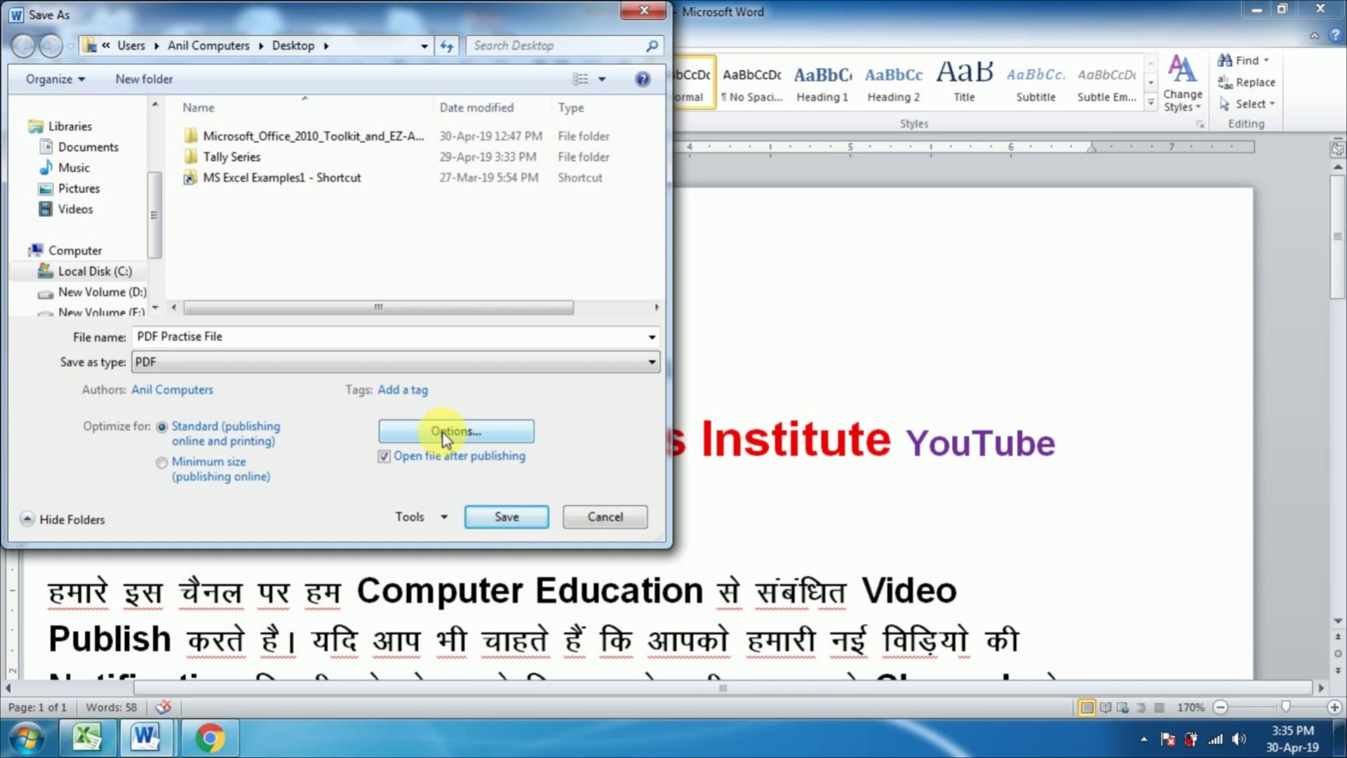
Step: Open the PDF options and limit the page range to Page(s) 1 to 1
click(443, 432)
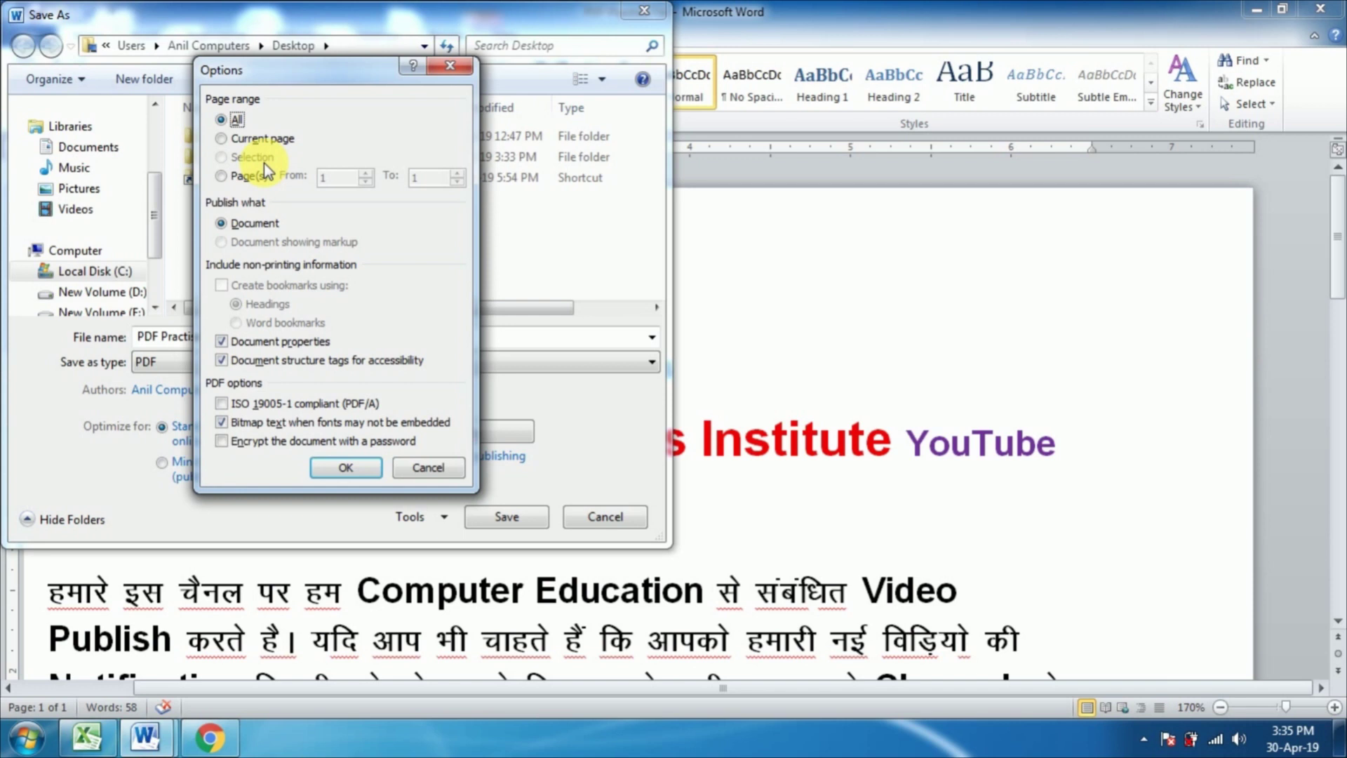
click(224, 177)
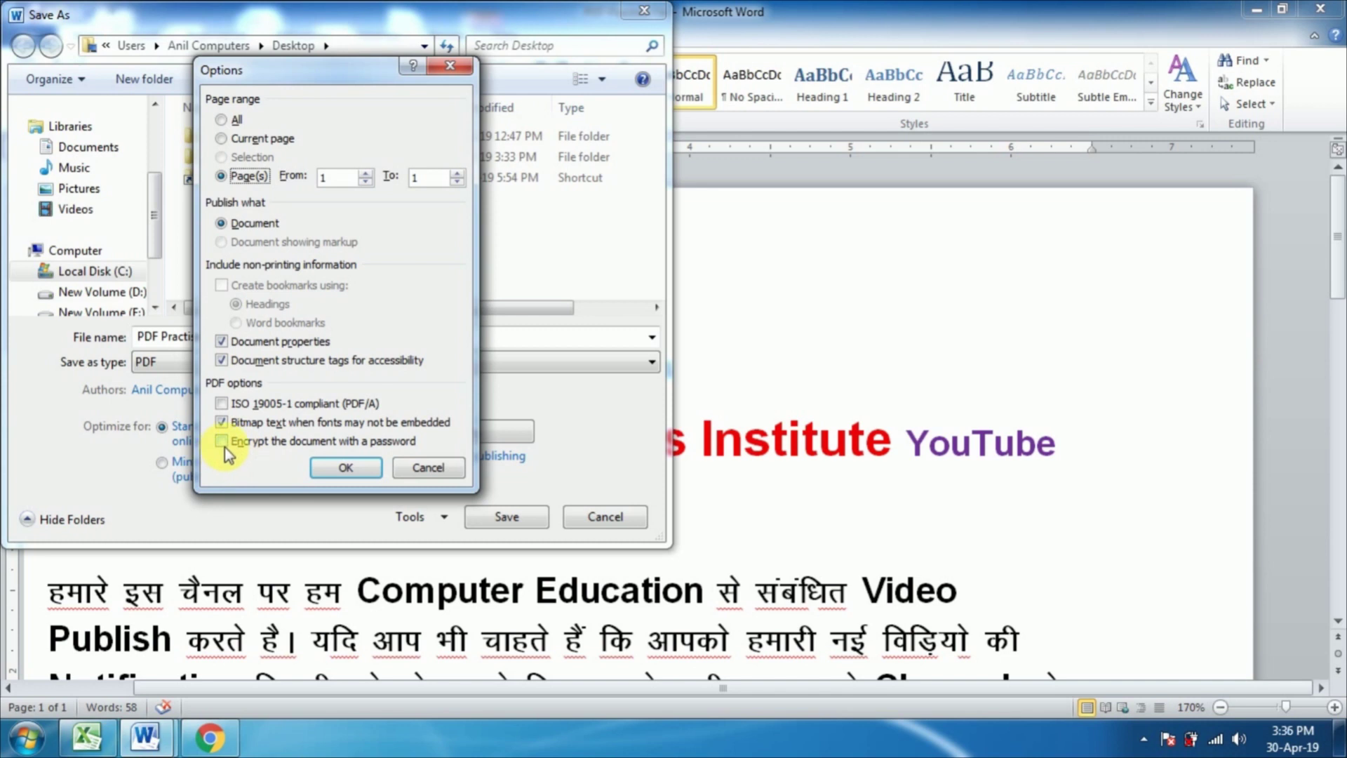
Step: Enable password encryption for the PDF, then enter and confirm the document password
click(225, 445)
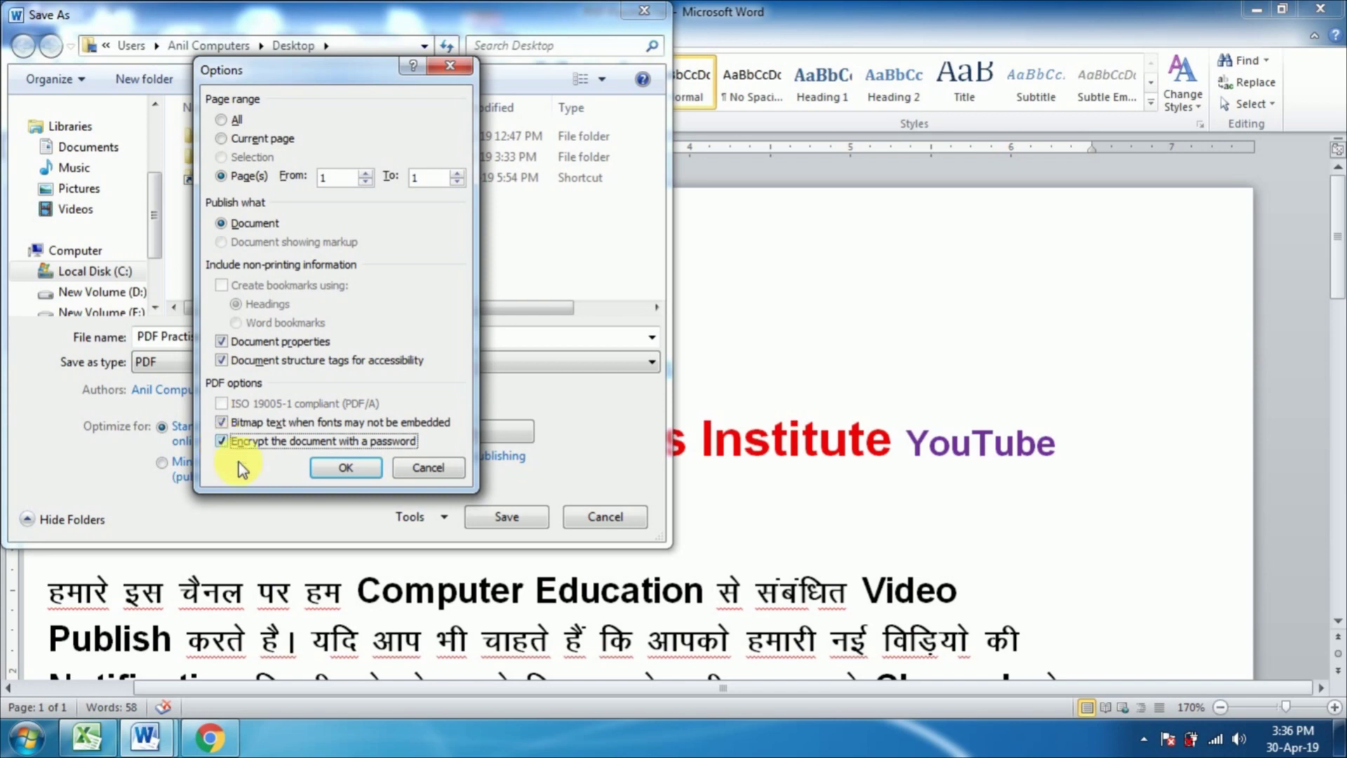
click(334, 470)
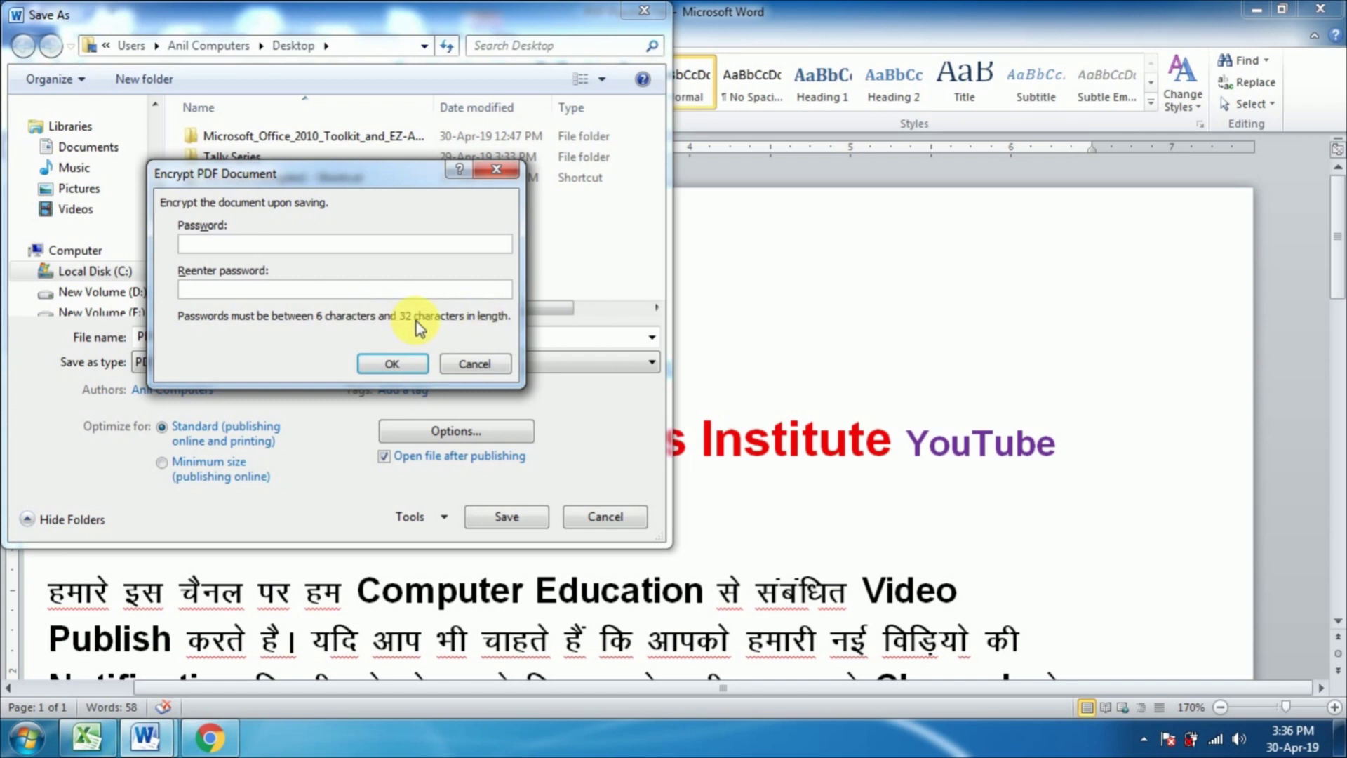
text(123456)
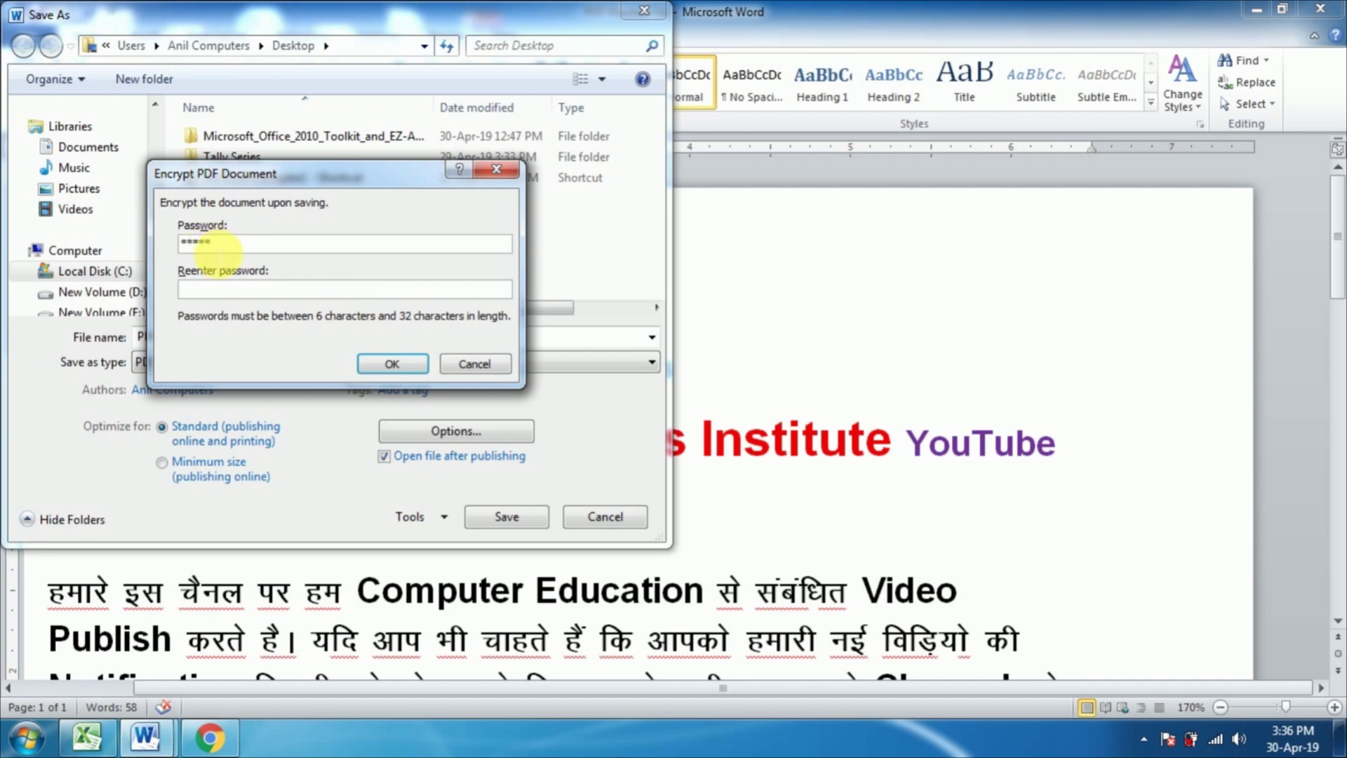
click(211, 291)
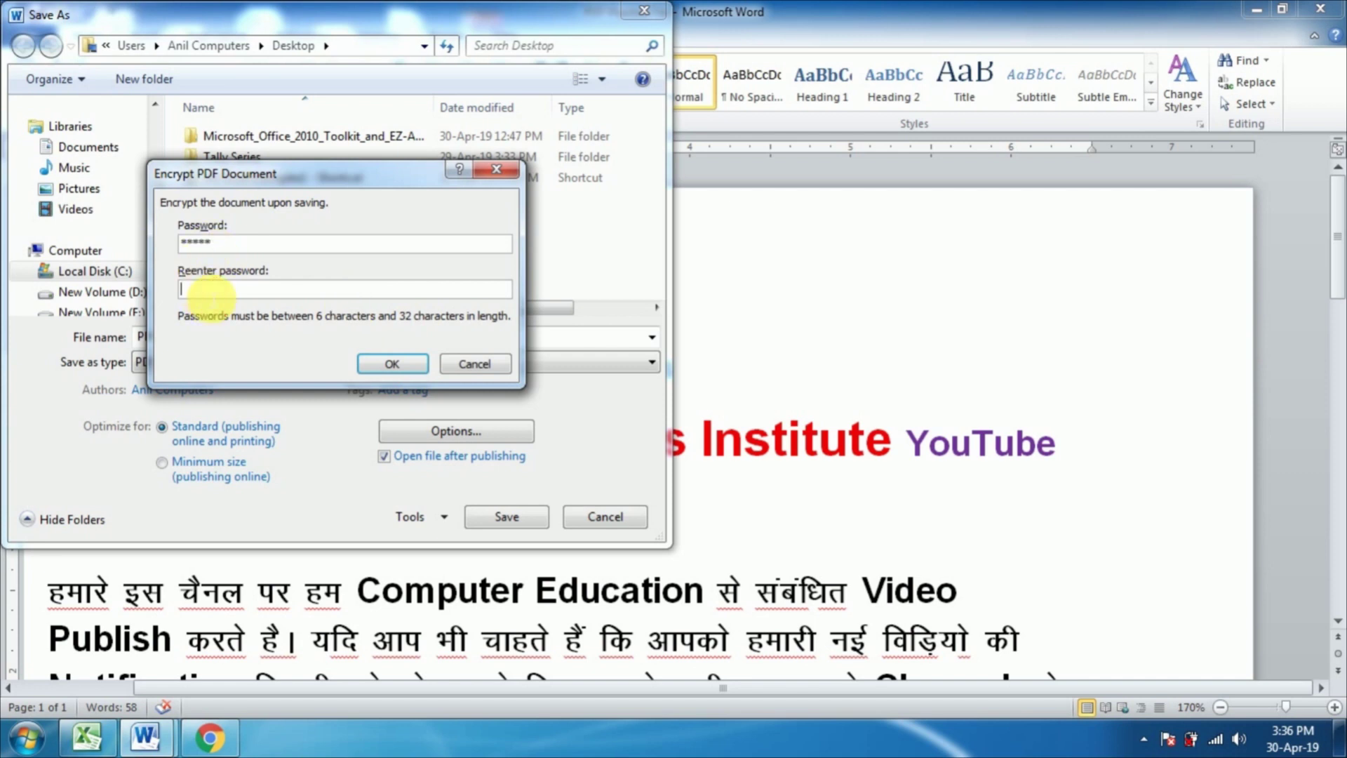
text(123456)
click(369, 364)
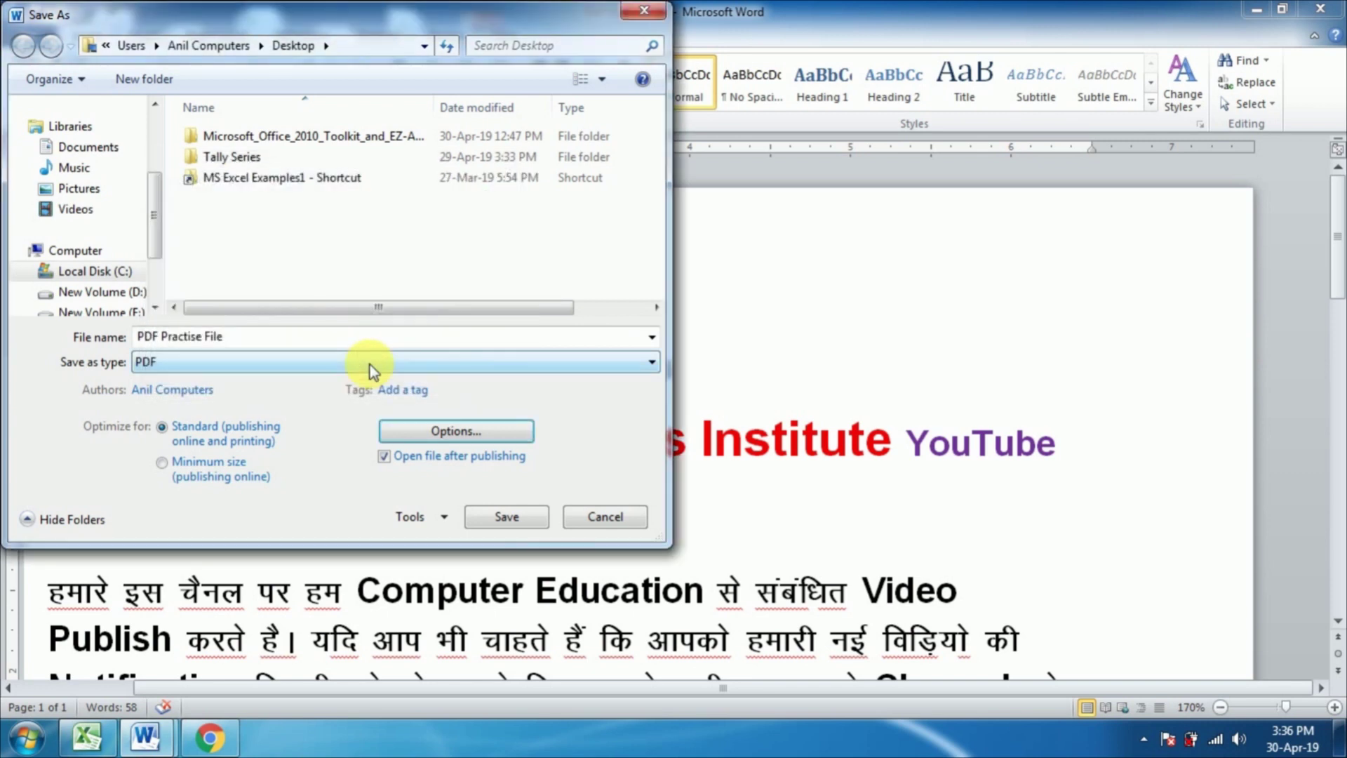
Step: Publish the PDF, unlock it in Foxit Reader with its password, and scroll through it
click(486, 511)
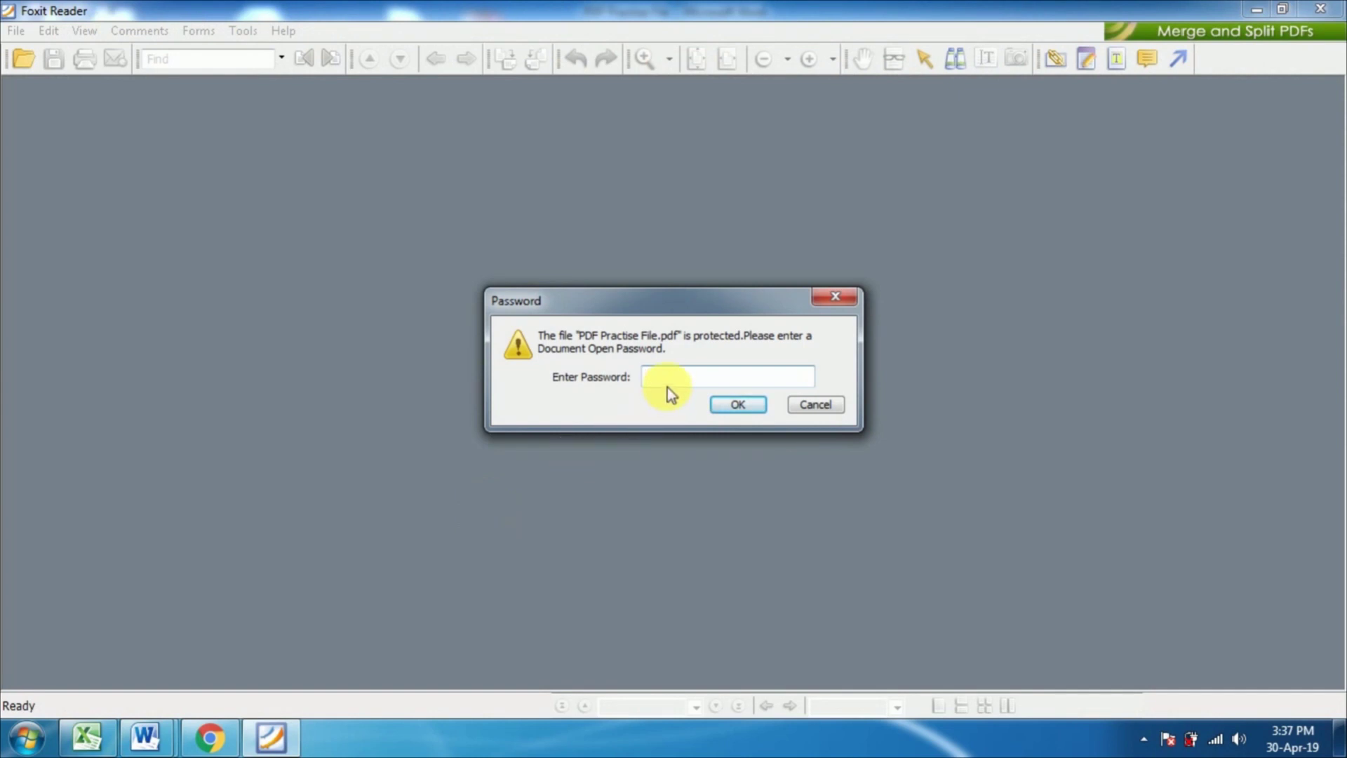
text(123456)
click(733, 406)
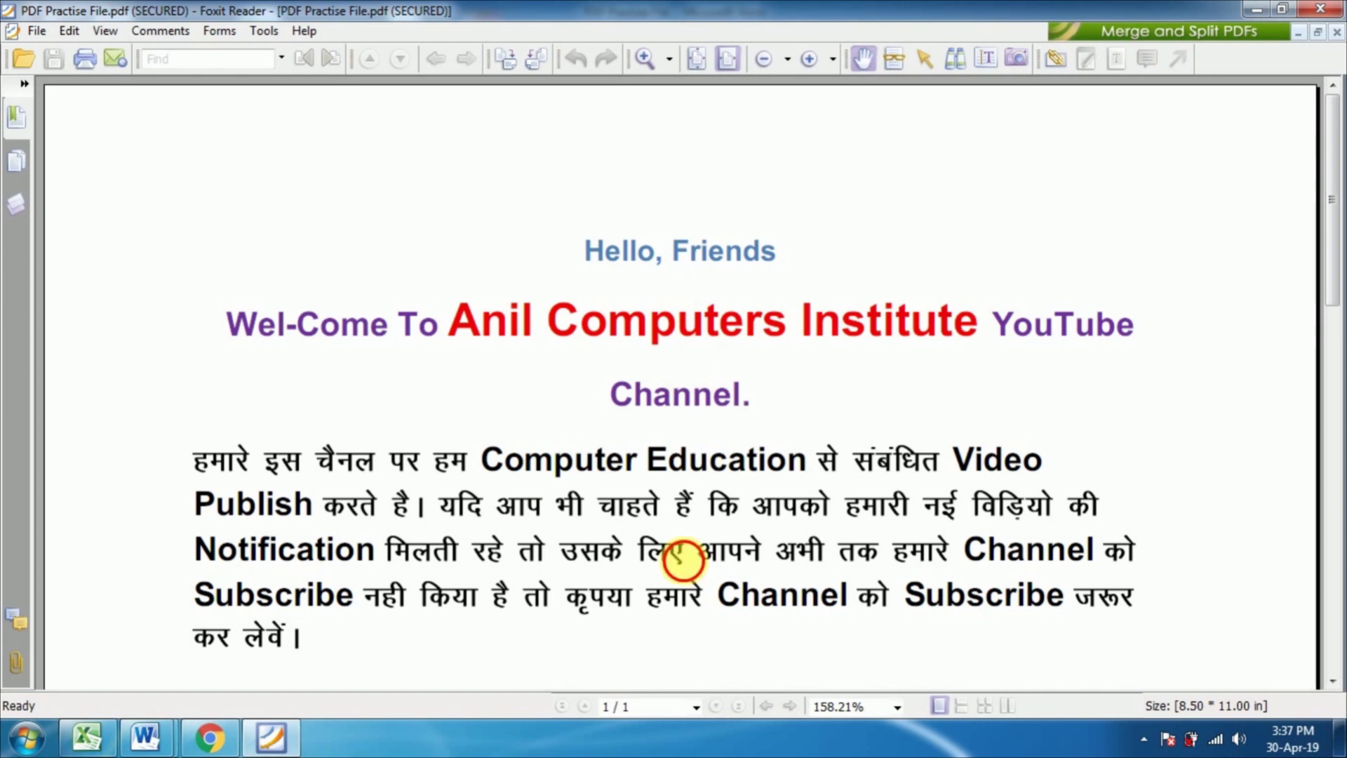
scroll(680, 538, down, 5)
scroll(680, 537, down, 3)
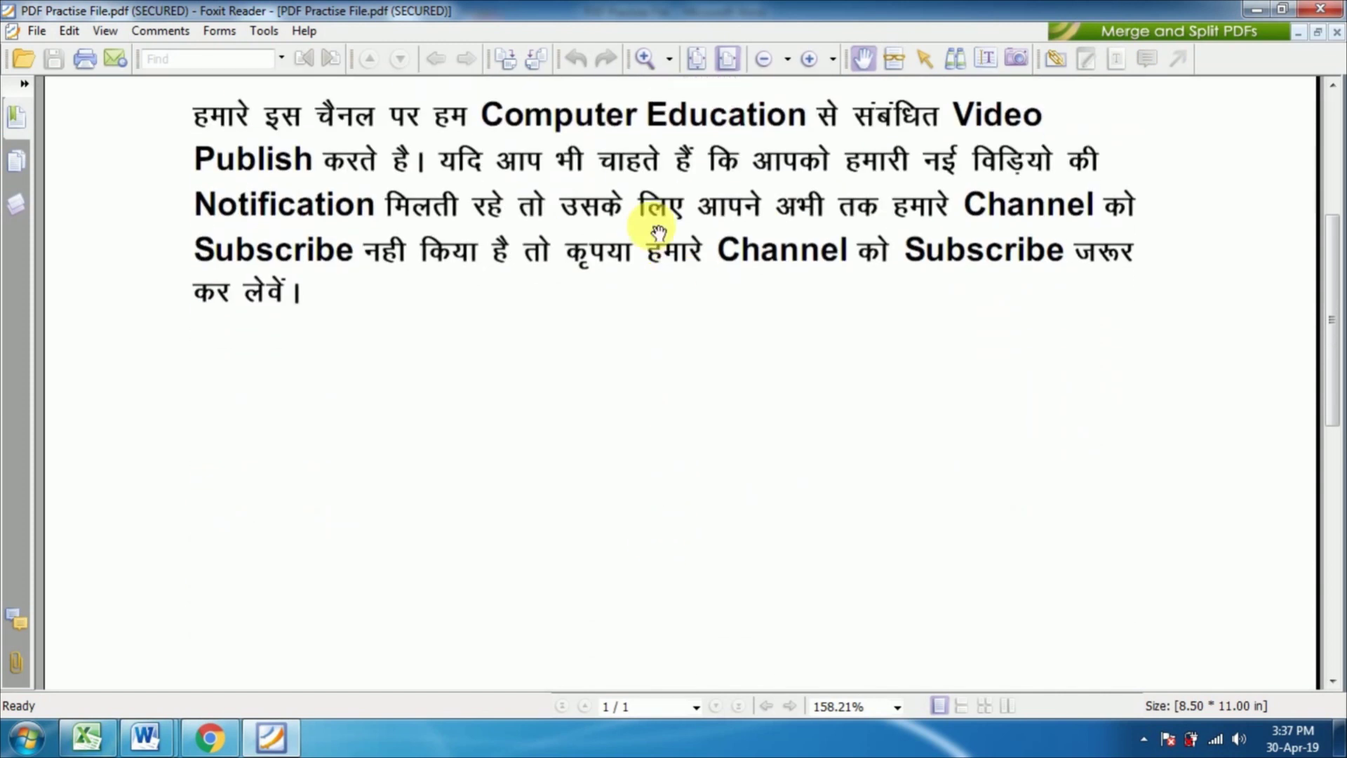
scroll(646, 217, up, 6)
scroll(616, 393, up, 3)
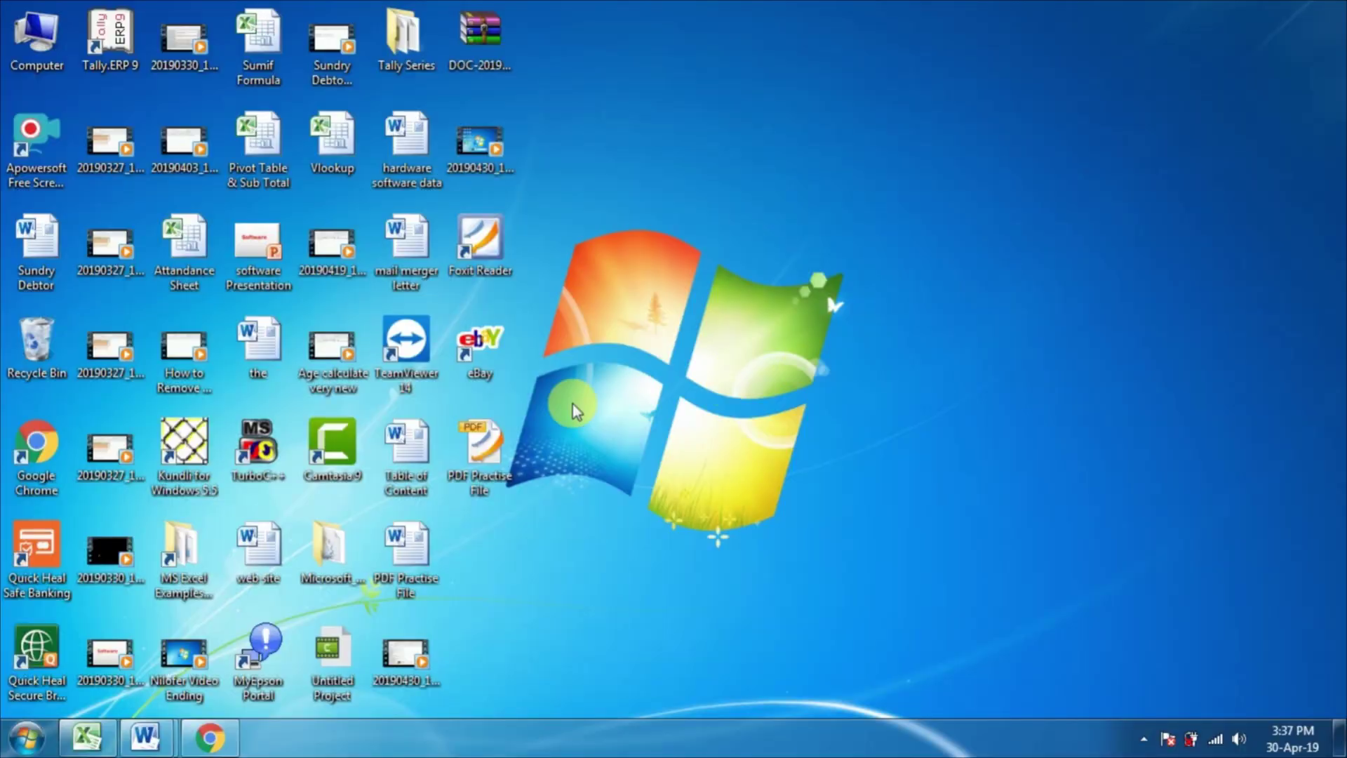
Step: Reopen PDF Practise File from the desktop with its password, scroll it, then close Foxit Reader
click(487, 442)
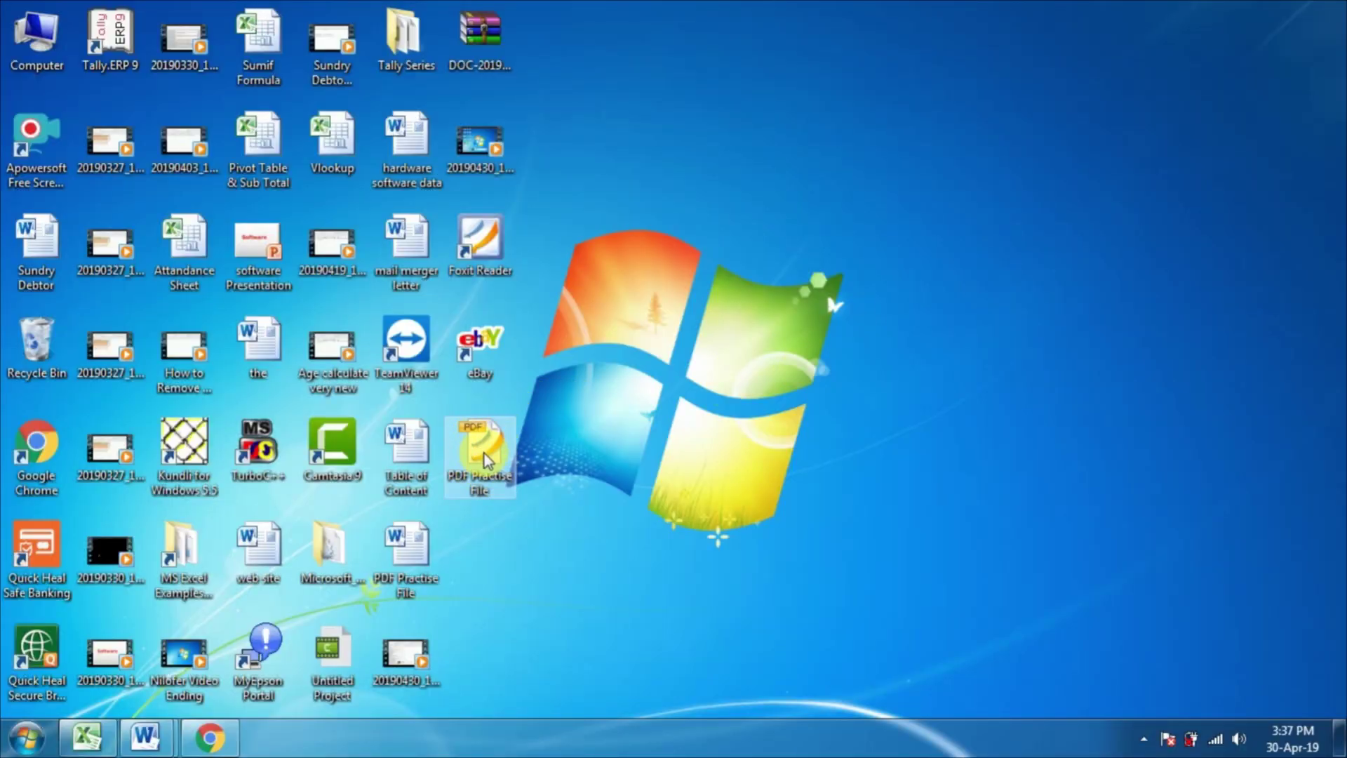
double_click(501, 448)
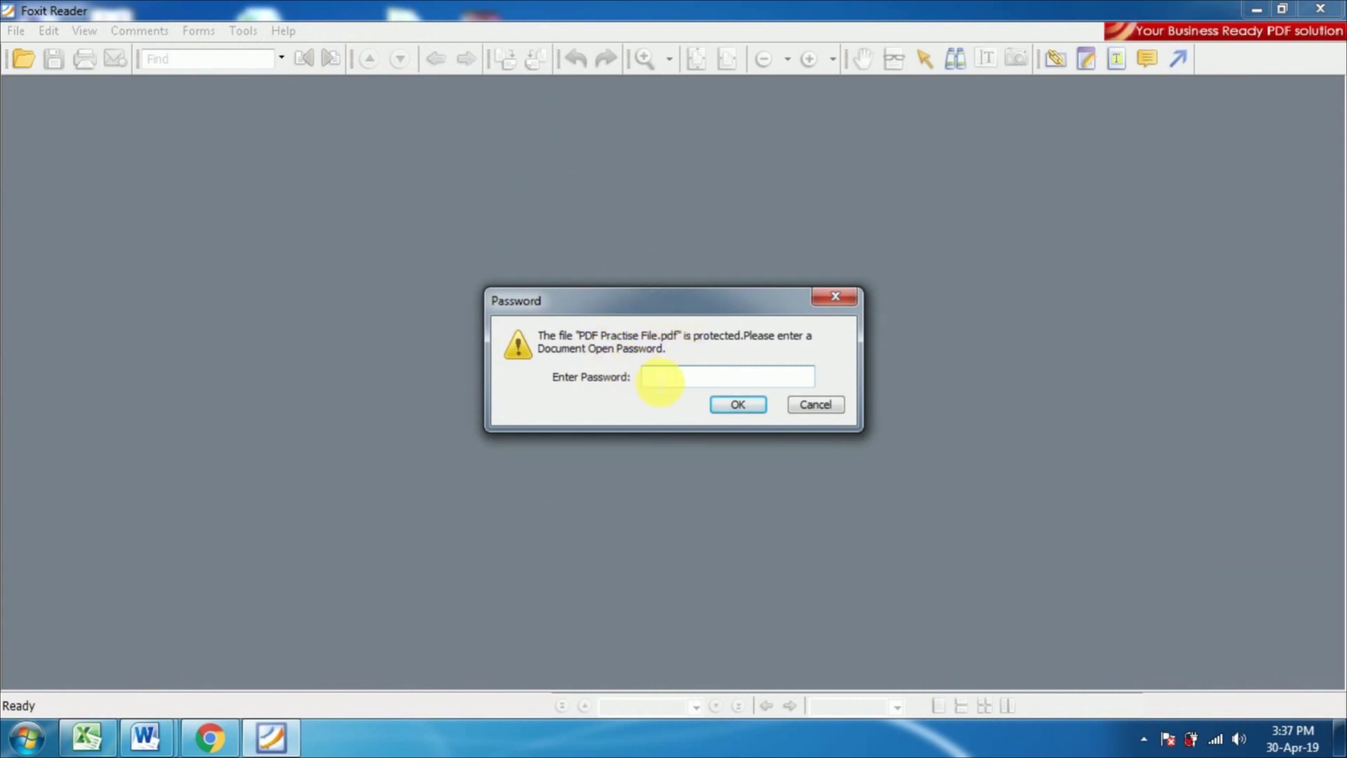
text(••••••)
click(737, 405)
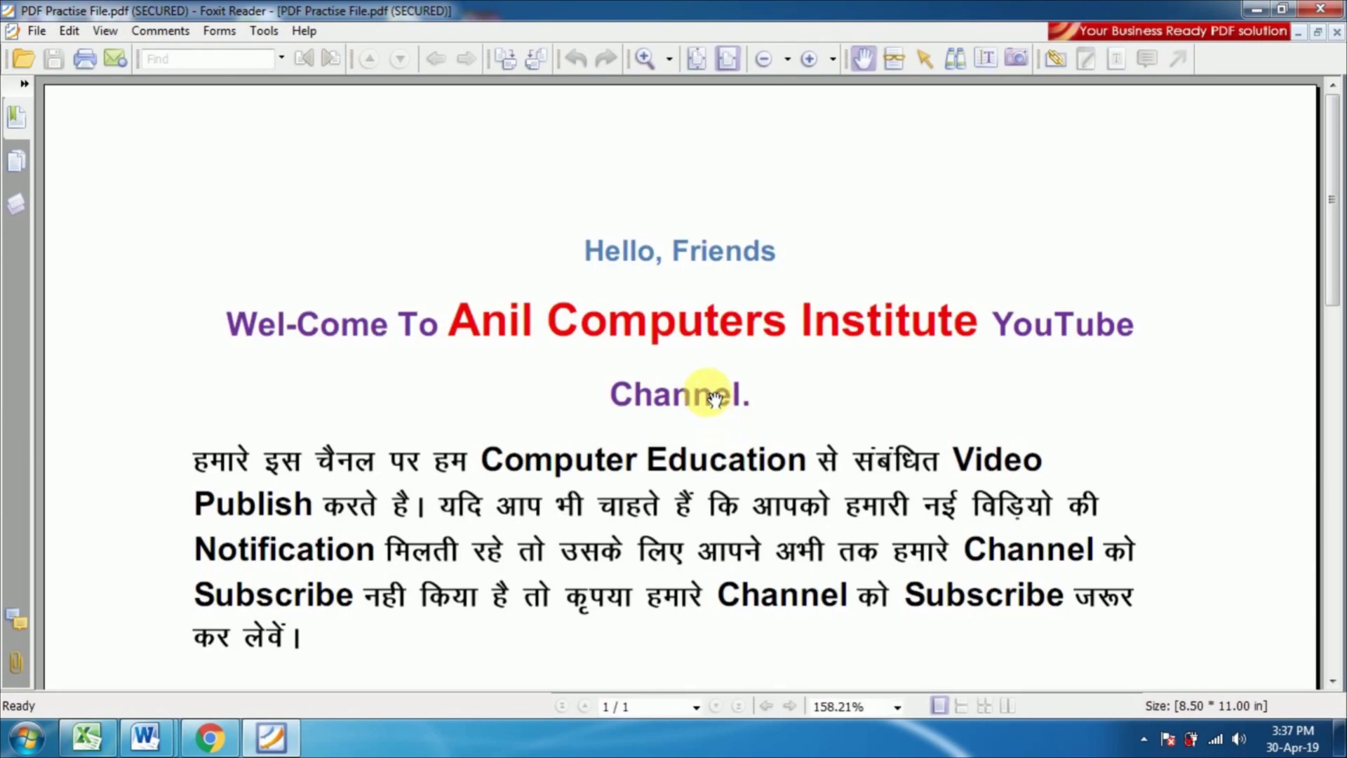
scroll(715, 399, down, 2)
scroll(712, 400, up, 2)
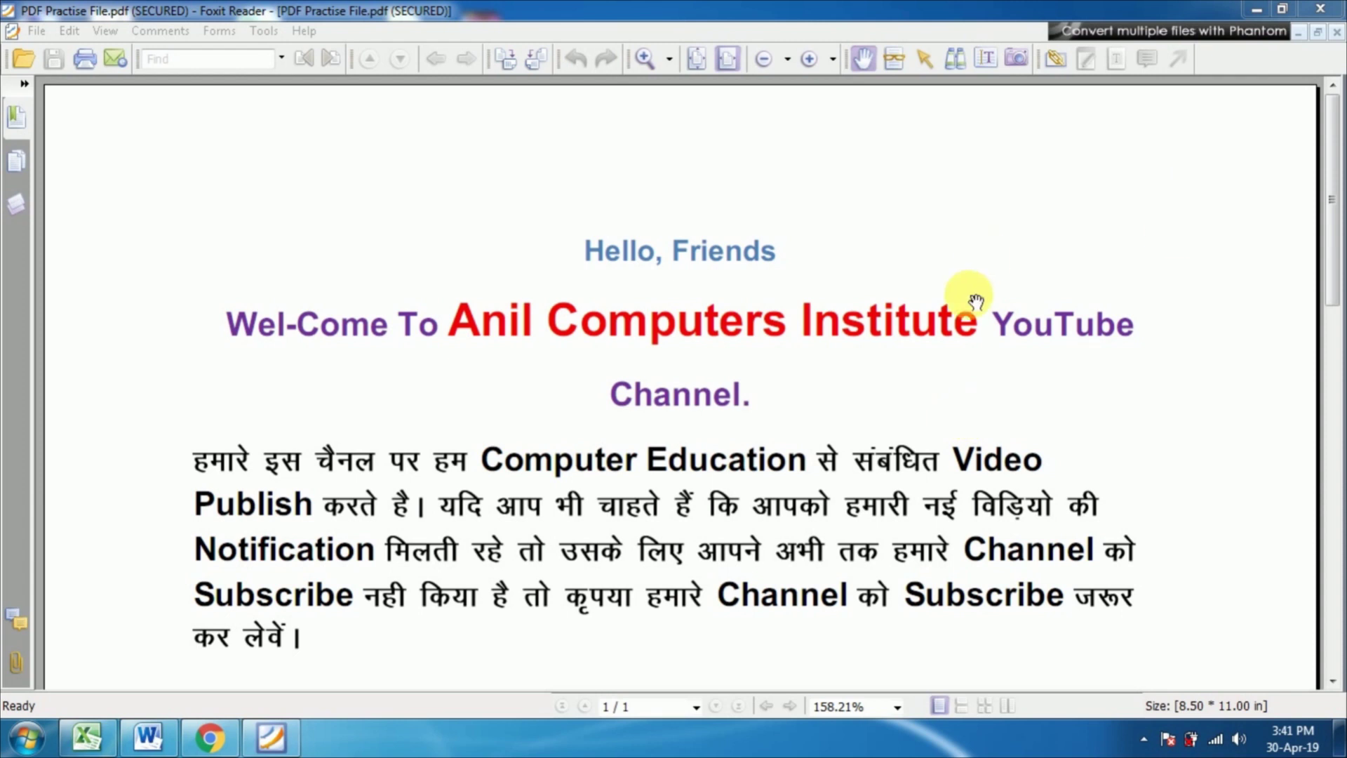
click(1320, 9)
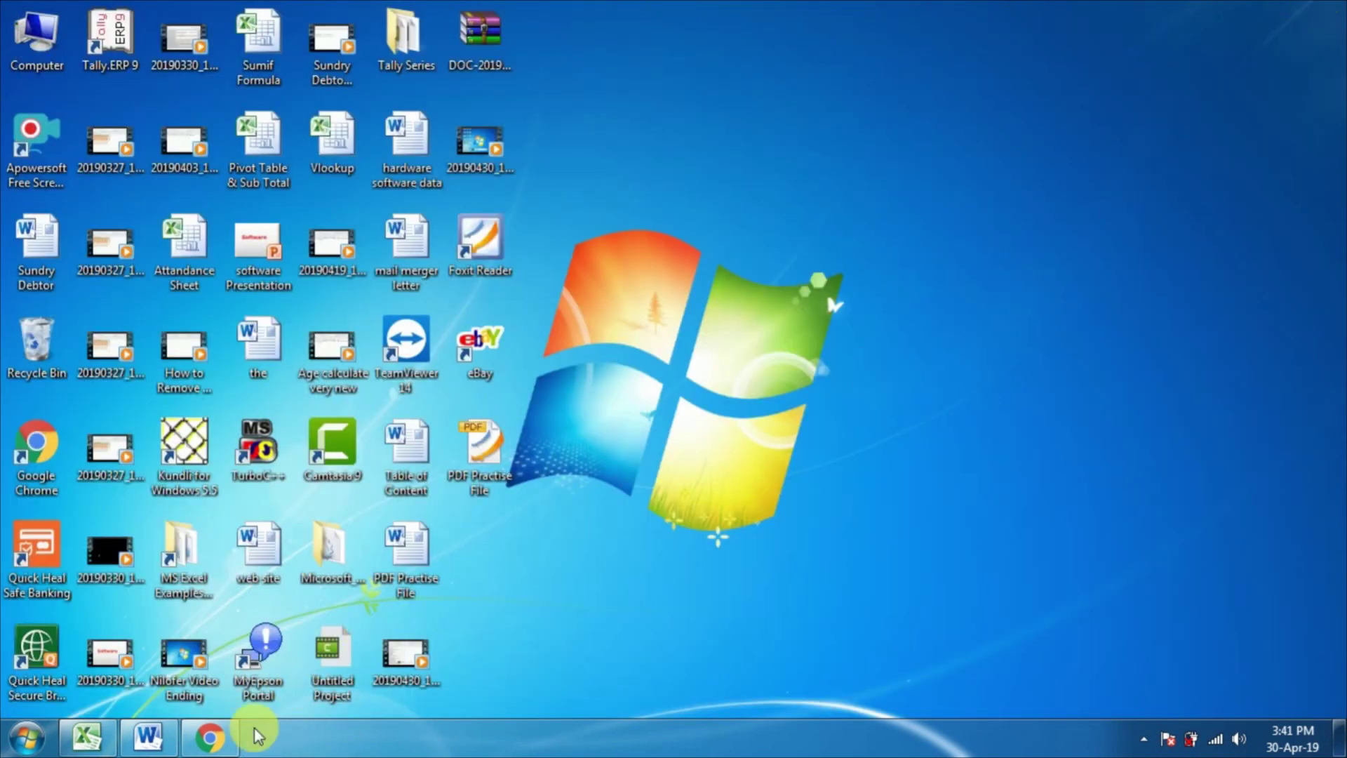
Step: Drag PDF Practise File onto Chrome's taskbar button and open it from the jump list
mouse_move(225, 752)
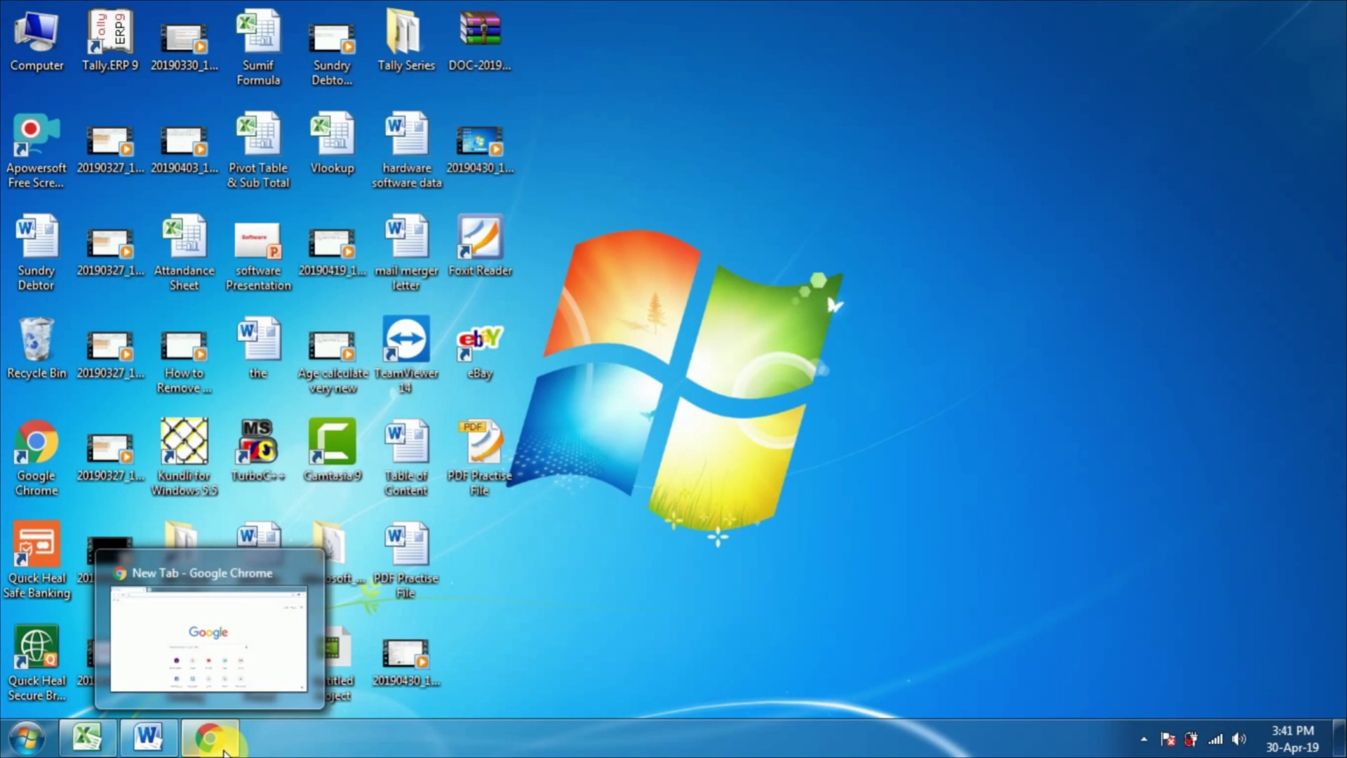
click(224, 752)
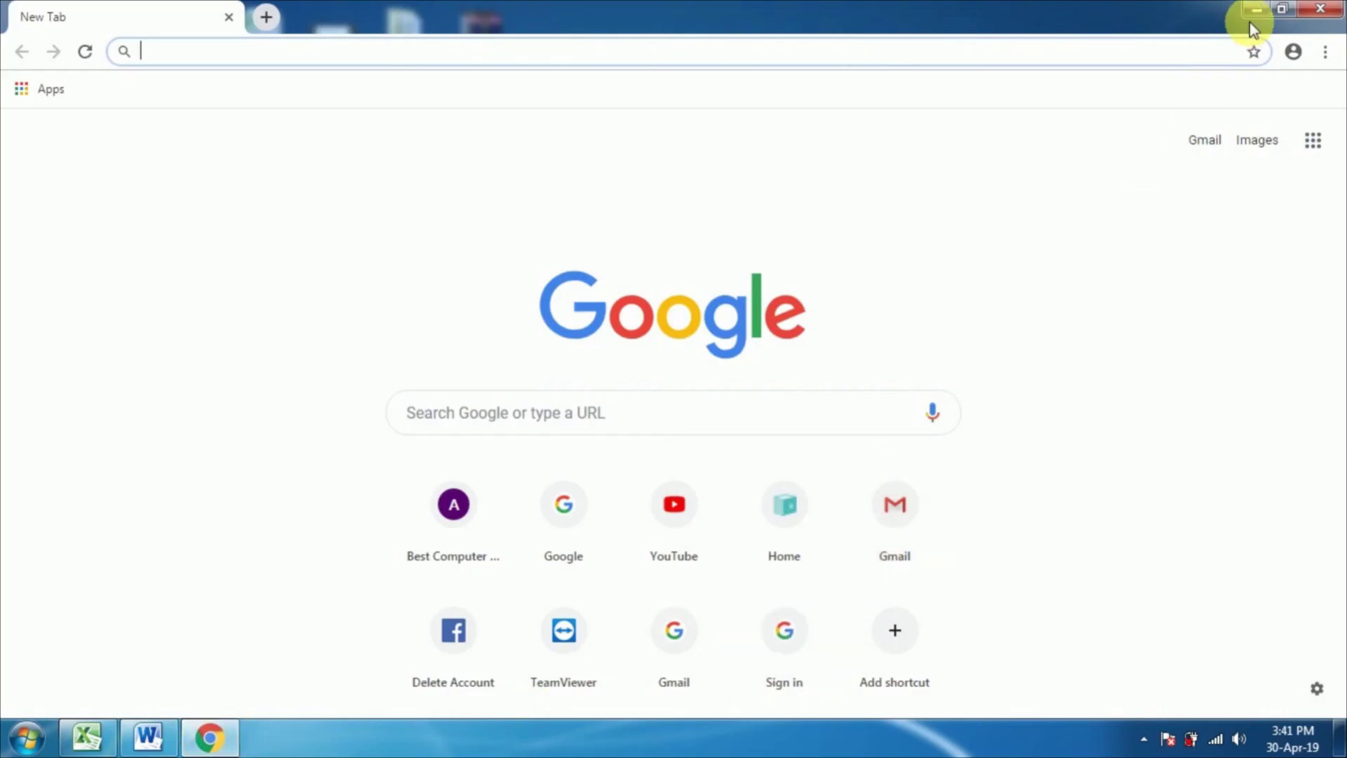
click(1254, 9)
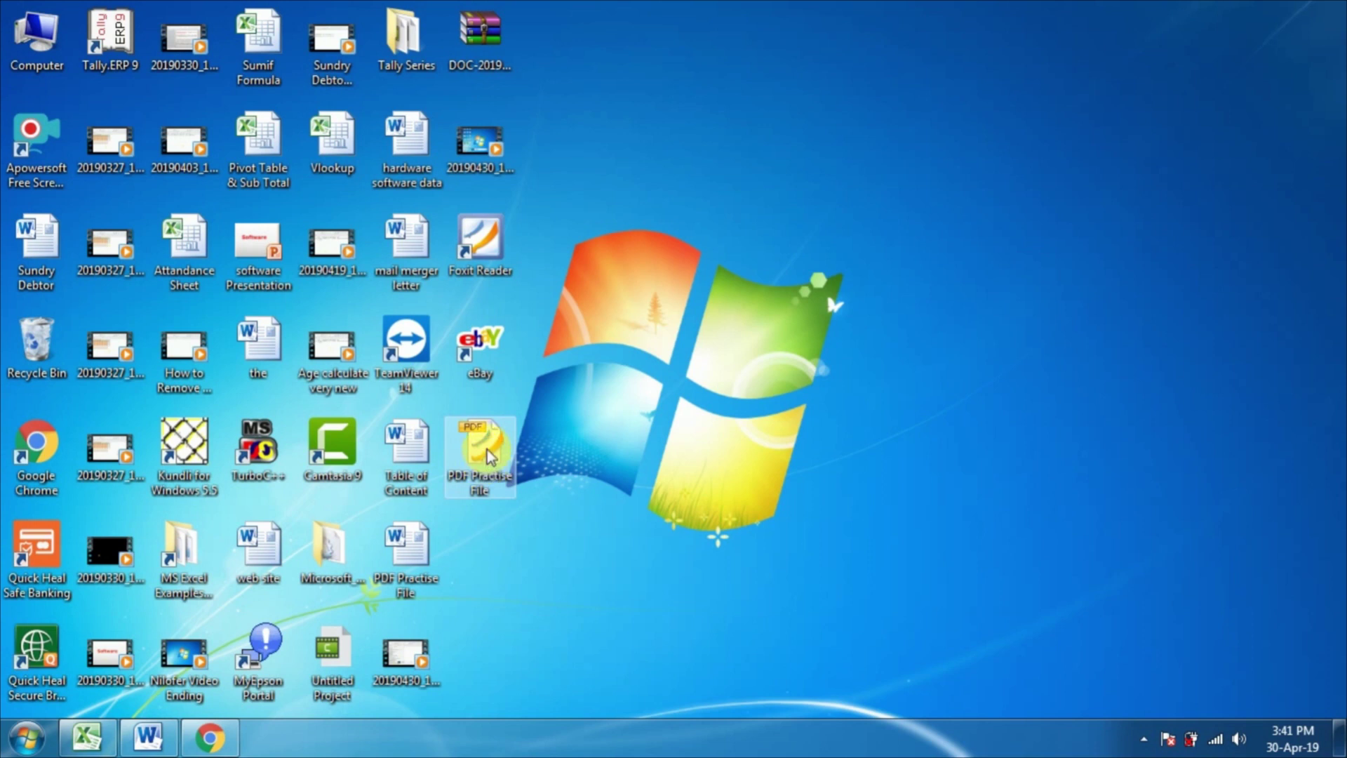
drag(487, 449, 261, 733)
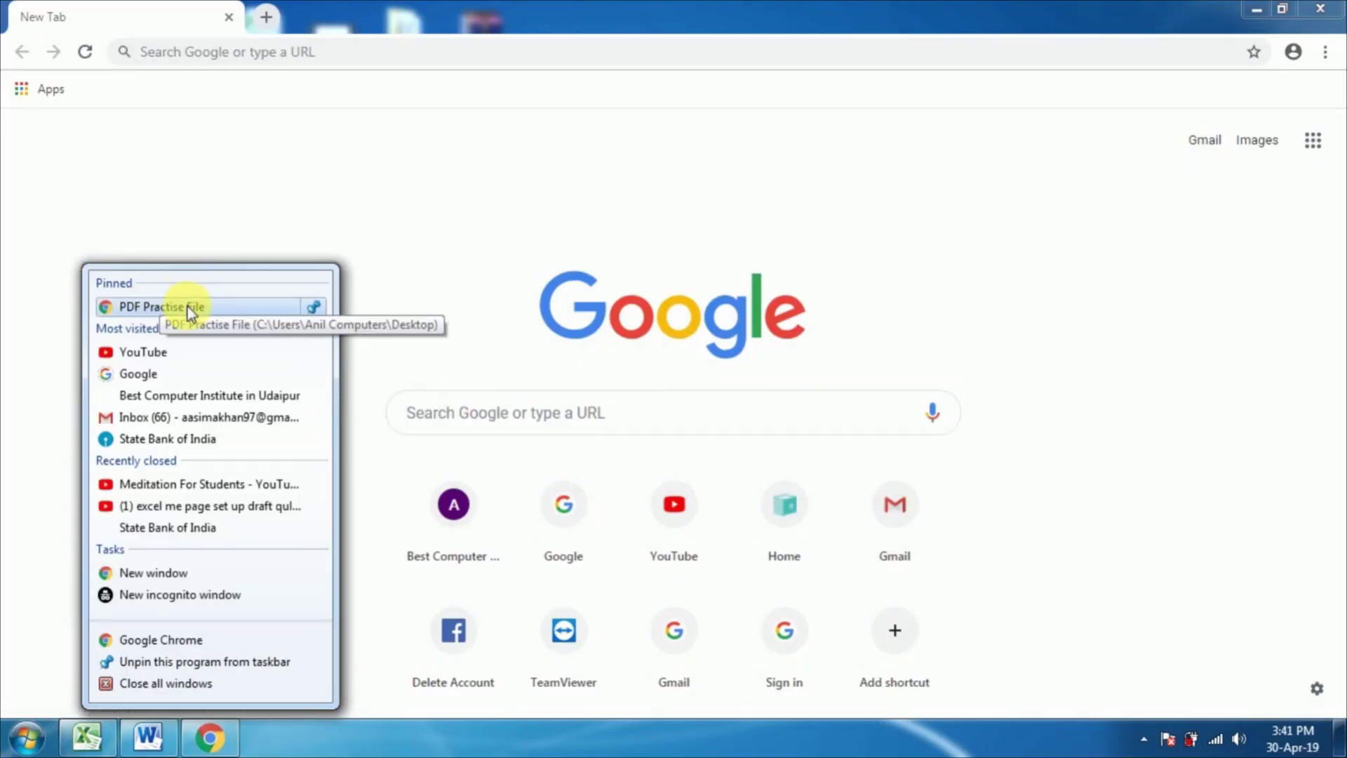
click(632, 360)
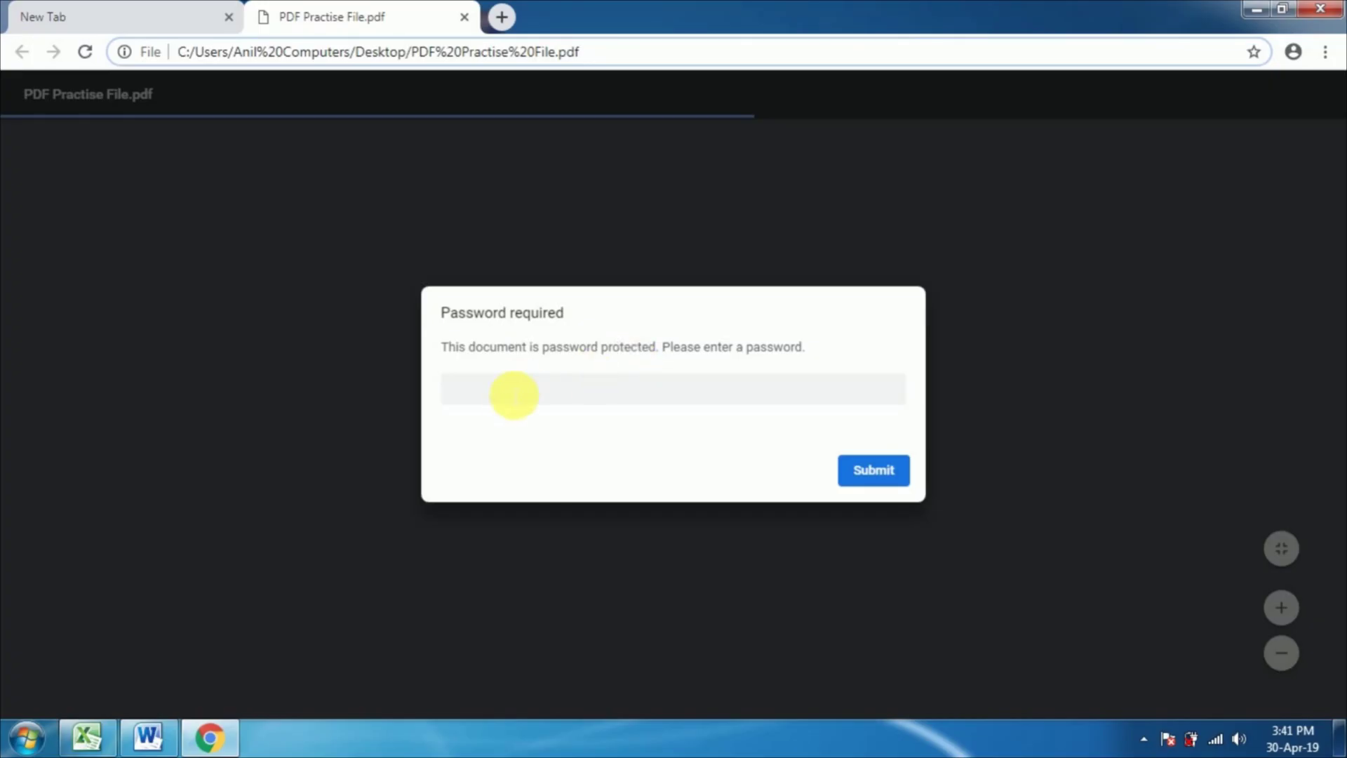
Step: Unlock the PDF in Chrome's viewer with its password
click(514, 395)
text(123456)
click(889, 477)
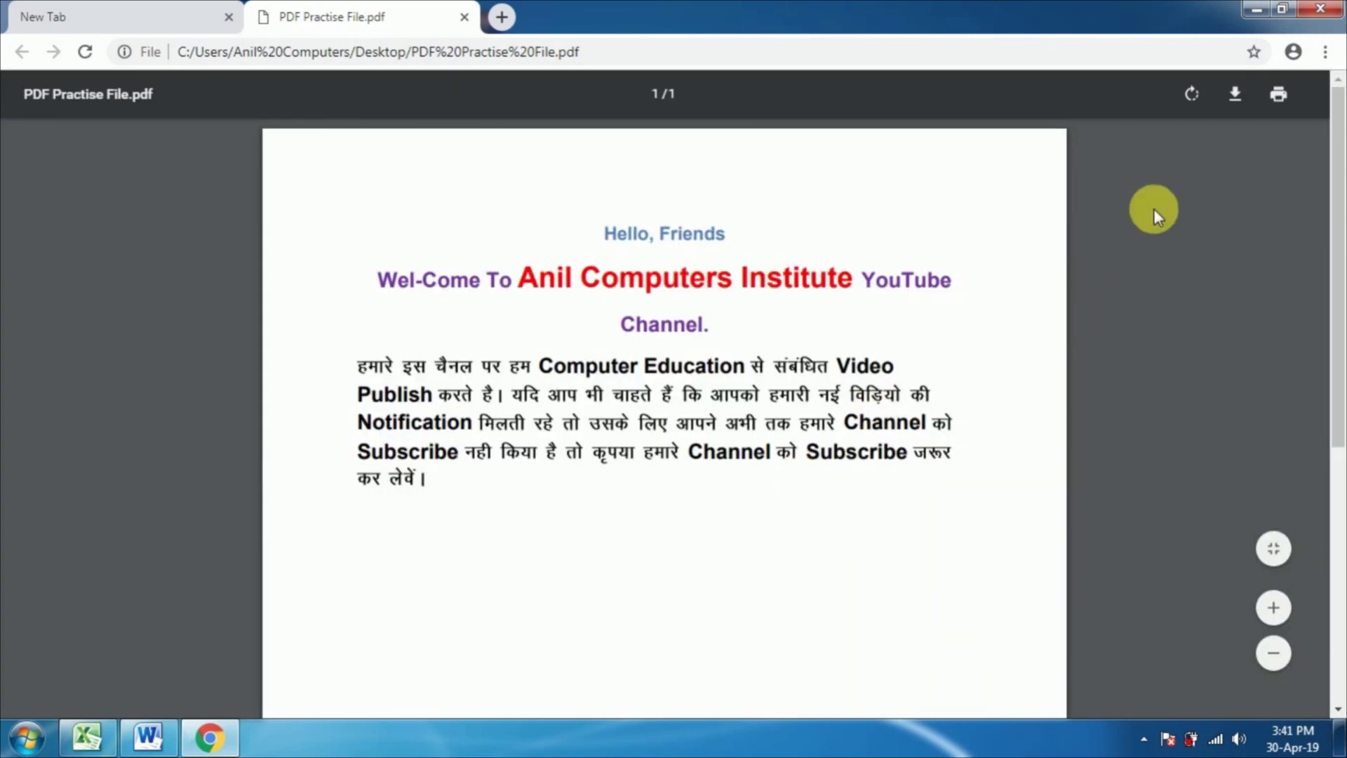
Step: Print to Save as PDF as 'PDF Practise File unprotect' on the Desktop, then close Chrome
click(1278, 95)
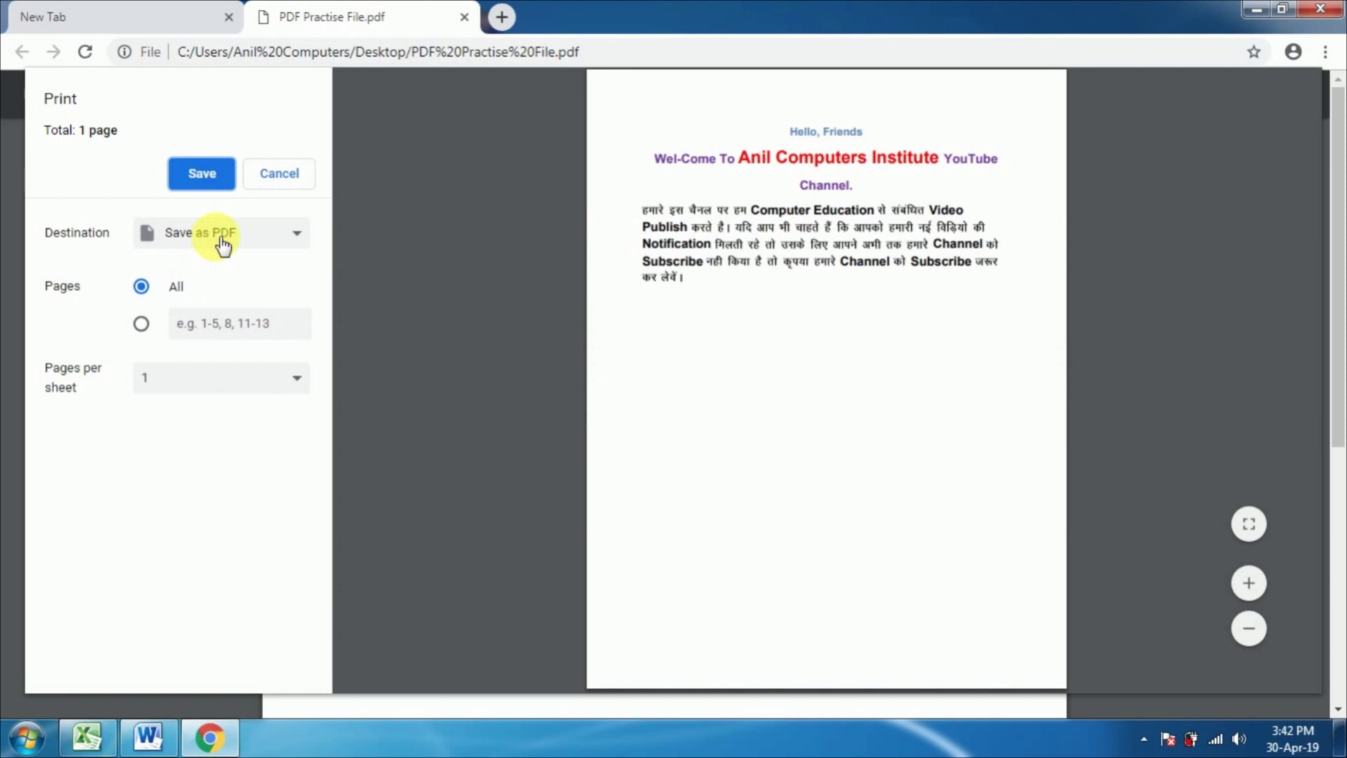
click(218, 240)
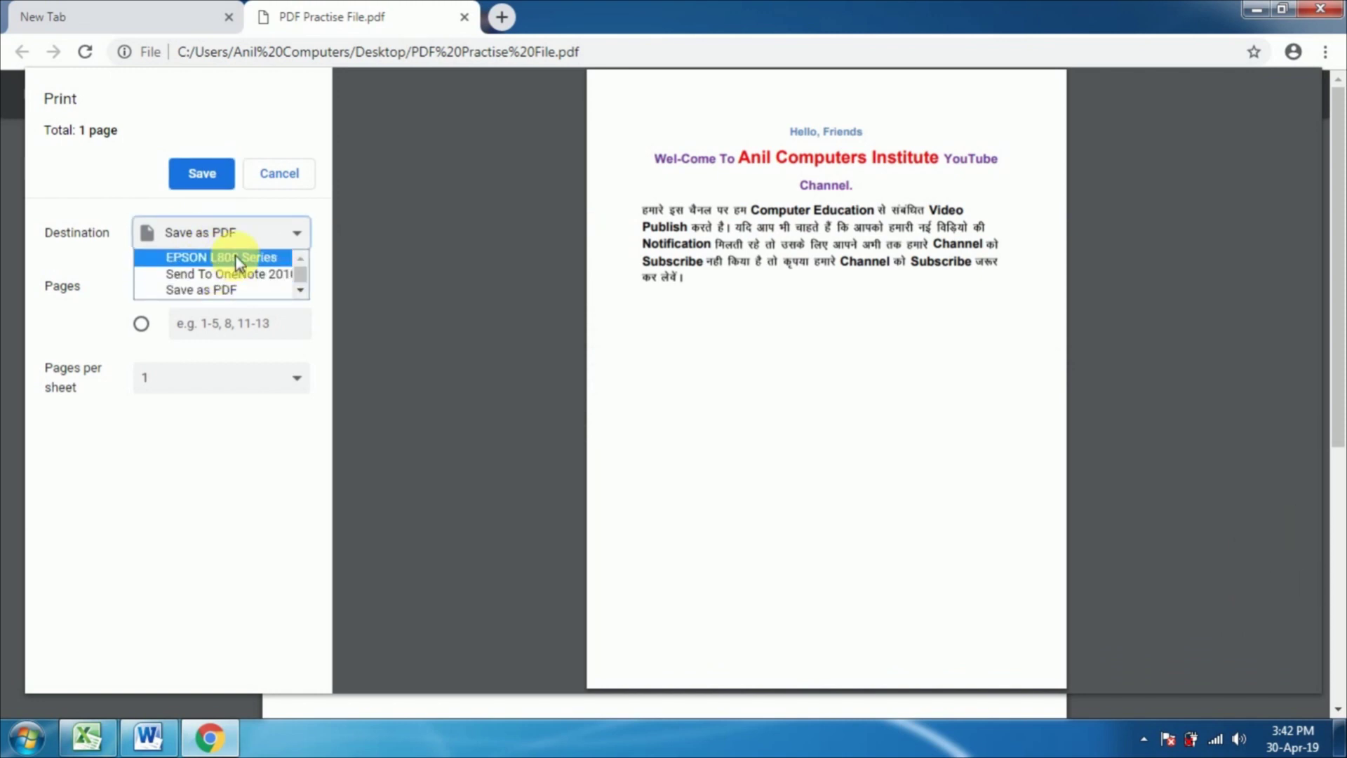
click(218, 291)
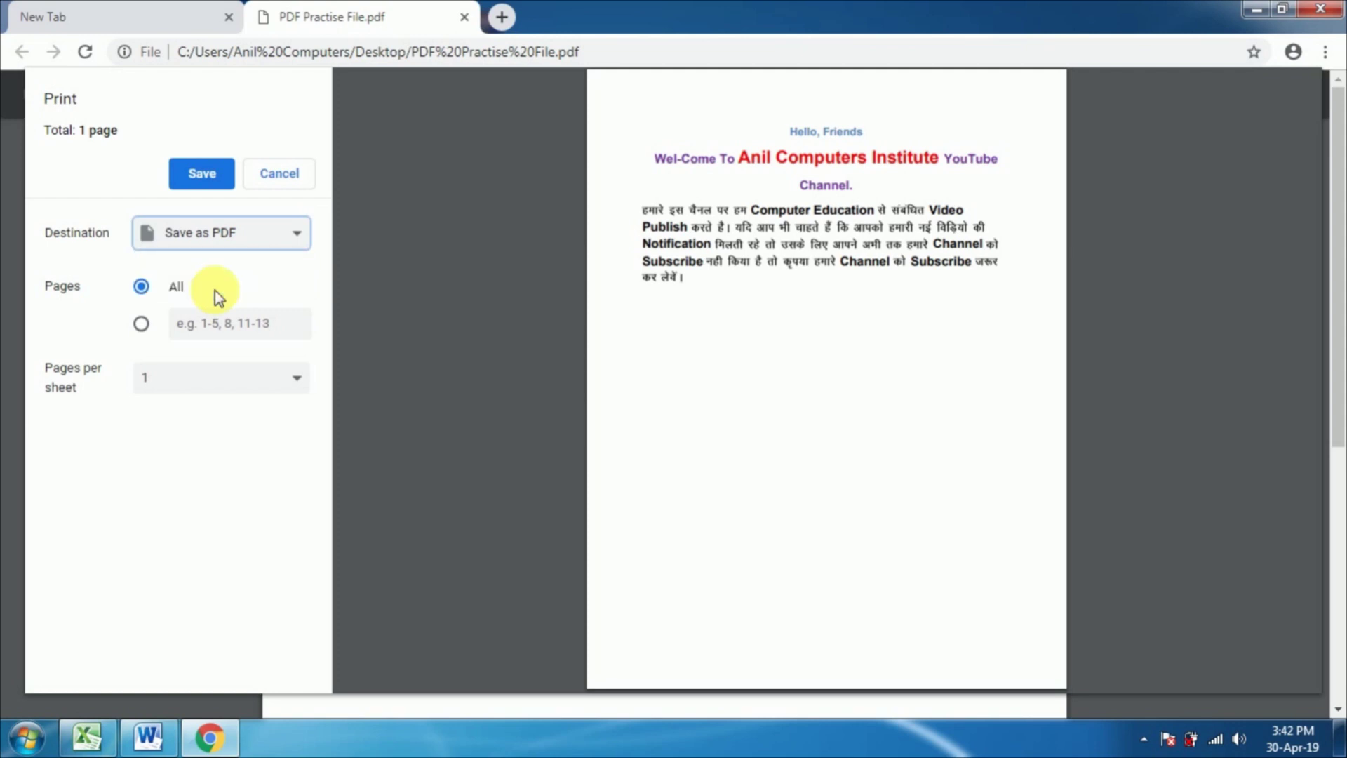
click(204, 175)
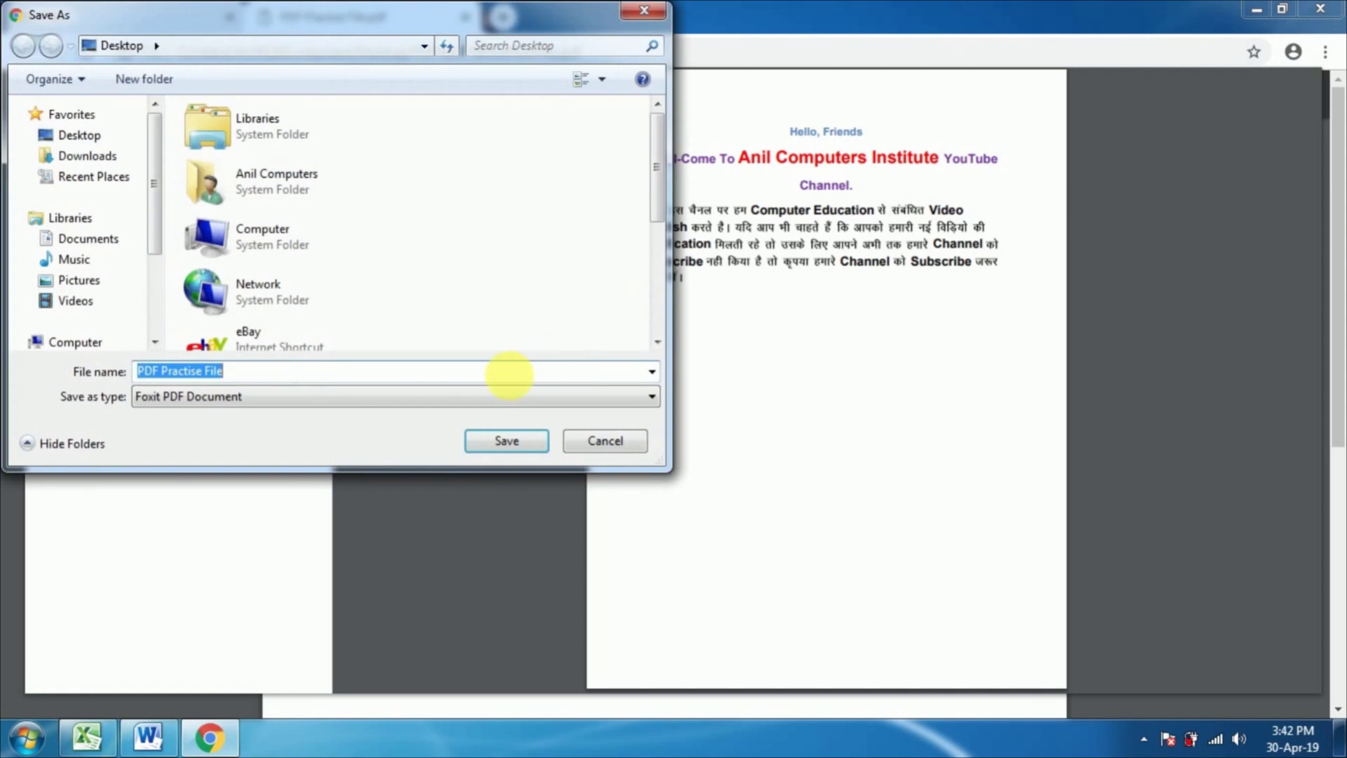
click(246, 379)
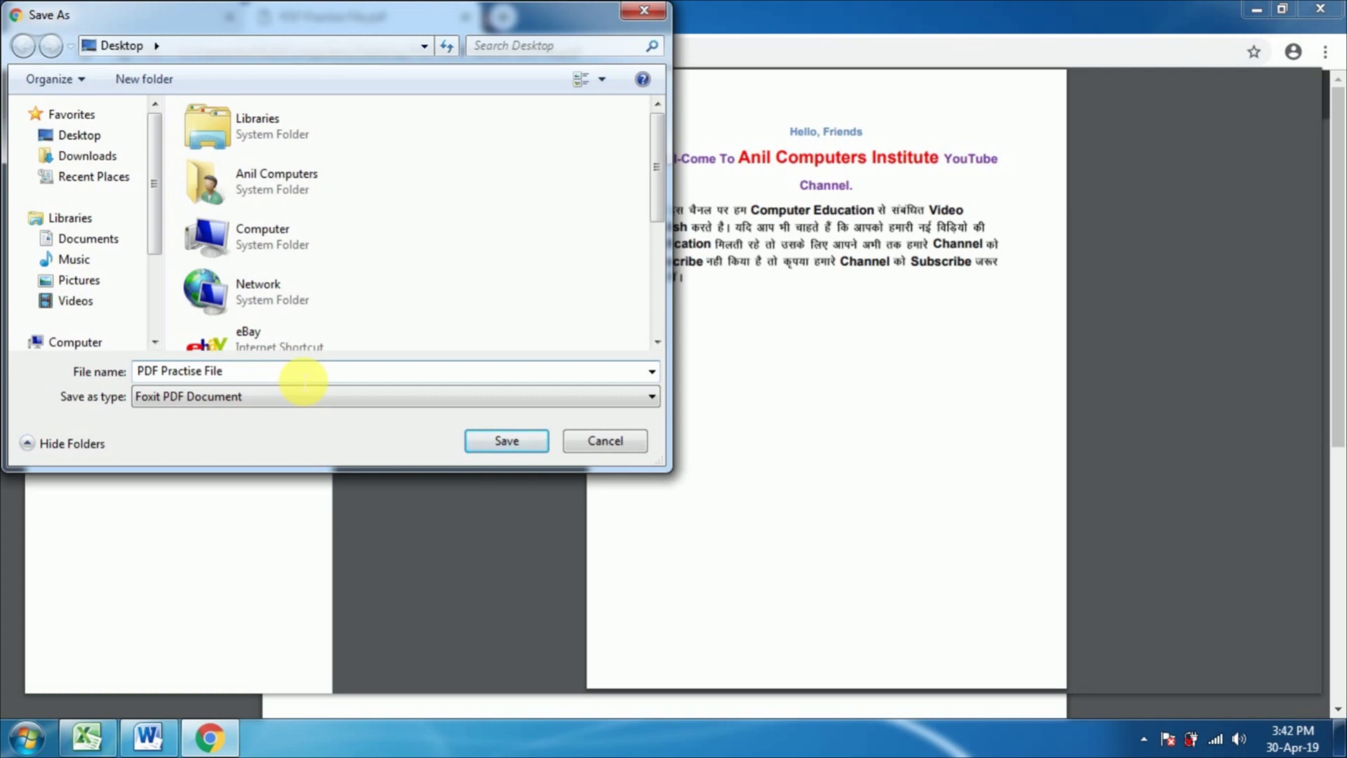
text(unprotect)
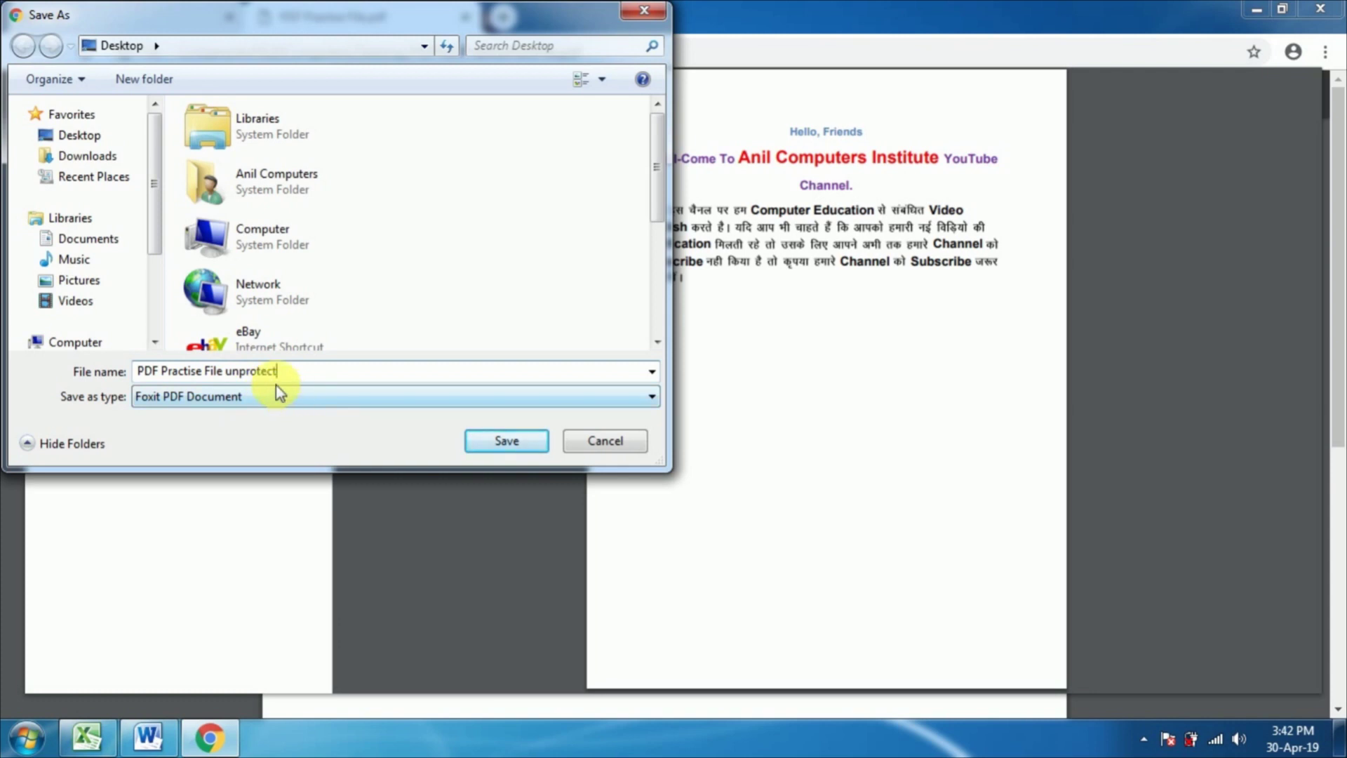
click(508, 442)
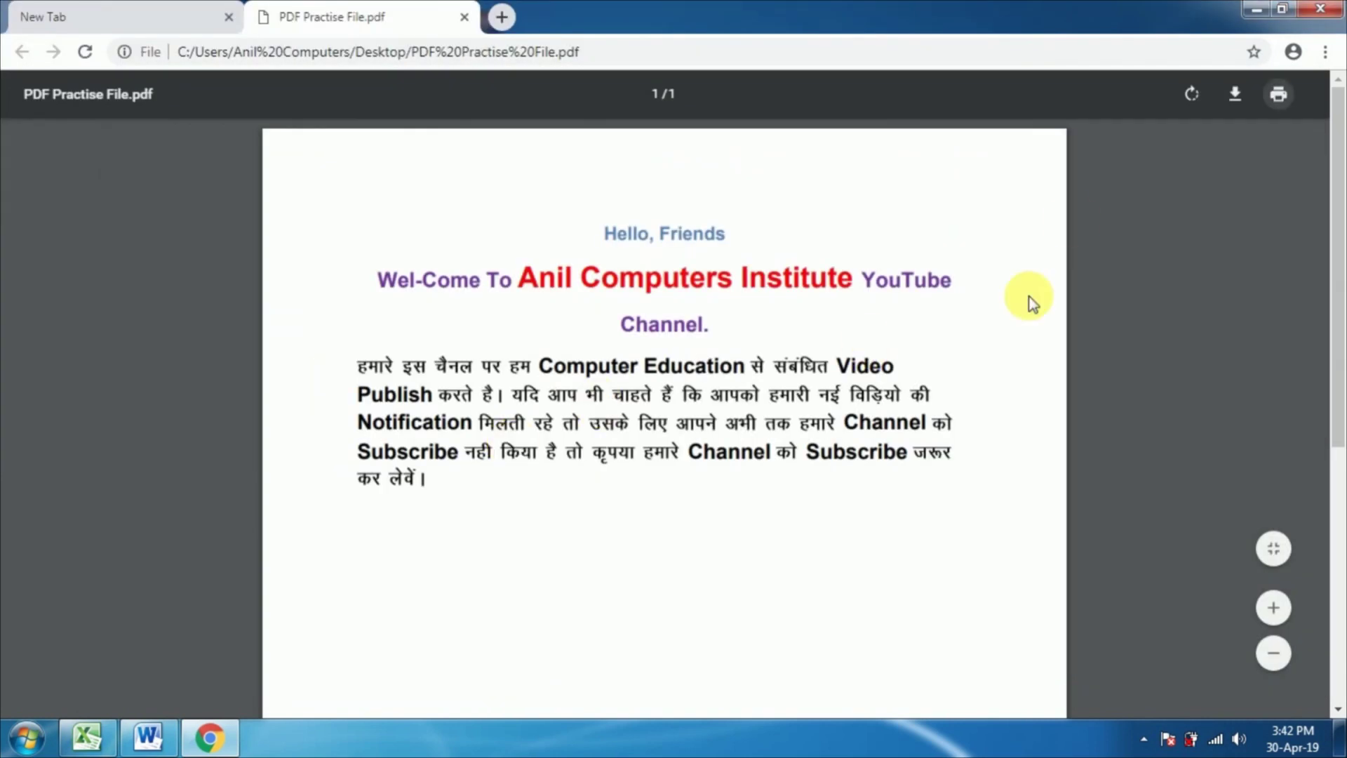
click(1320, 8)
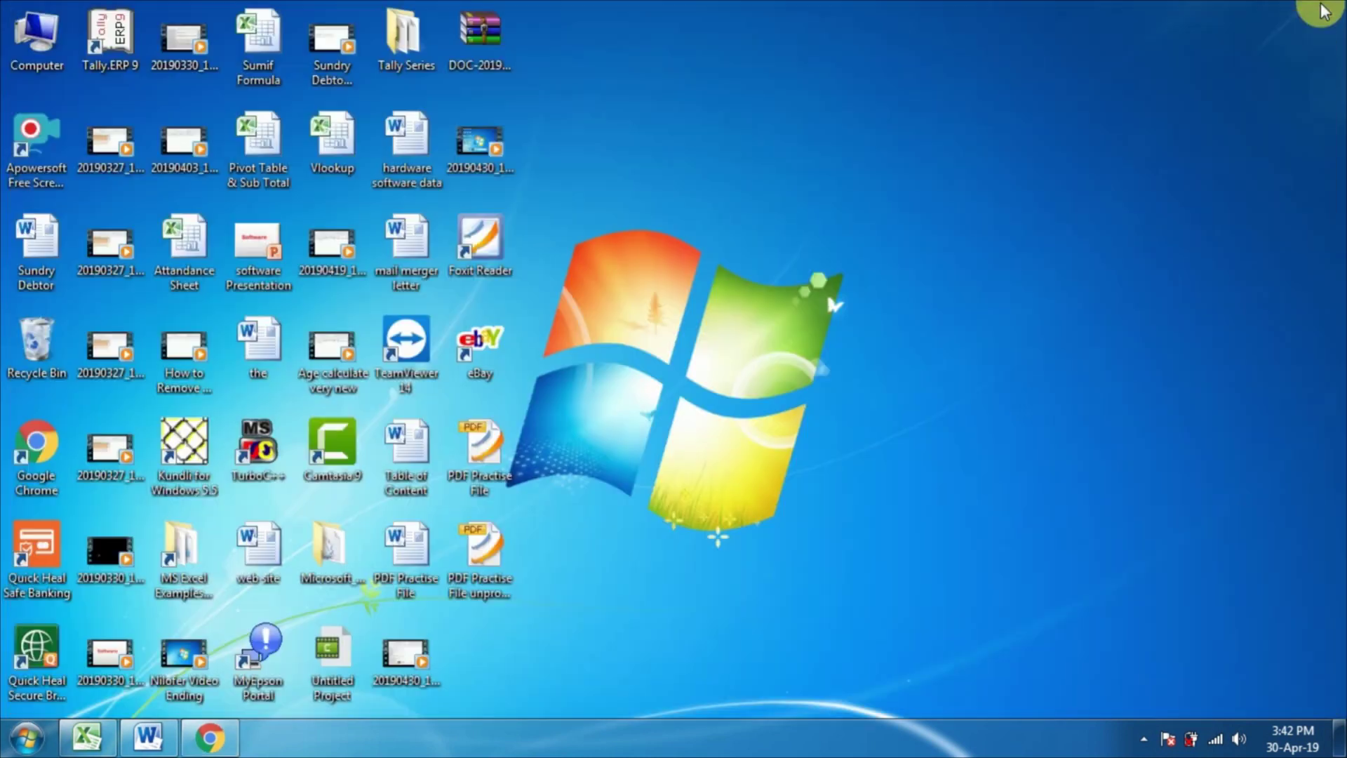
Step: Open the PDF Practise File unprotect file from the desktop
click(495, 578)
key(Return)
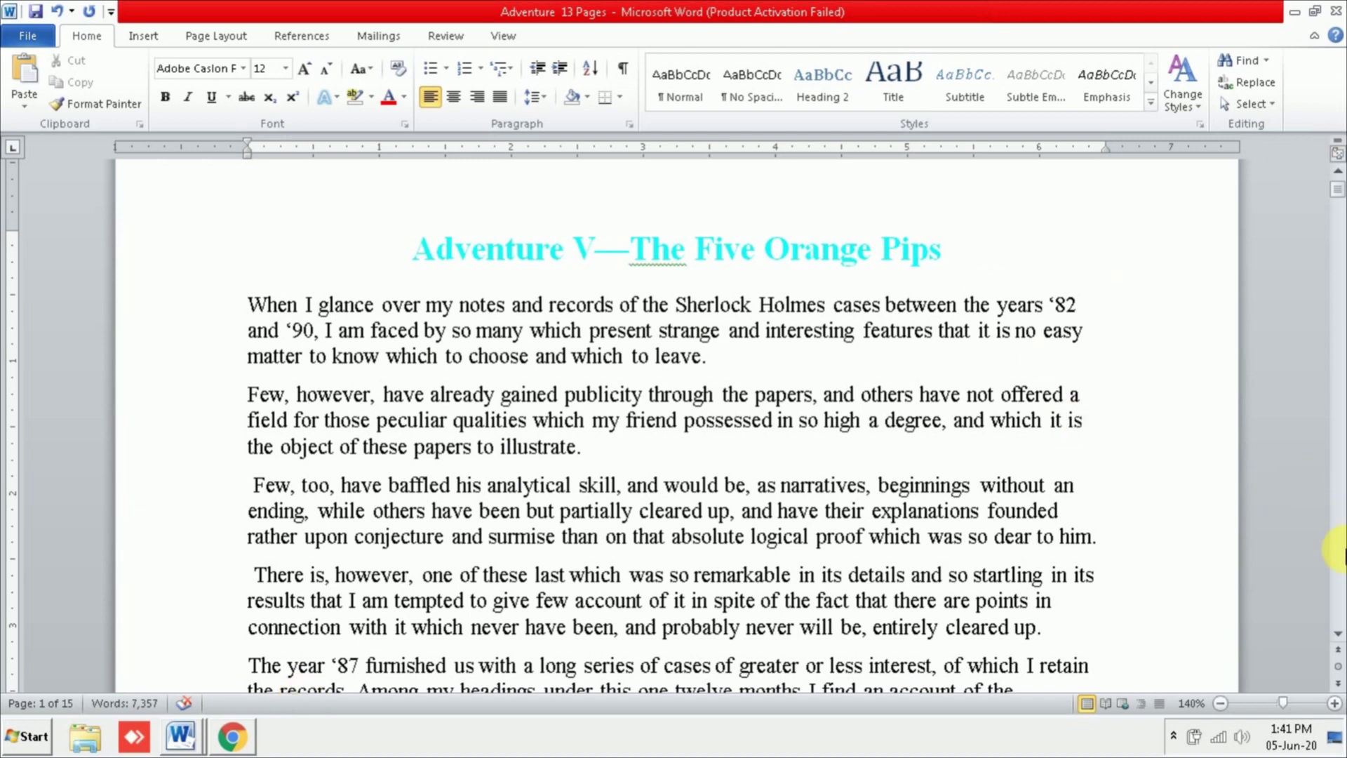
Step: Open the print settings and preview for Adventure 13 Pages
click(1337, 634)
click(1337, 637)
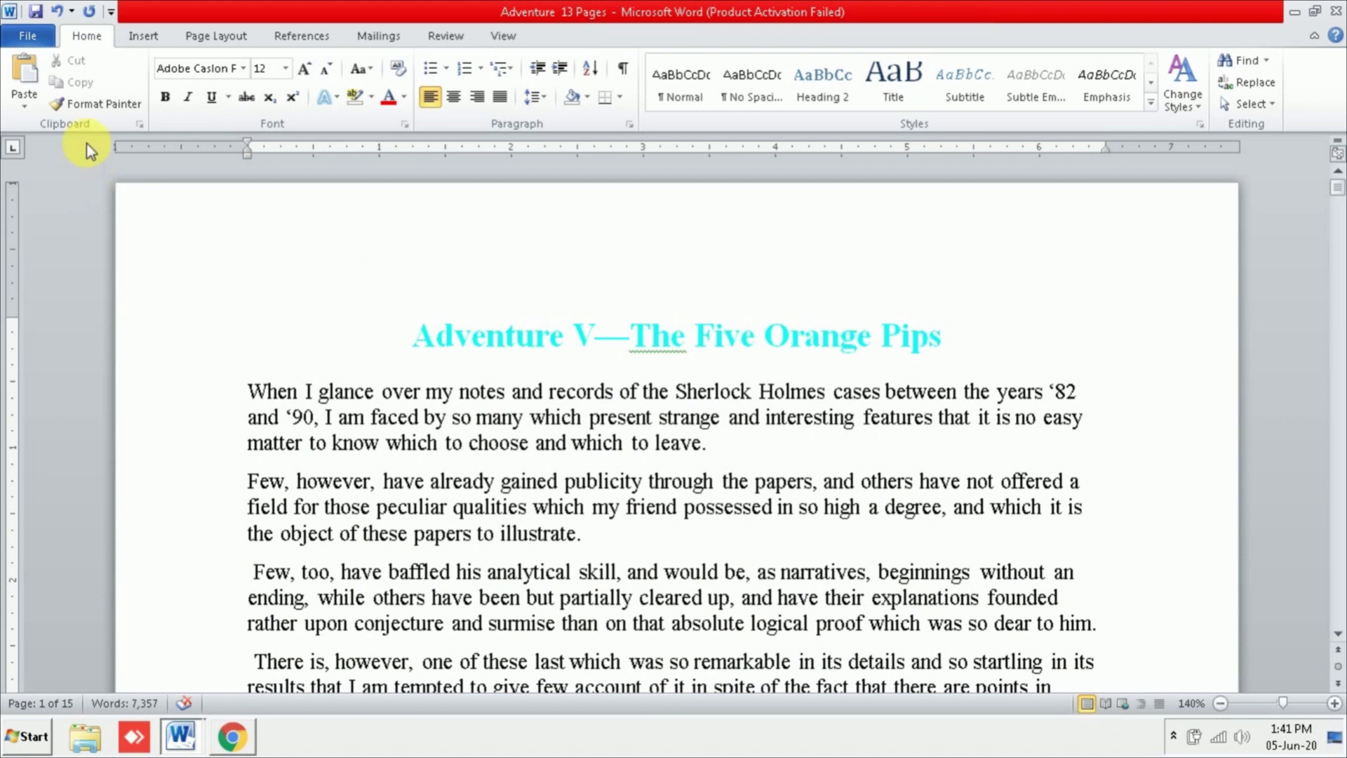
click(51, 43)
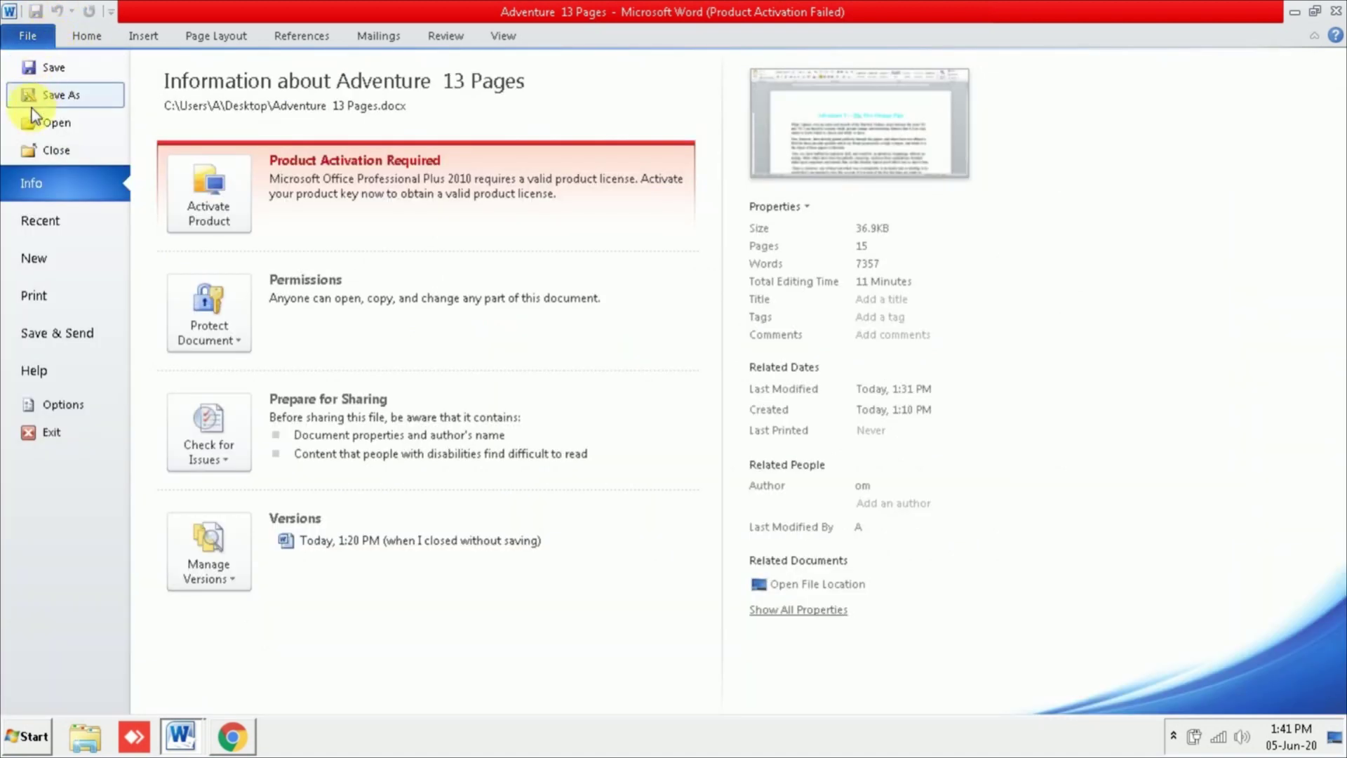
click(43, 306)
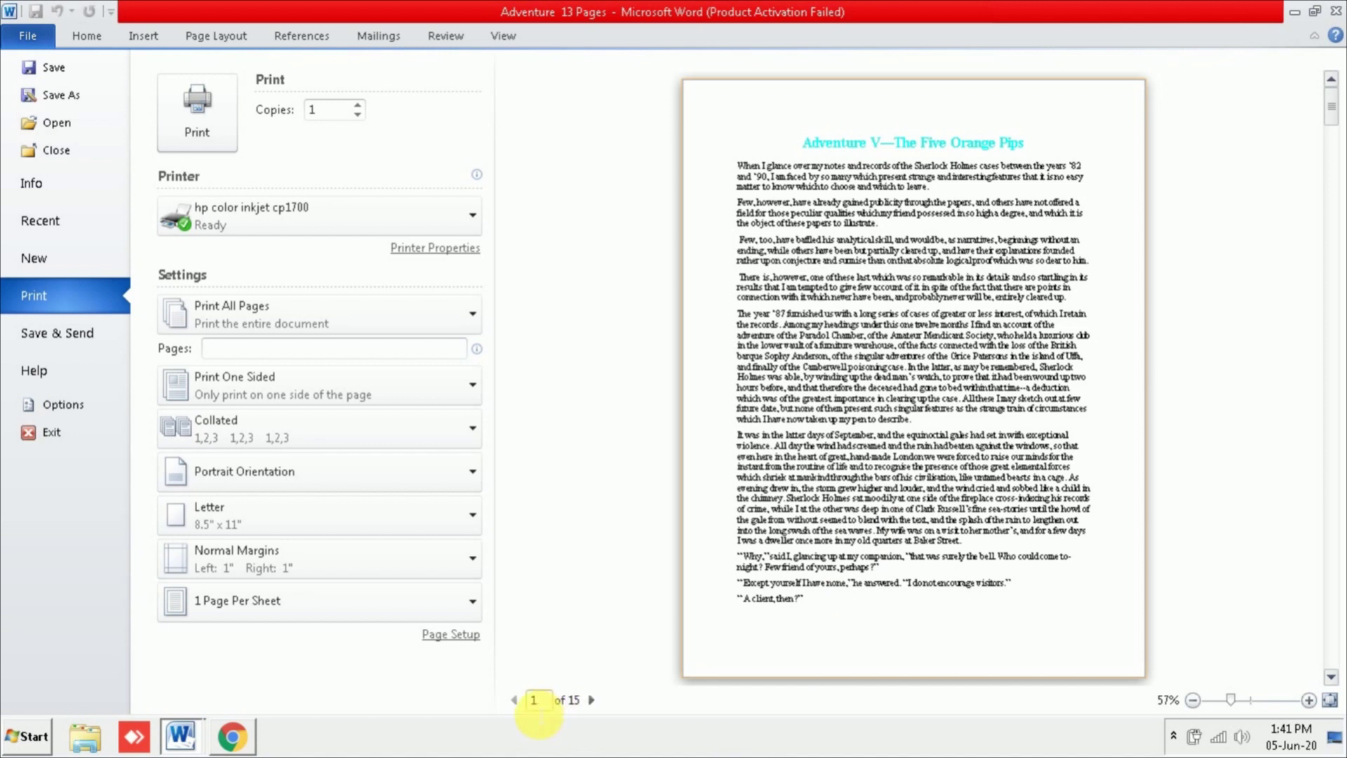
Step: Page through the print preview to page 11, then back toward page 1
click(597, 702)
click(598, 702)
click(598, 702)
click(591, 699)
click(591, 699)
click(591, 700)
click(591, 700)
click(591, 699)
click(591, 699)
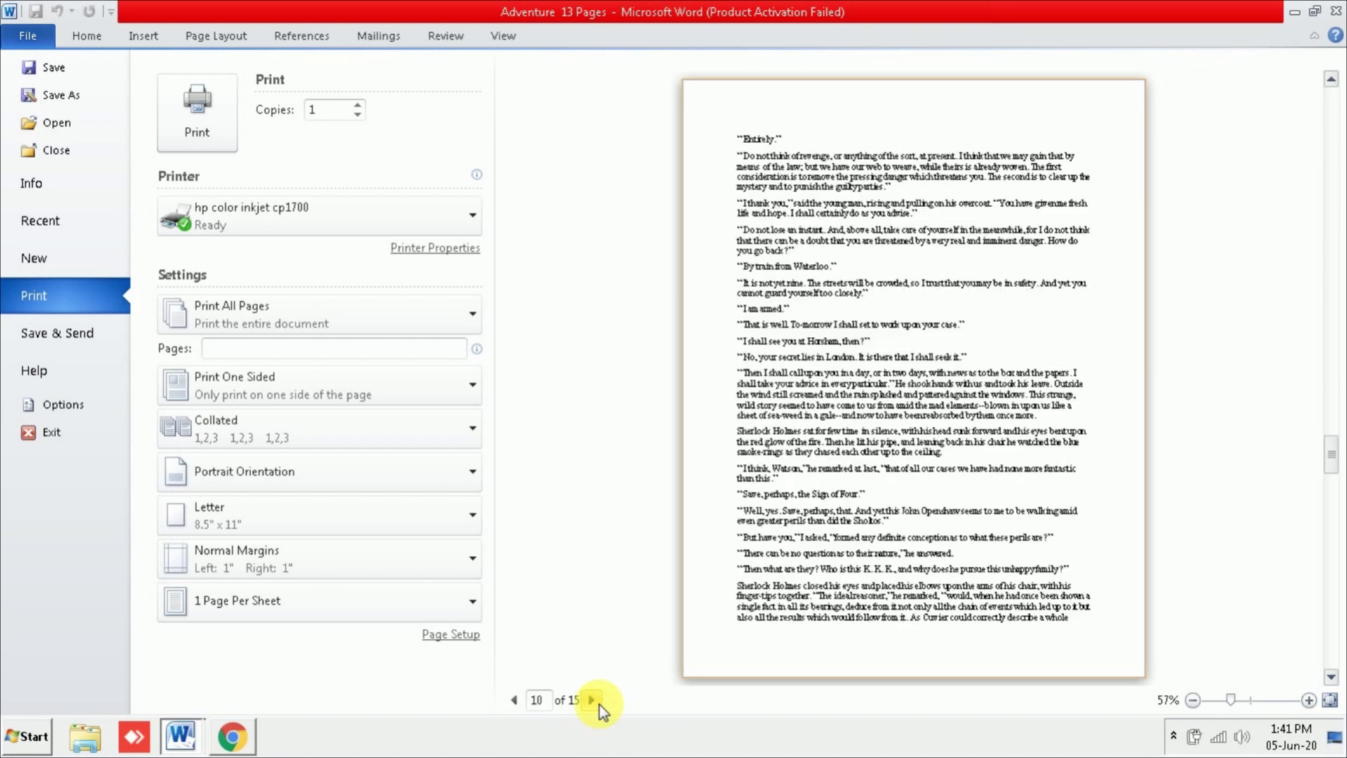
click(598, 702)
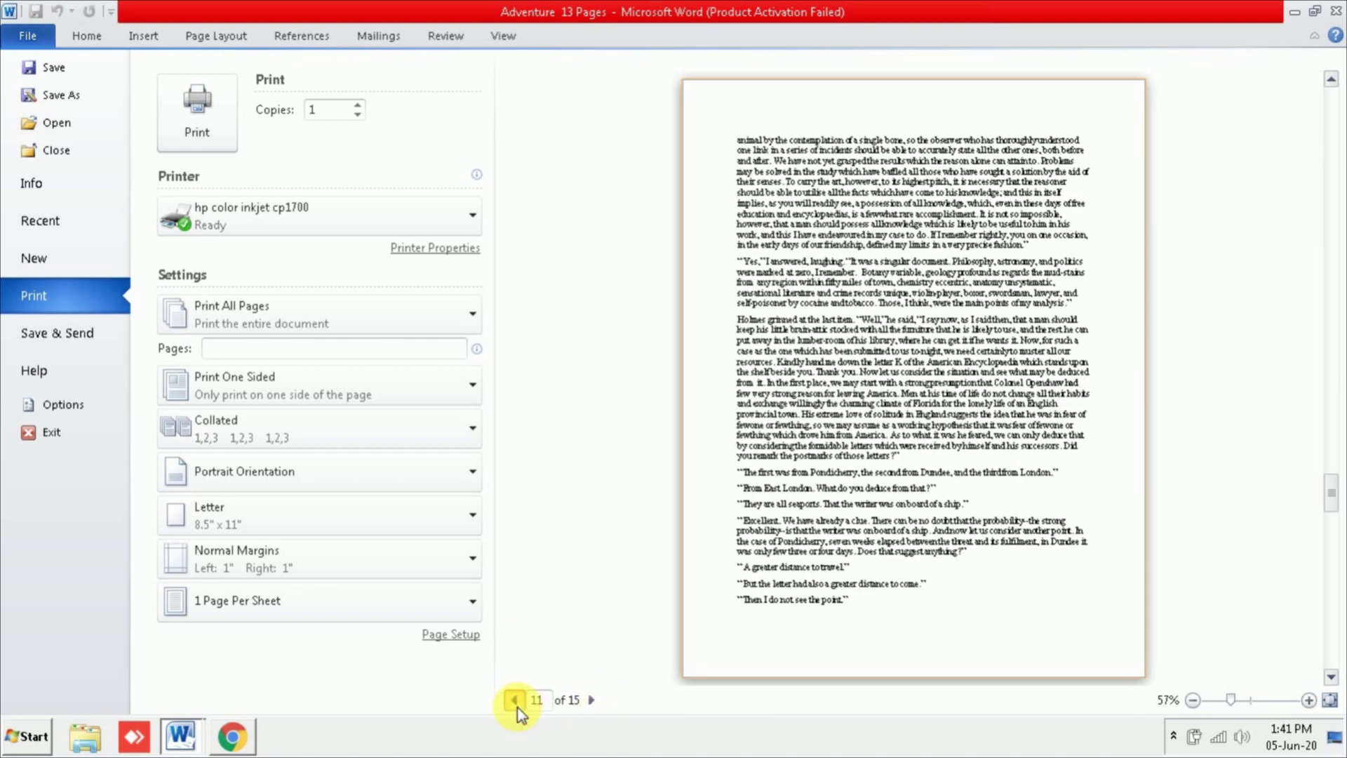
click(514, 700)
click(515, 700)
click(514, 700)
click(517, 706)
click(517, 706)
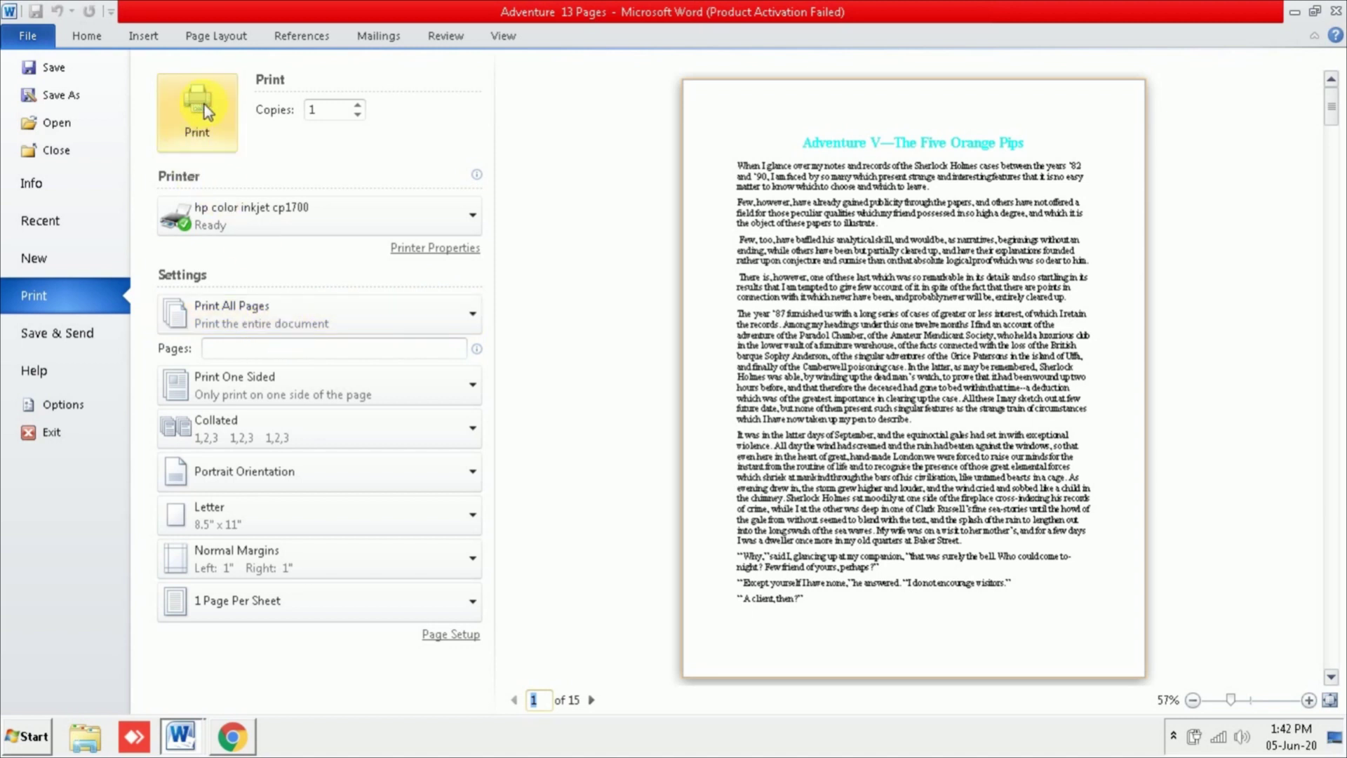
Step: Check the print-range choices, leave All Pages unchanged, and return to the document
click(443, 322)
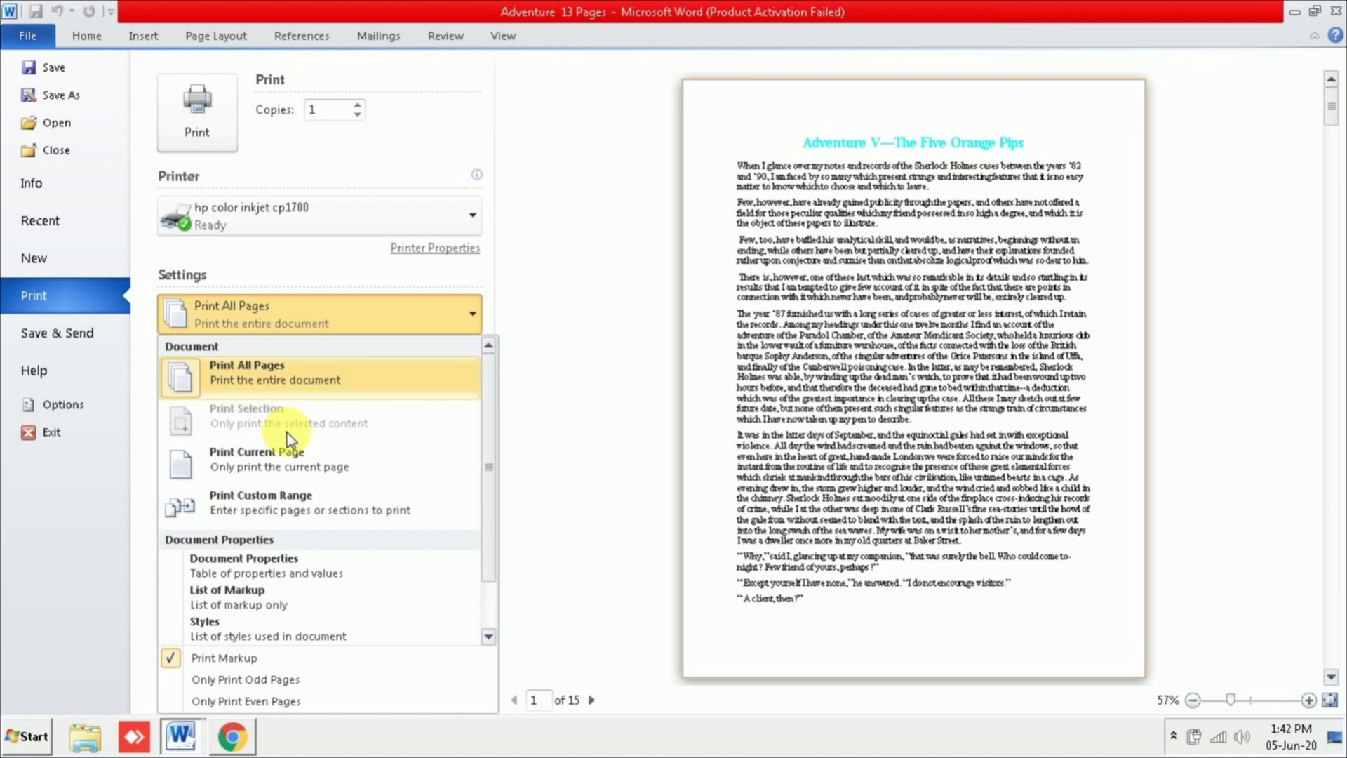
key(Escape)
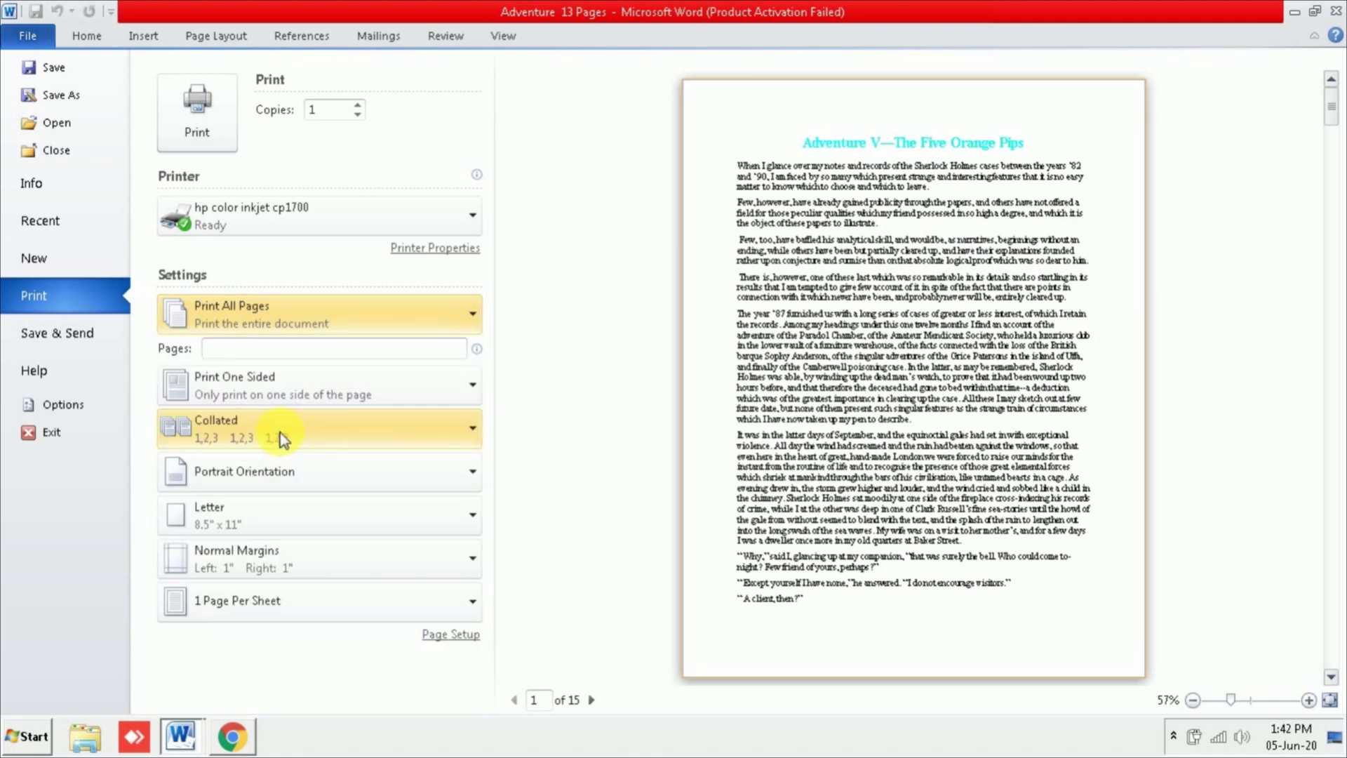
key(Escape)
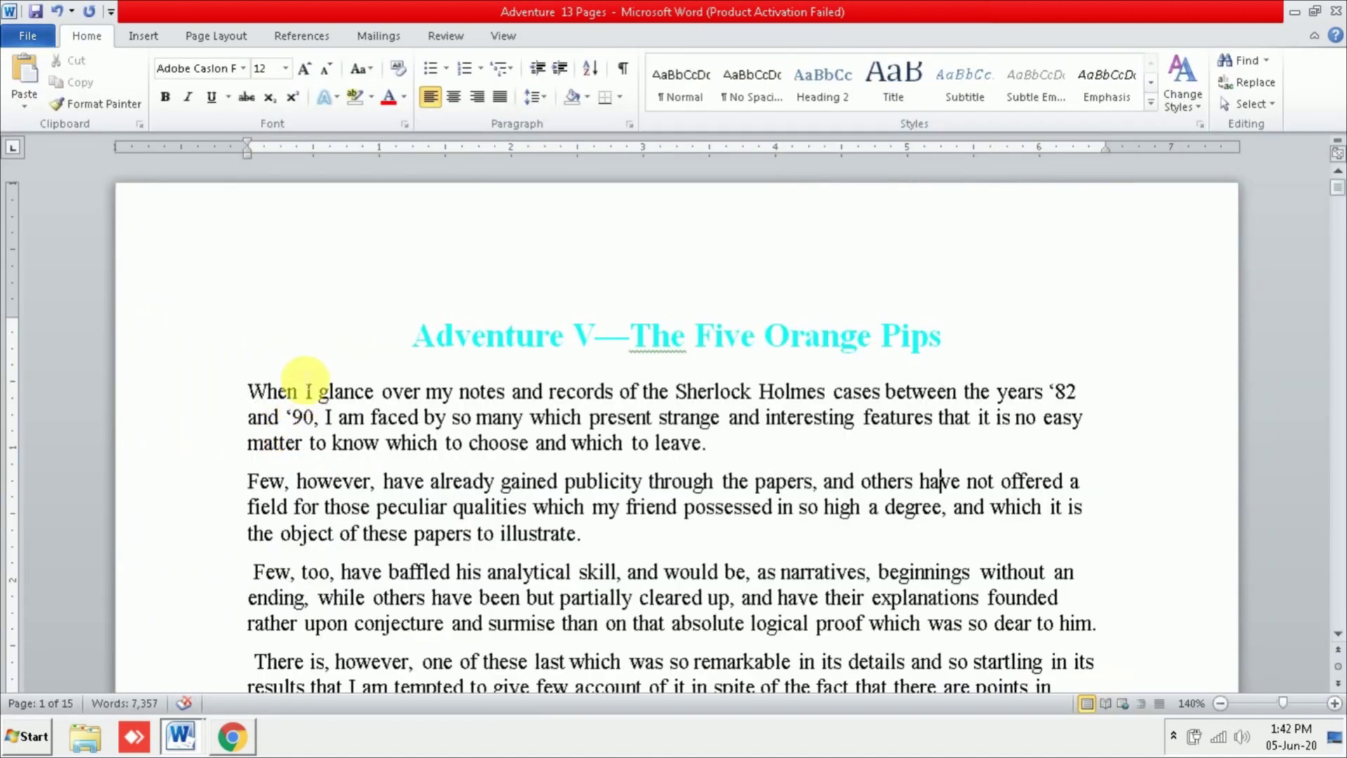
Step: Select the first two paragraphs through "illustrate." and reopen the print page
drag(246, 391, 611, 537)
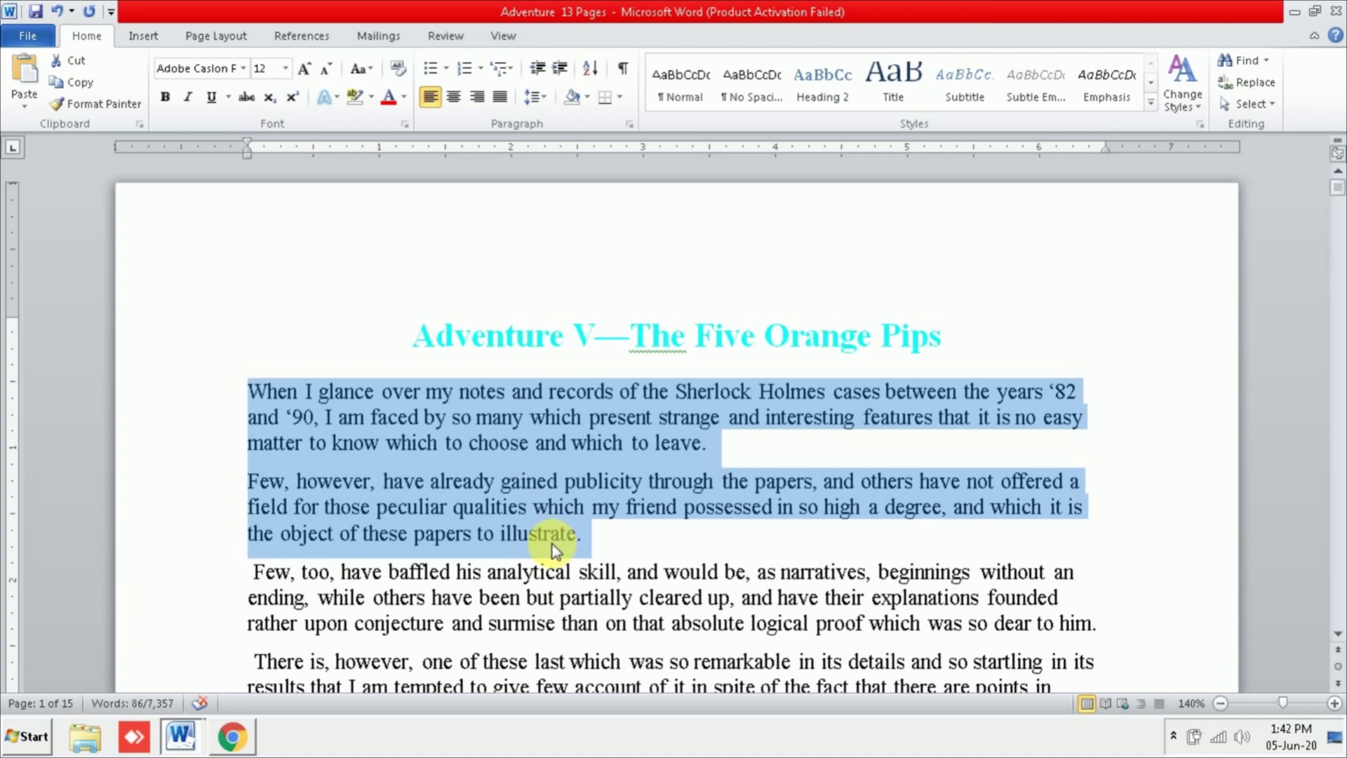
click(27, 36)
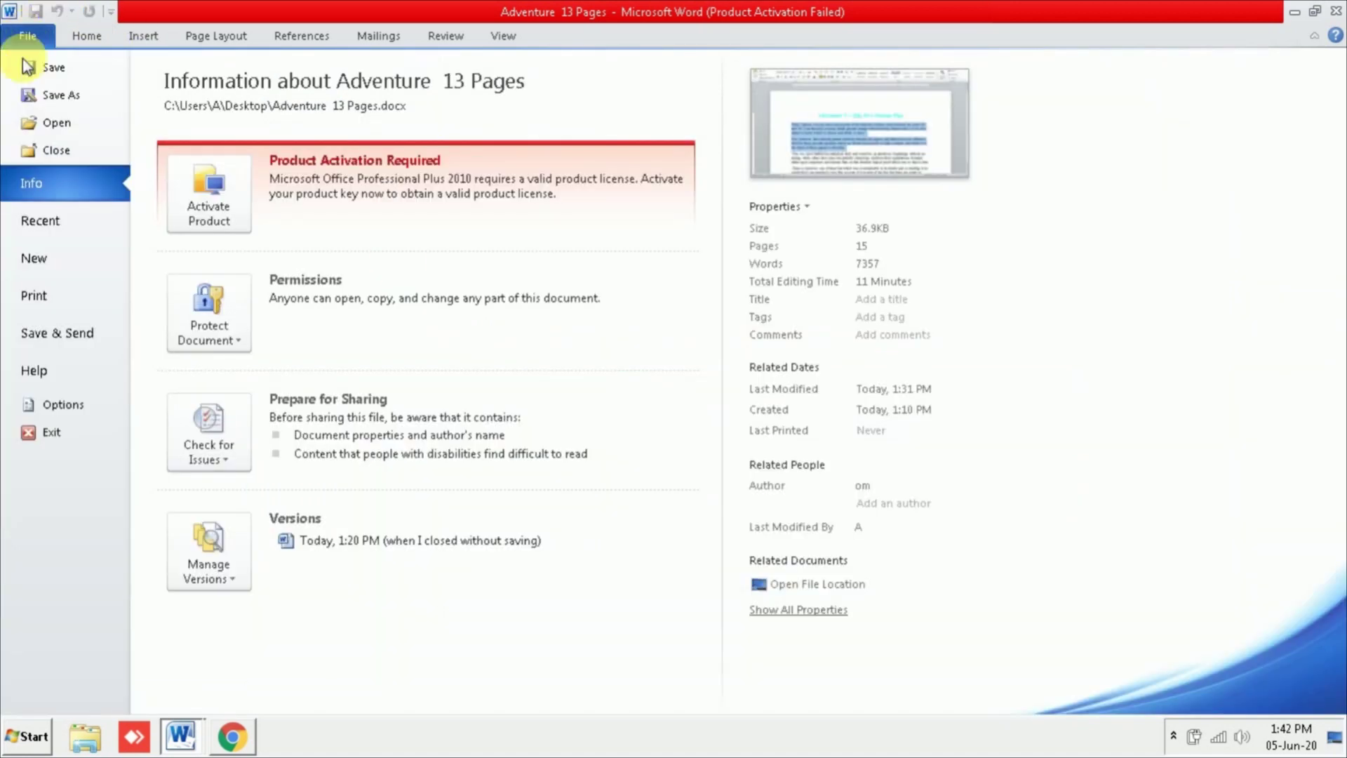
click(45, 293)
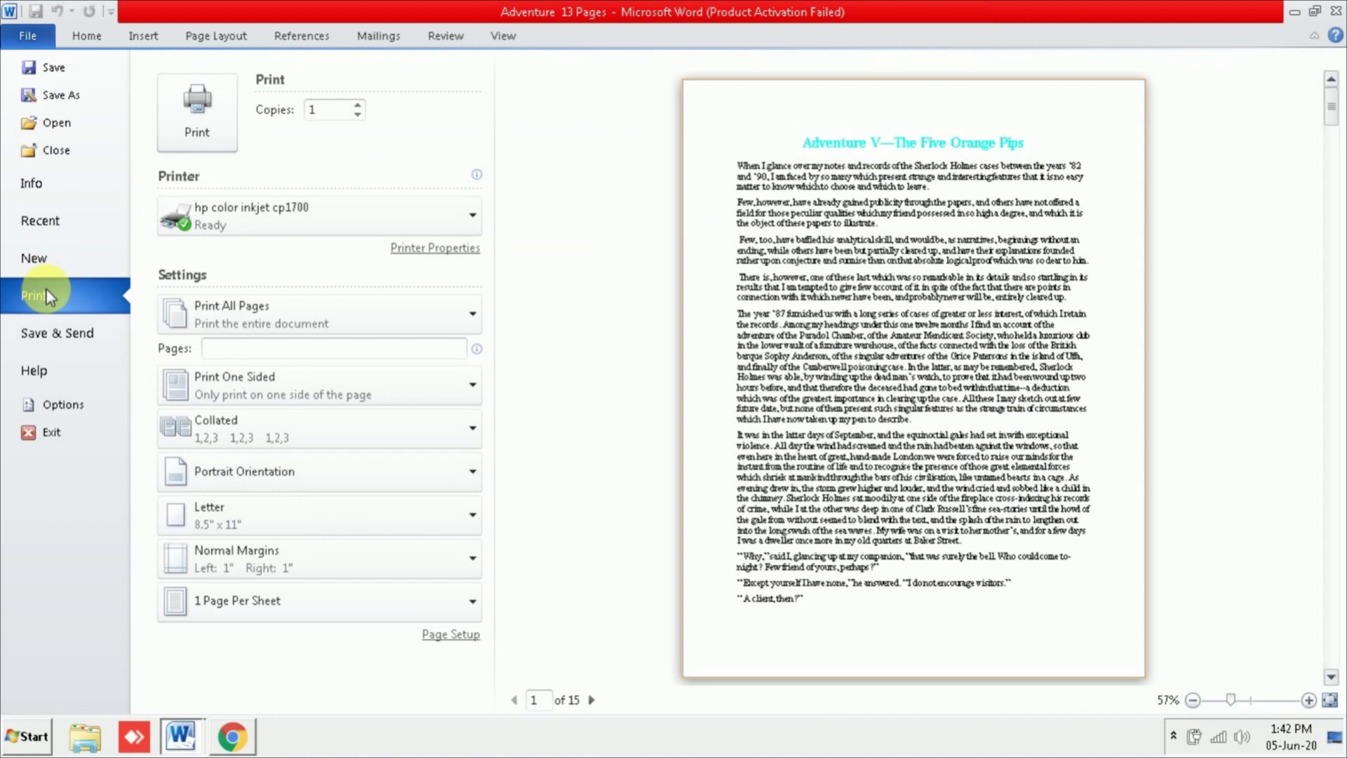
Step: Limit printing to the current page and advance the preview to page 14 of 15
click(298, 330)
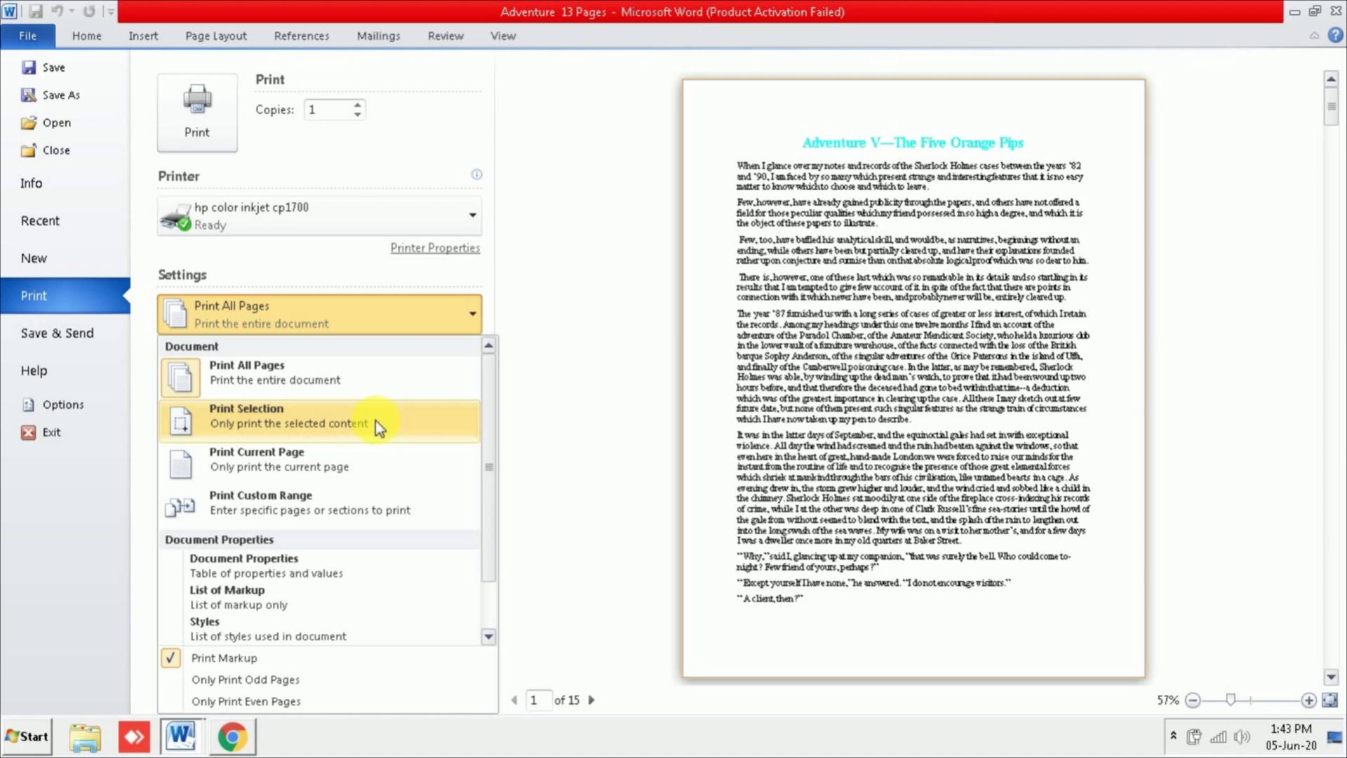
click(293, 468)
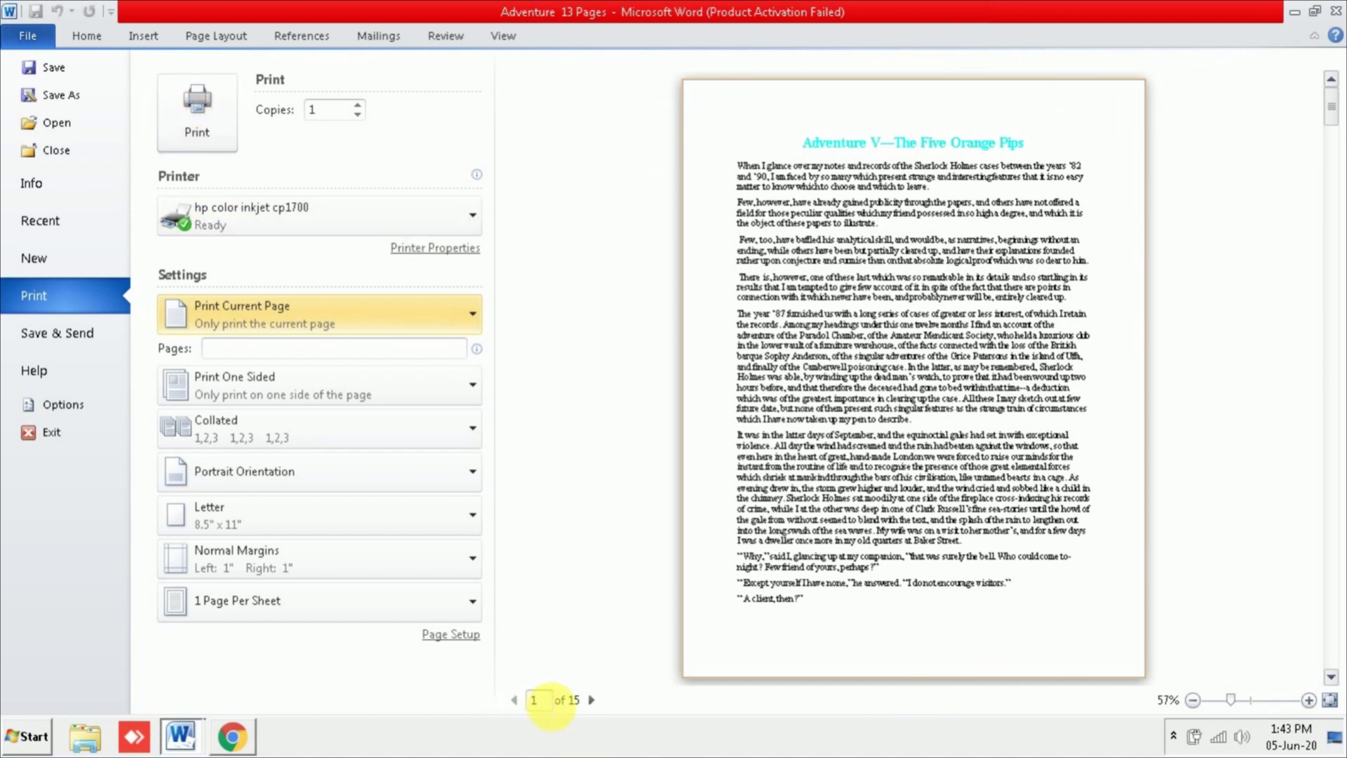
click(596, 699)
click(595, 698)
click(596, 699)
click(596, 699)
click(595, 698)
click(595, 699)
click(596, 699)
click(595, 699)
click(595, 699)
click(595, 698)
click(595, 698)
click(595, 699)
click(596, 699)
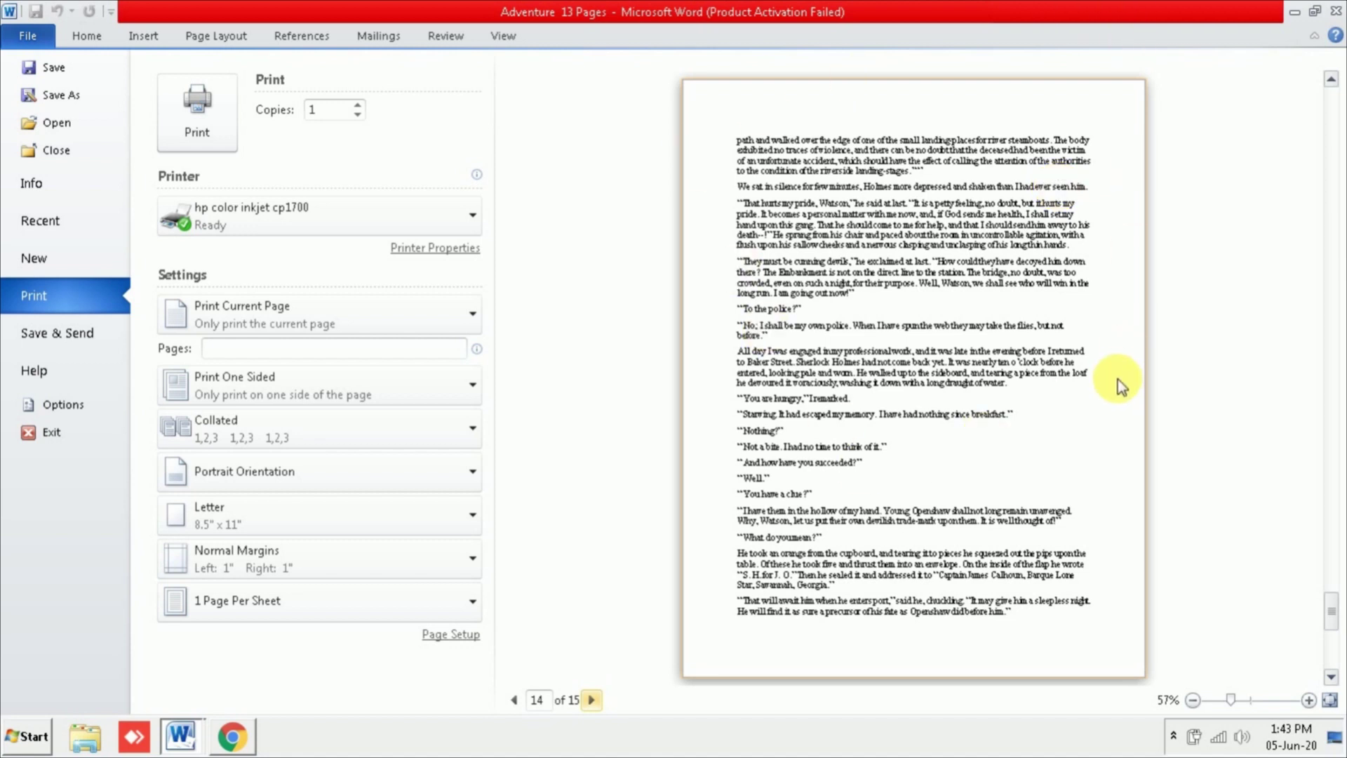
click(330, 312)
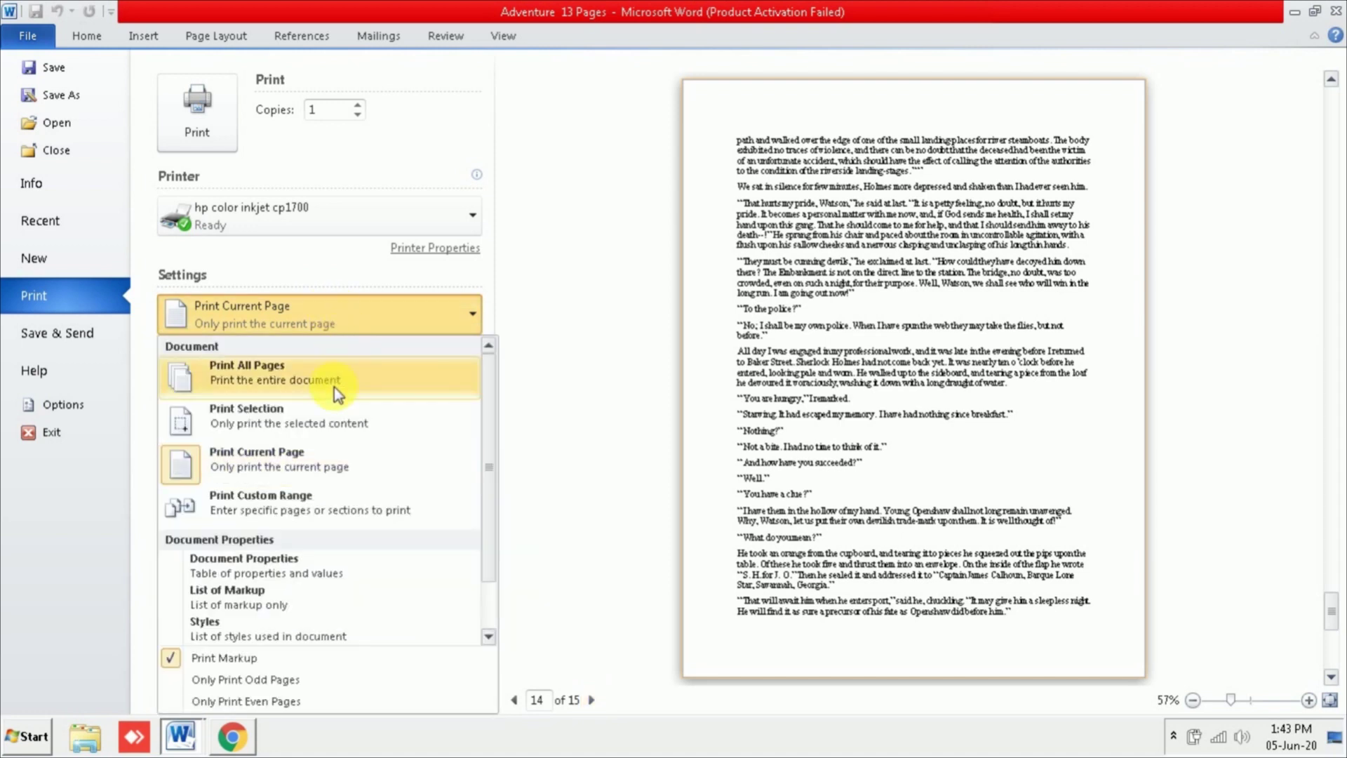
Step: Choose Print Custom Range and enter pages 1,5,10,15
click(317, 515)
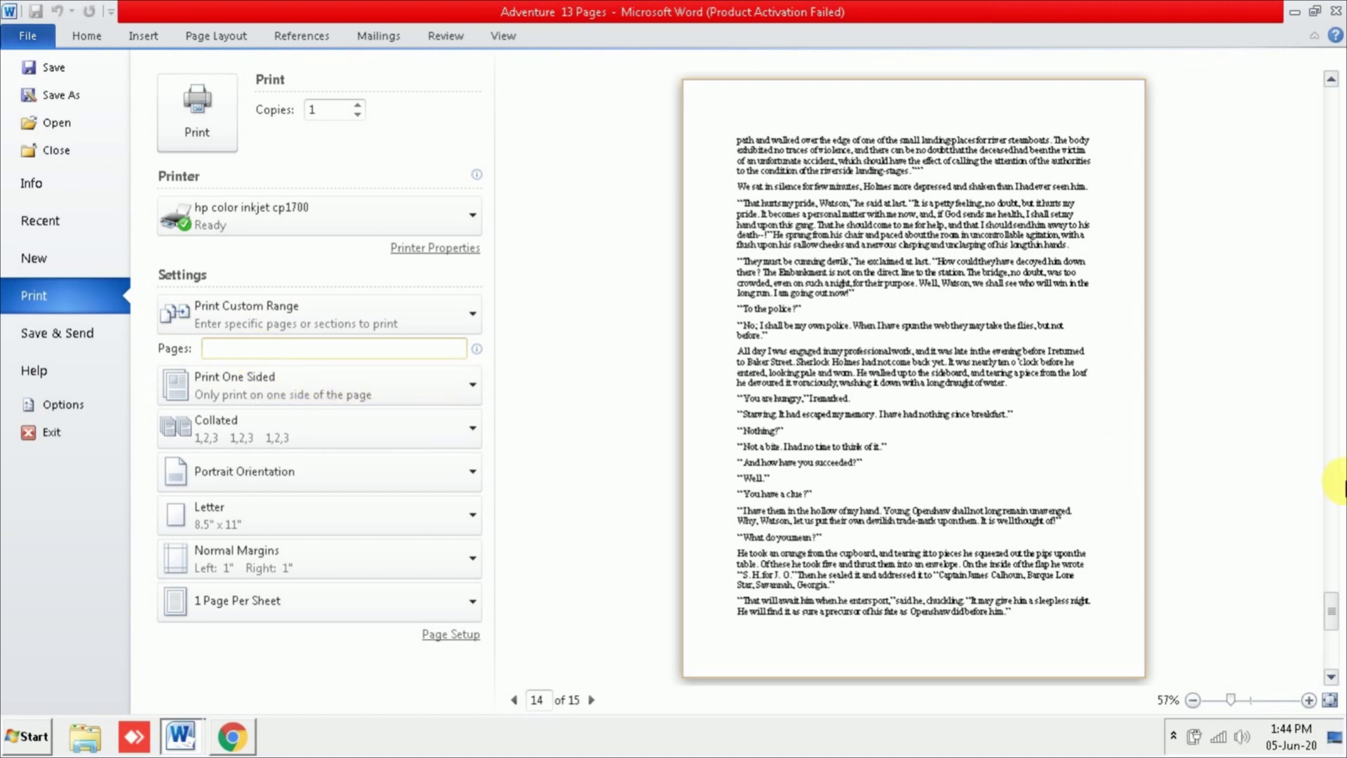
text(1,5,10)
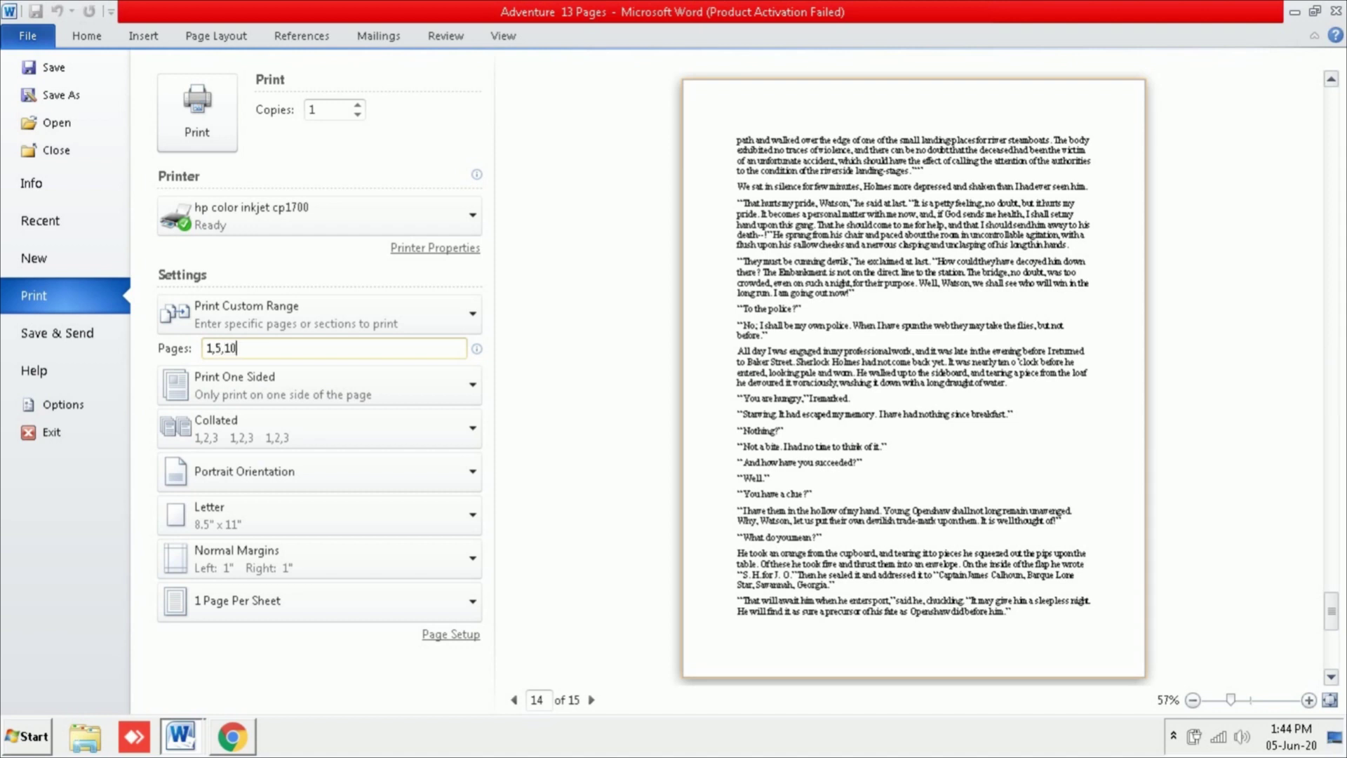
text(,15)
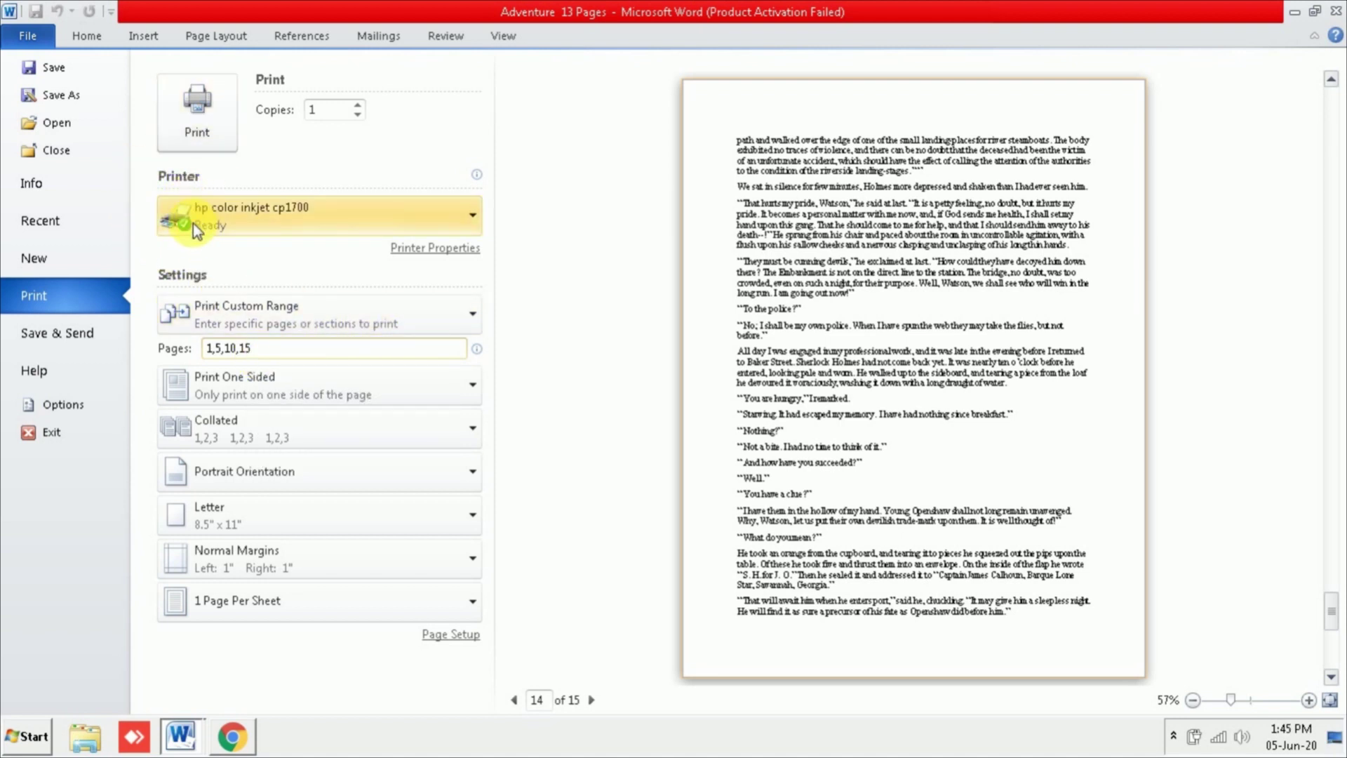
Step: Select the hp color inkjet cp1700 printer and raise the copies to 4
click(443, 225)
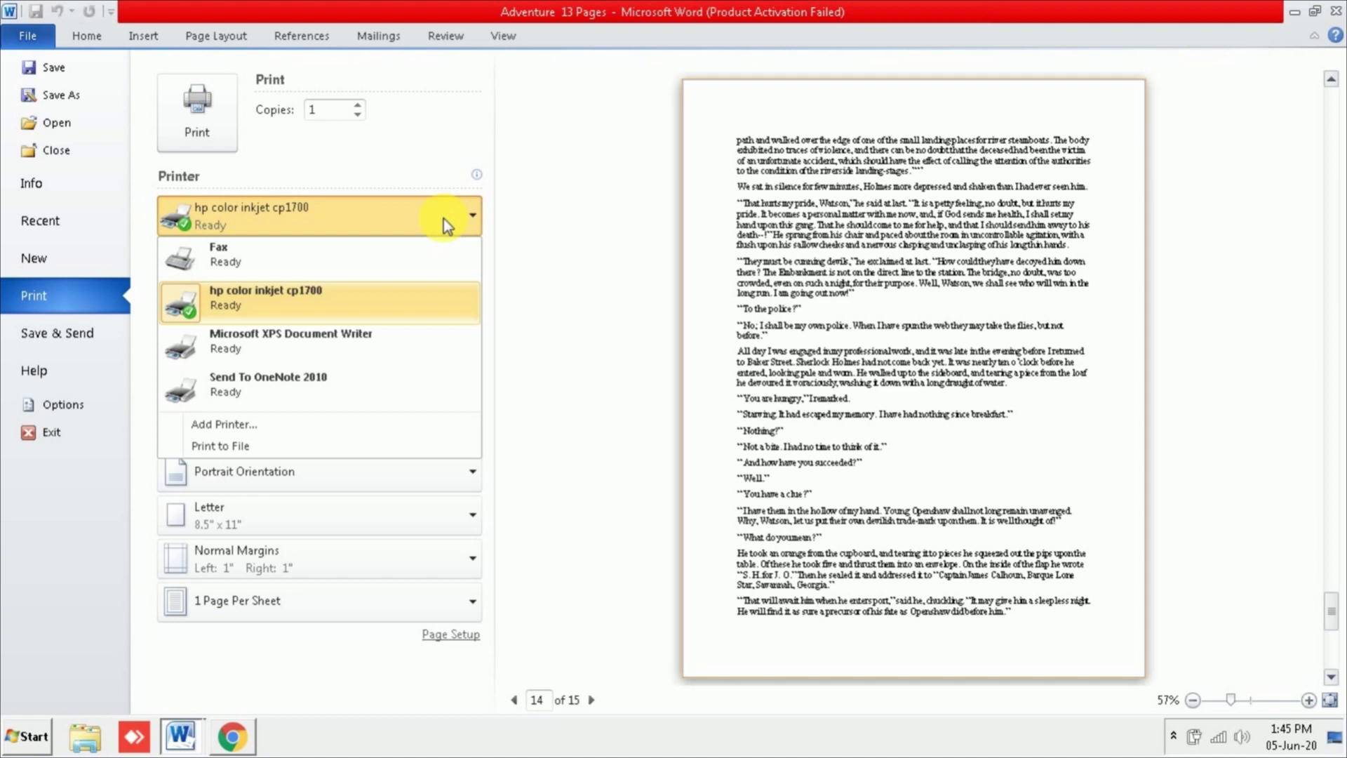
click(321, 307)
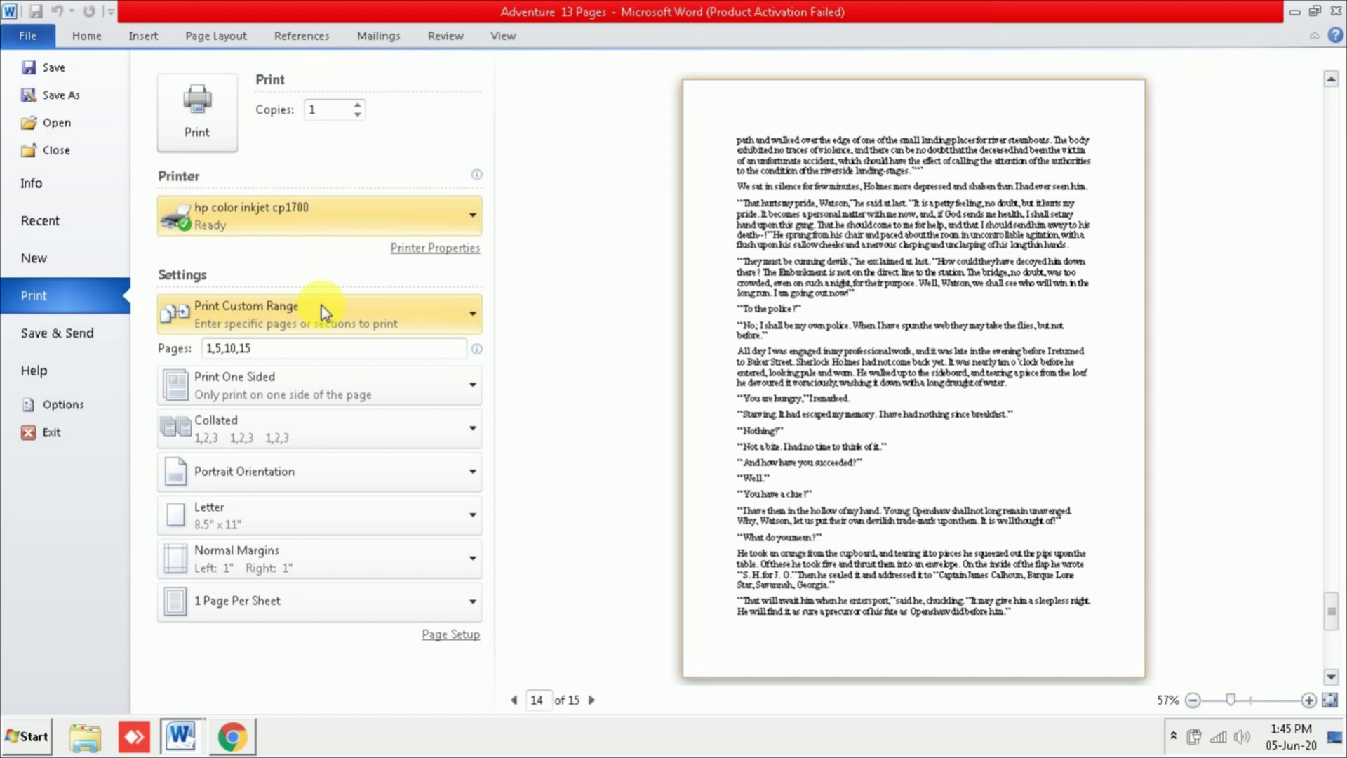
mouse_move(255, 233)
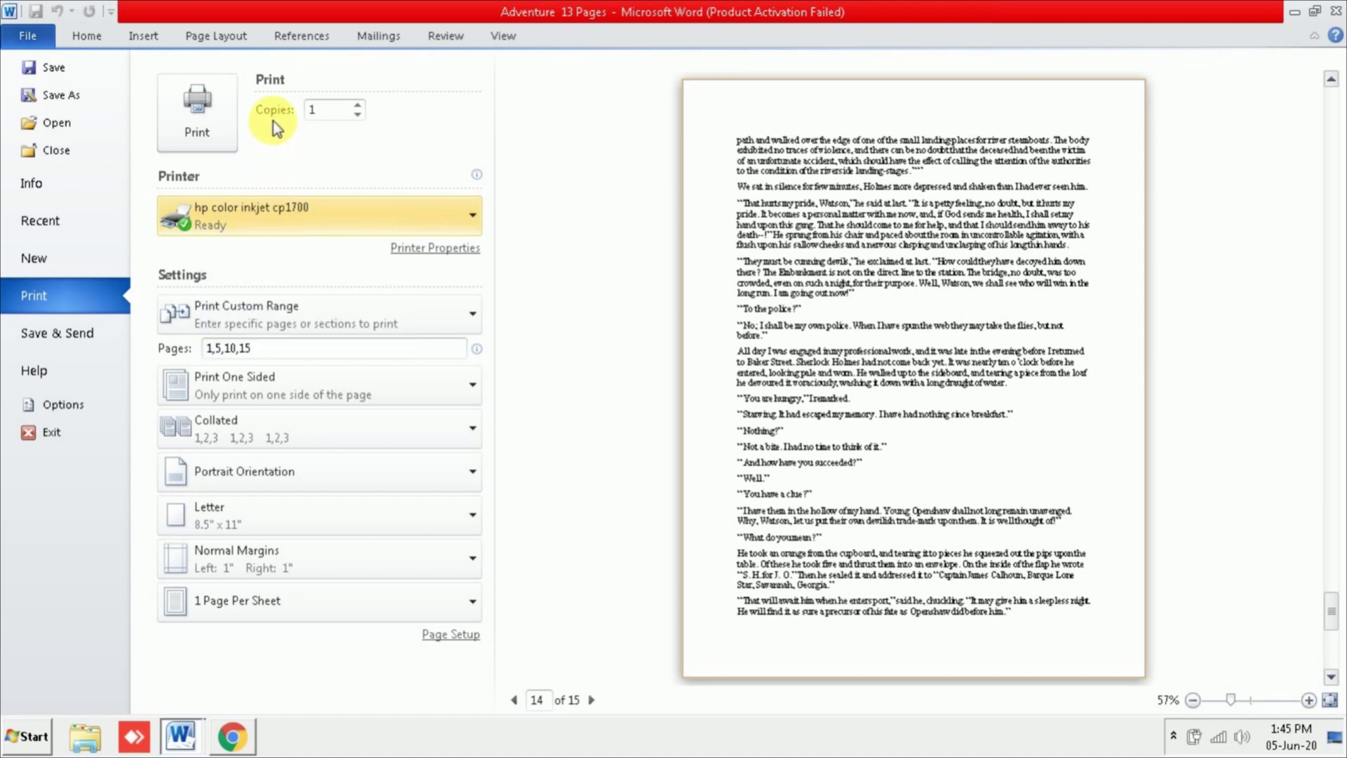
click(335, 111)
click(360, 103)
click(359, 103)
click(359, 103)
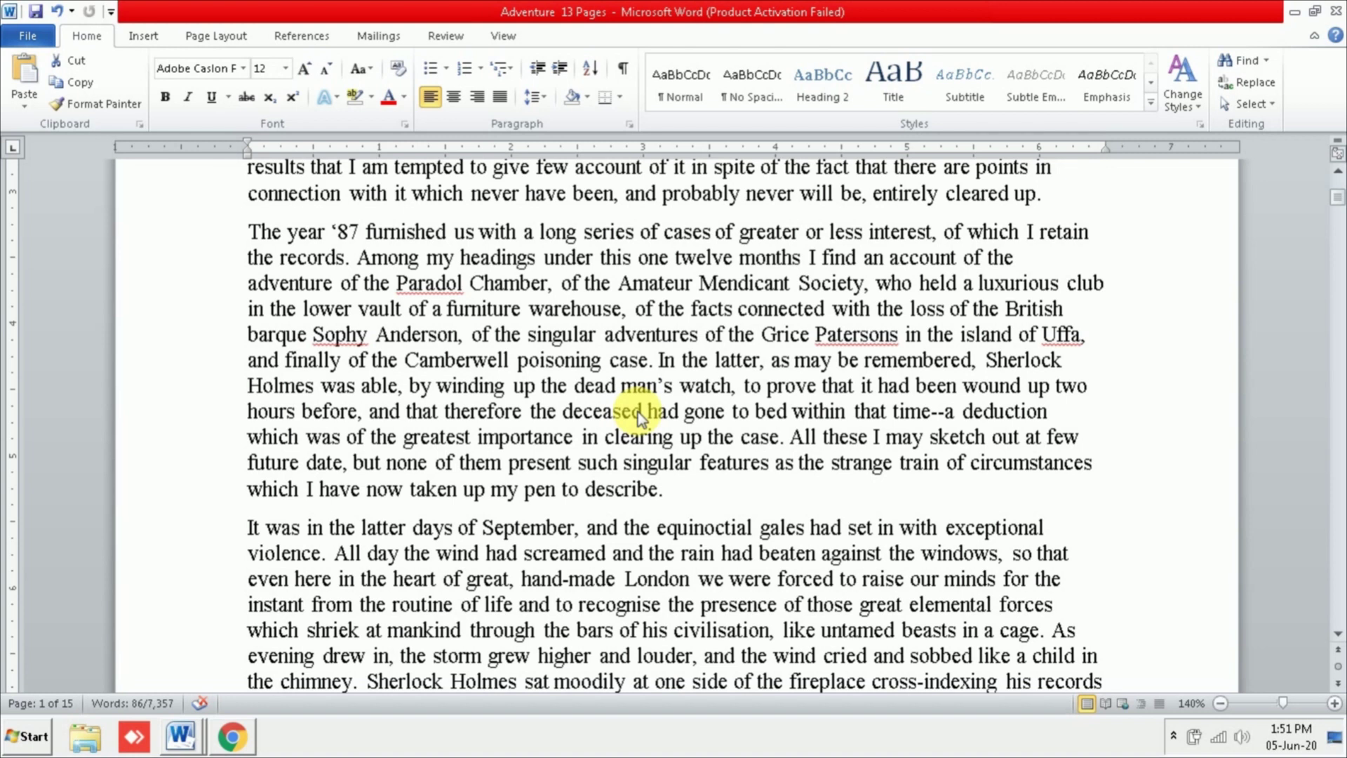
Step: Print 4 copies of pages 1,5,10,15, then deselect the text in the document
click(40, 47)
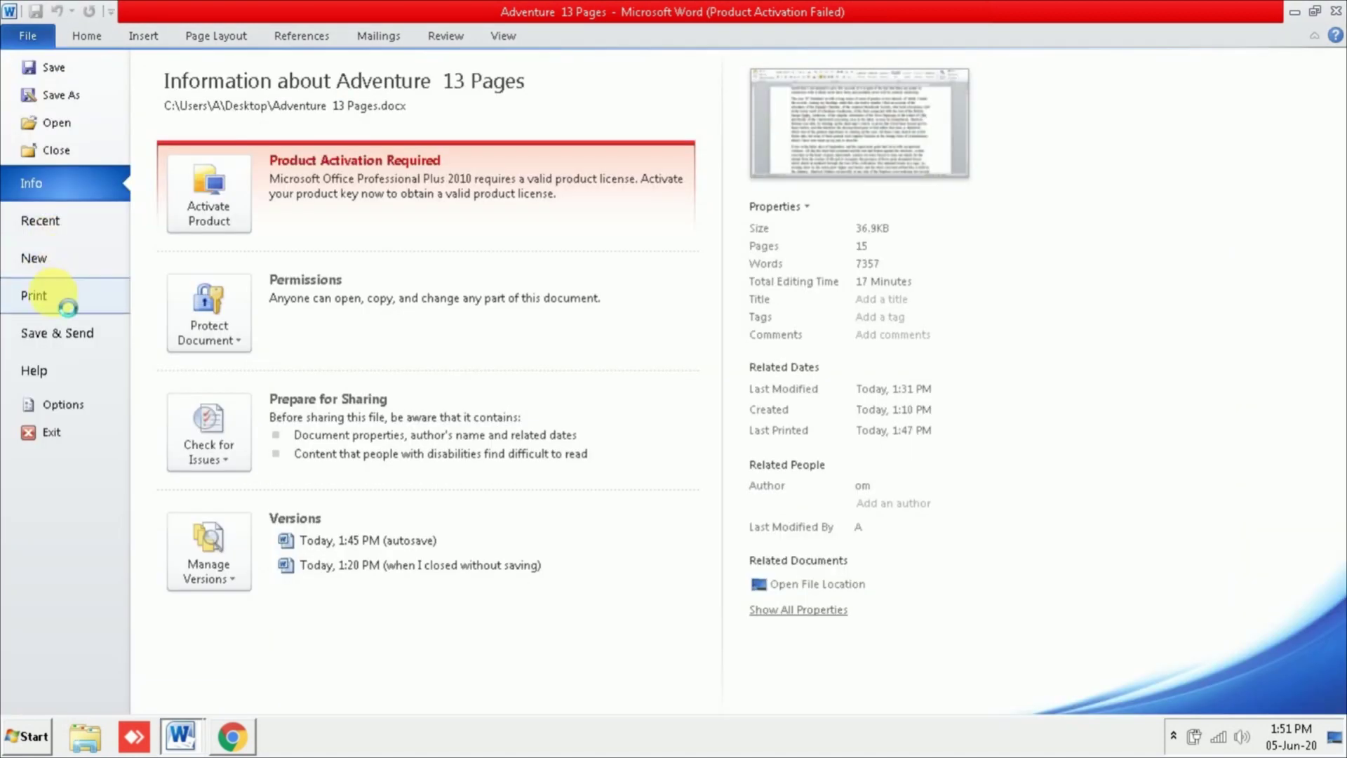
click(53, 292)
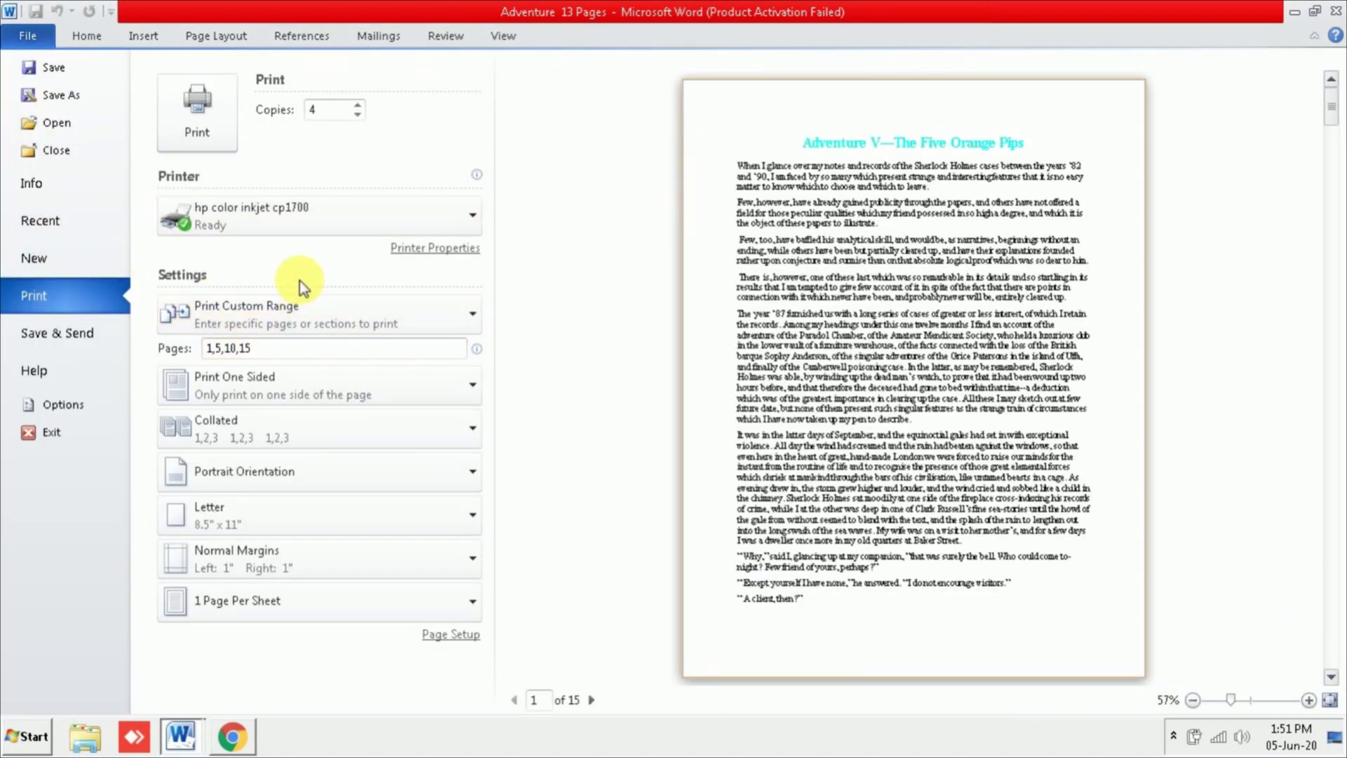
click(198, 112)
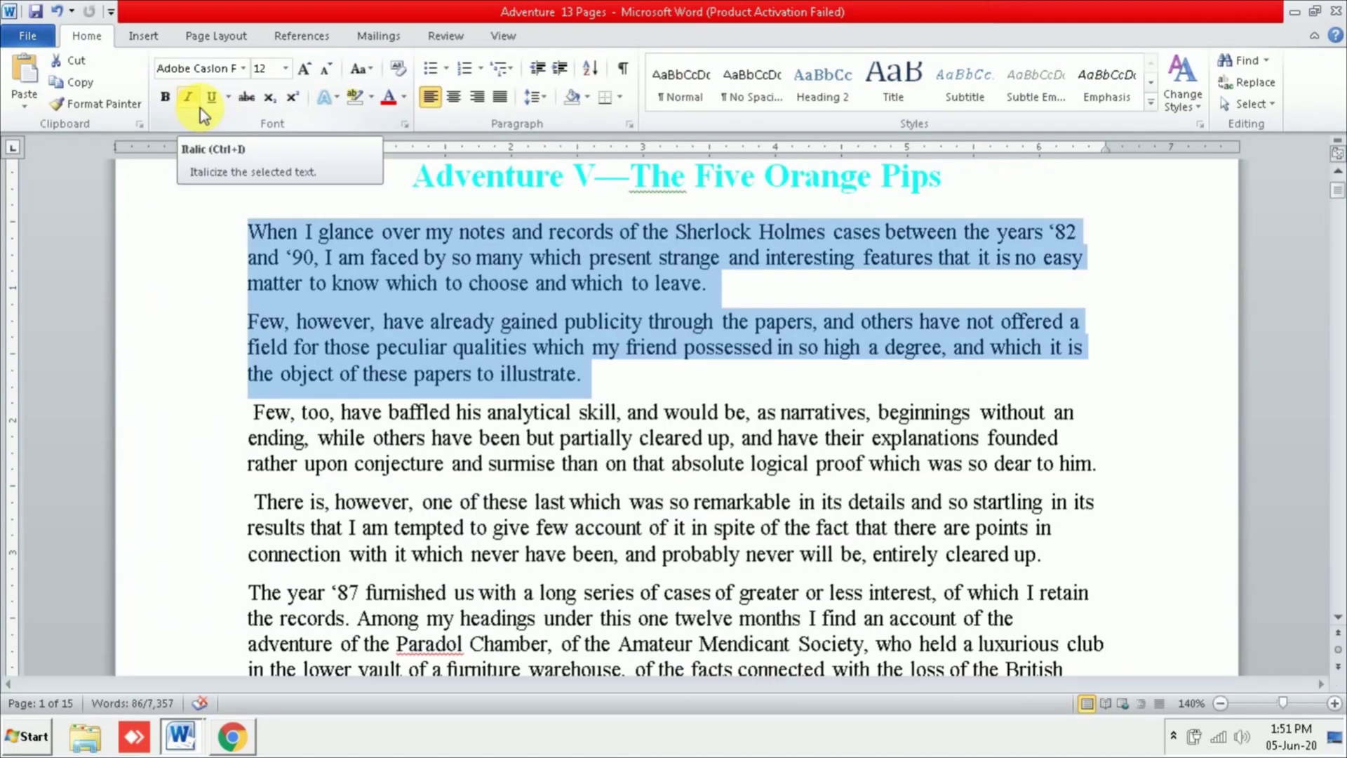
click(629, 412)
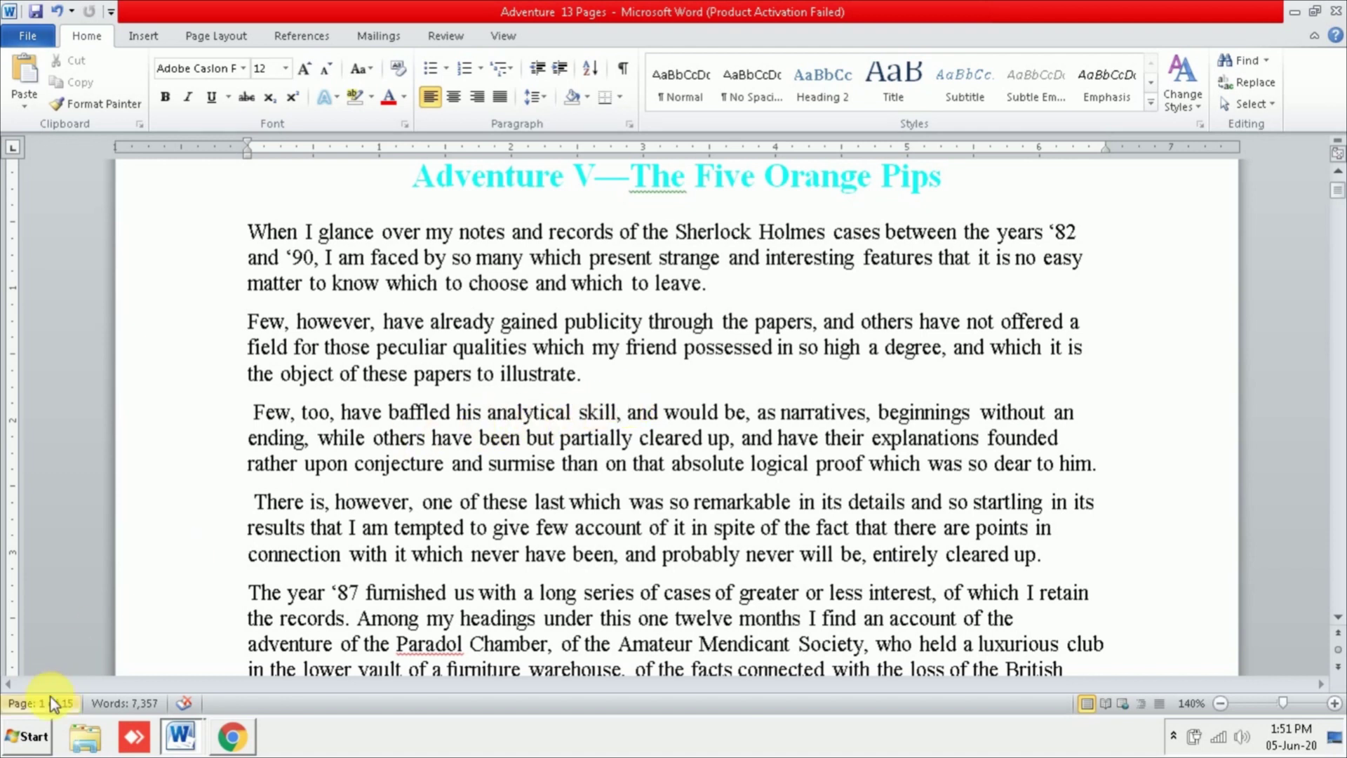
Step: Open the hp color inkjet cp1700 print queue from Devices and Printers
click(35, 747)
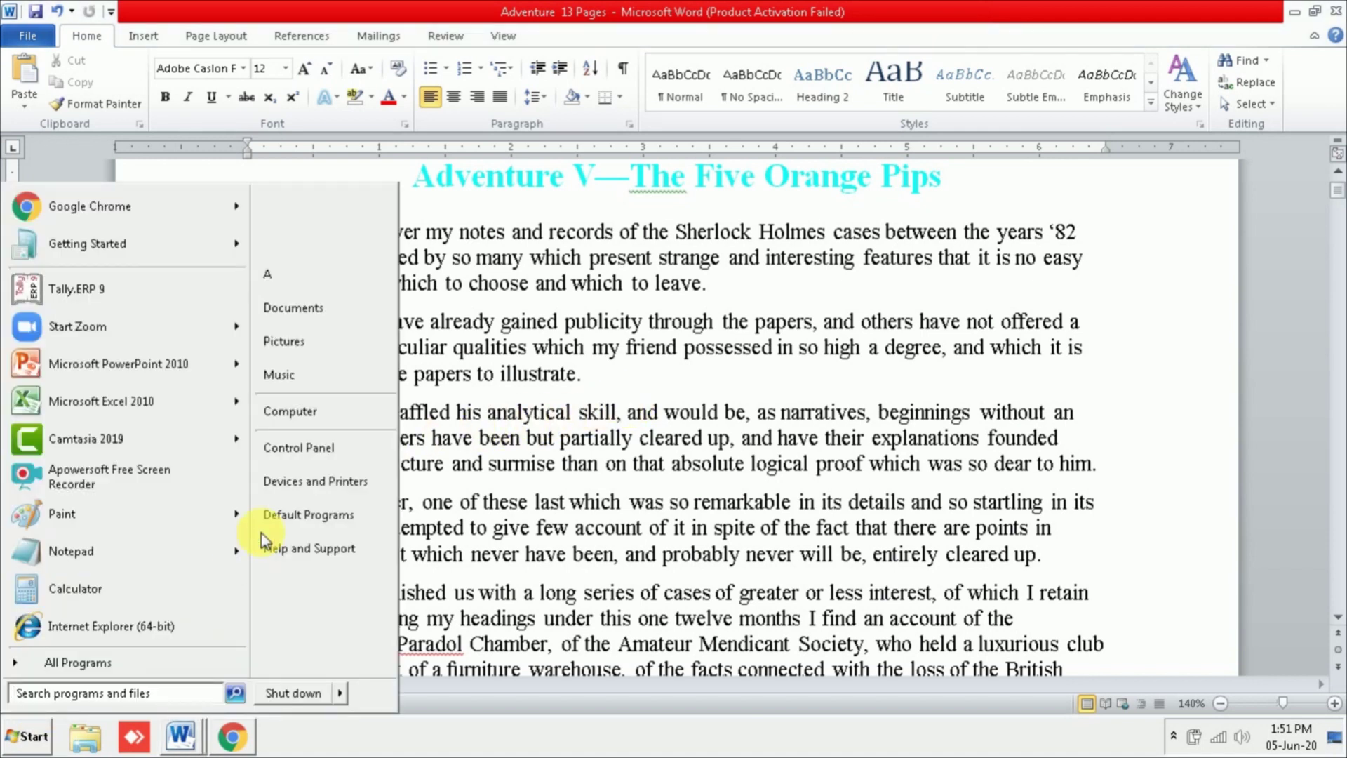
click(295, 494)
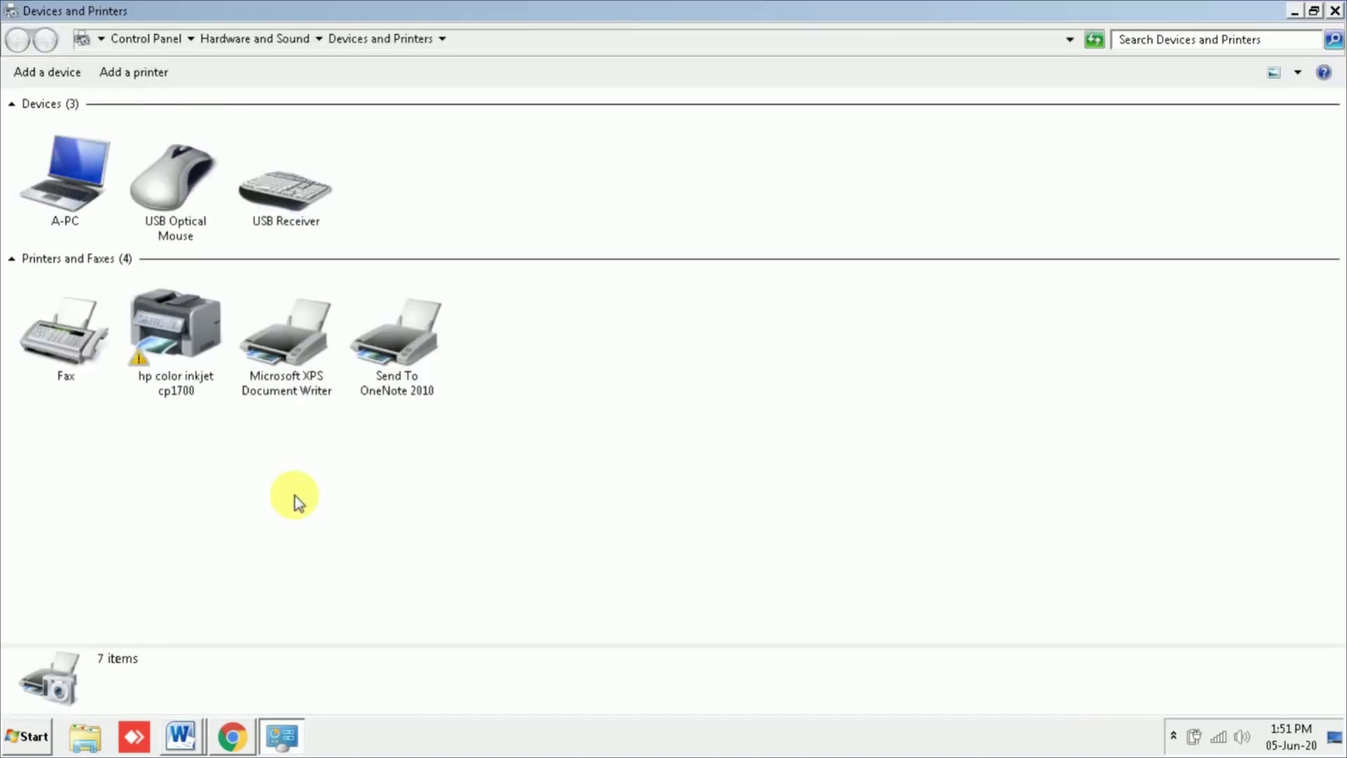
click(188, 328)
double_click(188, 328)
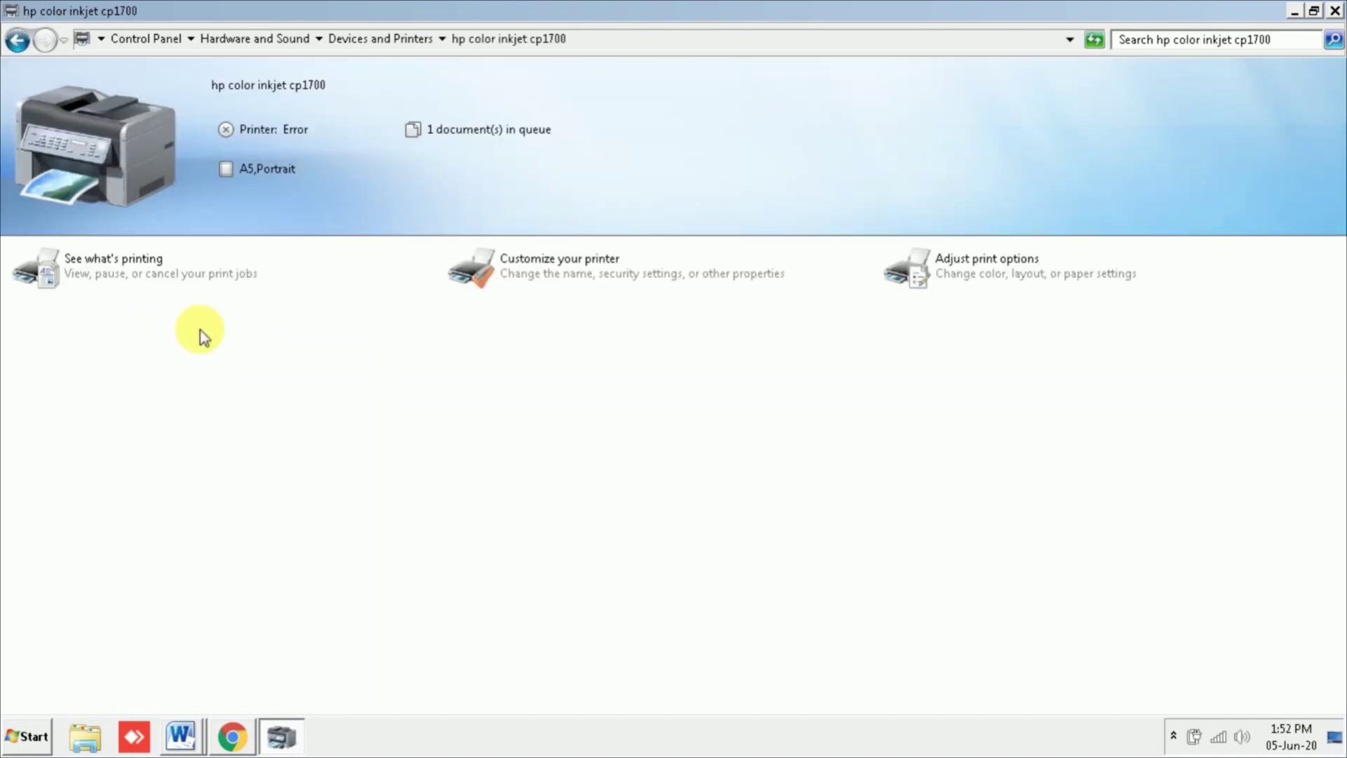
click(116, 264)
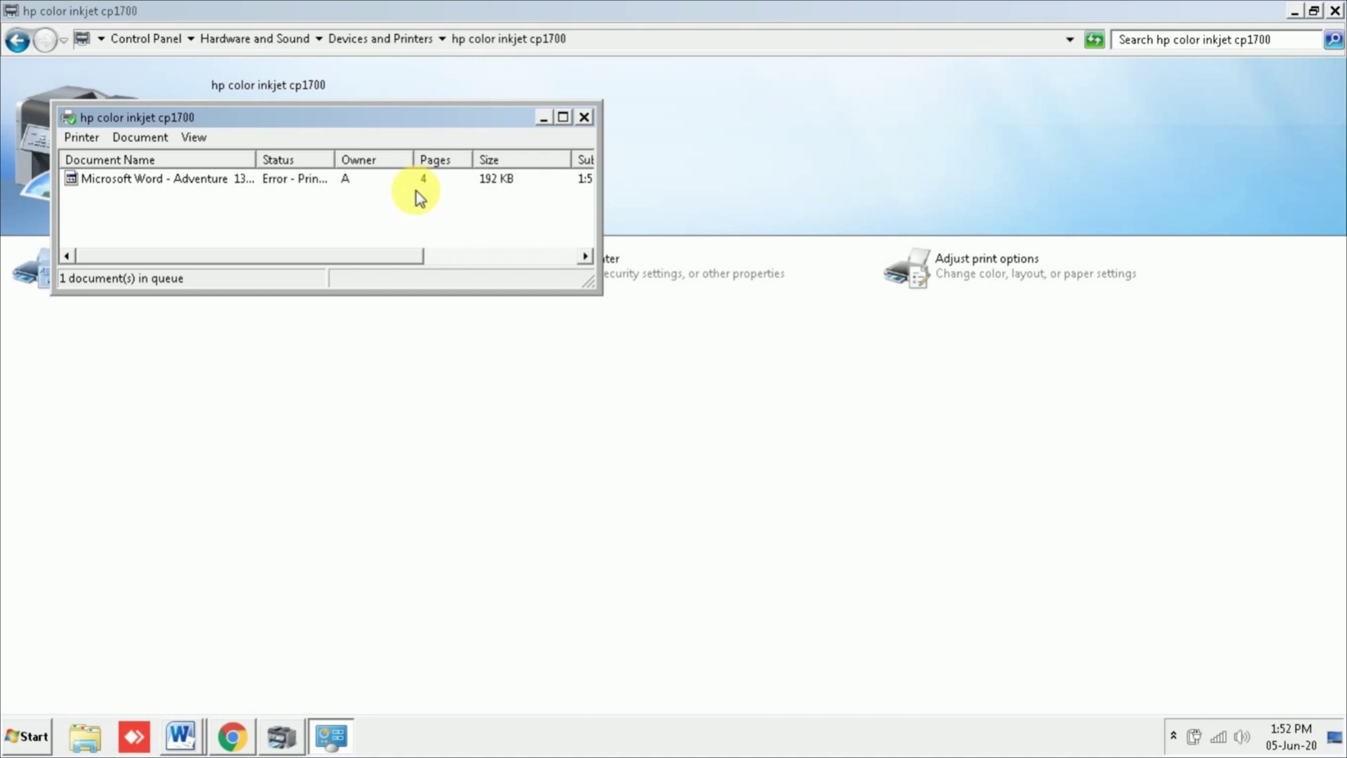
Step: Cancel all documents in the printer's queue and confirm
click(79, 143)
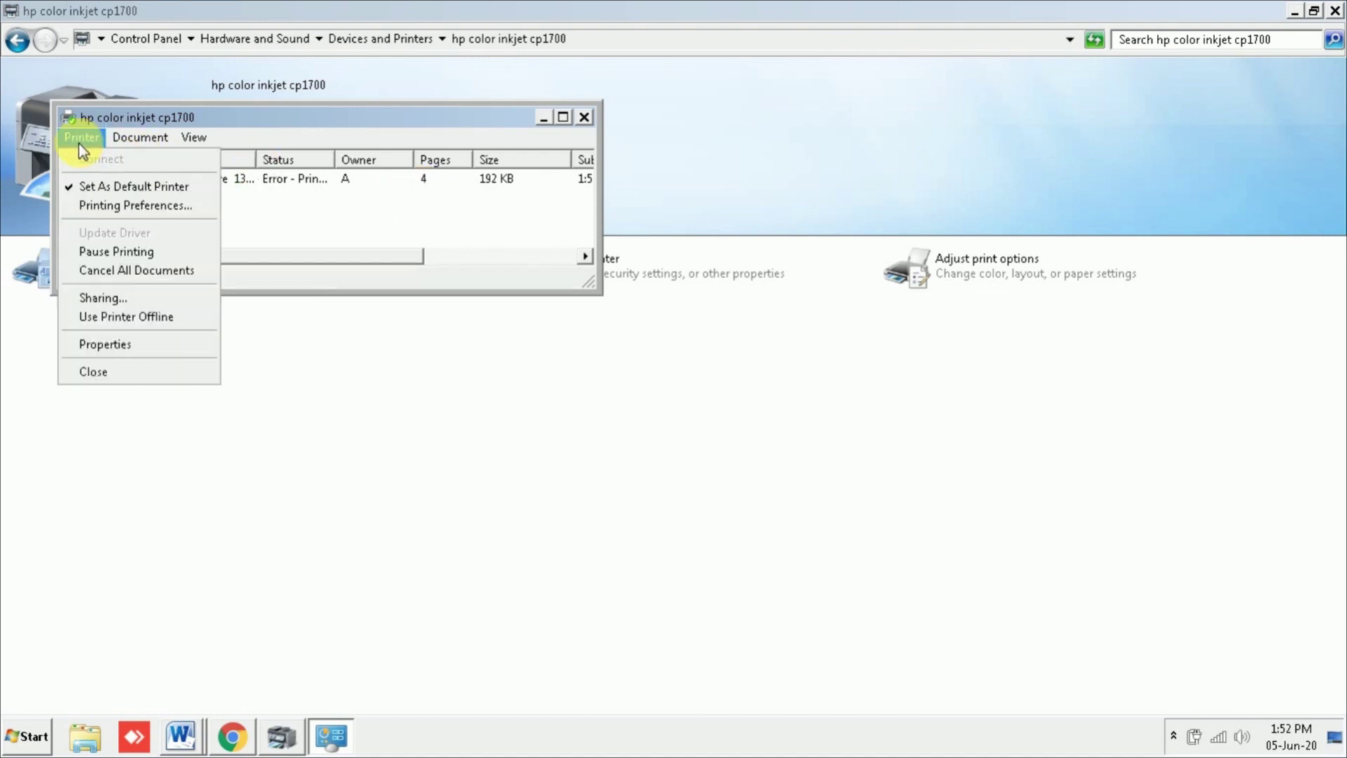
click(91, 270)
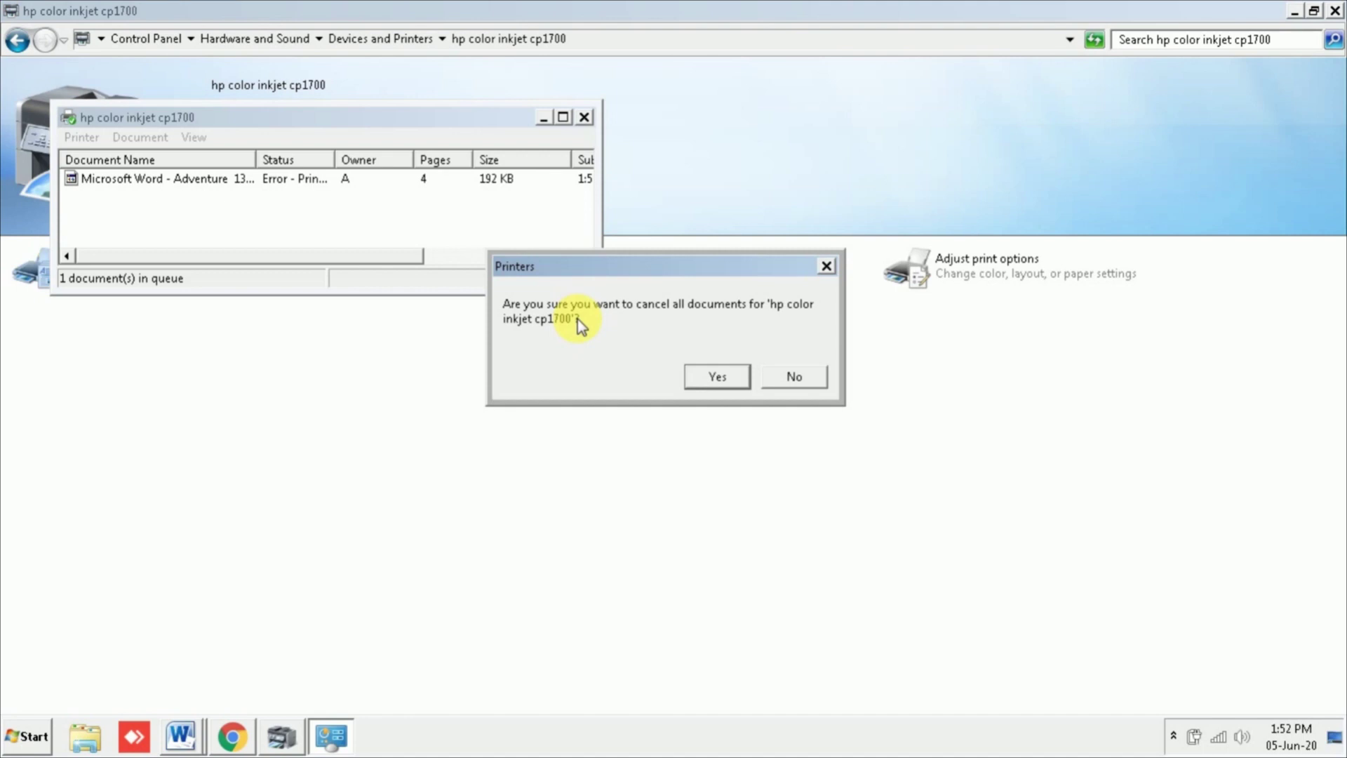
click(728, 383)
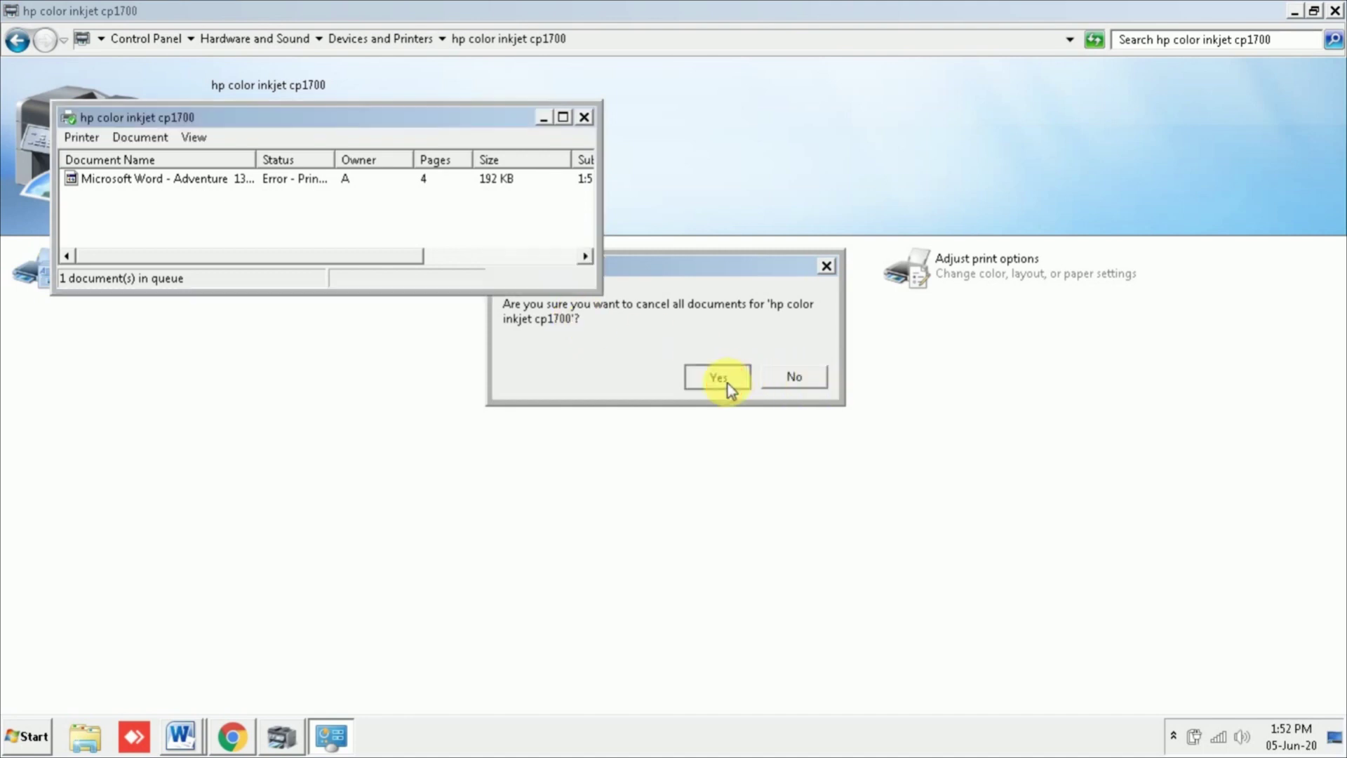
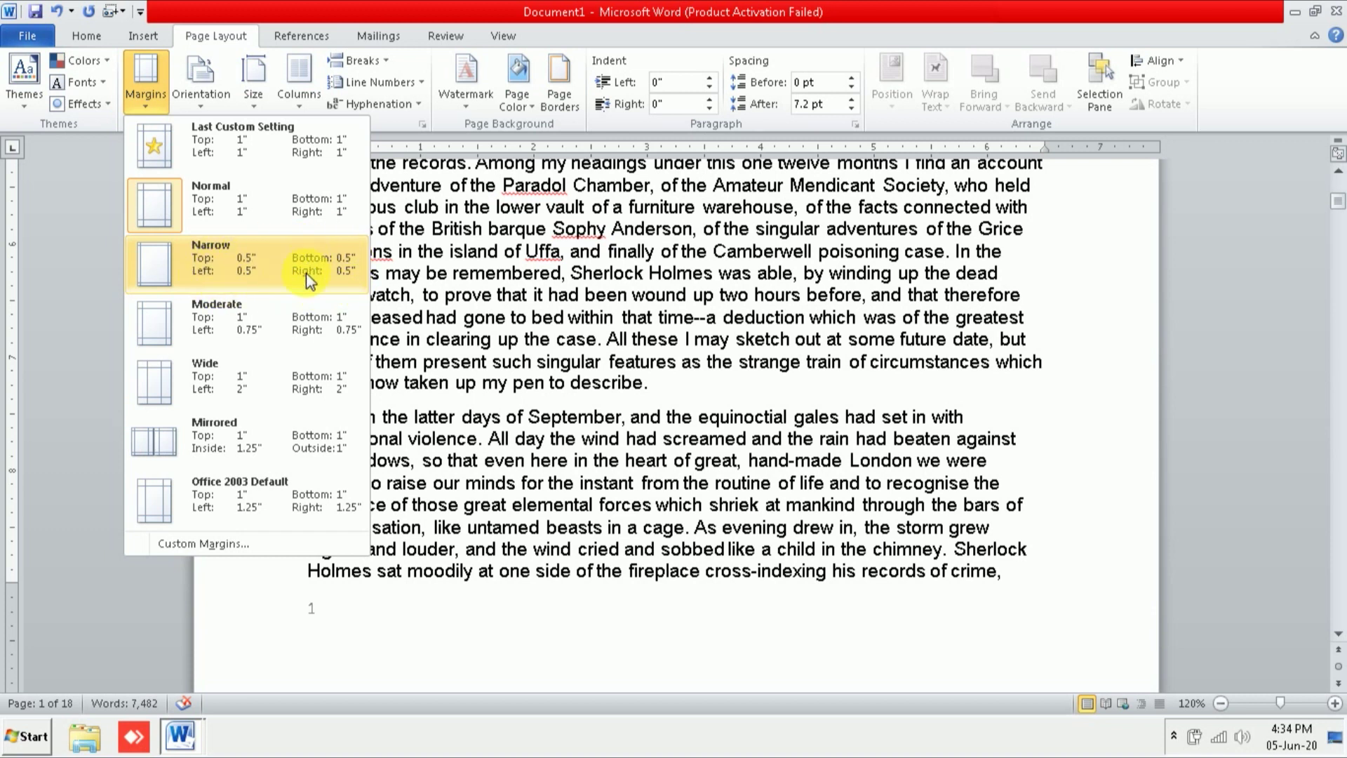
Step: Apply Narrow half-inch margins on all sides and scroll through the wider text
click(254, 274)
scroll(849, 536, up, 4)
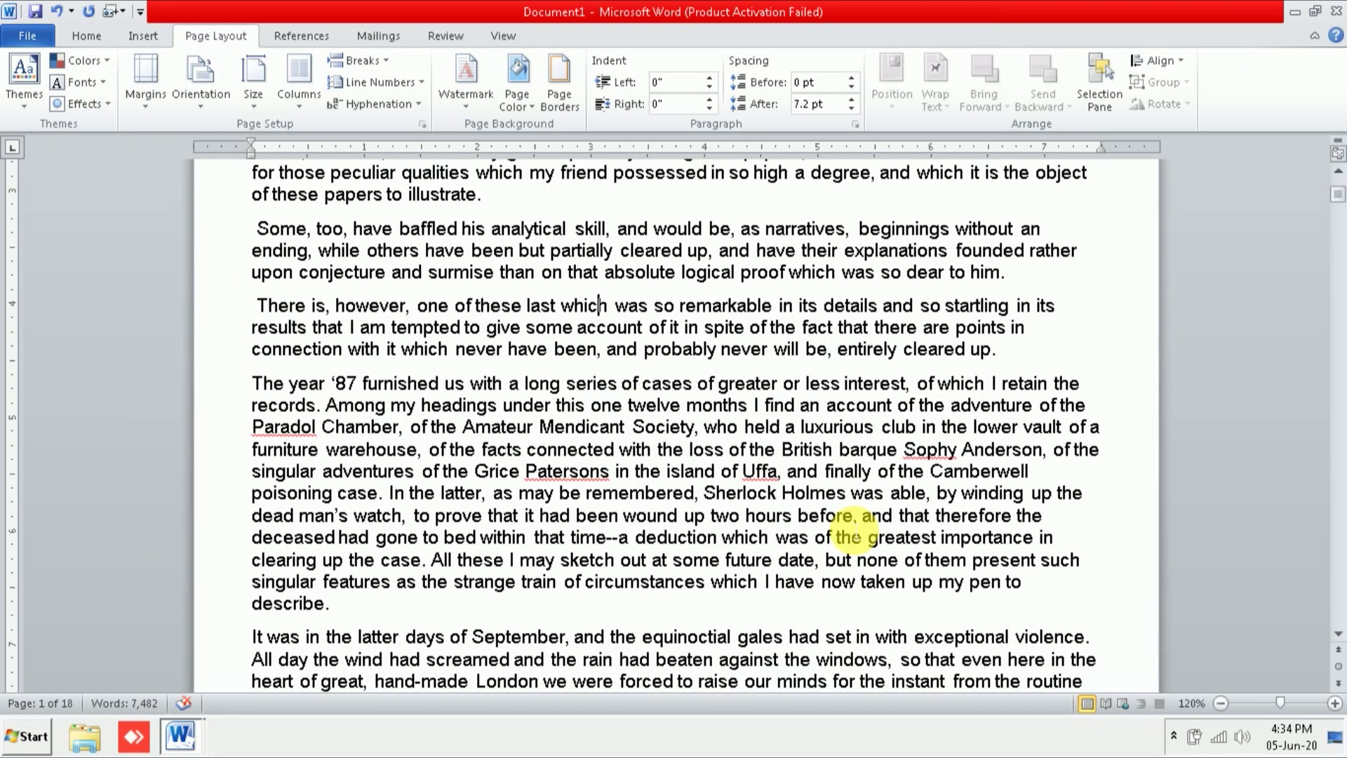
scroll(850, 531, up, 5)
scroll(393, 603, down, 4)
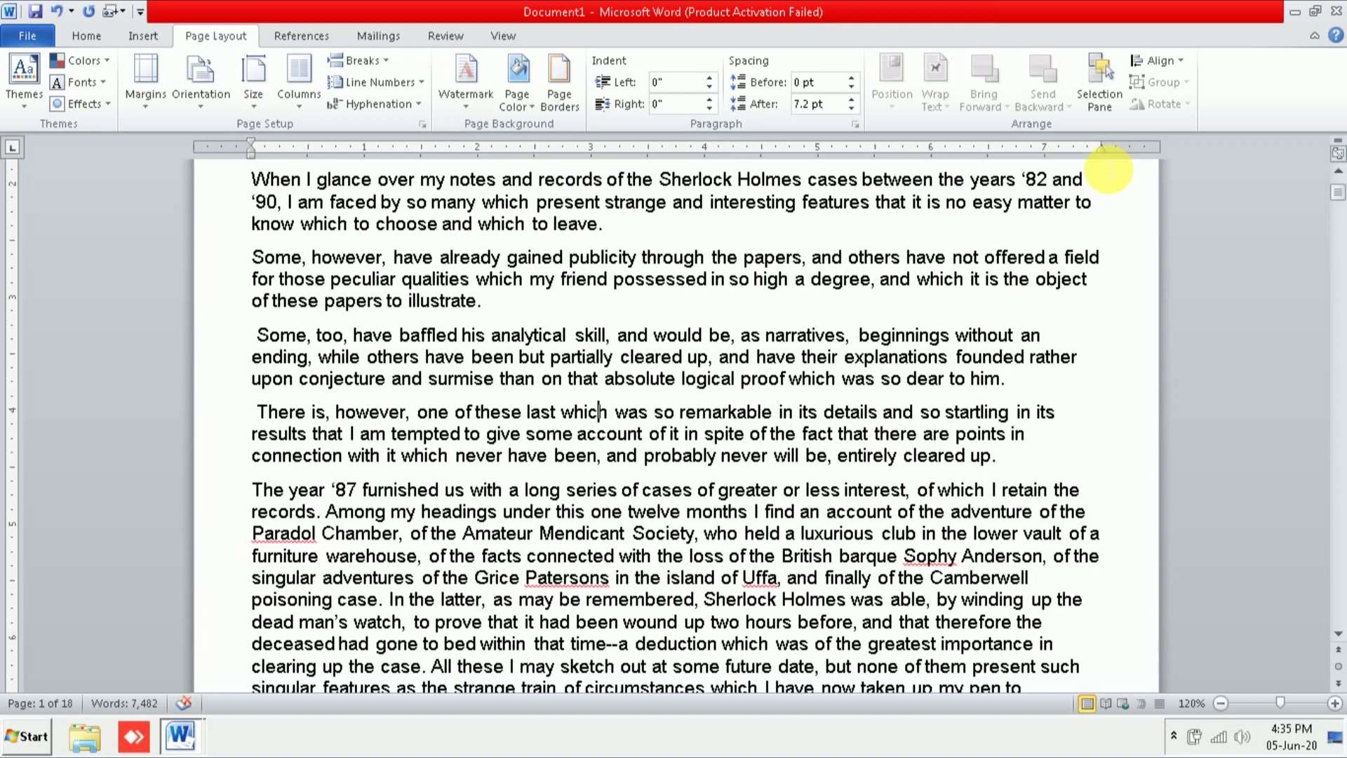
click(154, 111)
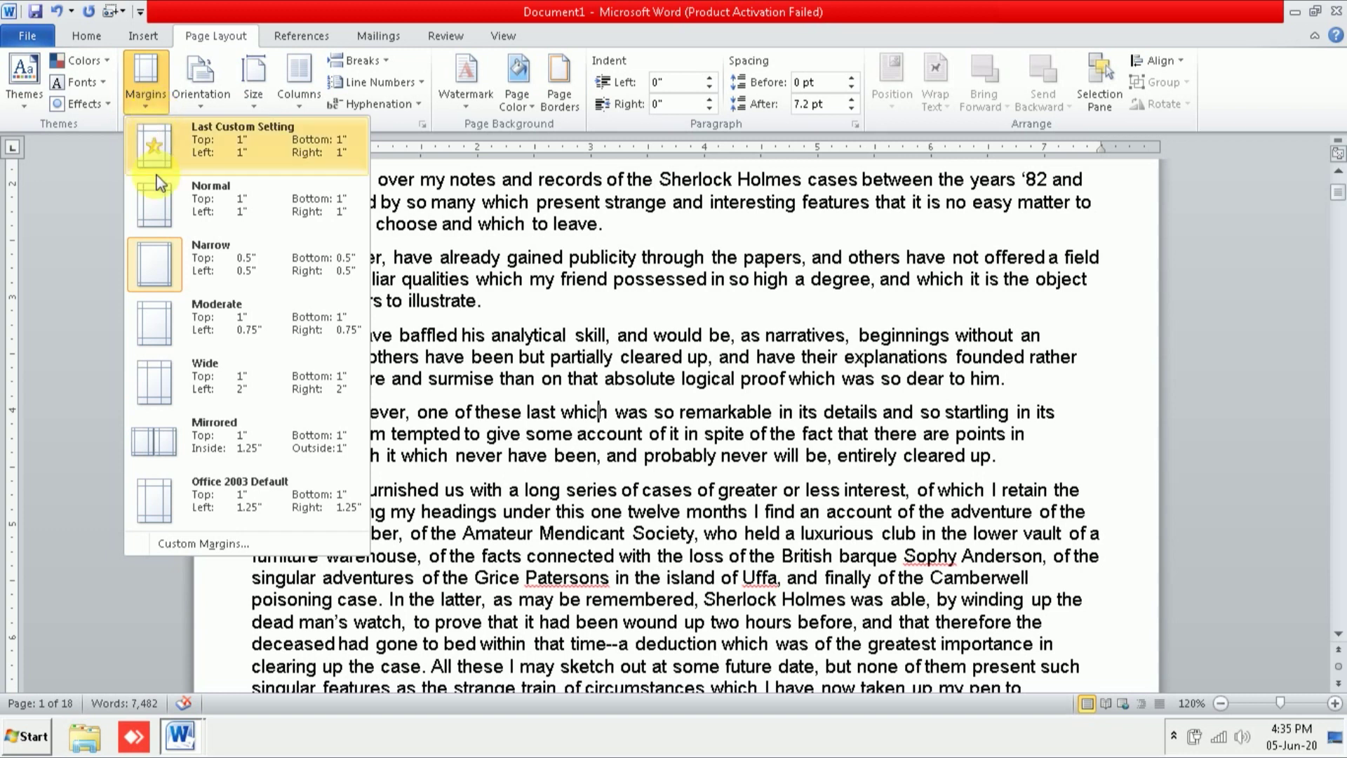
Step: Apply Wide 2-inch side margins and scroll through the 19-page reflowed story
click(212, 373)
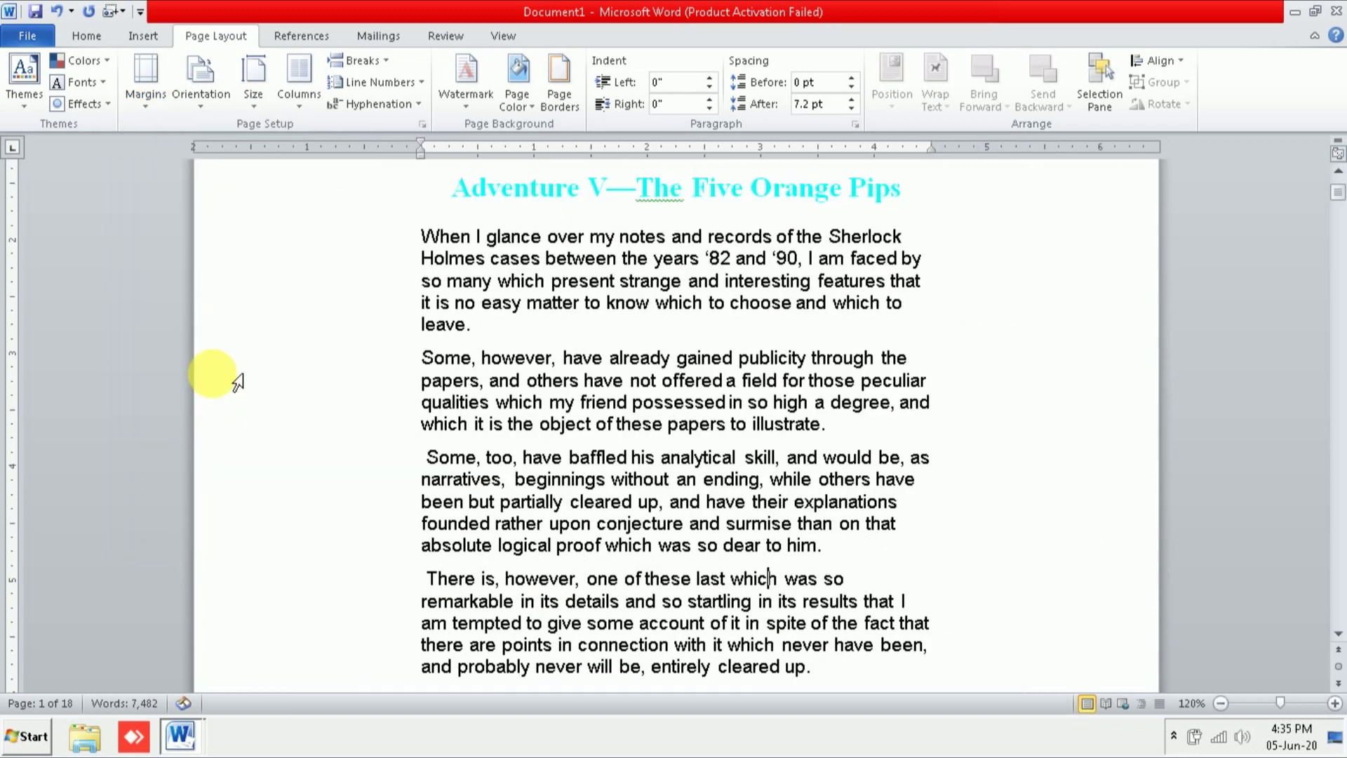
scroll(382, 452, up, 4)
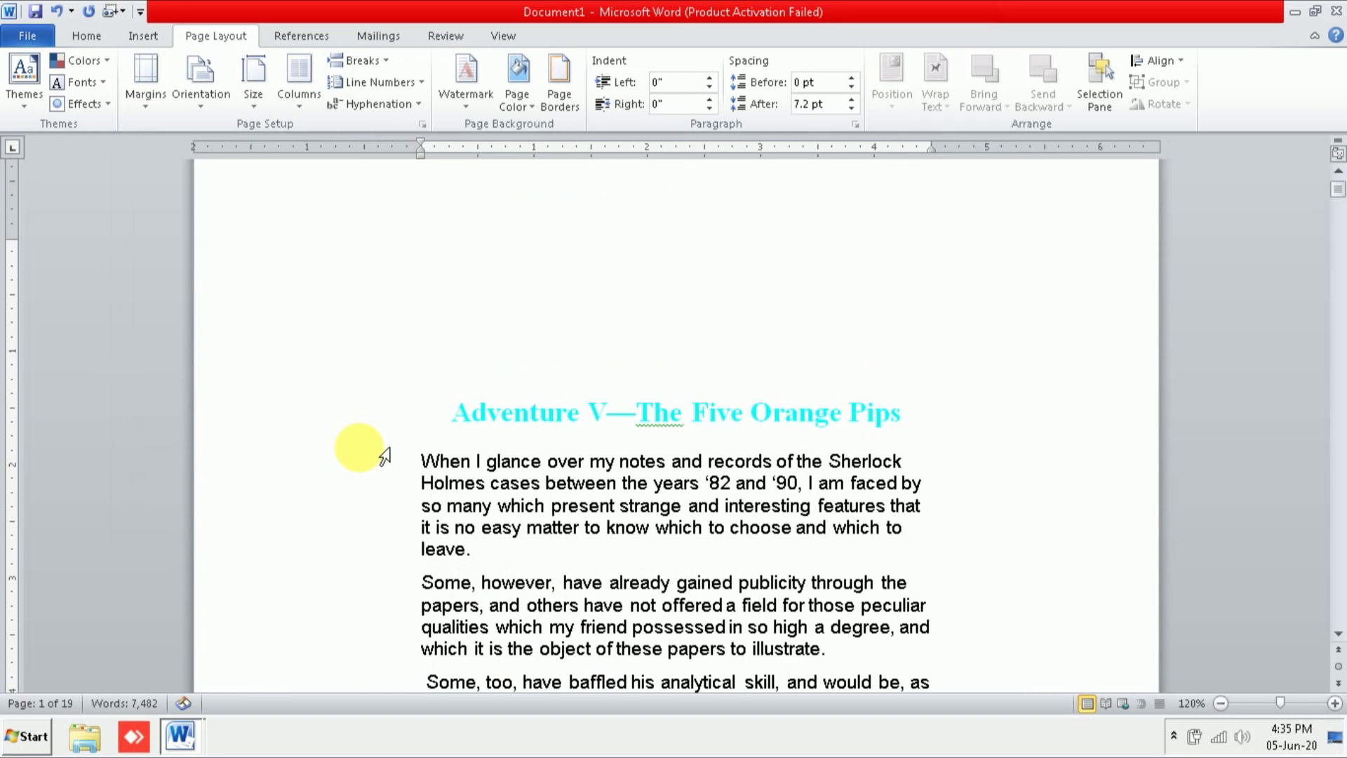
scroll(377, 467, down, 9)
scroll(379, 470, down, 1)
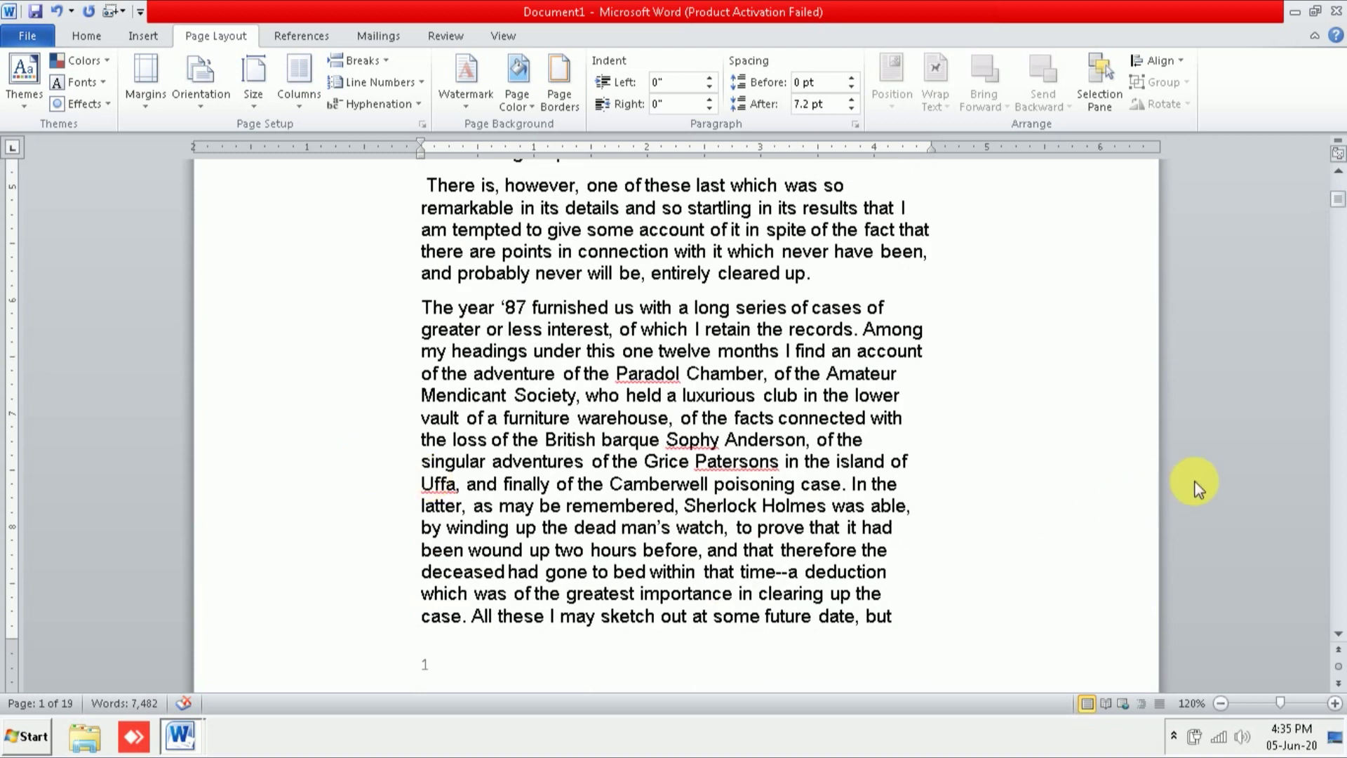
scroll(1024, 600, down, 1)
scroll(1016, 608, down, 5)
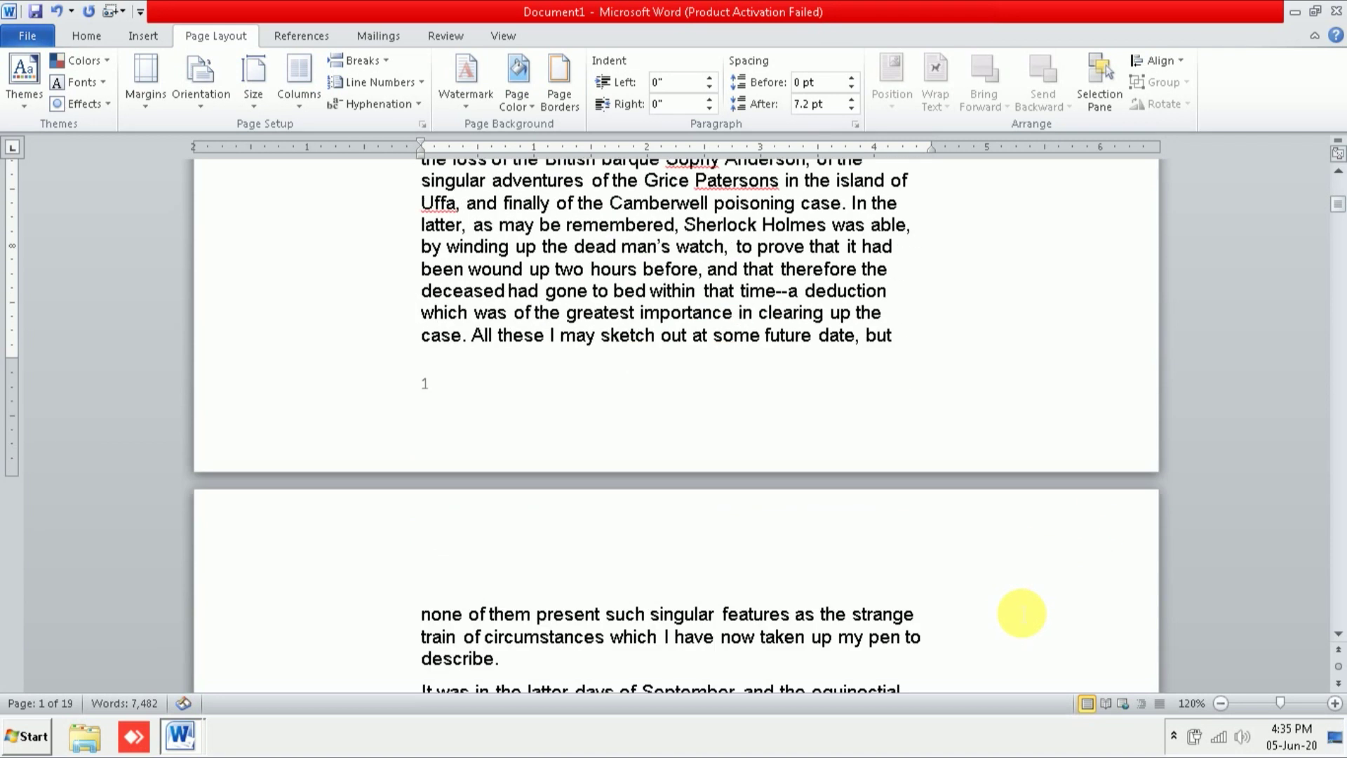
scroll(1019, 611, up, 7)
scroll(1017, 609, up, 3)
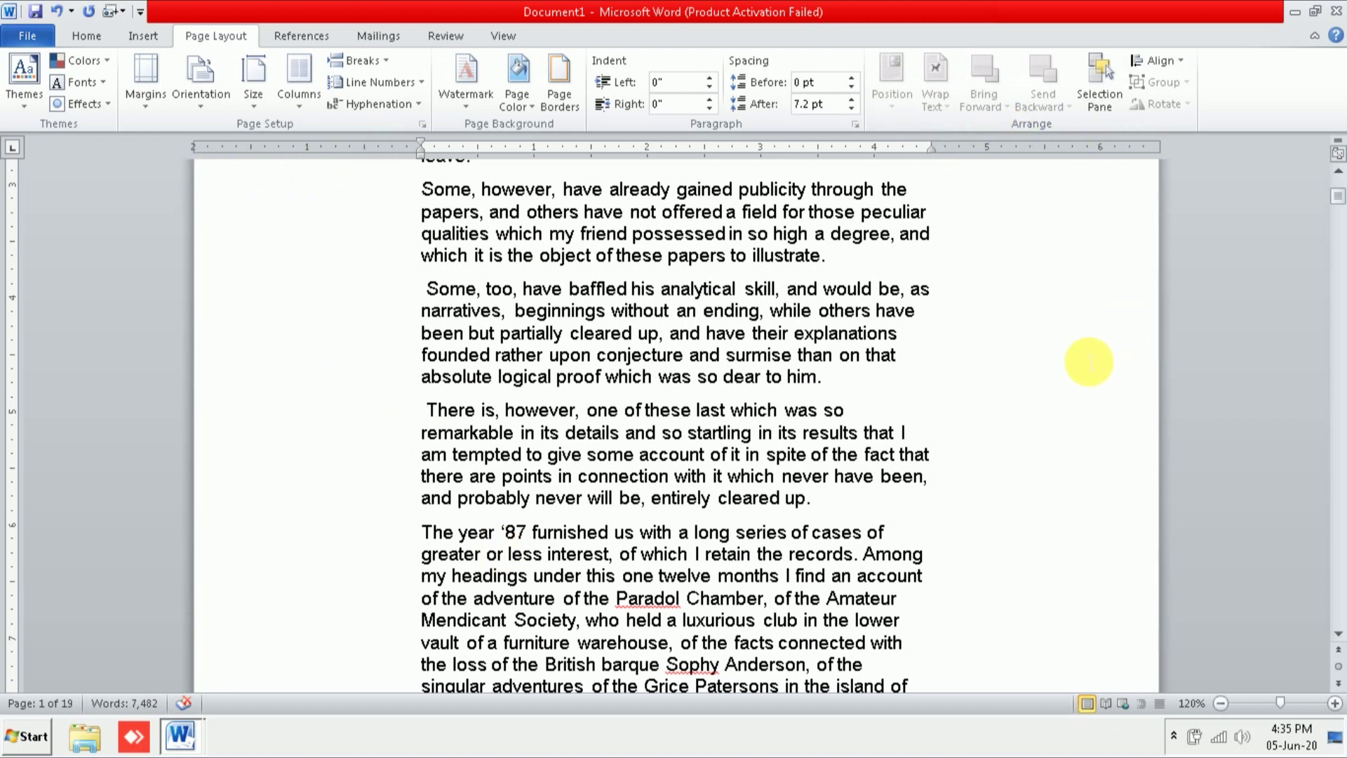
Step: Pick Normal from the Margins gallery to restore 1-inch margins and 18 pages
click(154, 111)
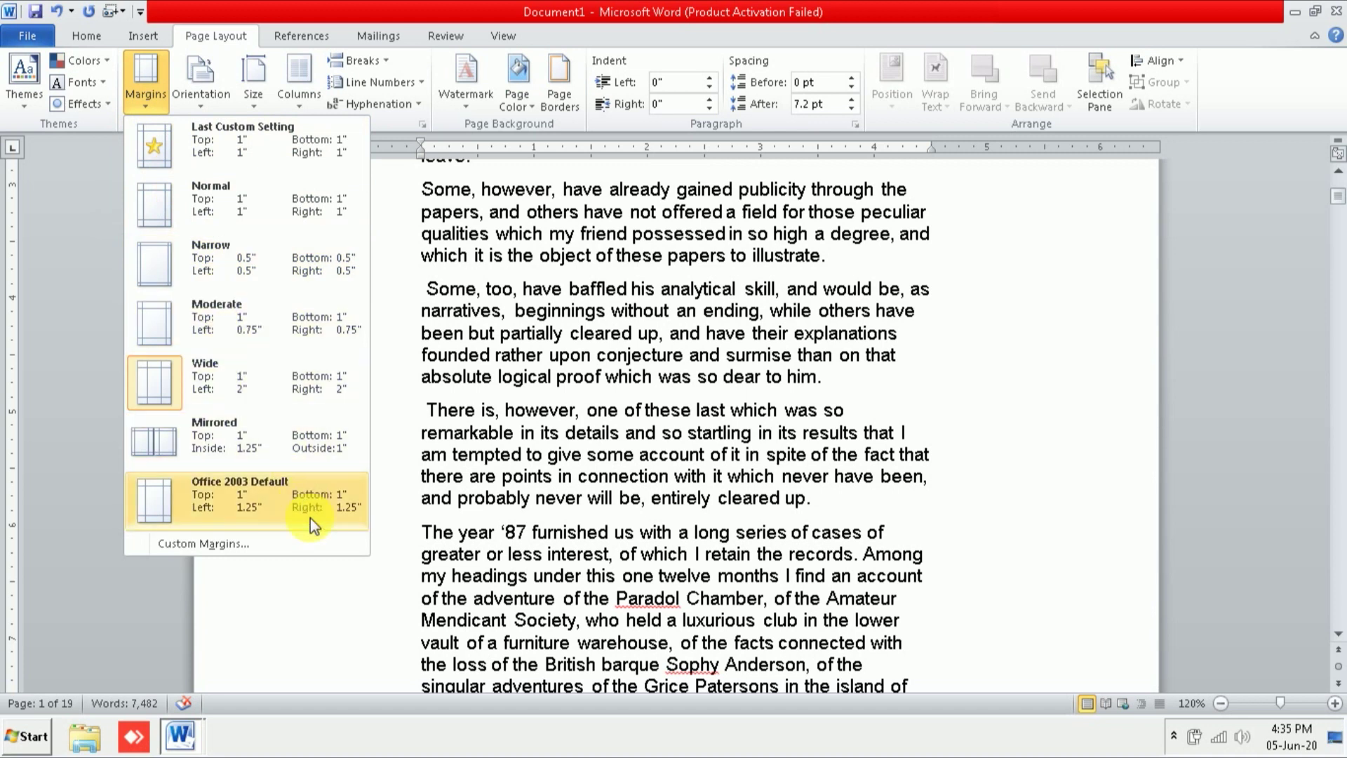
click(255, 221)
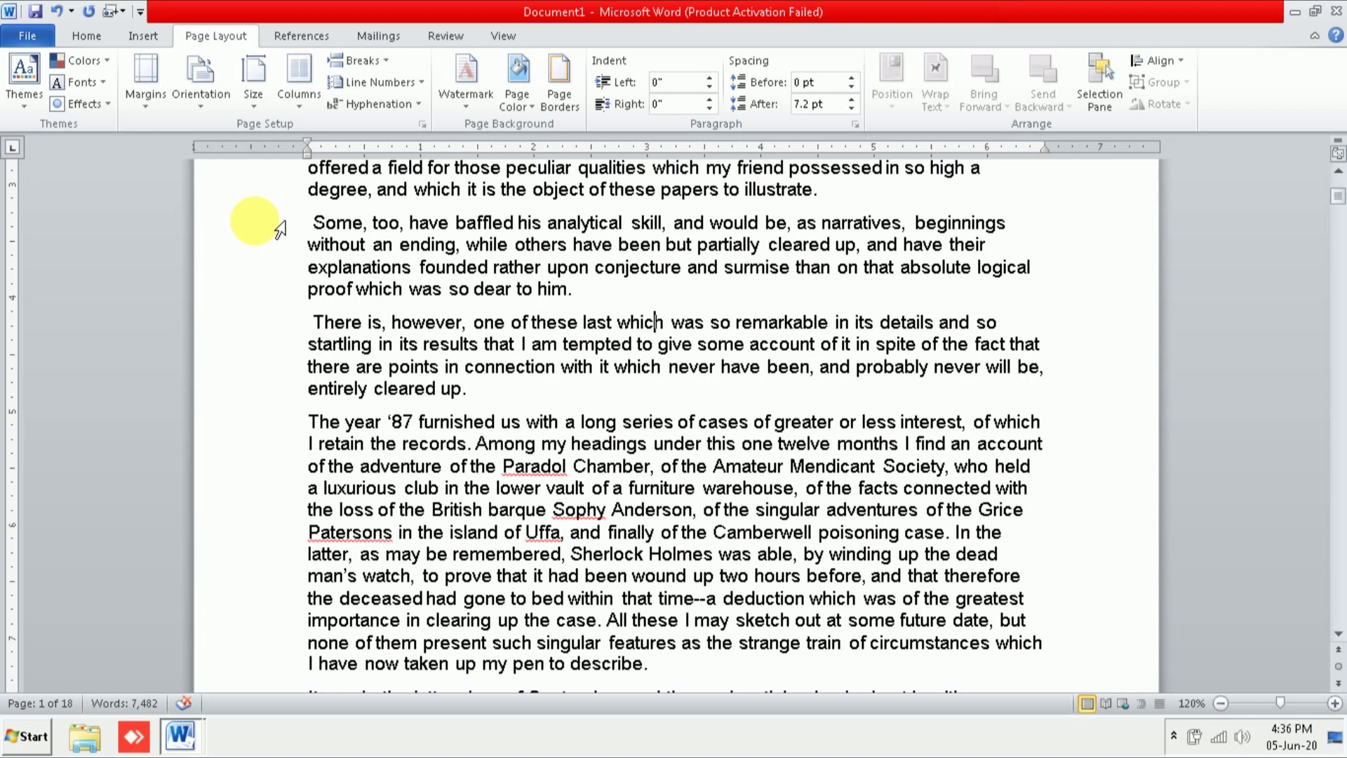
Step: In Custom Margins, lower the top margin to 0.9" and set the left margin to 1.7"
click(147, 105)
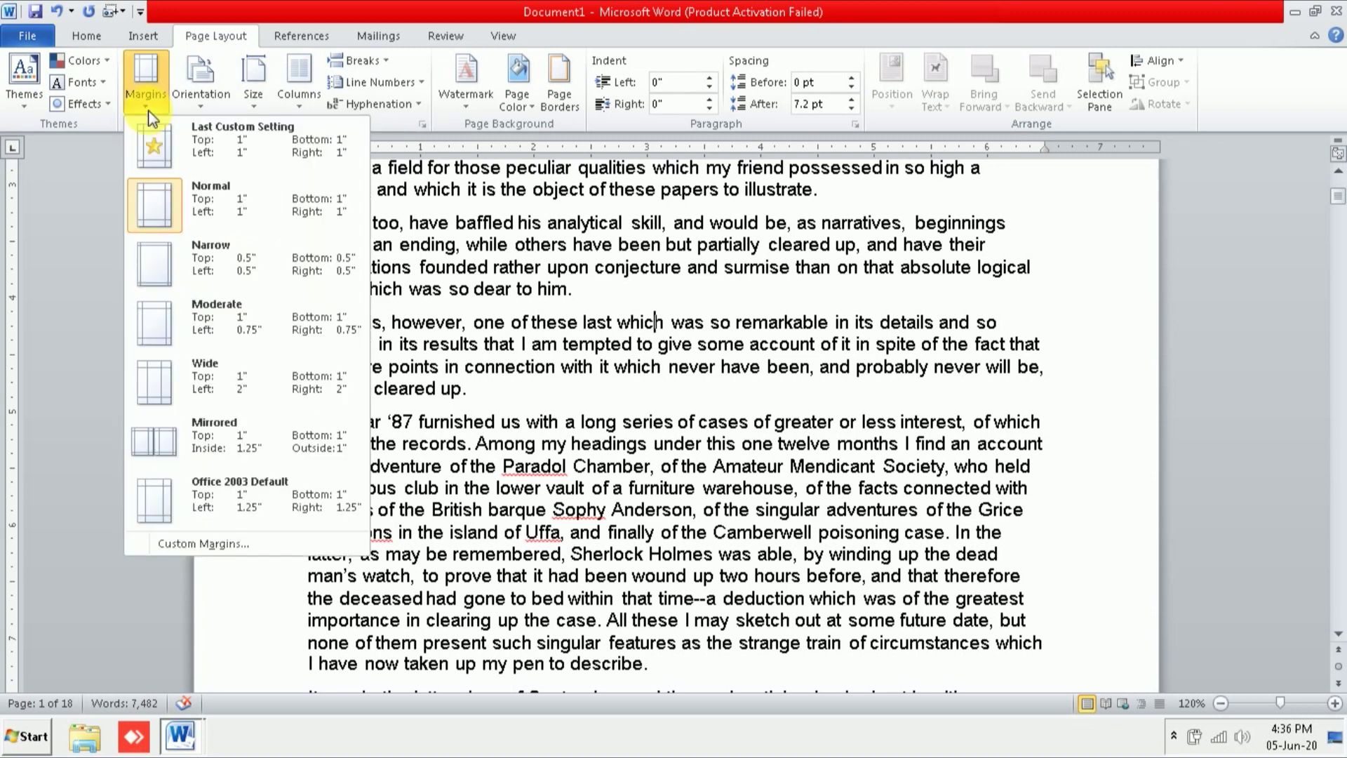
click(204, 550)
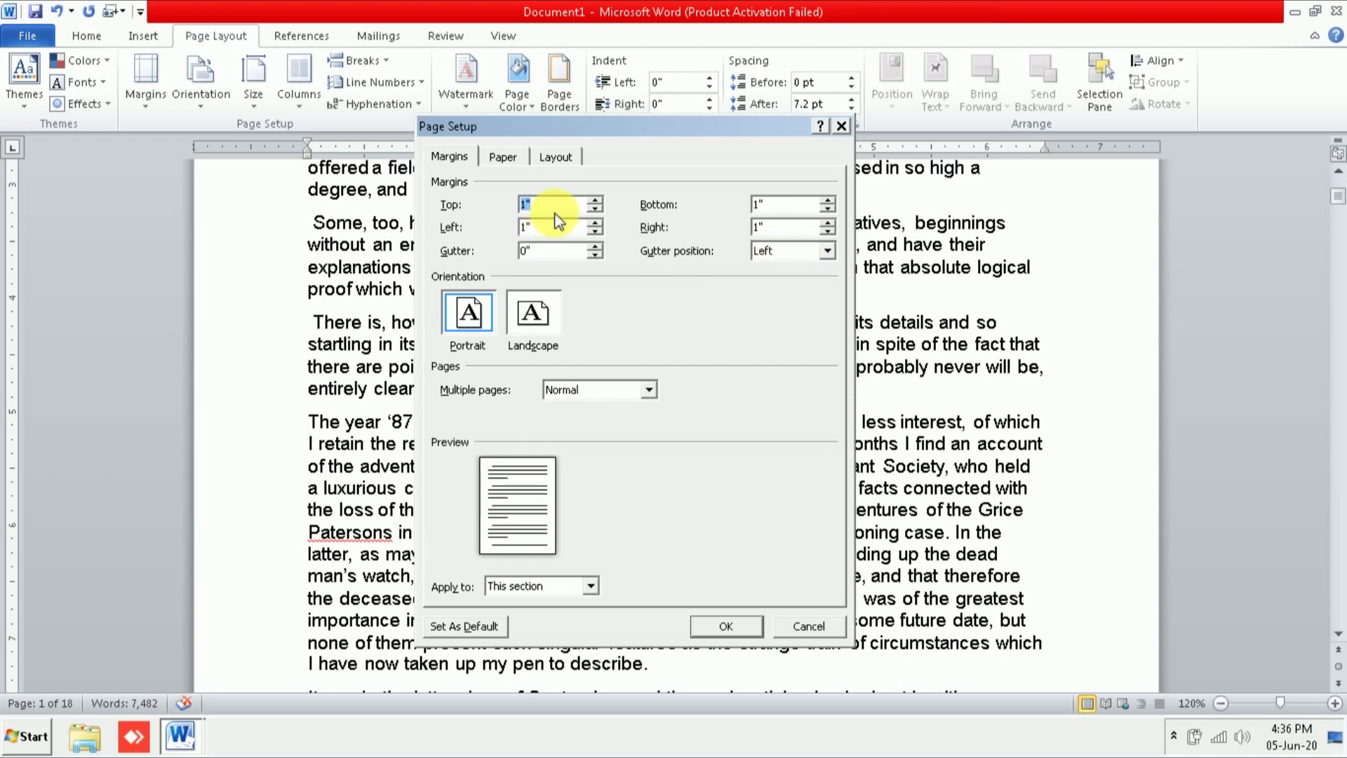
click(595, 208)
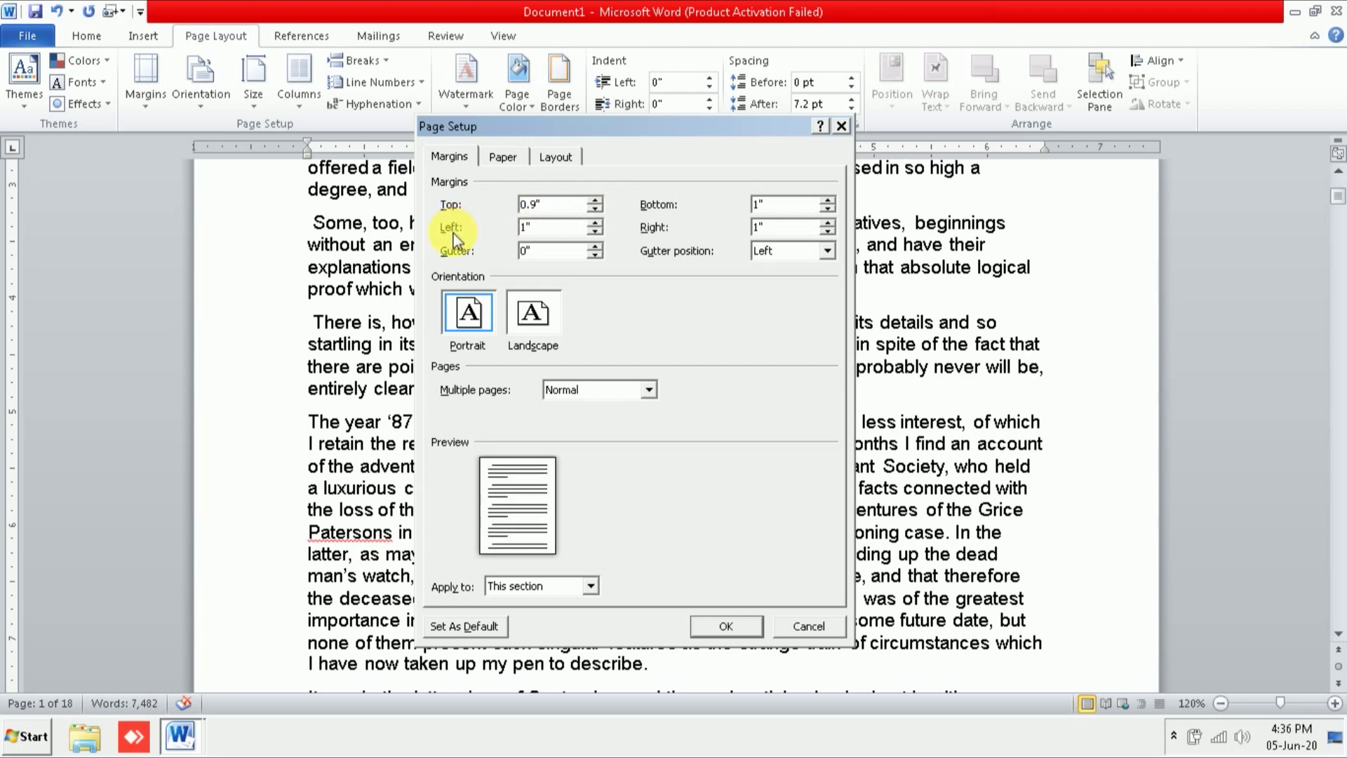
click(596, 224)
click(596, 224)
click(596, 223)
click(596, 224)
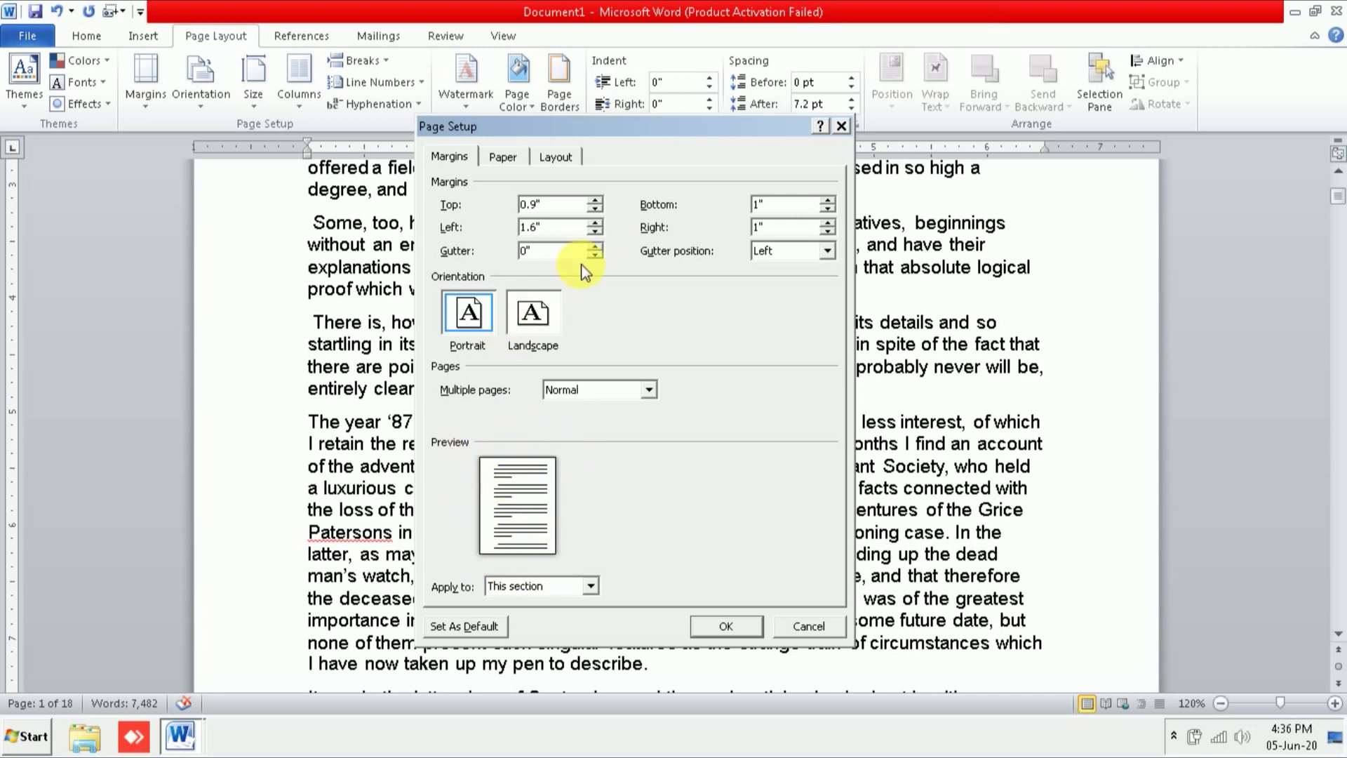
click(595, 223)
click(595, 224)
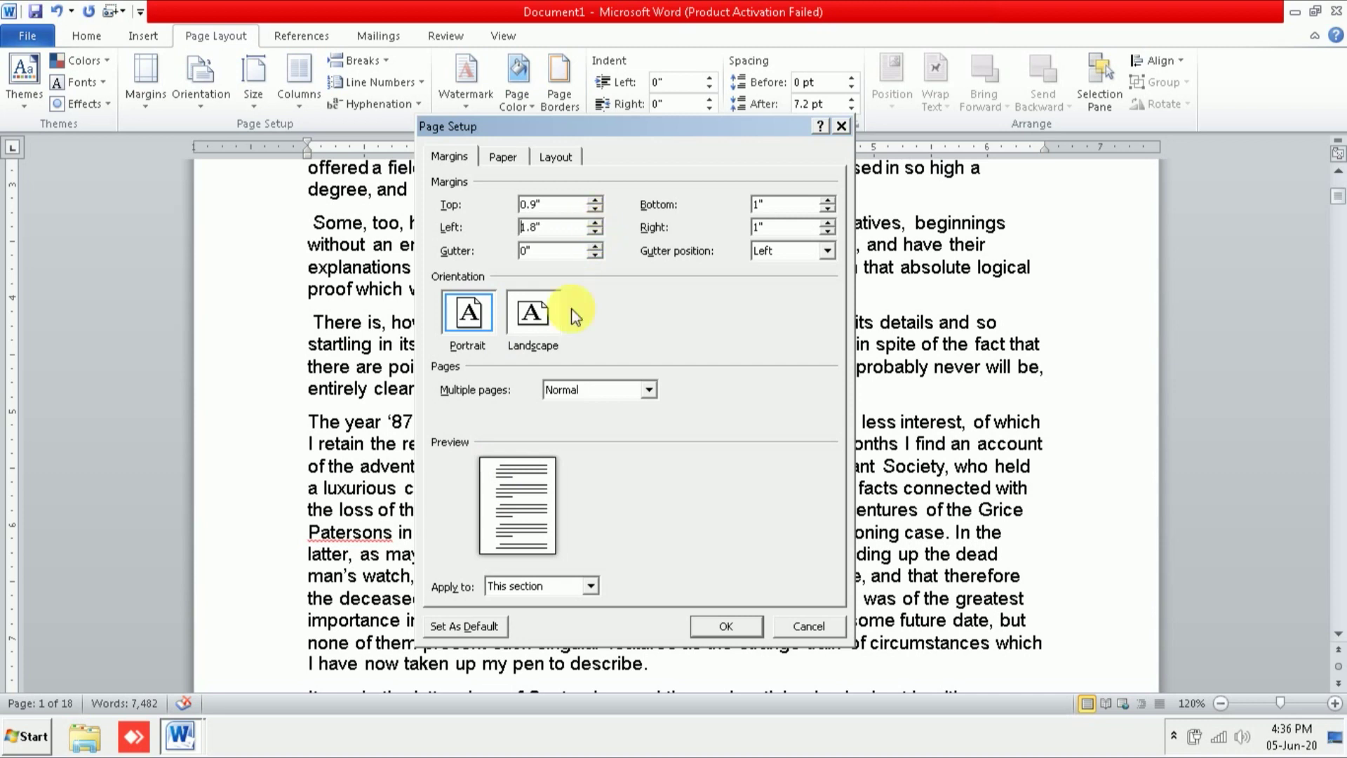
click(590, 230)
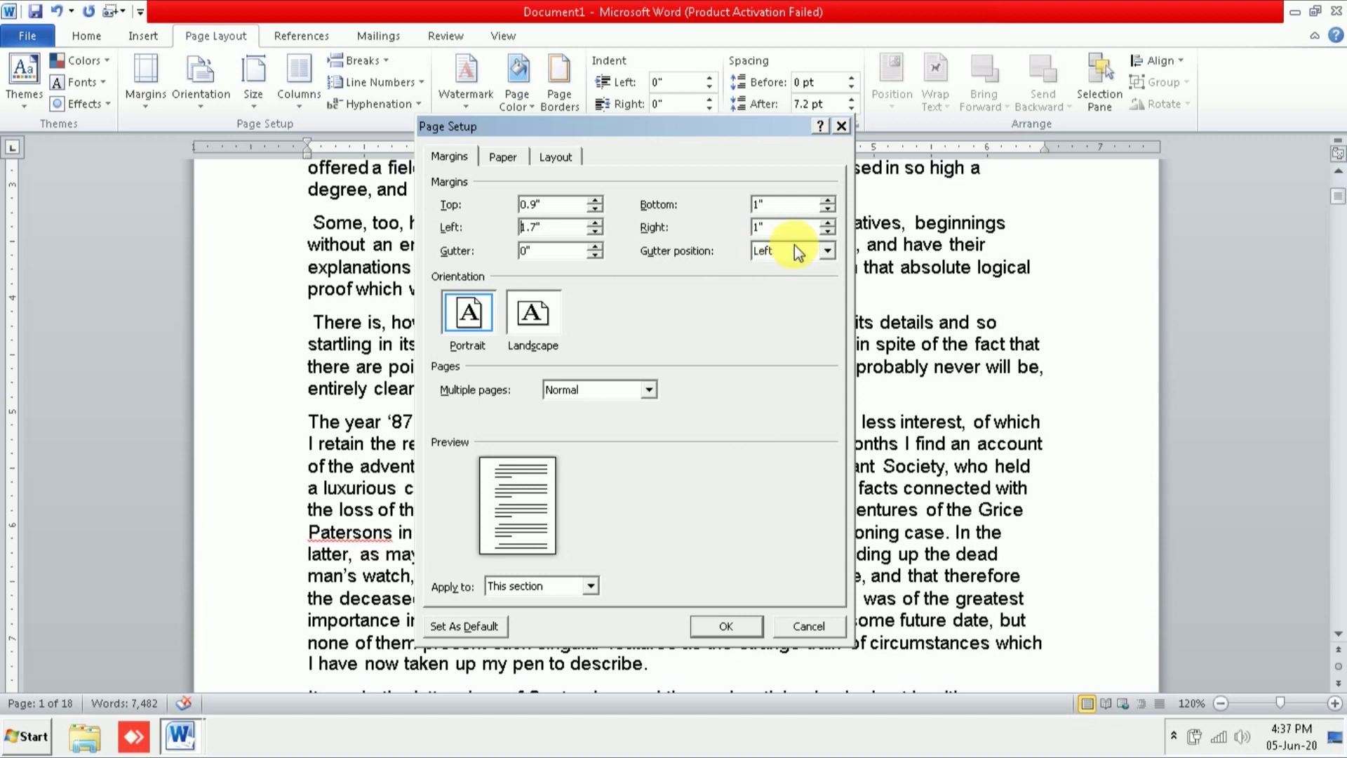
Step: Narrow the right and bottom margins, apply them, and check the 18-page story
click(828, 230)
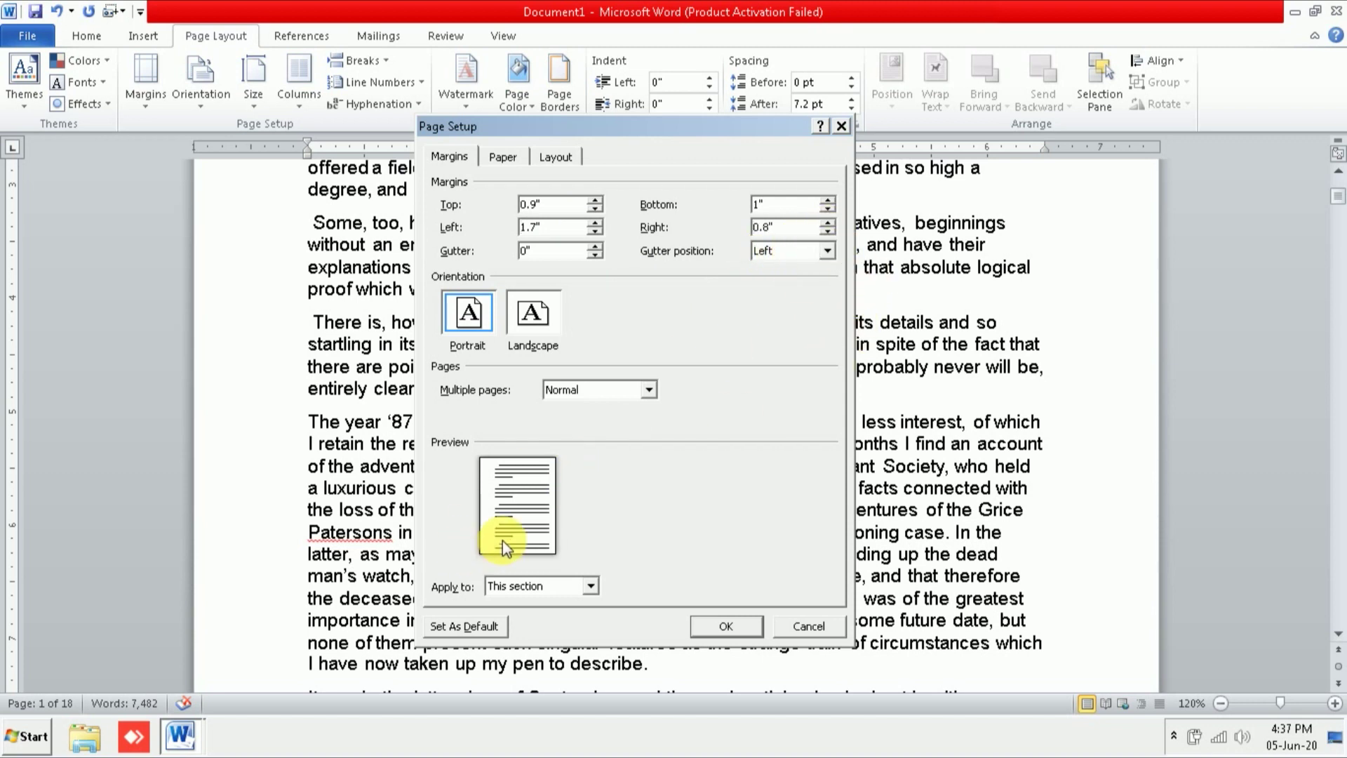
click(828, 209)
click(829, 209)
click(755, 630)
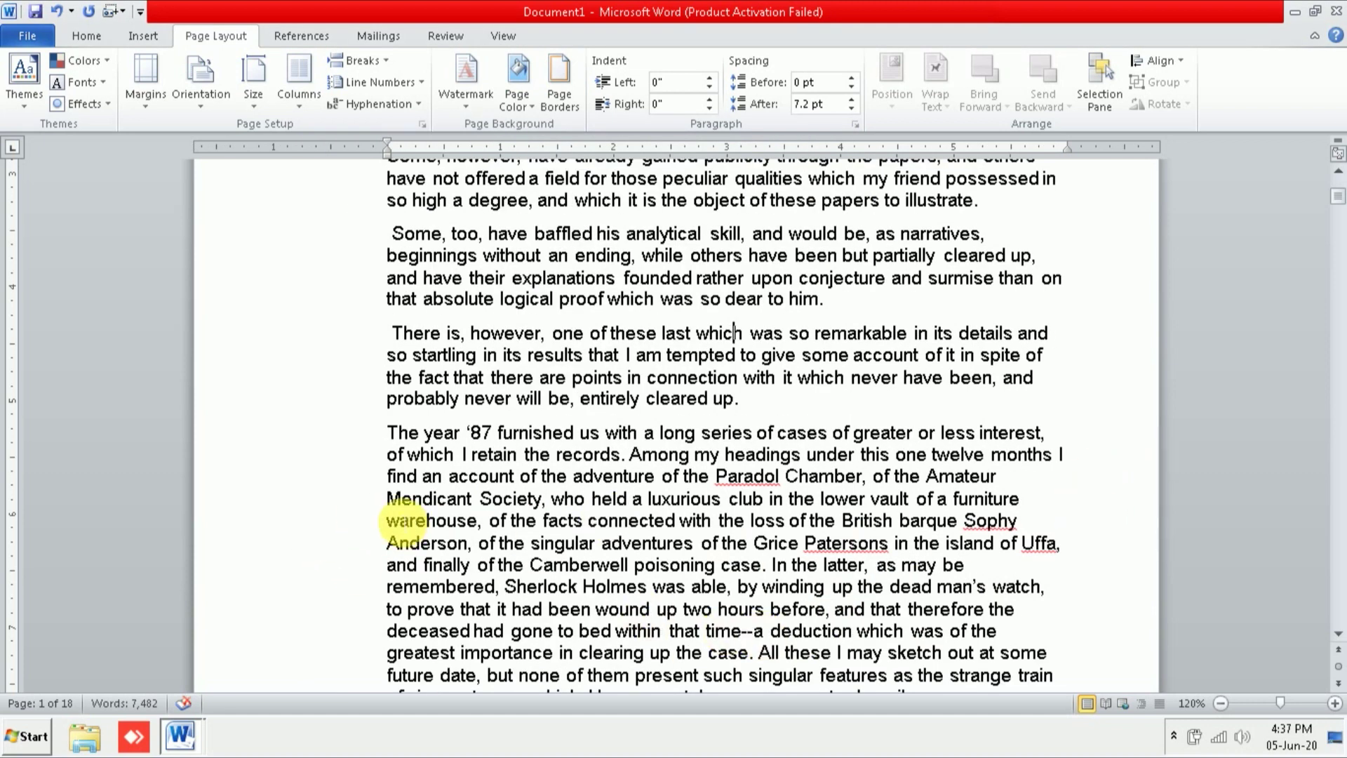
scroll(1136, 424, down, 1)
scroll(1137, 423, down, 8)
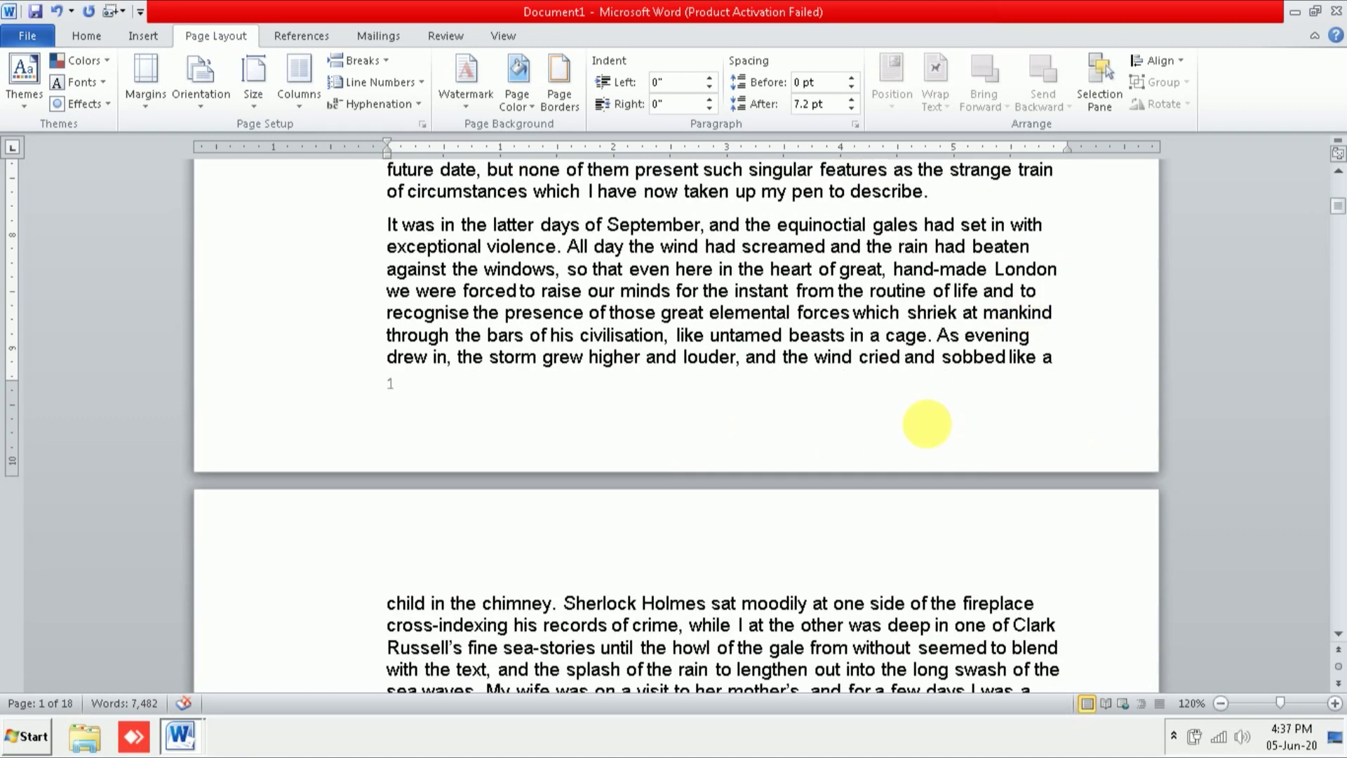
scroll(977, 381, up, 7)
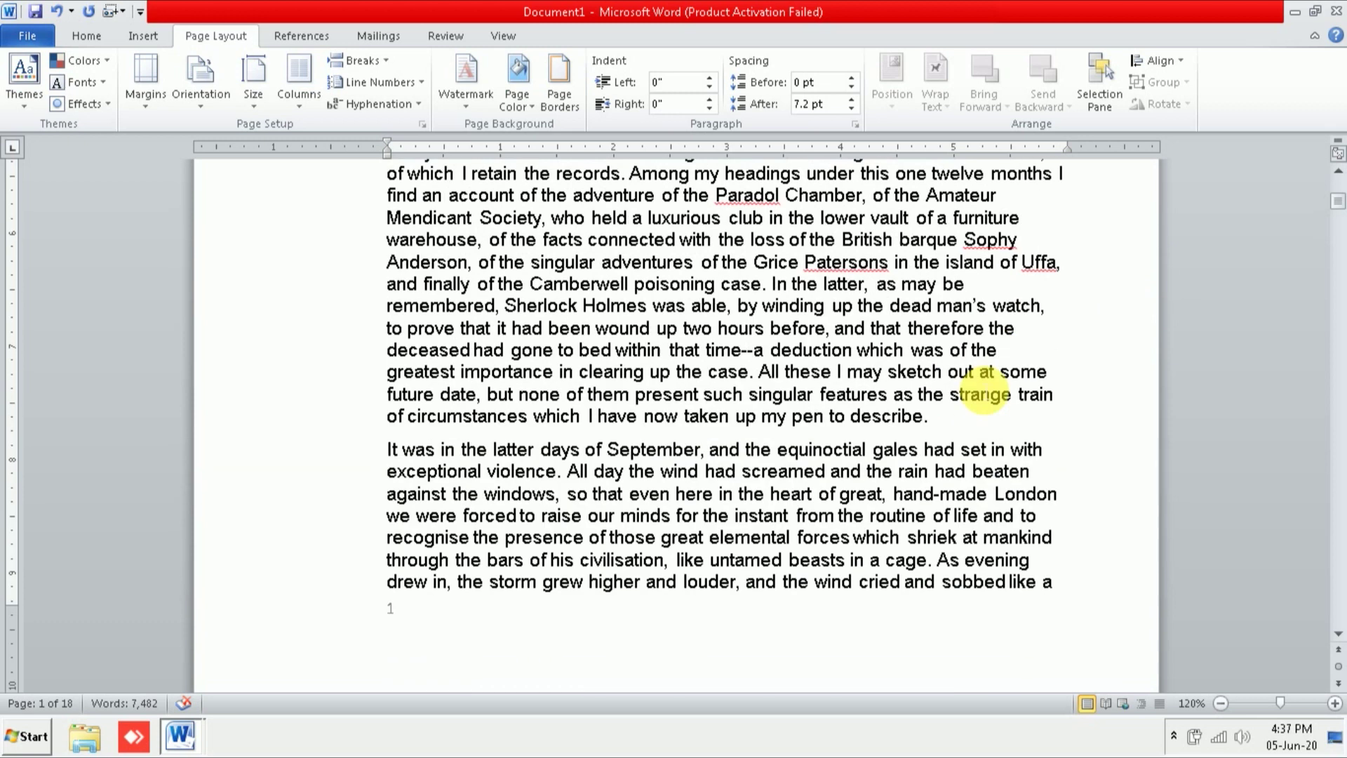
Step: In Custom Margins, raise the top margin to 1.5 inches
click(166, 104)
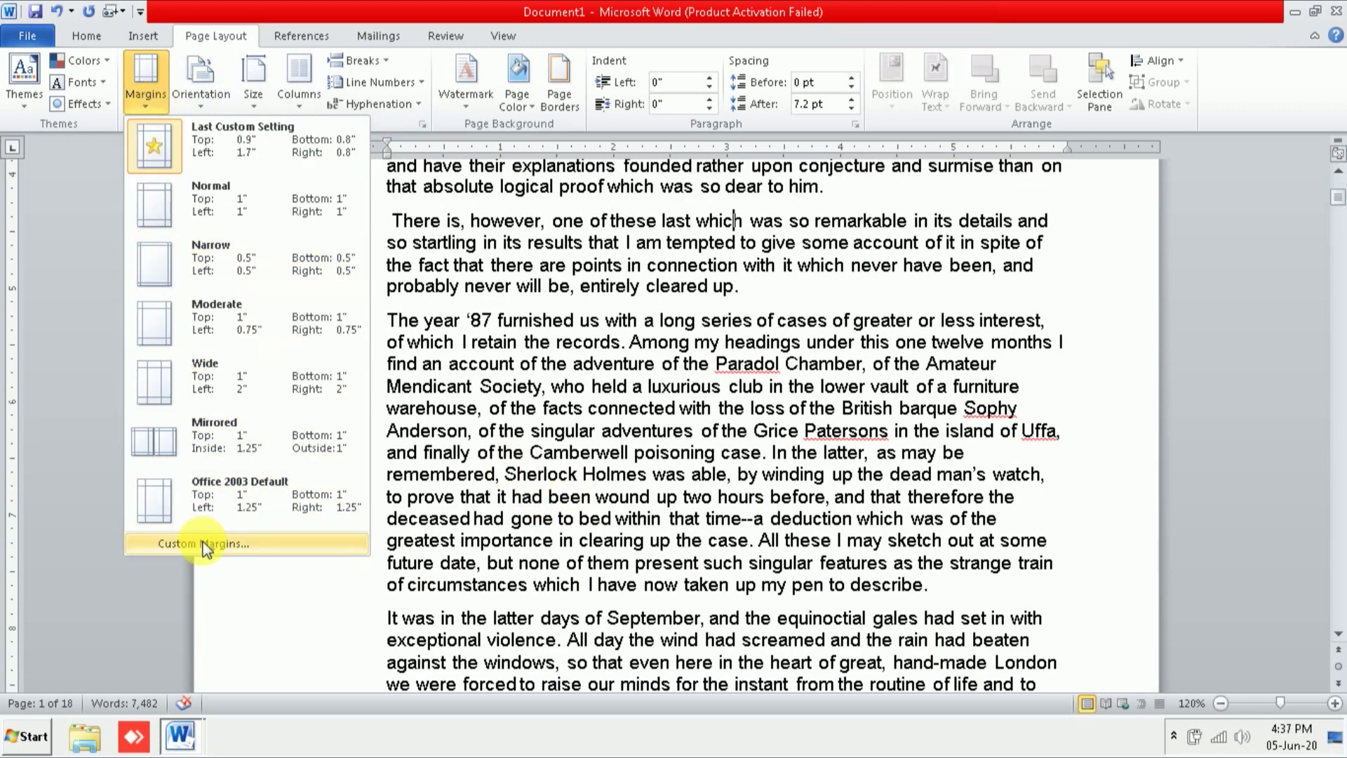
click(203, 544)
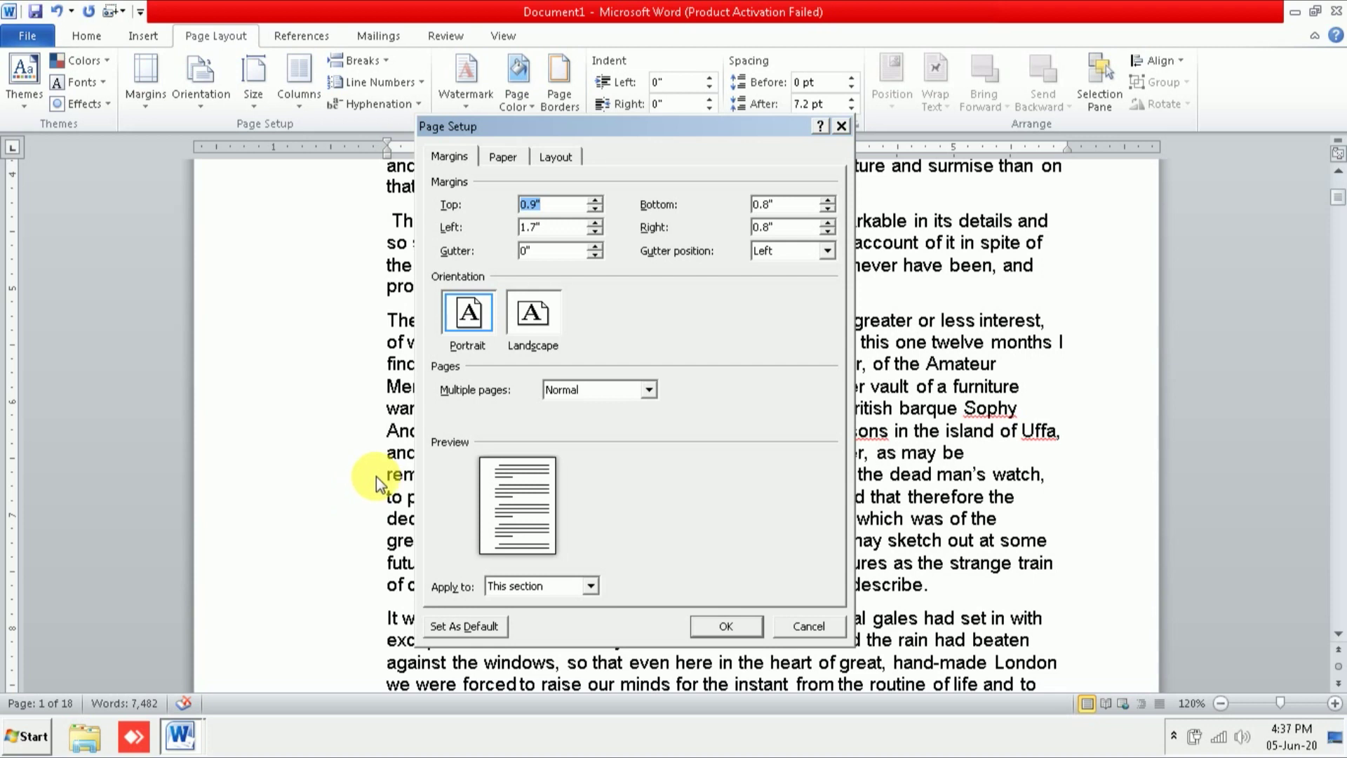
click(598, 206)
click(597, 204)
click(595, 201)
click(595, 200)
click(596, 201)
click(596, 201)
click(595, 200)
click(595, 200)
click(595, 201)
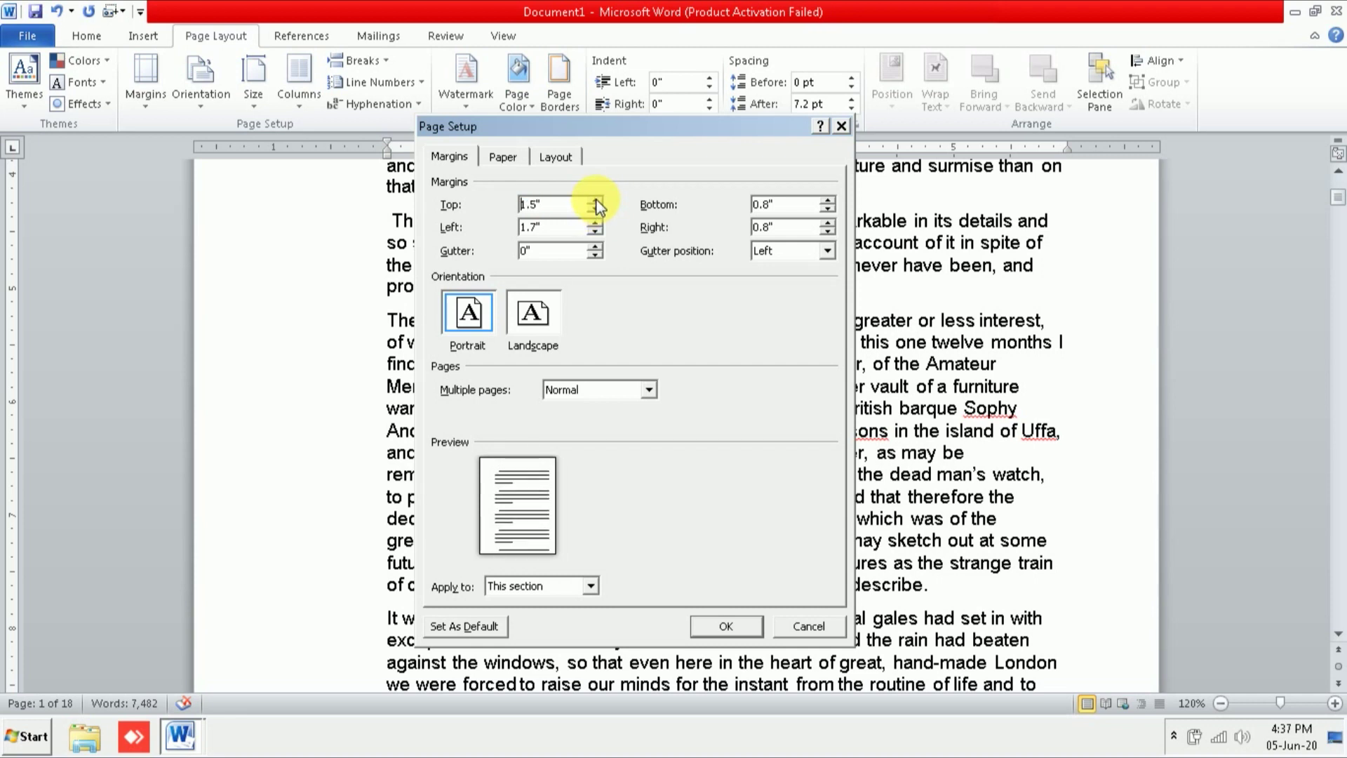
Step: Set left 1.5", bottom 1" and right 1" margins, apply, and scroll the story
click(596, 223)
click(596, 223)
click(595, 223)
click(596, 223)
click(596, 234)
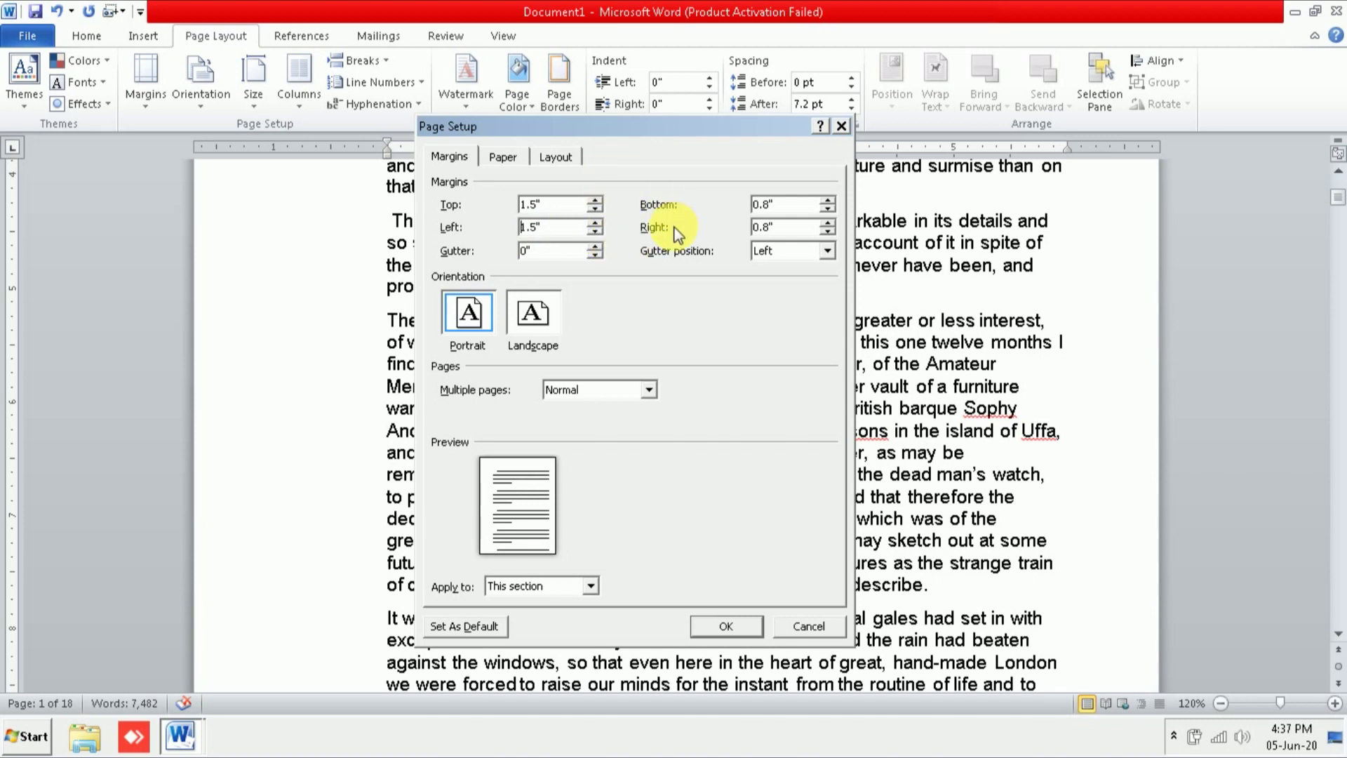
double_click(828, 201)
double_click(828, 222)
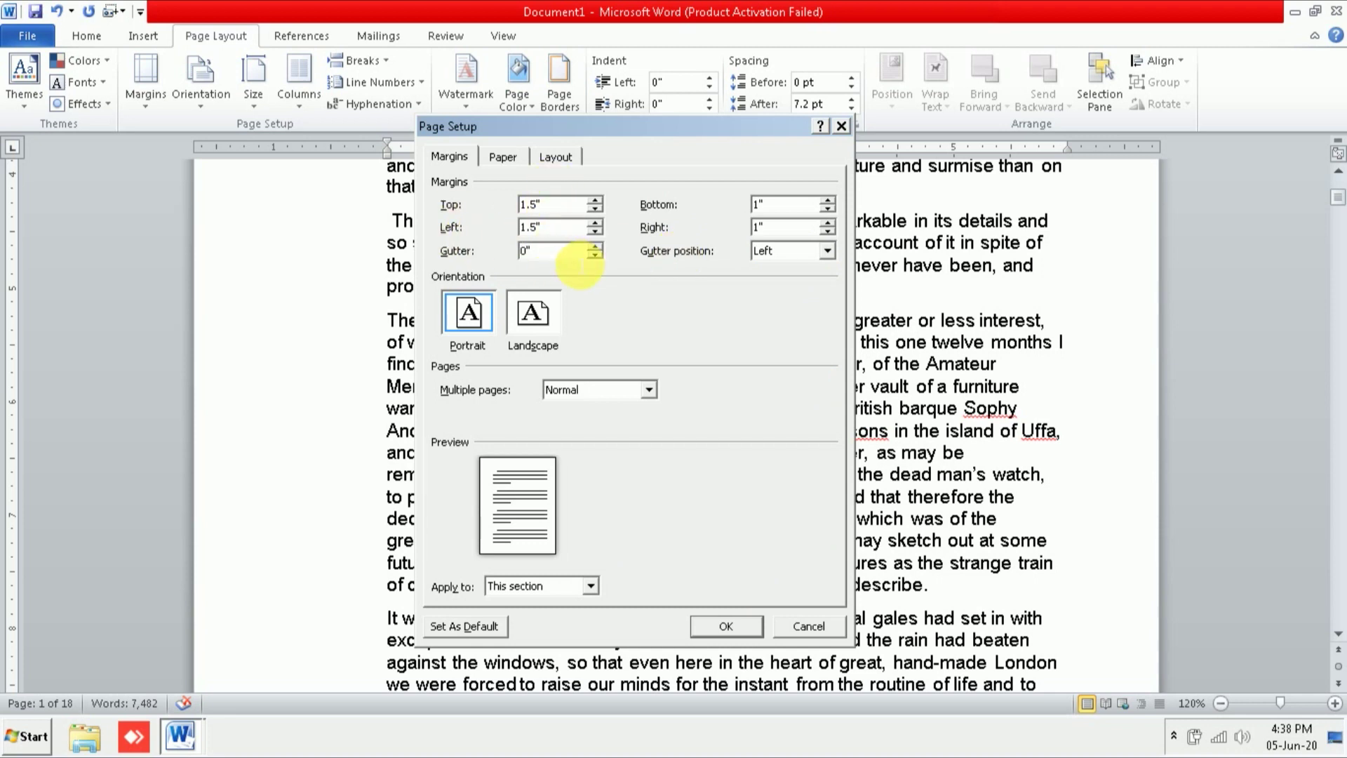
click(735, 630)
scroll(744, 632, up, 5)
scroll(747, 637, down, 3)
scroll(751, 633, down, 3)
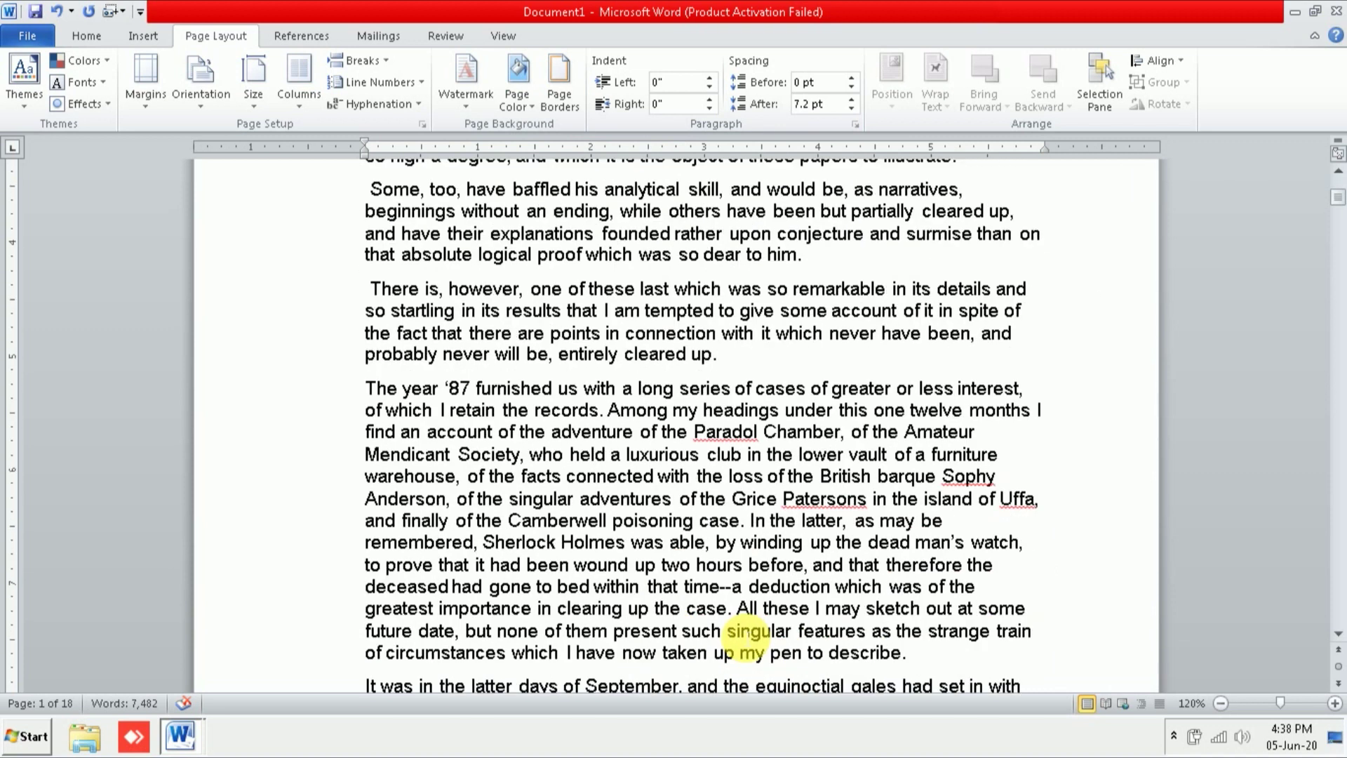
Step: In Custom Margins, keep the gutter position Left and raise the gutter to 0.7 inches
click(157, 105)
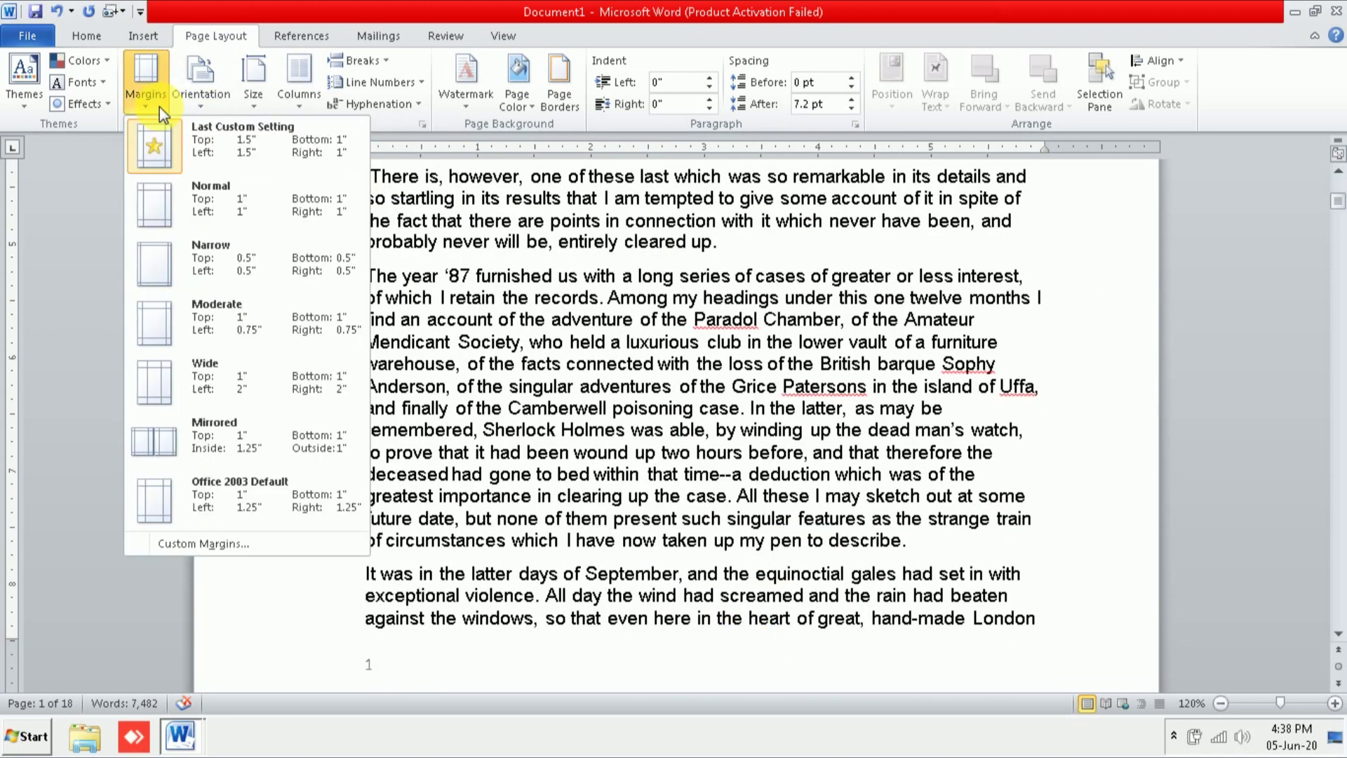
click(187, 544)
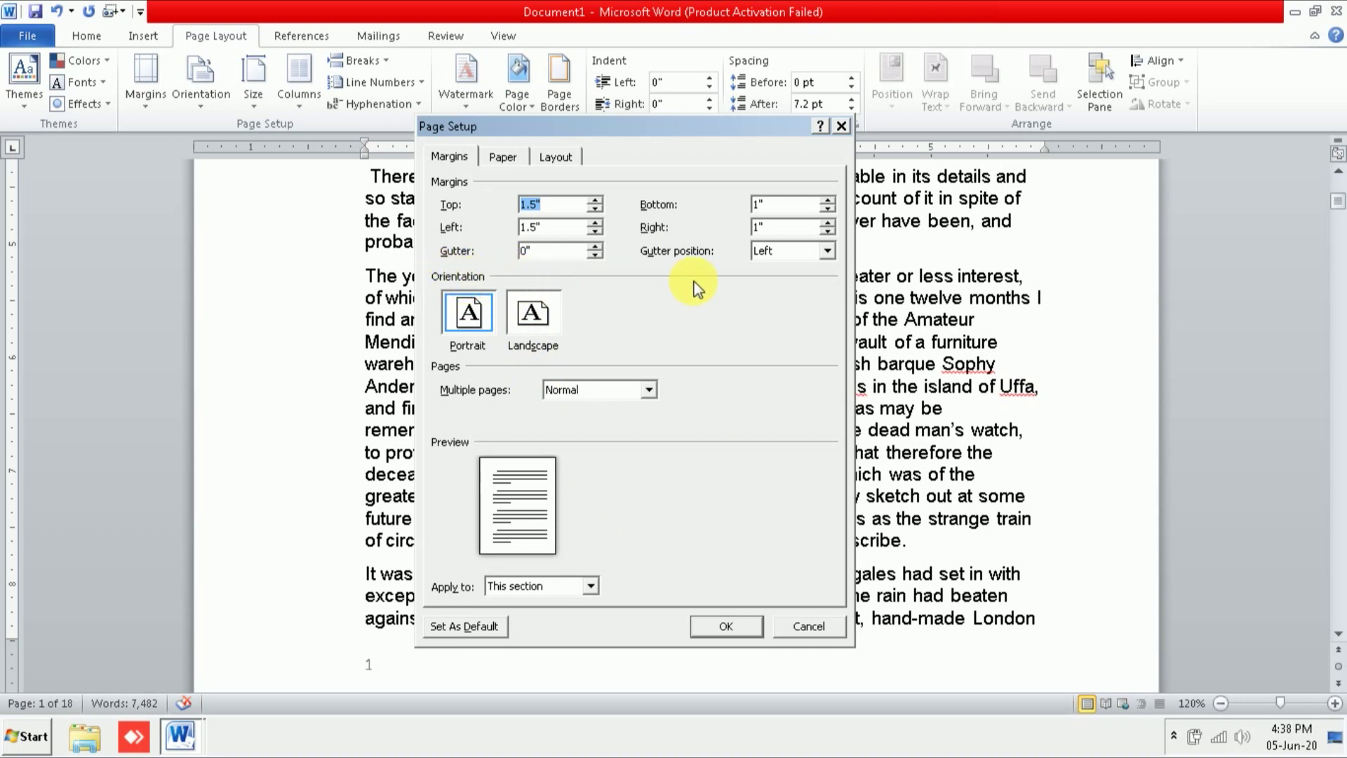
click(829, 251)
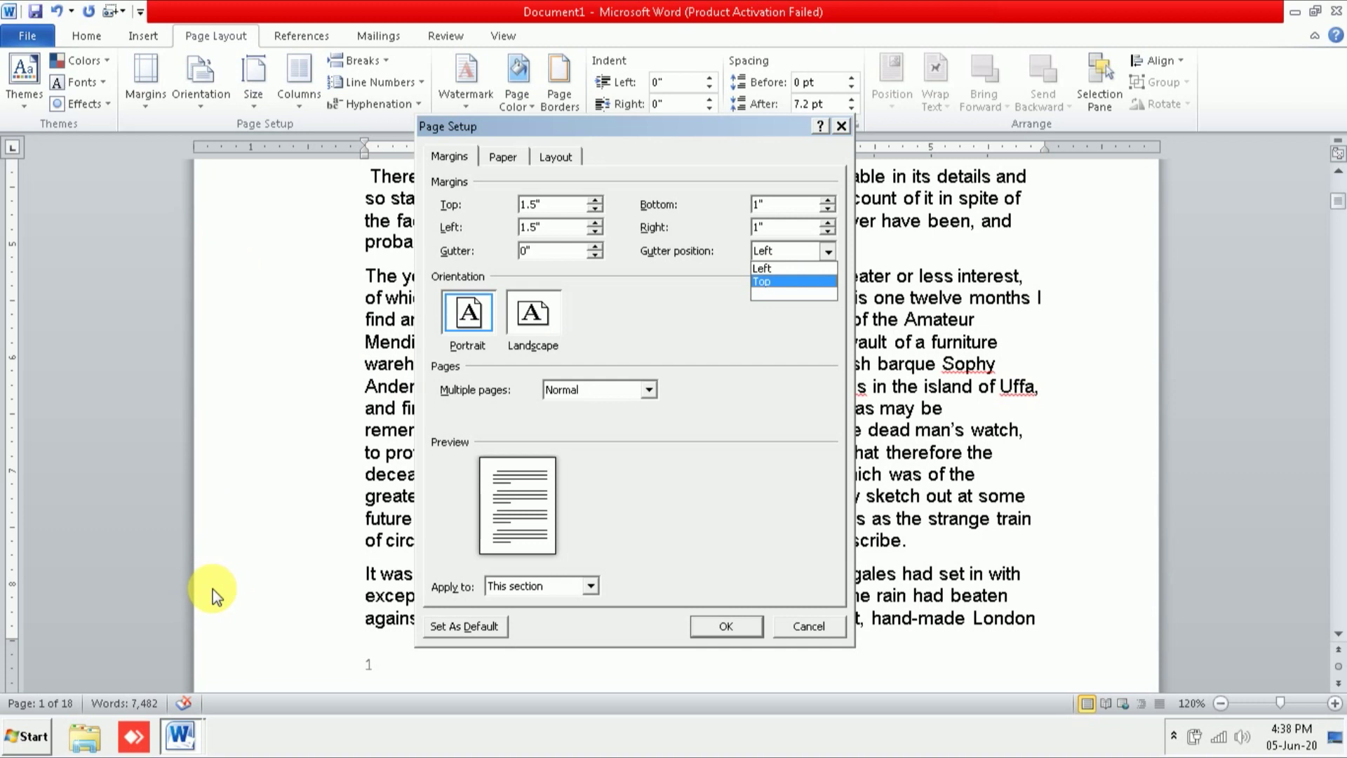
click(808, 271)
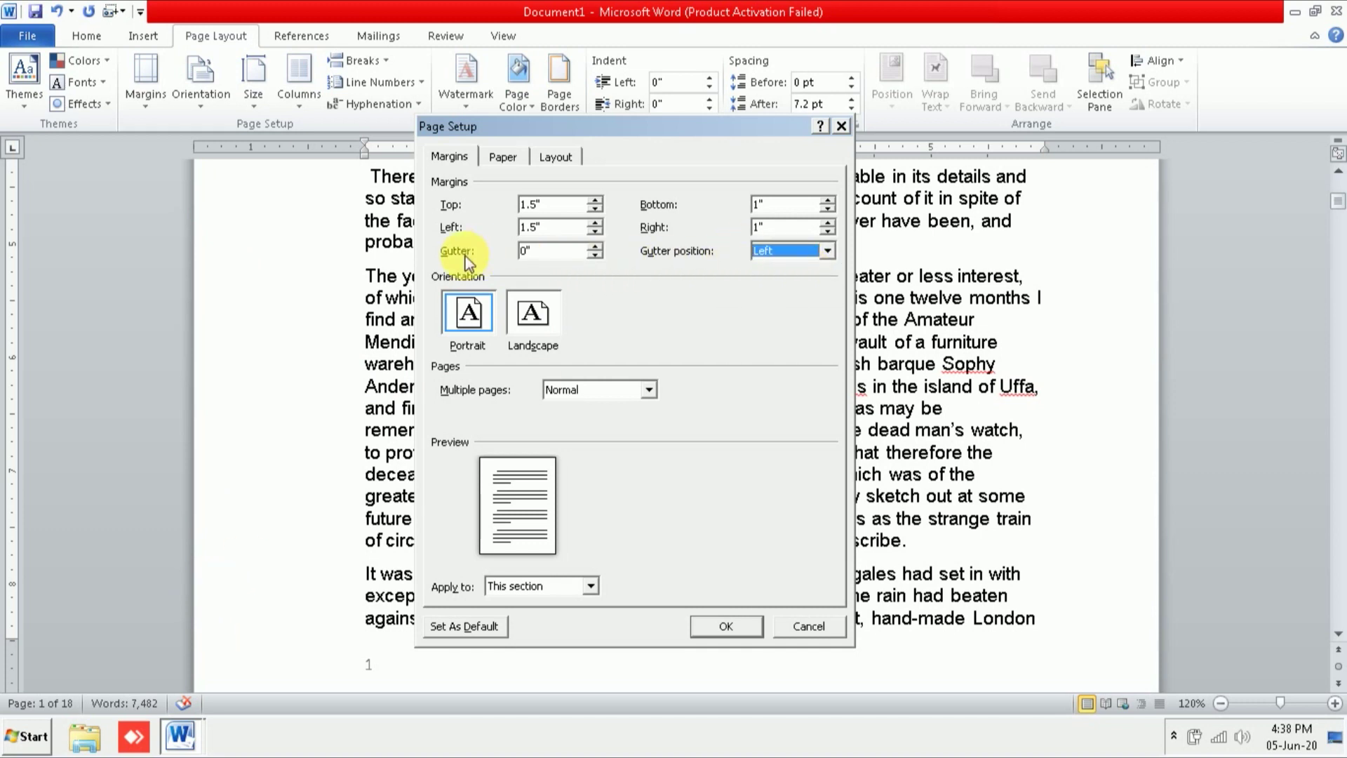
click(595, 245)
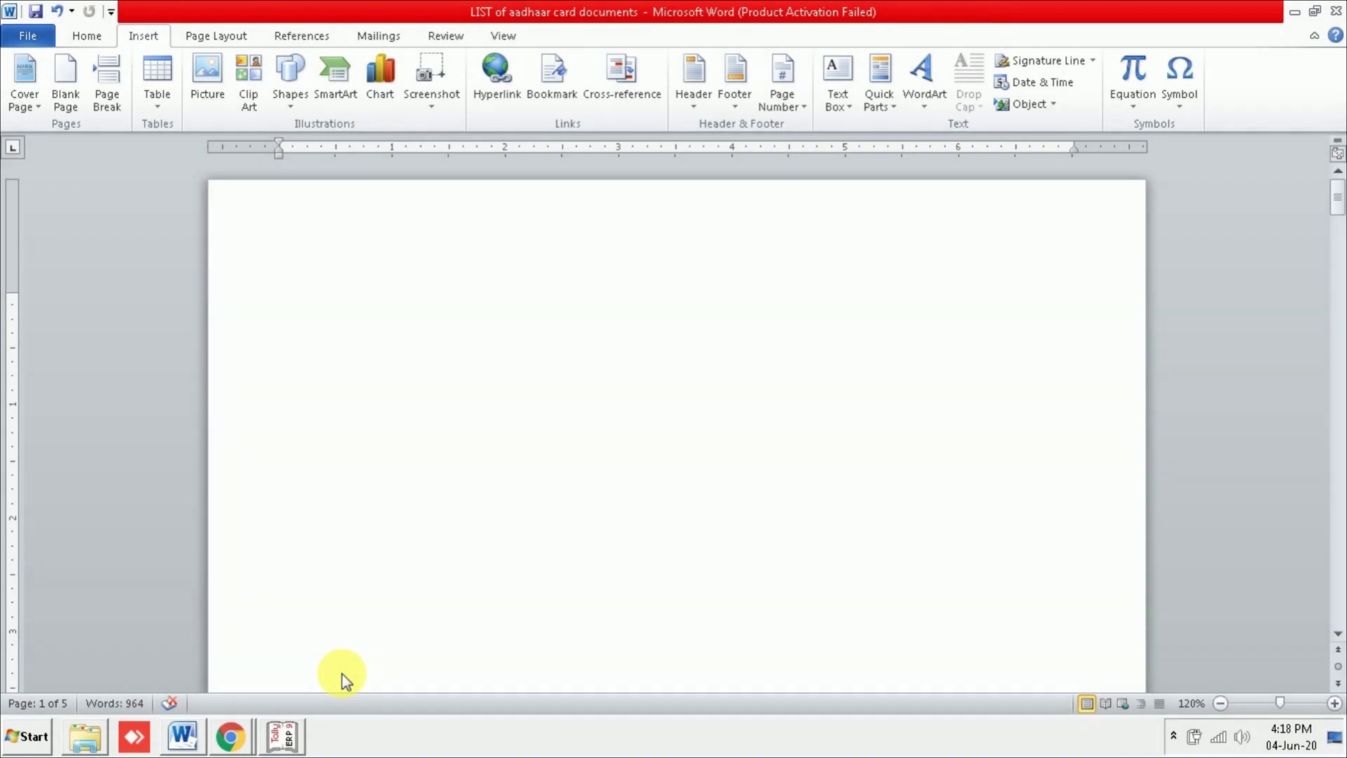
Step: Choose Calibri (Body) from the Home tab font list, replacing Univers LT Std
click(99, 39)
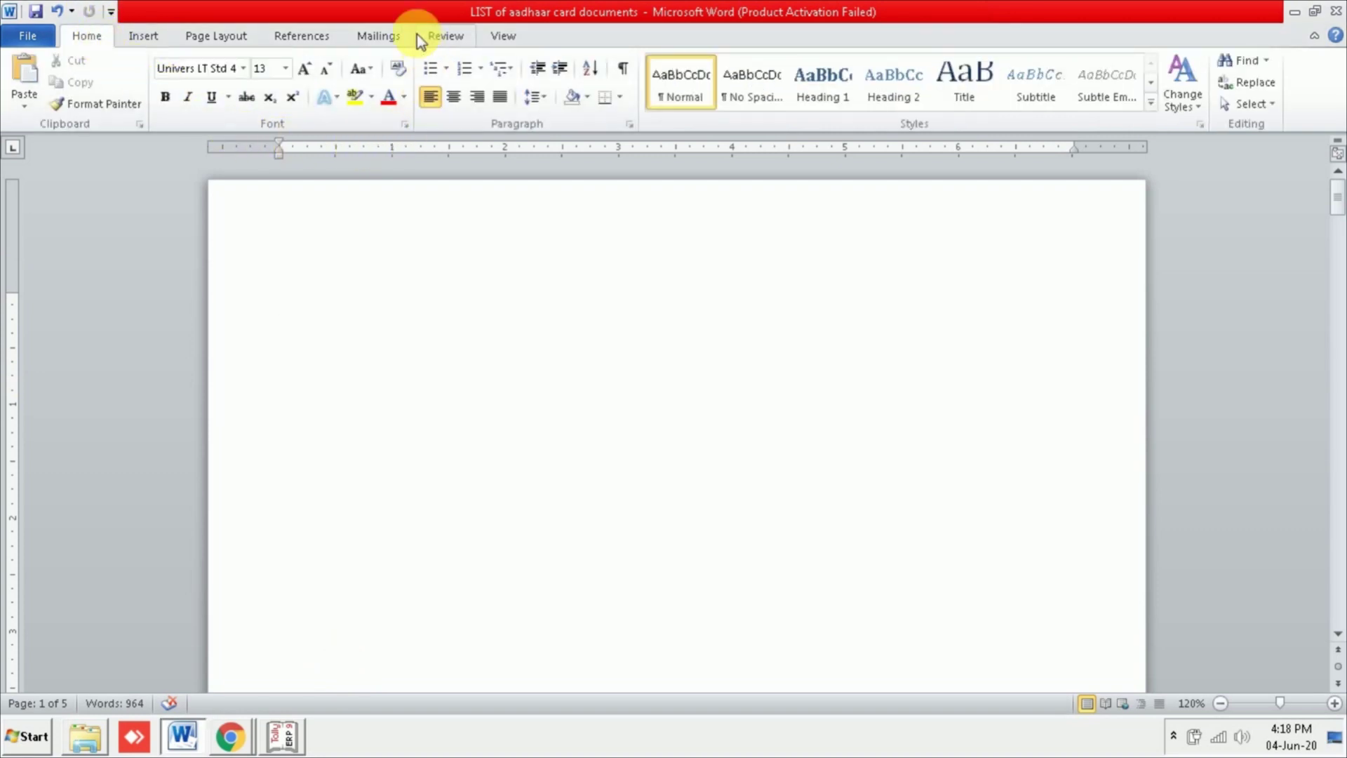
click(243, 68)
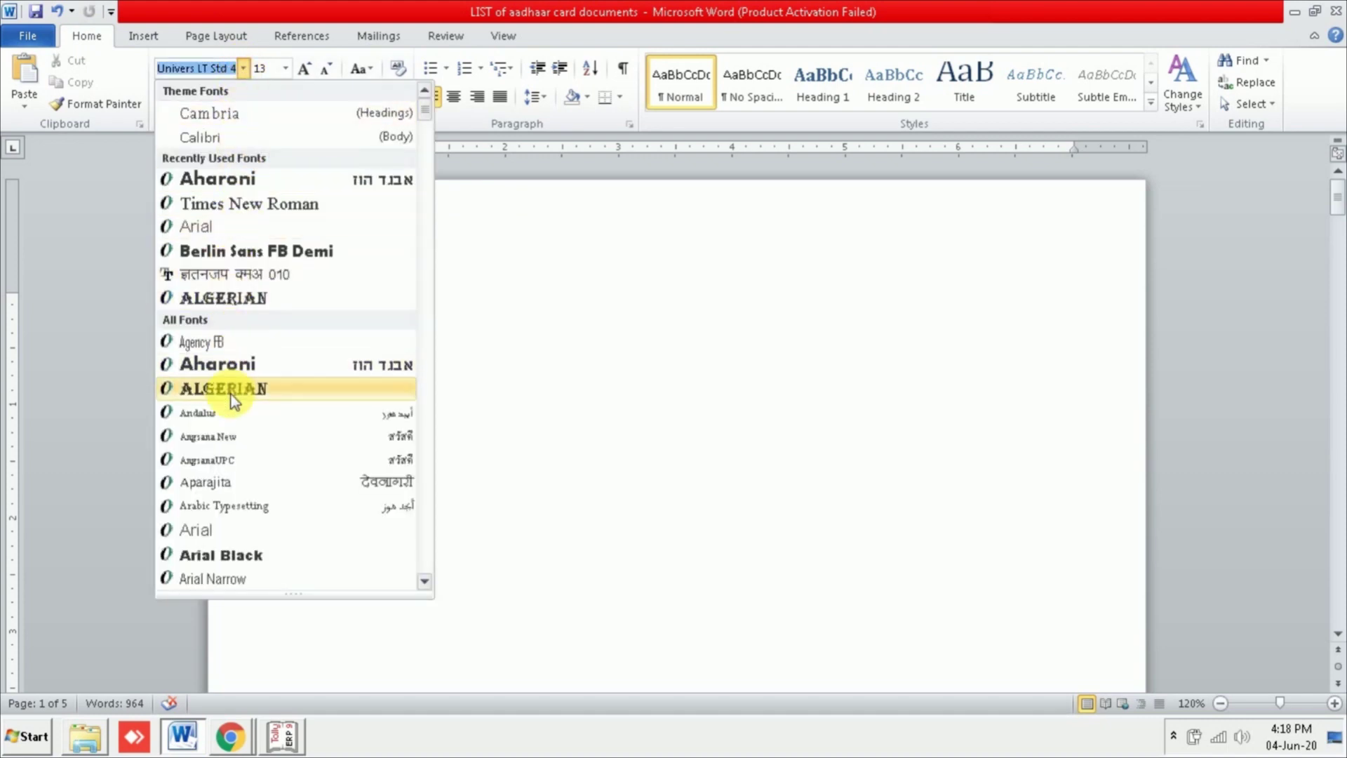
scroll(428, 584, down, 6)
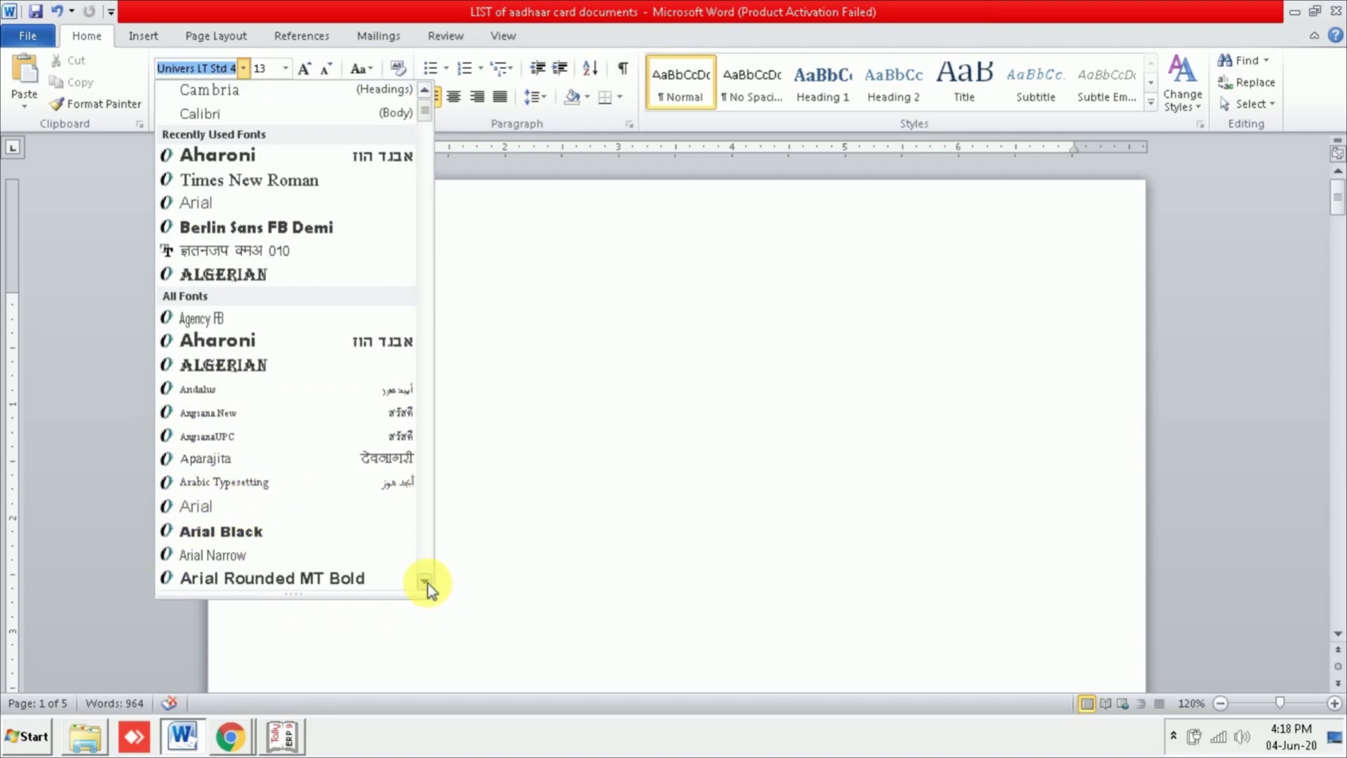
scroll(428, 584, down, 10)
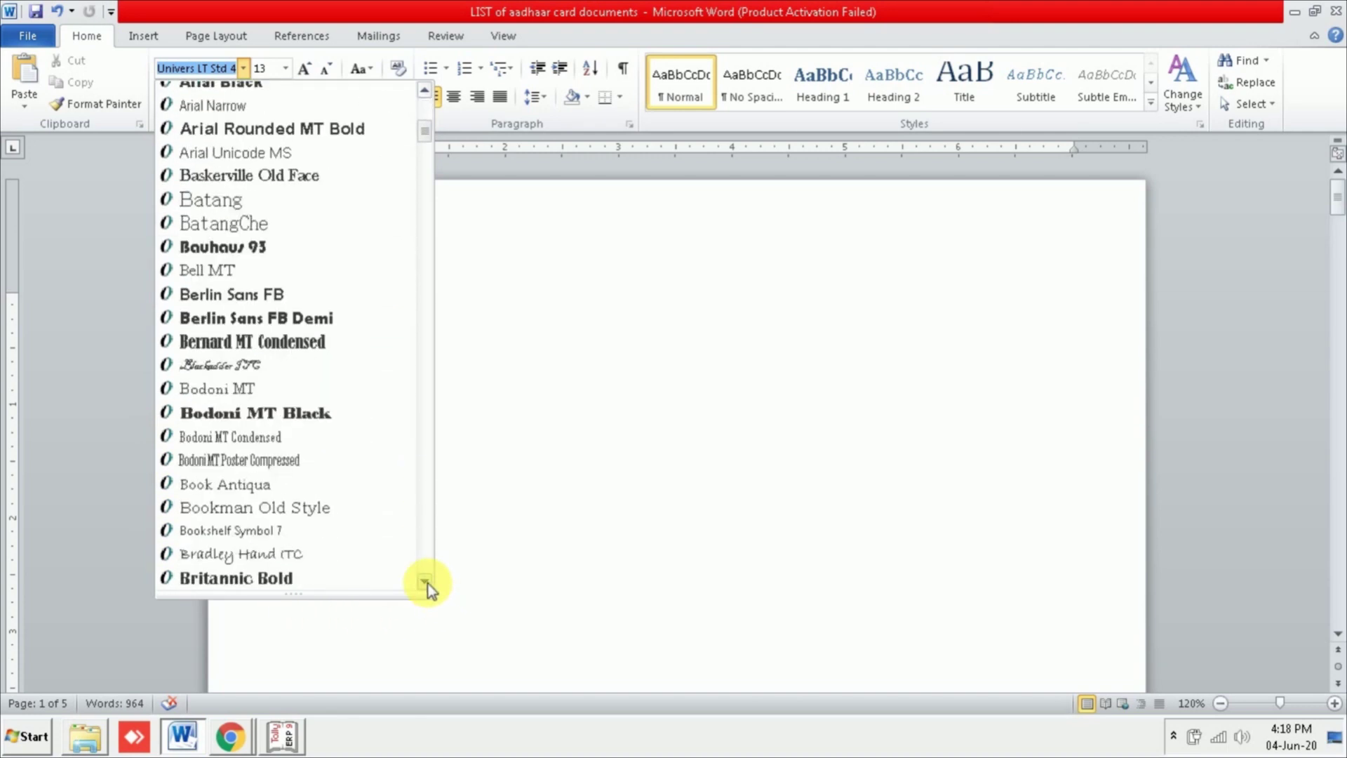
scroll(428, 583, down, 10)
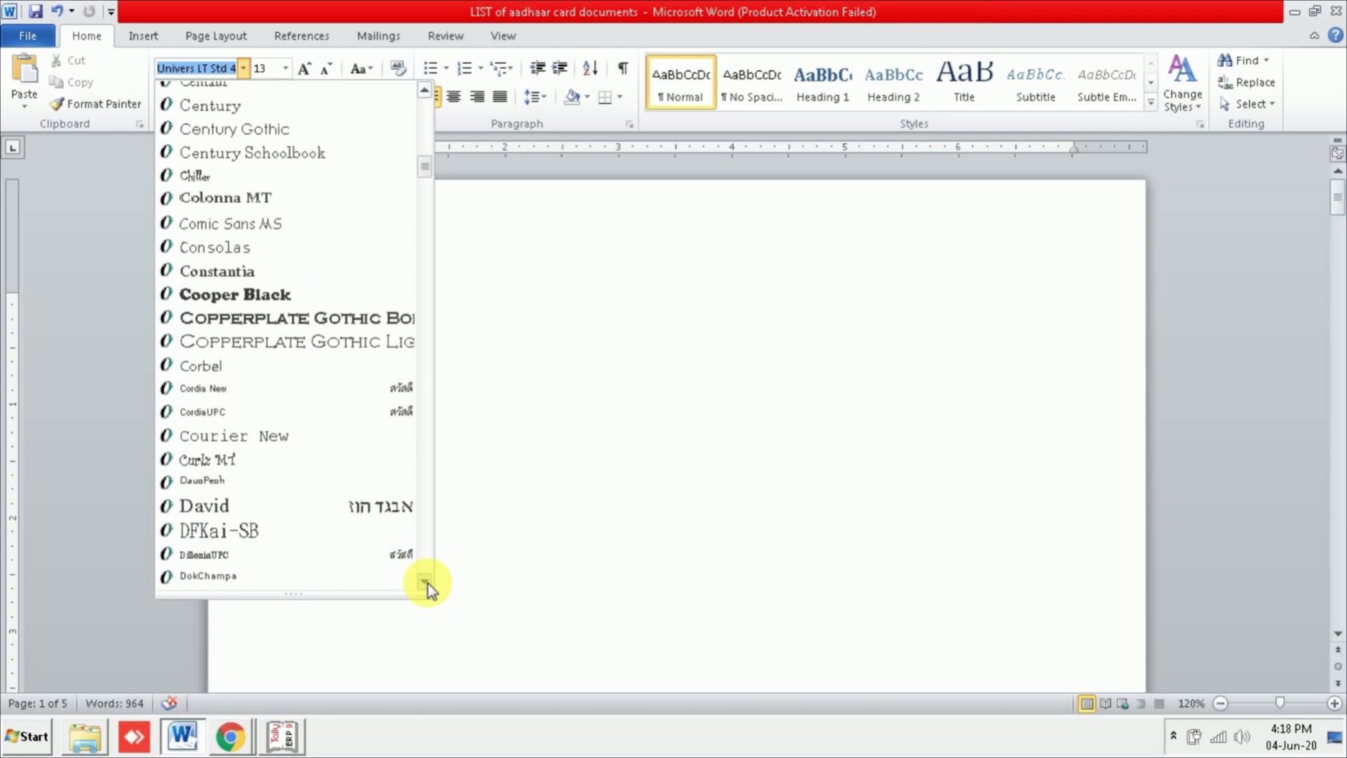
scroll(428, 583, down, 10)
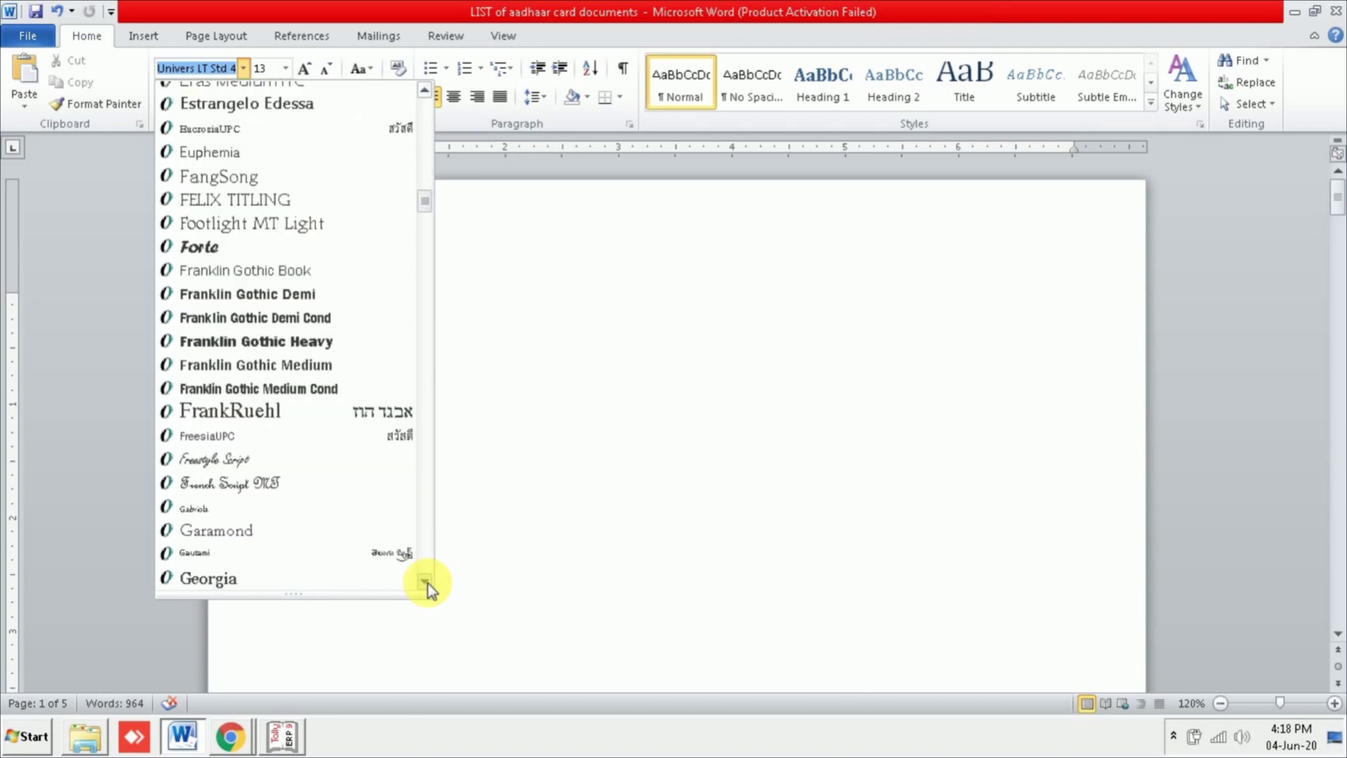
scroll(428, 583, down, 10)
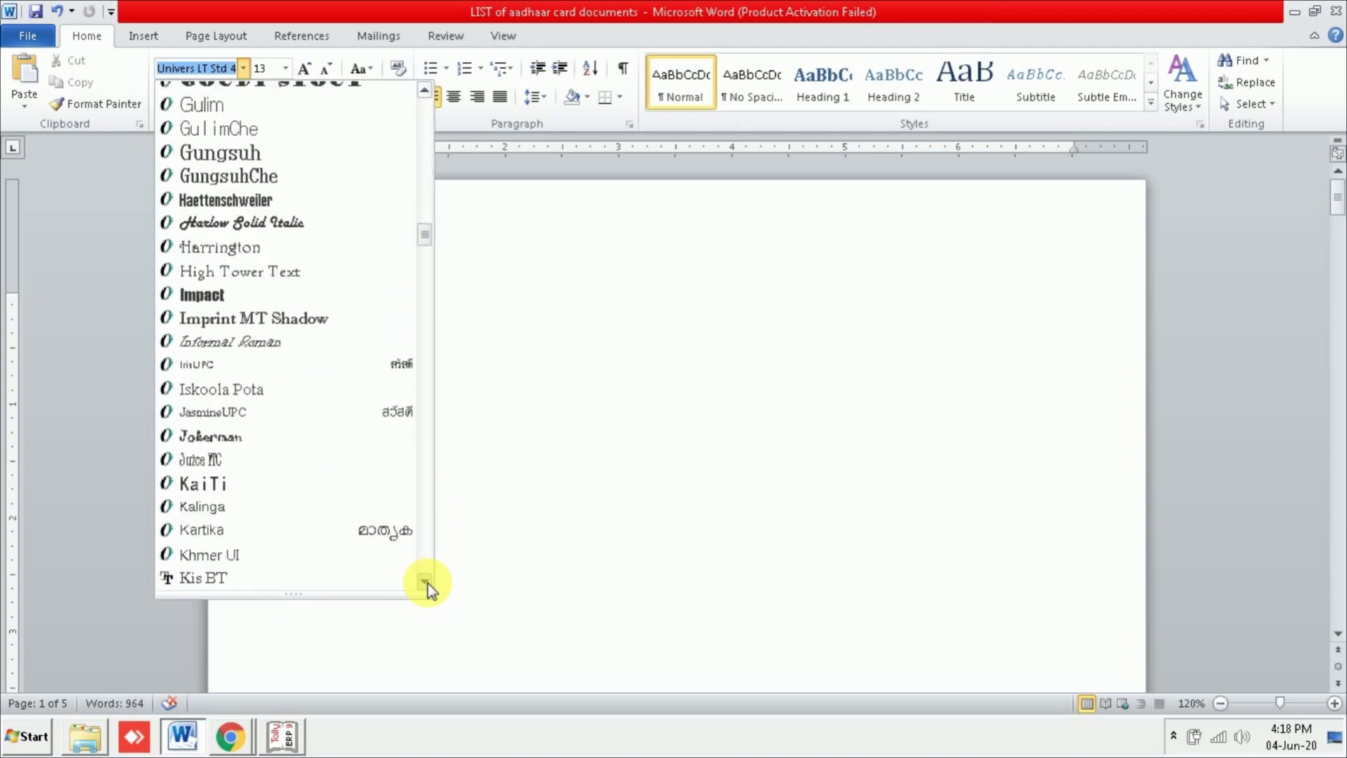
scroll(427, 583, down, 10)
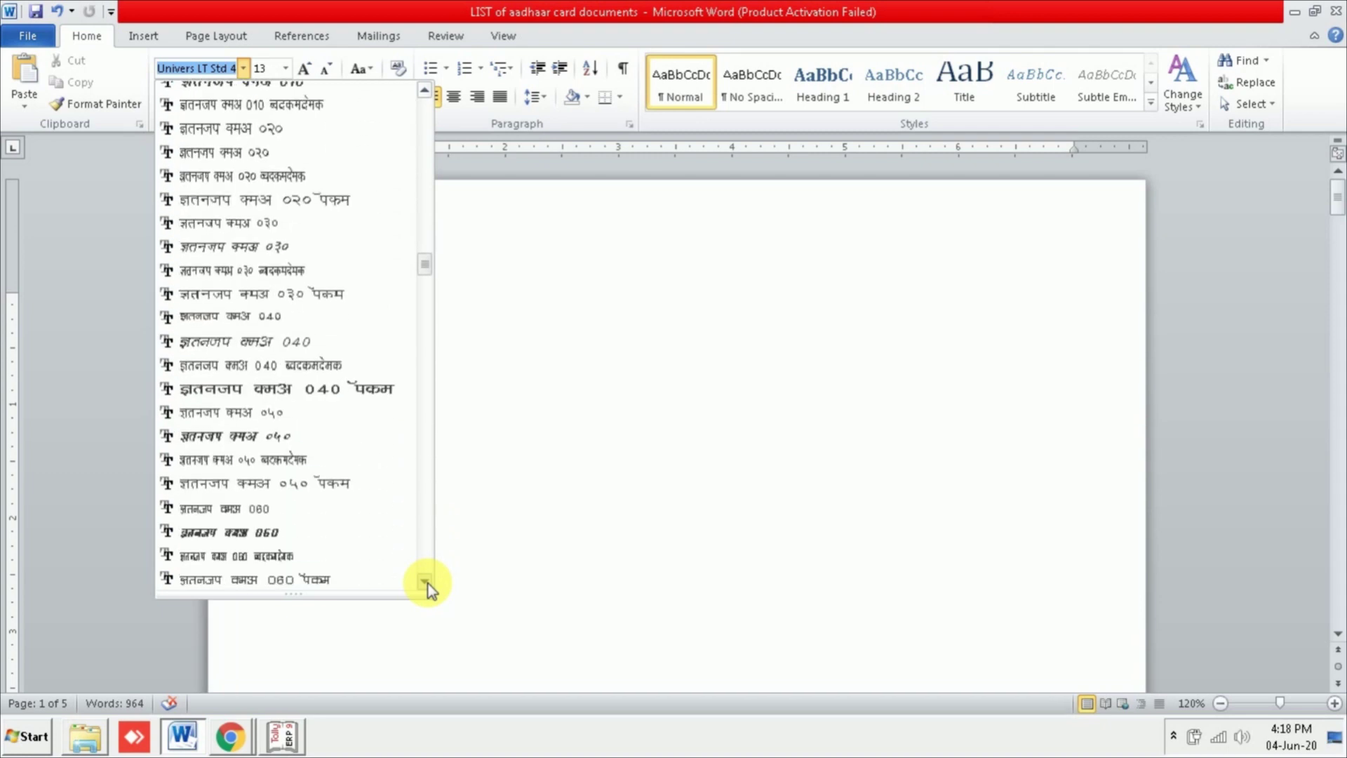
scroll(428, 584, down, 10)
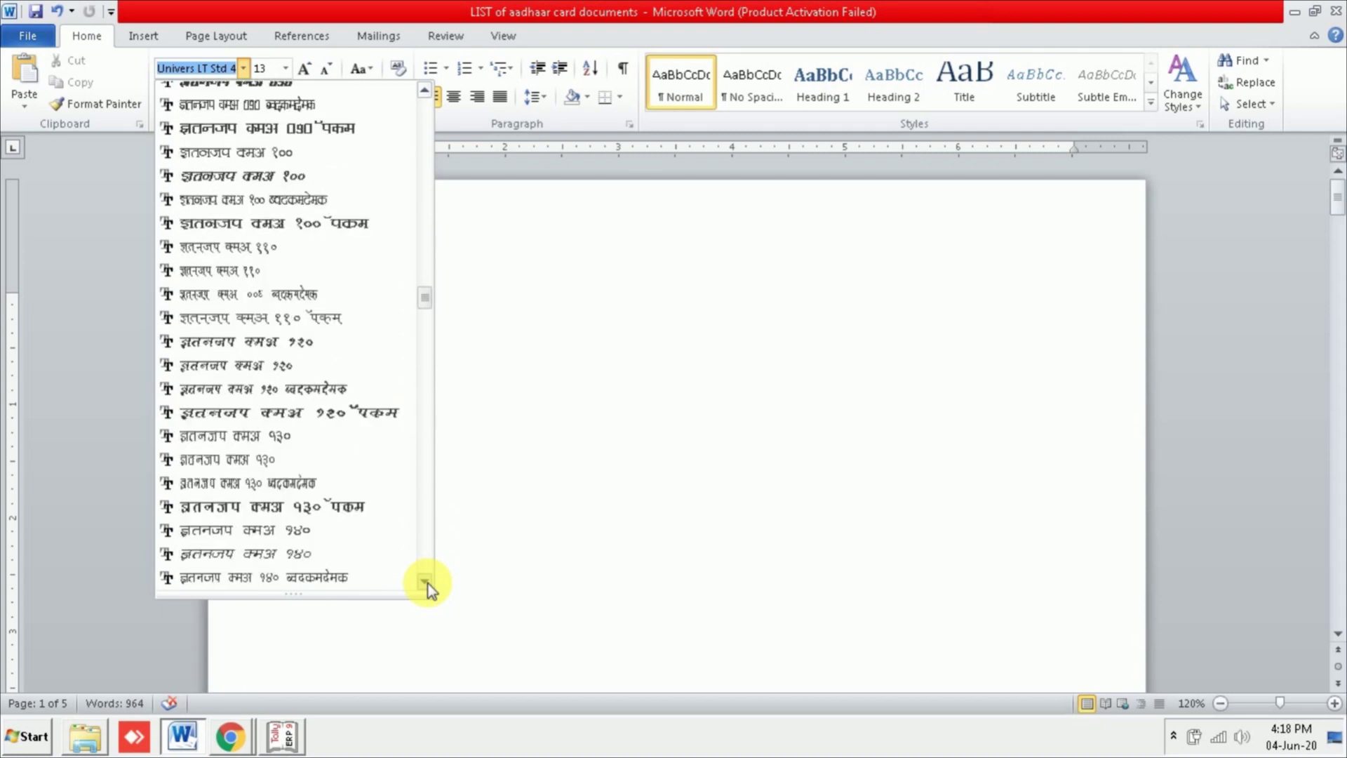
scroll(428, 584, down, 10)
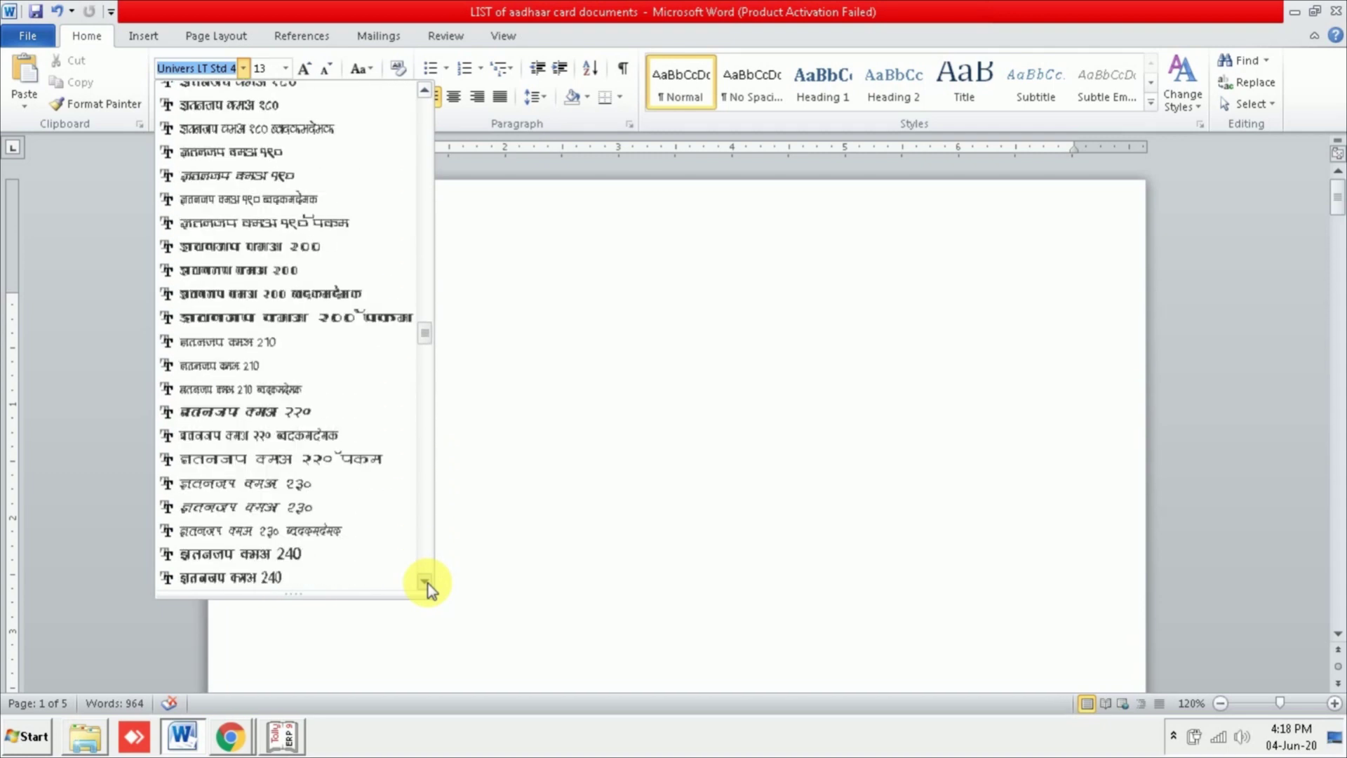
scroll(428, 583, down, 10)
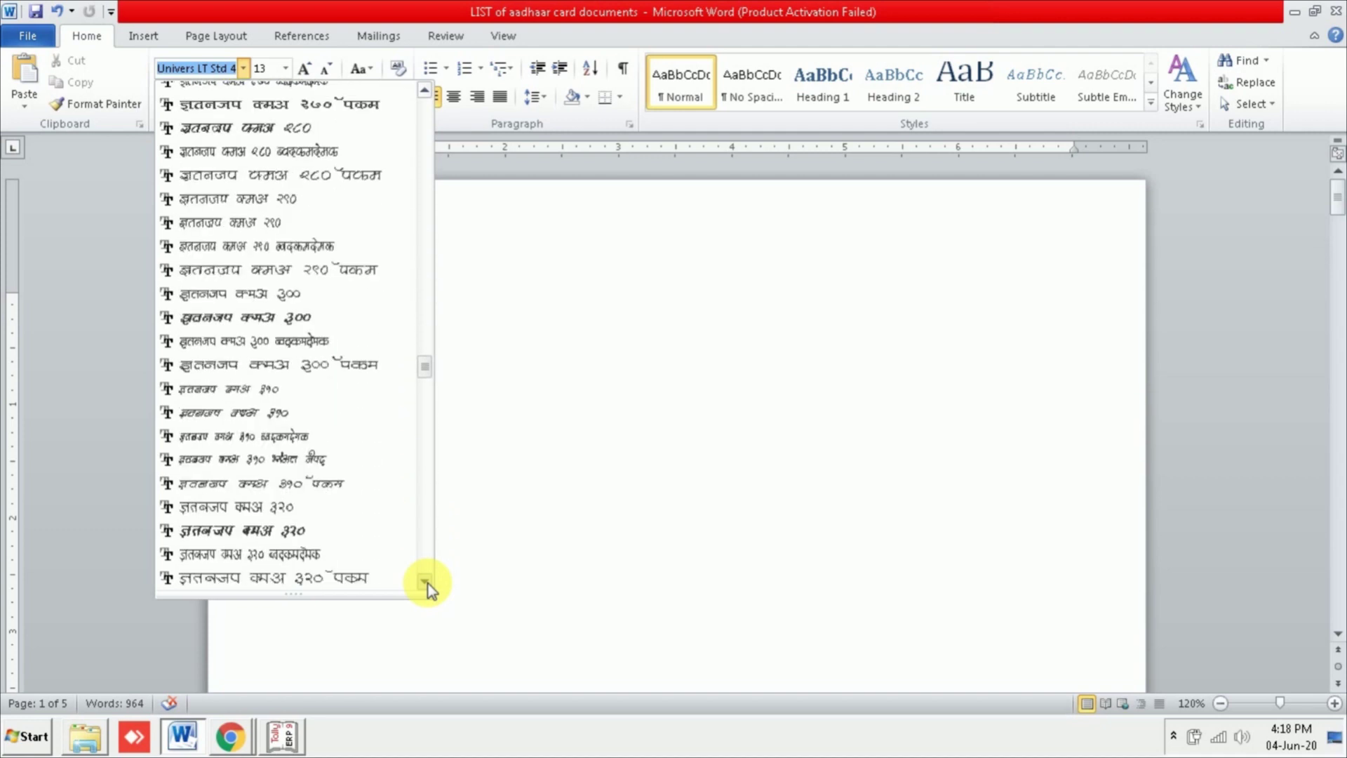
scroll(428, 583, down, 10)
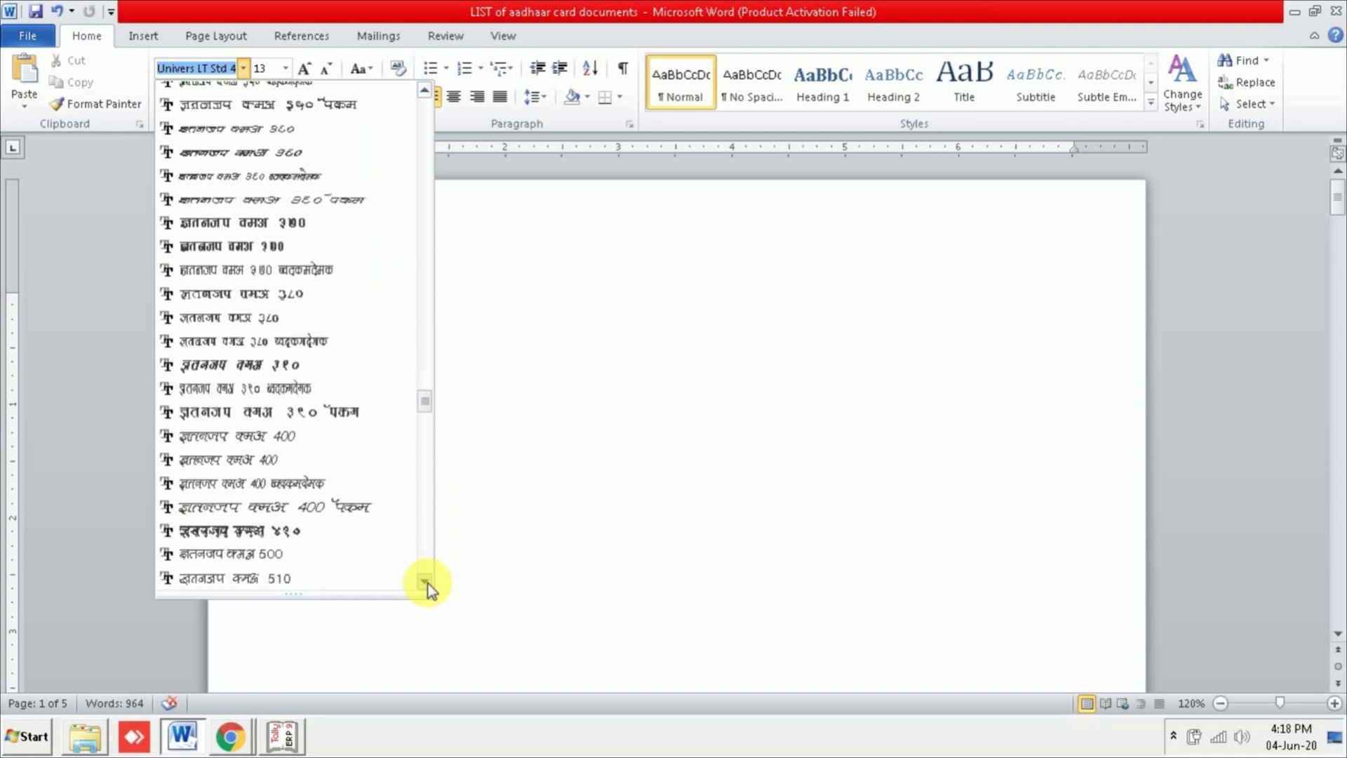
scroll(428, 583, down, 10)
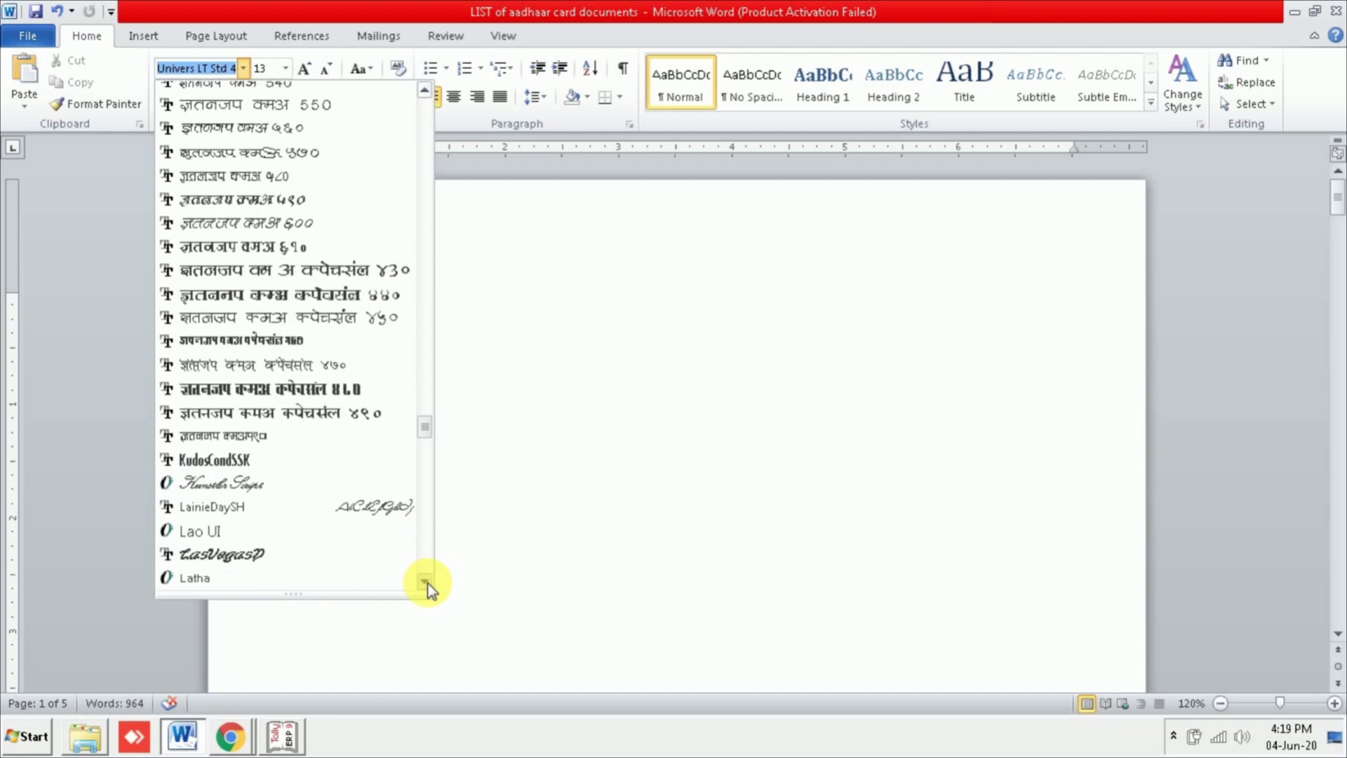
scroll(428, 583, down, 2)
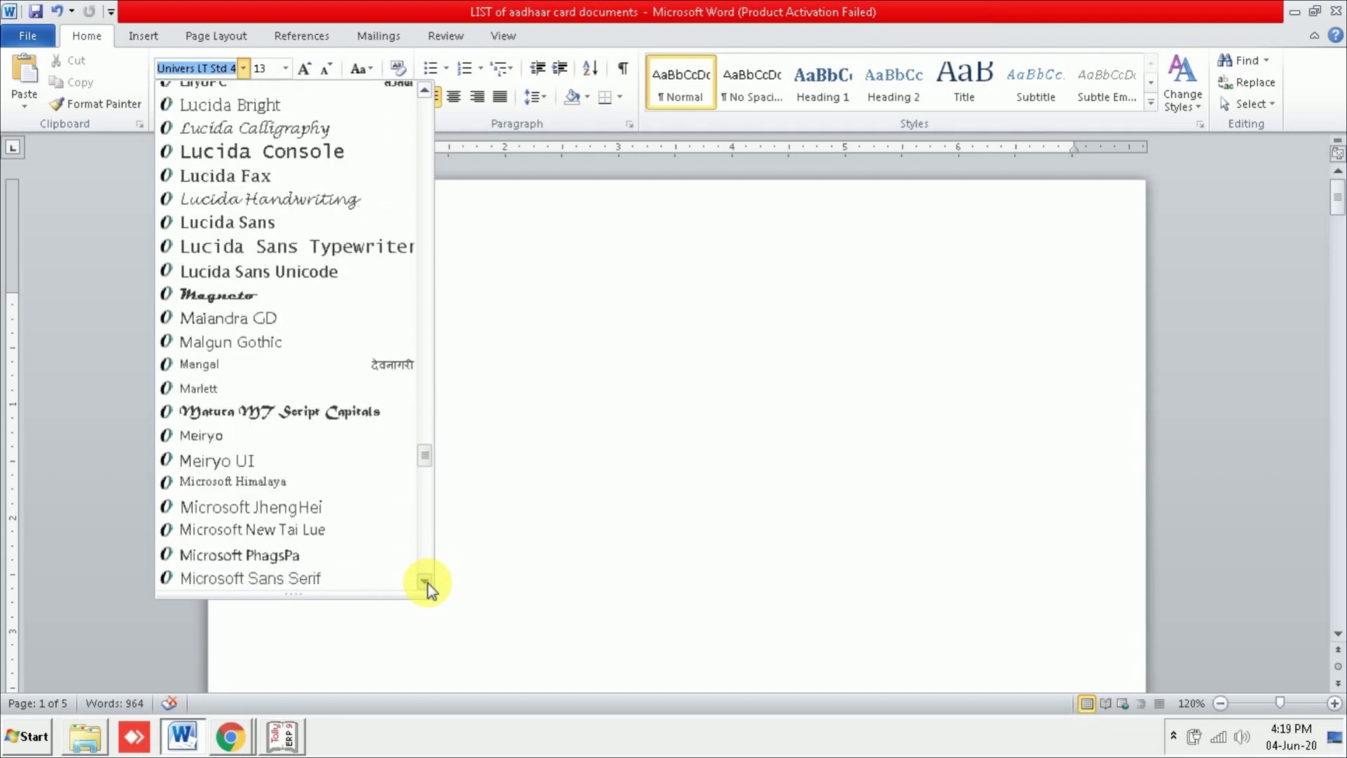
drag(426, 463, 419, 98)
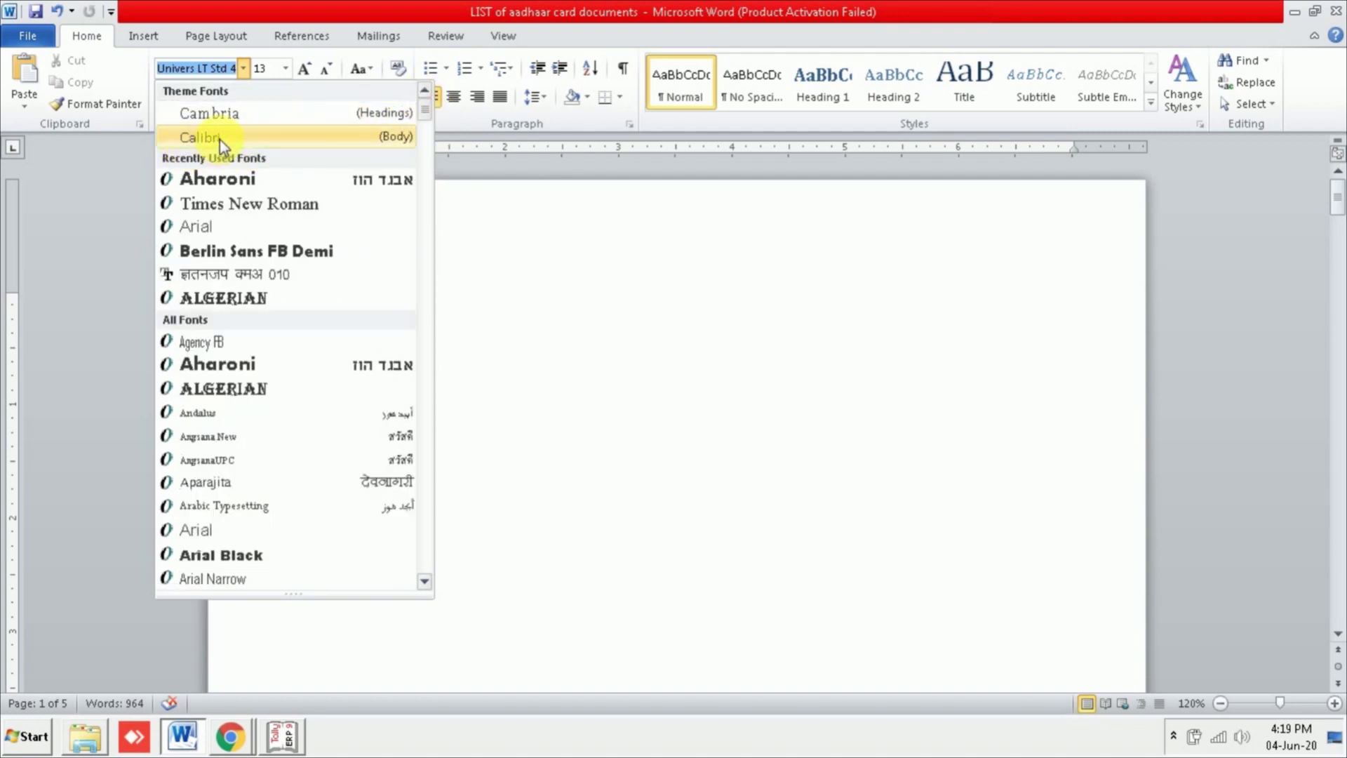
click(221, 140)
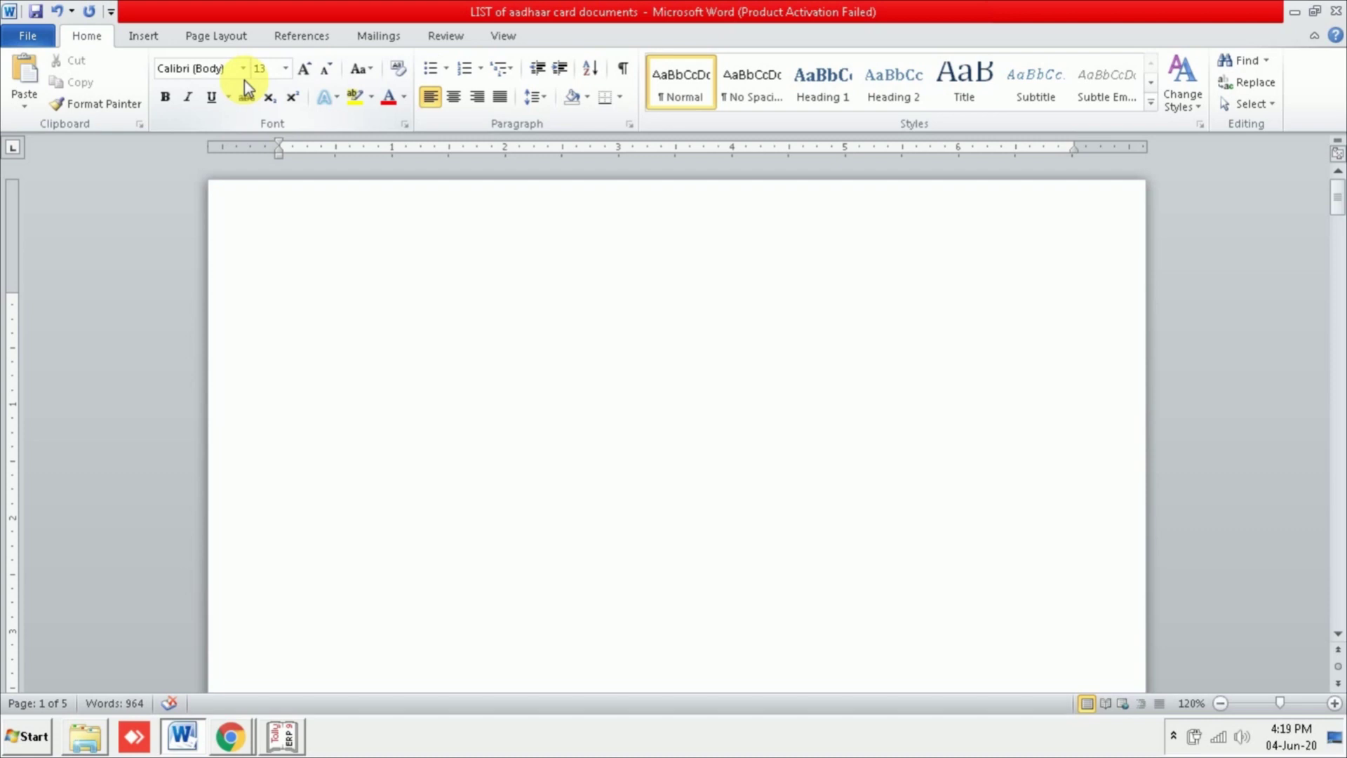
Step: Type 'Anil Computers' on the first line and switch to Times New Roman on a new line
text(Anil)
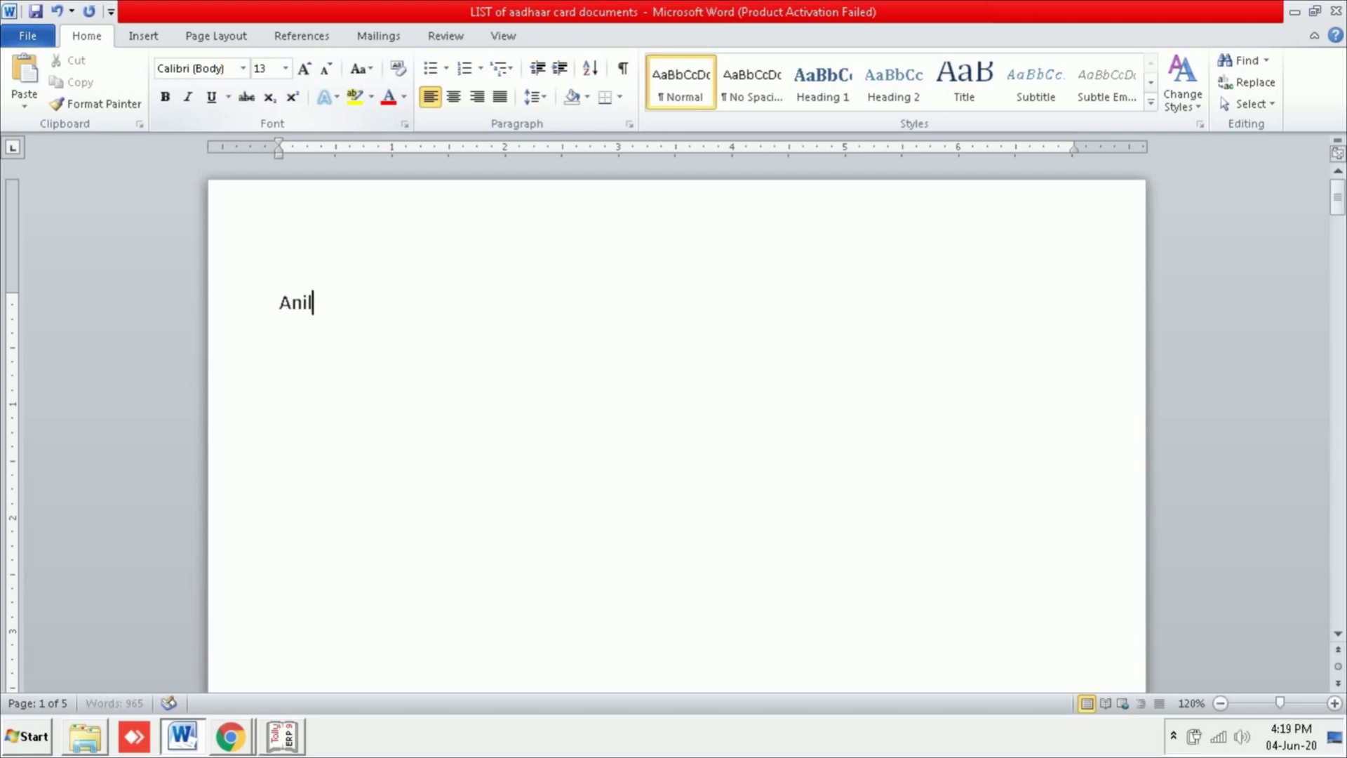
text( Comp)
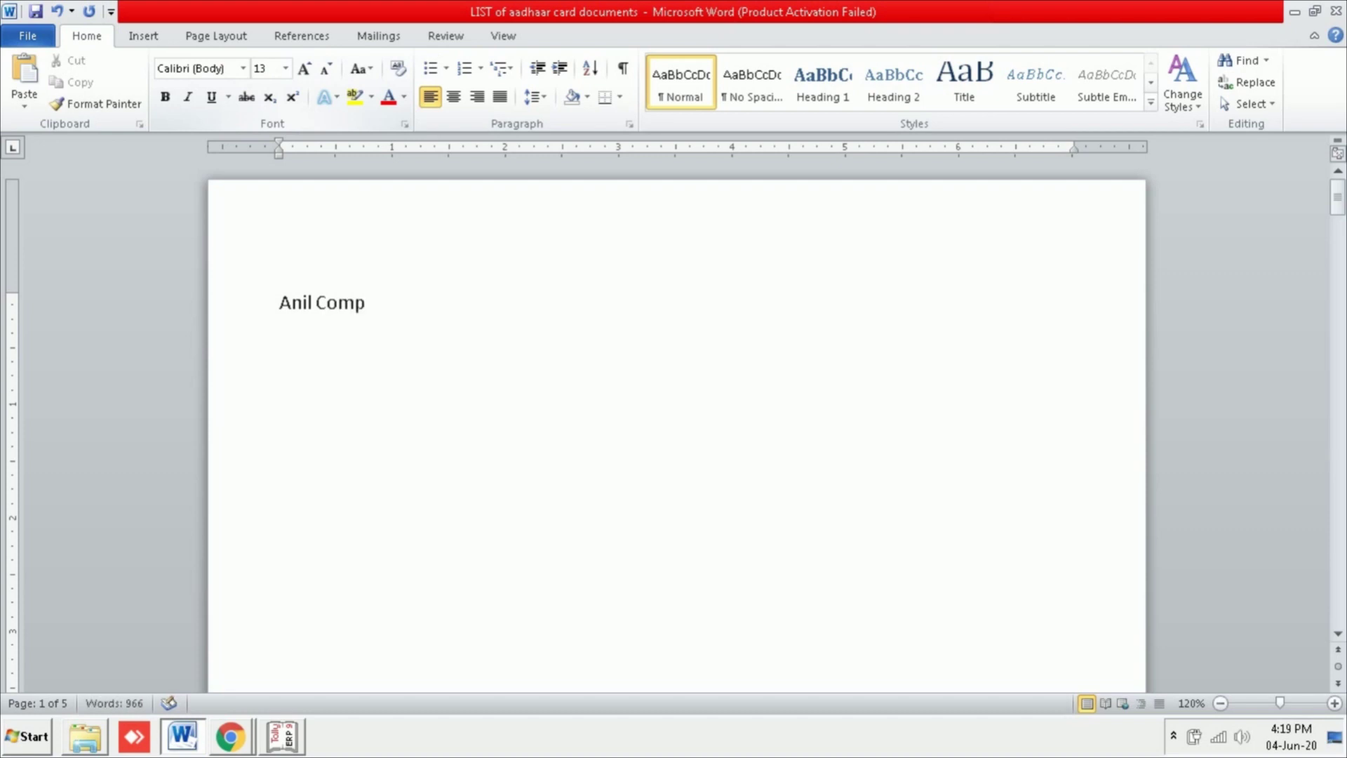
text(uters)
click(143, 36)
key(Return)
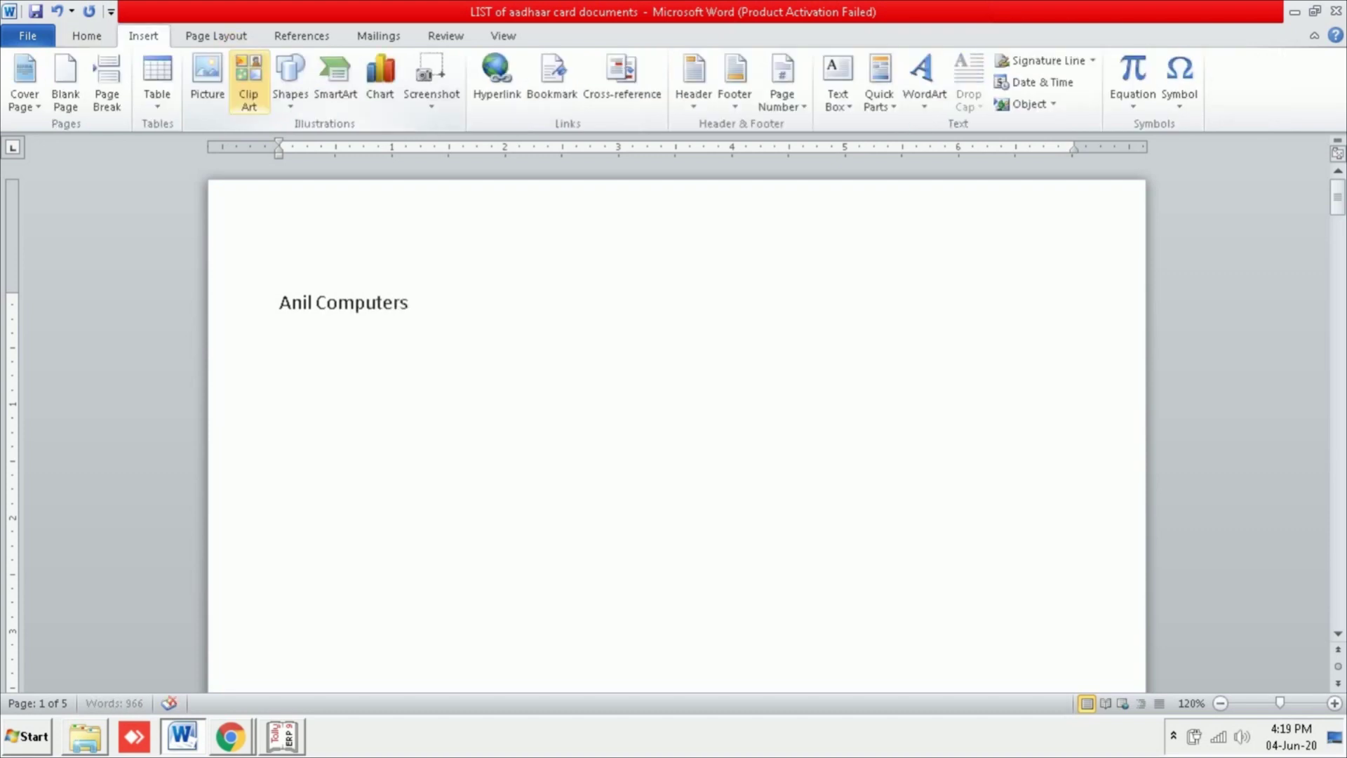
click(86, 36)
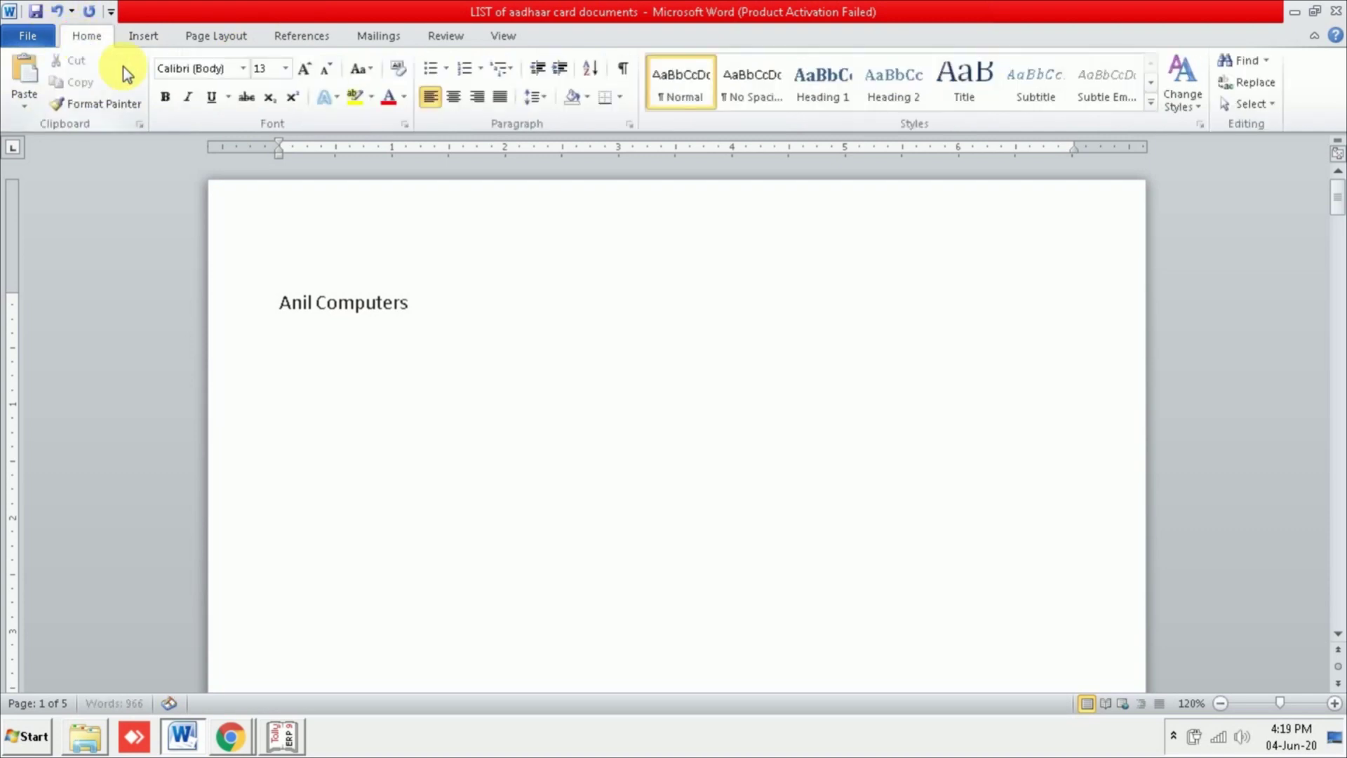
click(243, 70)
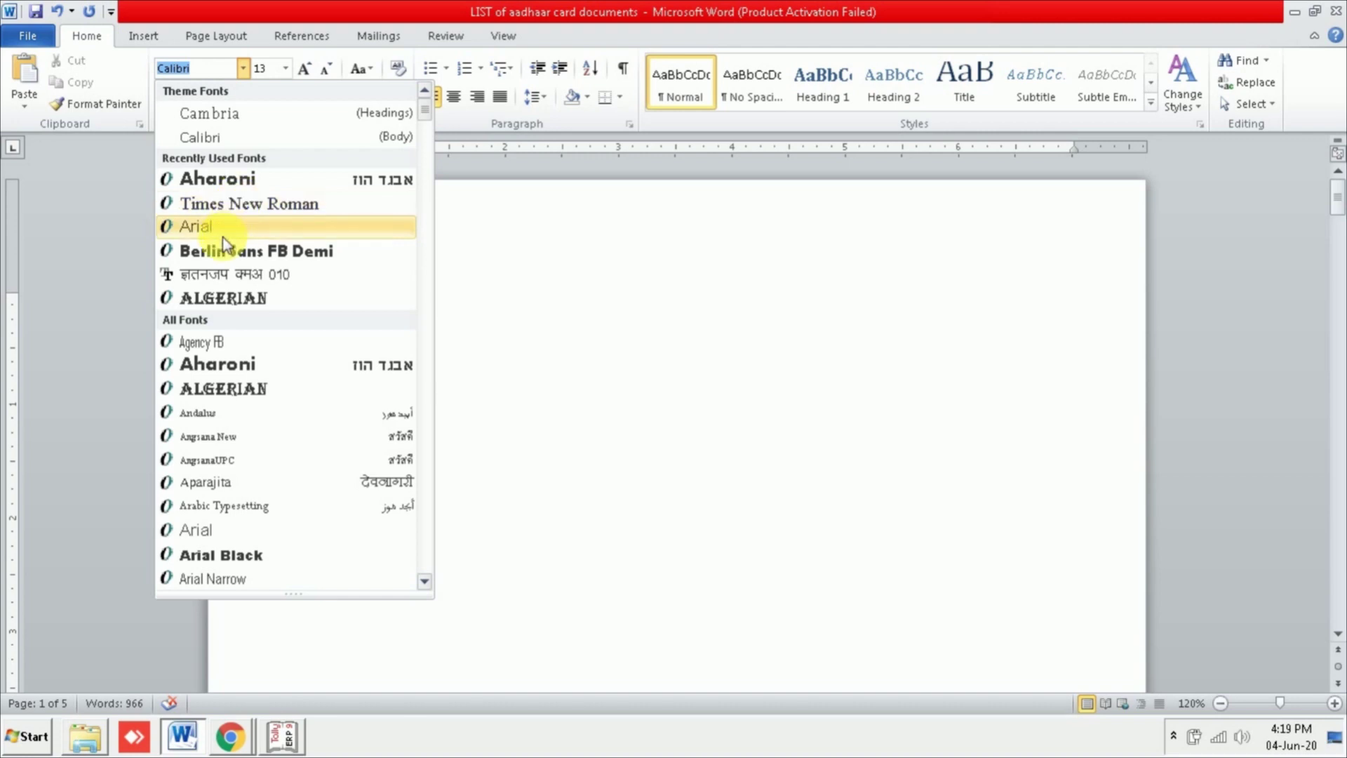
click(257, 205)
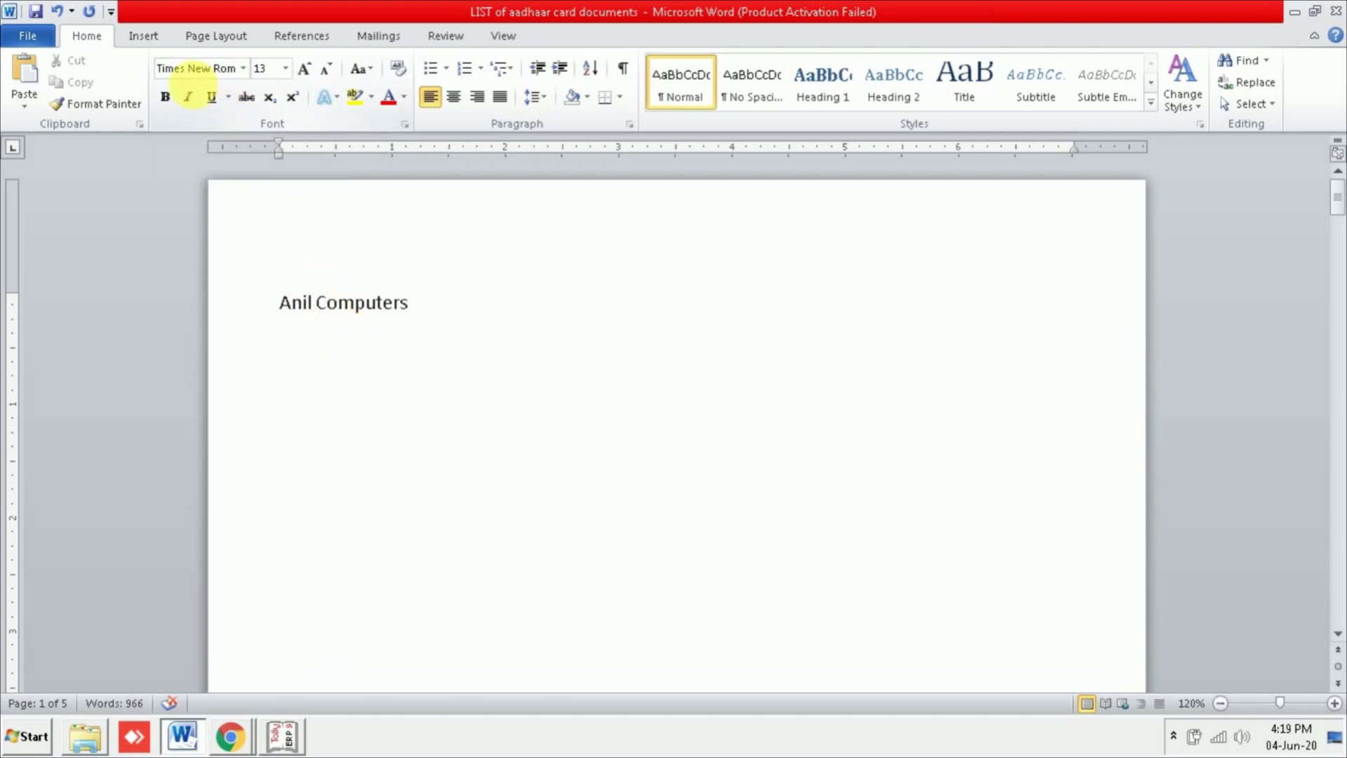
click(243, 68)
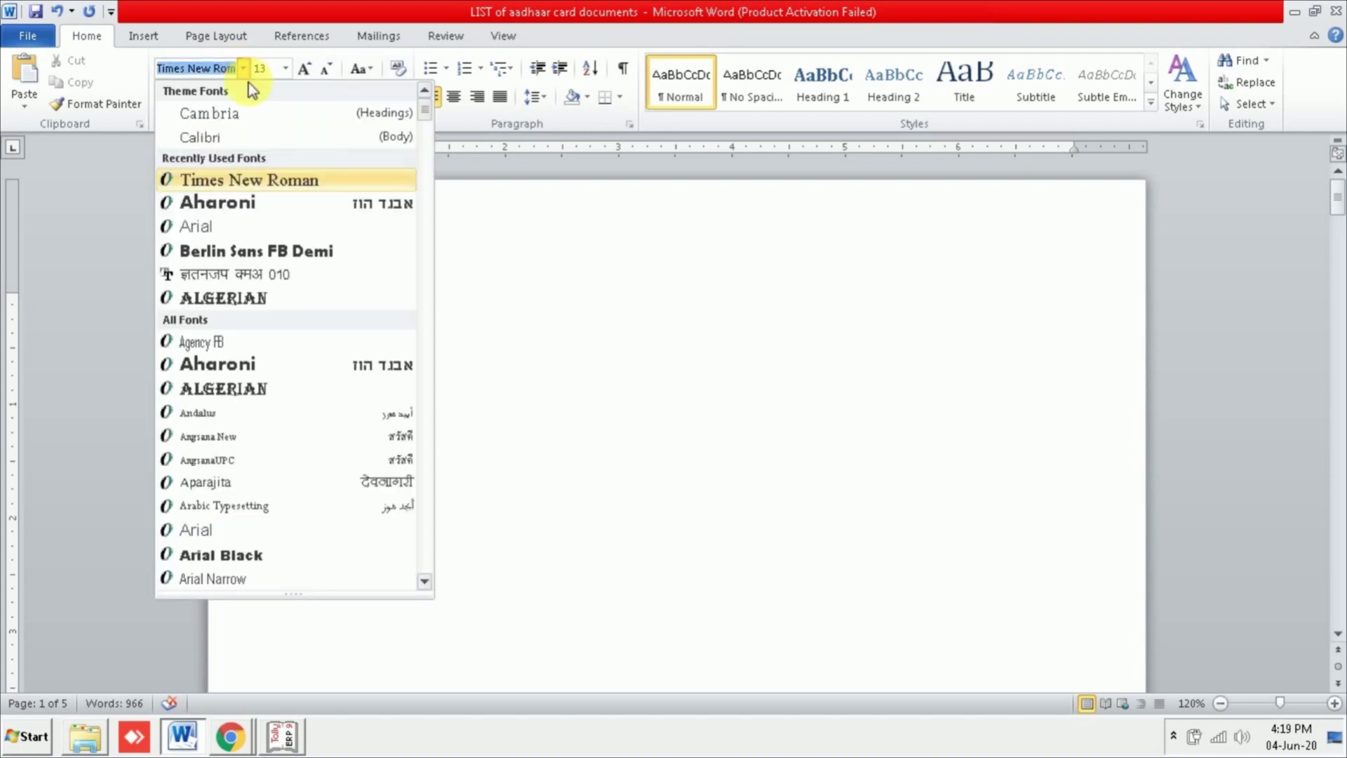
click(275, 180)
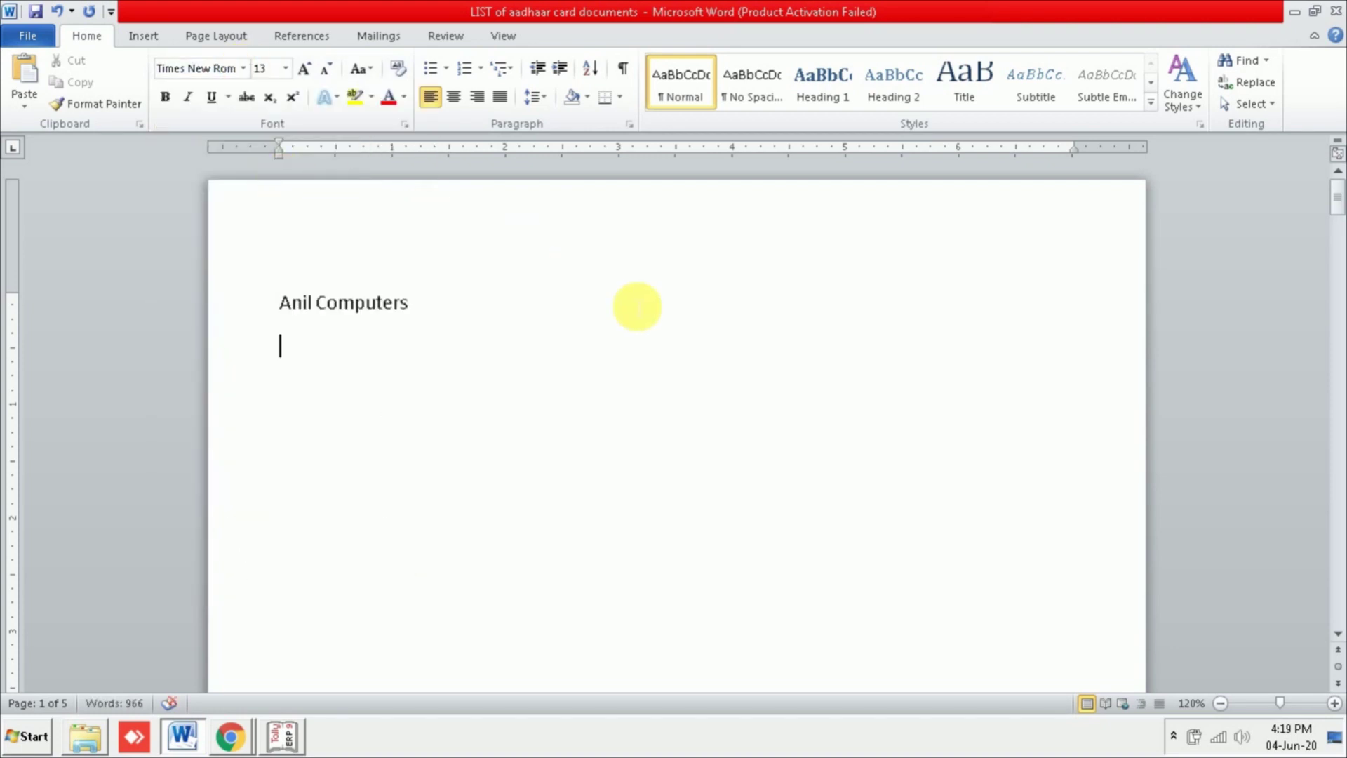
Step: Type a second 'Anil Computers' line in Times New Roman and a third in Arial
text(Anil comp)
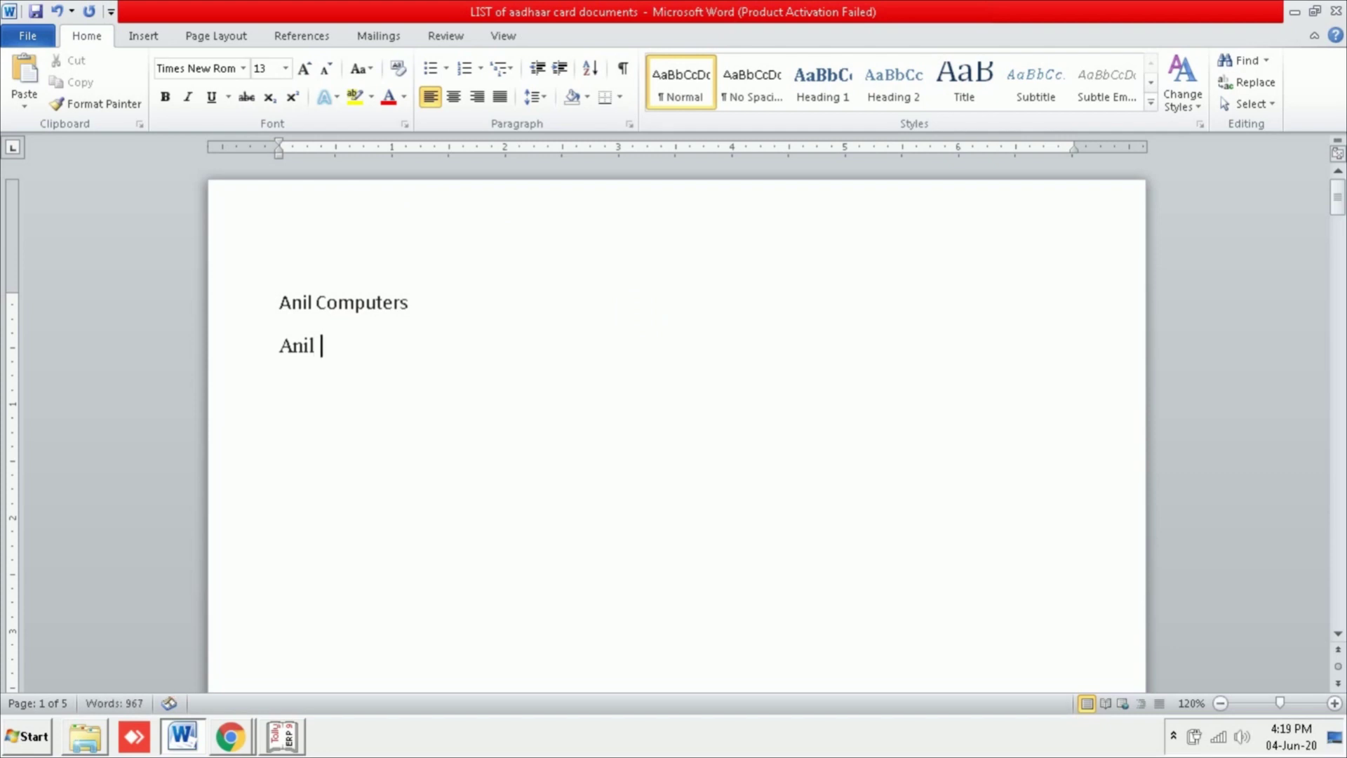
key(BackSpace)
key(BackSpace)
key(BackSpace)
key(BackSpace)
text(Compu)
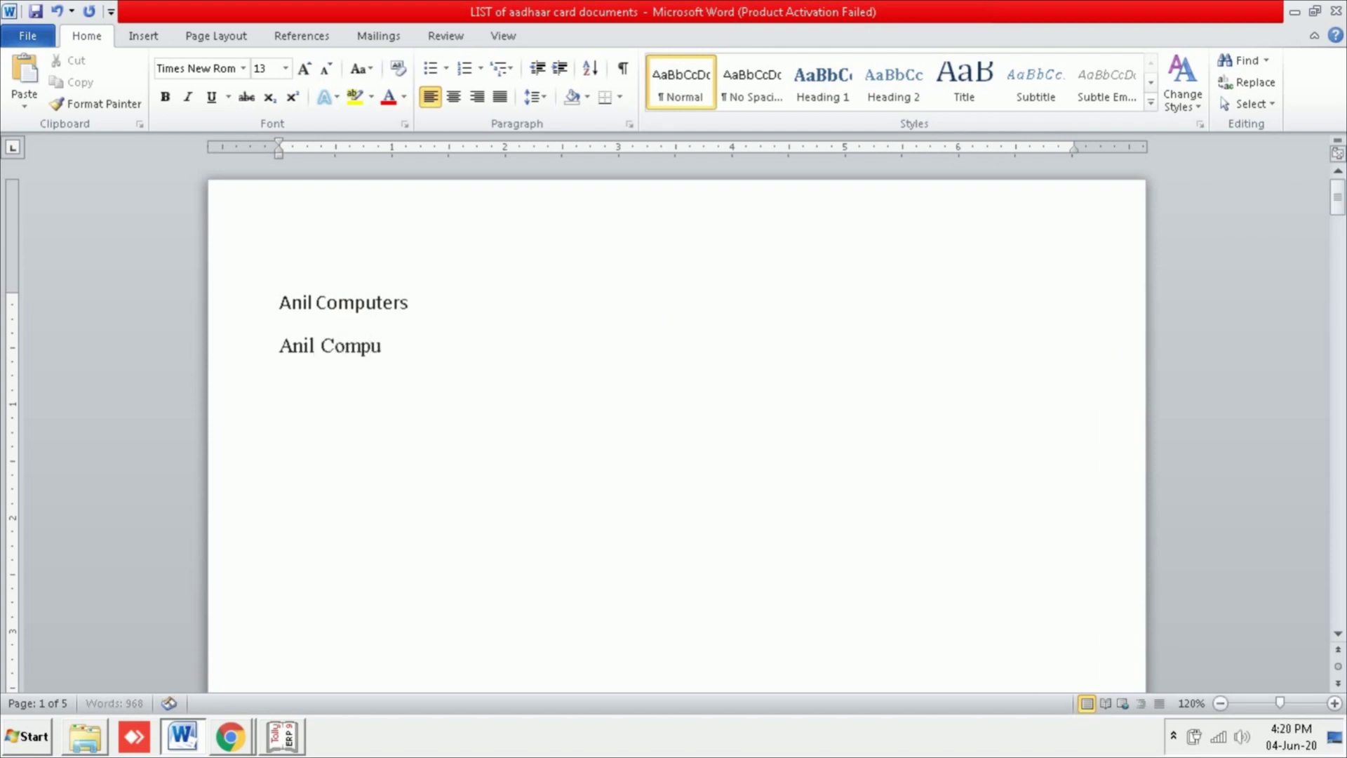
text(ters)
key(Return)
click(244, 68)
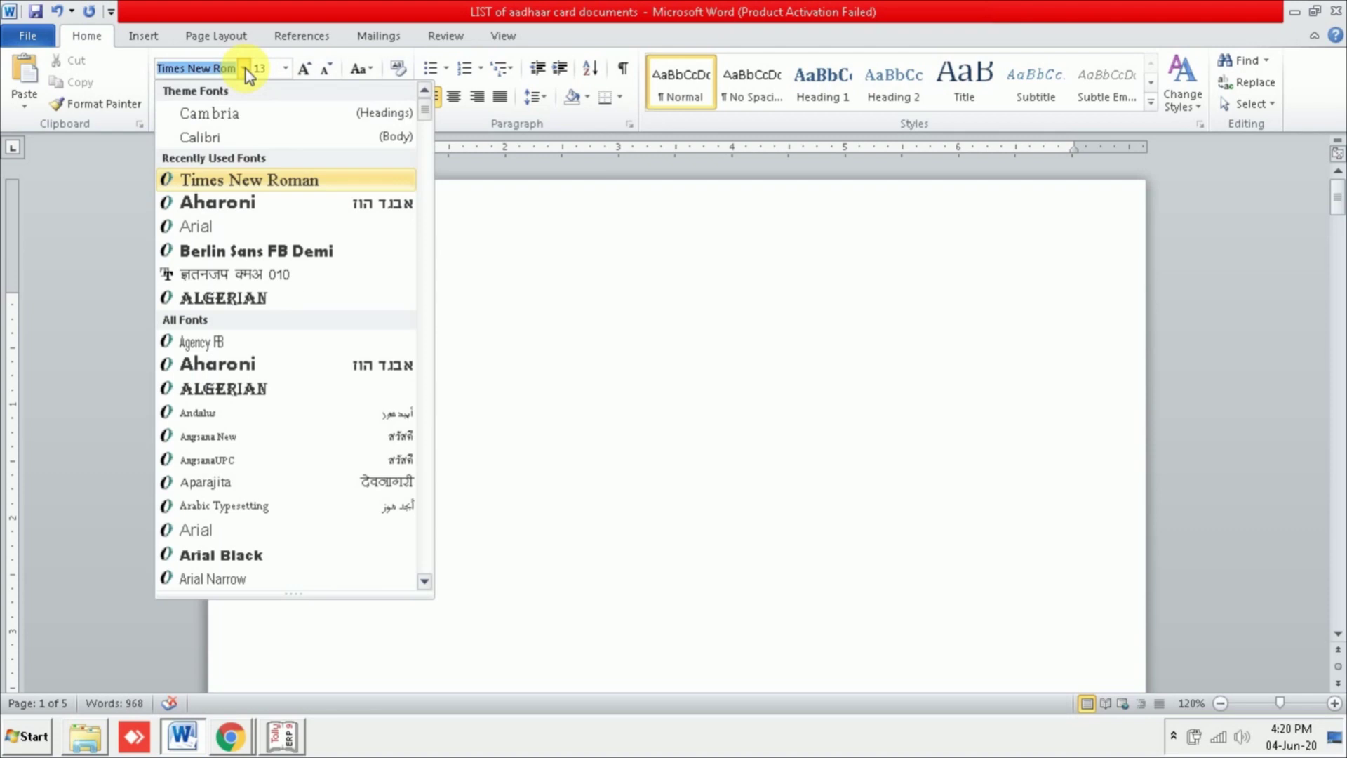
click(228, 228)
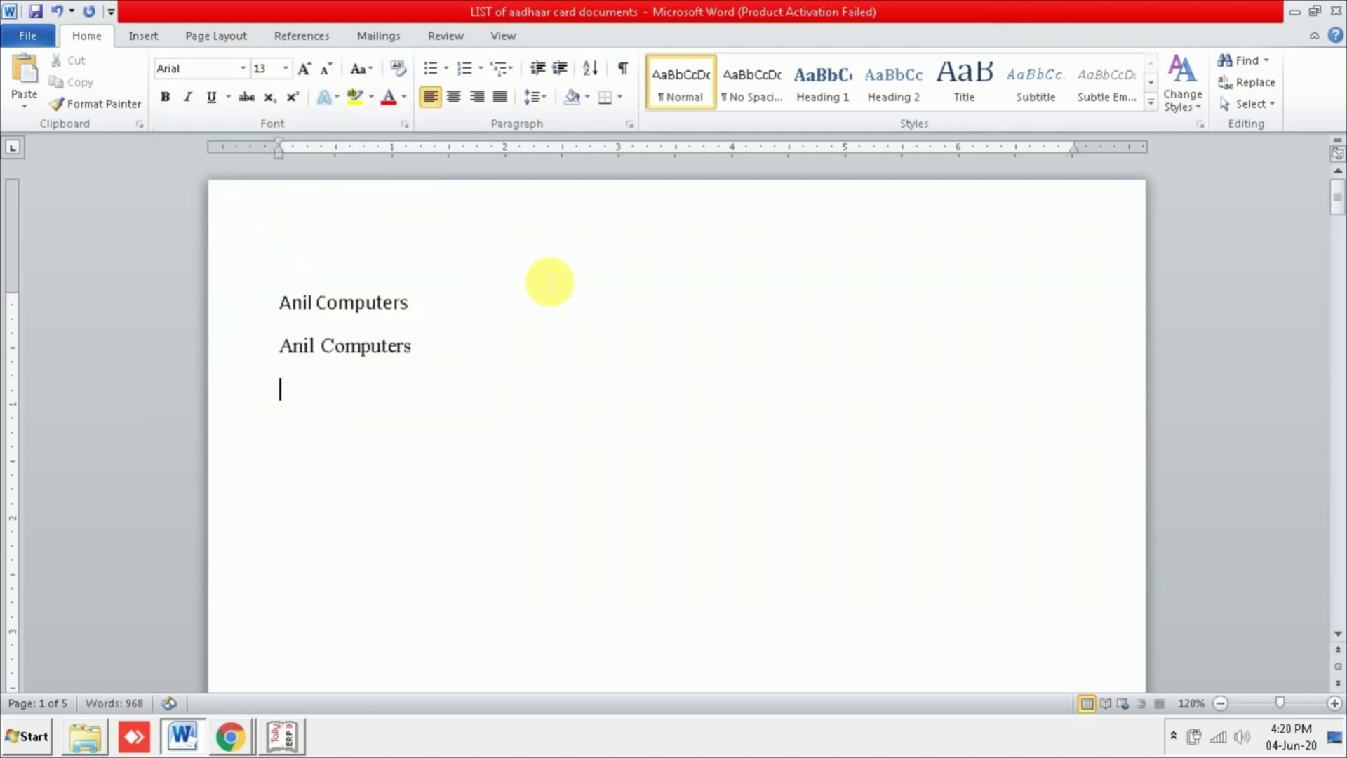
text(Anil C)
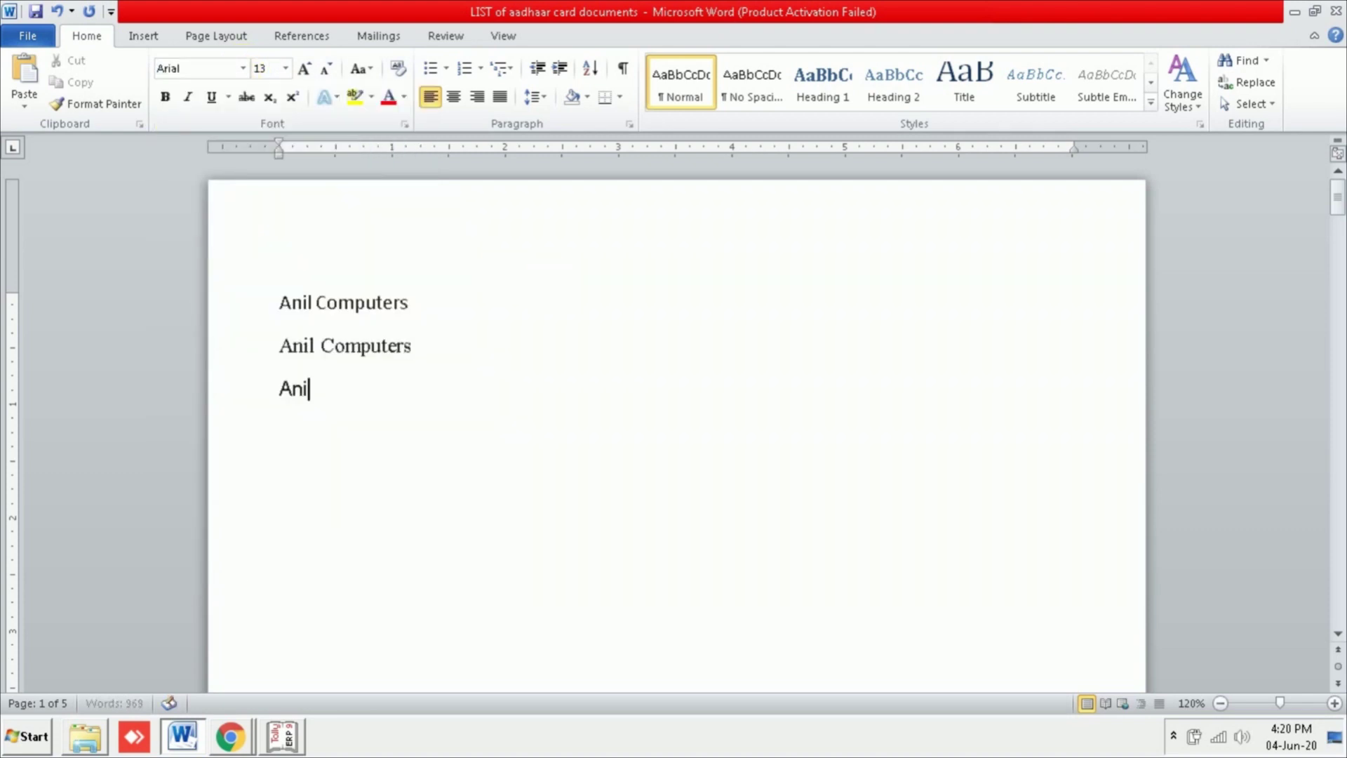
text(omputers)
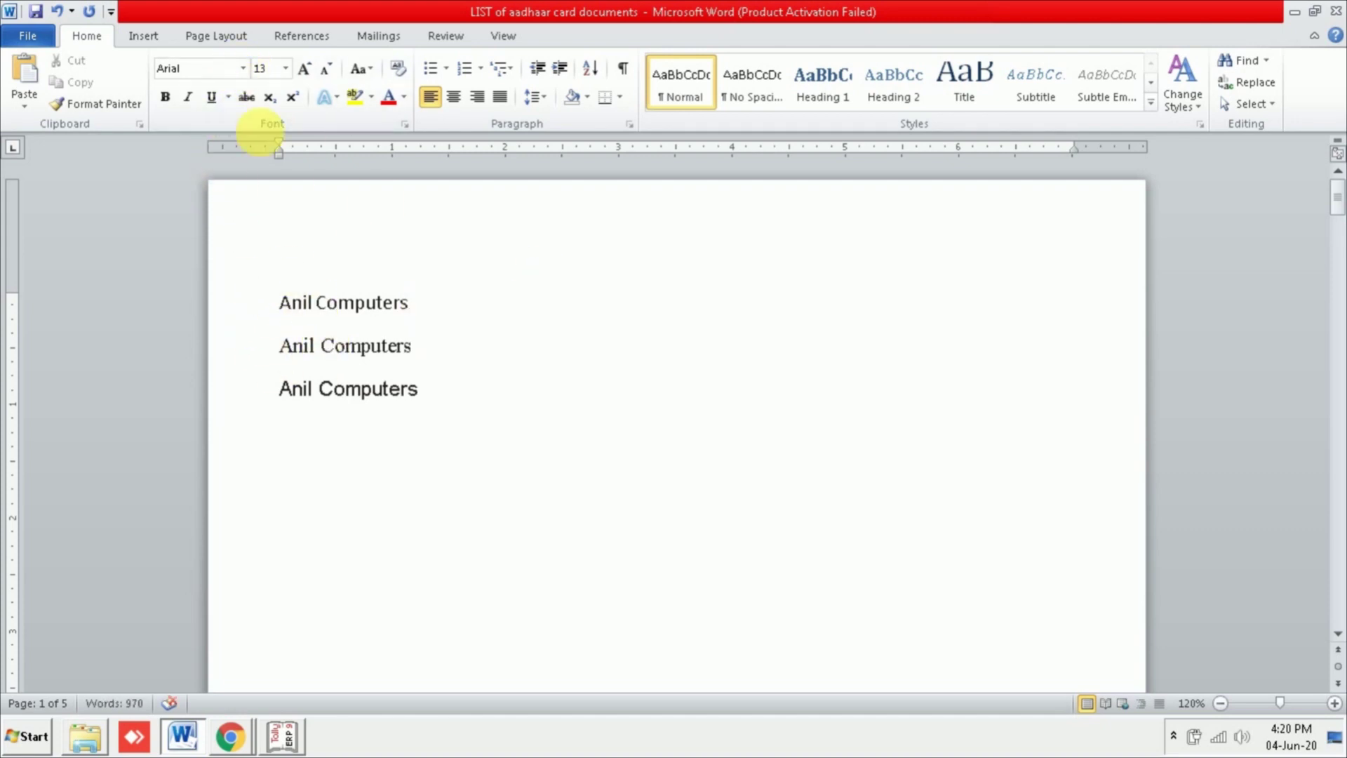
click(243, 70)
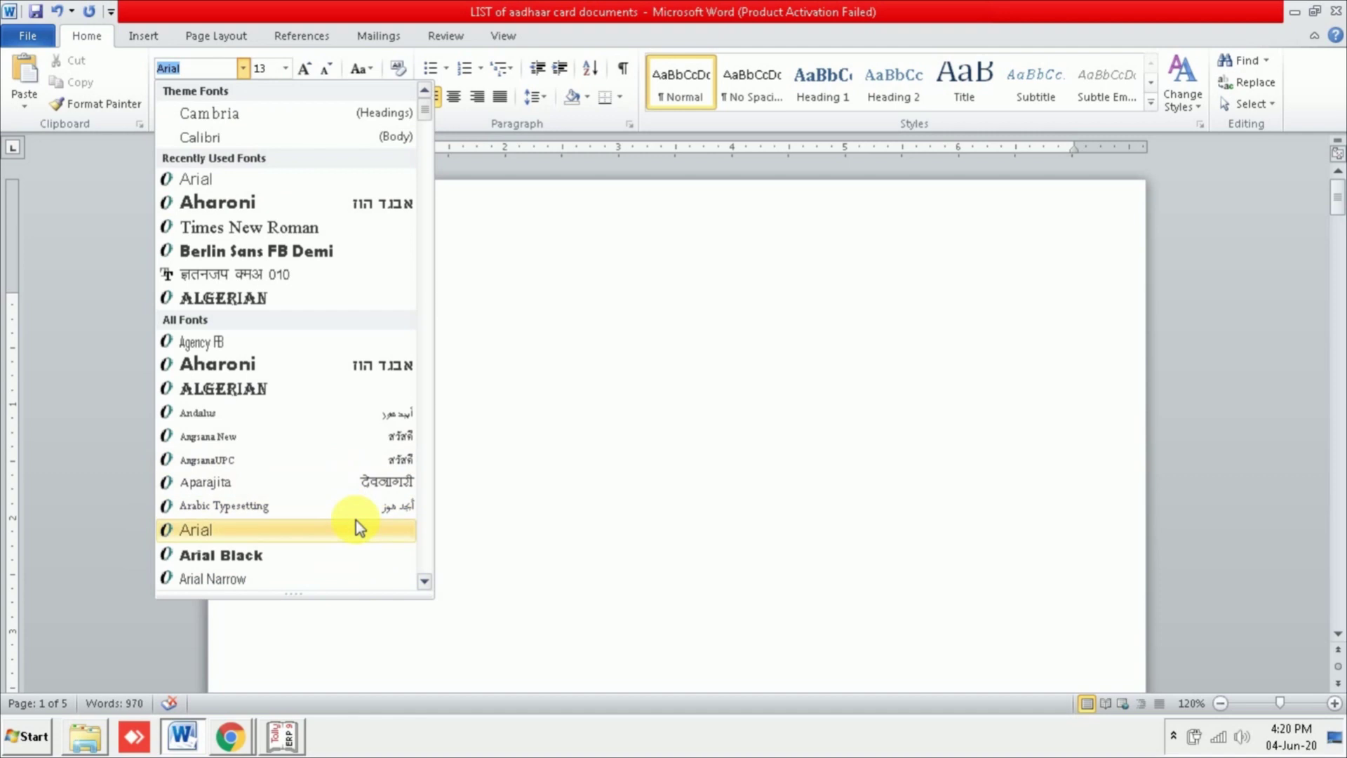
click(423, 581)
click(423, 581)
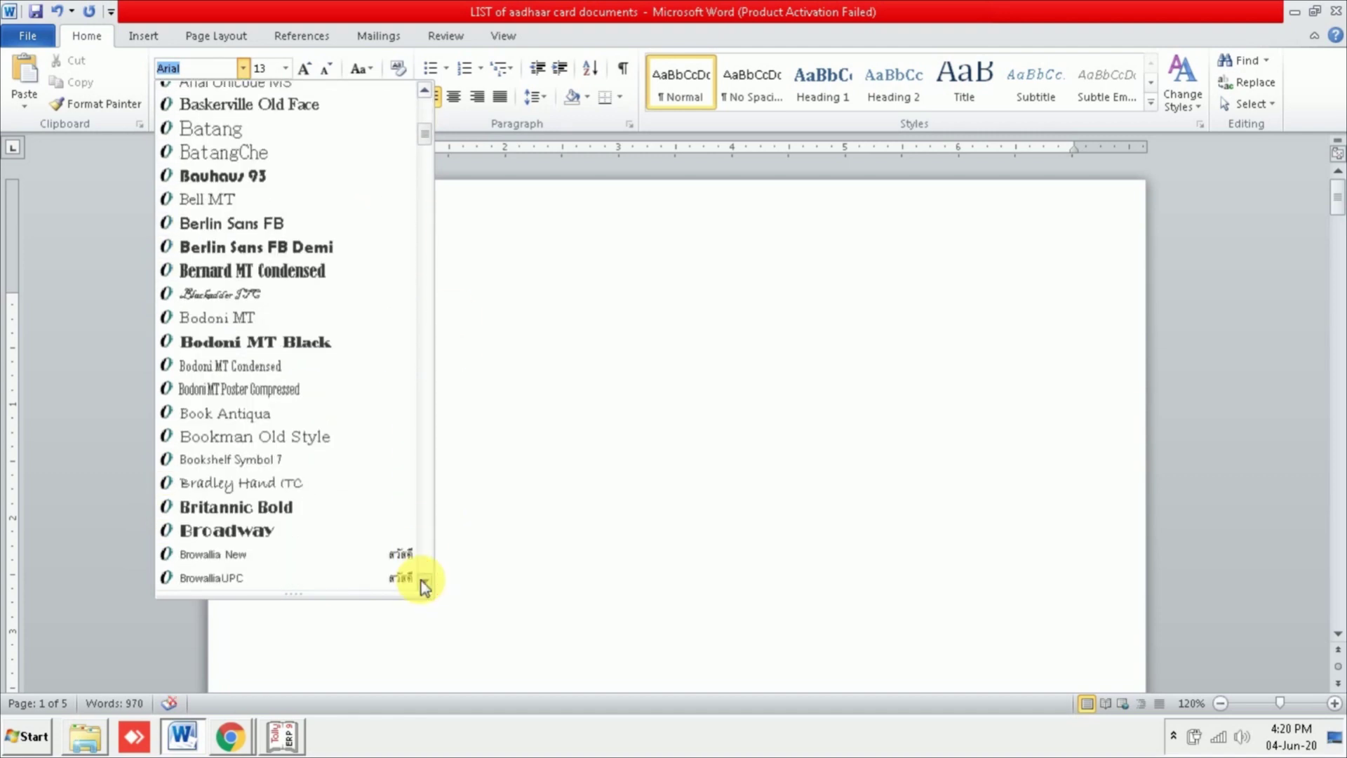
click(424, 581)
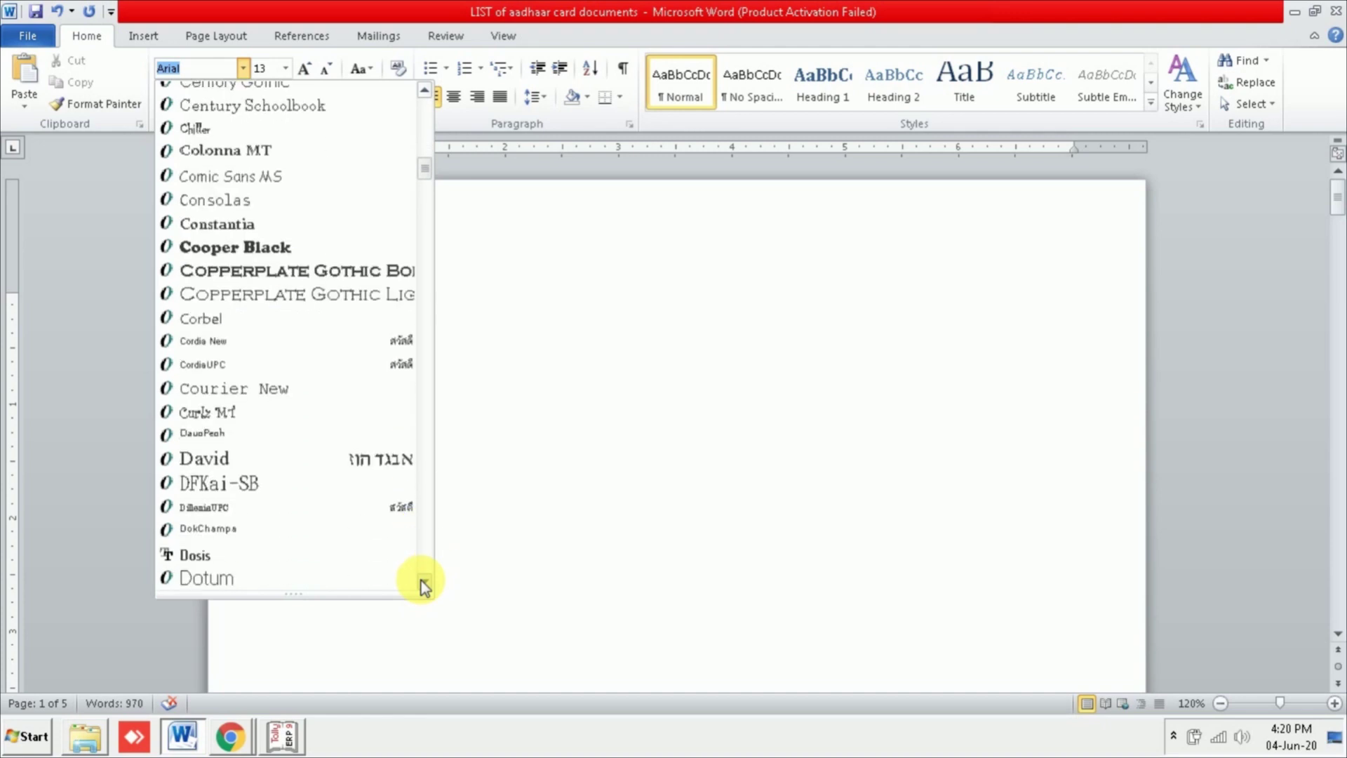
click(423, 580)
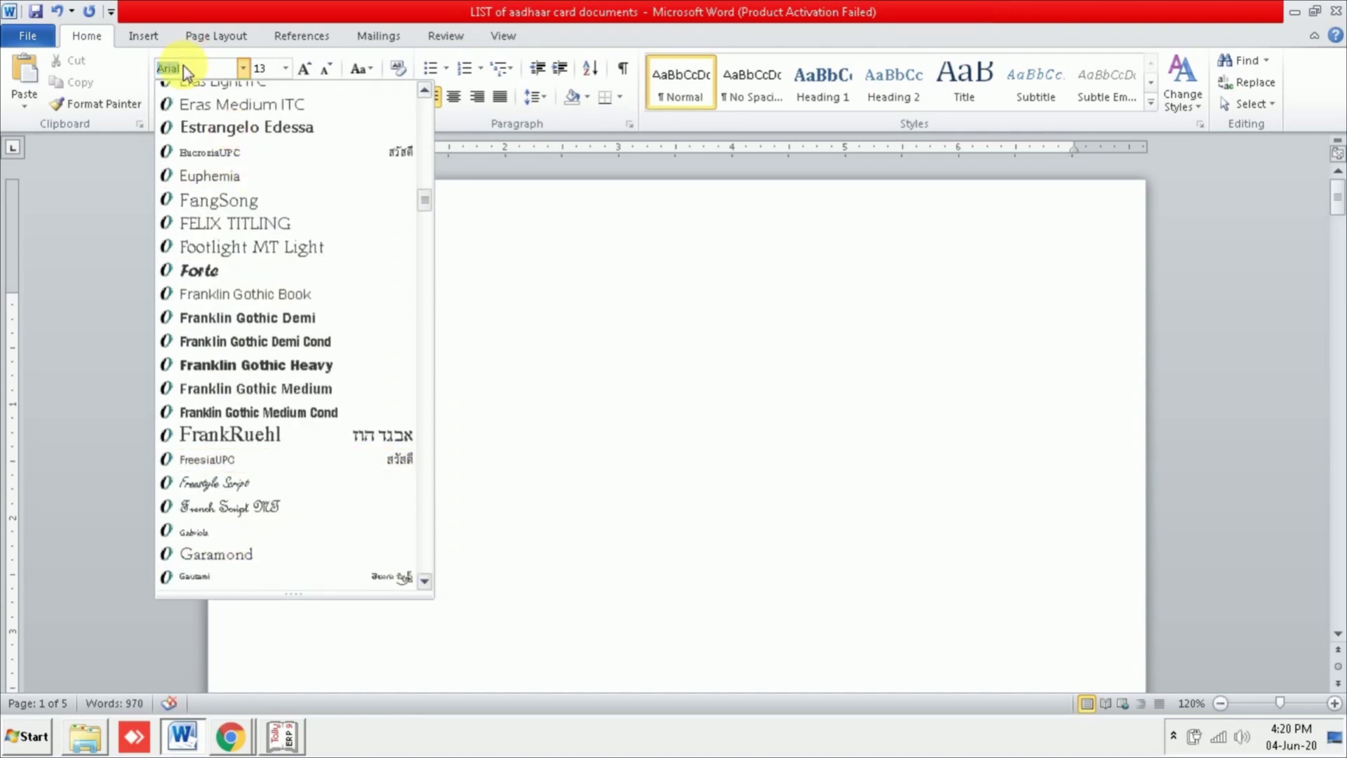
click(425, 91)
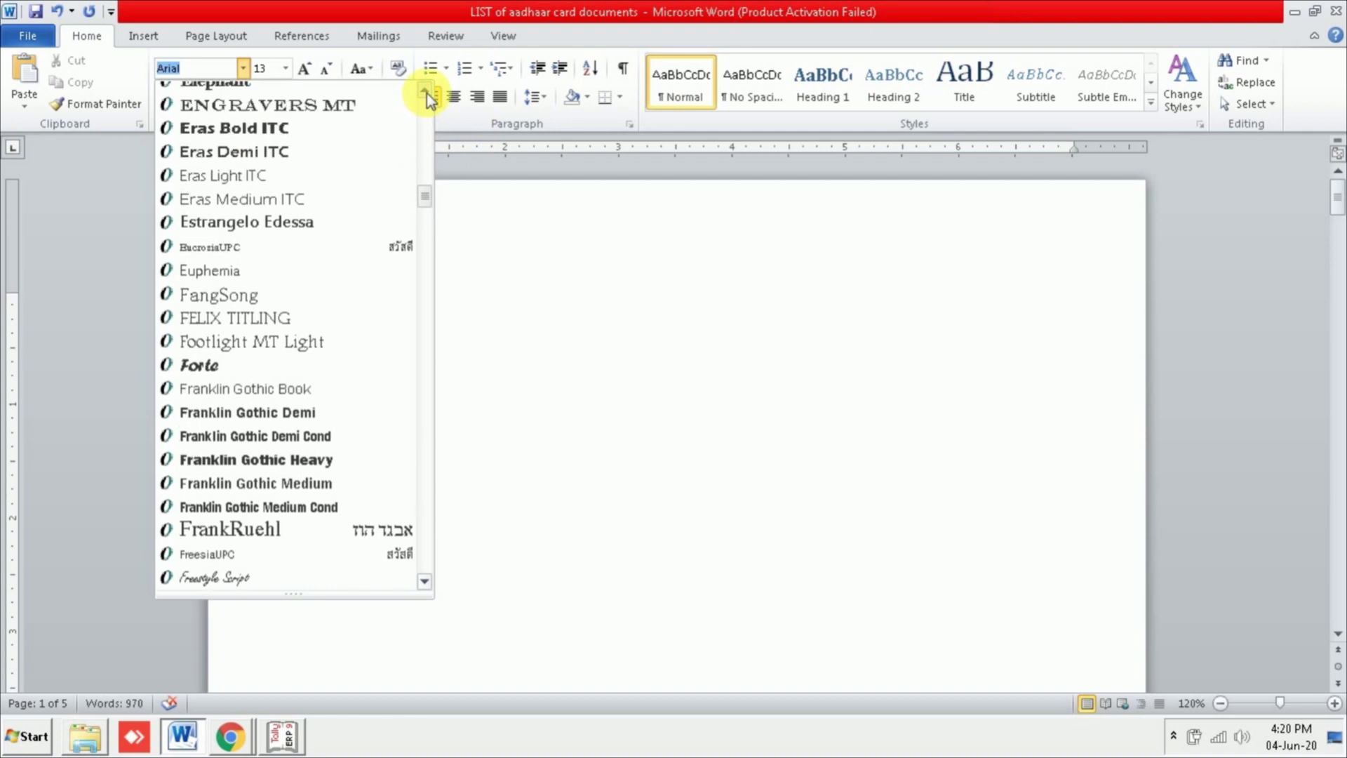
drag(428, 200, 424, 111)
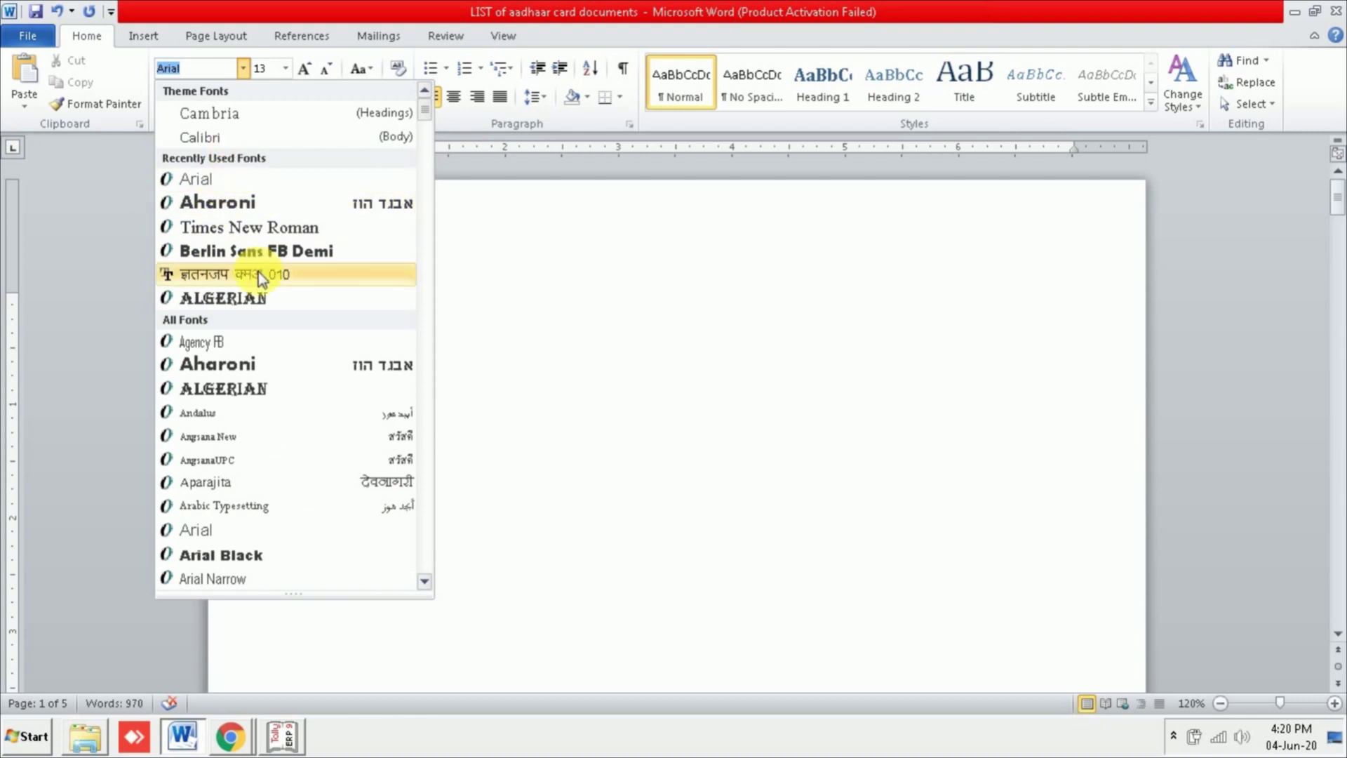
click(633, 333)
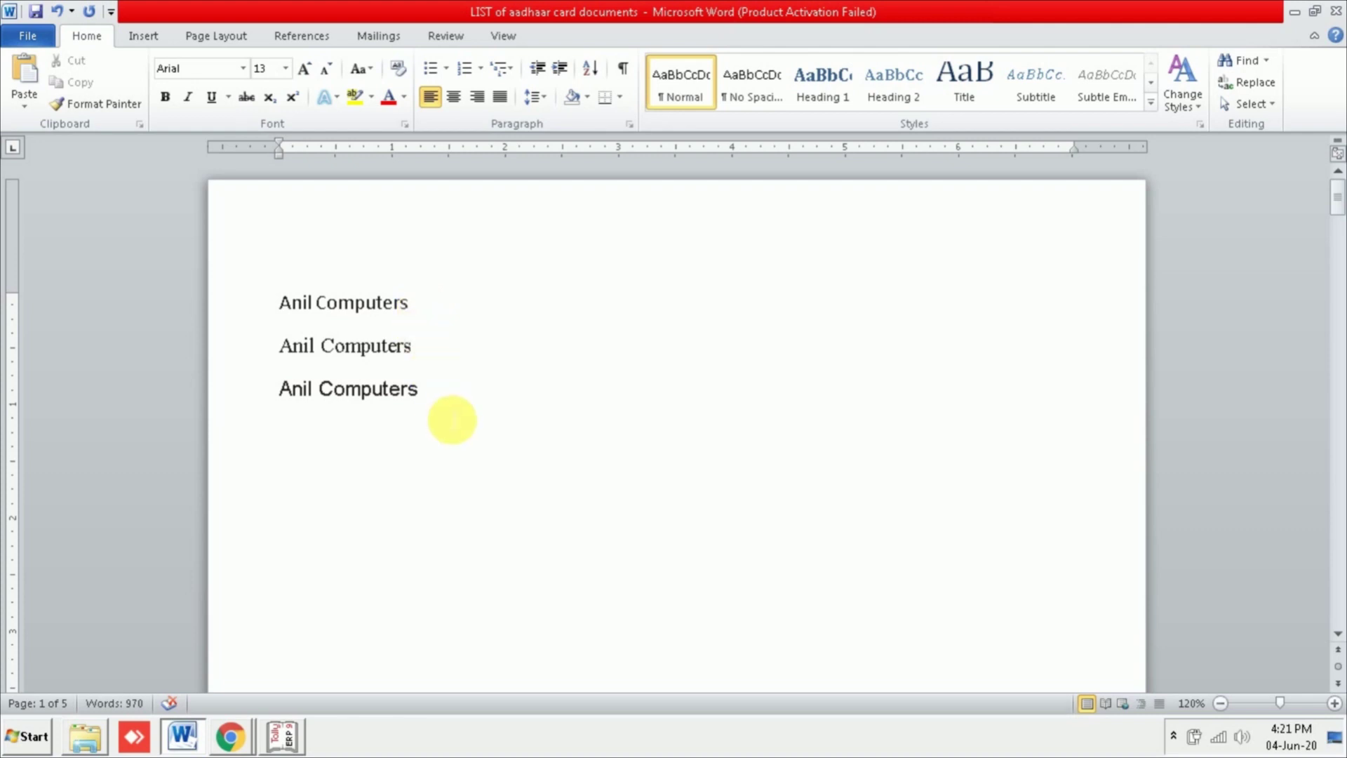
Step: Move to the LIST A. POI Documents heading on page 2 and toggle Bold on it
key(Down)
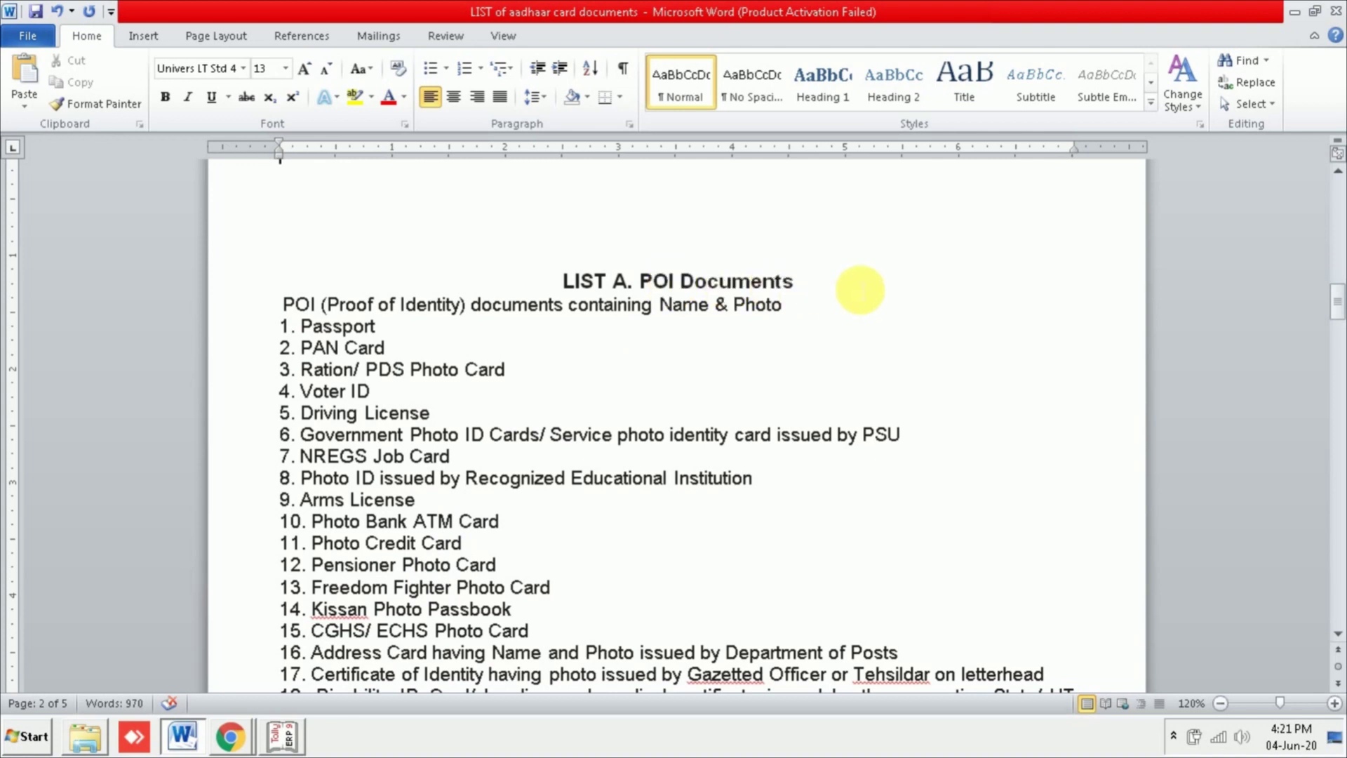
drag(799, 282, 547, 278)
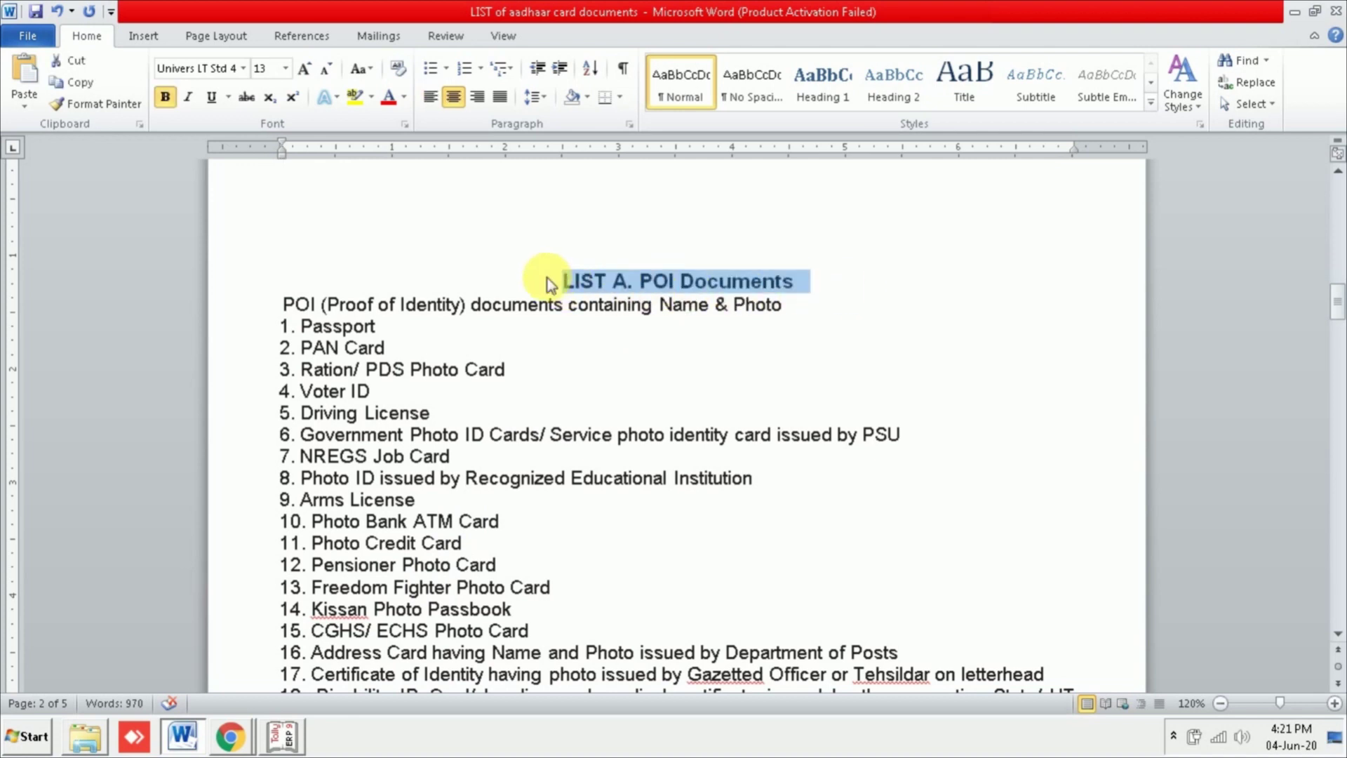
click(163, 104)
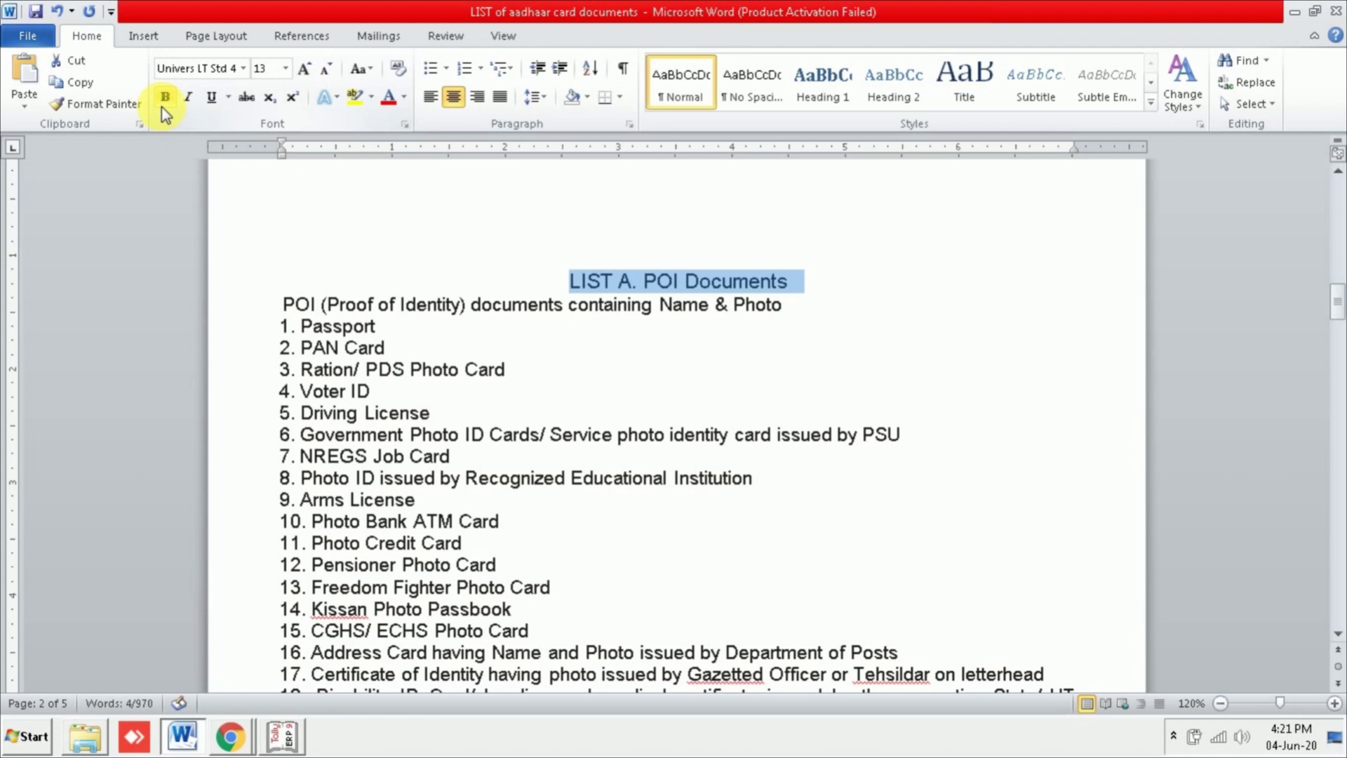
click(163, 104)
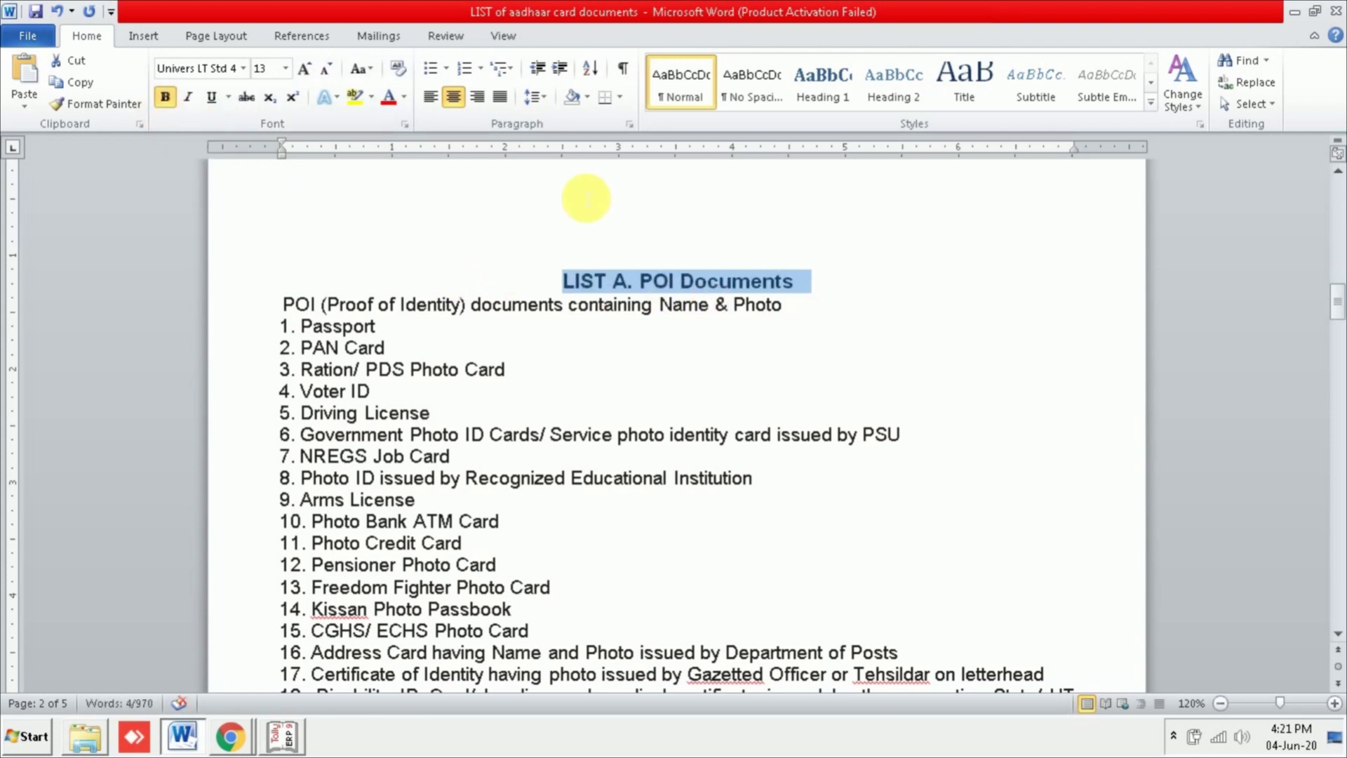
click(165, 96)
click(658, 353)
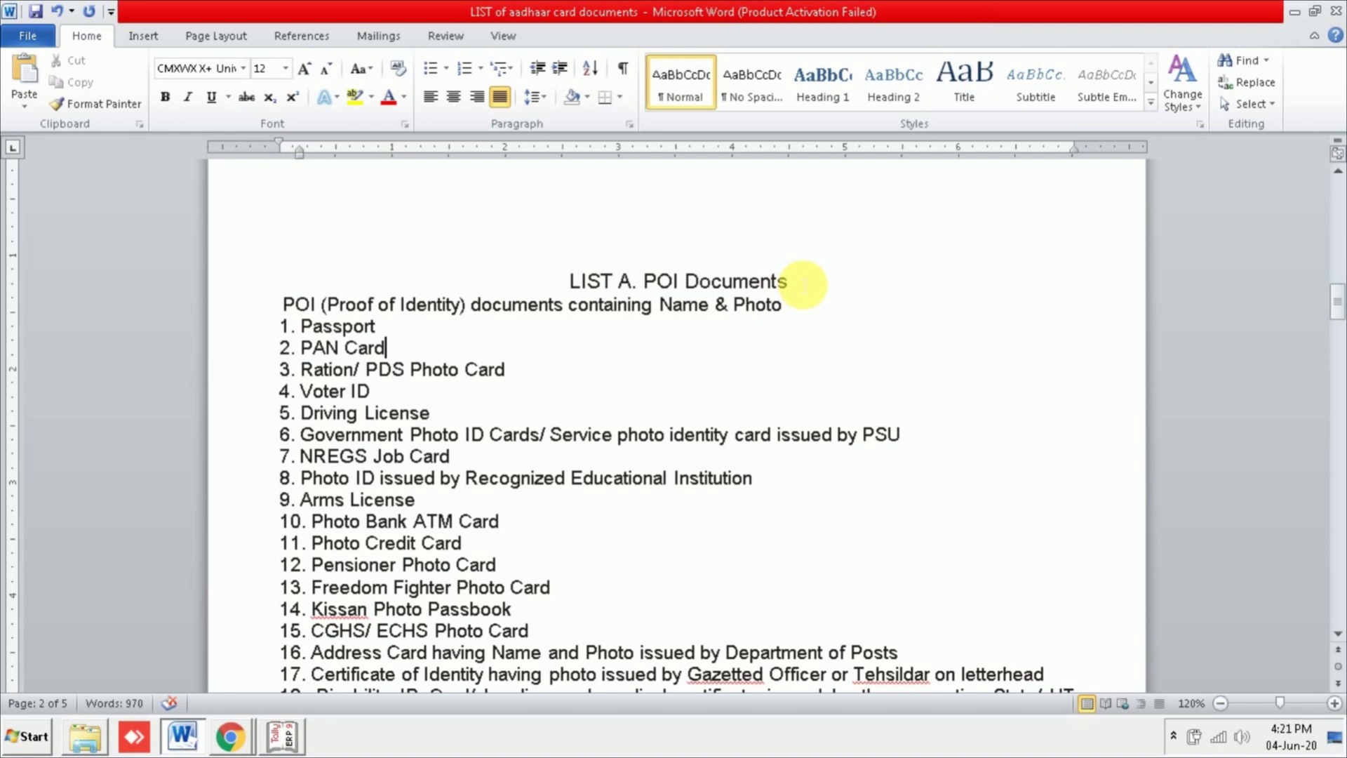
Step: Make the LIST A. POI Documents heading bold, italic and underlined, then show underline styles
drag(803, 284, 556, 280)
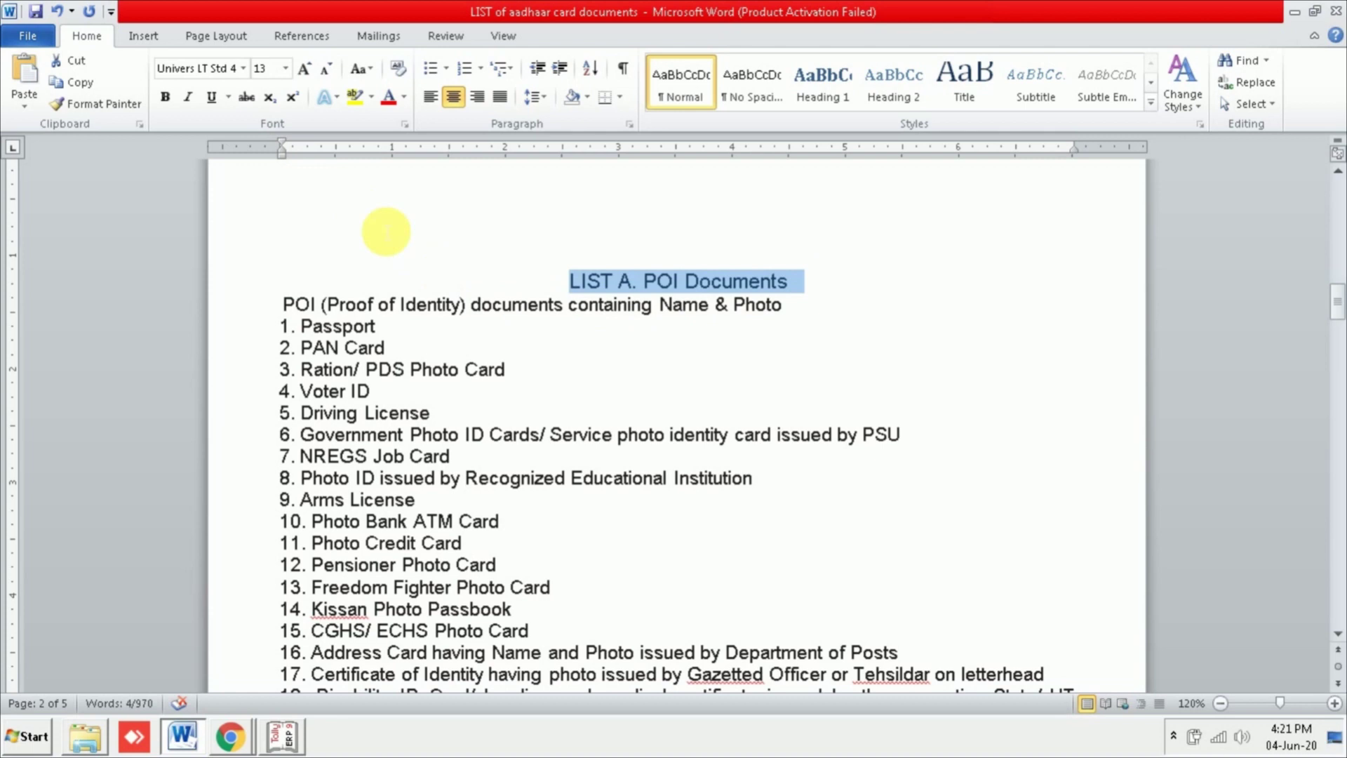
click(166, 98)
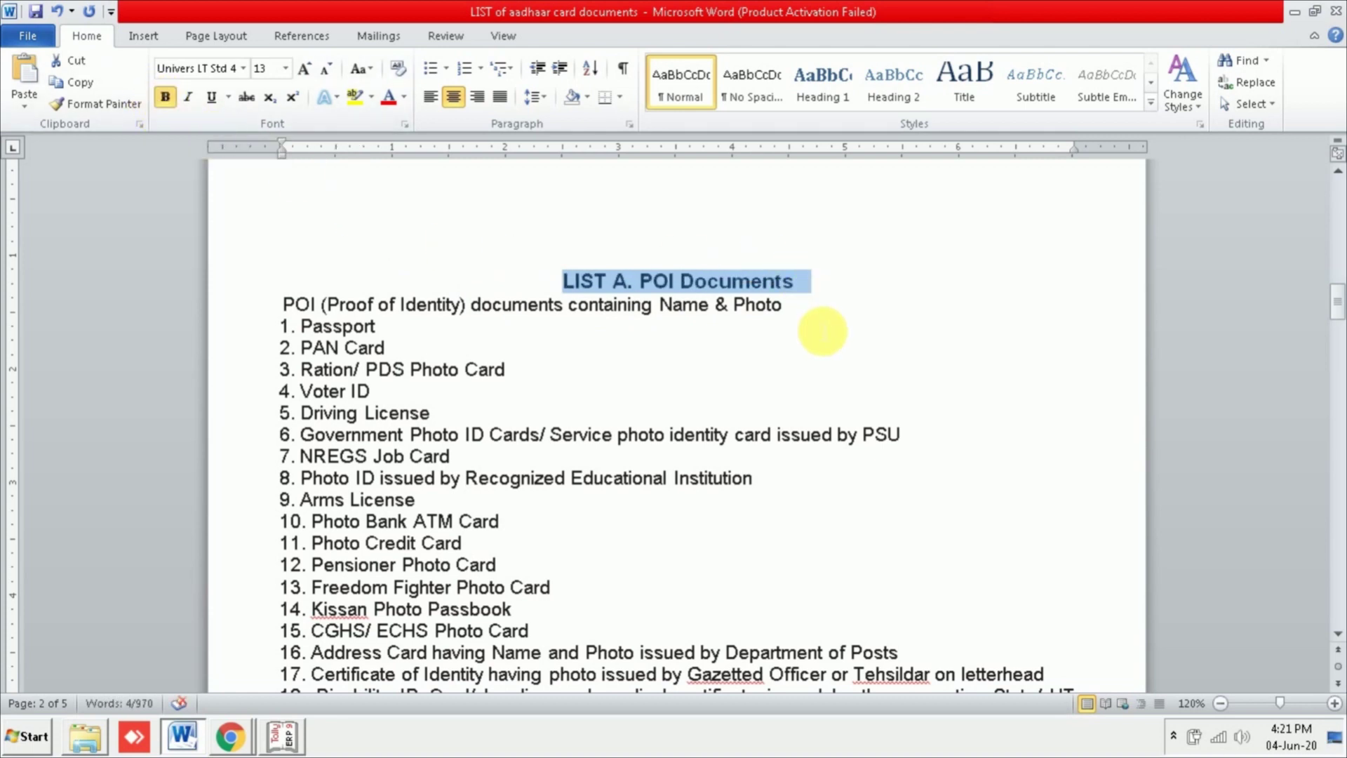
click(187, 101)
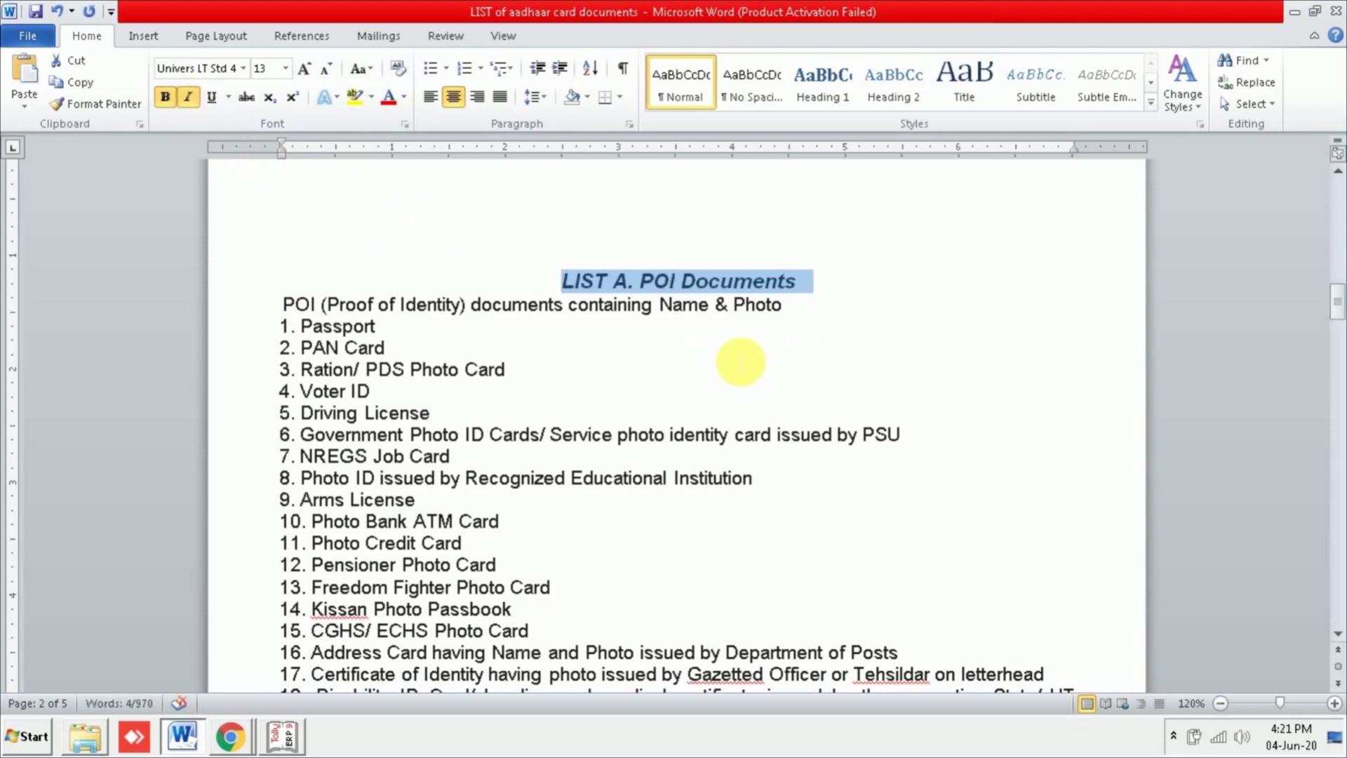
click(752, 360)
drag(802, 280, 529, 280)
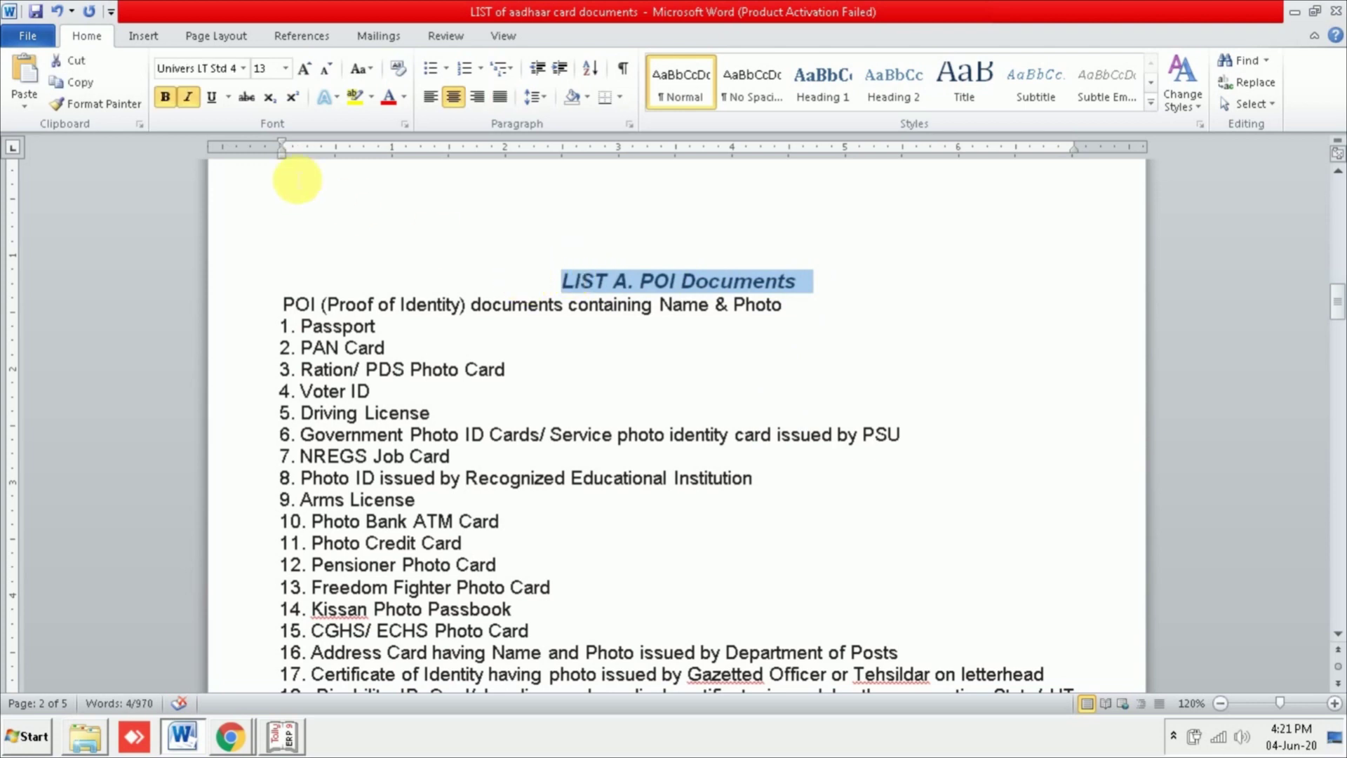
click(210, 97)
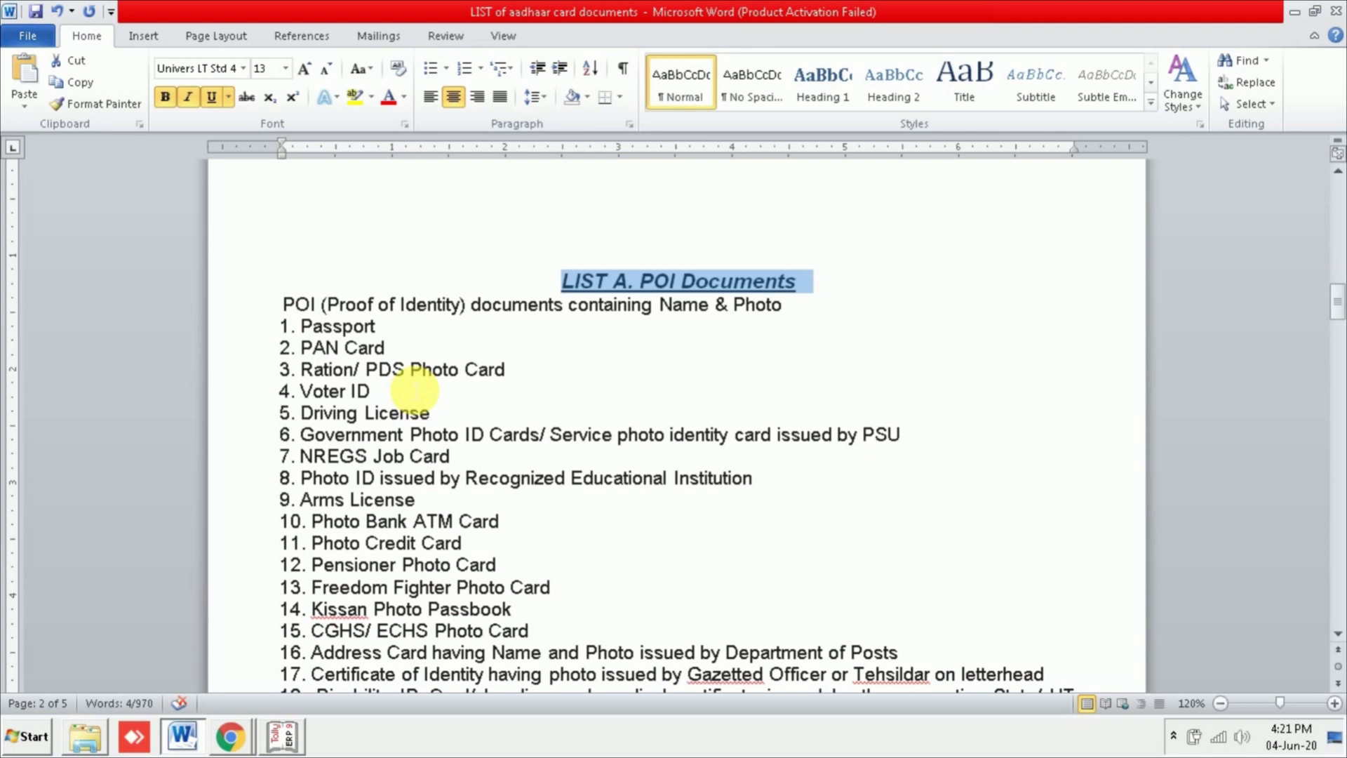
click(212, 102)
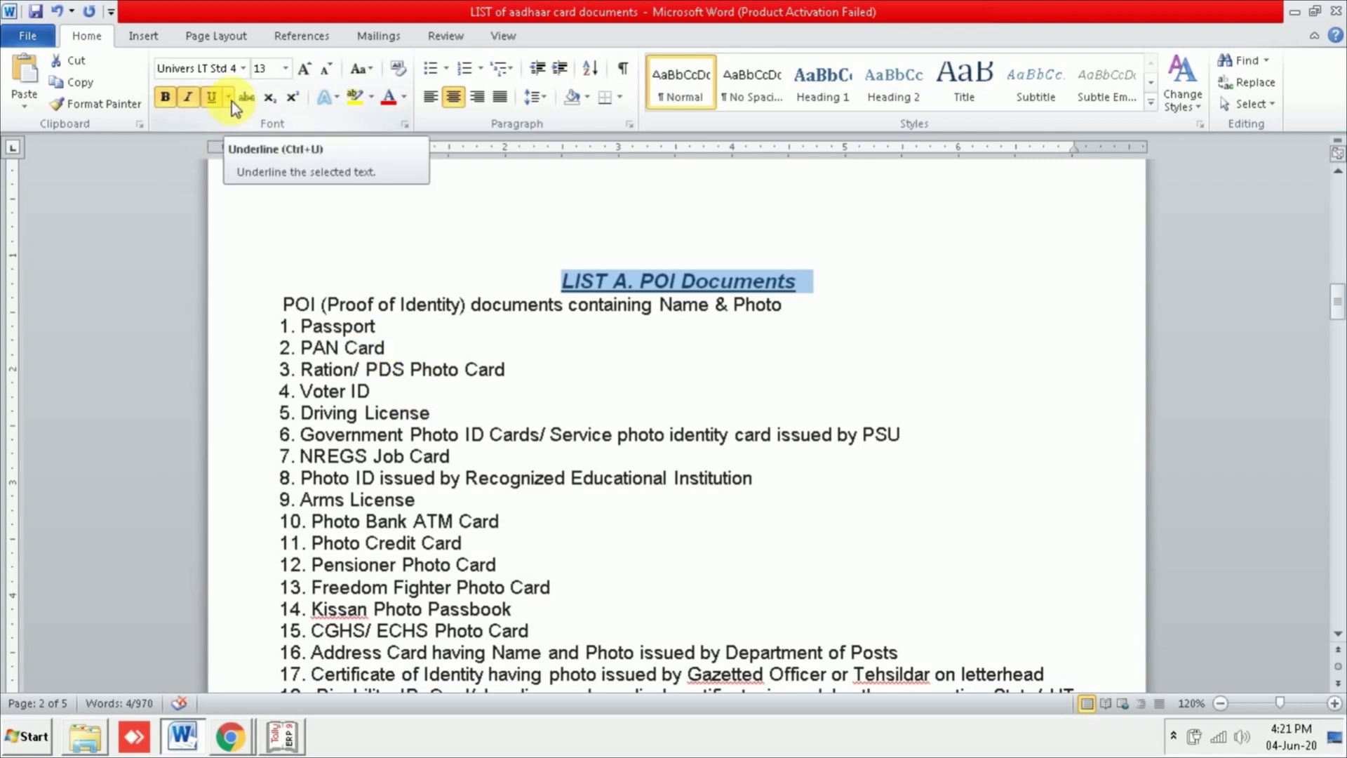
click(232, 101)
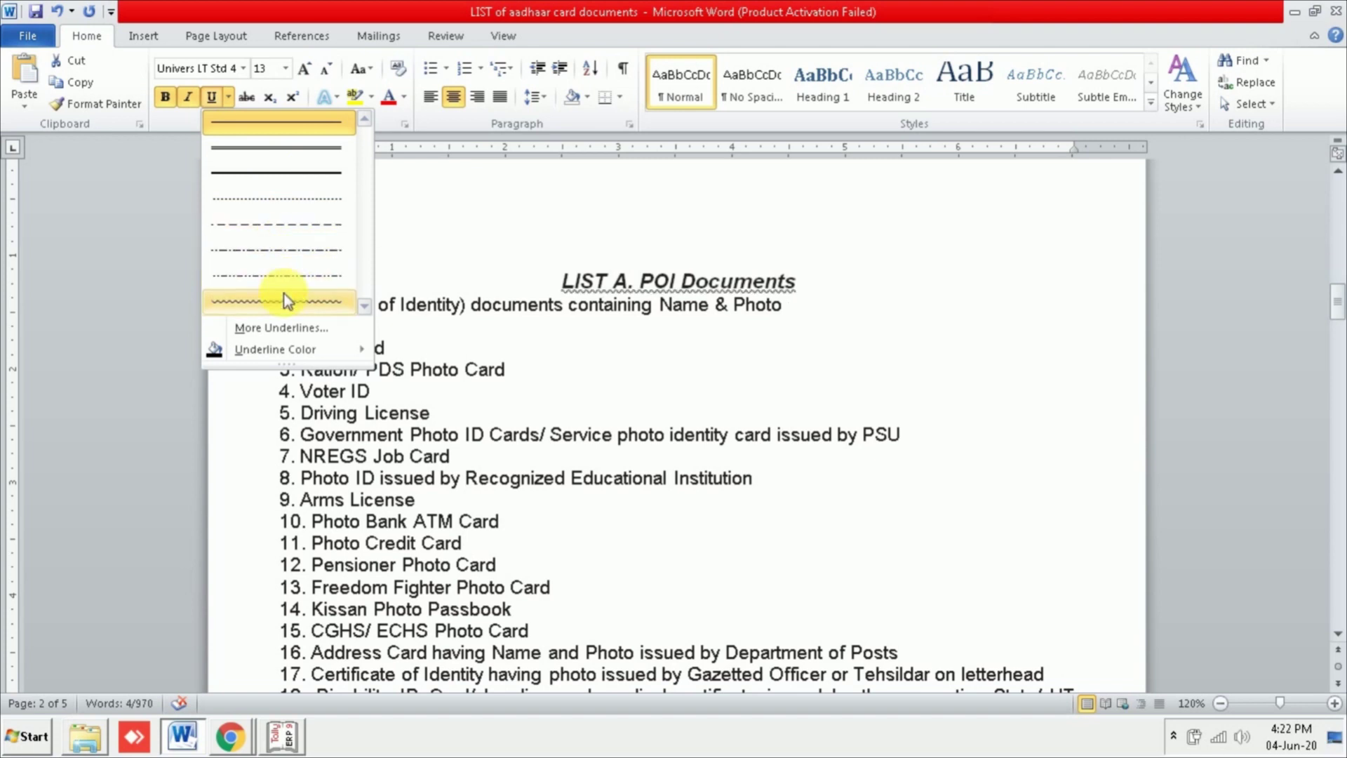
Step: Recolour the heading's underline using a swatch from Underline Color
click(277, 157)
click(806, 322)
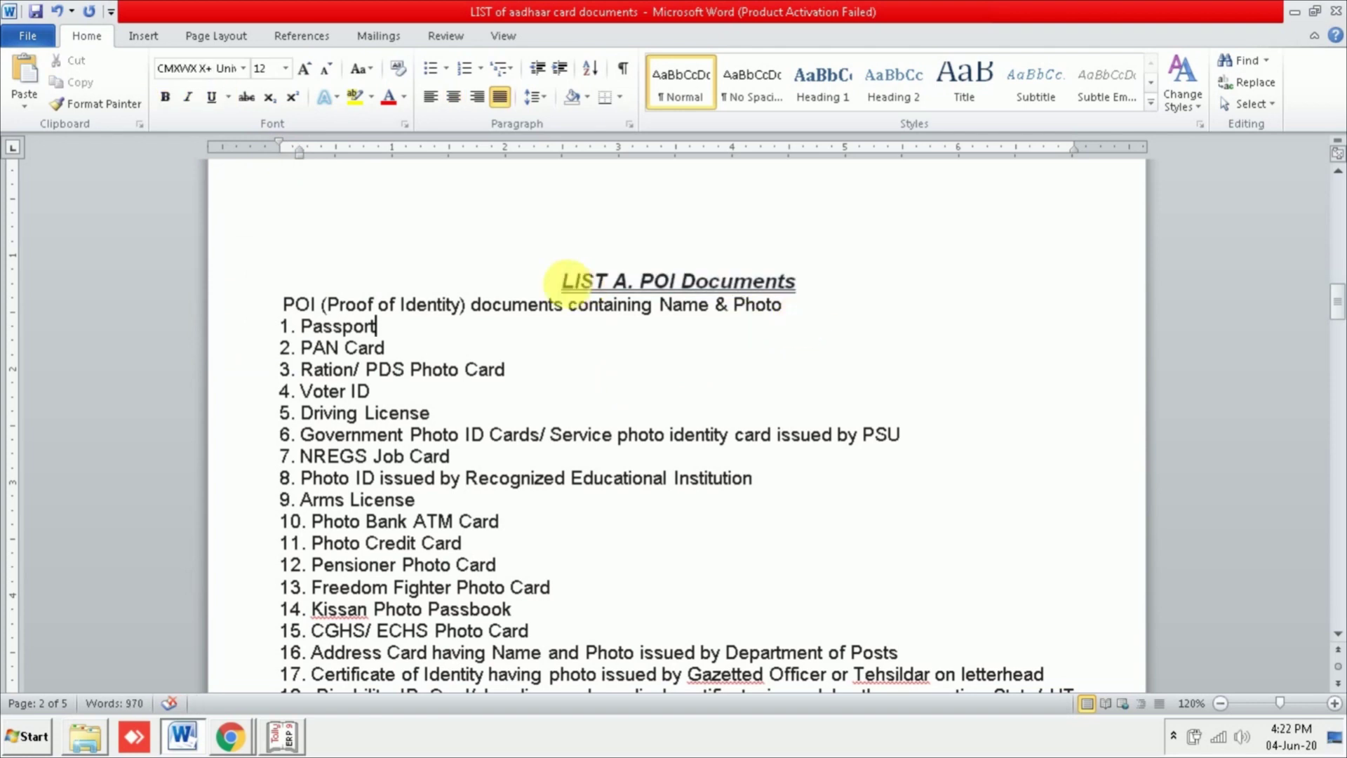
drag(810, 280, 526, 279)
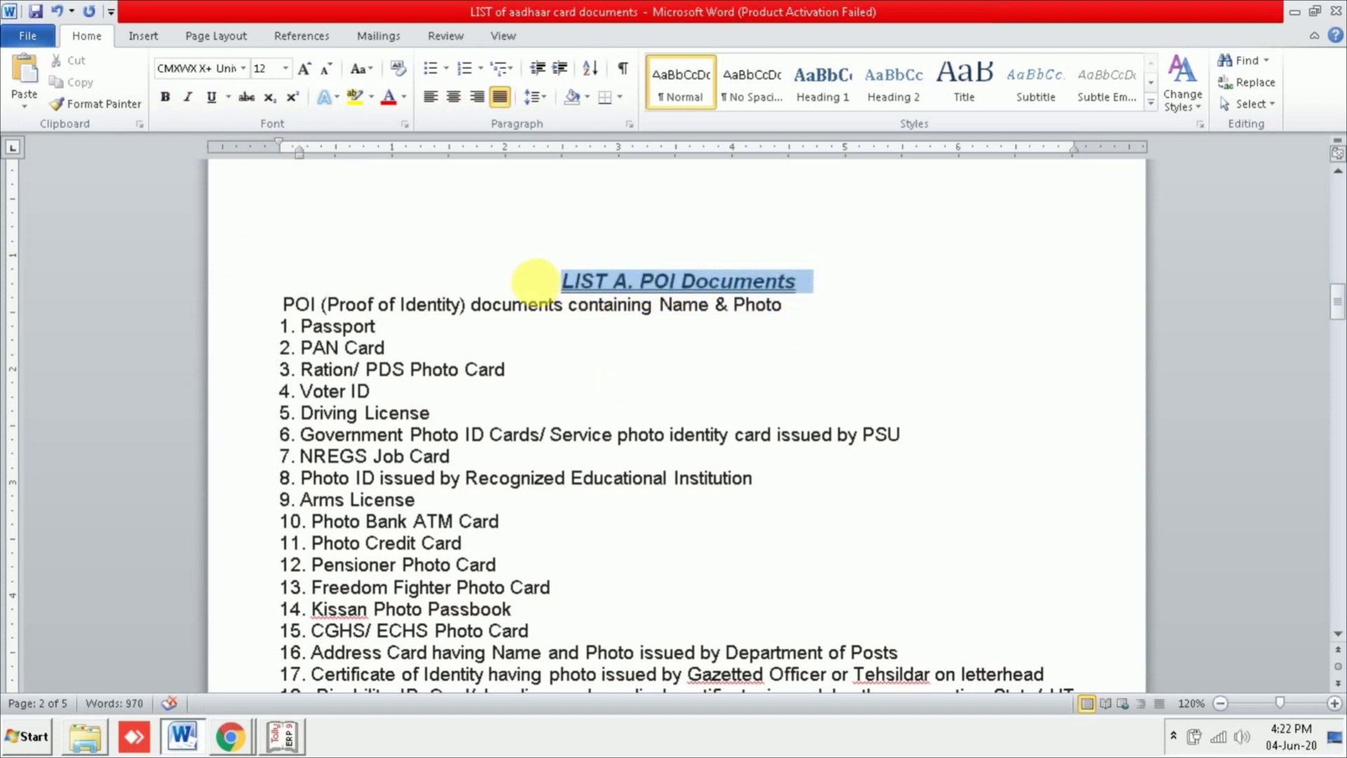
click(229, 100)
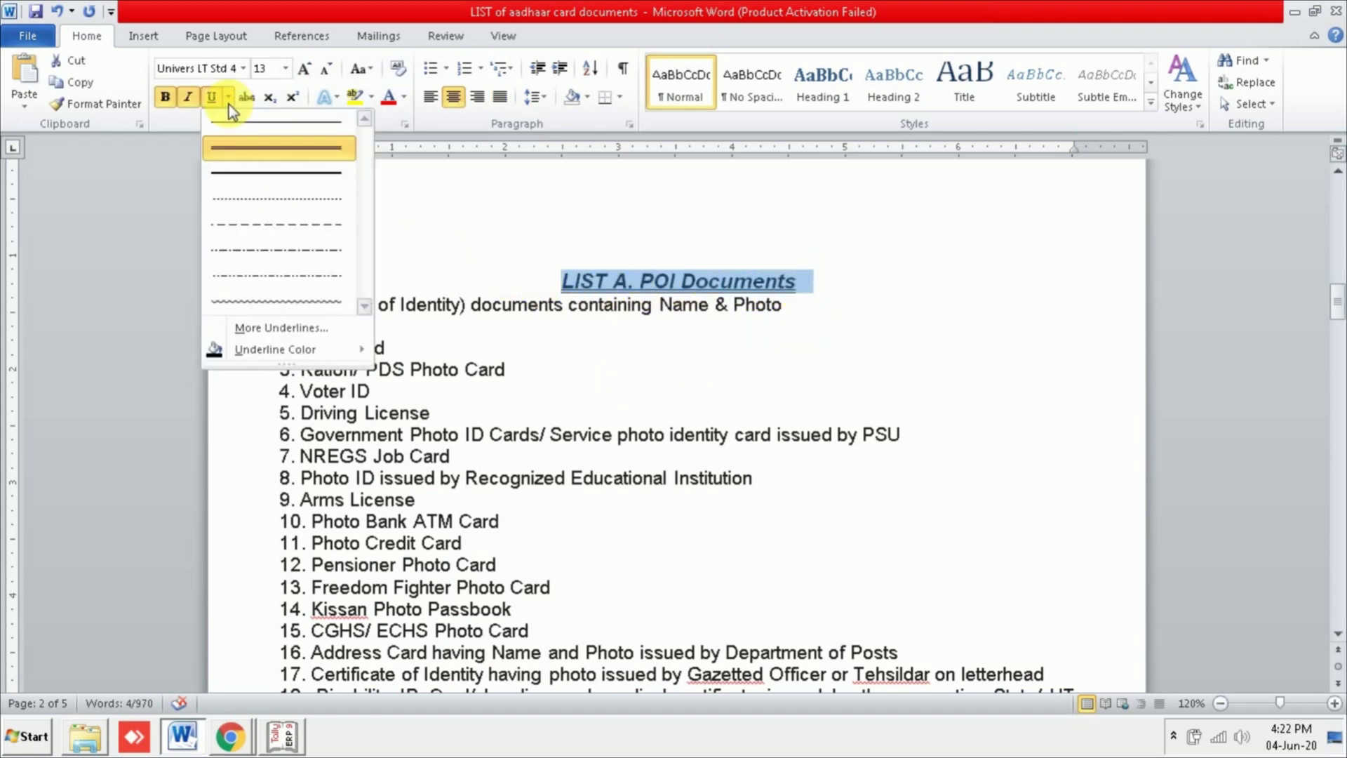
mouse_move(287, 348)
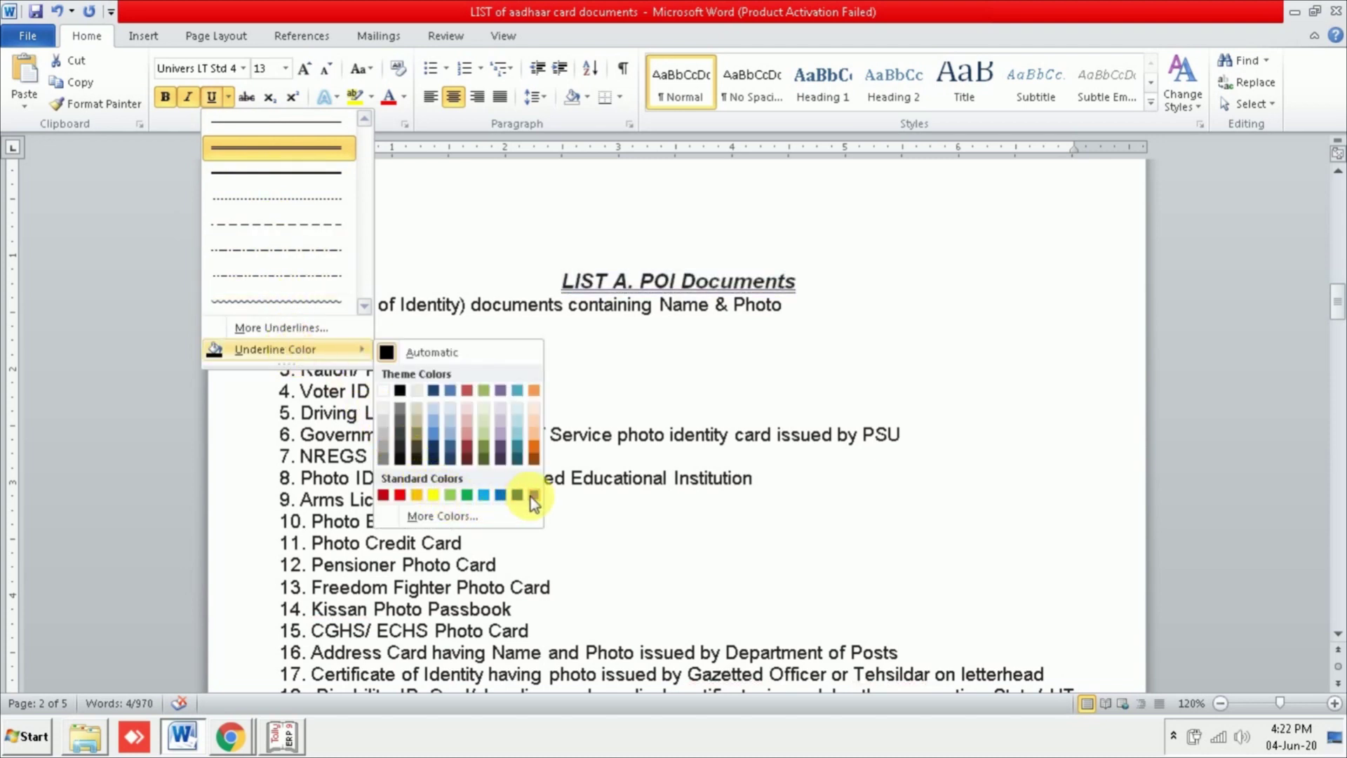
click(516, 495)
click(883, 292)
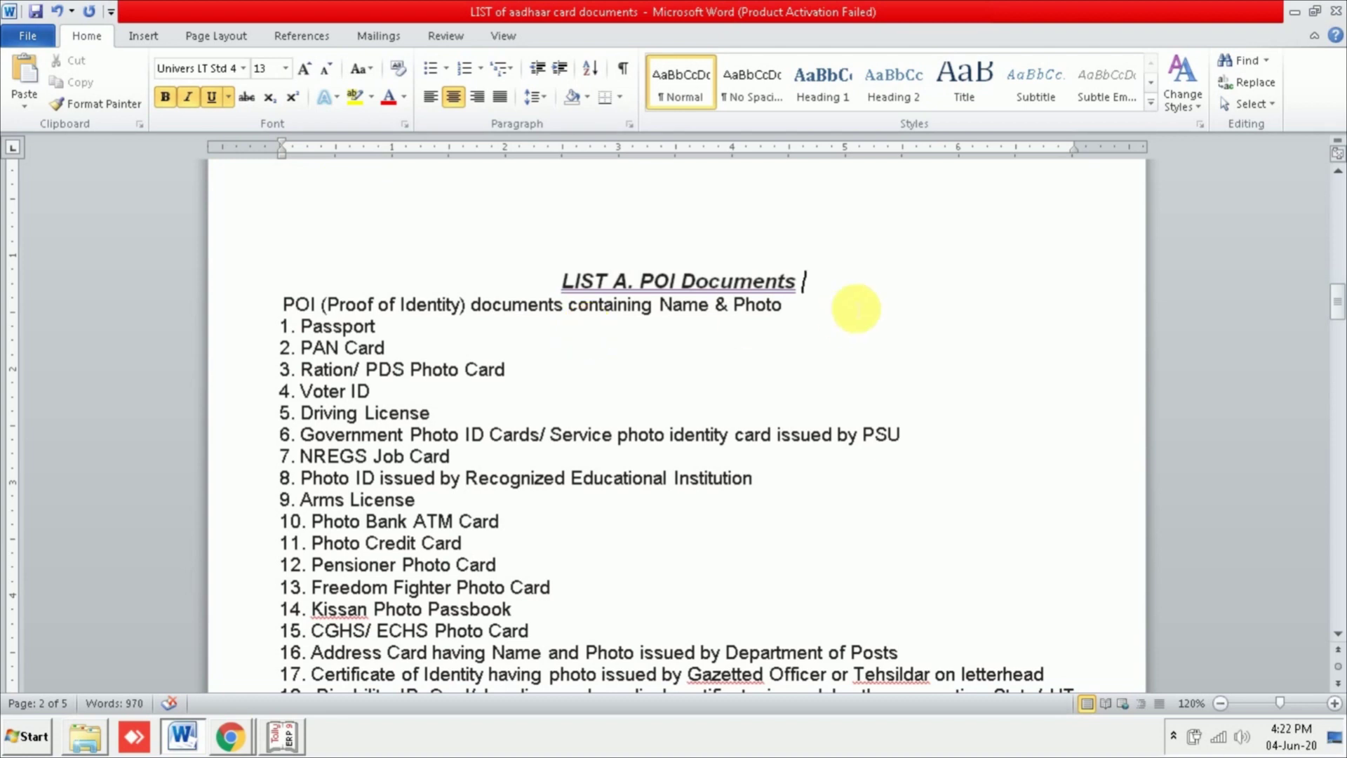
Step: Remove underline, italic and bold from the LIST A. POI Documents heading
drag(818, 280, 537, 278)
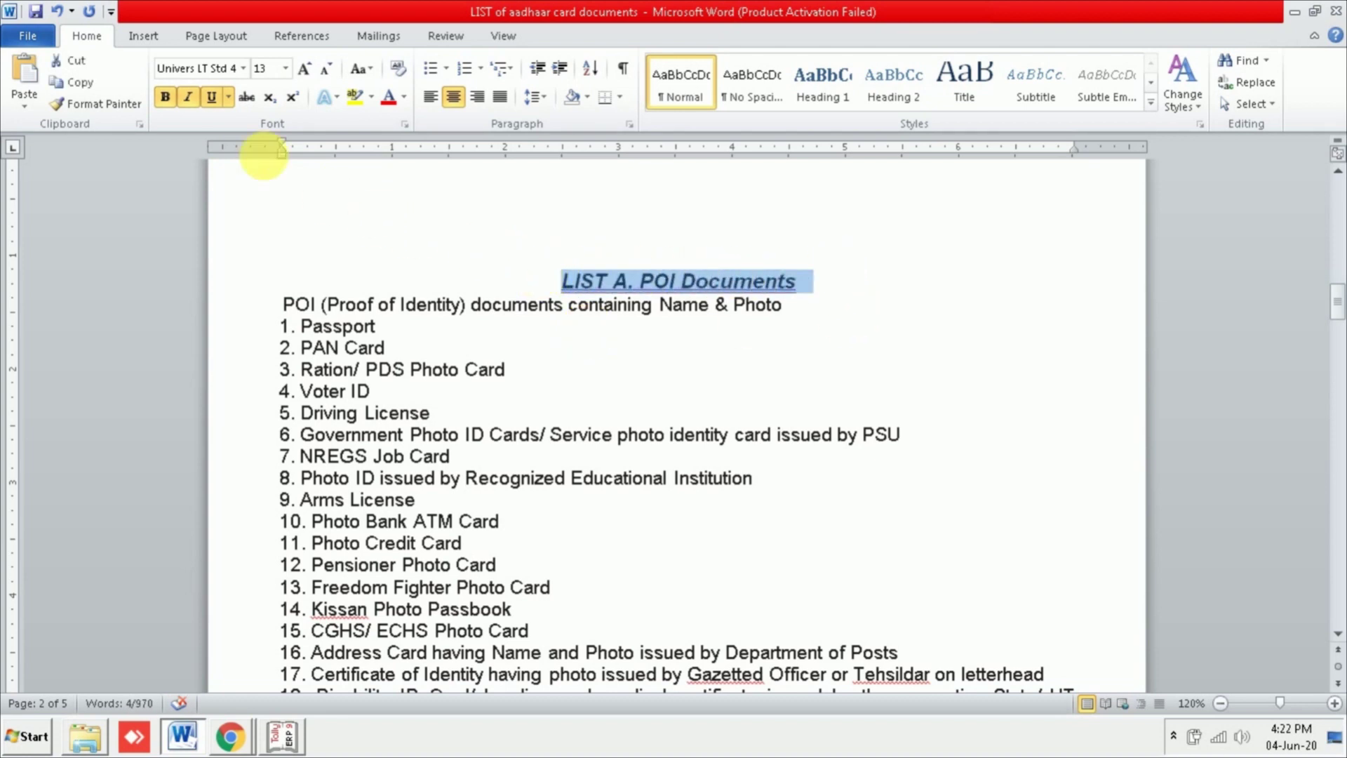
click(212, 98)
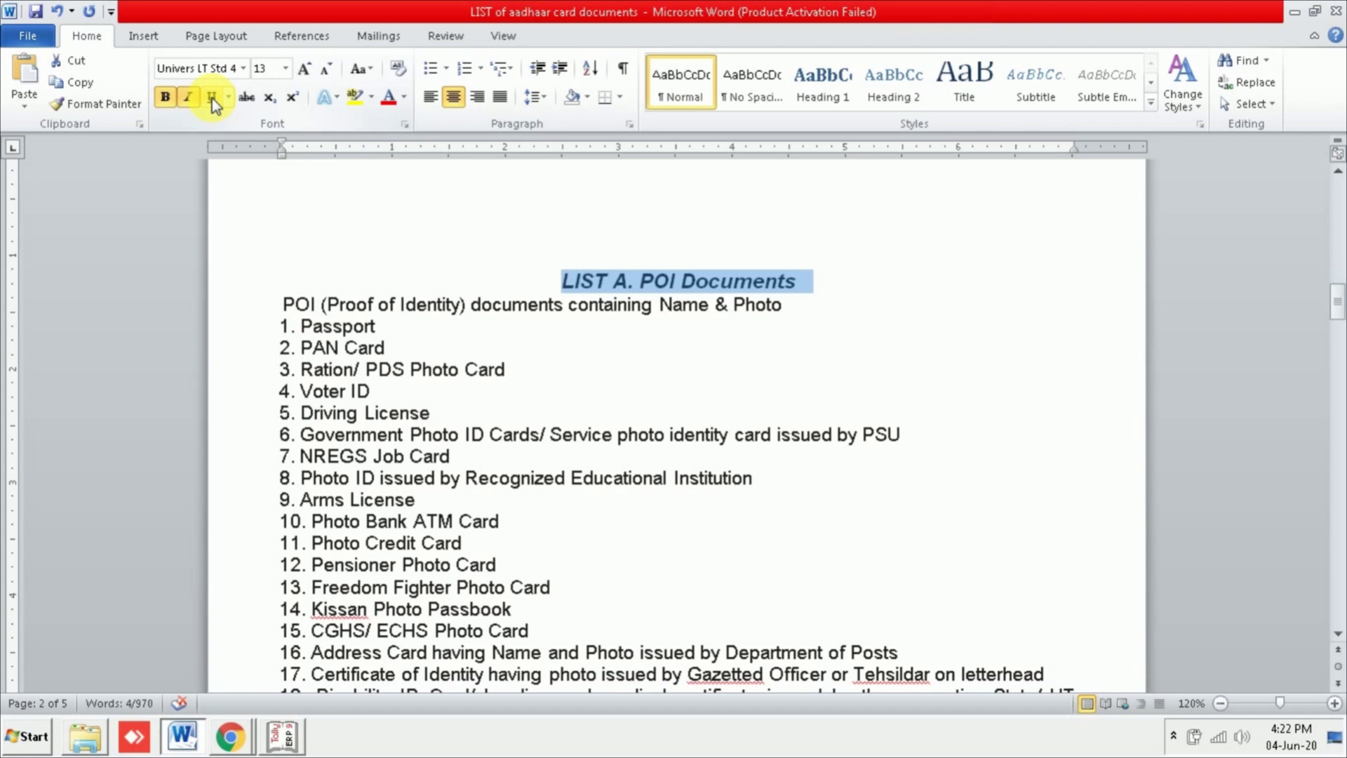
click(196, 103)
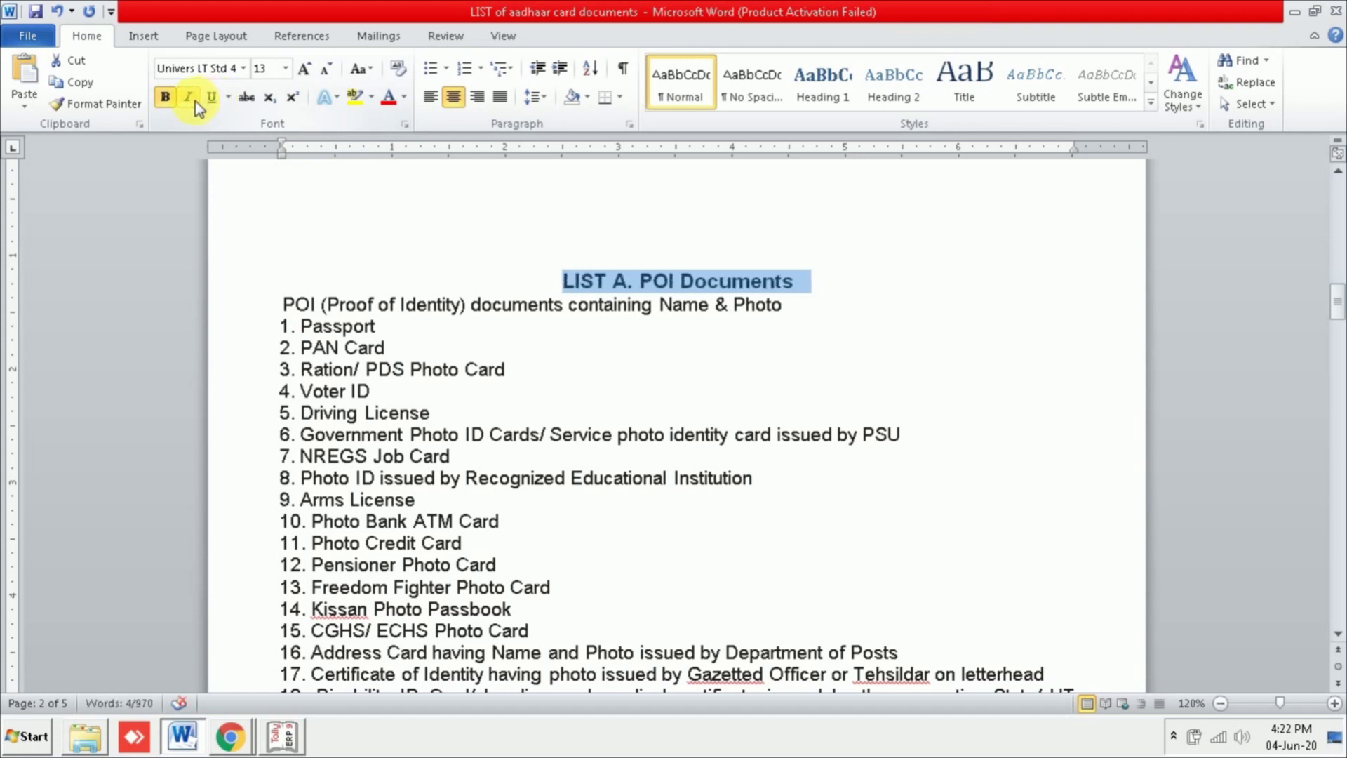
click(166, 98)
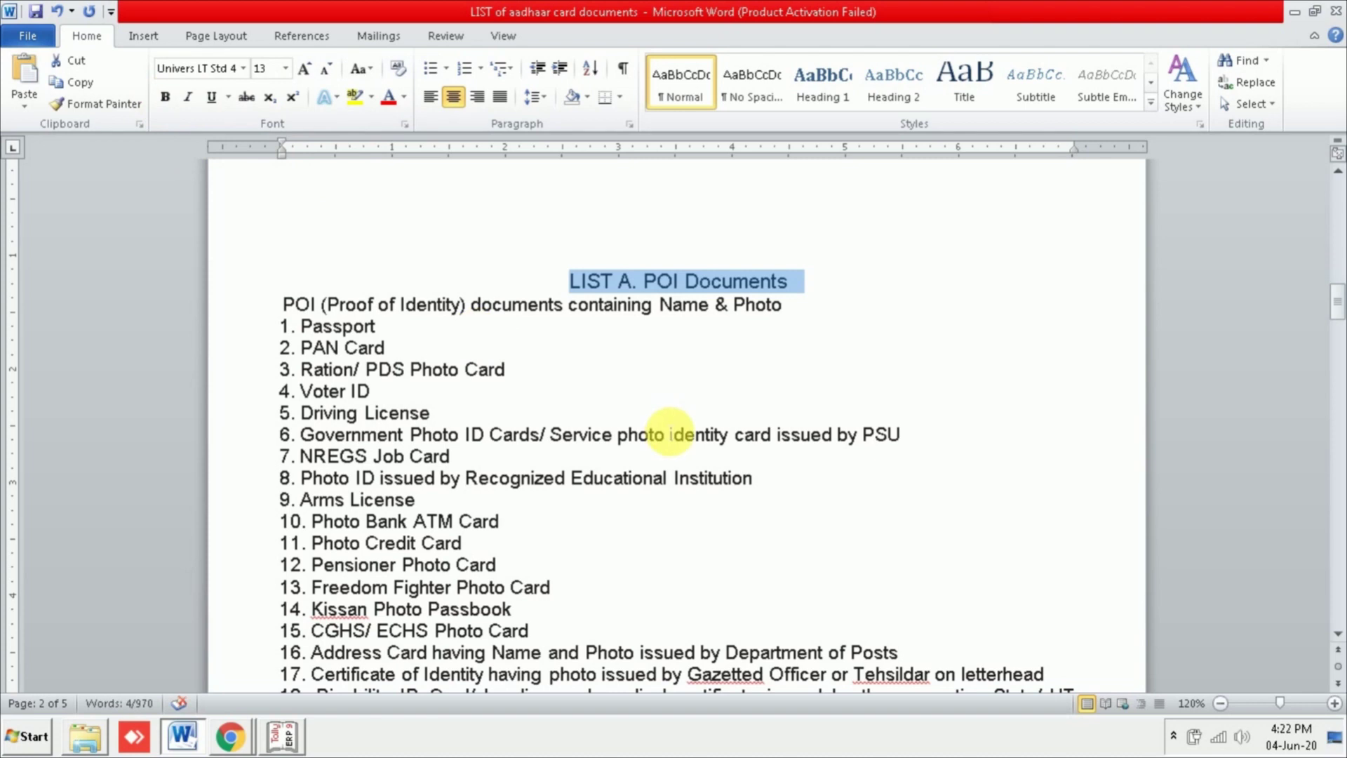
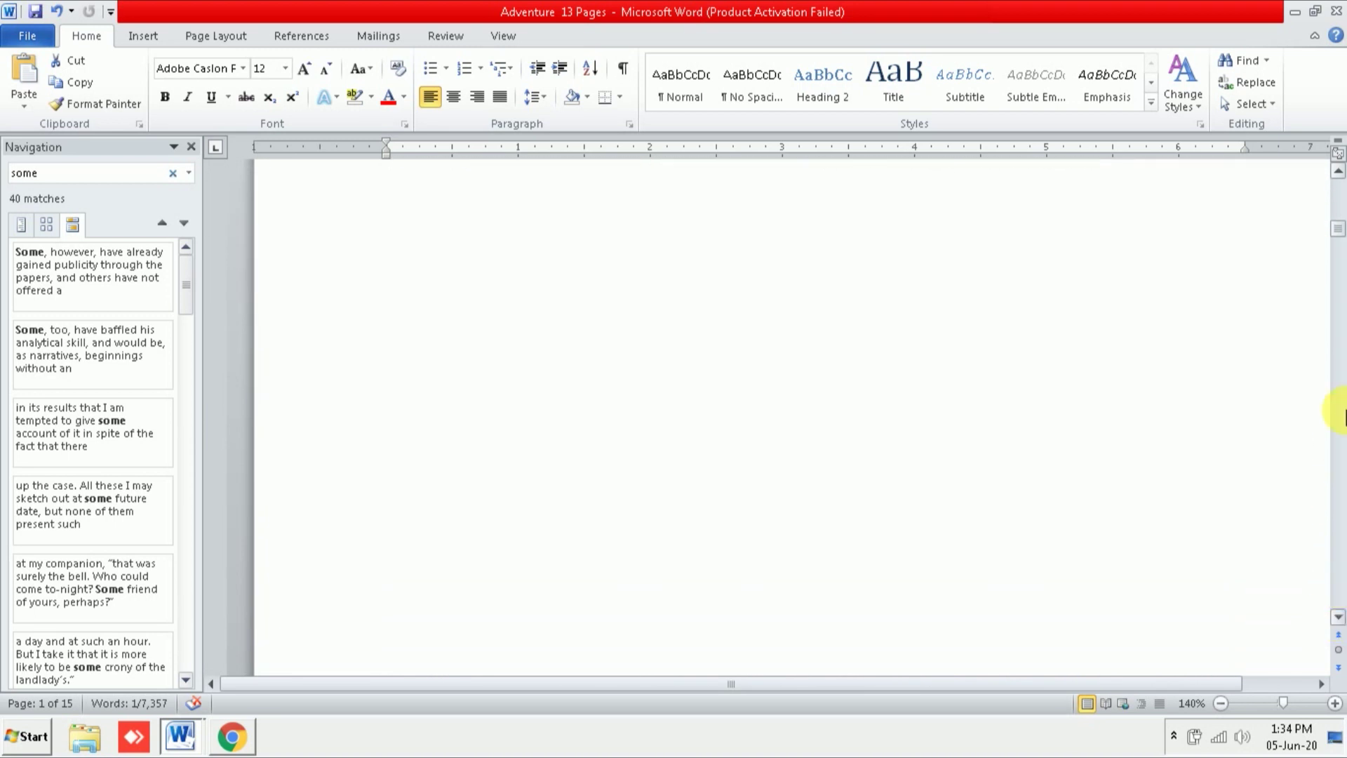
Step: Clear the 'some' search highlights, close the Navigation pane and scroll back to the story's title
drag(1335, 234, 1338, 188)
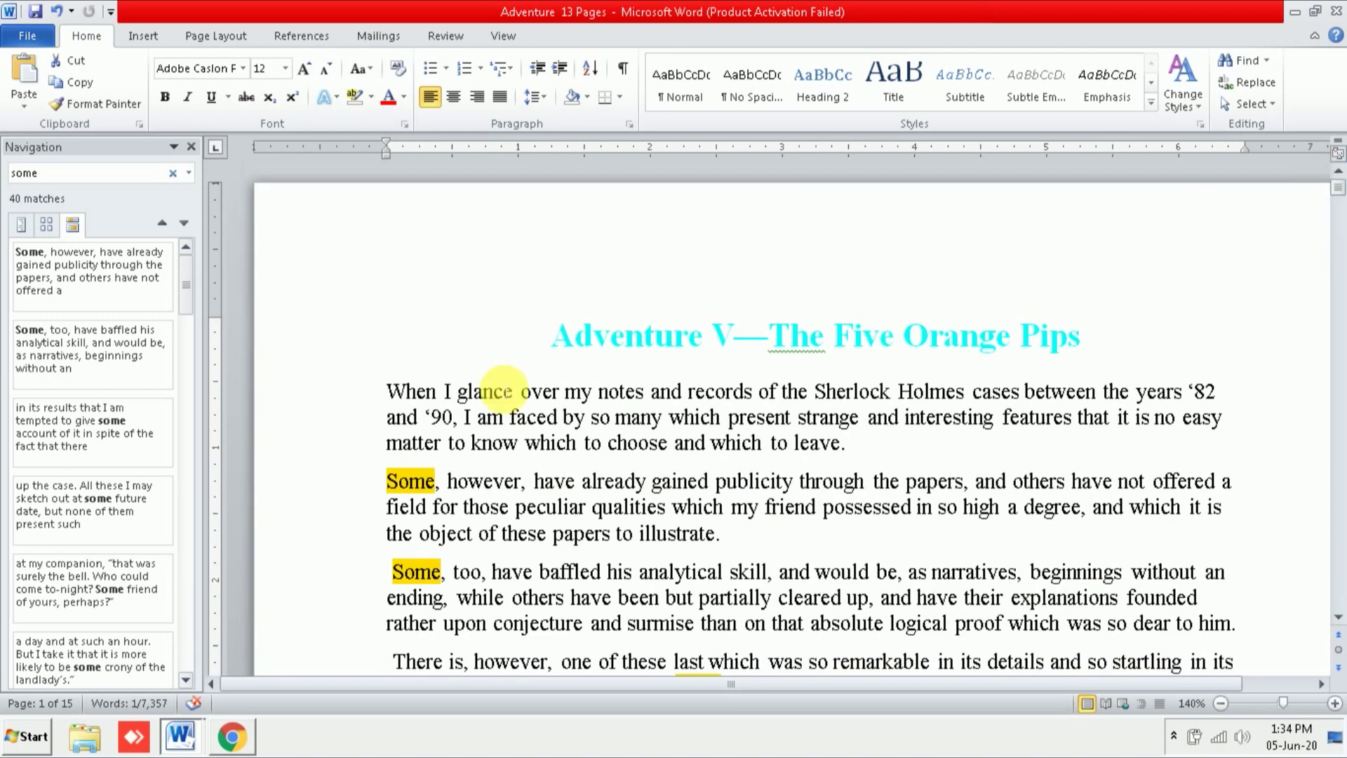
click(173, 174)
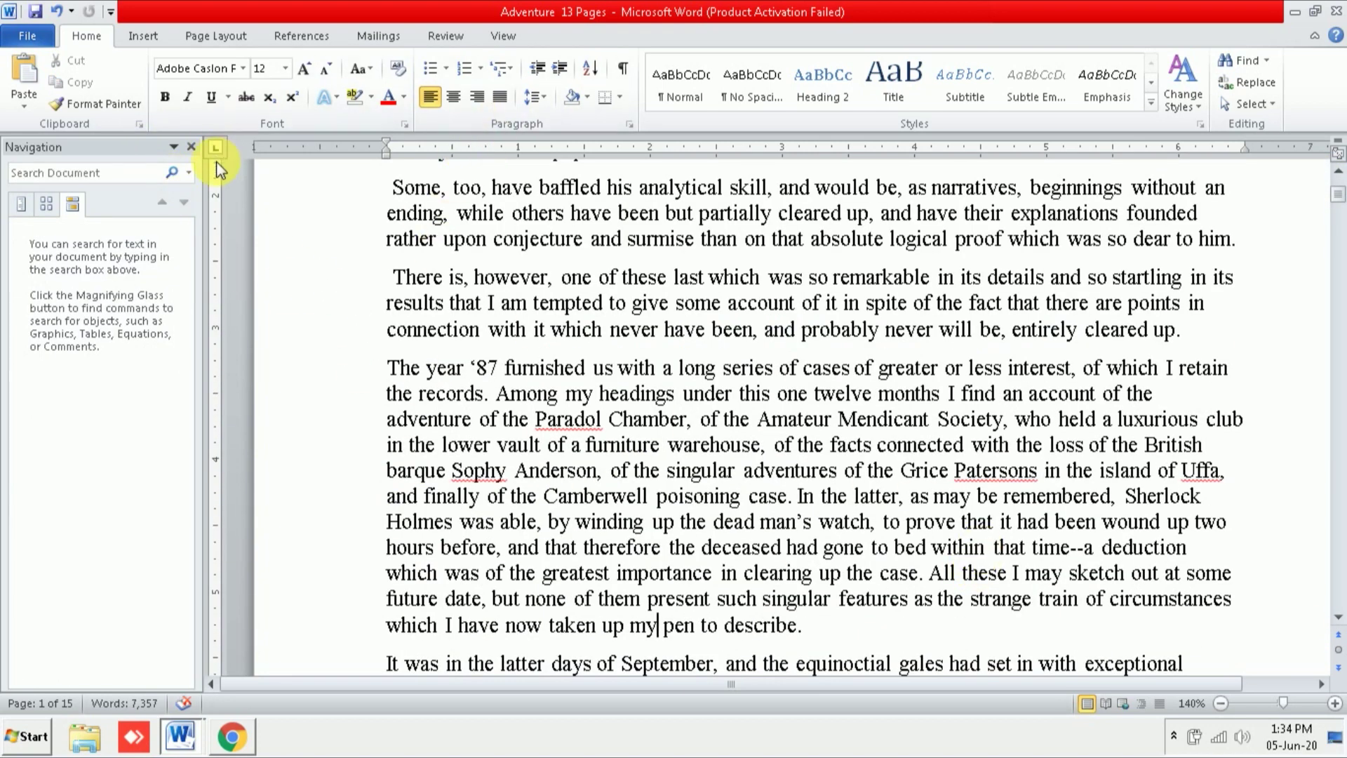
click(191, 147)
scroll(1039, 410, up, 5)
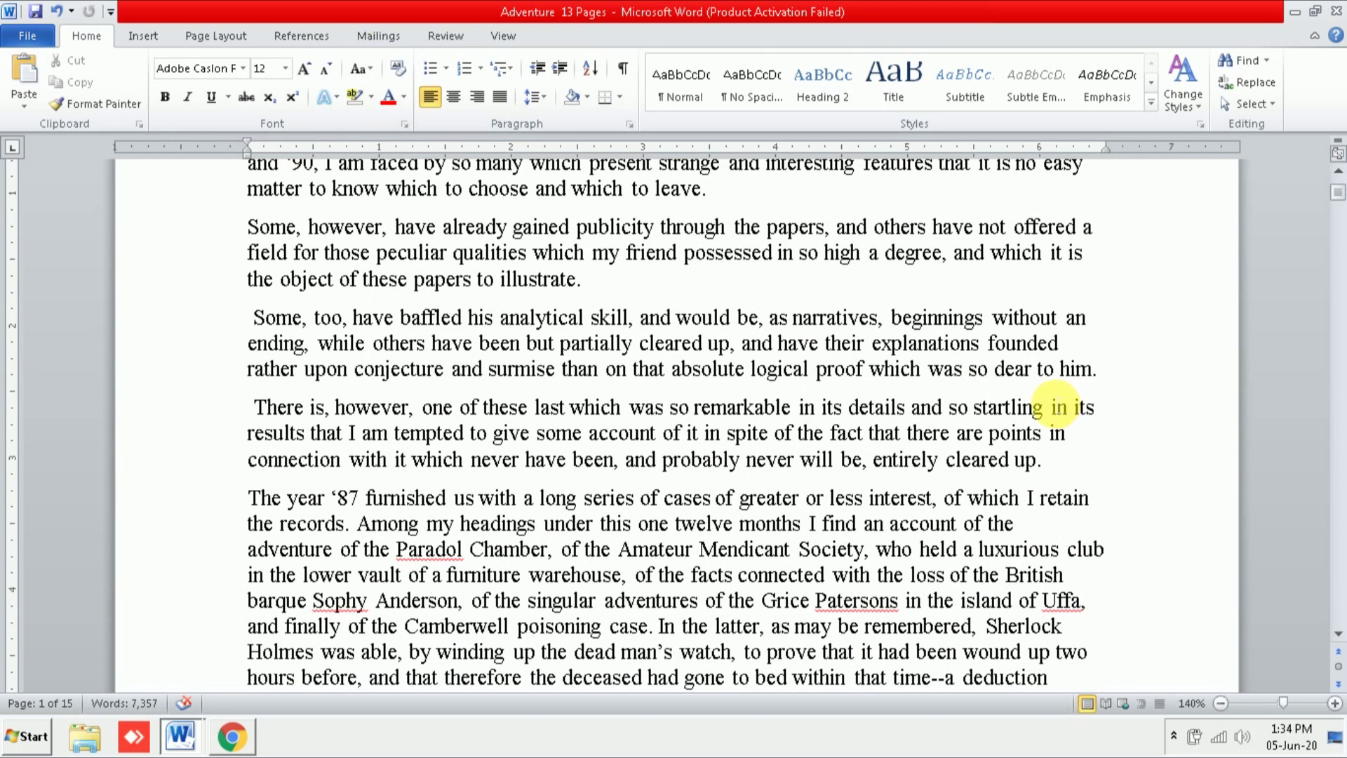
Step: Set up Find and Replace to find 'some' and replace it with 'few'
click(1256, 82)
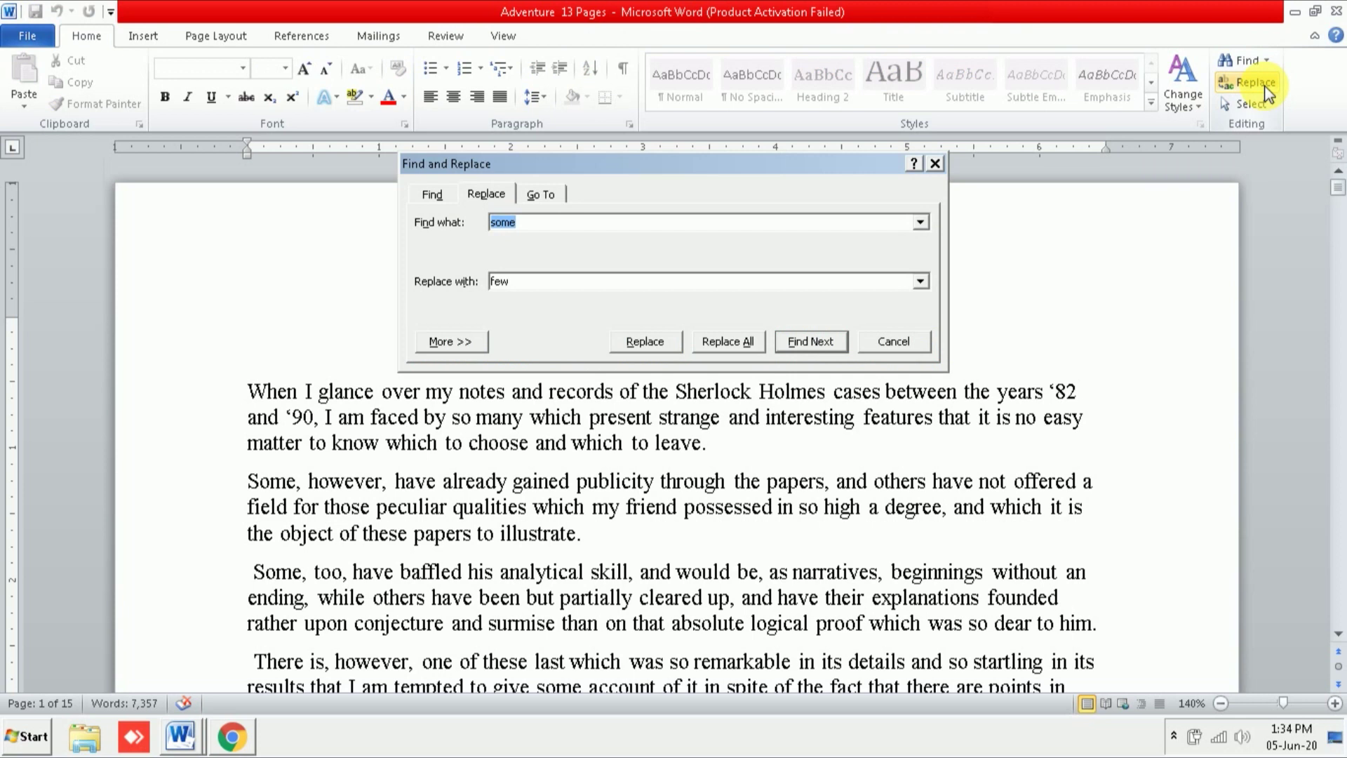
key(BackSpace)
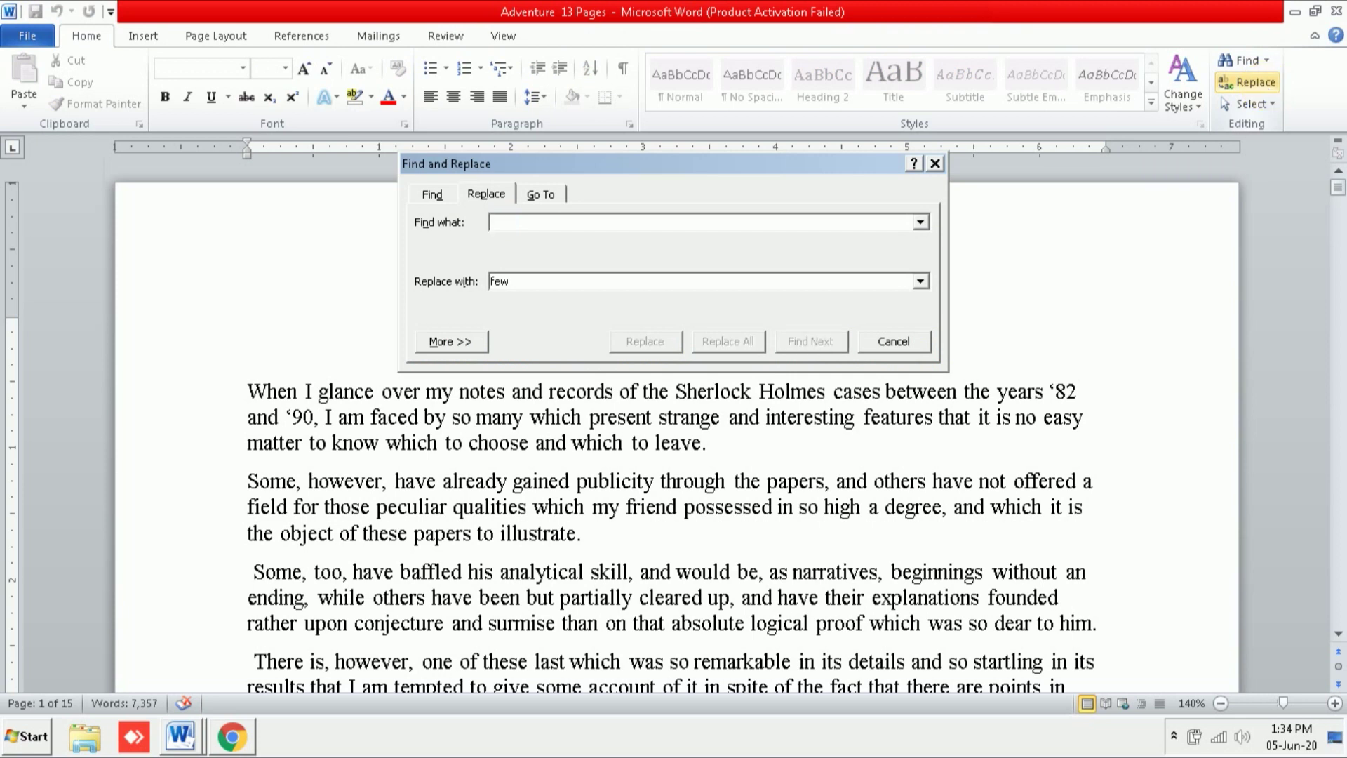
click(538, 282)
key(BackSpace)
key(BackSpace)
key(BackSpace)
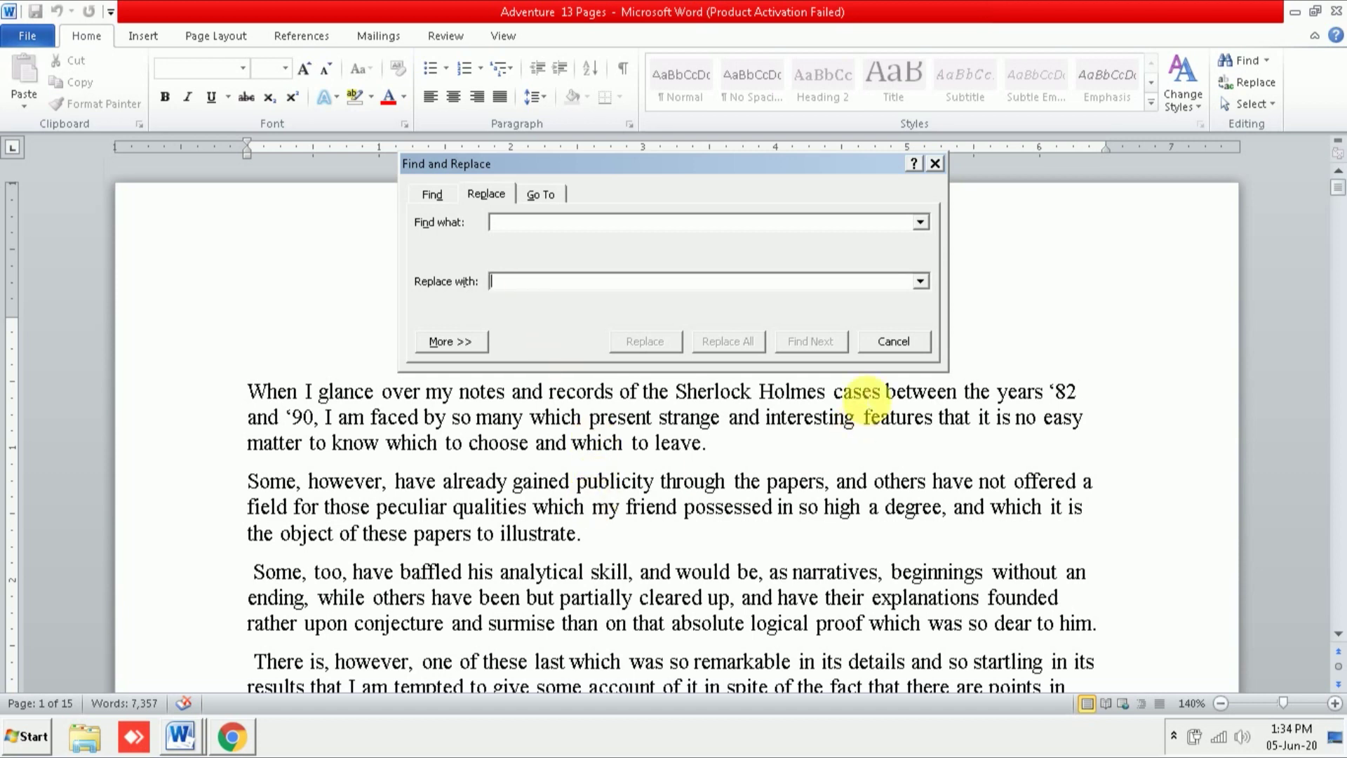
click(433, 196)
click(474, 198)
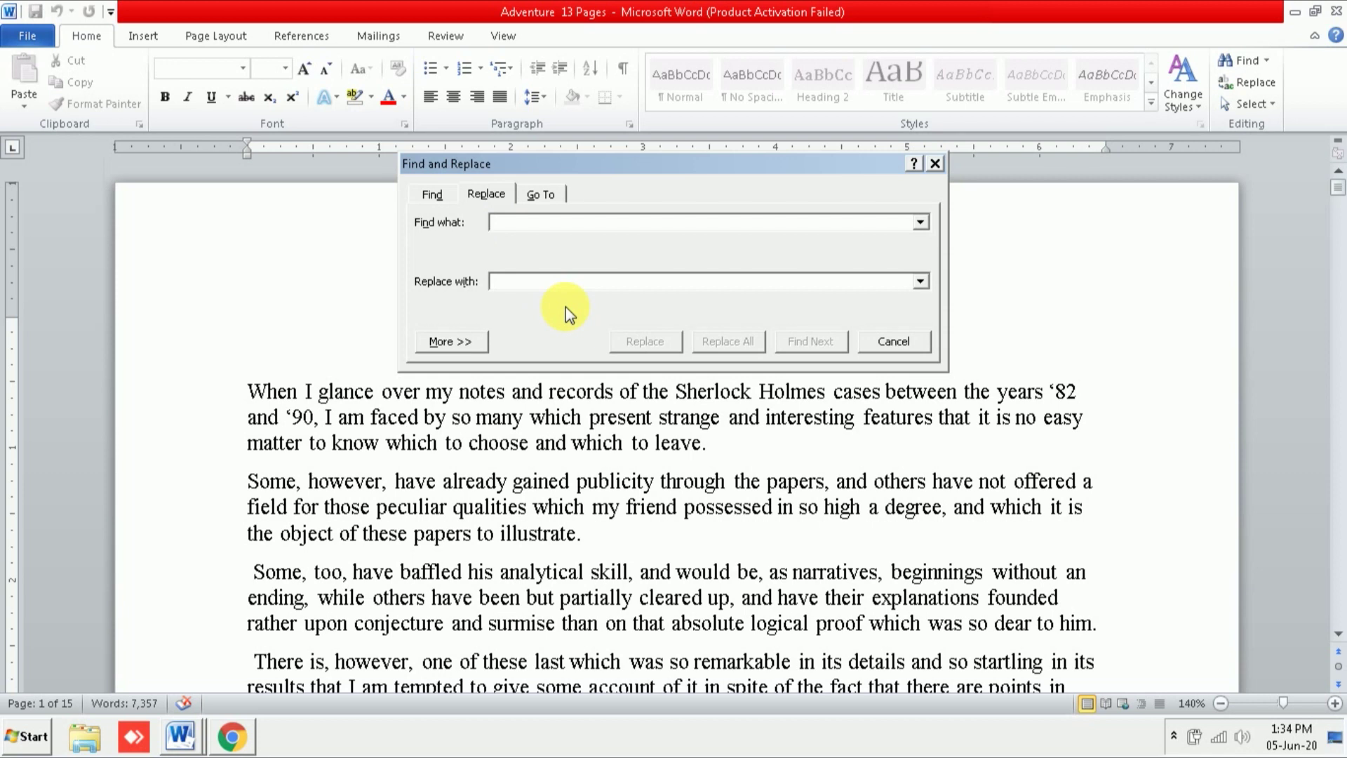
text(some)
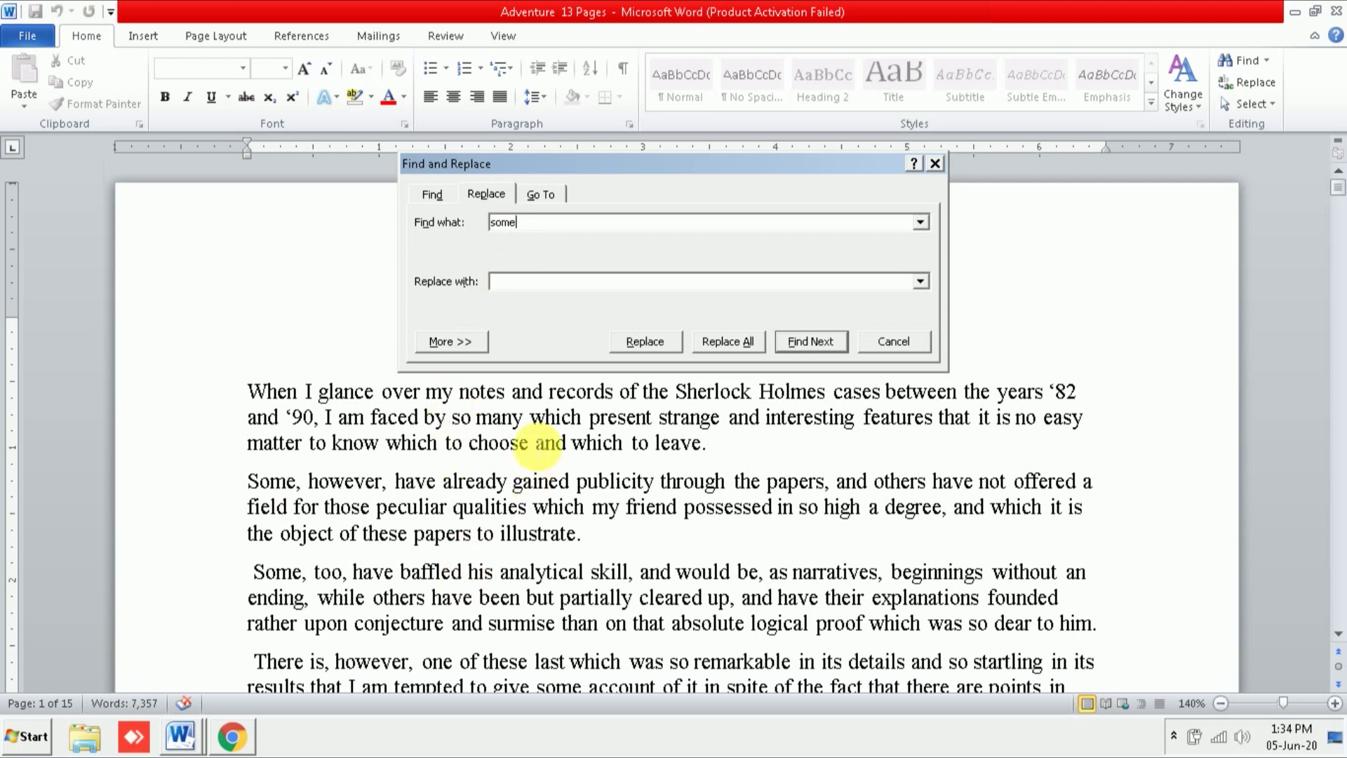
click(517, 284)
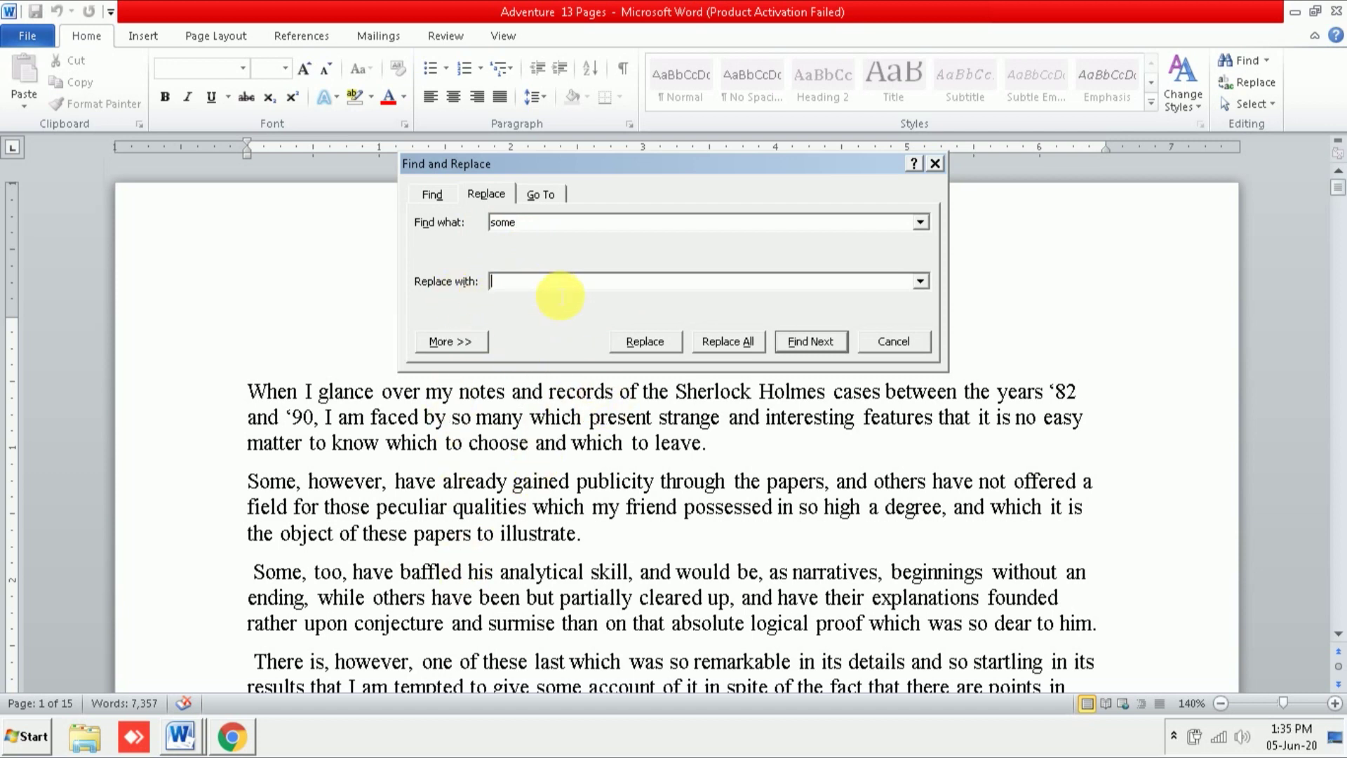
text(few)
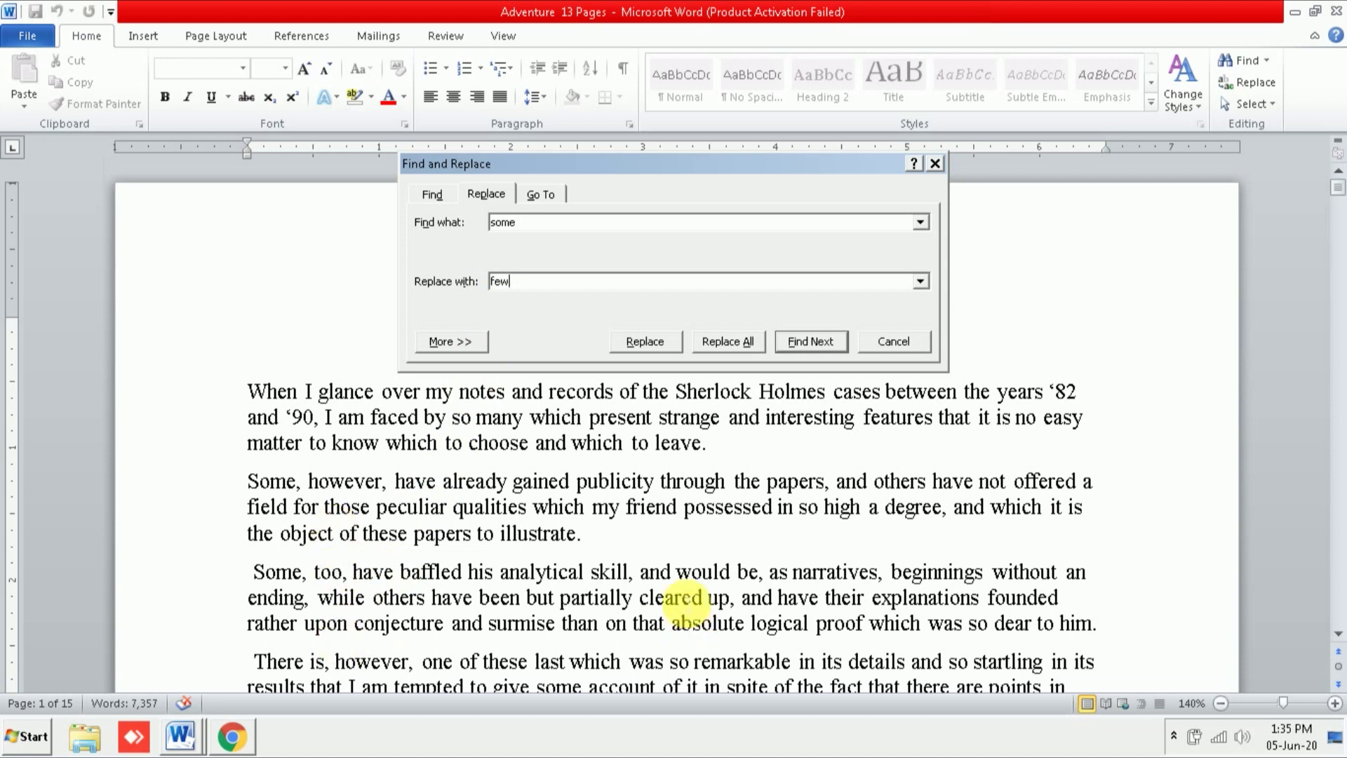
Step: Find the first 'Some' and replace it, so the line reads 'Few friend of yours, perhaps?'
click(656, 342)
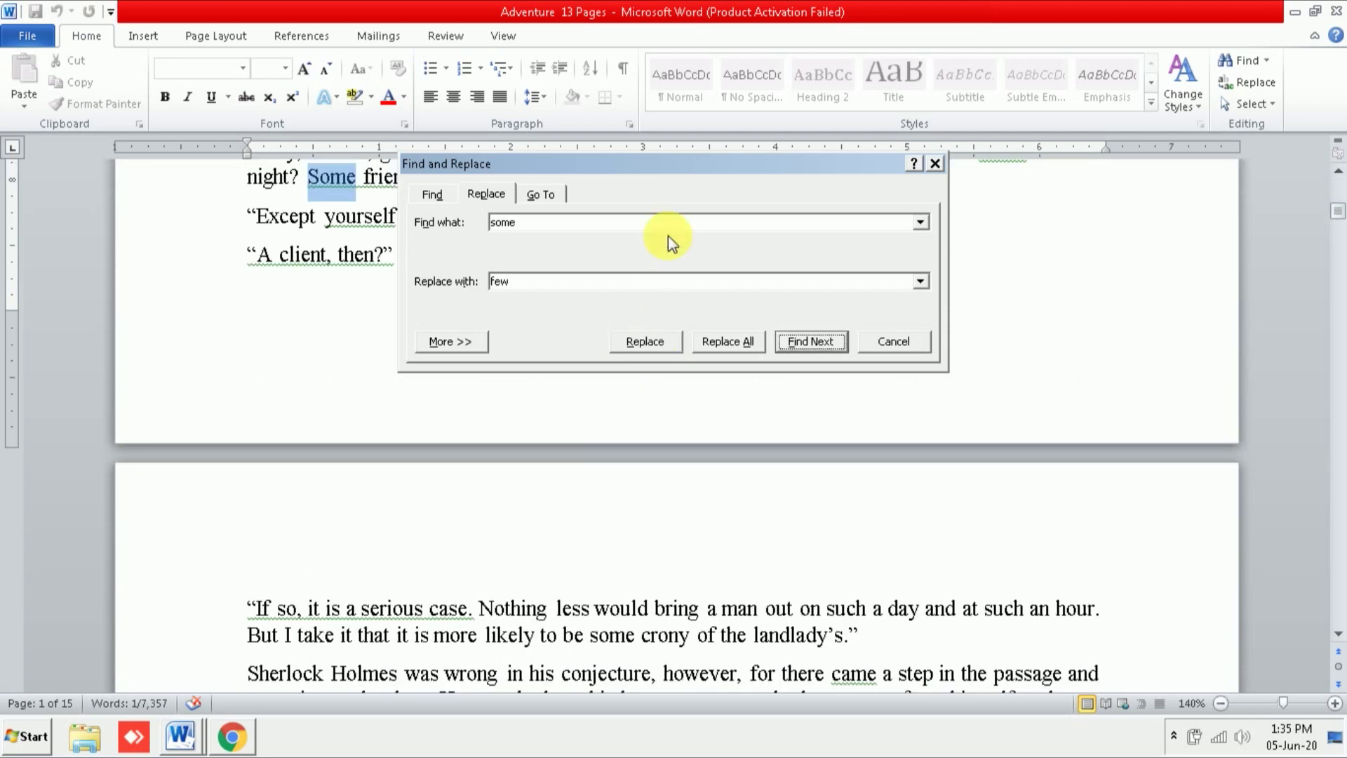
drag(686, 166, 596, 334)
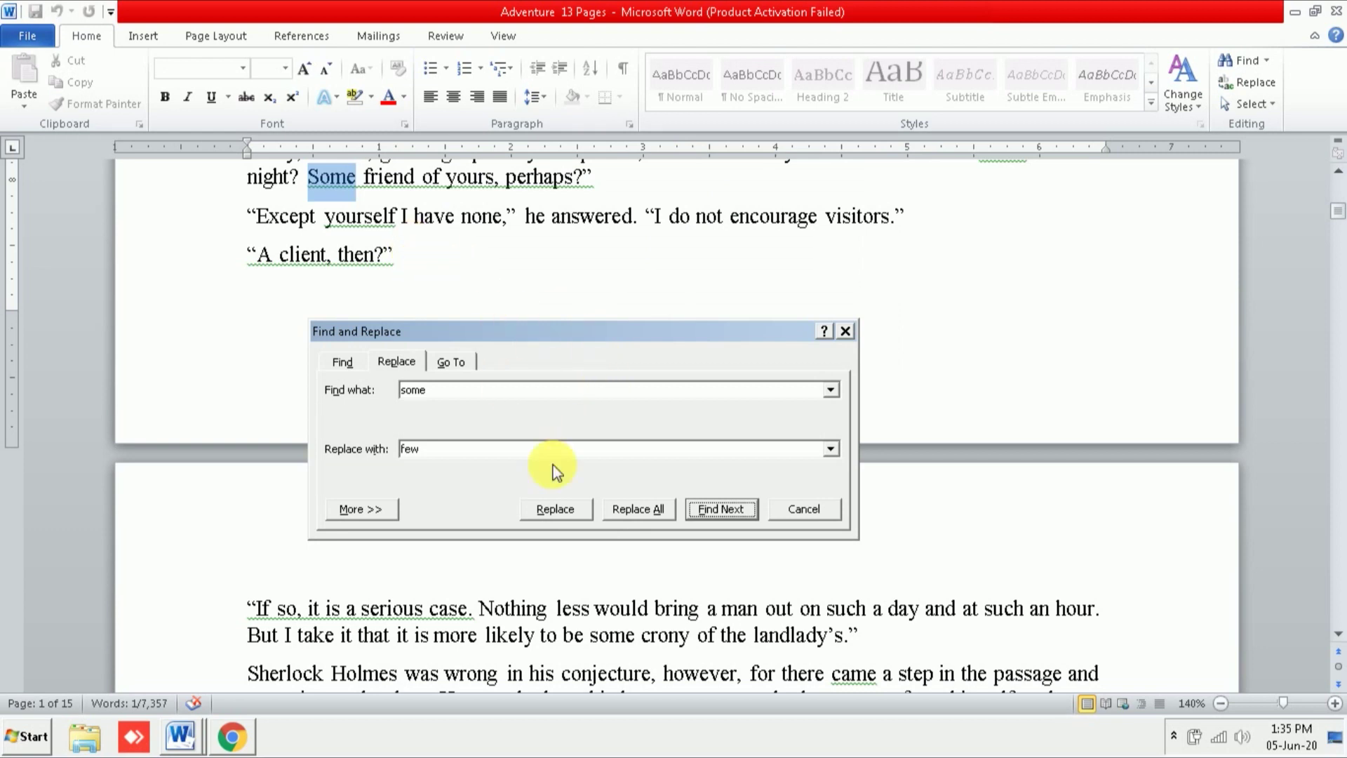
click(565, 515)
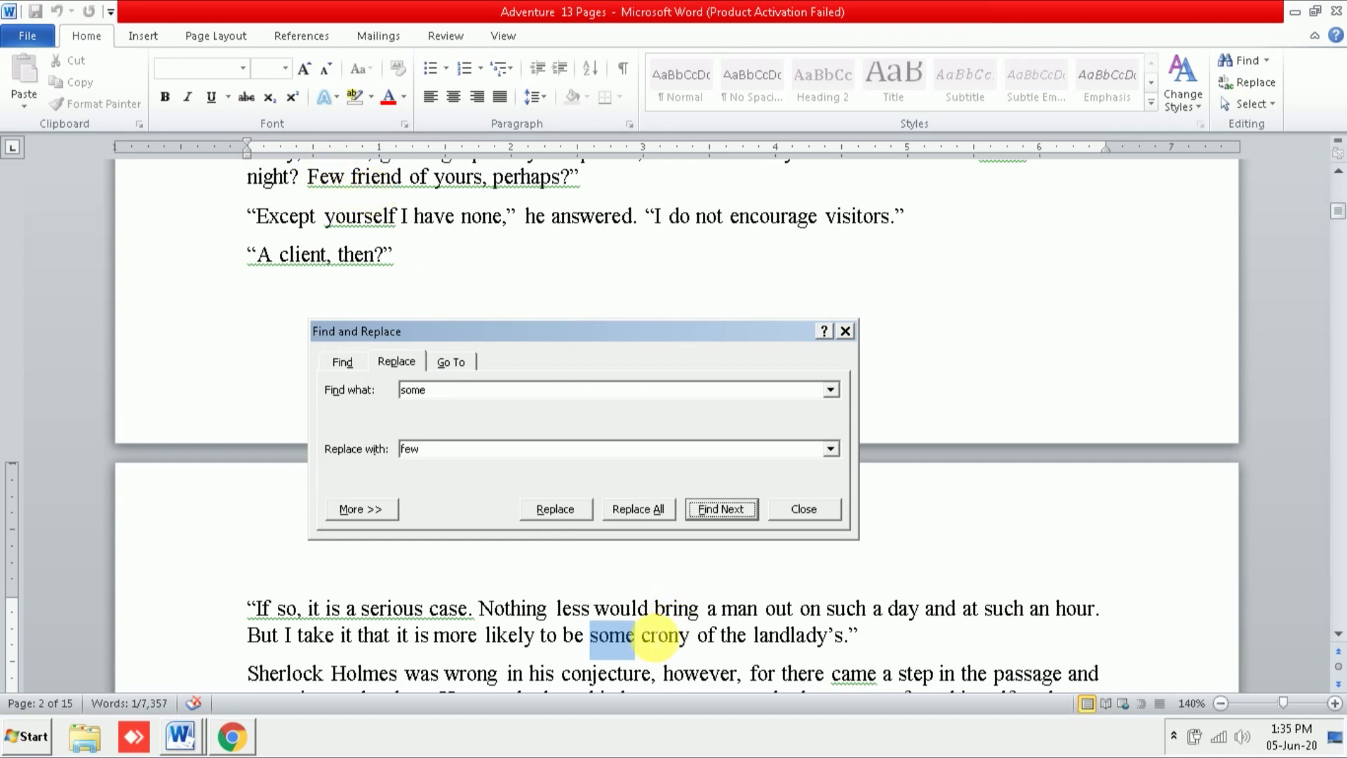
click(1336, 633)
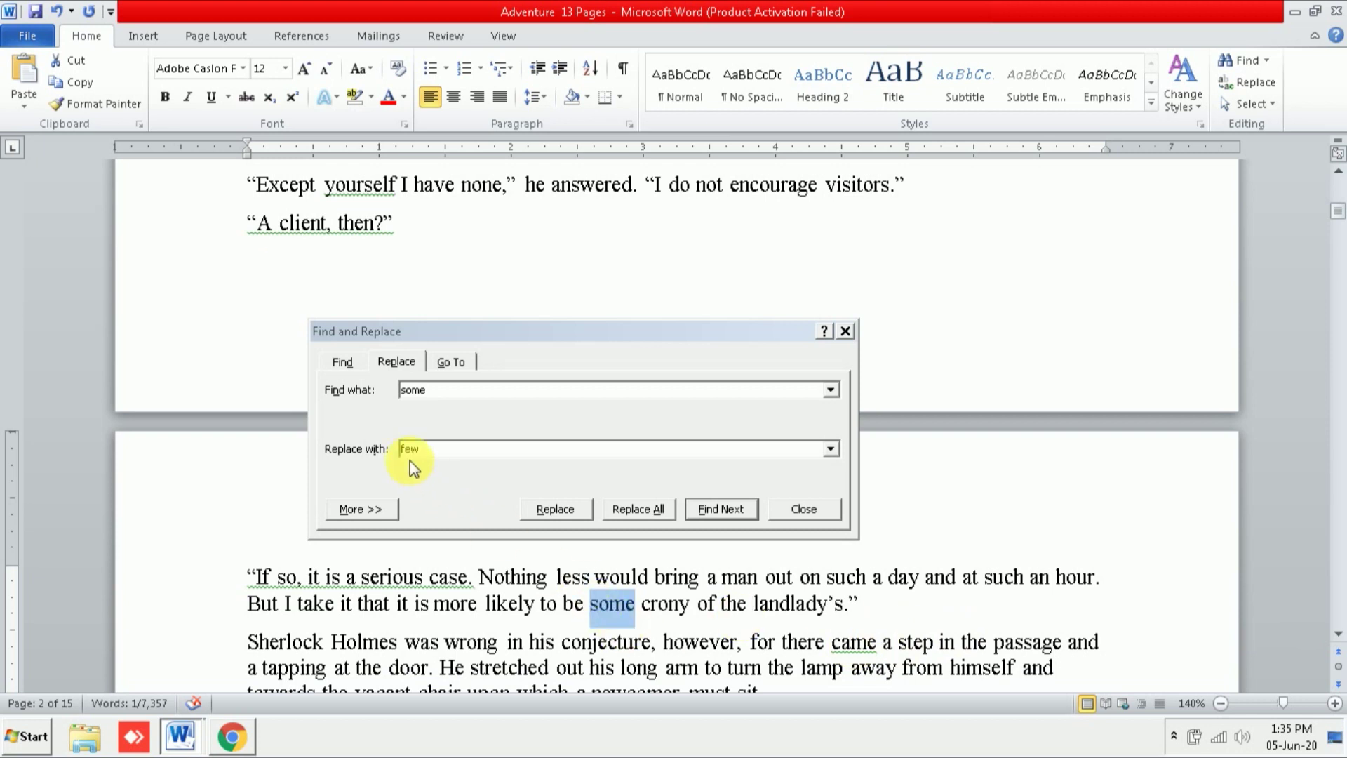
click(555, 509)
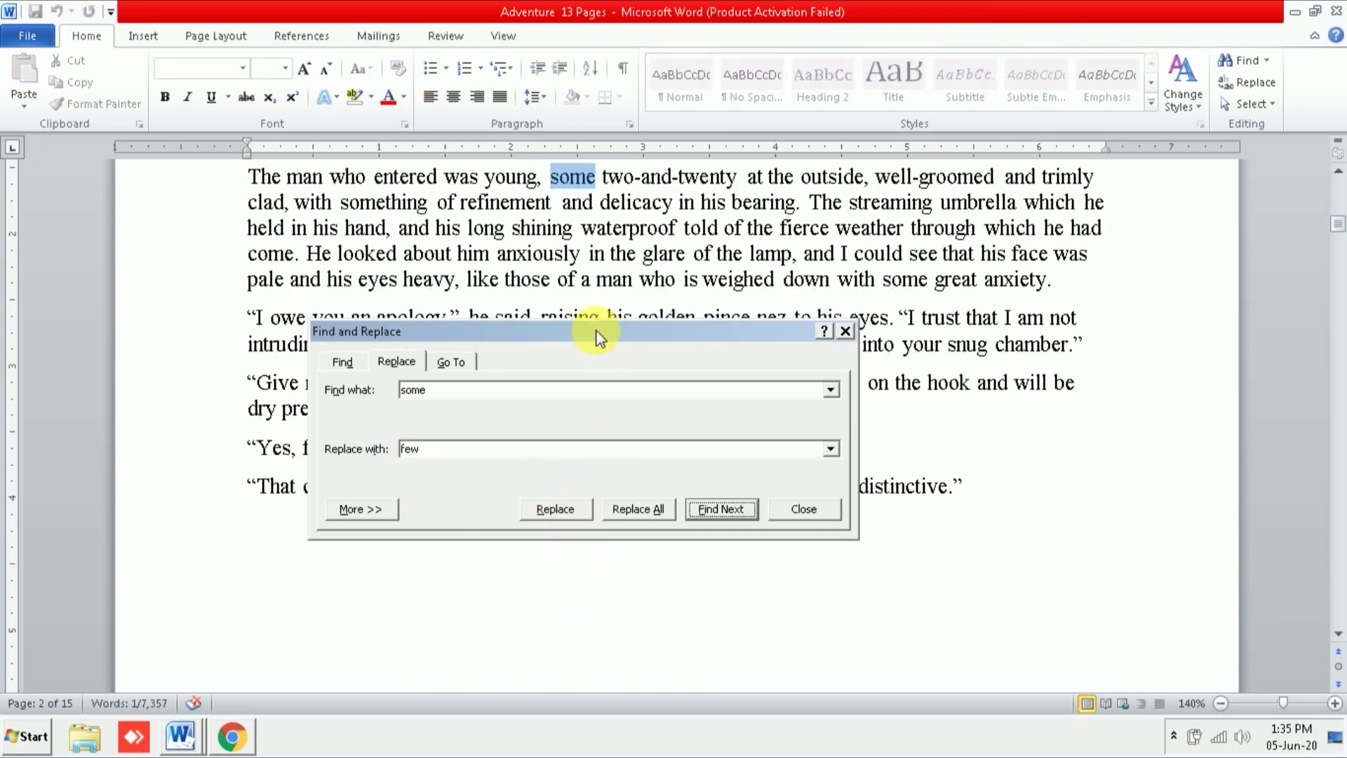
Step: Step through further 'some' matches, skipping 'something' to reach 'some great anxiety'
click(1337, 170)
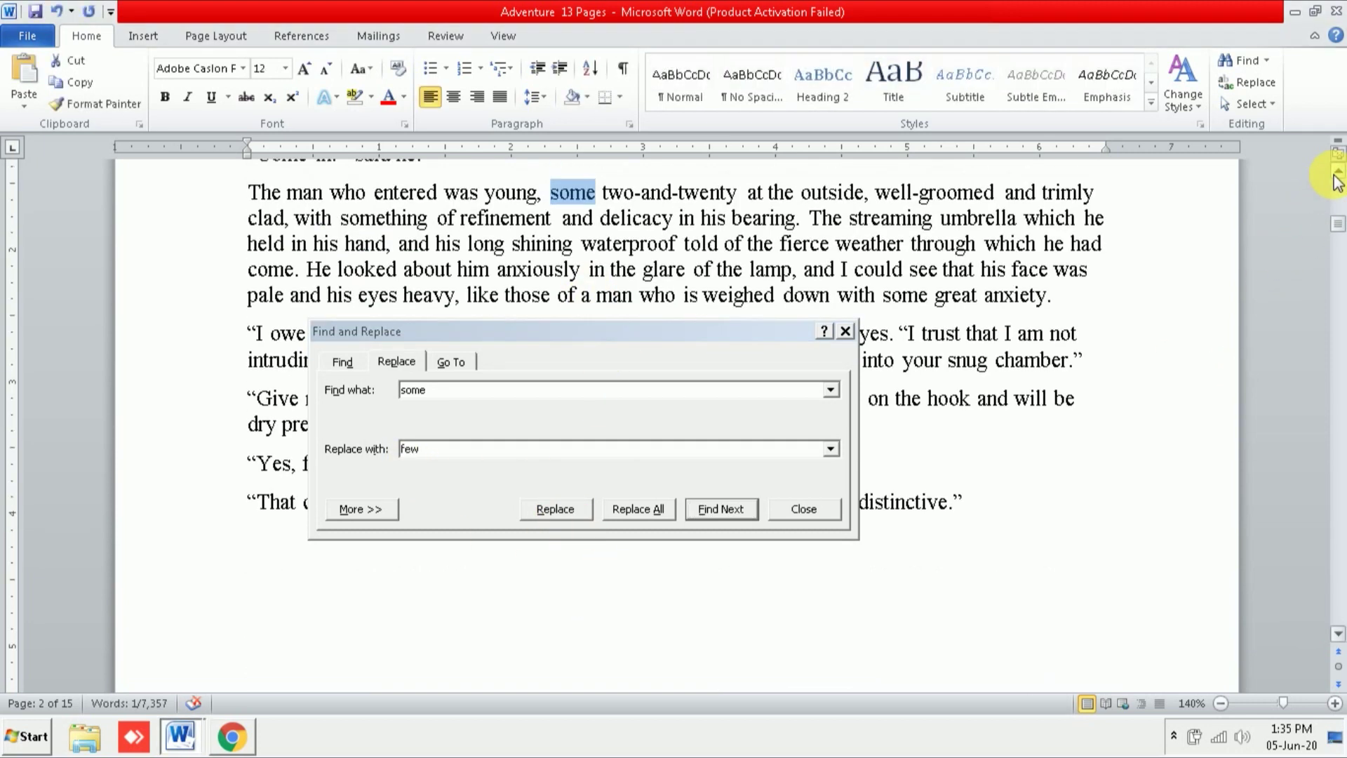
click(1337, 171)
click(1338, 171)
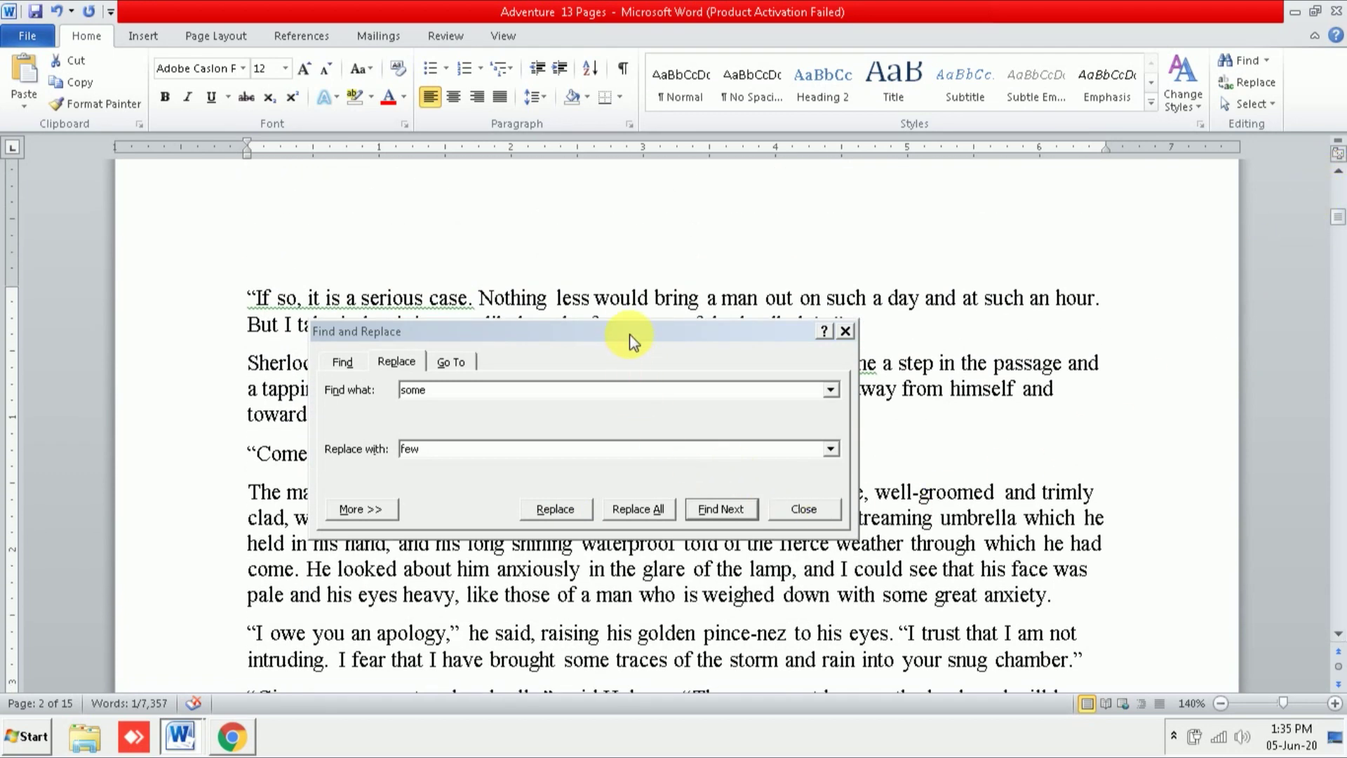
drag(629, 334, 629, 251)
click(697, 423)
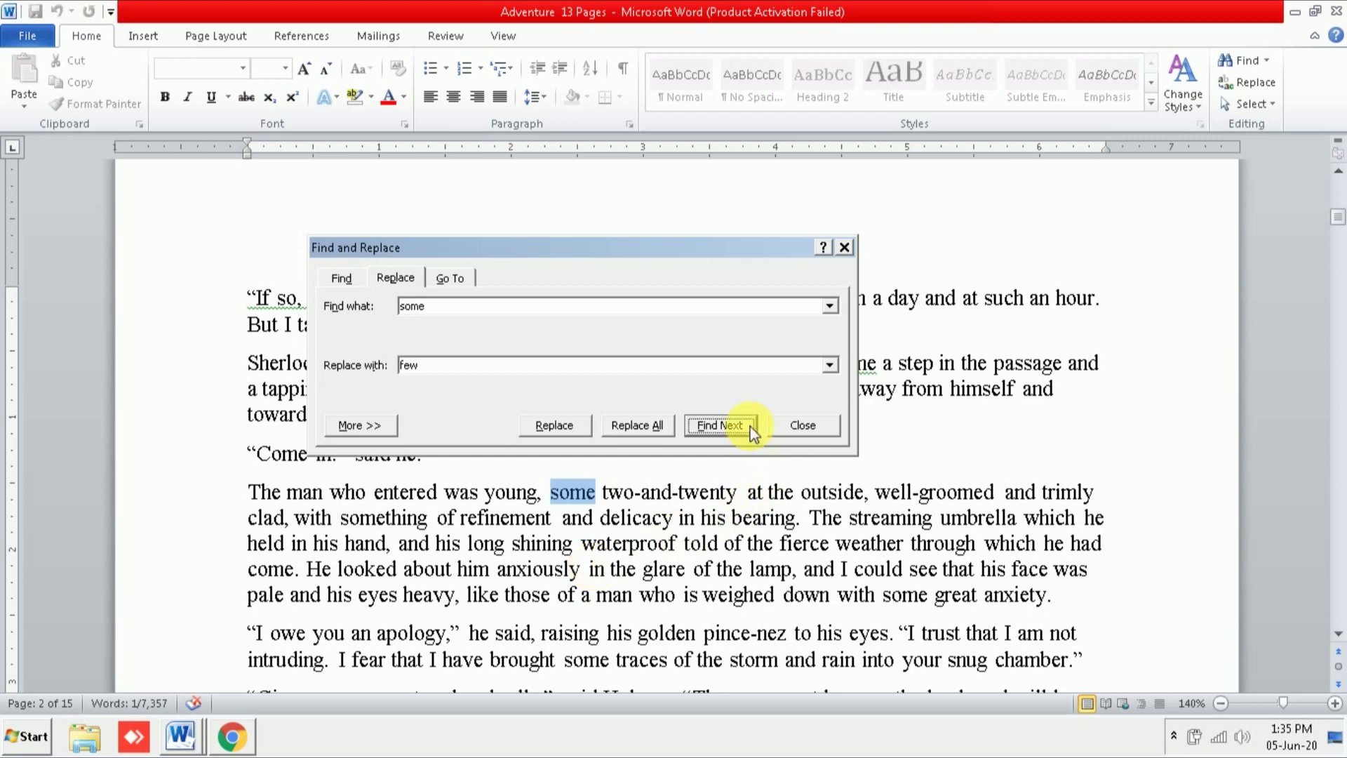
click(721, 425)
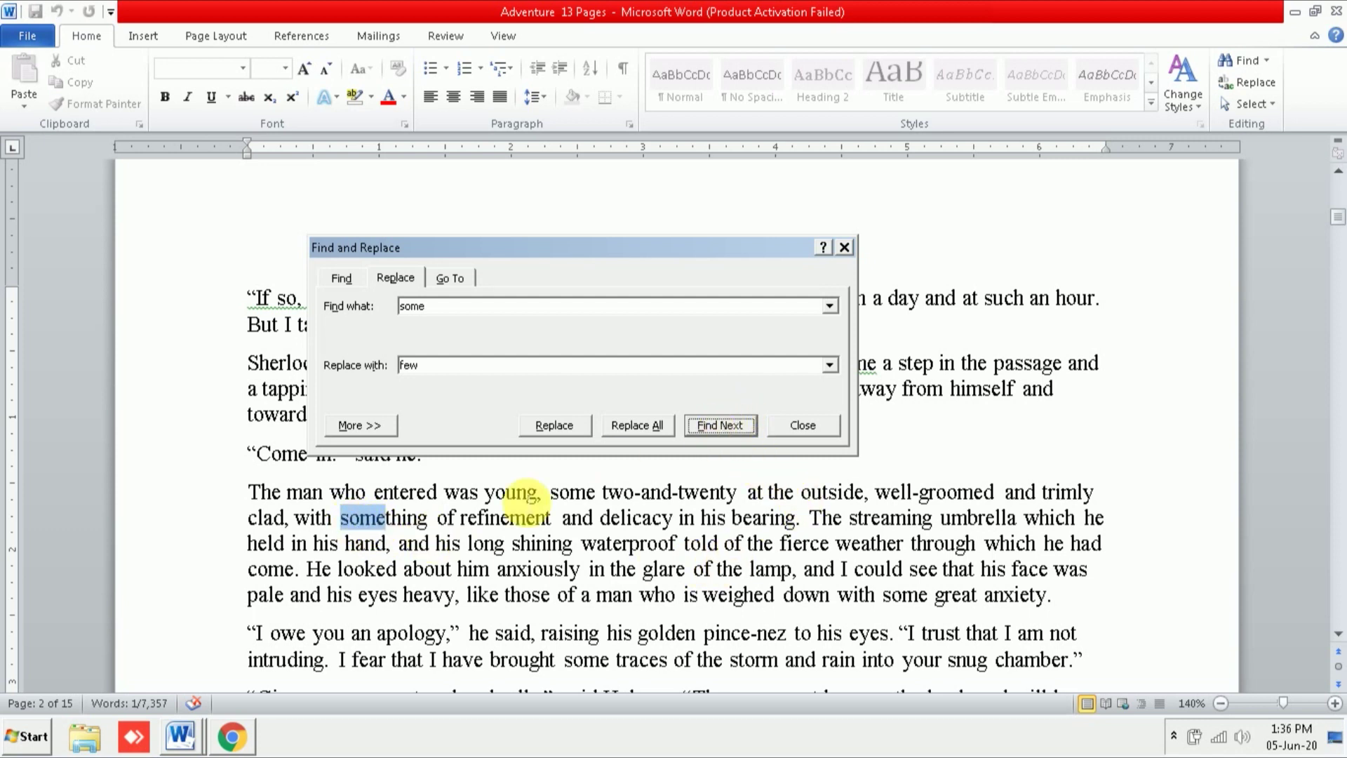
click(748, 440)
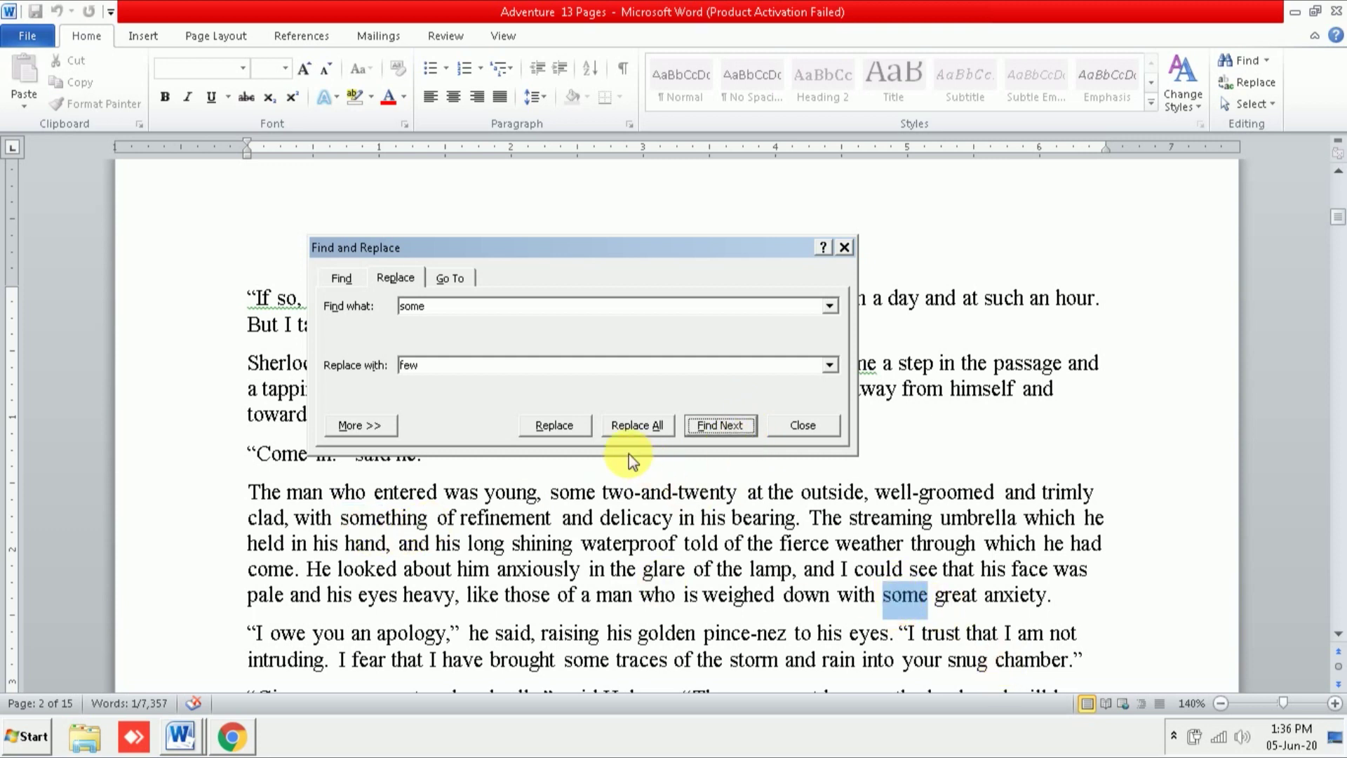
Step: Replace the current 'some', then replace all remaining ones with 'few', confirming 37 replacements
click(554, 425)
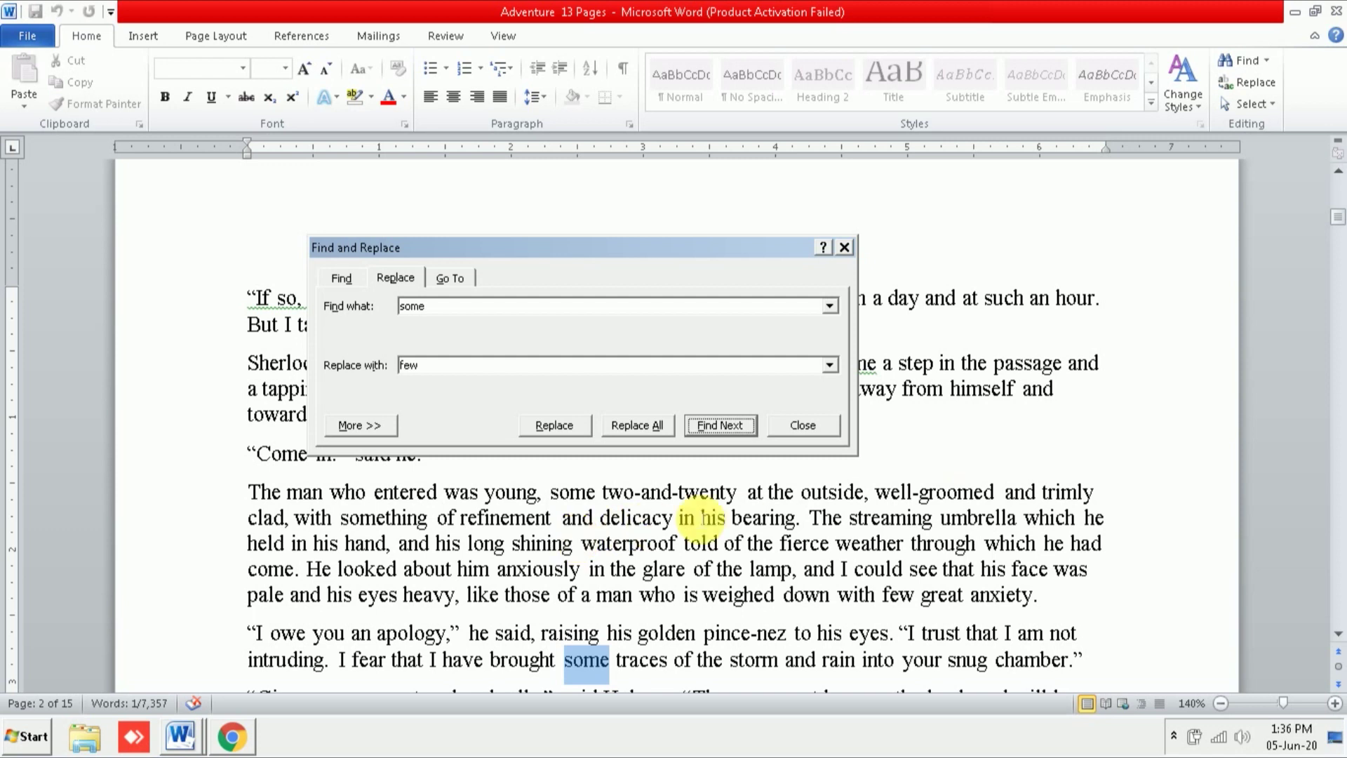
click(629, 429)
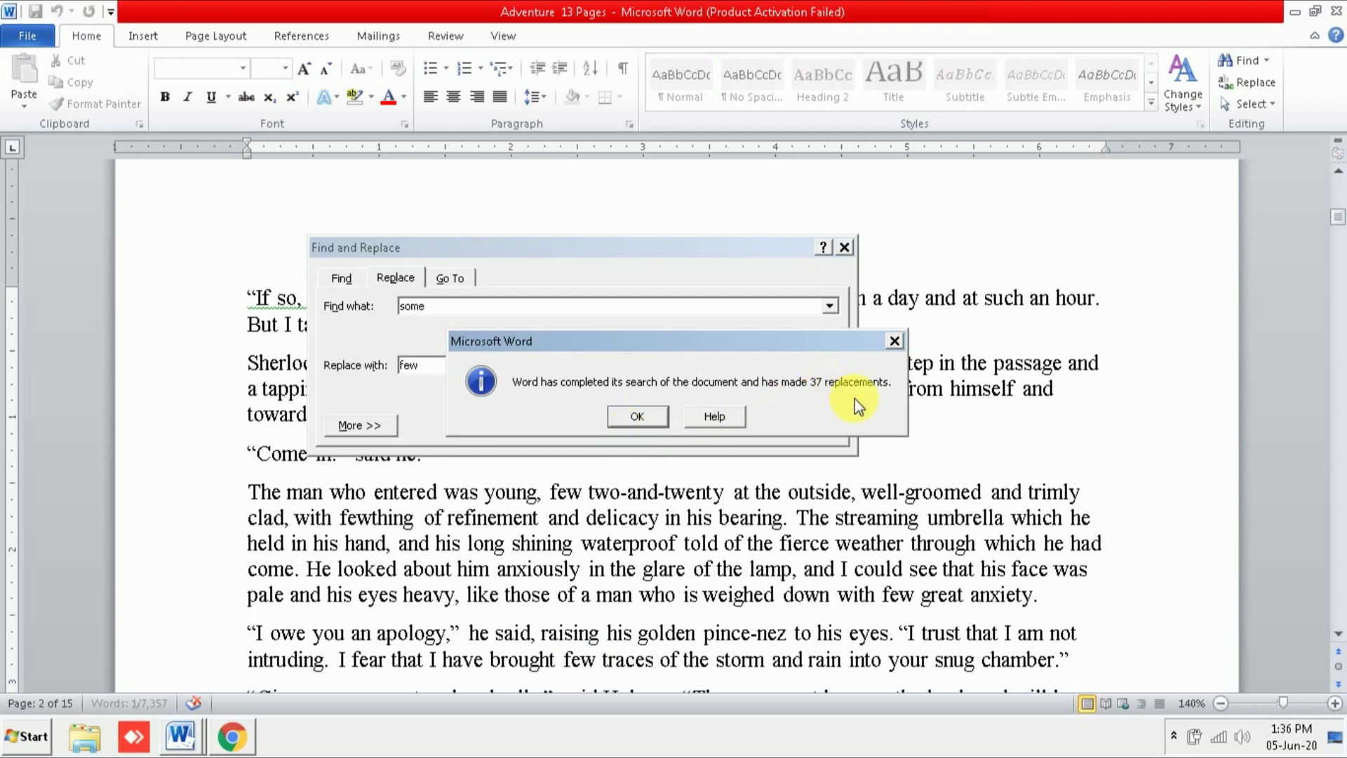
click(644, 418)
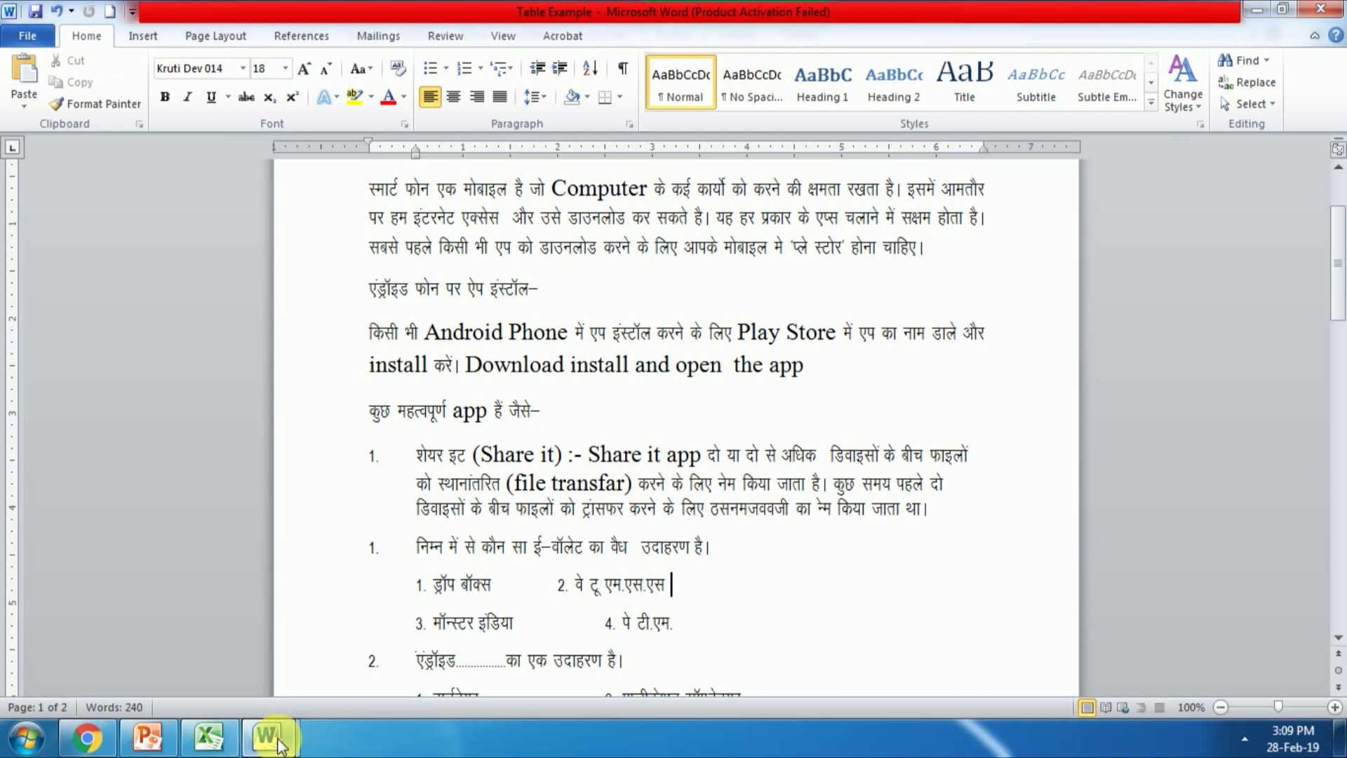
Step: Switch to the blank Document4 and bring up the Insert Table size grid
mouse_move(268, 736)
click(376, 653)
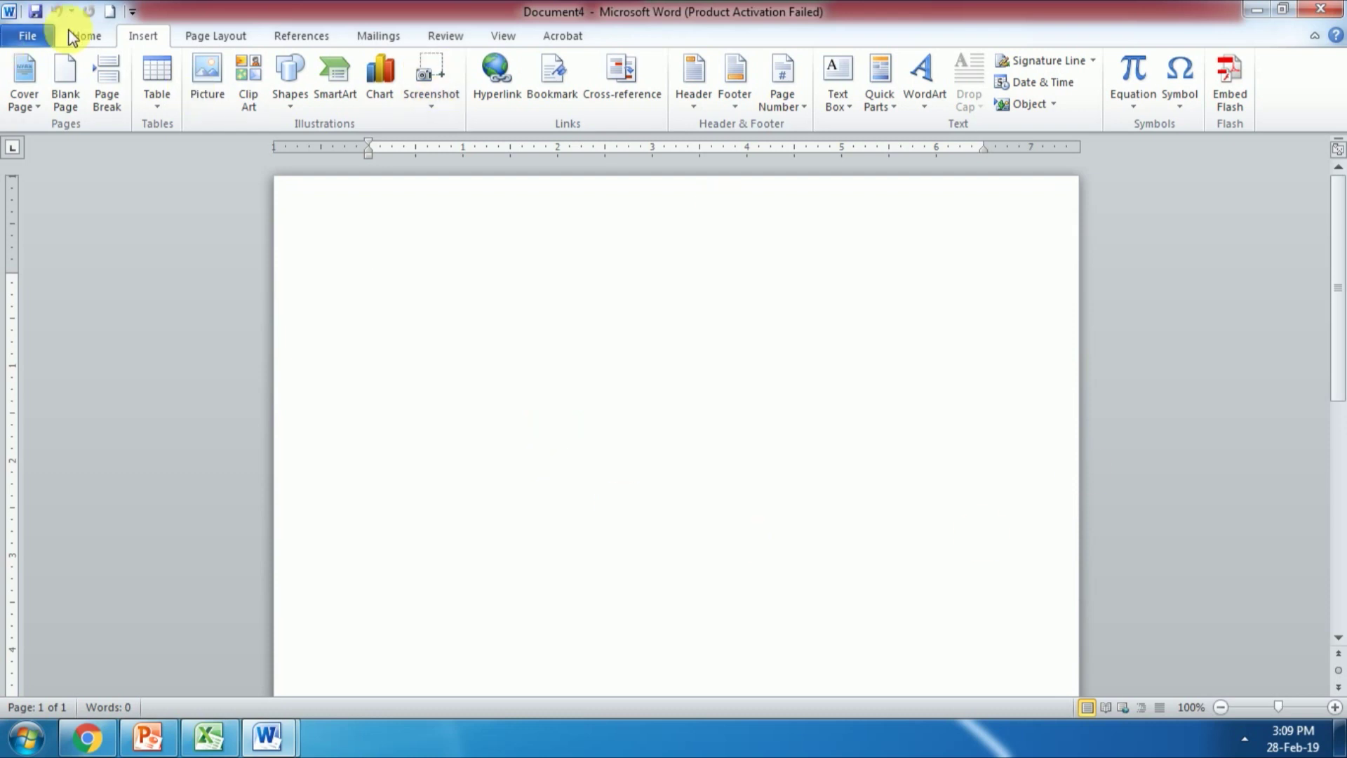
click(166, 102)
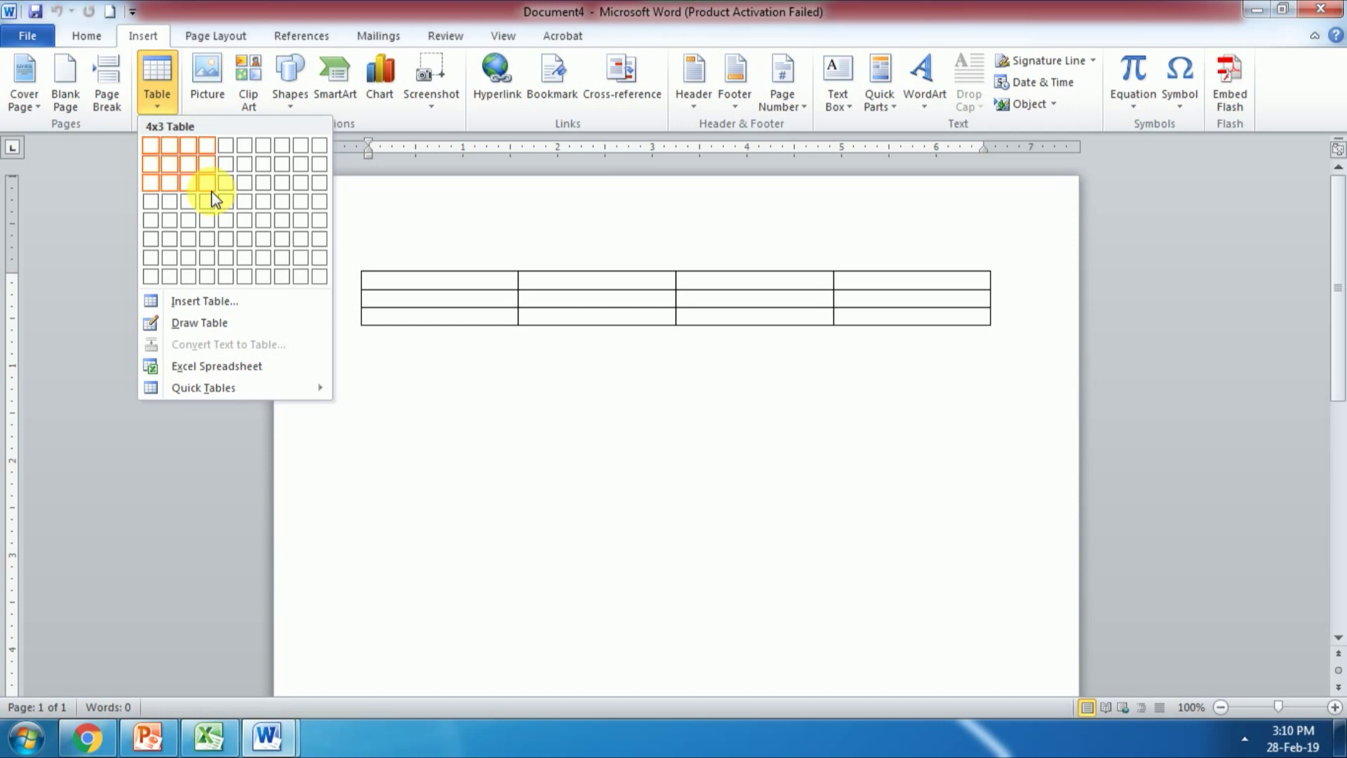
Step: Insert an empty 10-column by 8-row table and move to the blank line below it
click(315, 271)
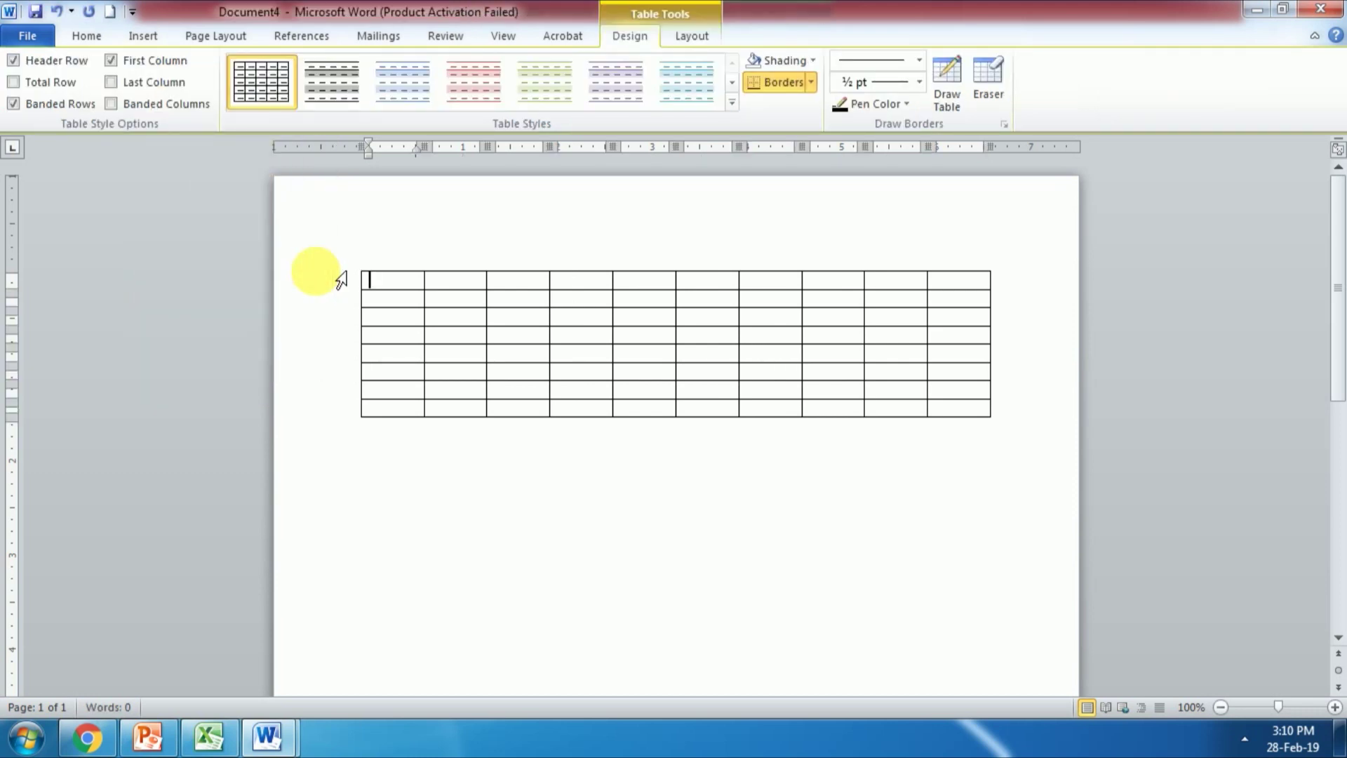
click(378, 455)
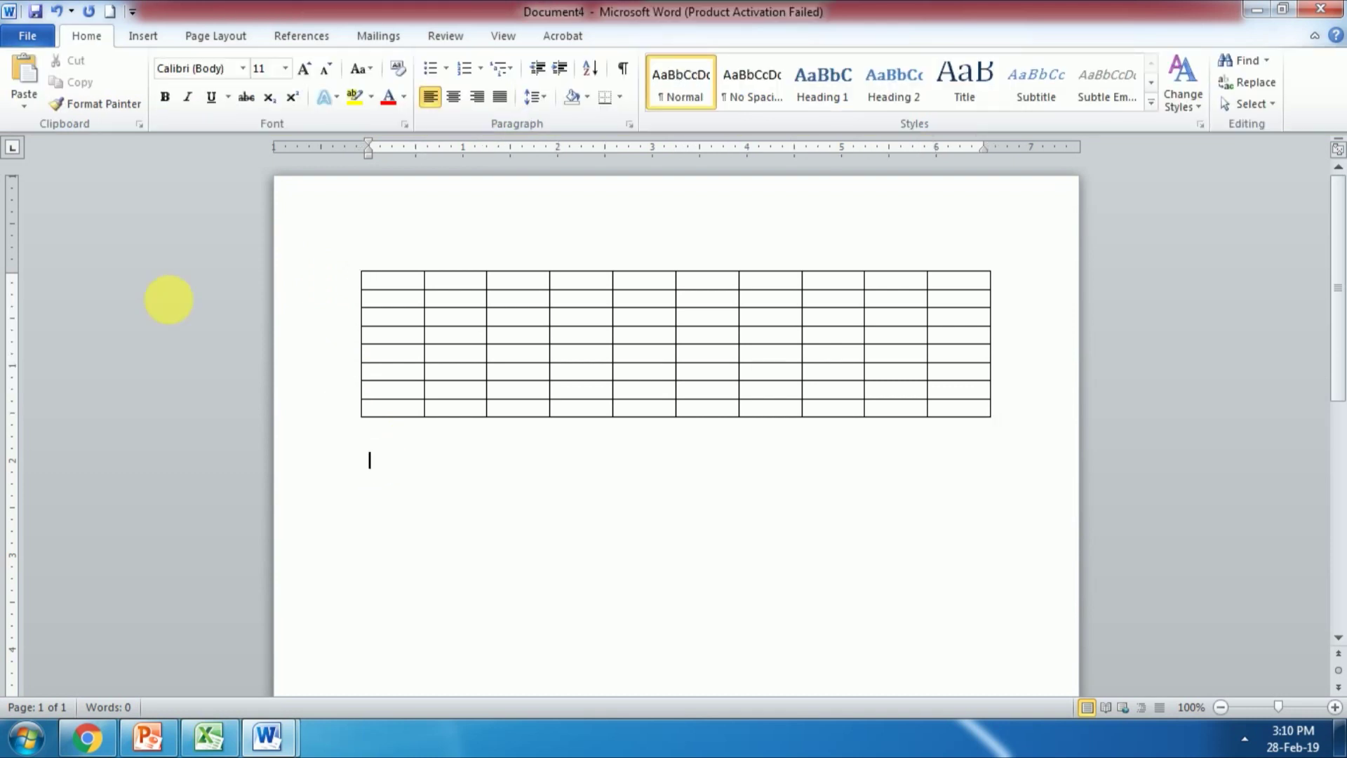
click(143, 35)
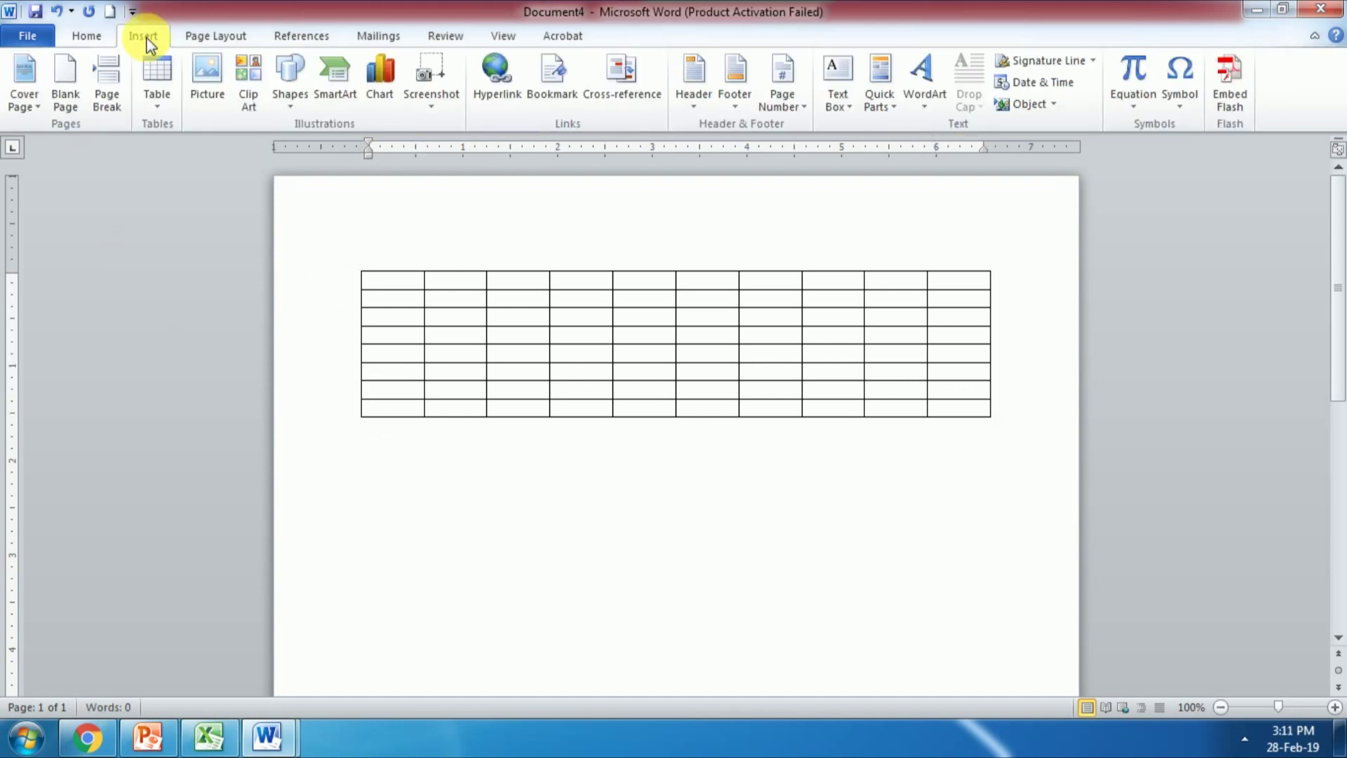
click(155, 95)
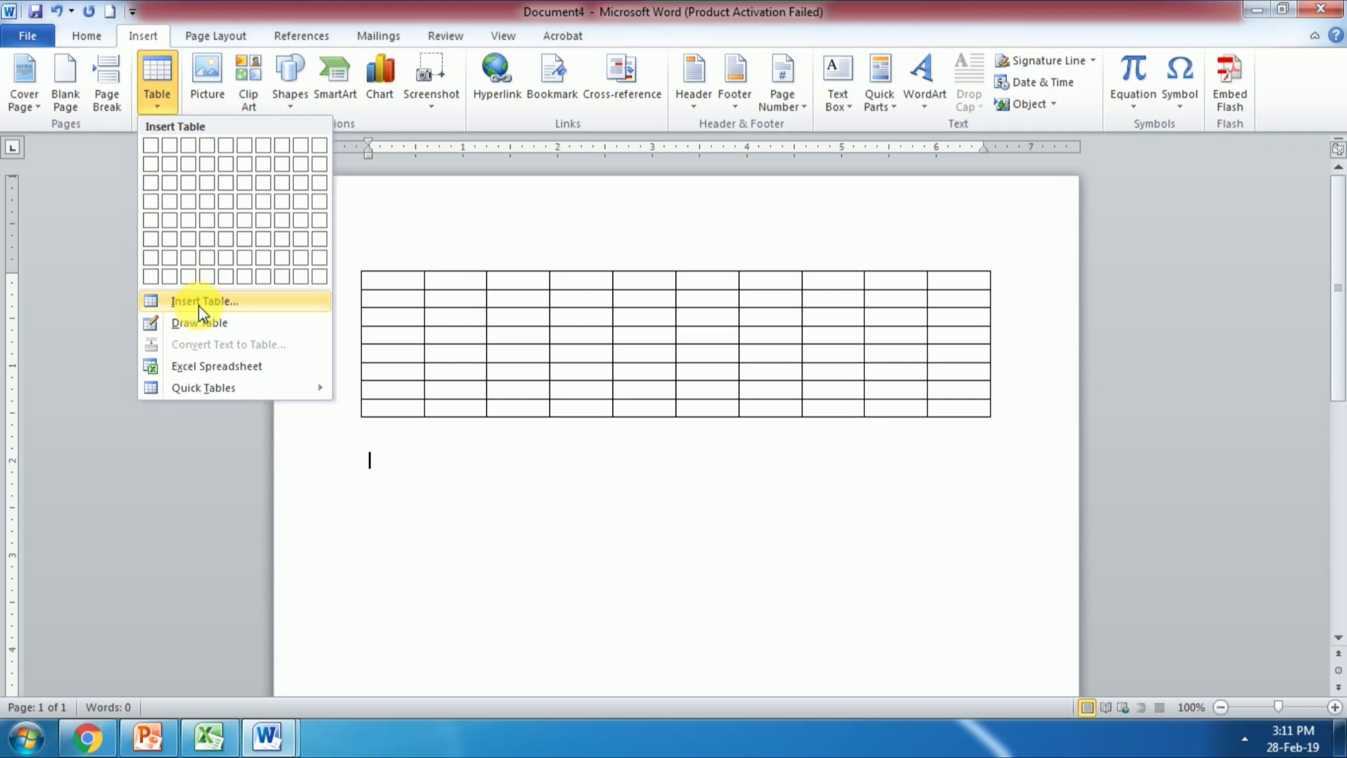
Step: Insert a second empty table of 10 columns by 15 rows with AutoFit to window, then move below it
click(199, 306)
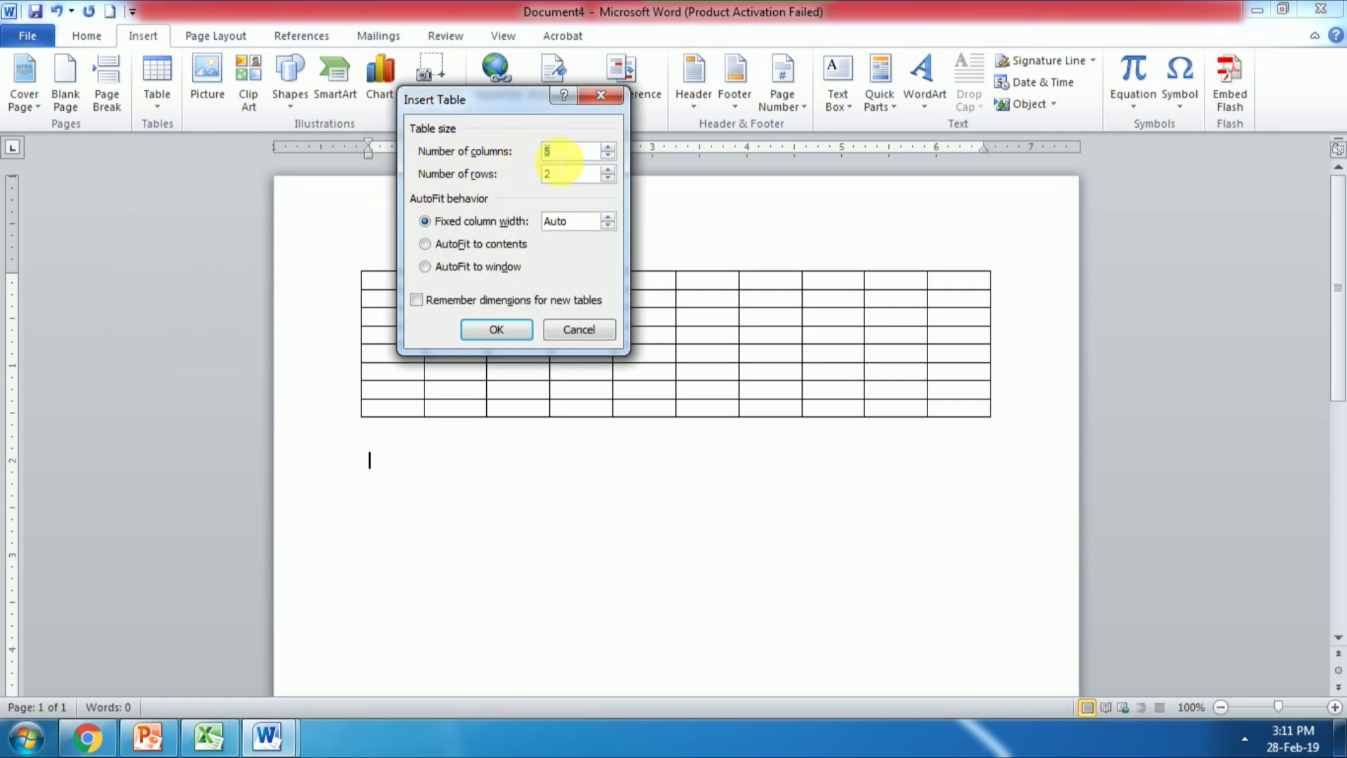
text(10)
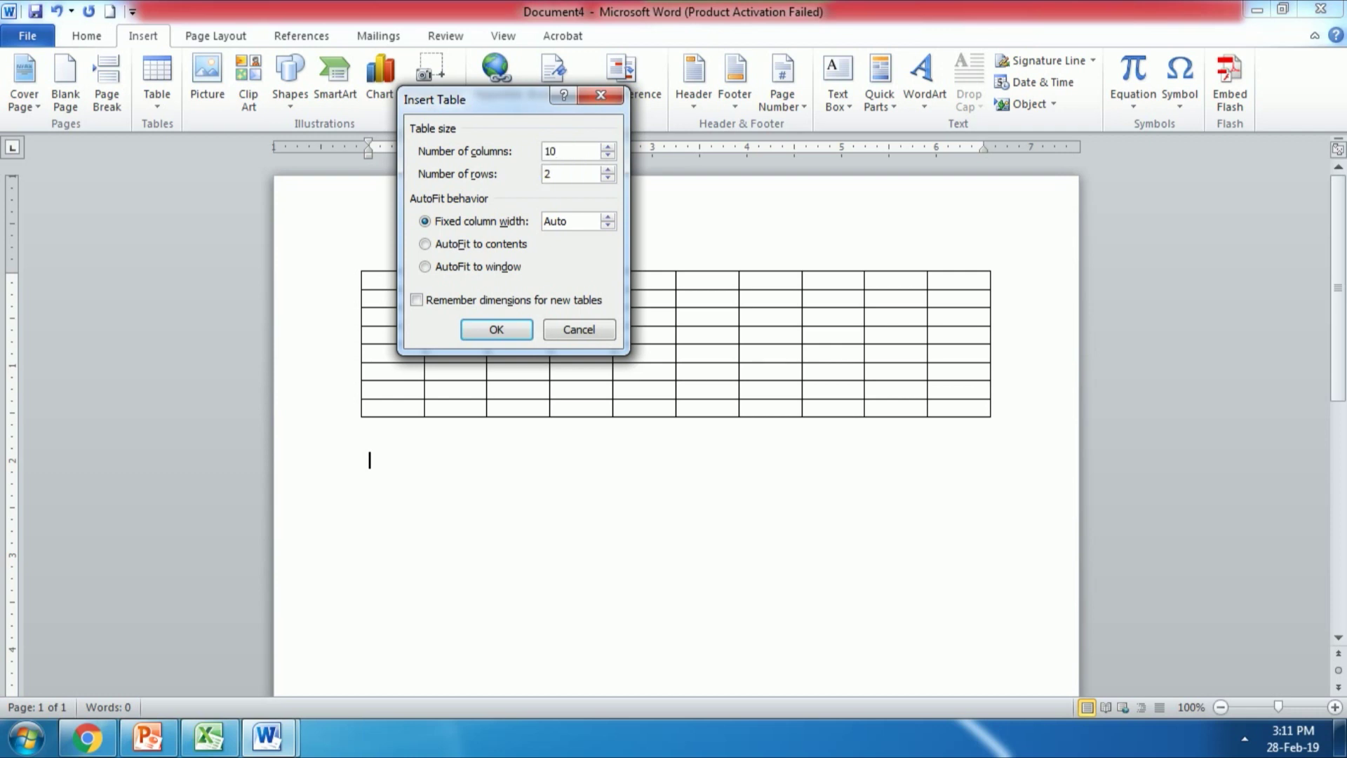
click(560, 179)
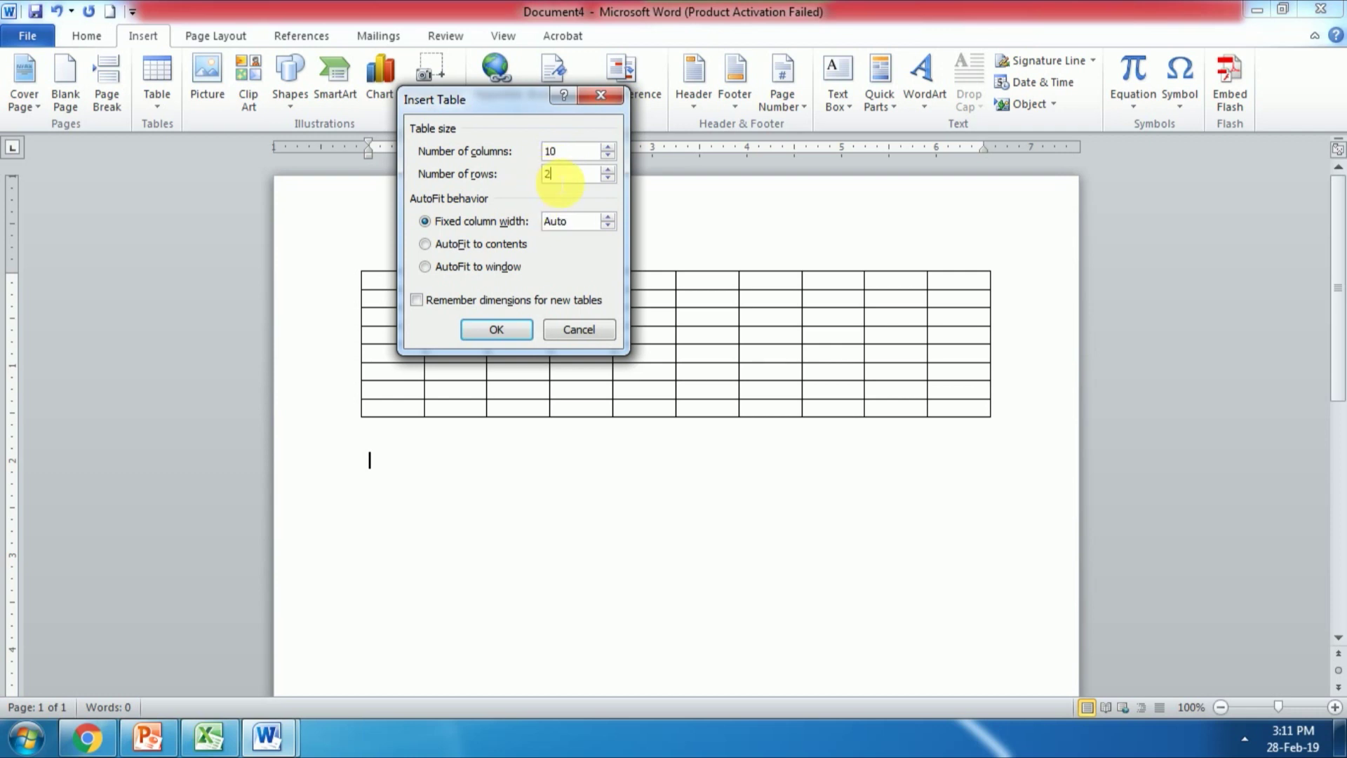
key(BackSpace)
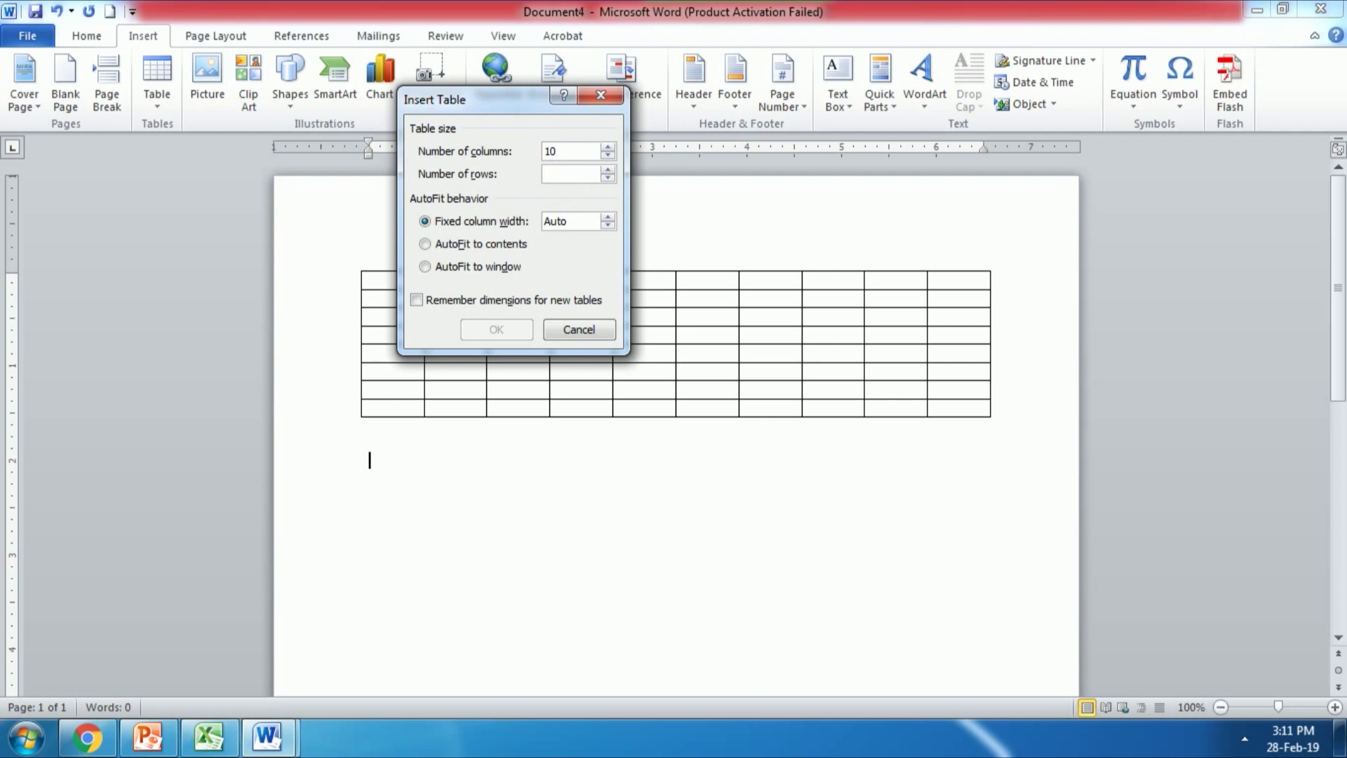
text(15)
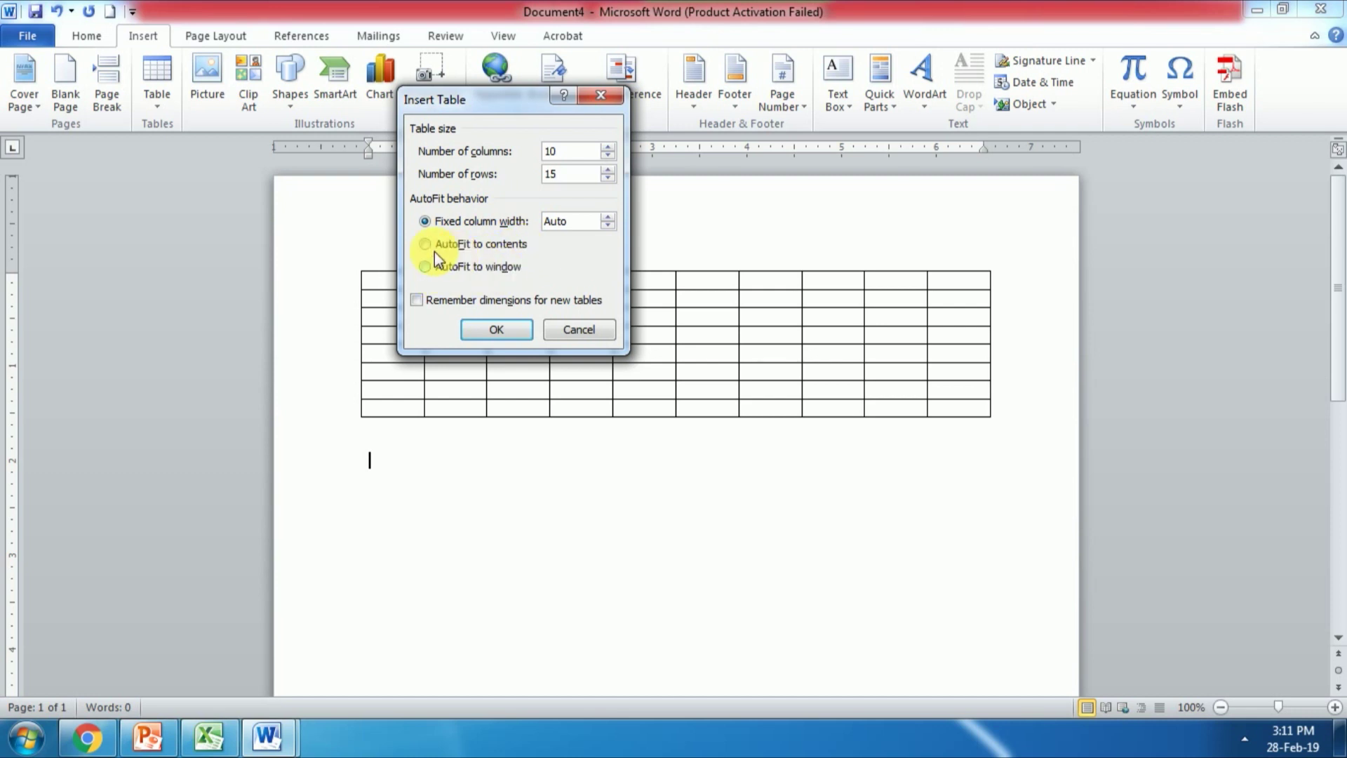
click(425, 268)
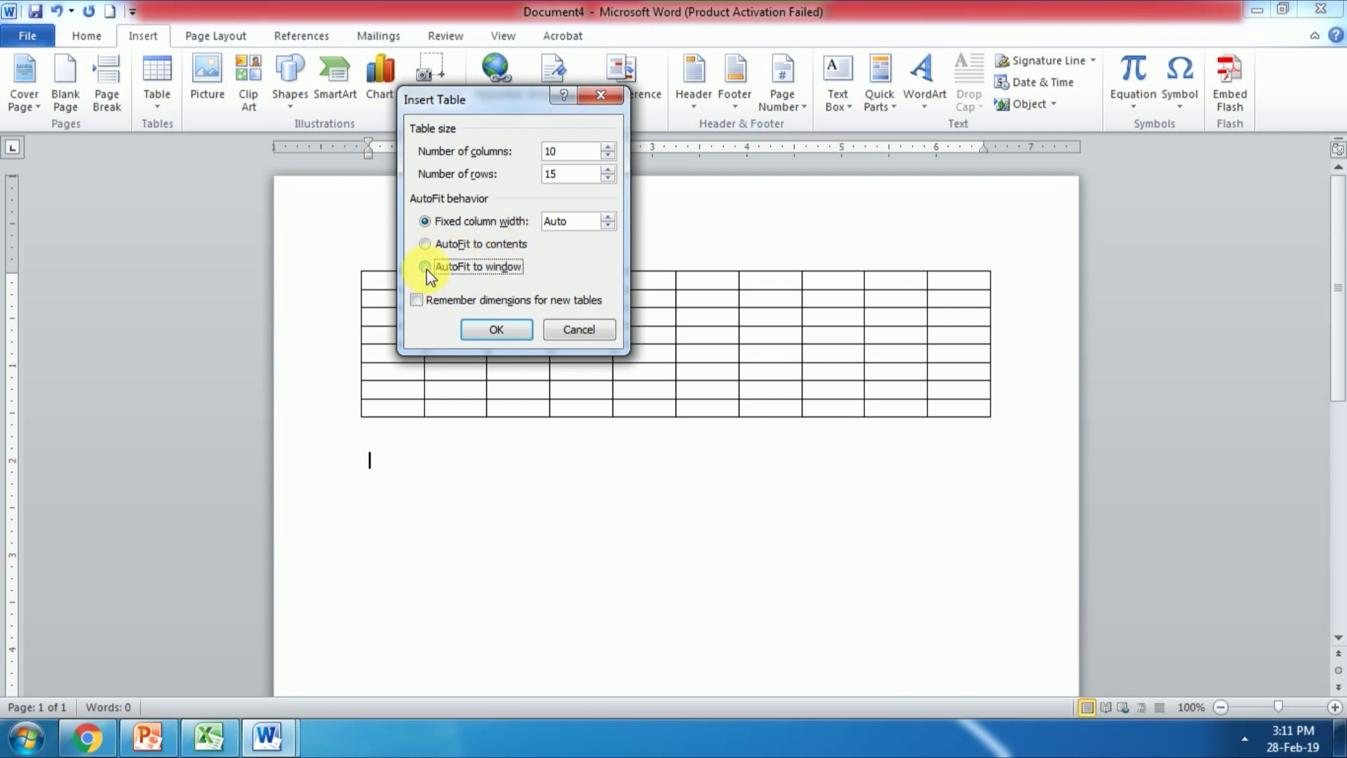
click(476, 334)
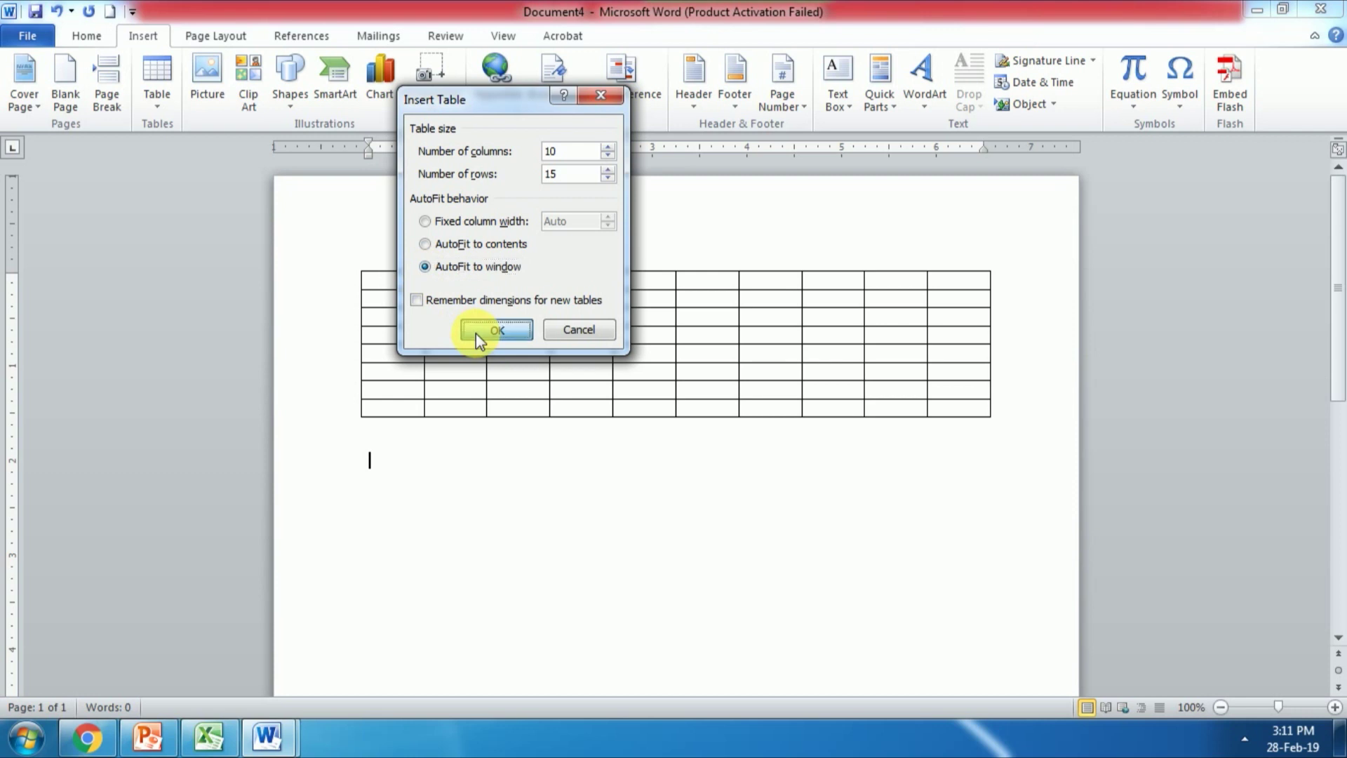
scroll(505, 528, down, 1)
scroll(505, 530, down, 2)
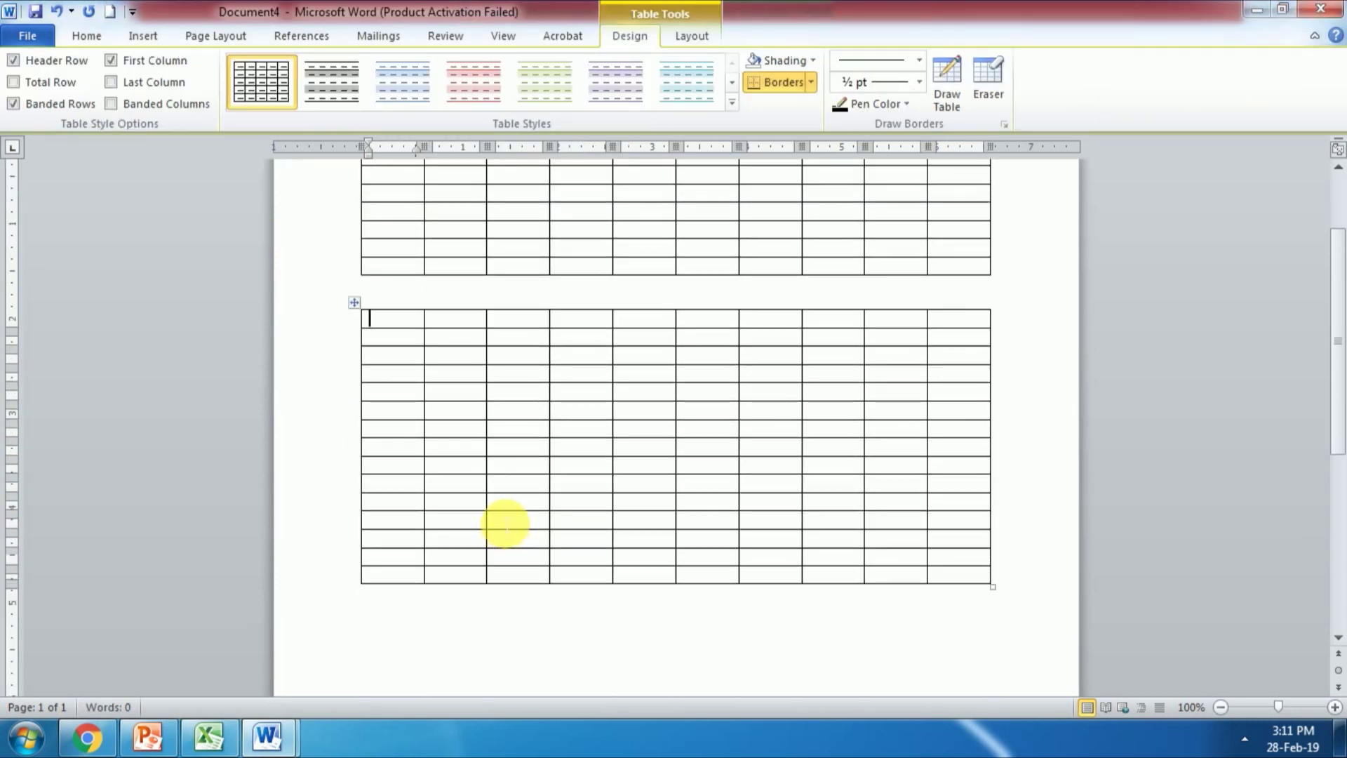
scroll(505, 523, down, 2)
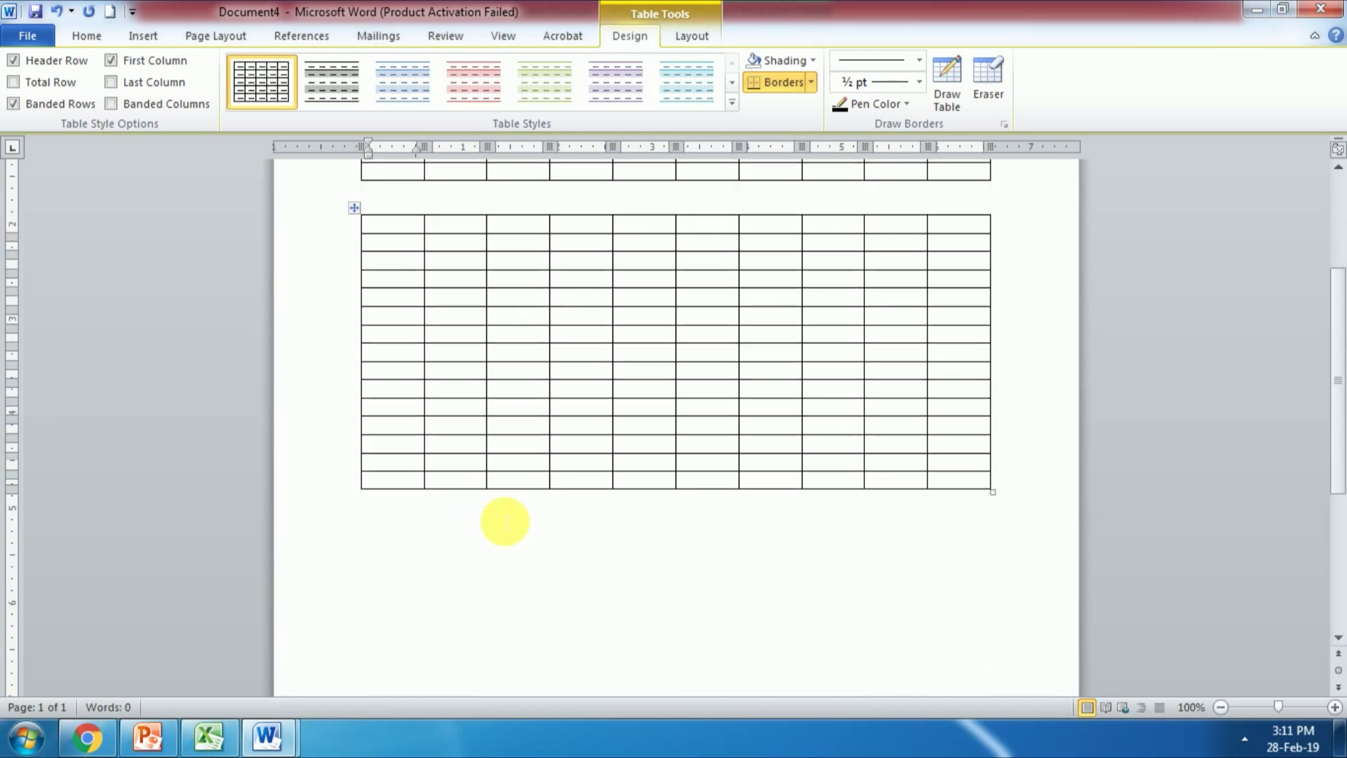
click(413, 553)
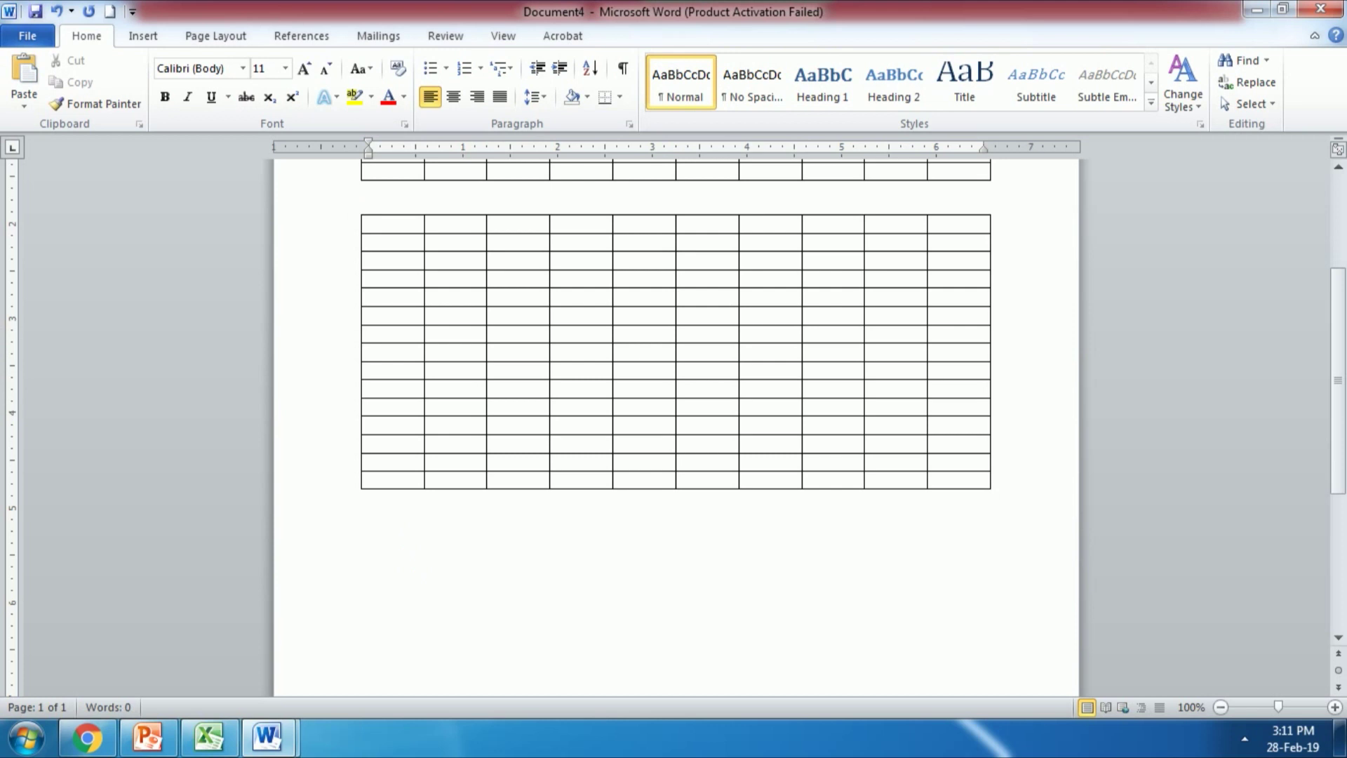
click(421, 551)
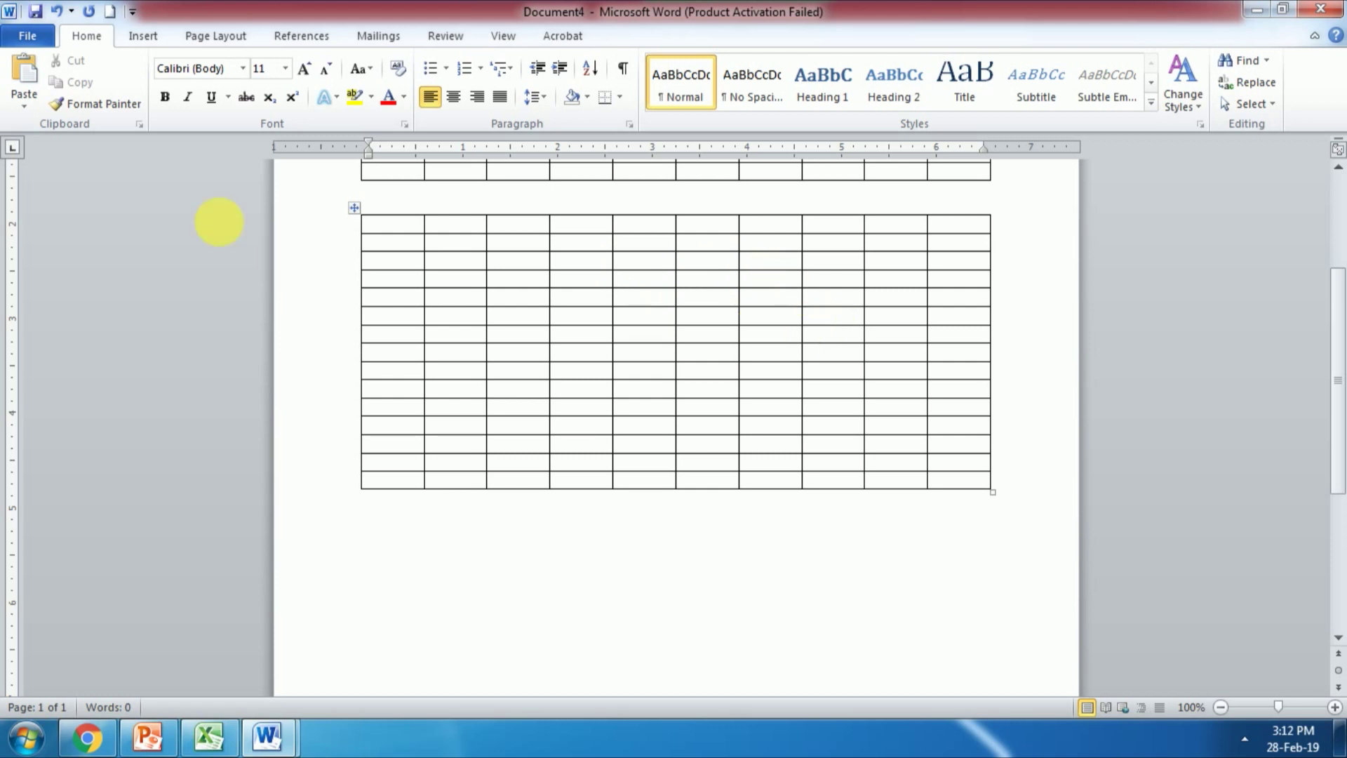
Step: Draw a freehand 3-column, 3-row table below the second table, undoing one misplaced column line
click(142, 36)
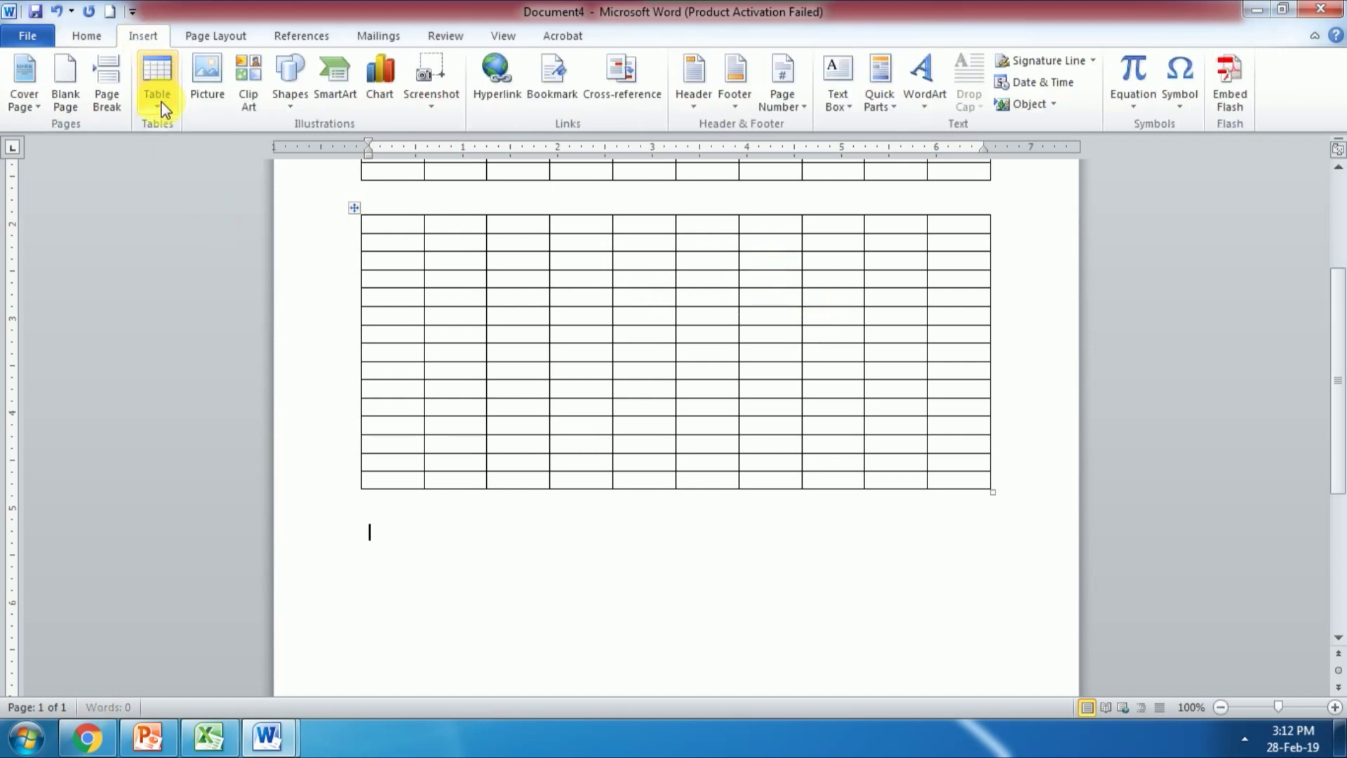
click(157, 95)
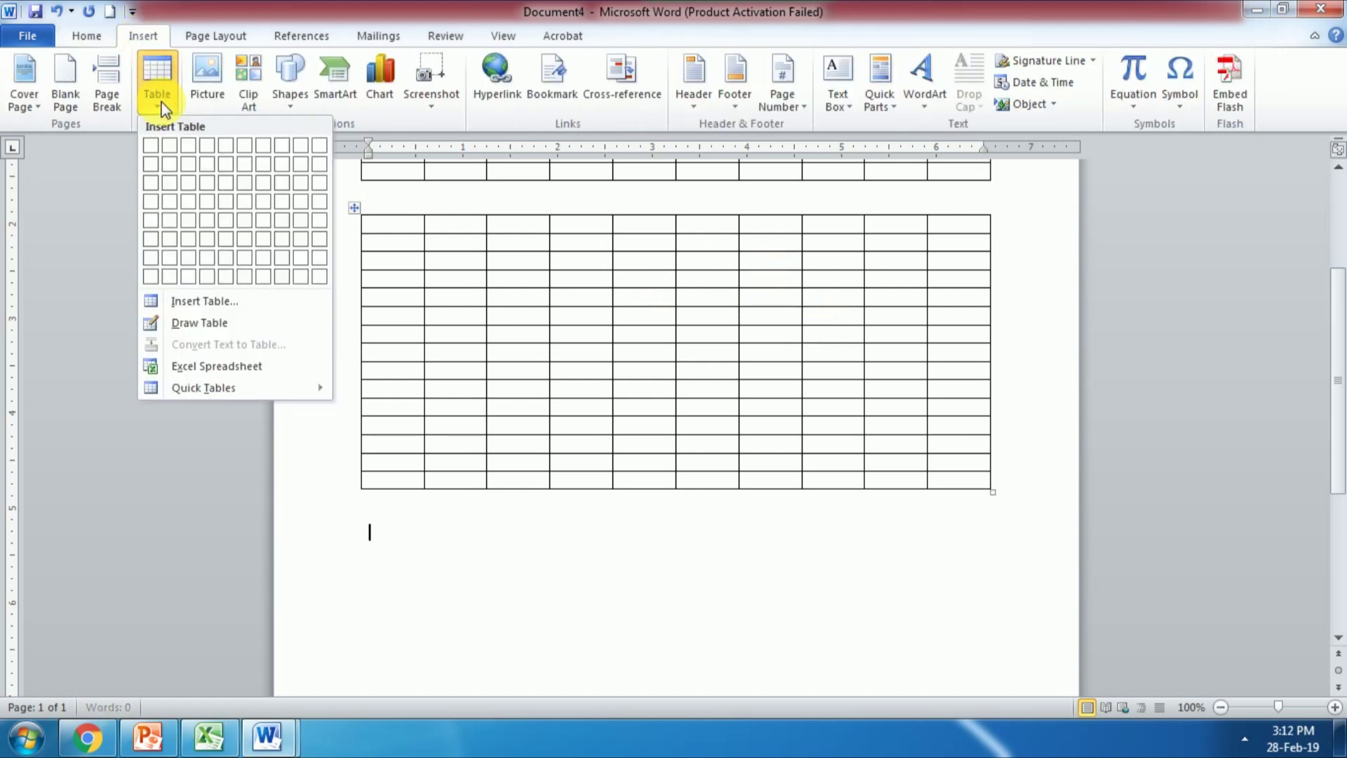
click(216, 322)
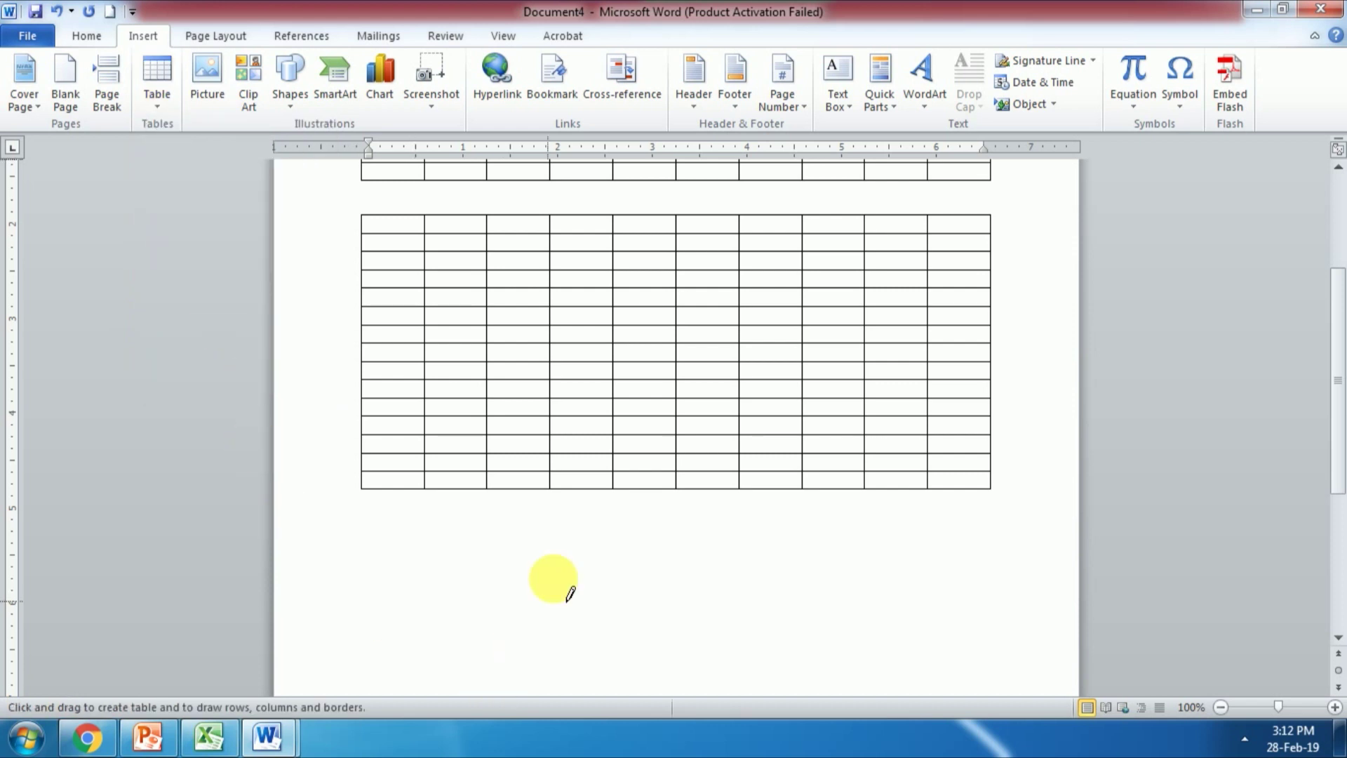
scroll(569, 567, down, 3)
scroll(569, 565, down, 3)
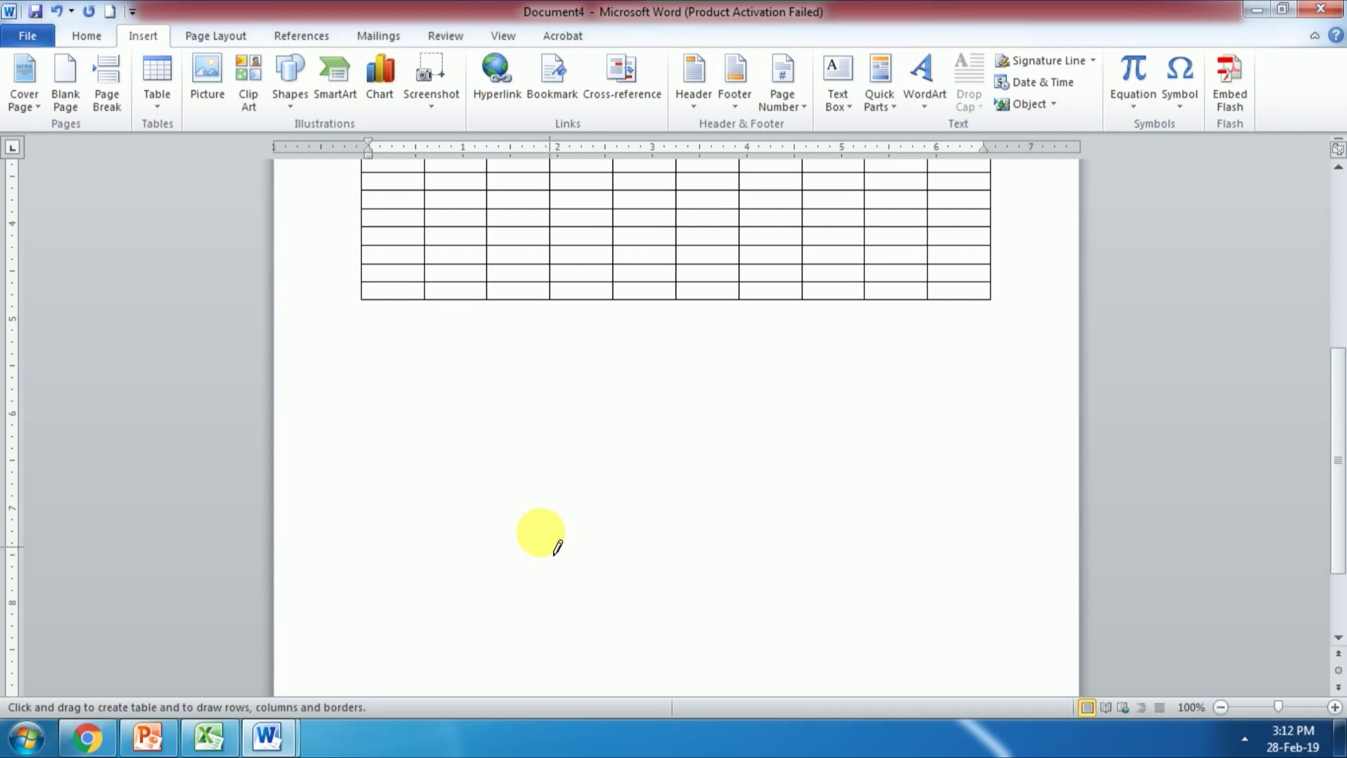
mouse_move(366, 339)
mouse_down()
mouse_move(833, 544)
mouse_move(996, 597)
mouse_move(986, 585)
mouse_up()
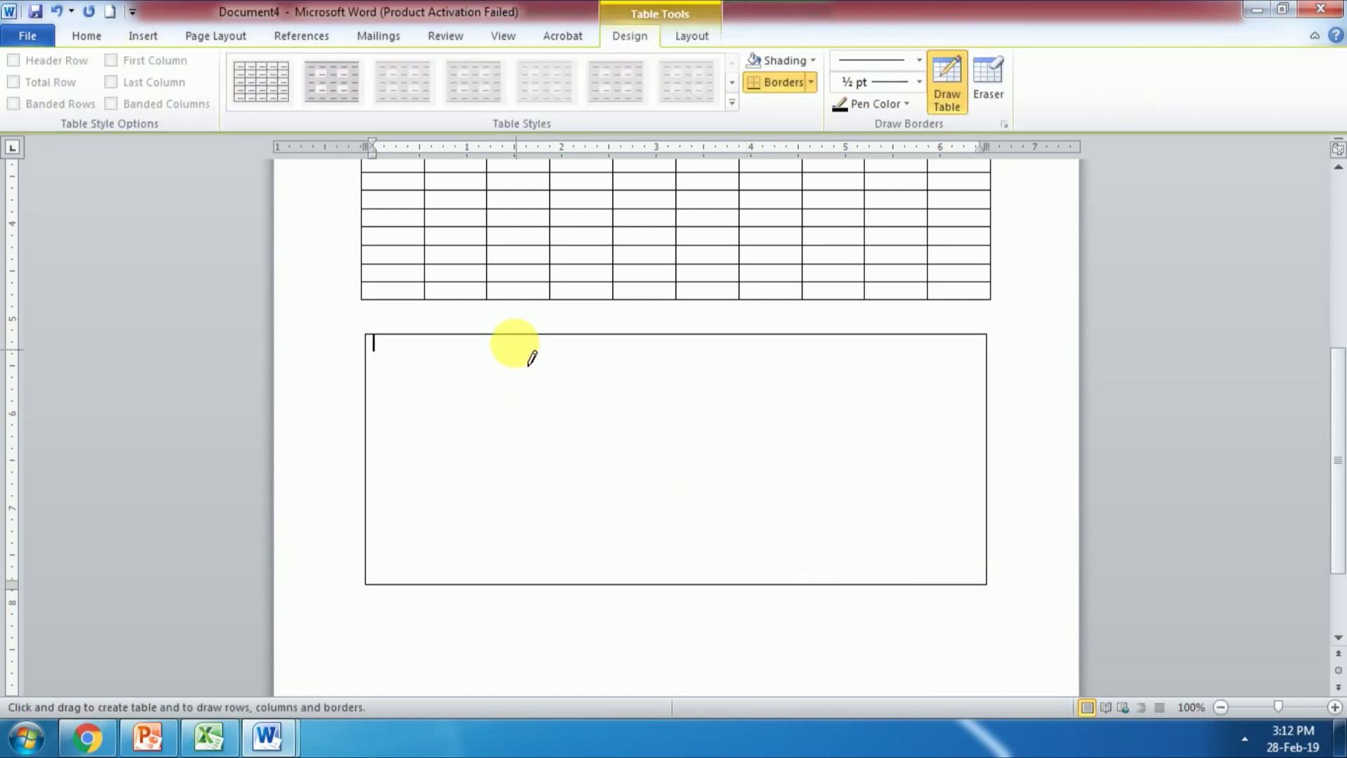
mouse_move(542, 400)
mouse_down()
mouse_move(558, 529)
mouse_move(546, 520)
mouse_up()
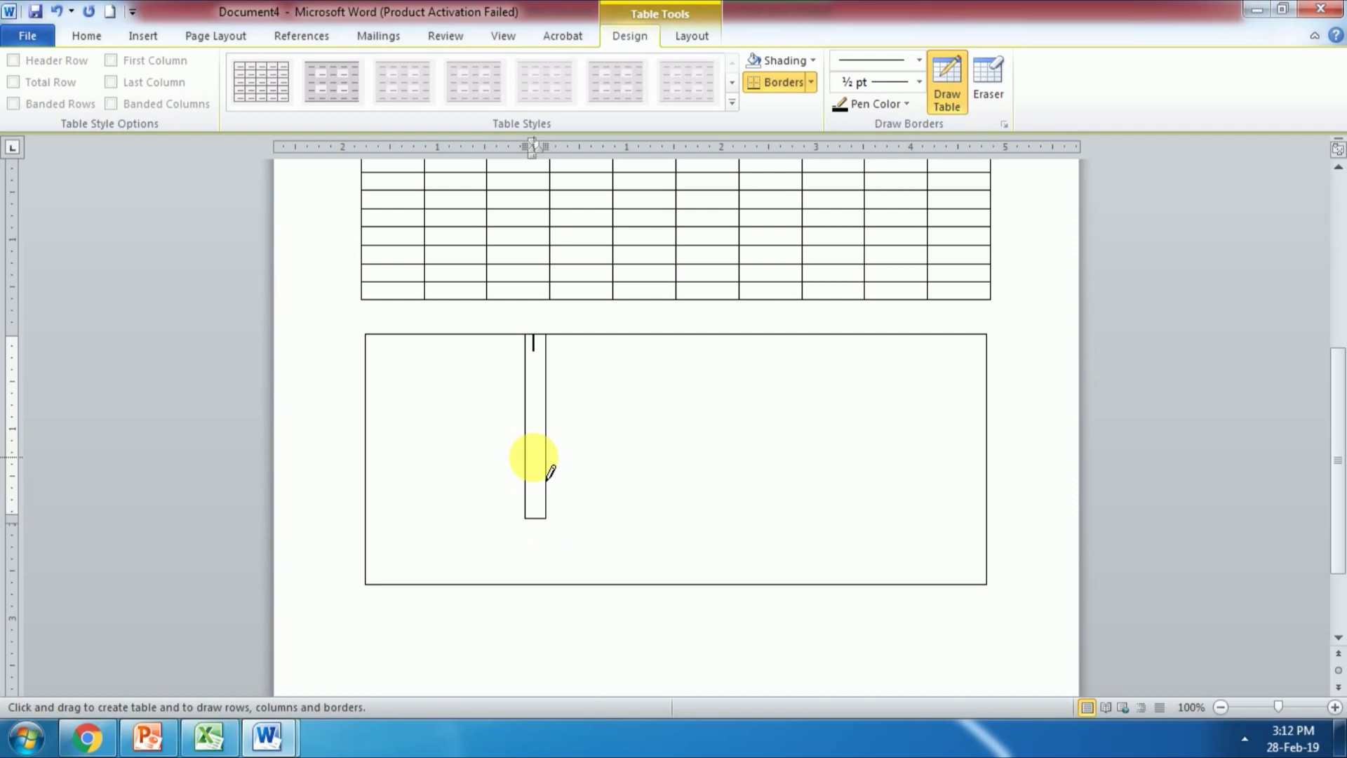
key(ctrl+z)
drag(551, 356, 548, 558)
drag(828, 352, 812, 396)
drag(366, 526, 885, 531)
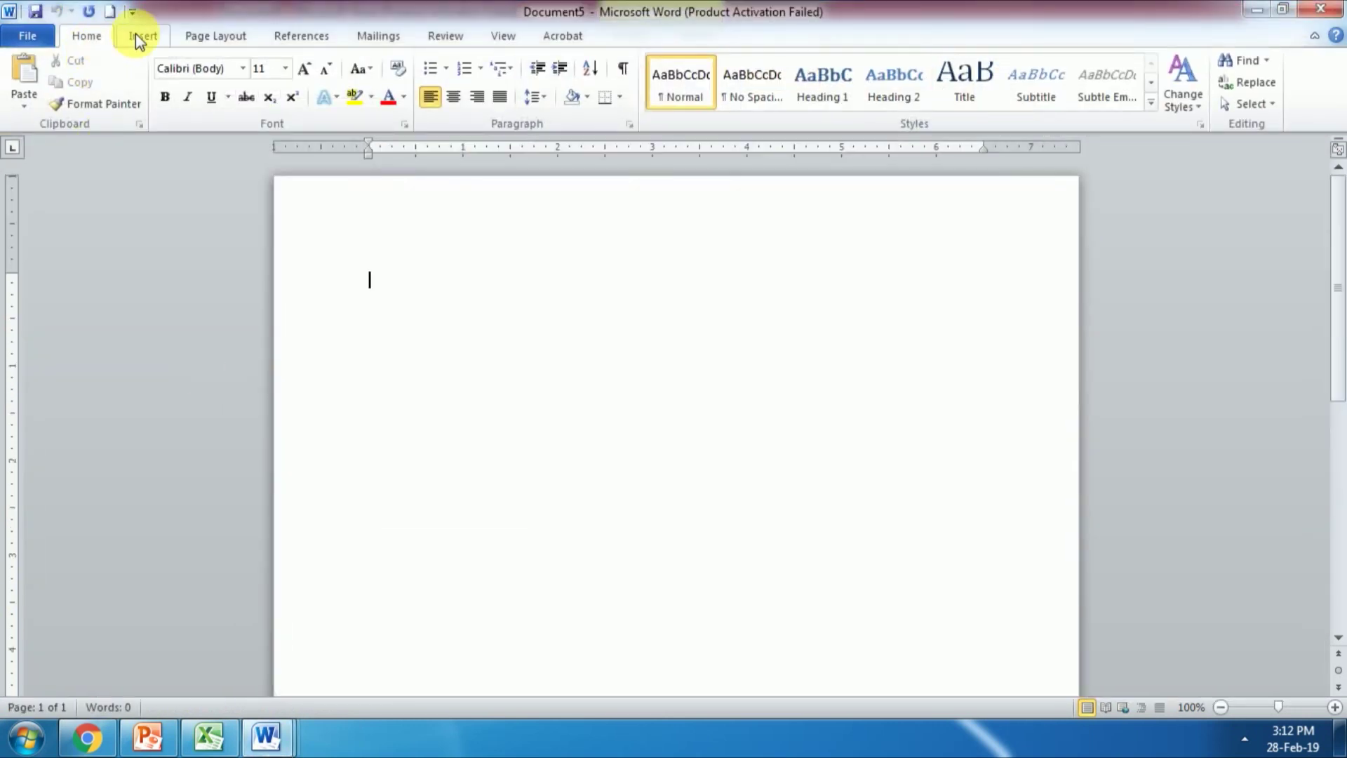
Step: Embed an Excel Spreadsheet table into the blank document
click(140, 36)
click(160, 104)
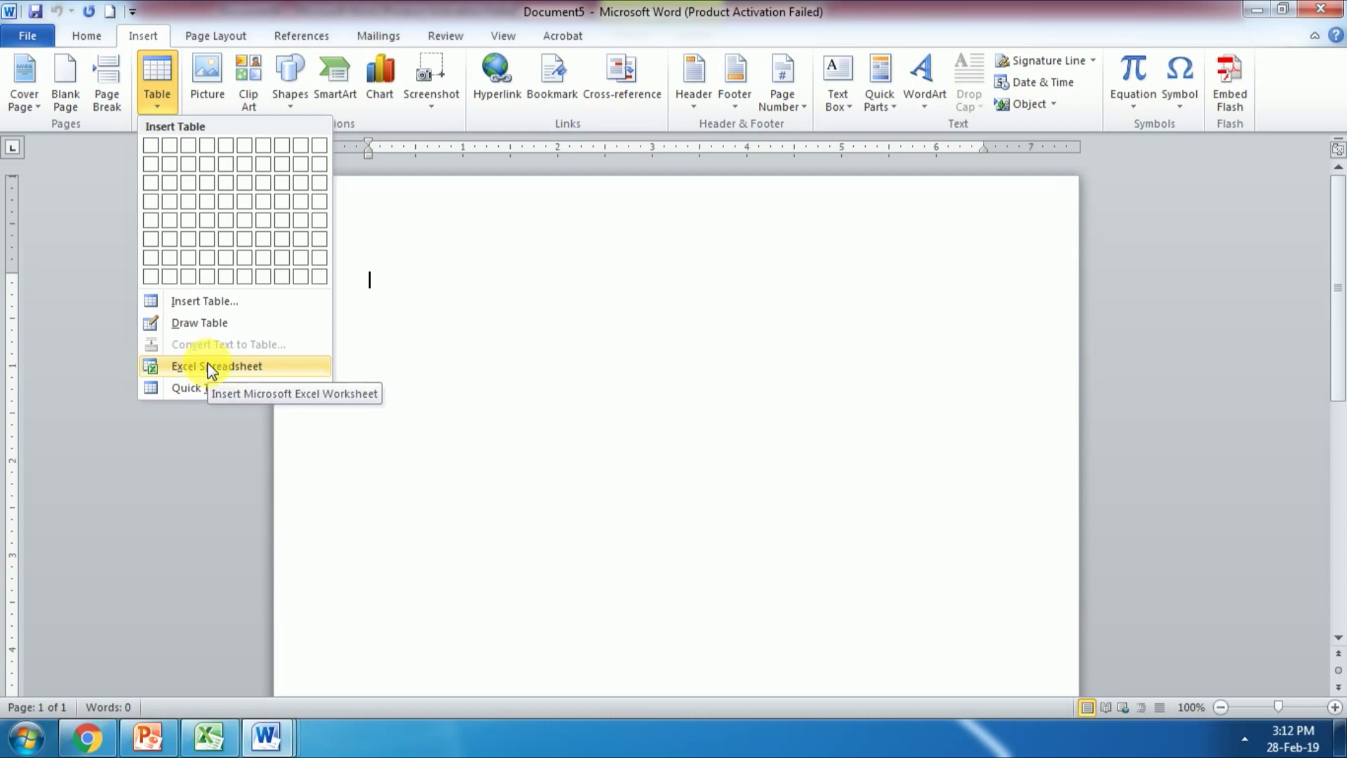
click(210, 368)
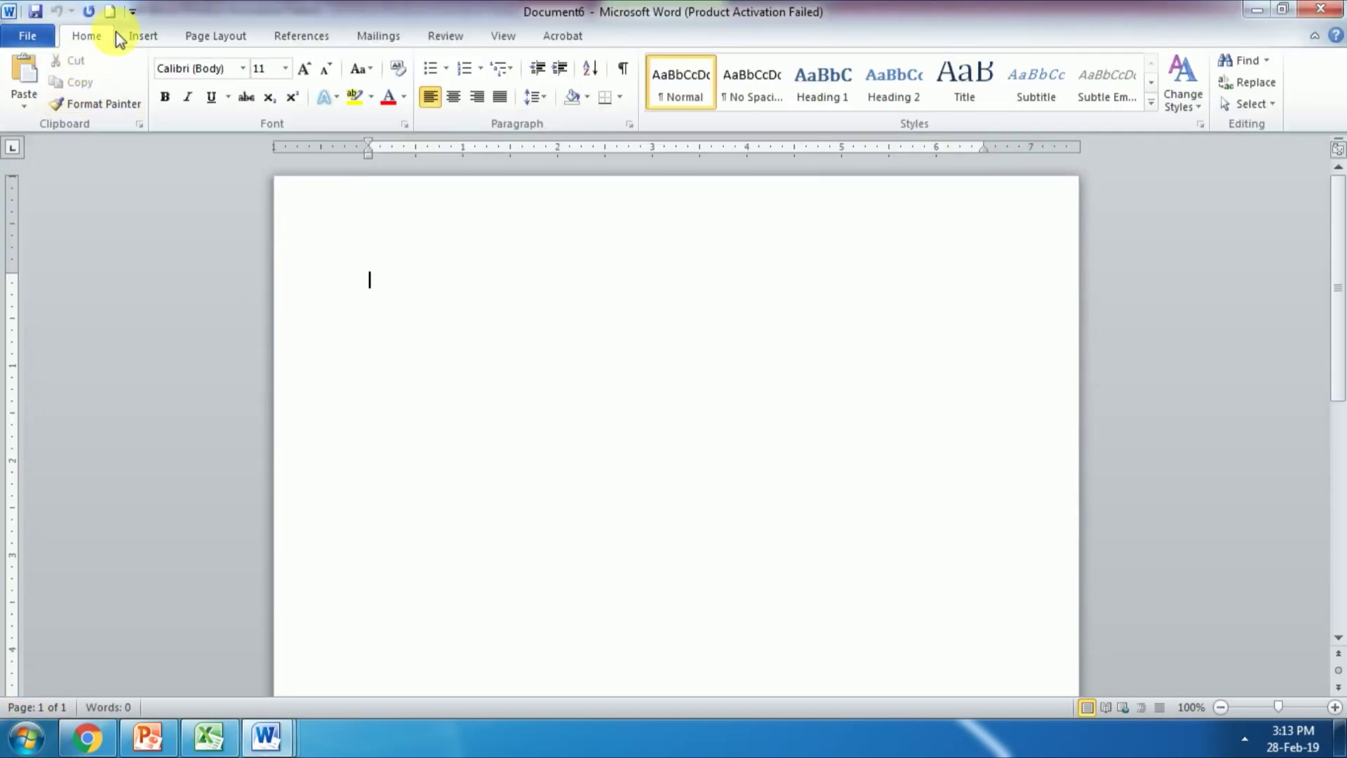
Step: Insert the Calendar 3 quick table into the new document
click(140, 35)
click(159, 97)
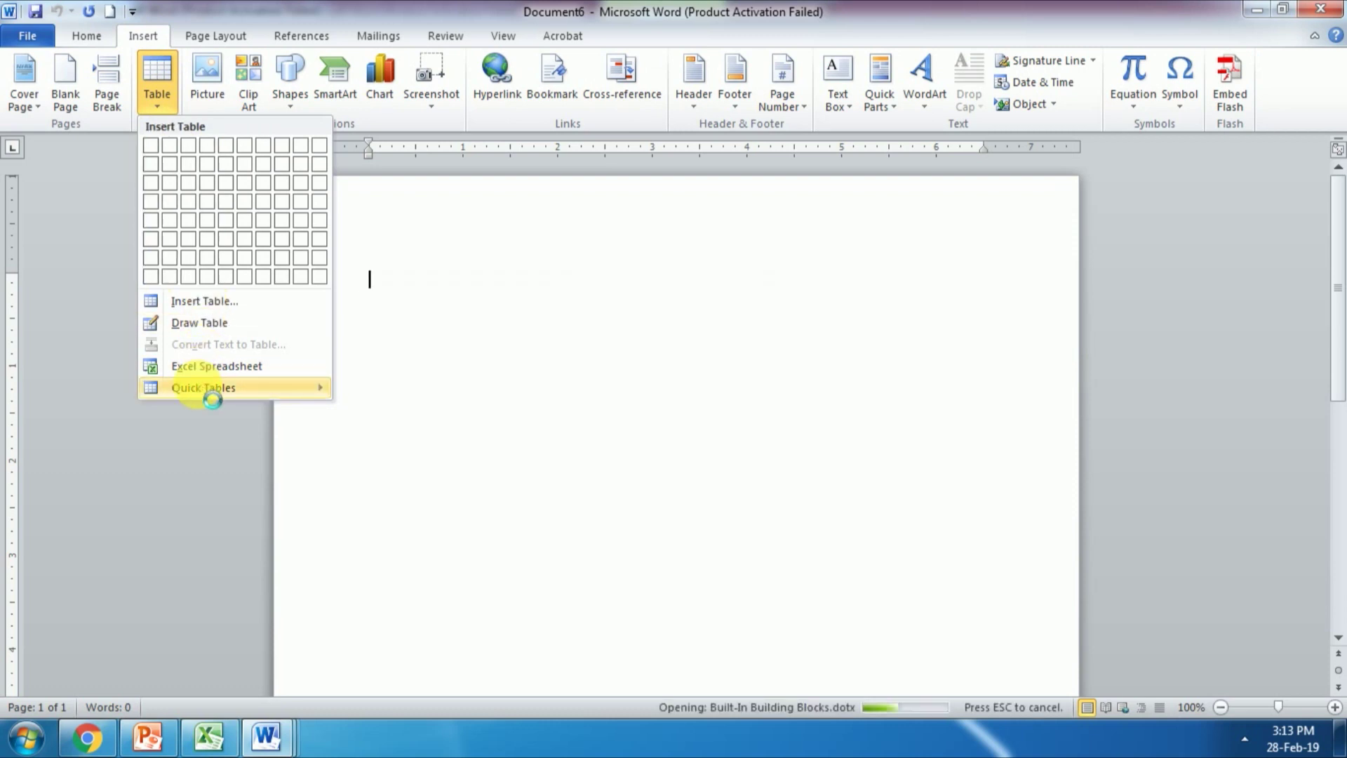
mouse_move(202, 390)
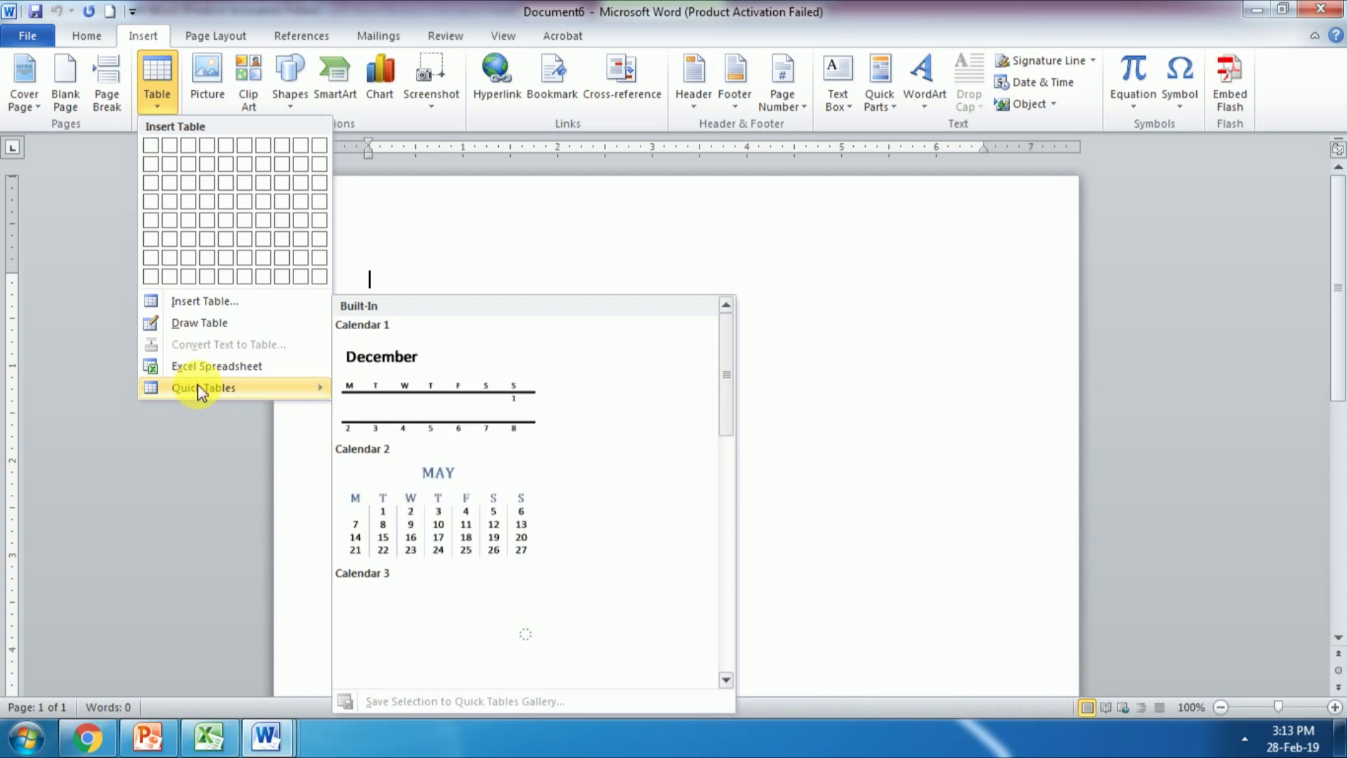
click(726, 679)
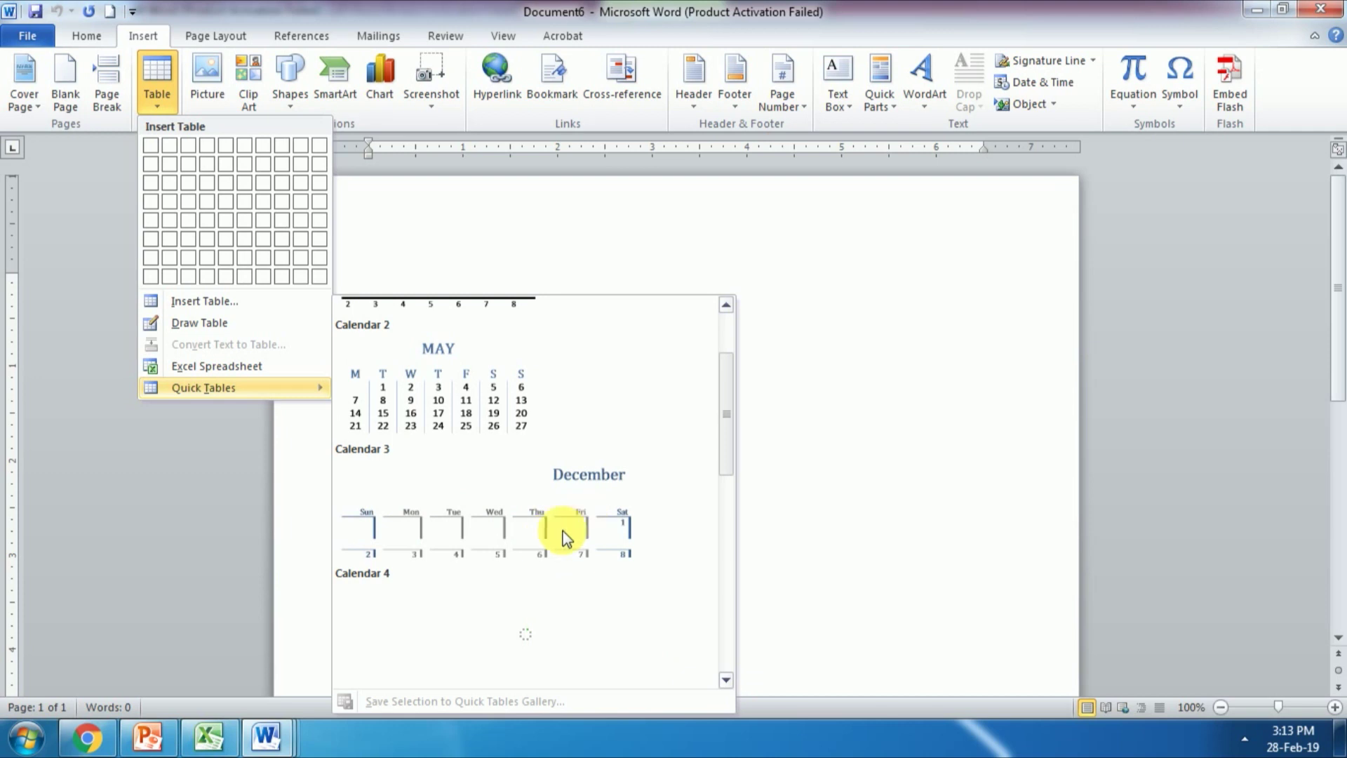
click(497, 533)
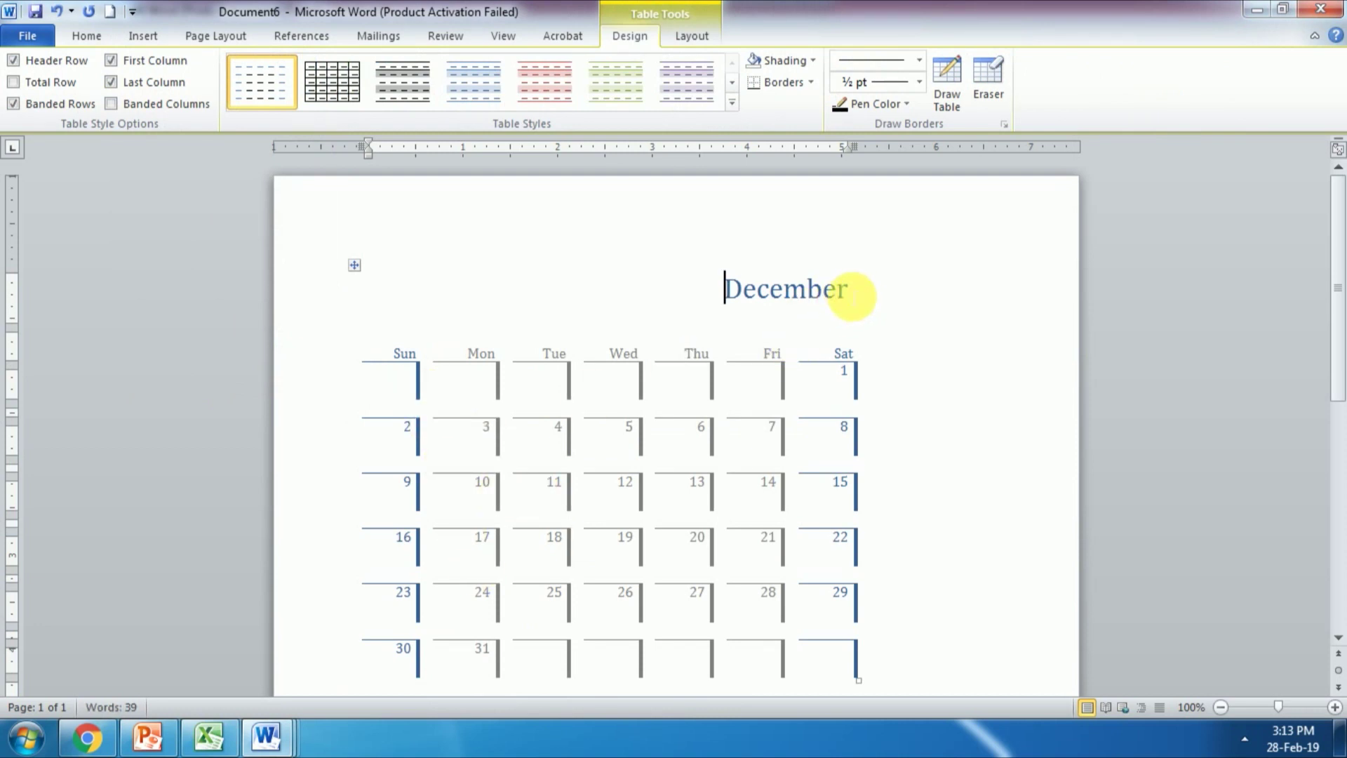
Step: Change the calendar's month title from December to May
drag(846, 292, 710, 301)
key(Delete)
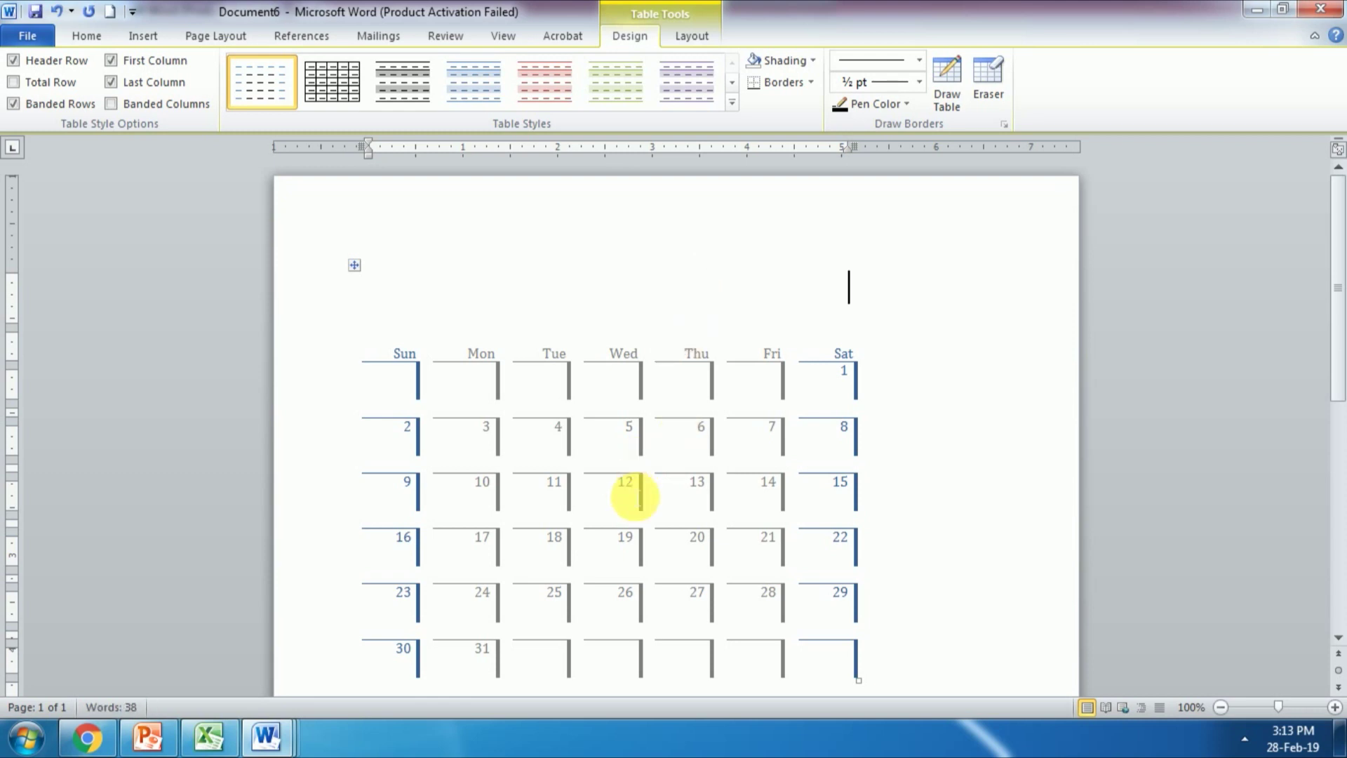
text(May)
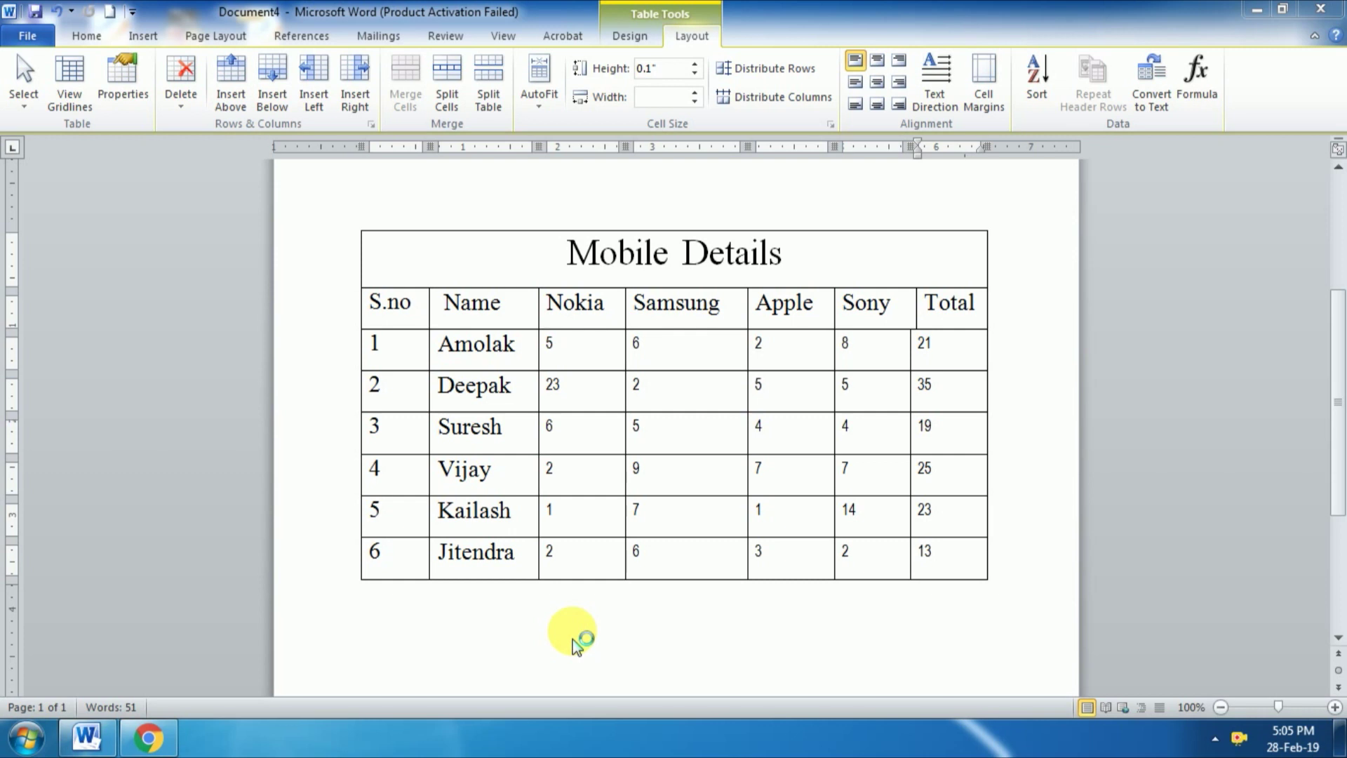
click(502, 309)
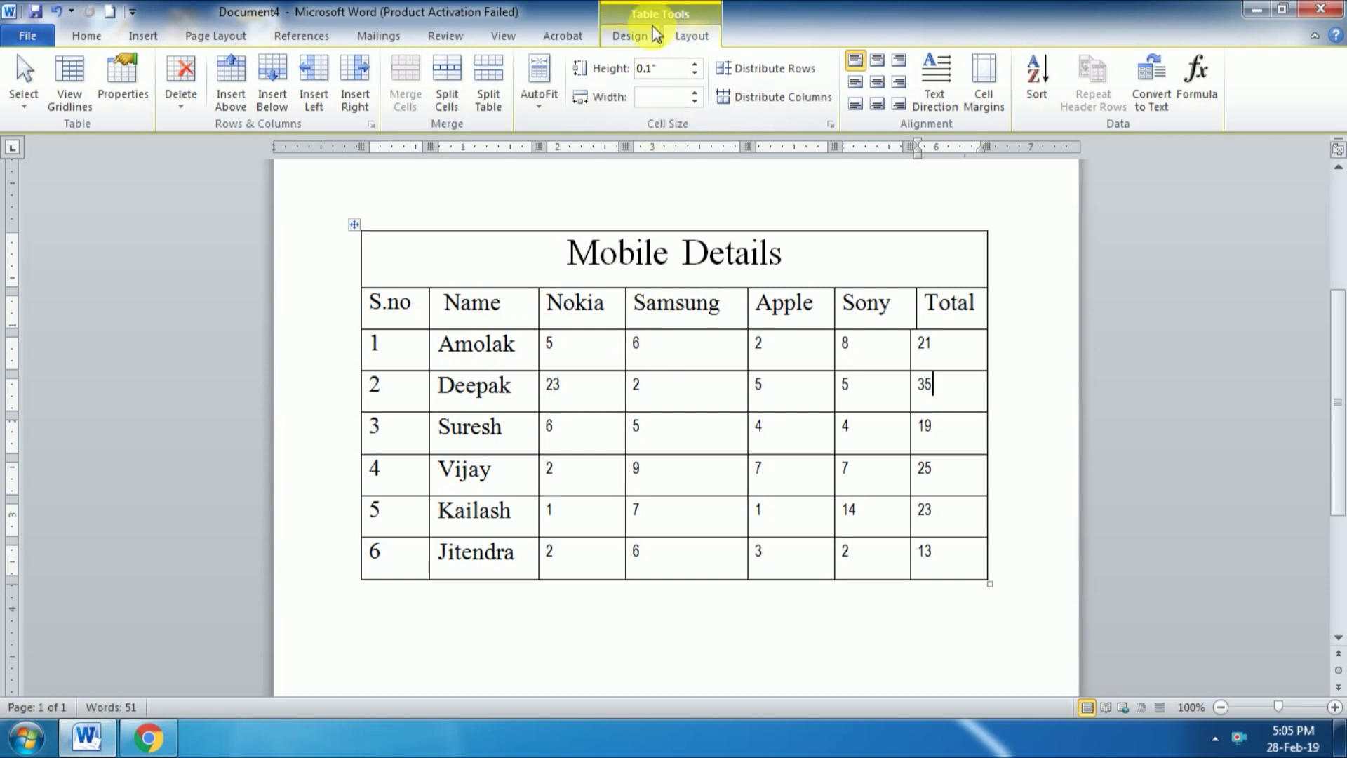
click(643, 42)
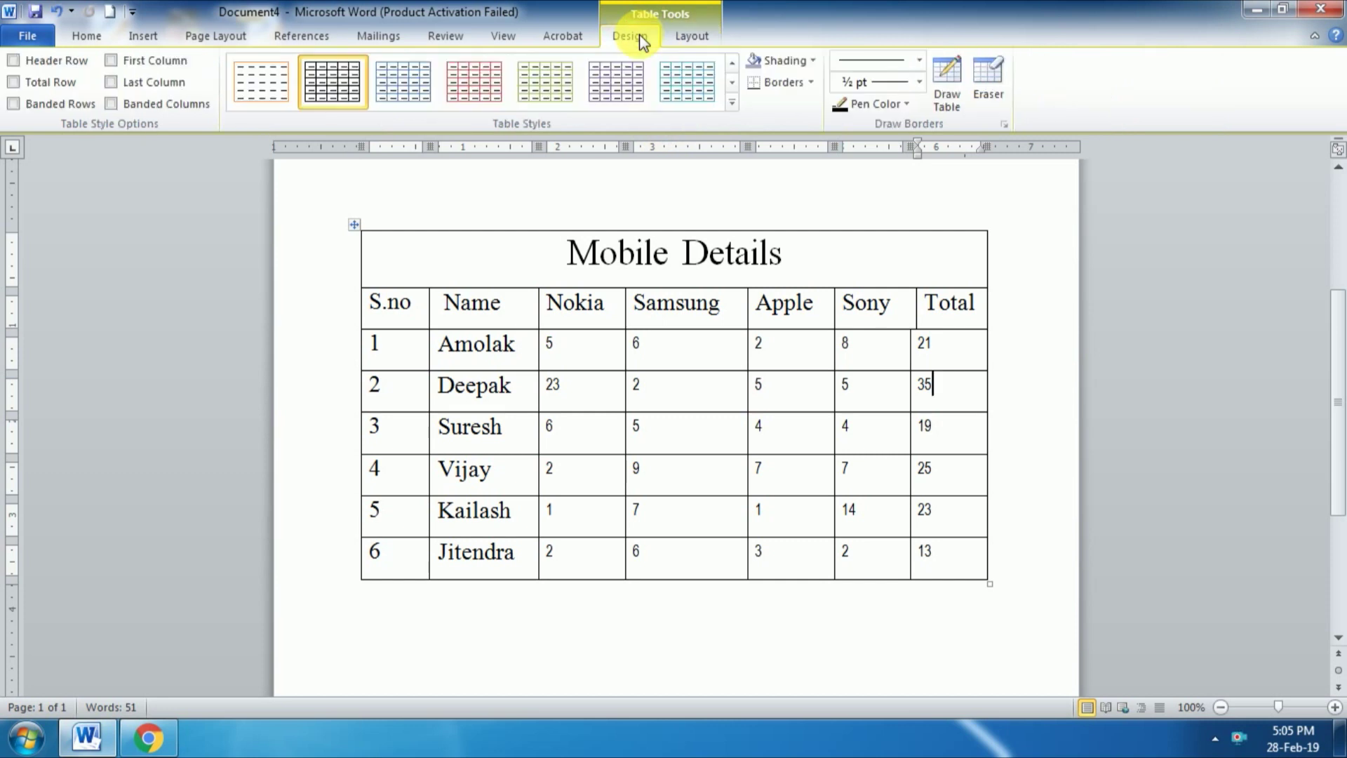
click(687, 40)
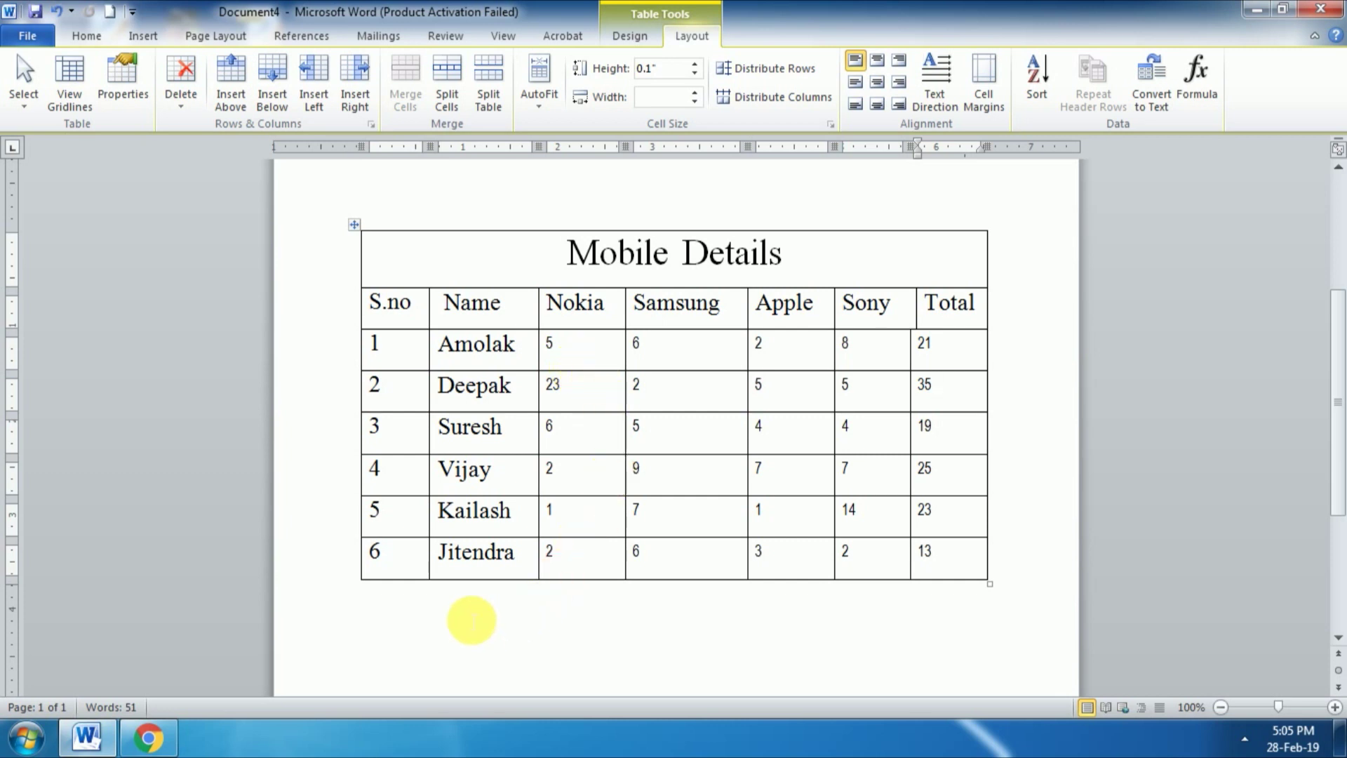
click(466, 614)
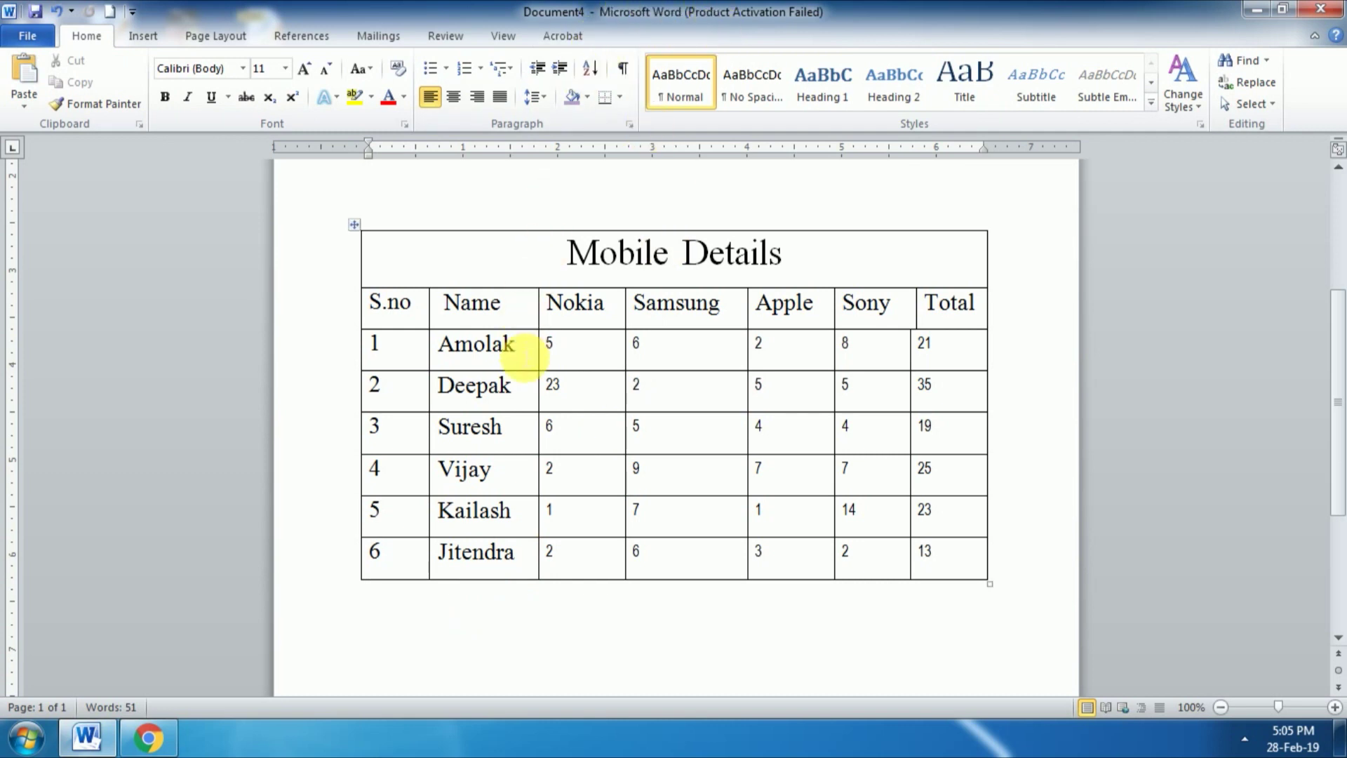
click(522, 355)
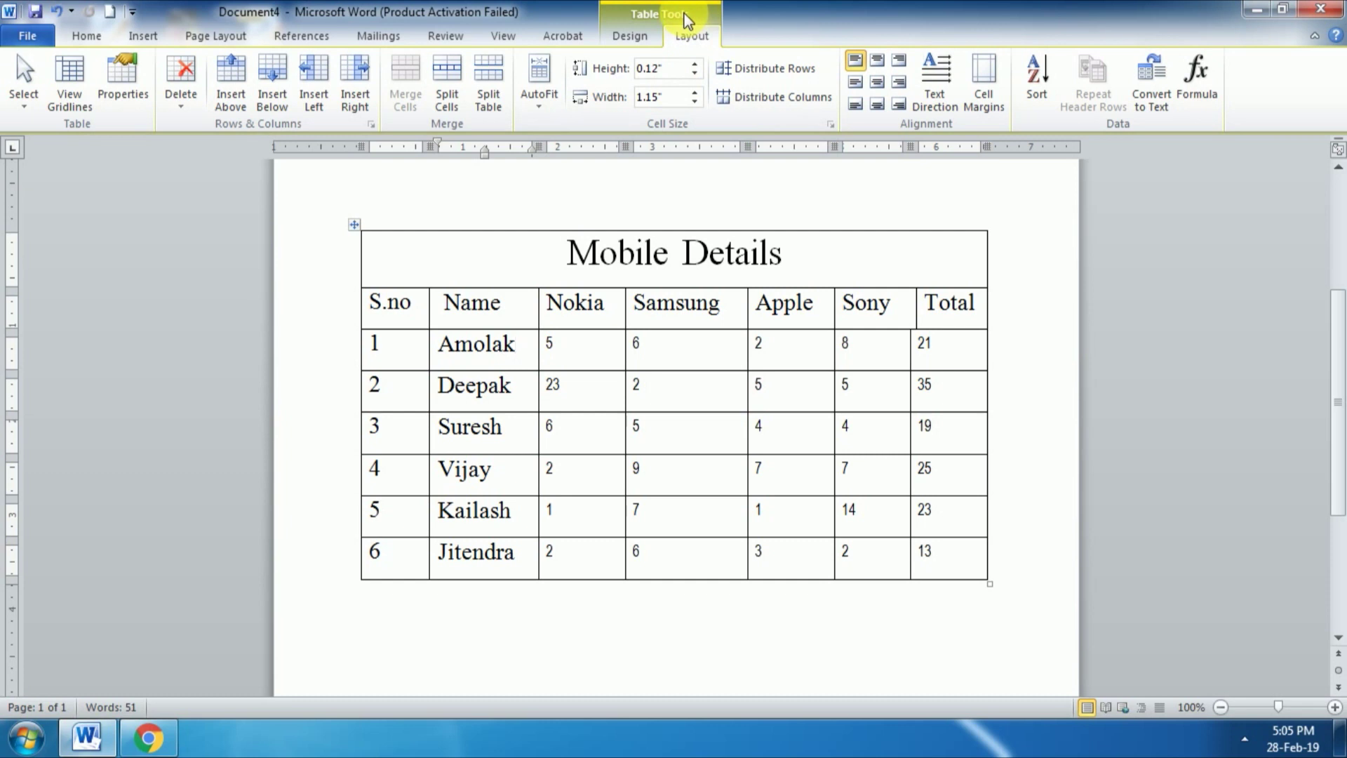
click(647, 46)
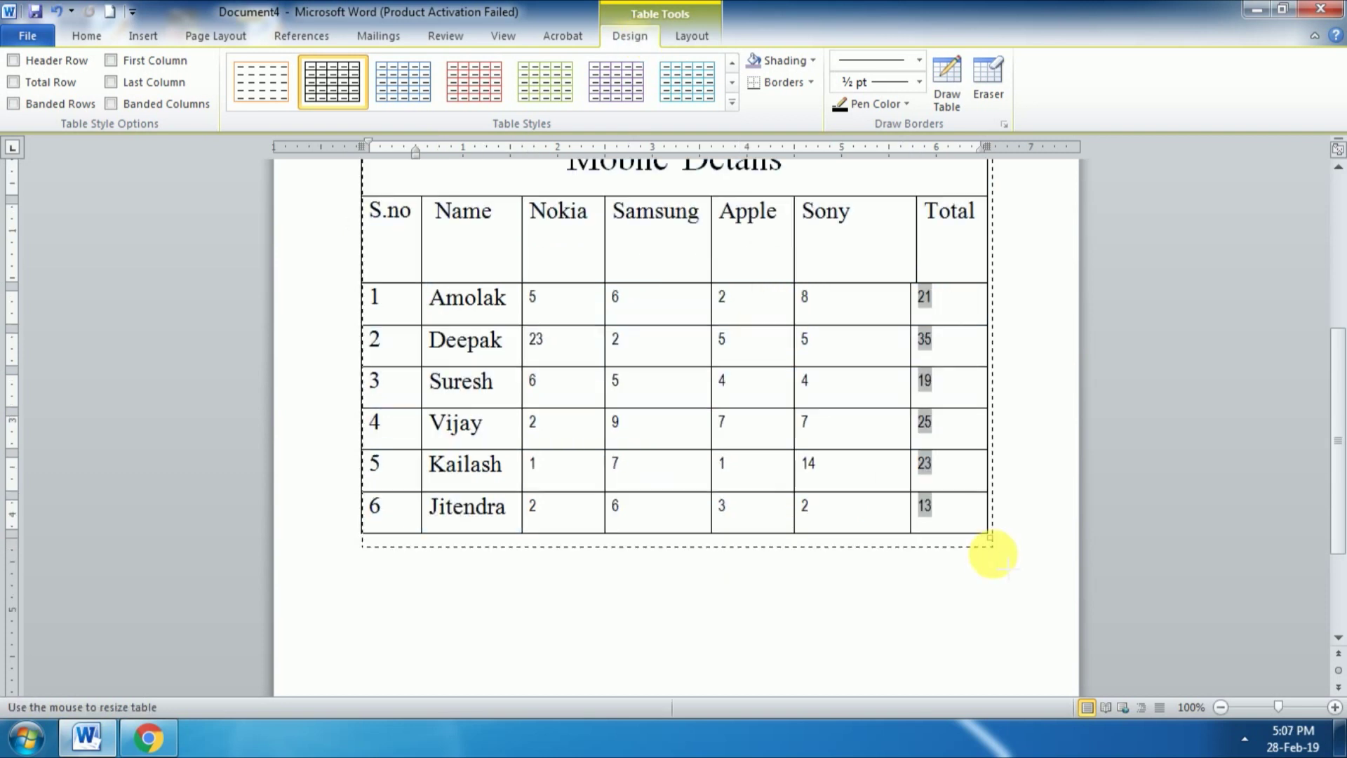
drag(993, 553, 993, 582)
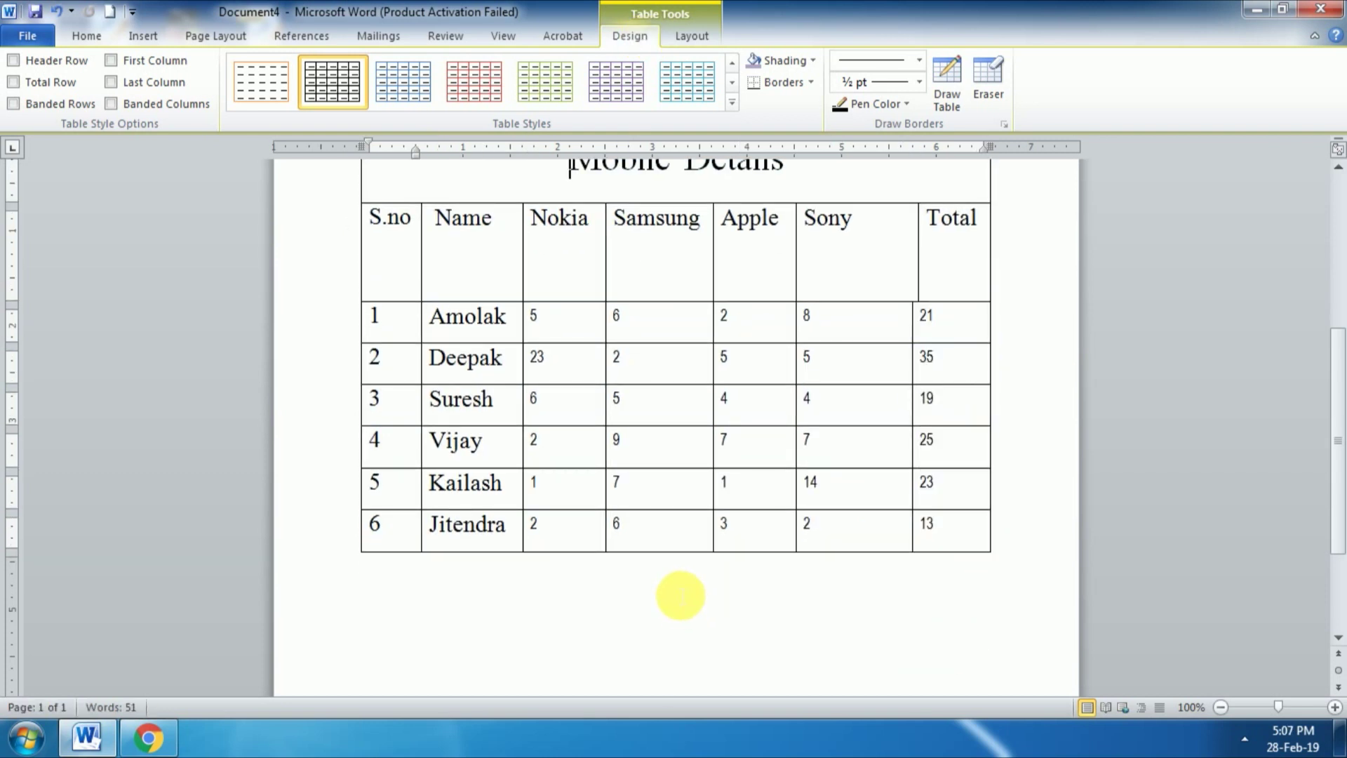
scroll(679, 594, up, 3)
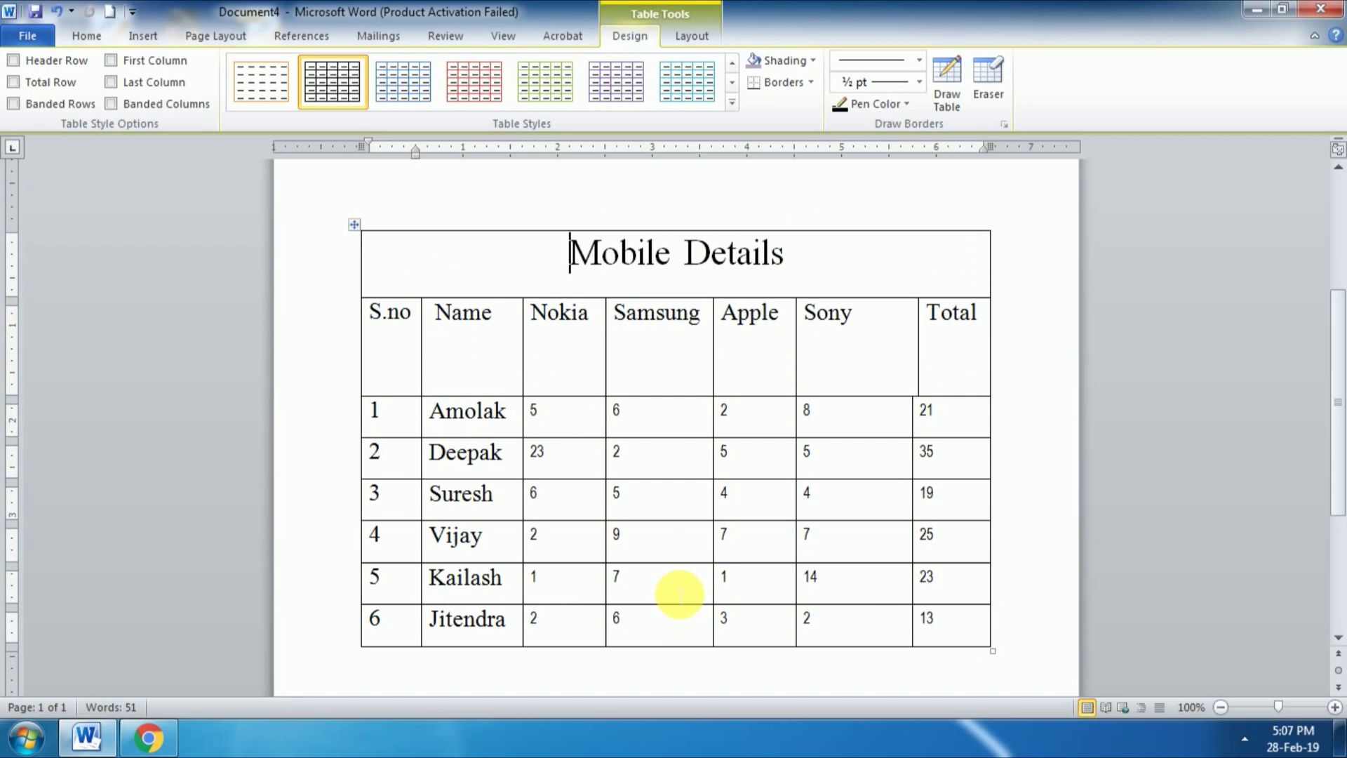
scroll(679, 593, up, 1)
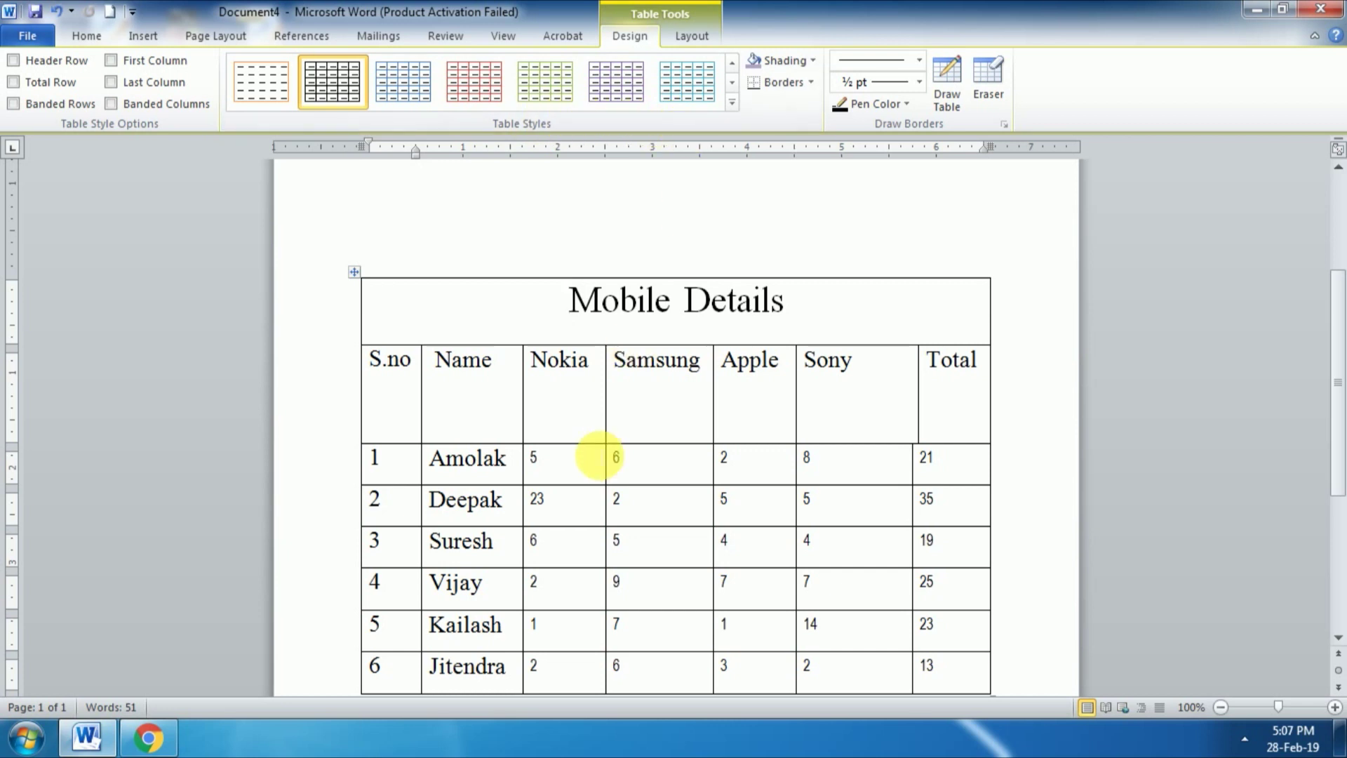
Step: Apply a light purple grid style, then replace it with a purple shaded style from the Table Styles gallery
click(734, 105)
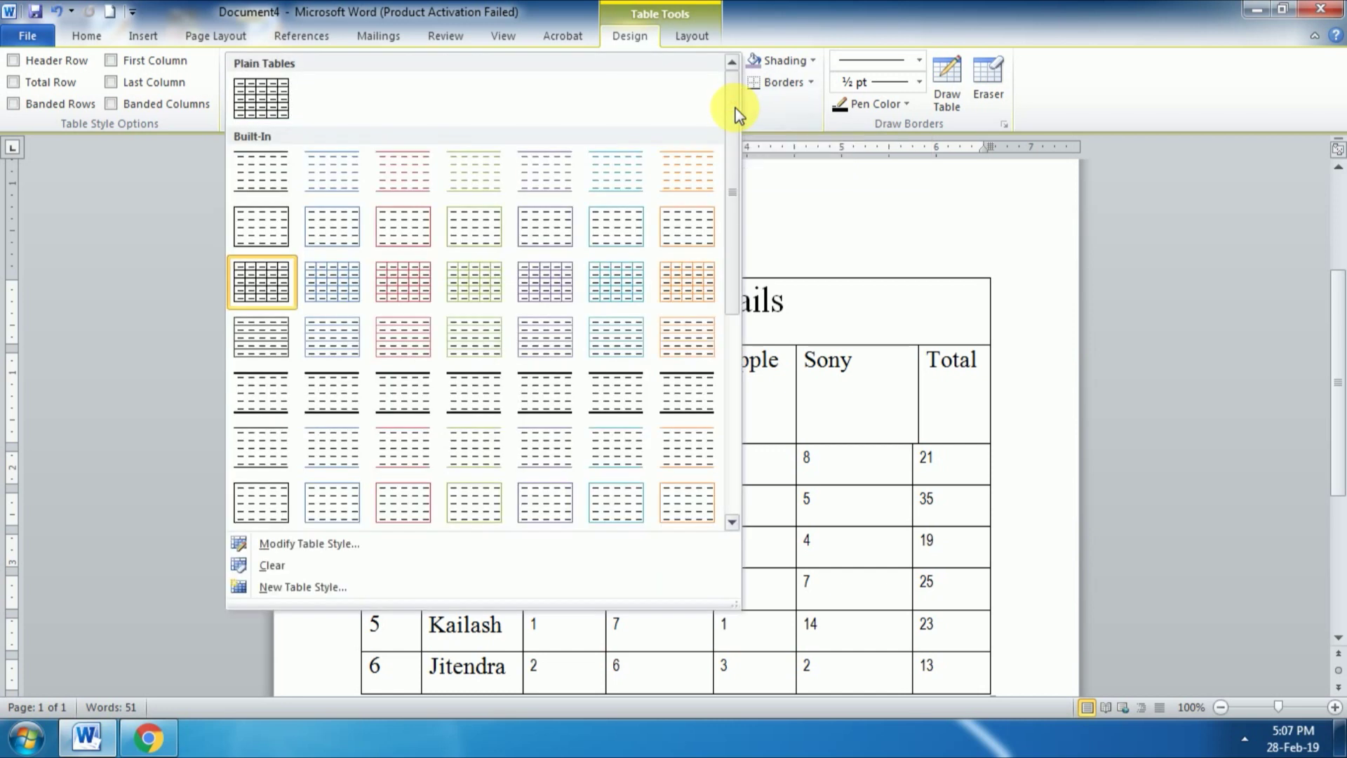
click(559, 291)
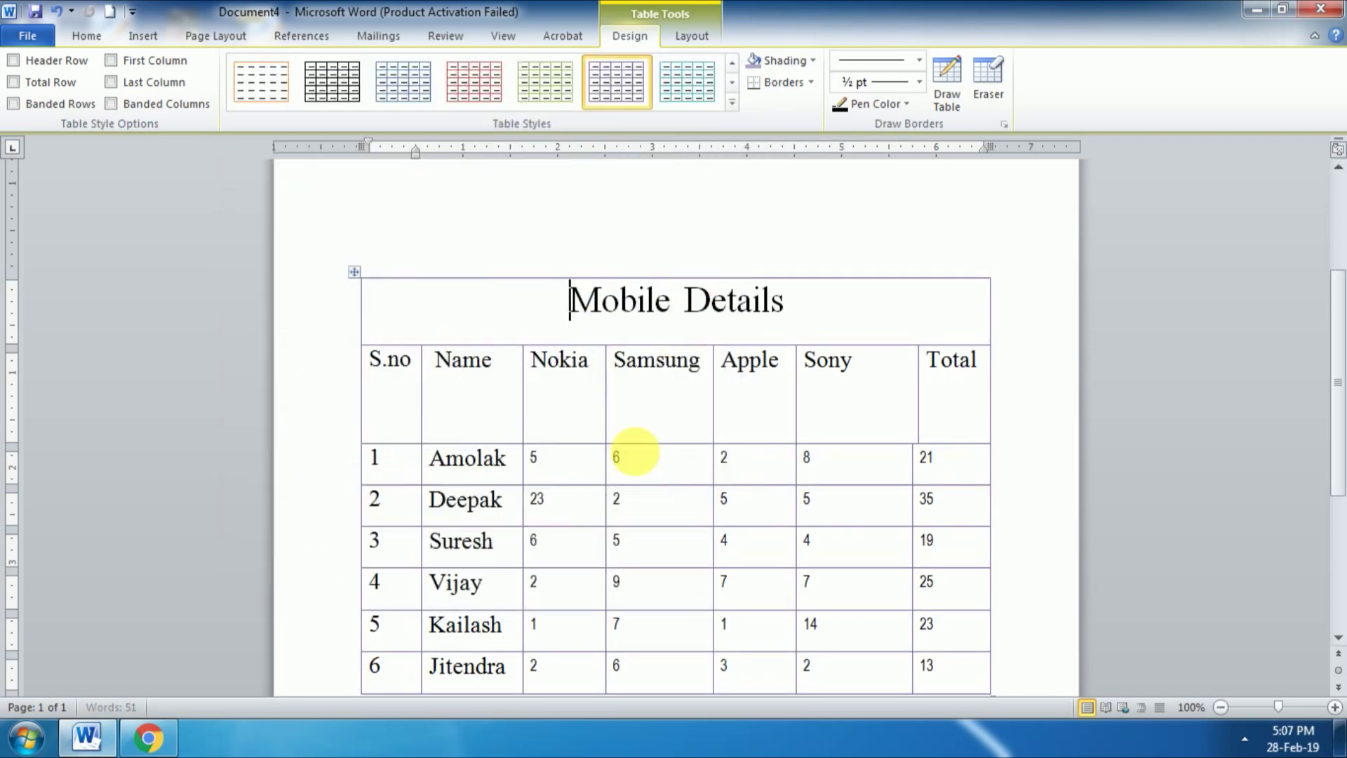
click(733, 105)
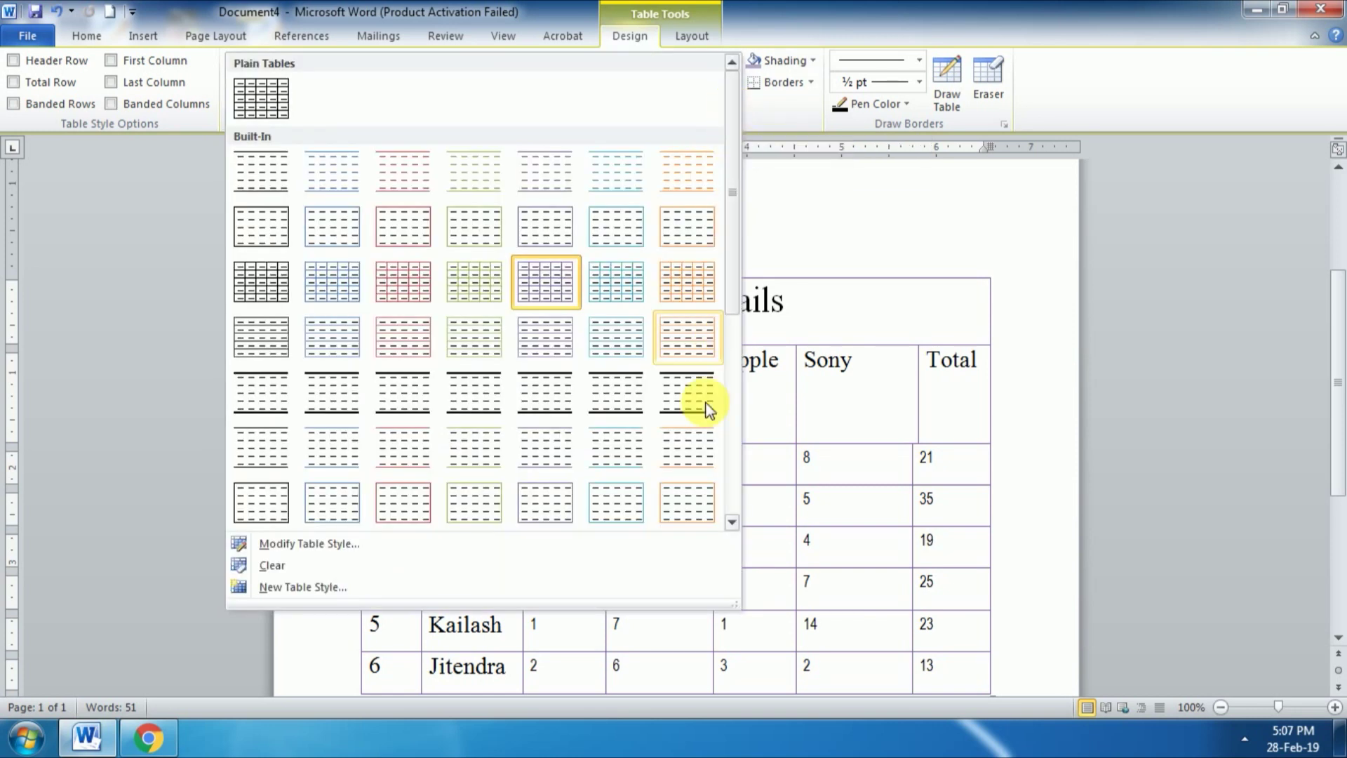
click(732, 523)
click(733, 523)
click(732, 523)
click(732, 523)
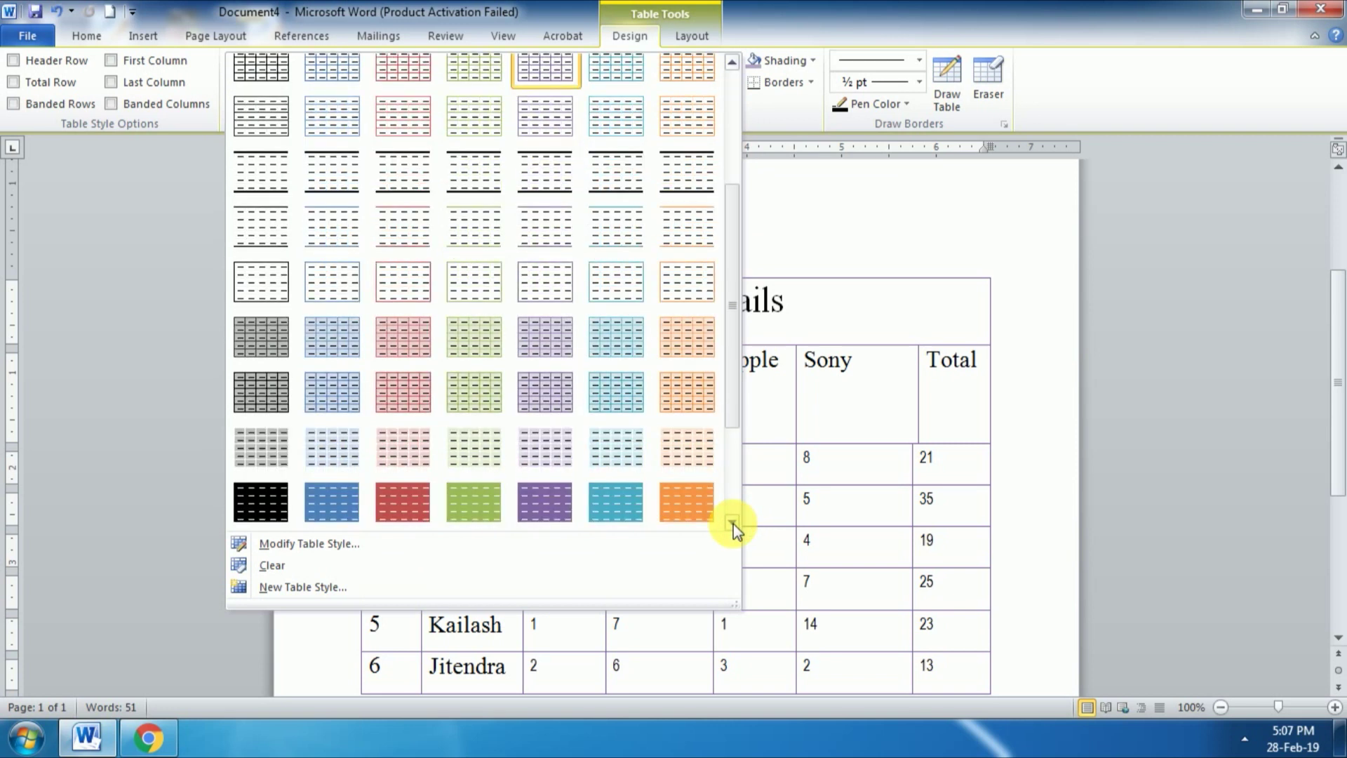
click(732, 523)
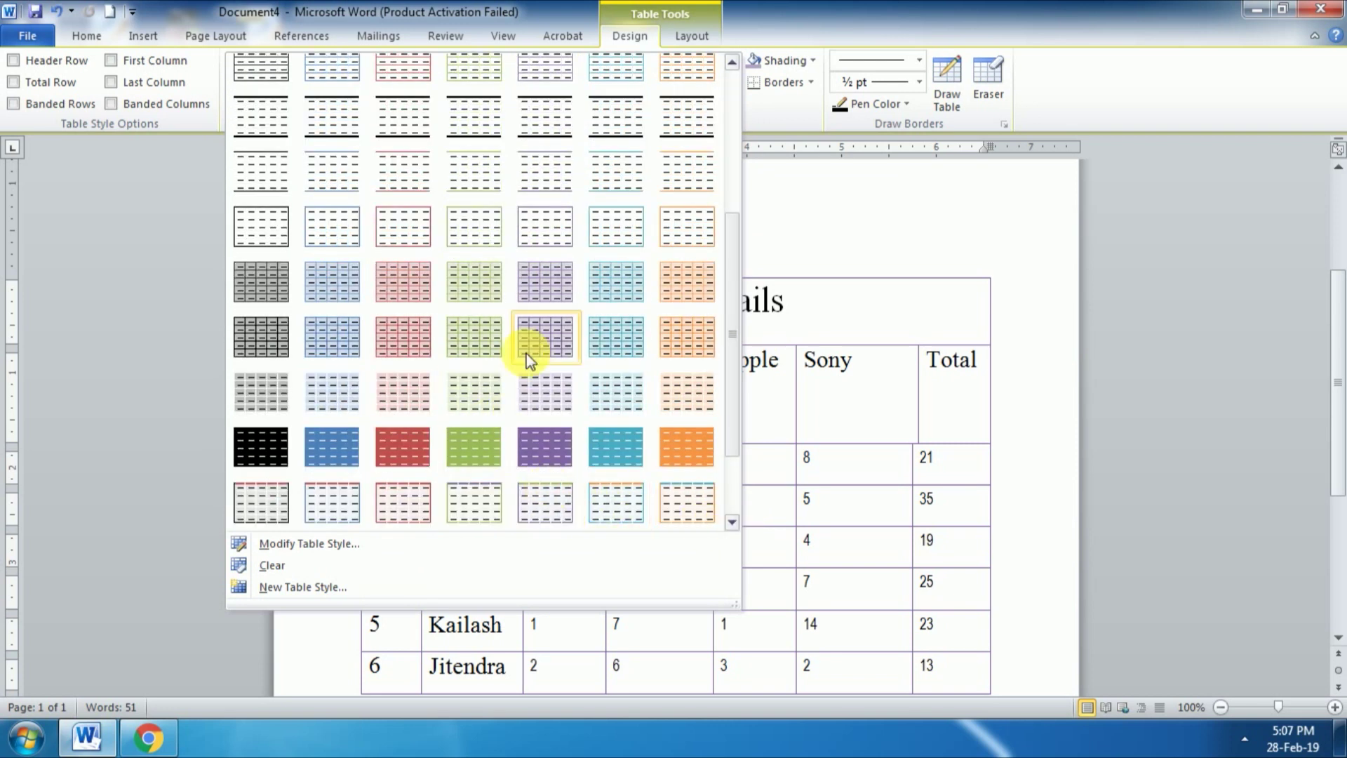
click(536, 345)
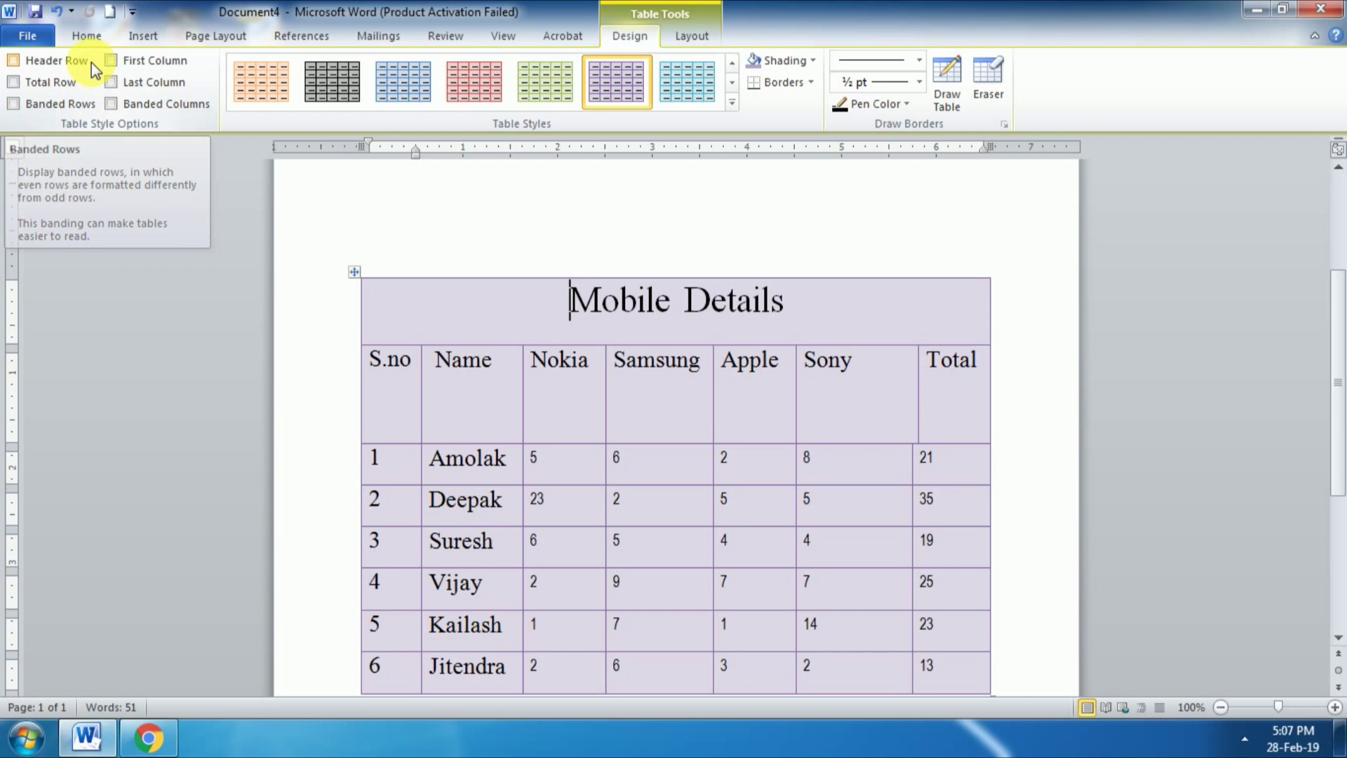
Step: Turn on Header Row formatting, and try Total Row formatting before removing it
click(14, 62)
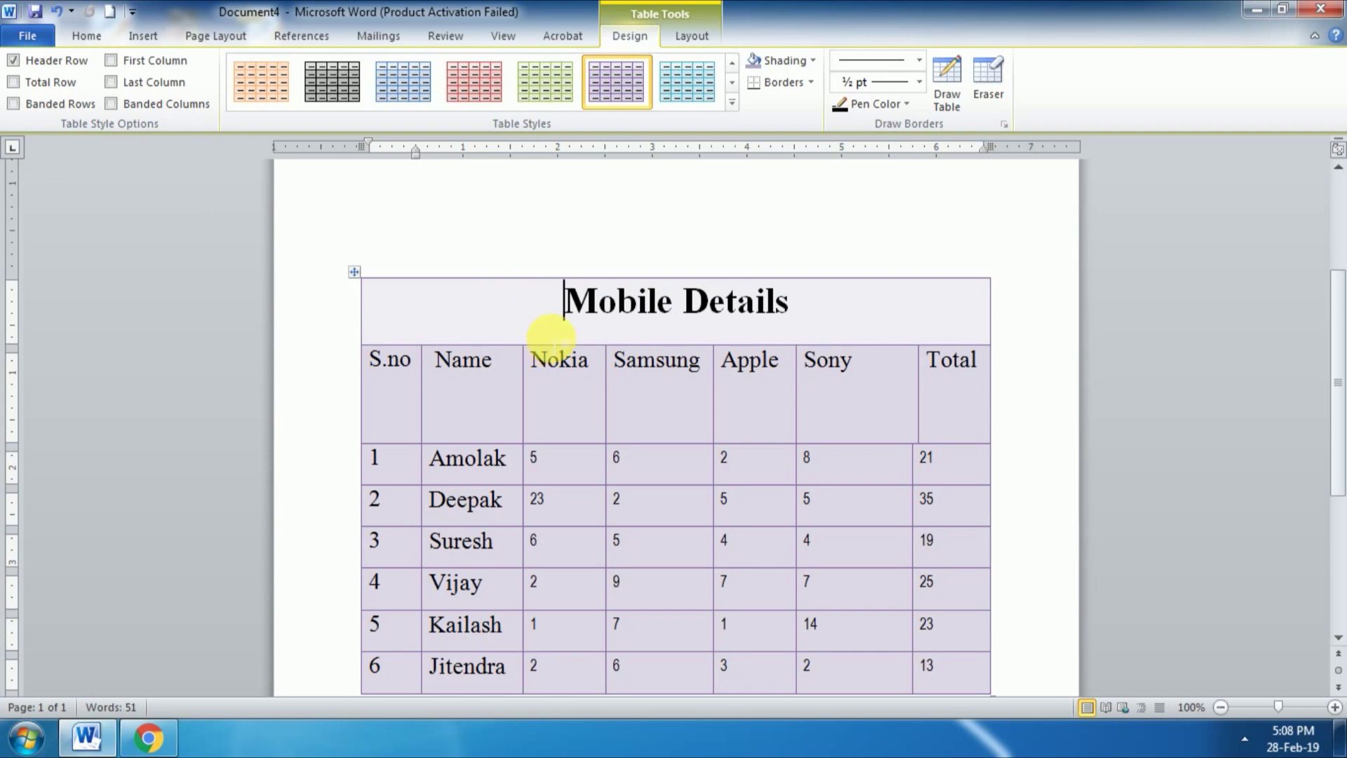
scroll(554, 344, down, 1)
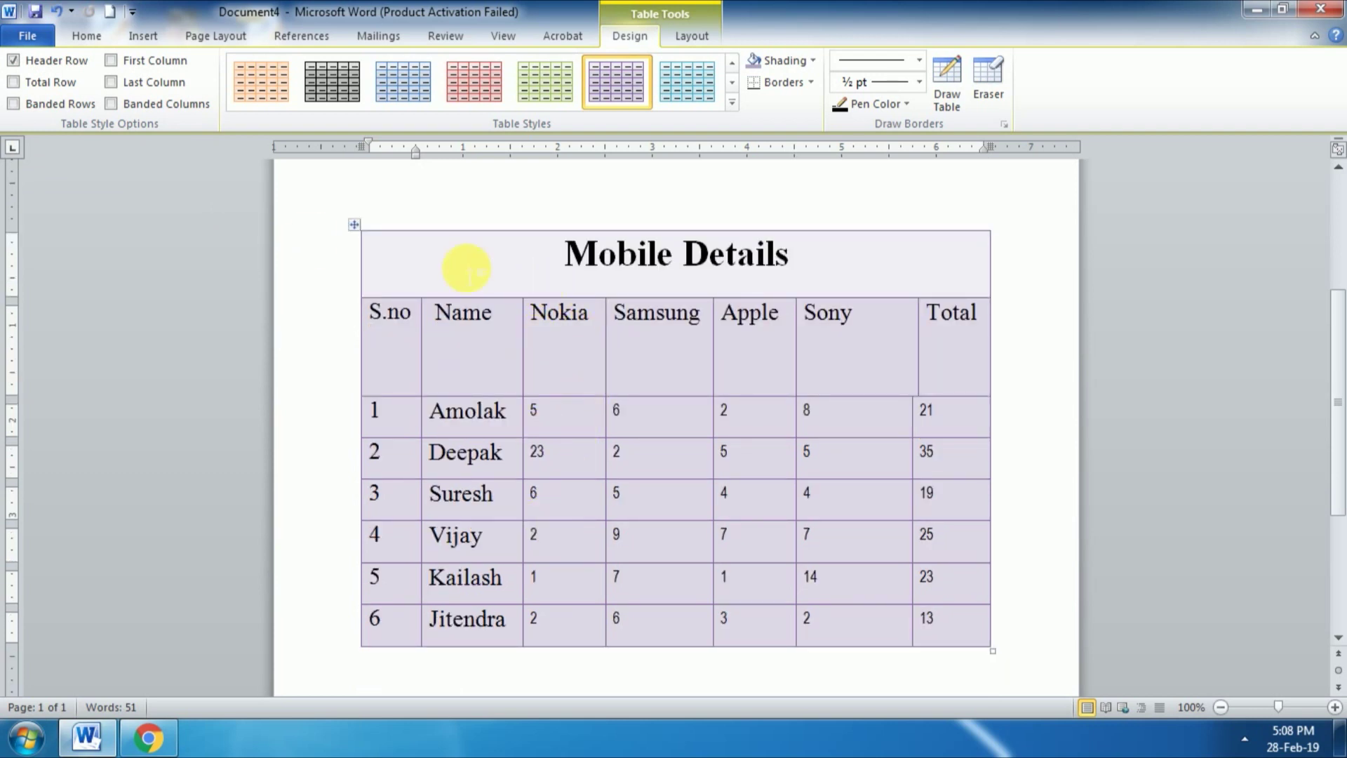
click(14, 66)
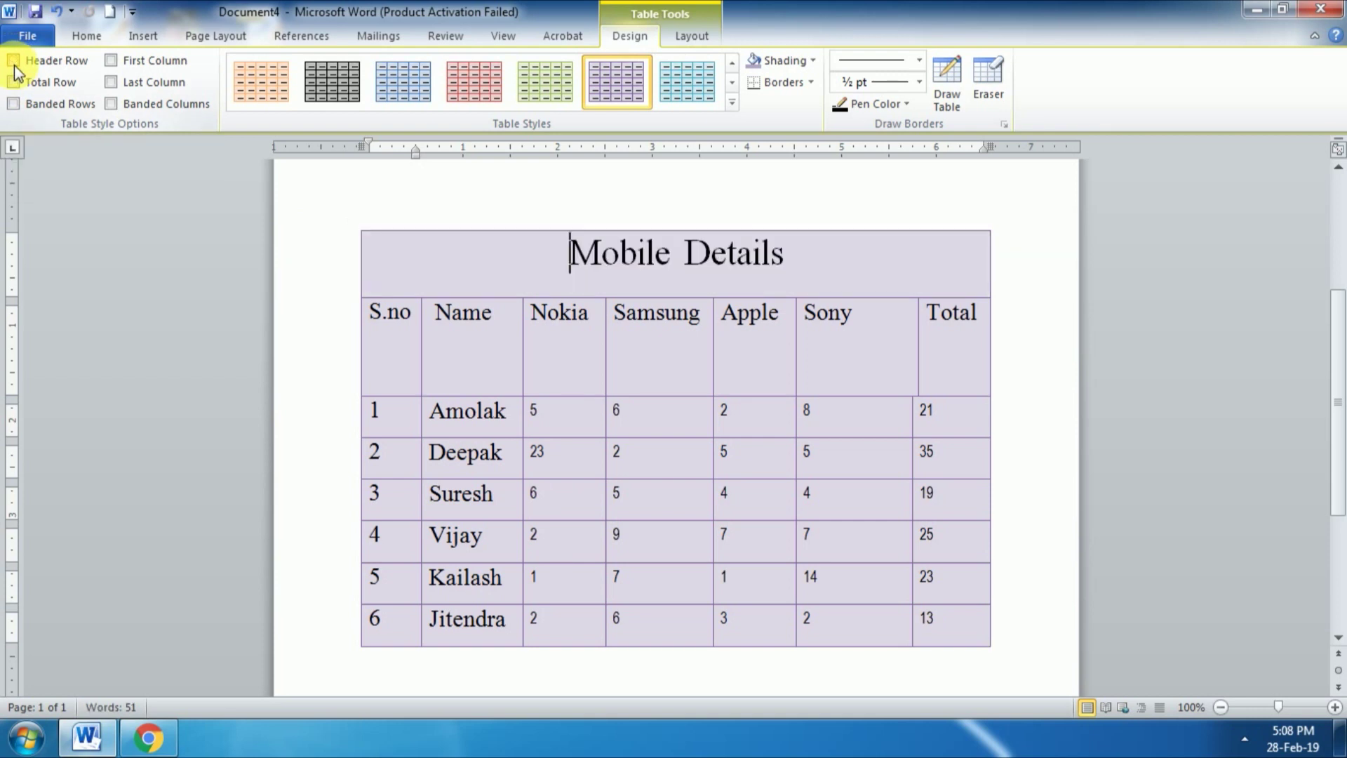
click(14, 66)
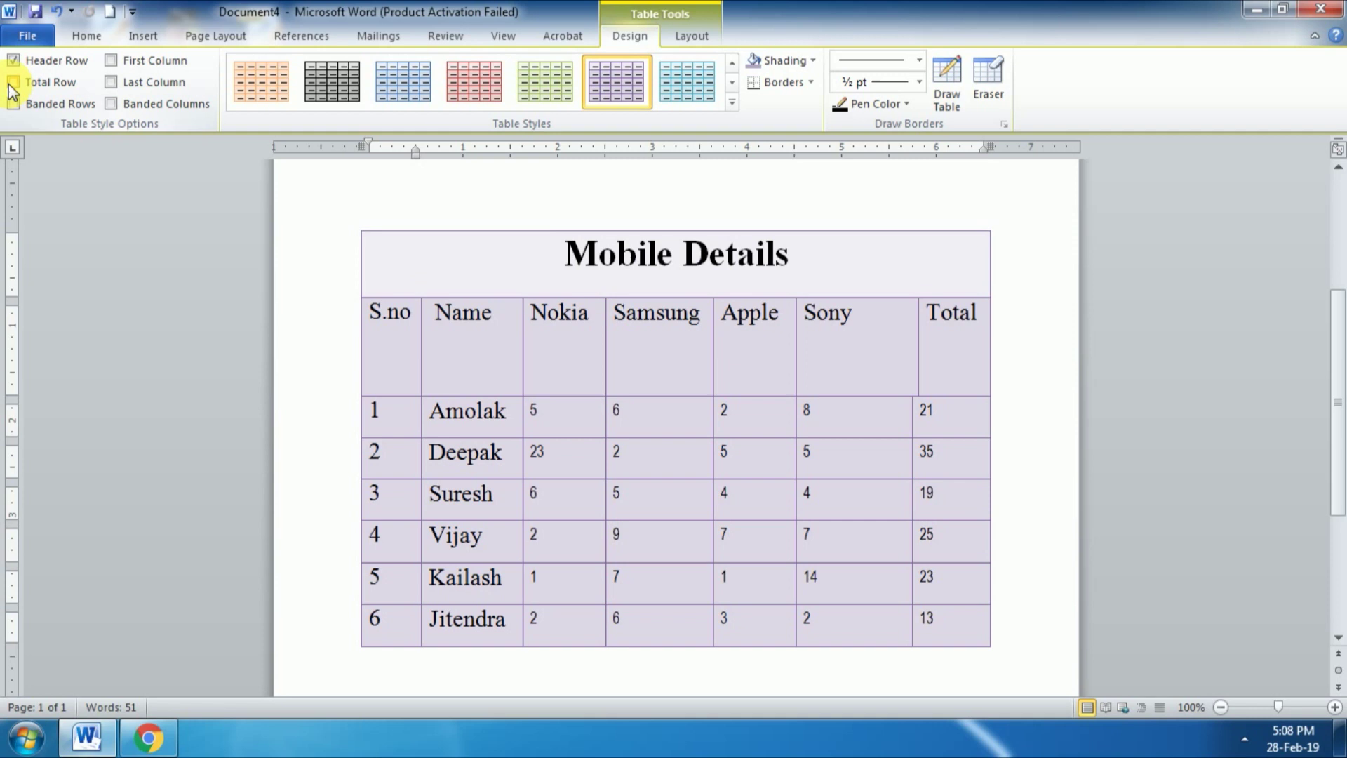
click(12, 83)
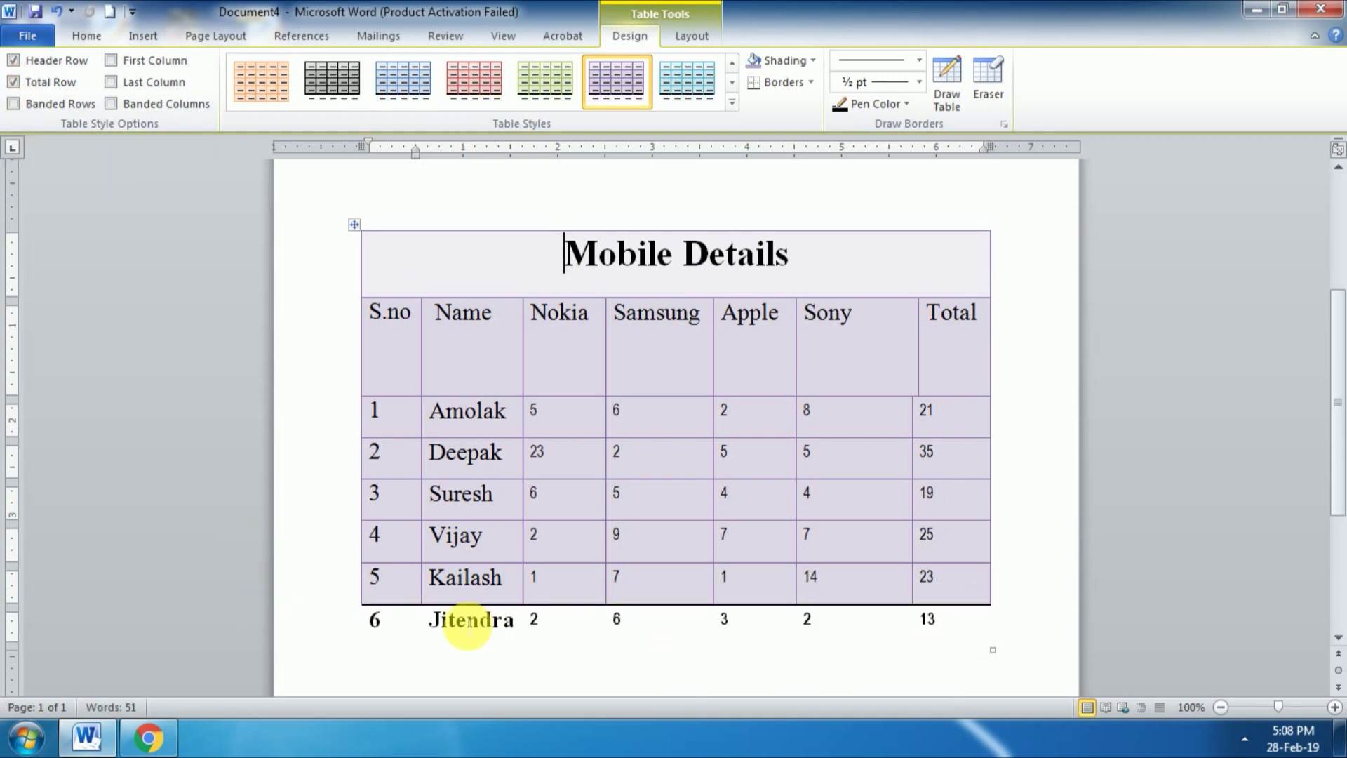
click(12, 82)
Step: Try Banded Rows, Banded Columns, First Column and Last Column, switching each back off
click(13, 104)
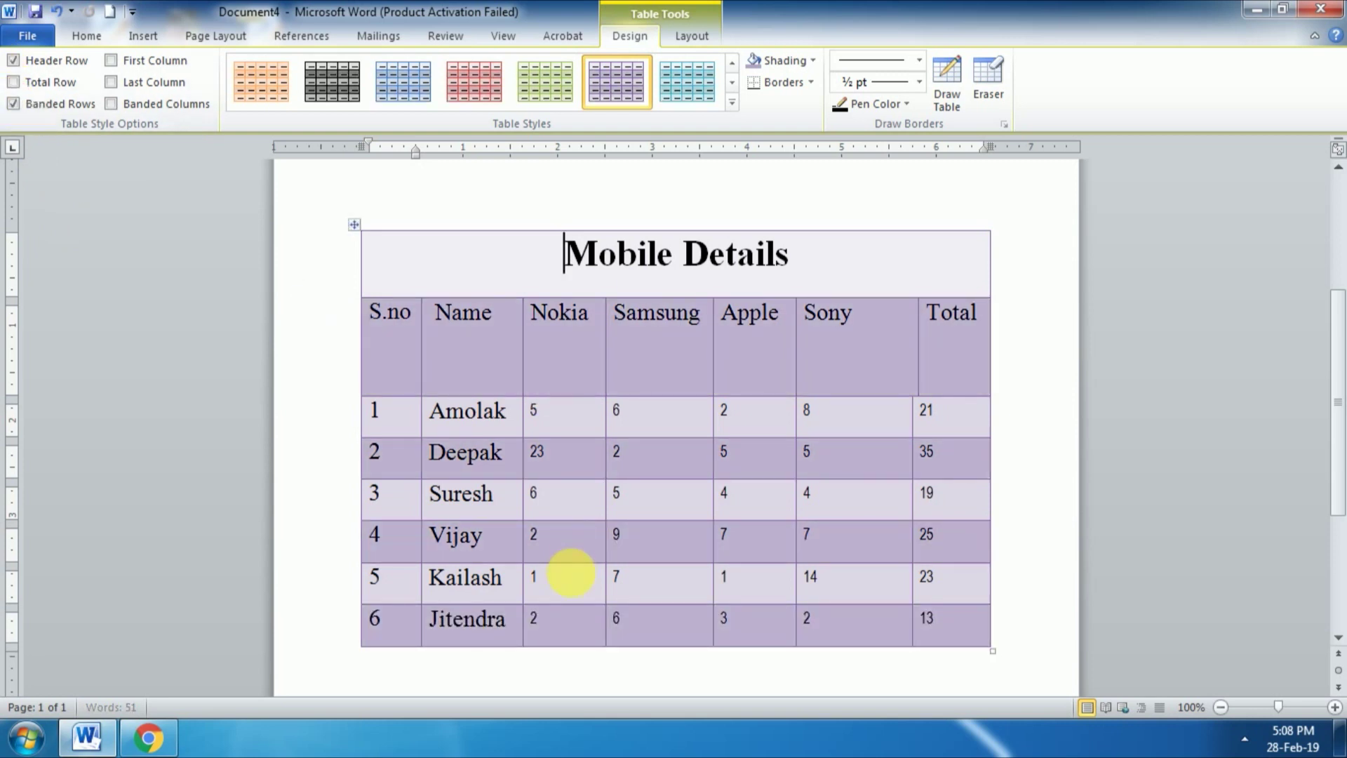
click(13, 104)
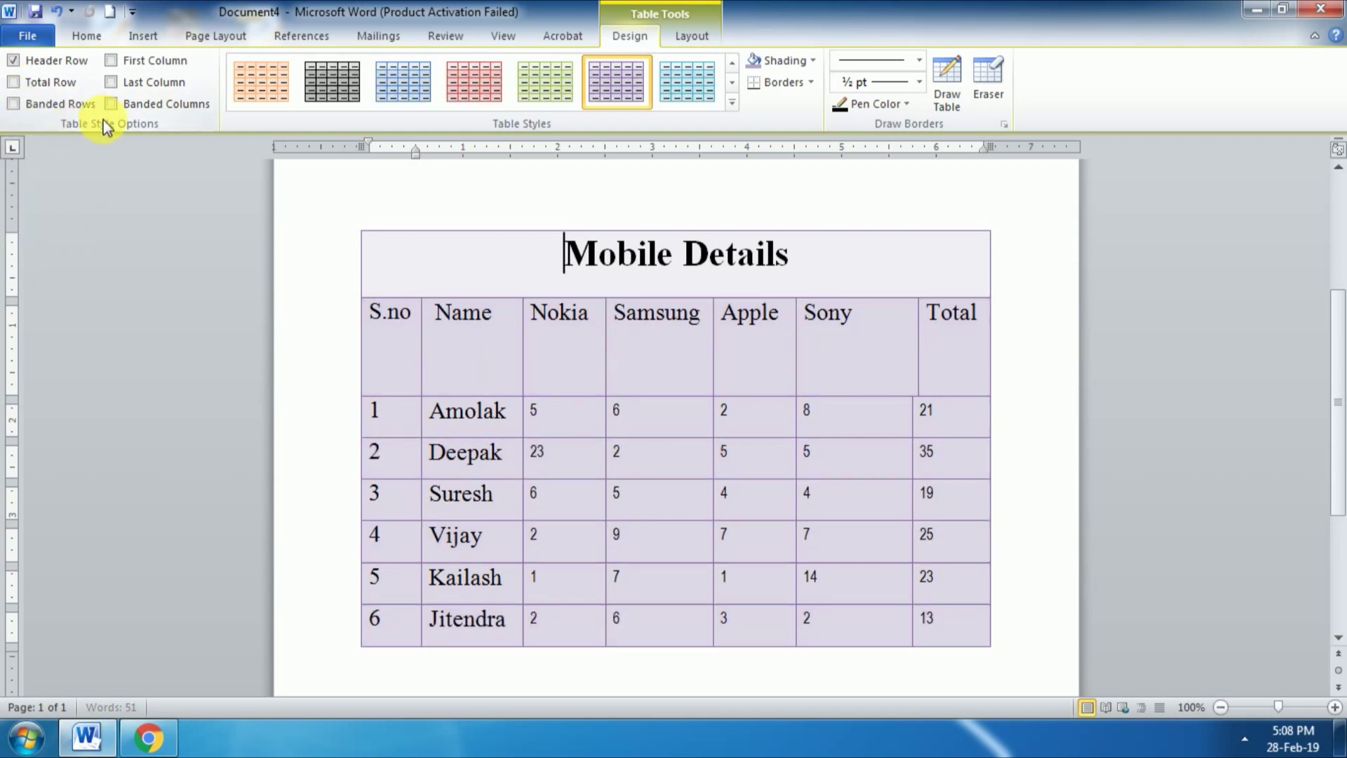
click(111, 107)
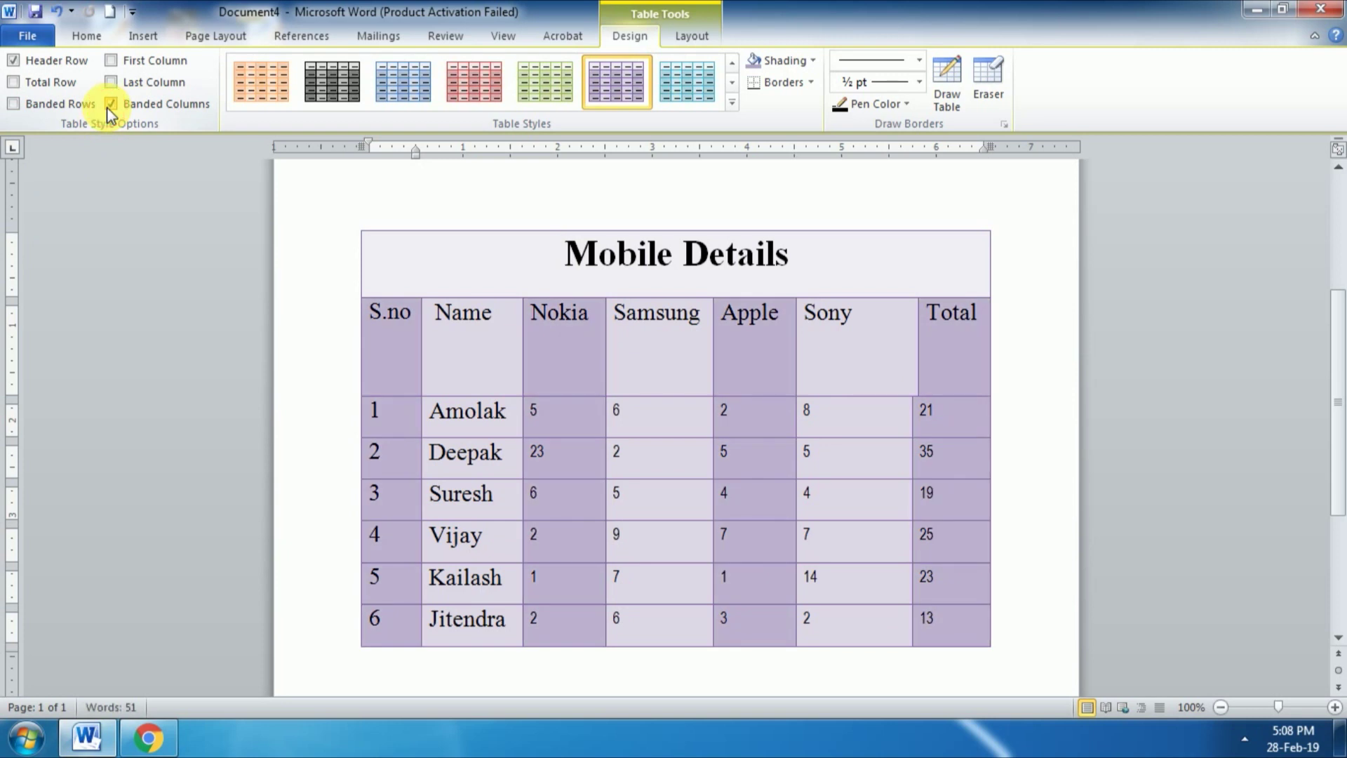
click(110, 107)
click(111, 65)
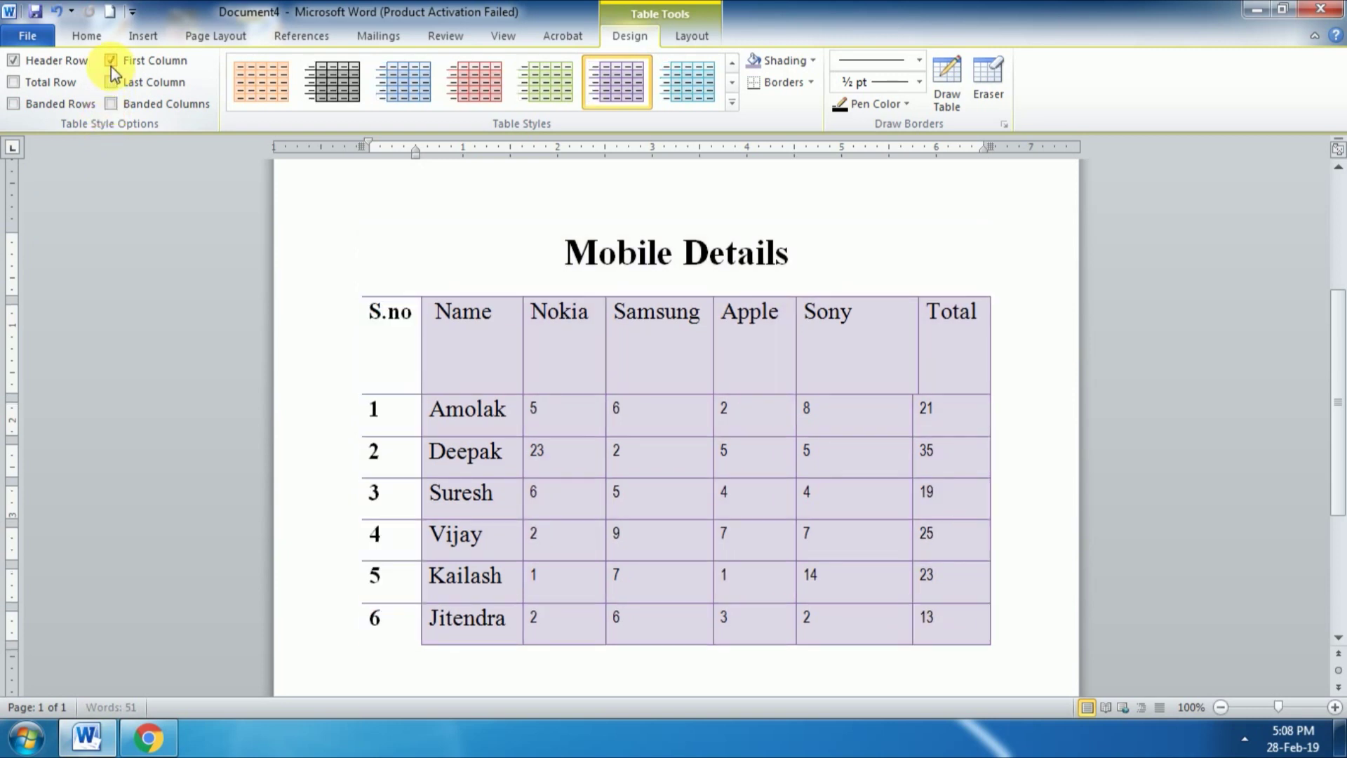
click(110, 61)
click(111, 82)
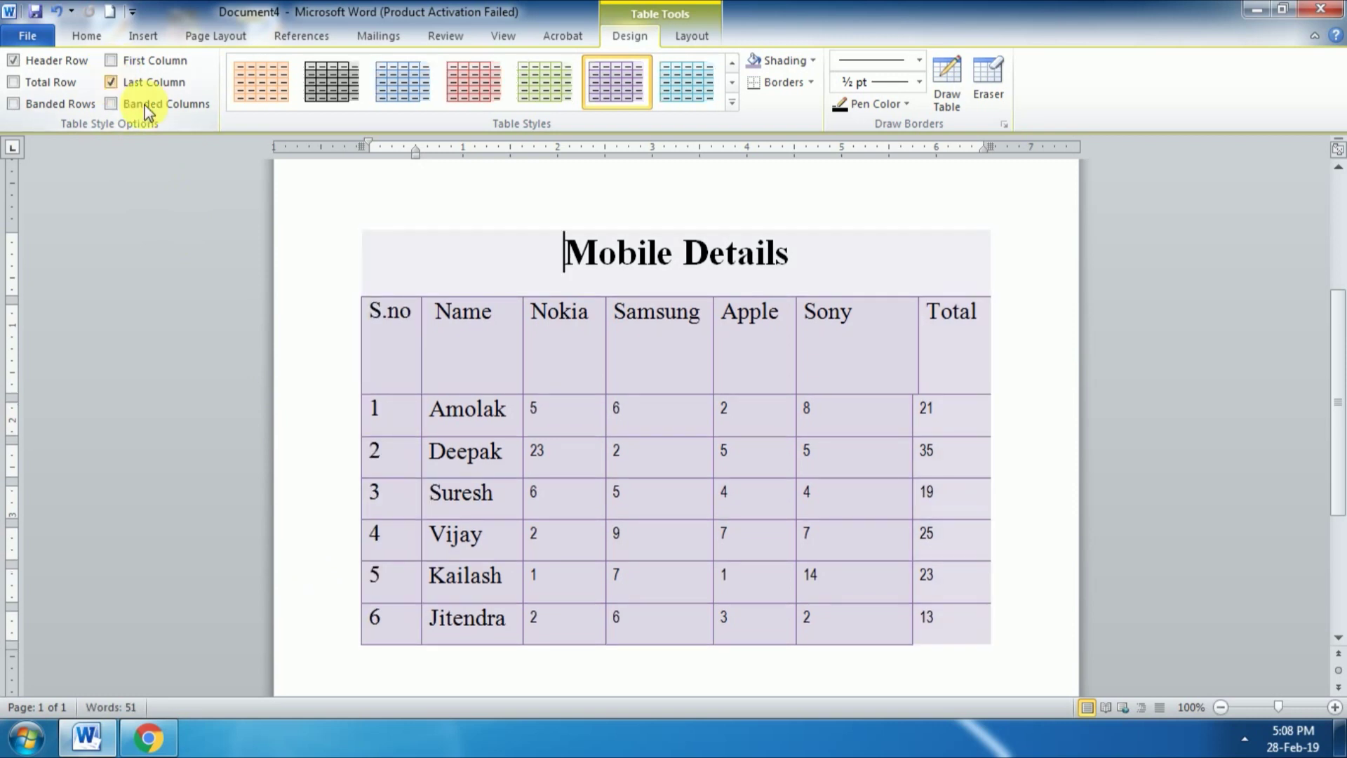
click(111, 84)
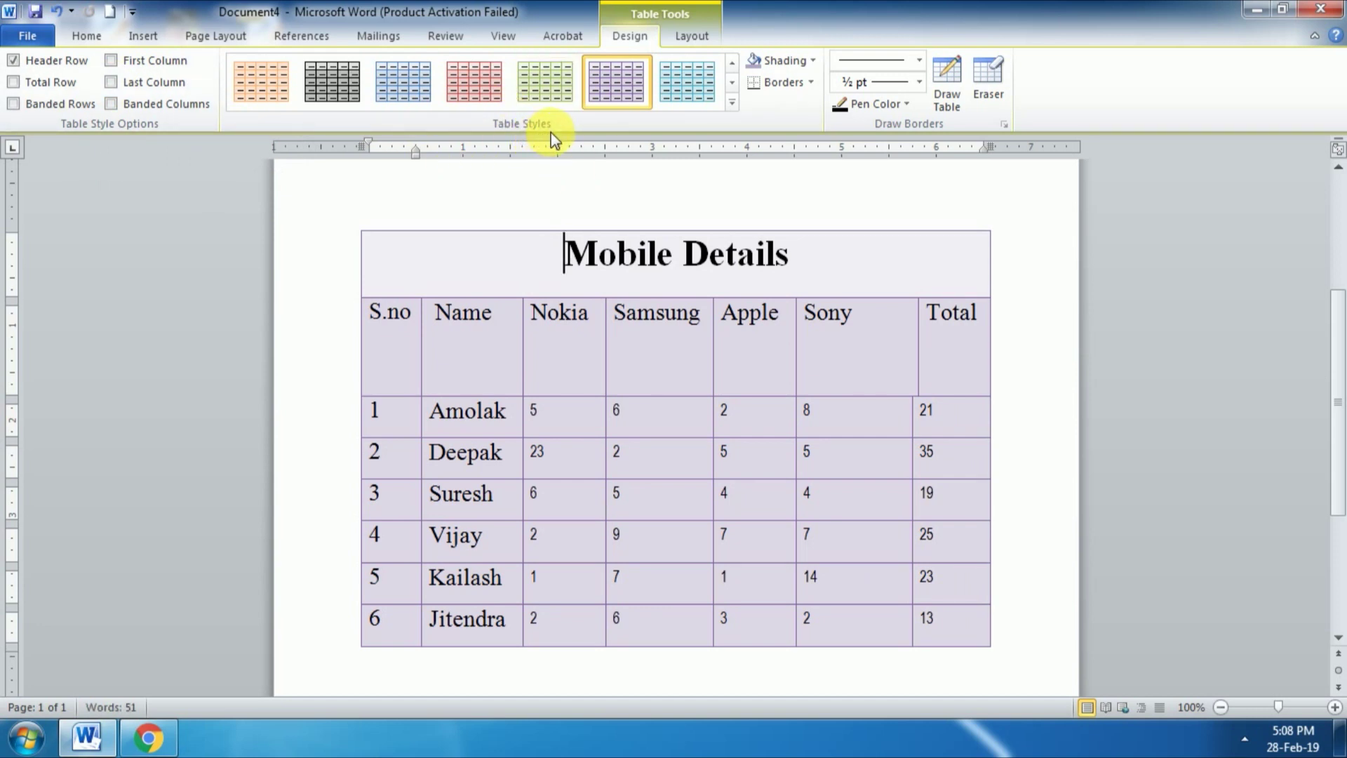
Step: Switch the Mobile Details table to the plain Table Grid style from Plain Tables
click(731, 106)
drag(733, 187, 734, 127)
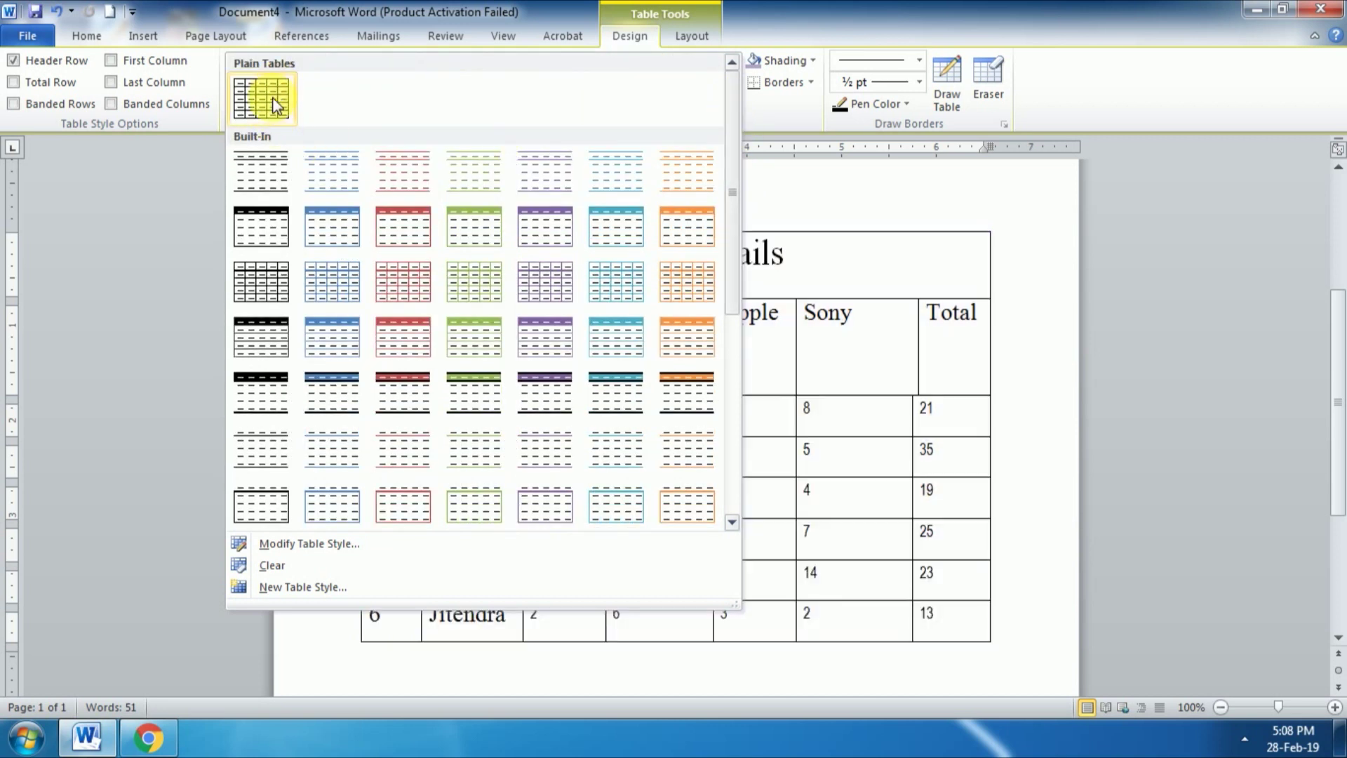
click(268, 115)
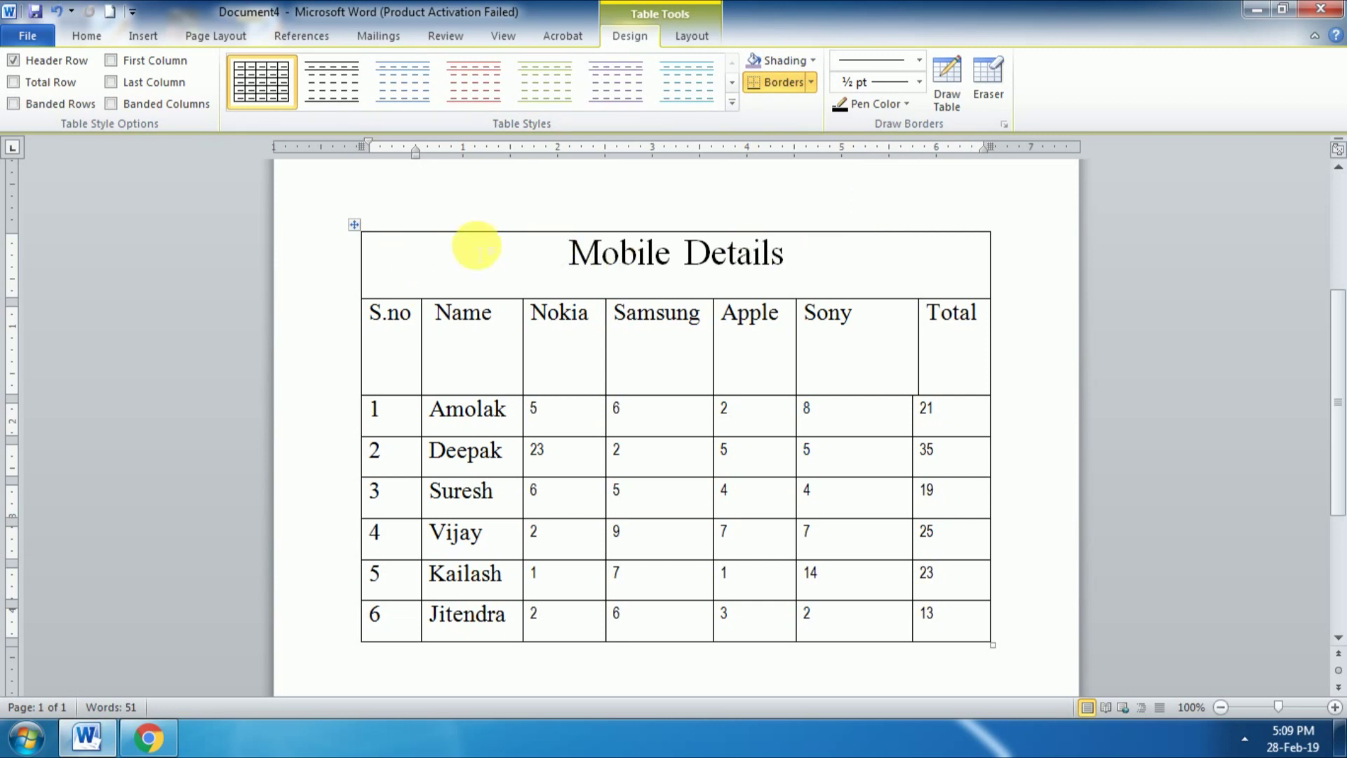
Step: Shade the Mobile Details title cell dark blue
click(552, 249)
drag(430, 254, 885, 255)
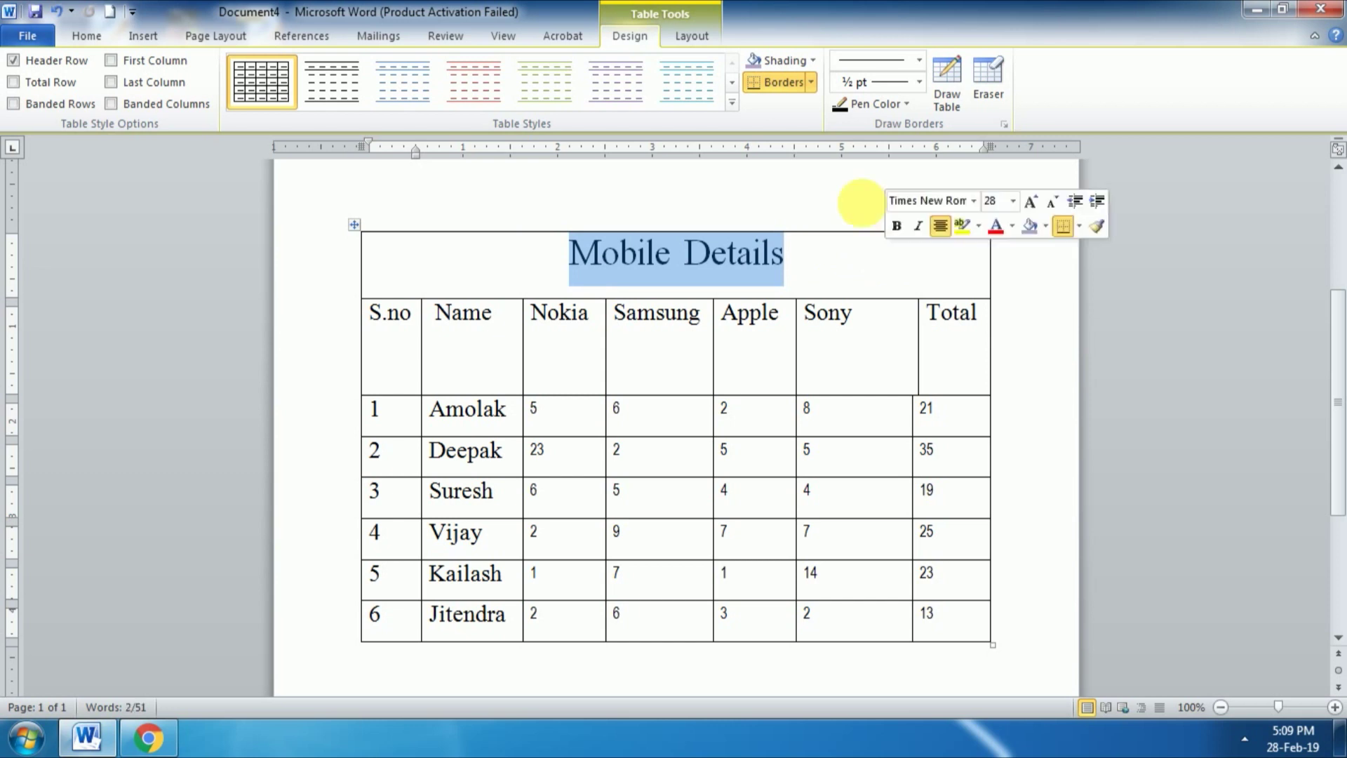
click(815, 61)
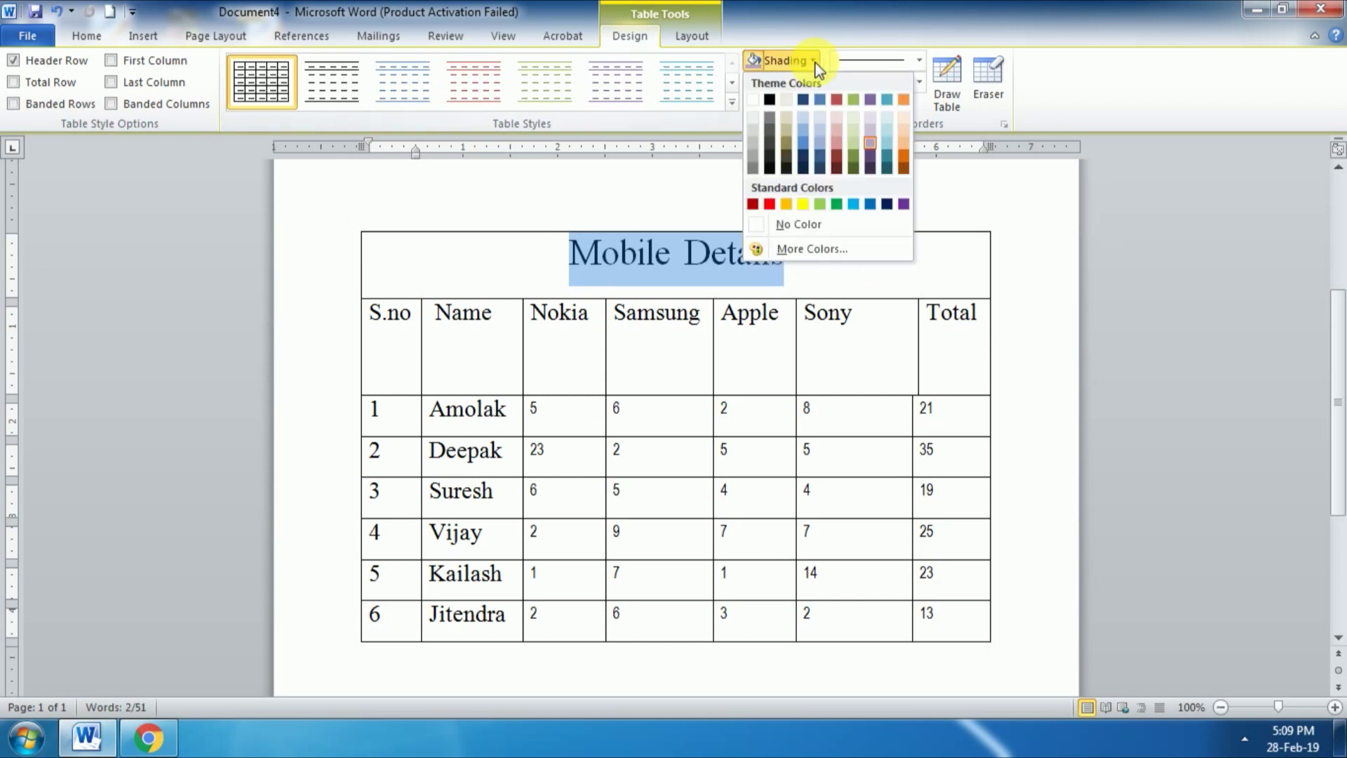
click(807, 103)
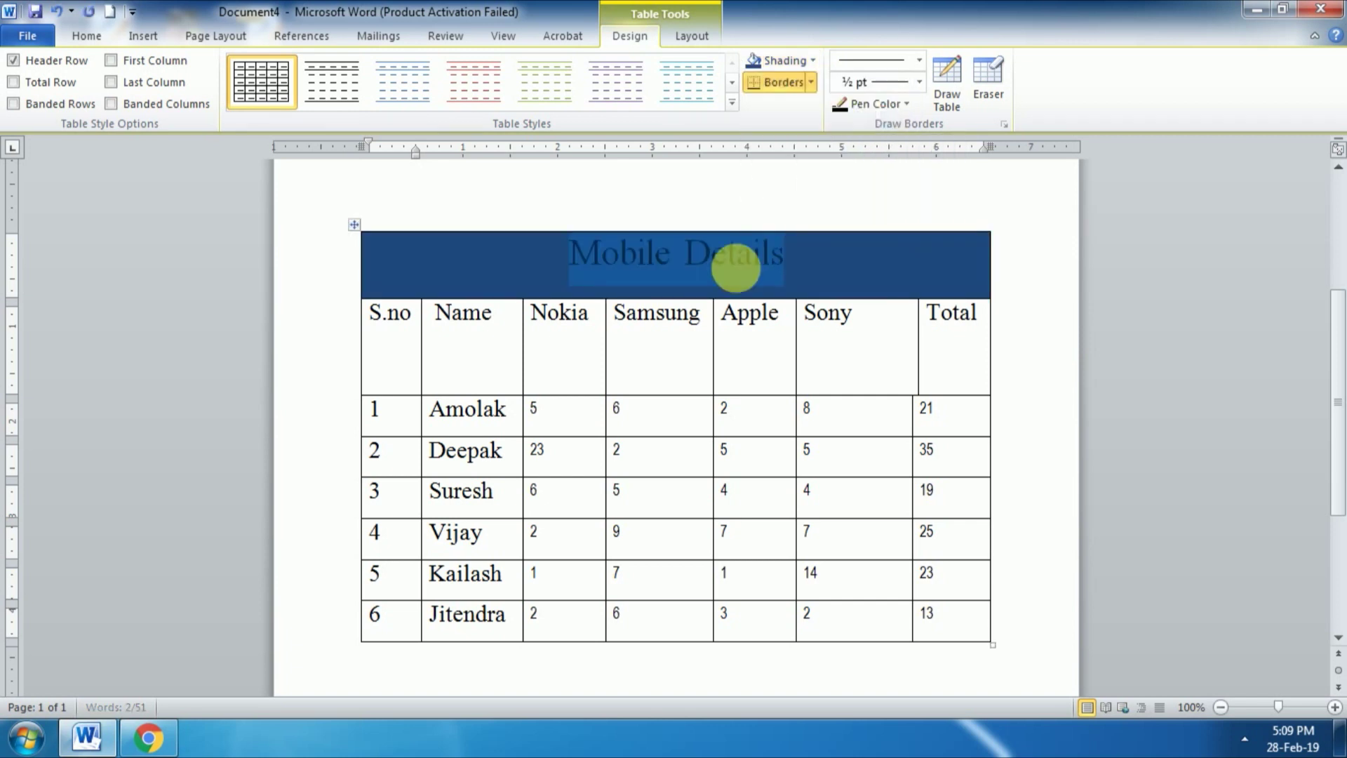
click(827, 280)
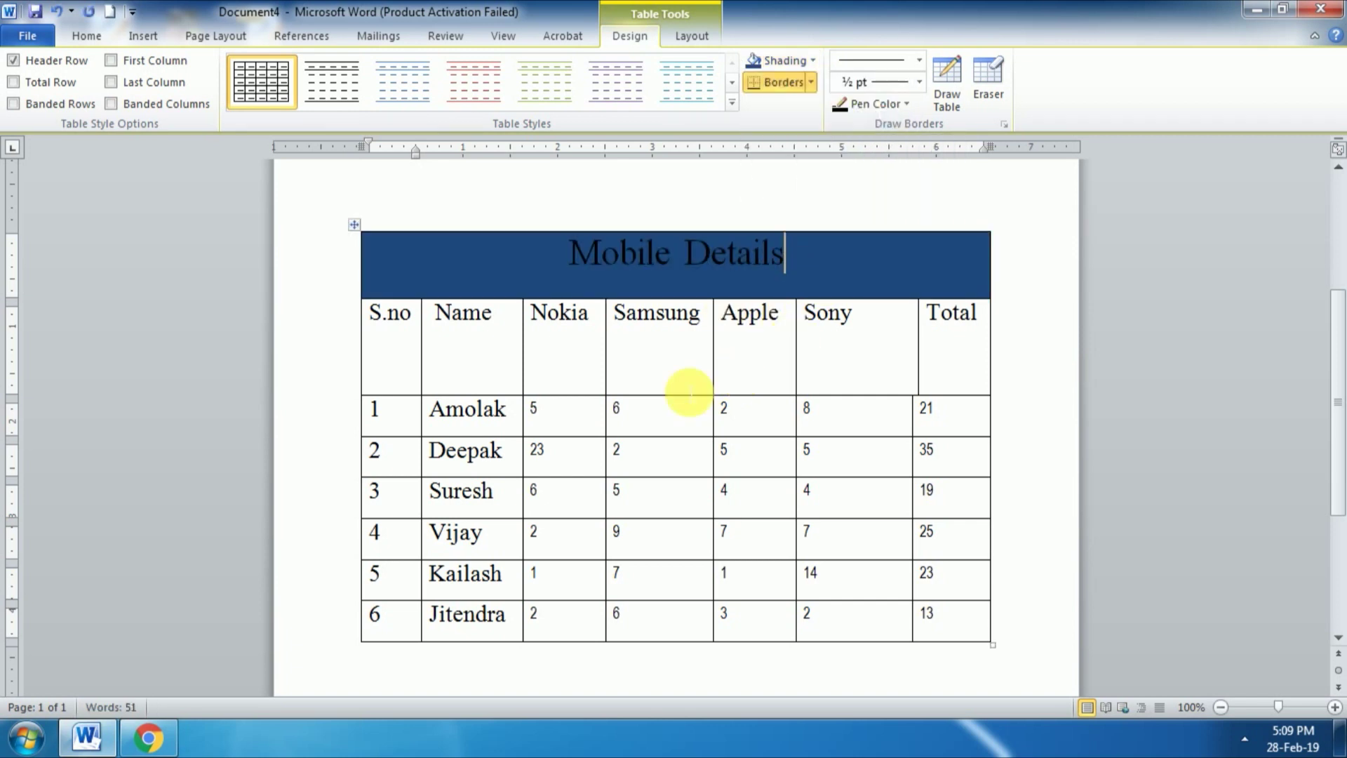
Step: Shade the column-heading row light red
mouse_move(397, 345)
mouse_down()
mouse_move(928, 340)
mouse_move(938, 310)
mouse_up()
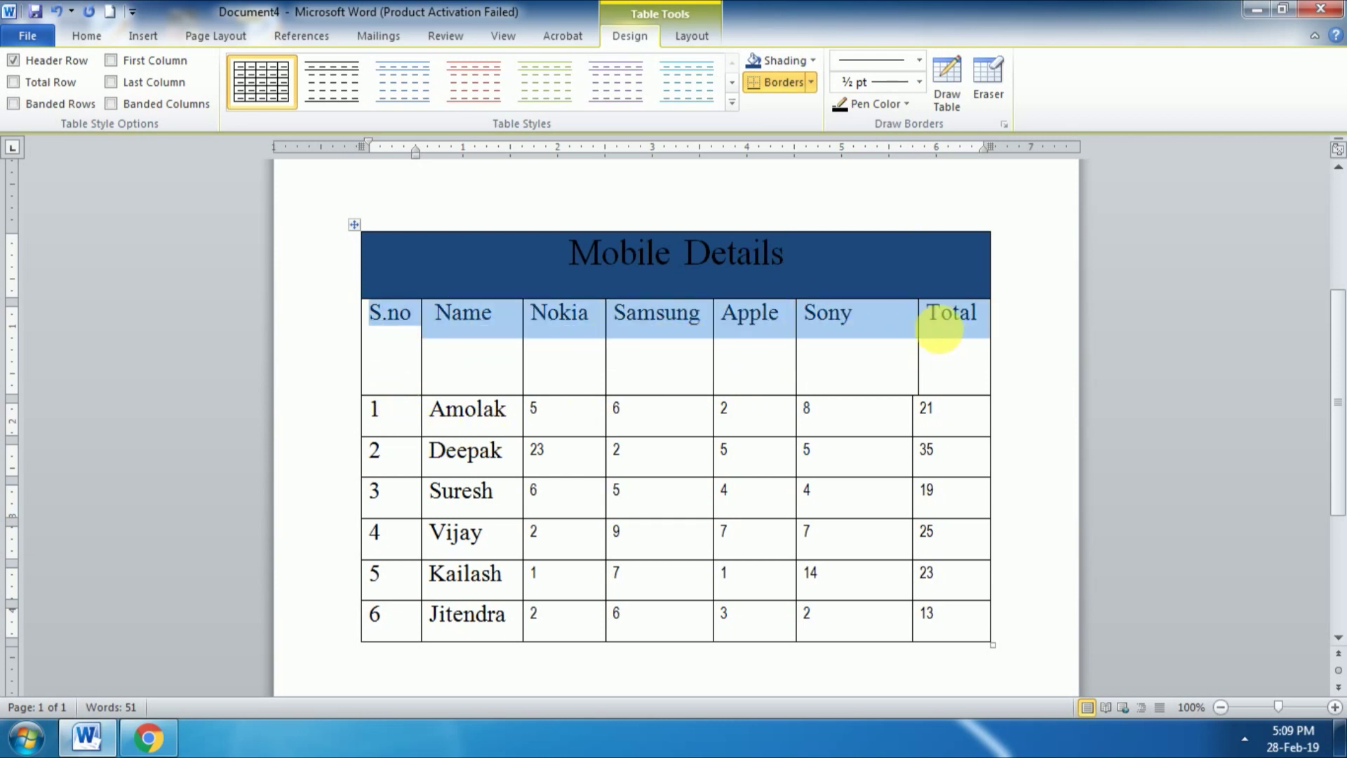
click(814, 61)
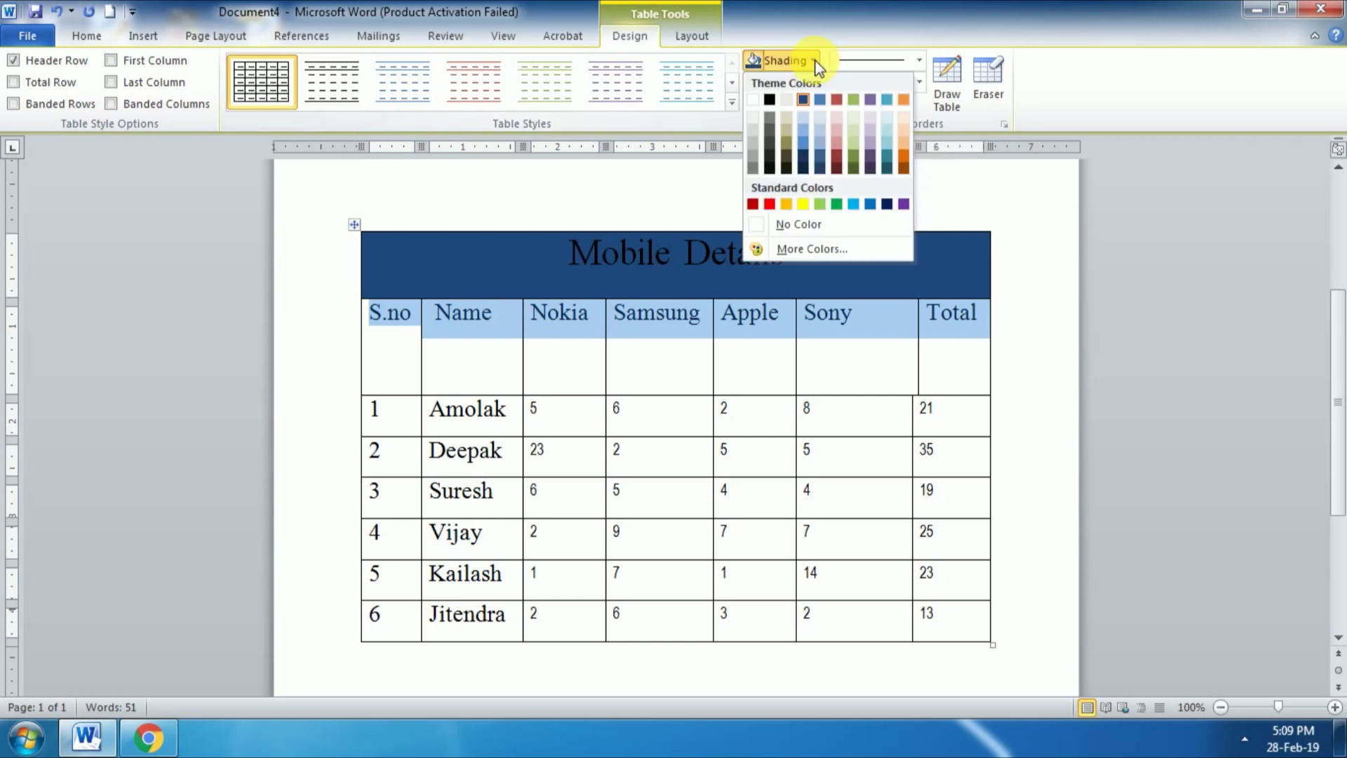
click(836, 147)
click(669, 426)
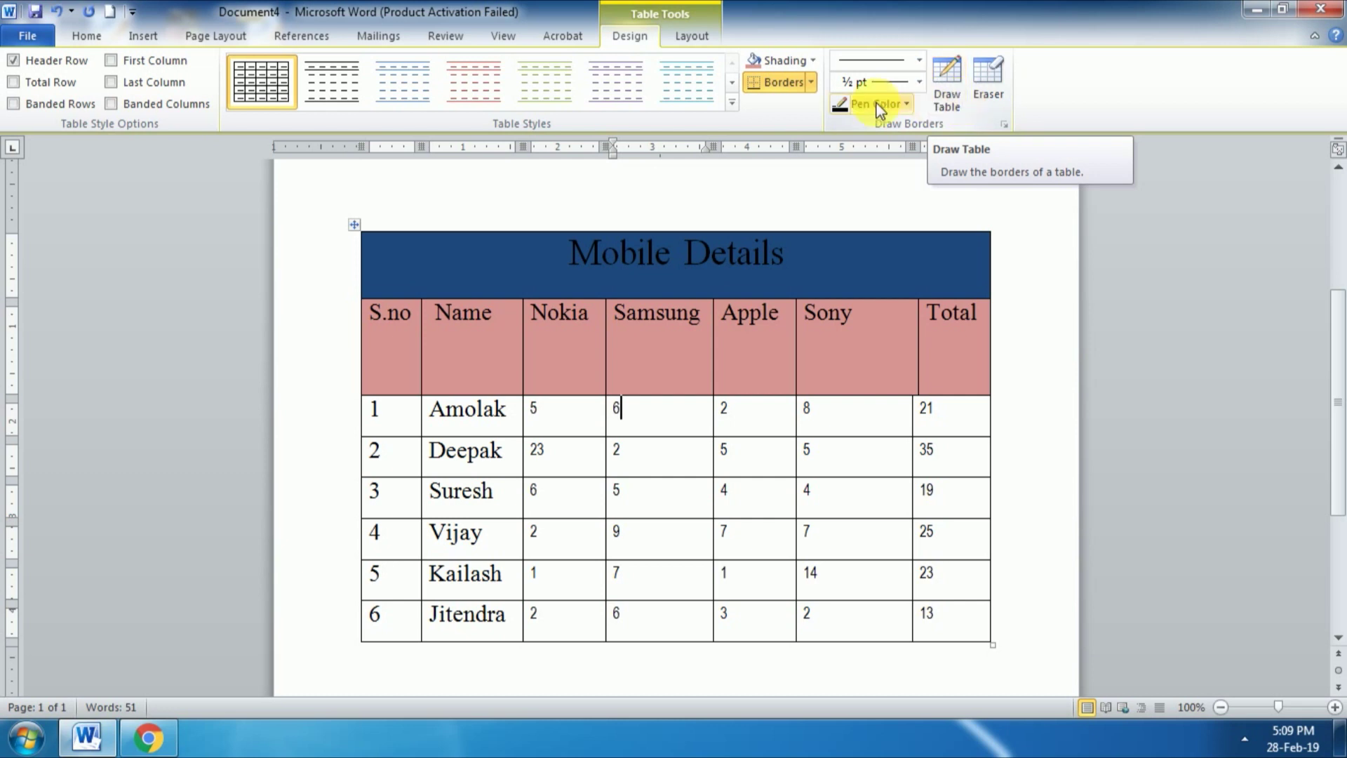
Step: Use Draw Table to draw a new table outline below the Mobile Details table
click(143, 36)
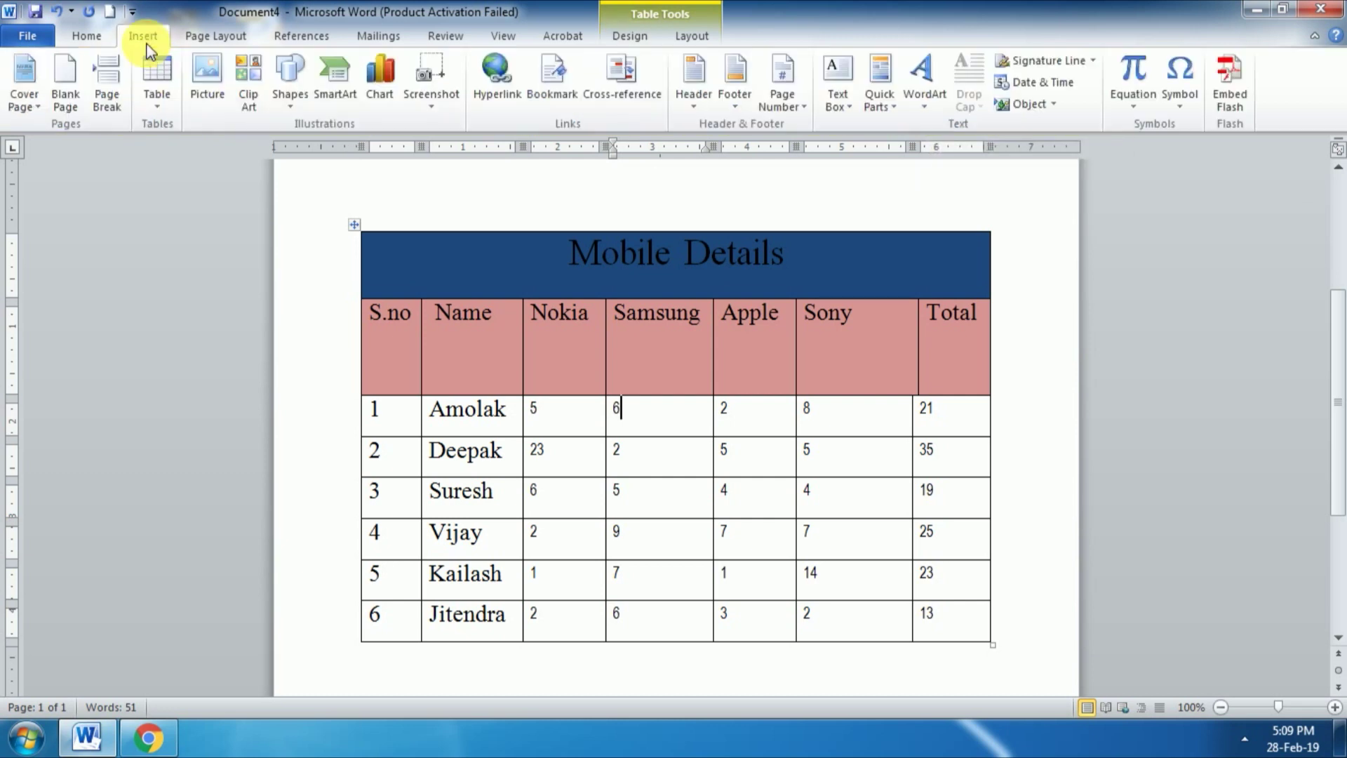
click(155, 105)
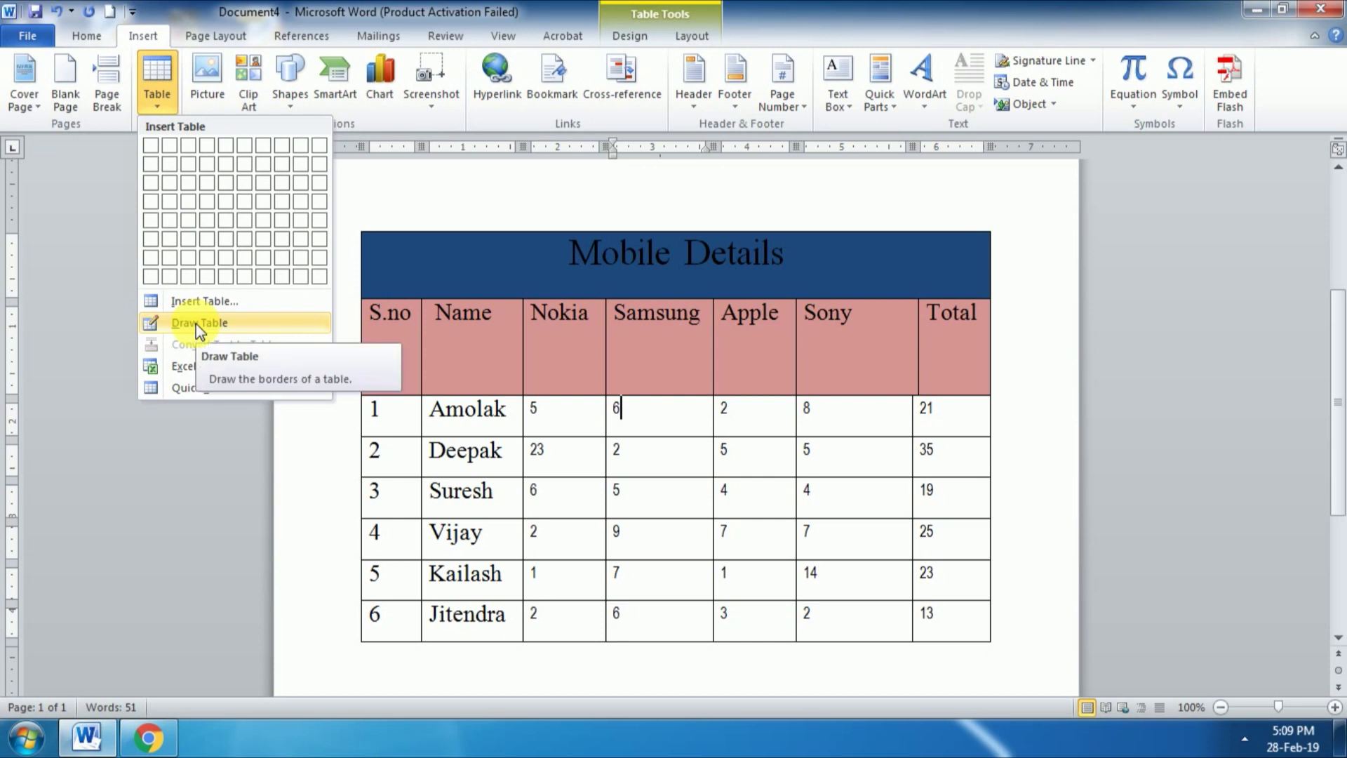
click(642, 39)
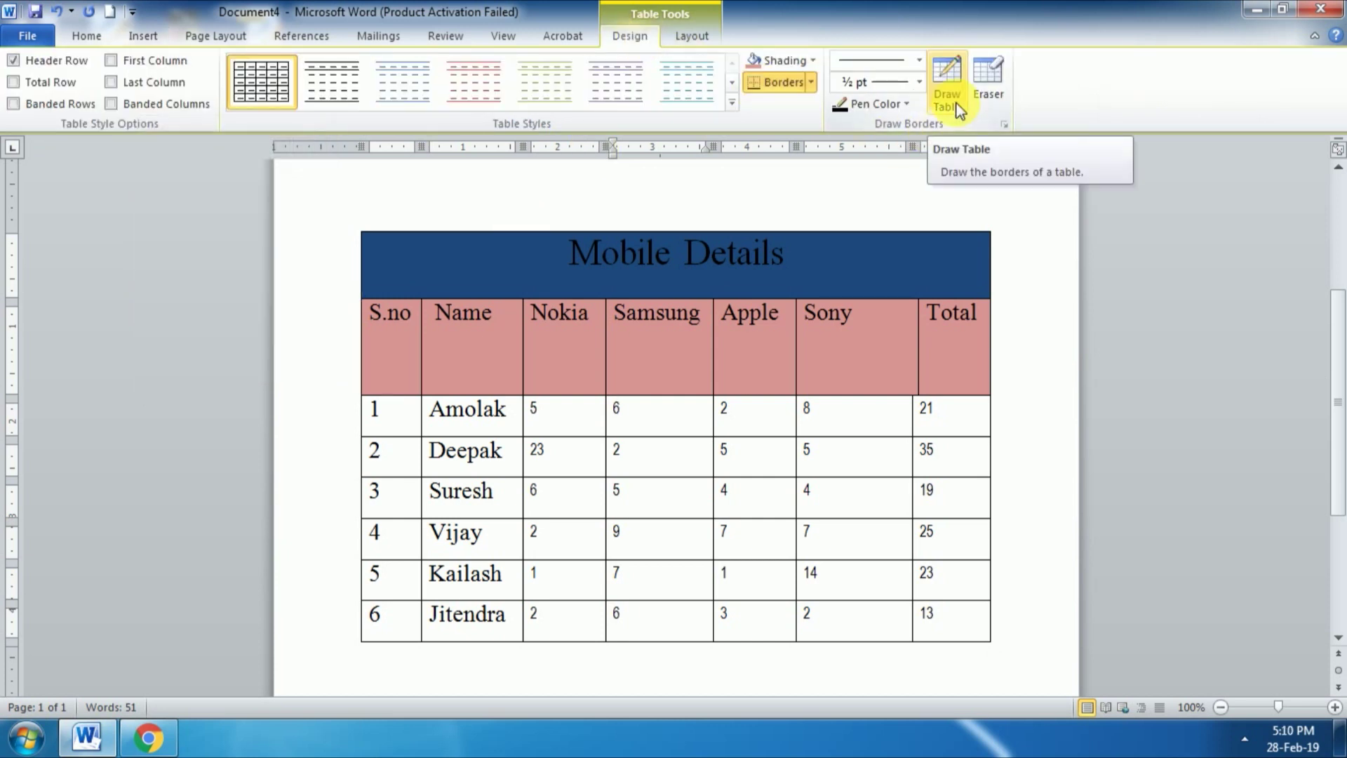
click(947, 84)
scroll(804, 335, down, 3)
scroll(805, 335, down, 3)
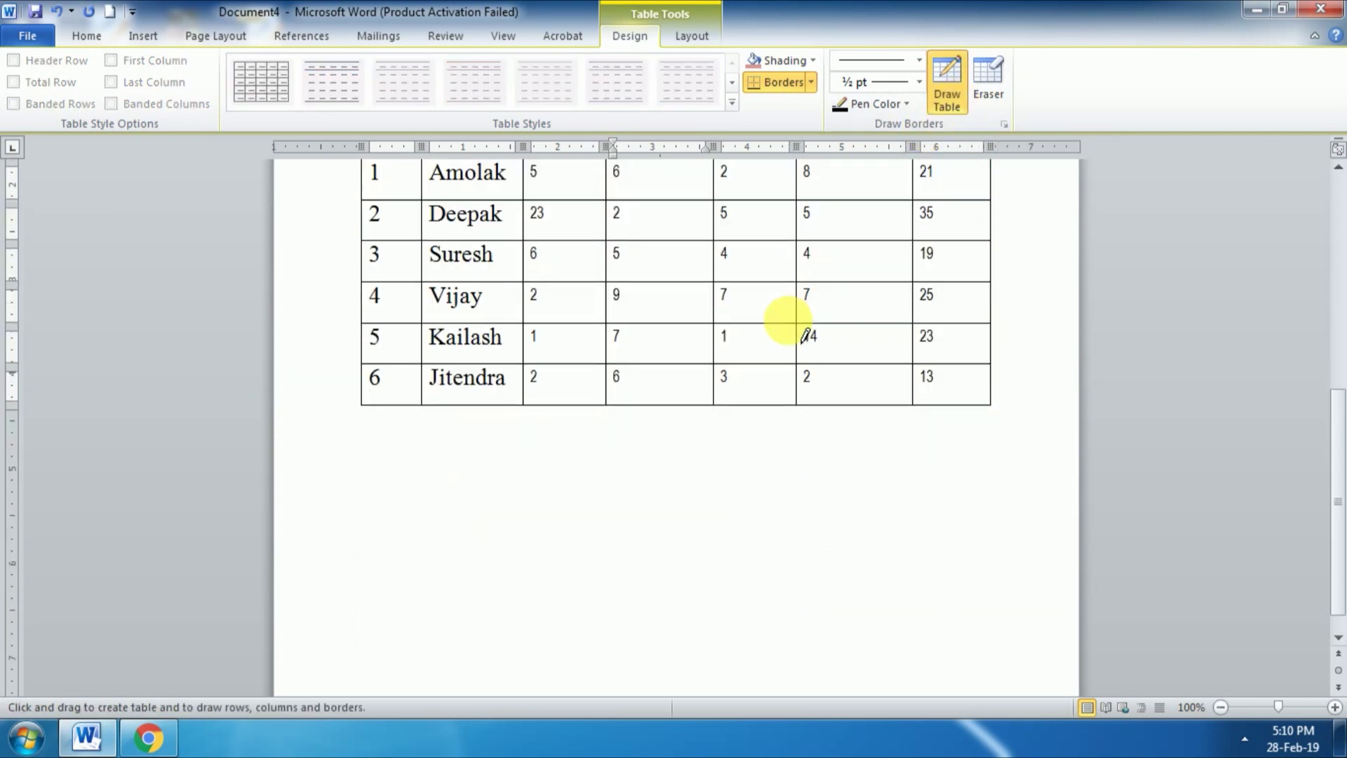
mouse_move(357, 429)
mouse_down()
mouse_move(571, 495)
mouse_move(1000, 550)
mouse_up()
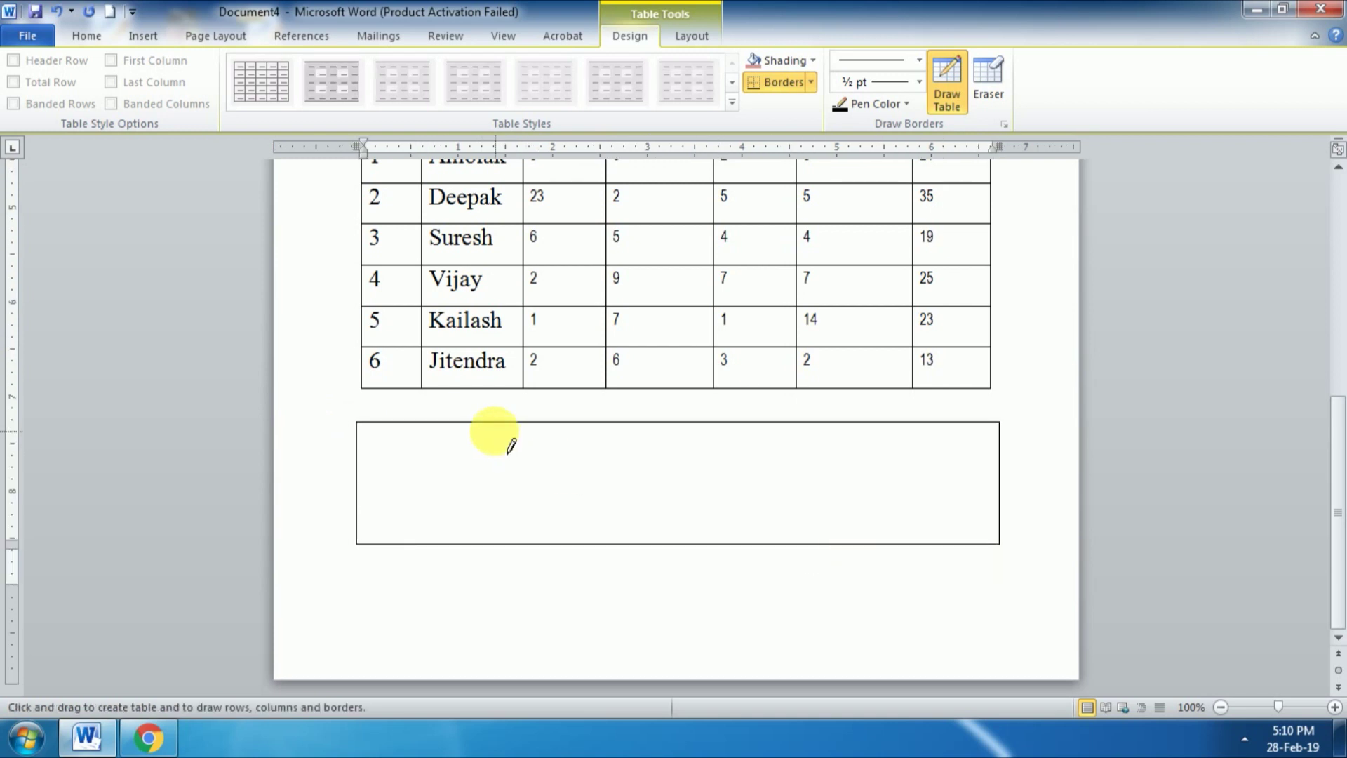
Step: Divide the drawn table with a tall inner column and horizontal lines in the left and right cells
drag(498, 455, 525, 541)
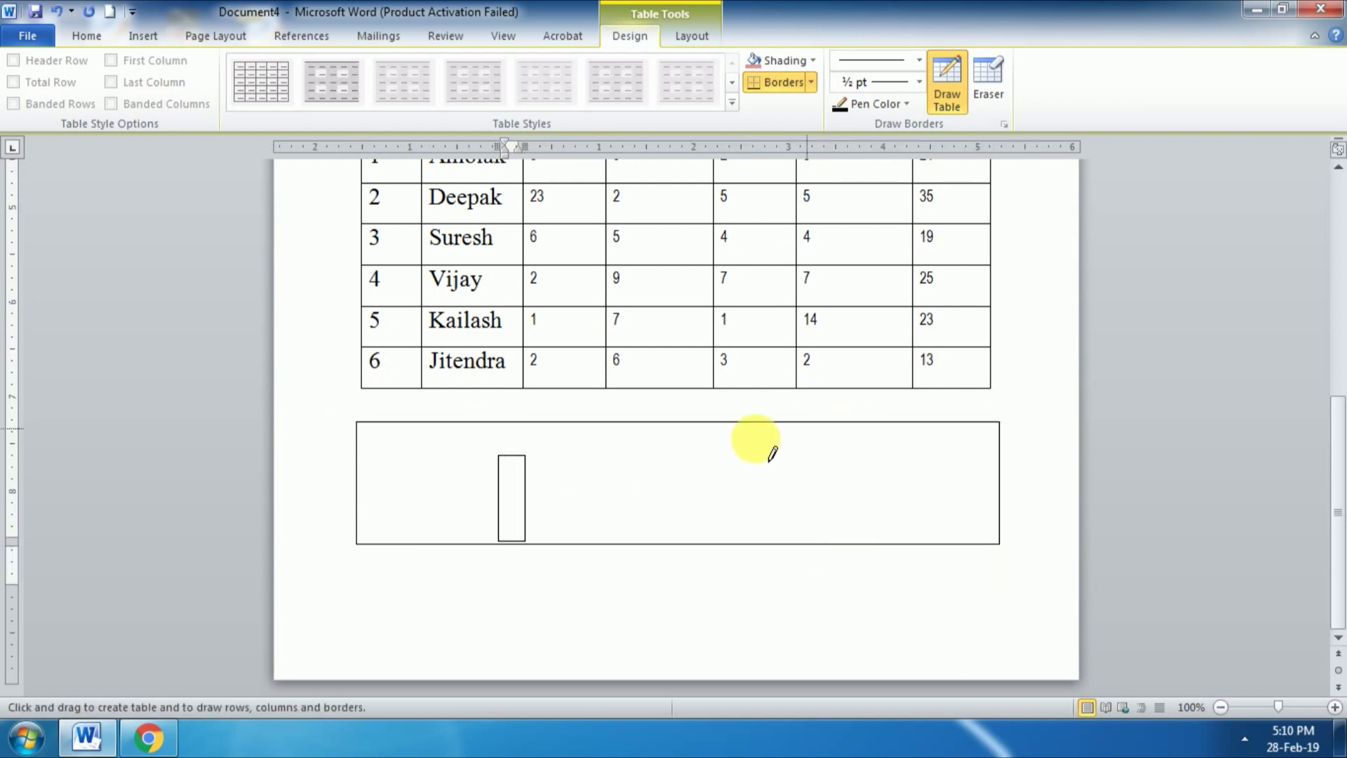
key(ctrl+z)
key(ctrl+y)
drag(838, 496, 996, 496)
drag(358, 478, 523, 491)
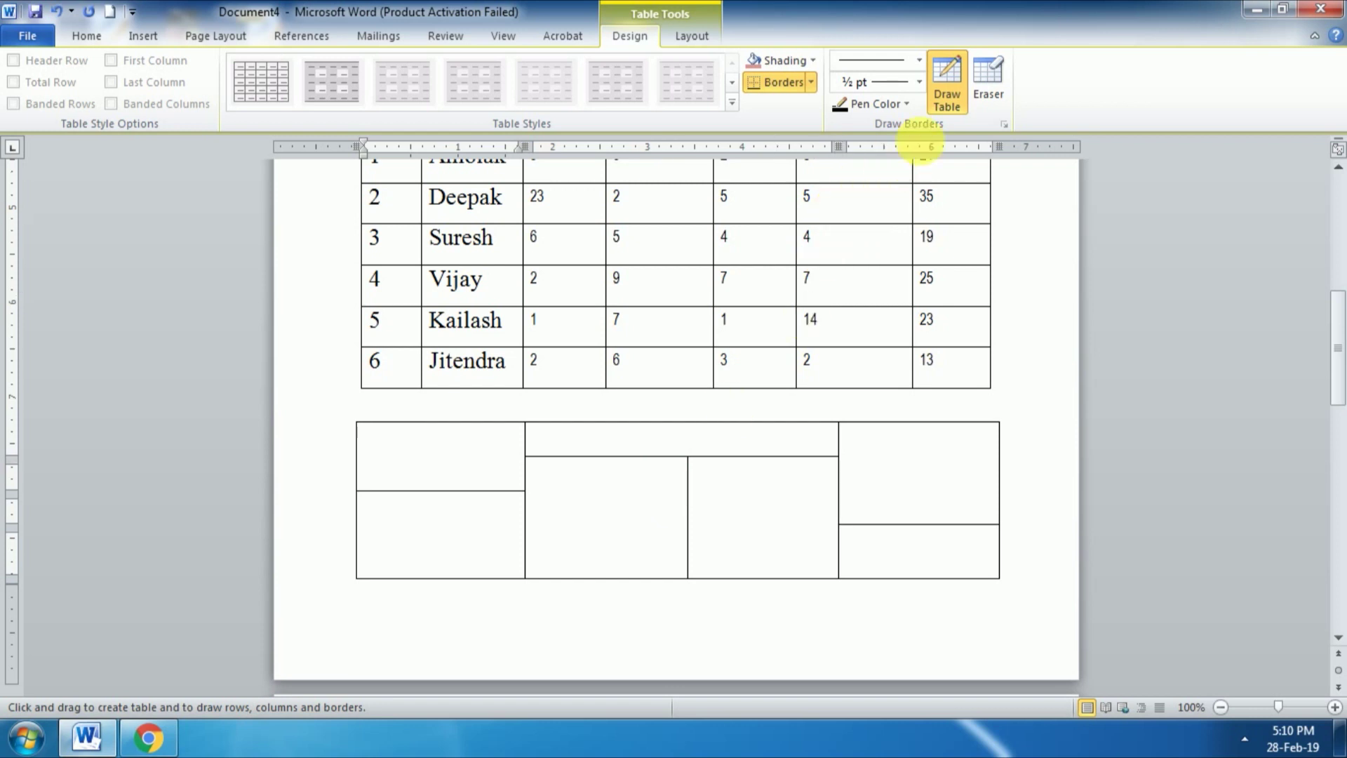
Step: Set the line weight to 3 pt and redraw the middle vertical border and a middle-left divider
click(920, 83)
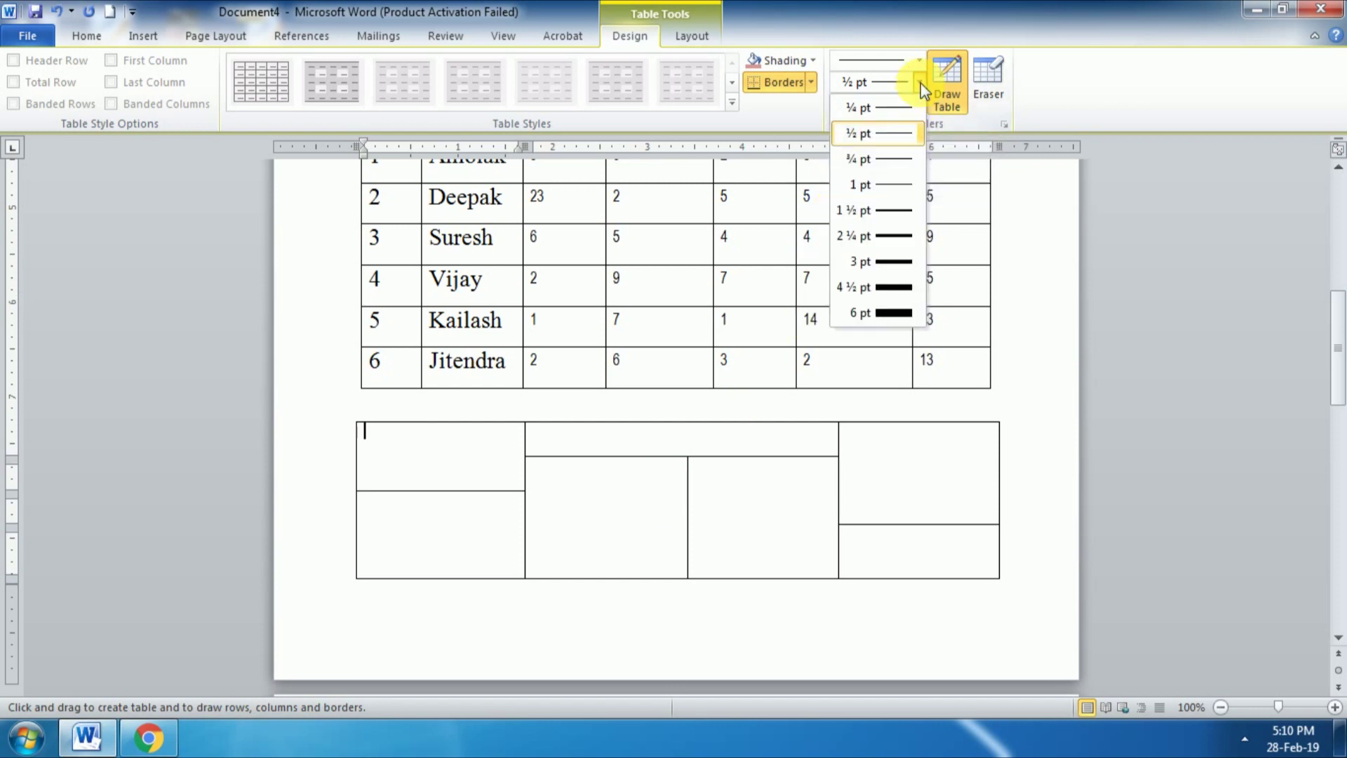
click(877, 262)
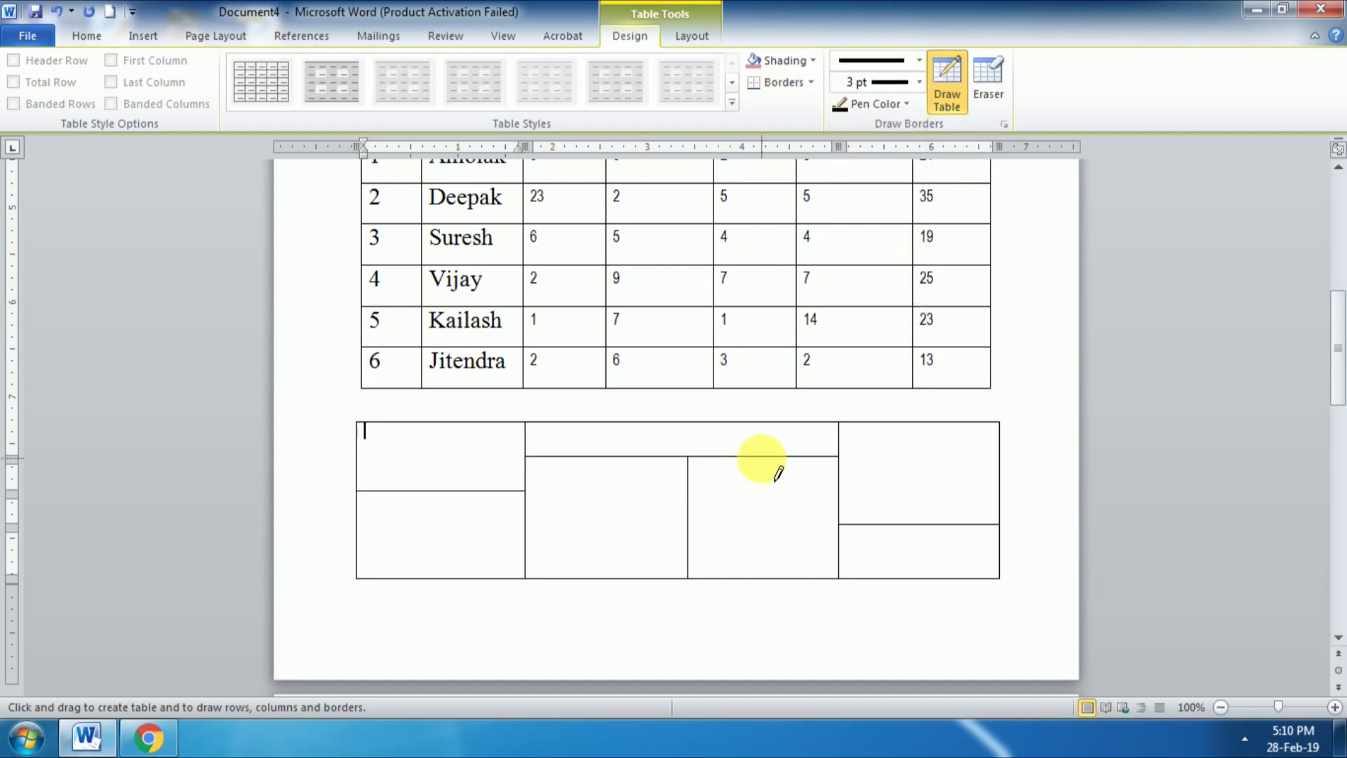
drag(699, 477, 691, 579)
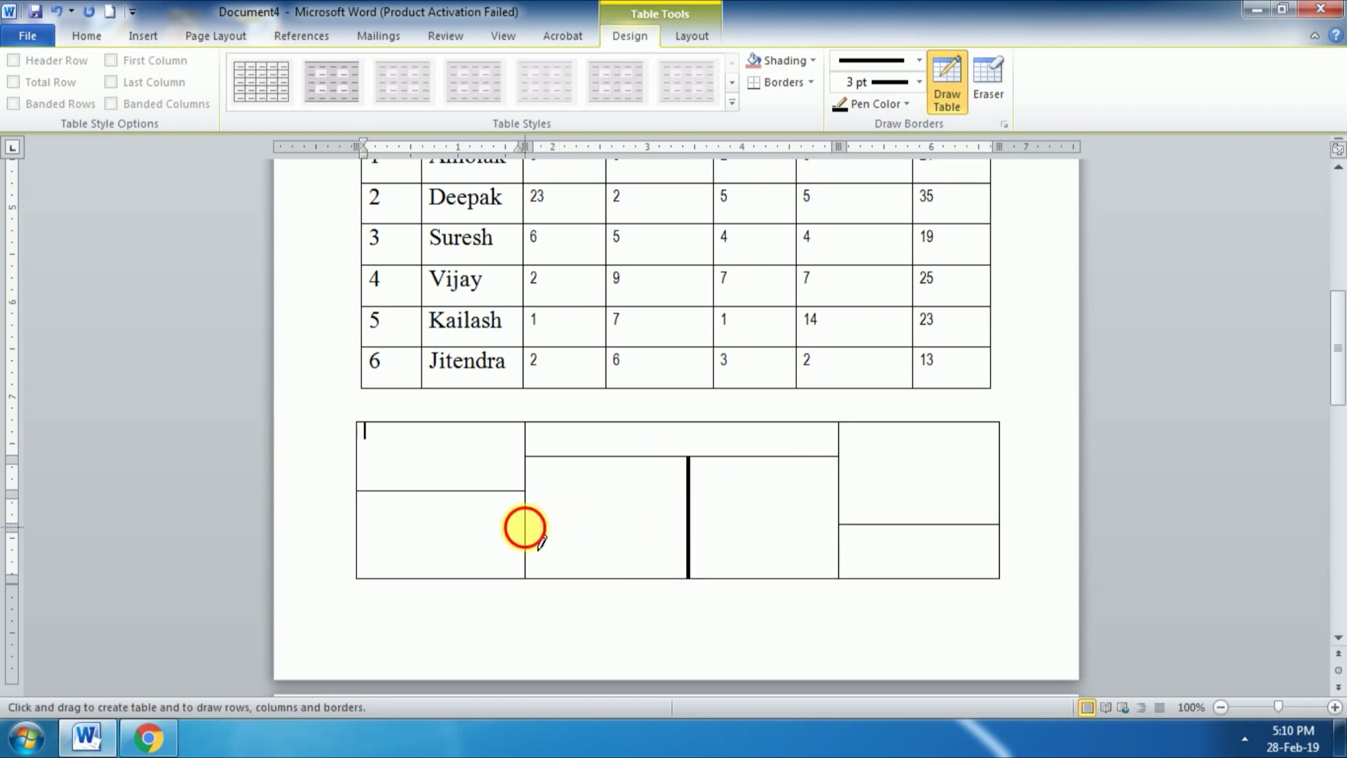
drag(707, 526, 527, 526)
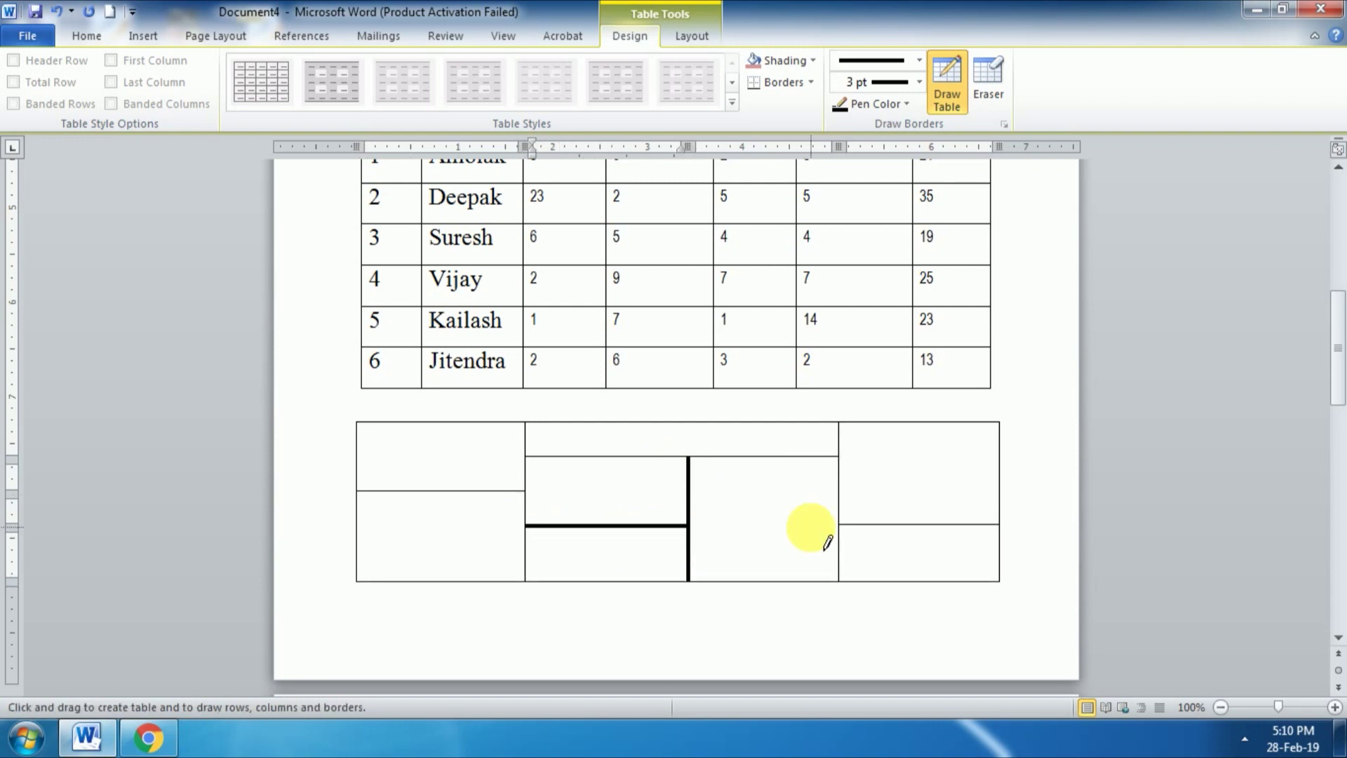
Step: Switch the pen to red and draw red borders on the upper row, column line and right cell
click(907, 114)
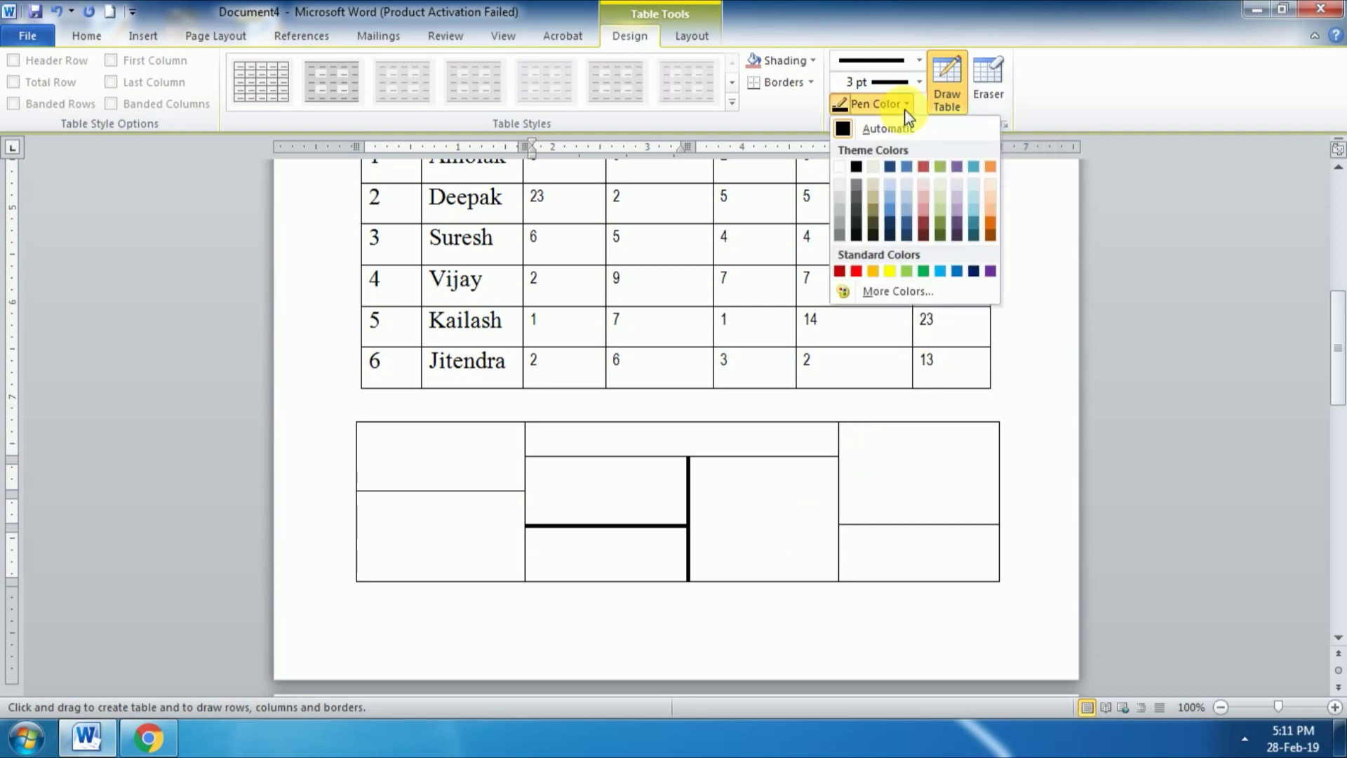
click(855, 271)
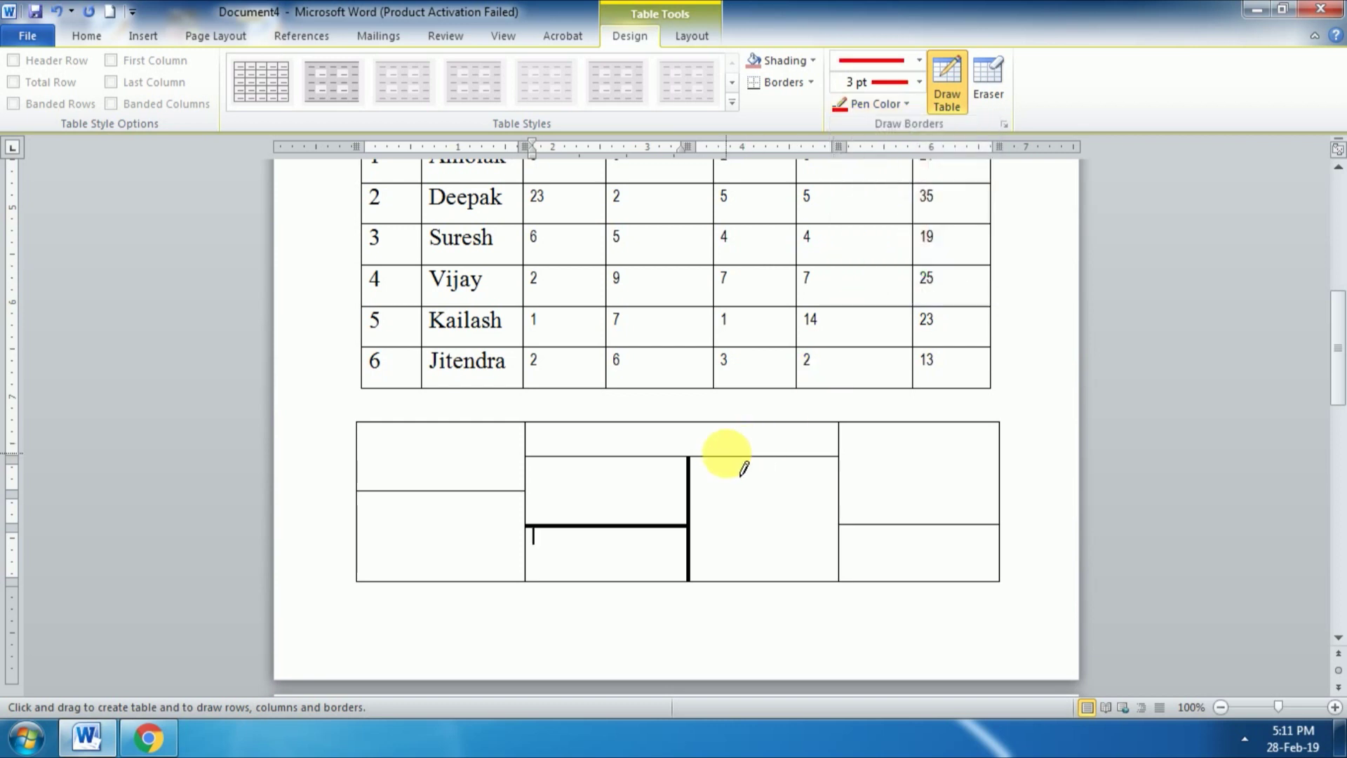
mouse_move(528, 459)
mouse_down()
mouse_move(838, 457)
mouse_move(842, 511)
mouse_up()
drag(842, 511, 839, 528)
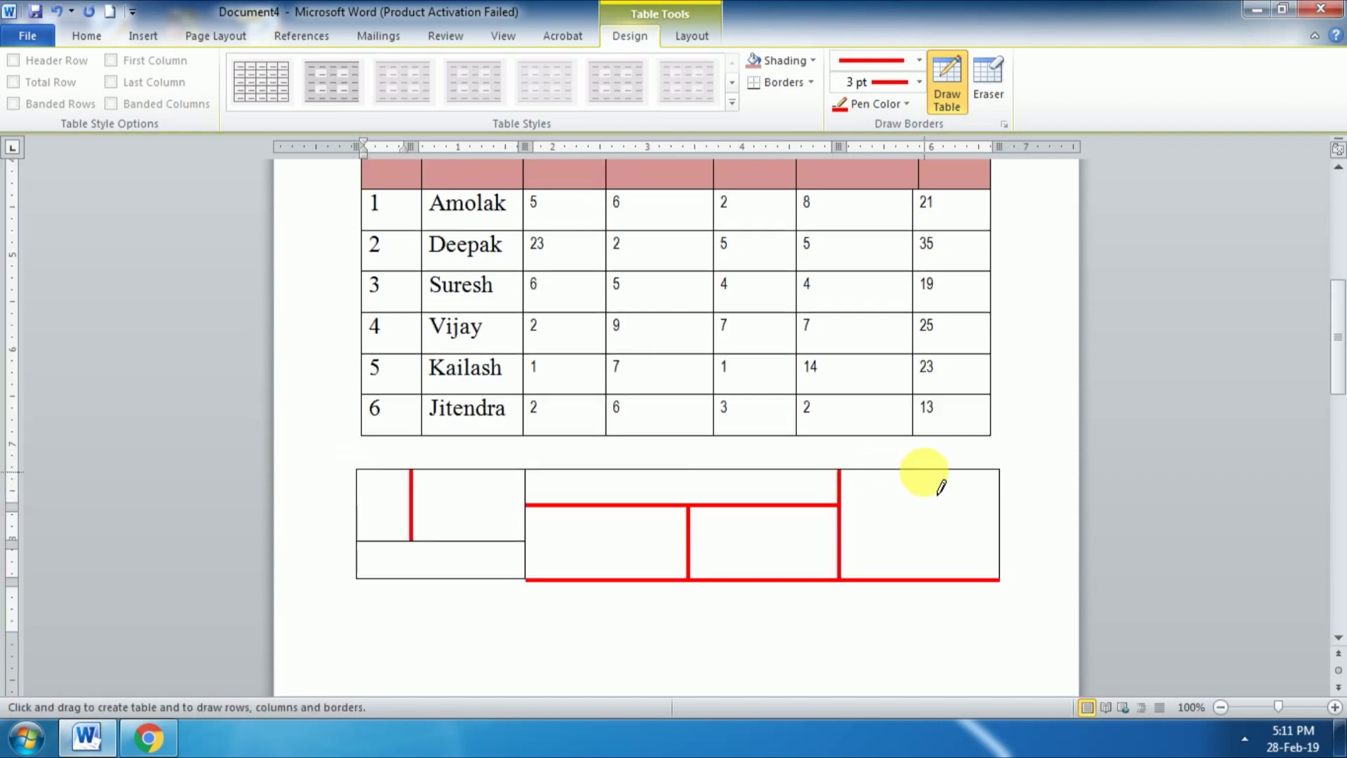
drag(925, 471, 926, 576)
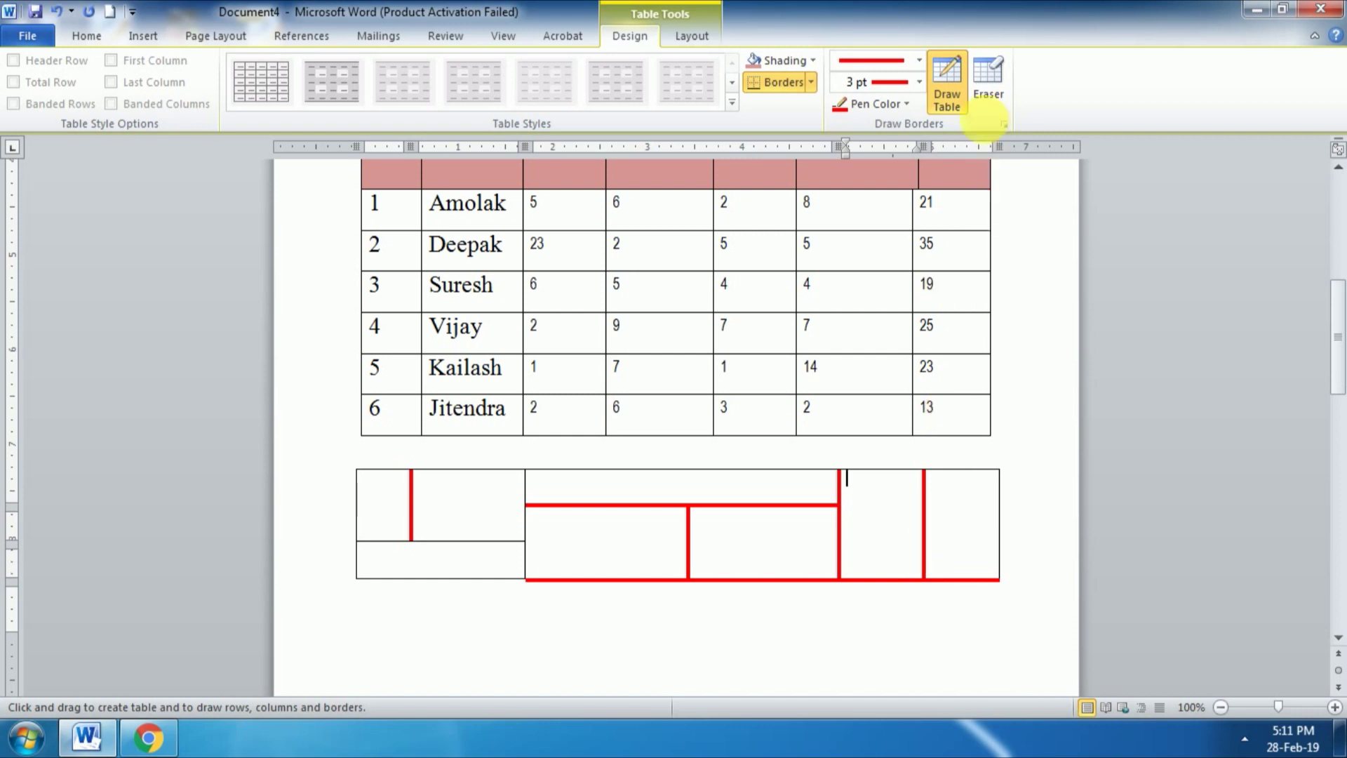
Step: Erase the red vertical lines and the middle partition inside the drawn table
click(986, 85)
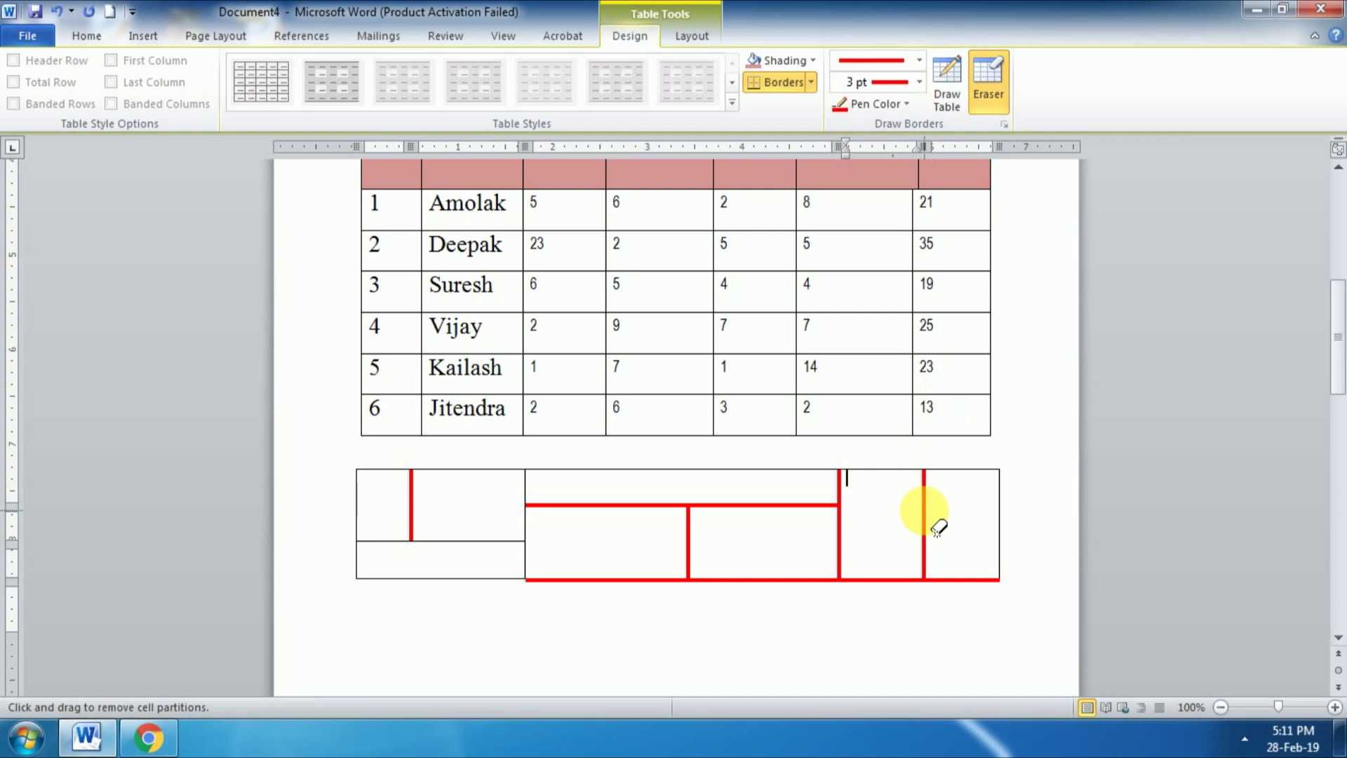
click(924, 508)
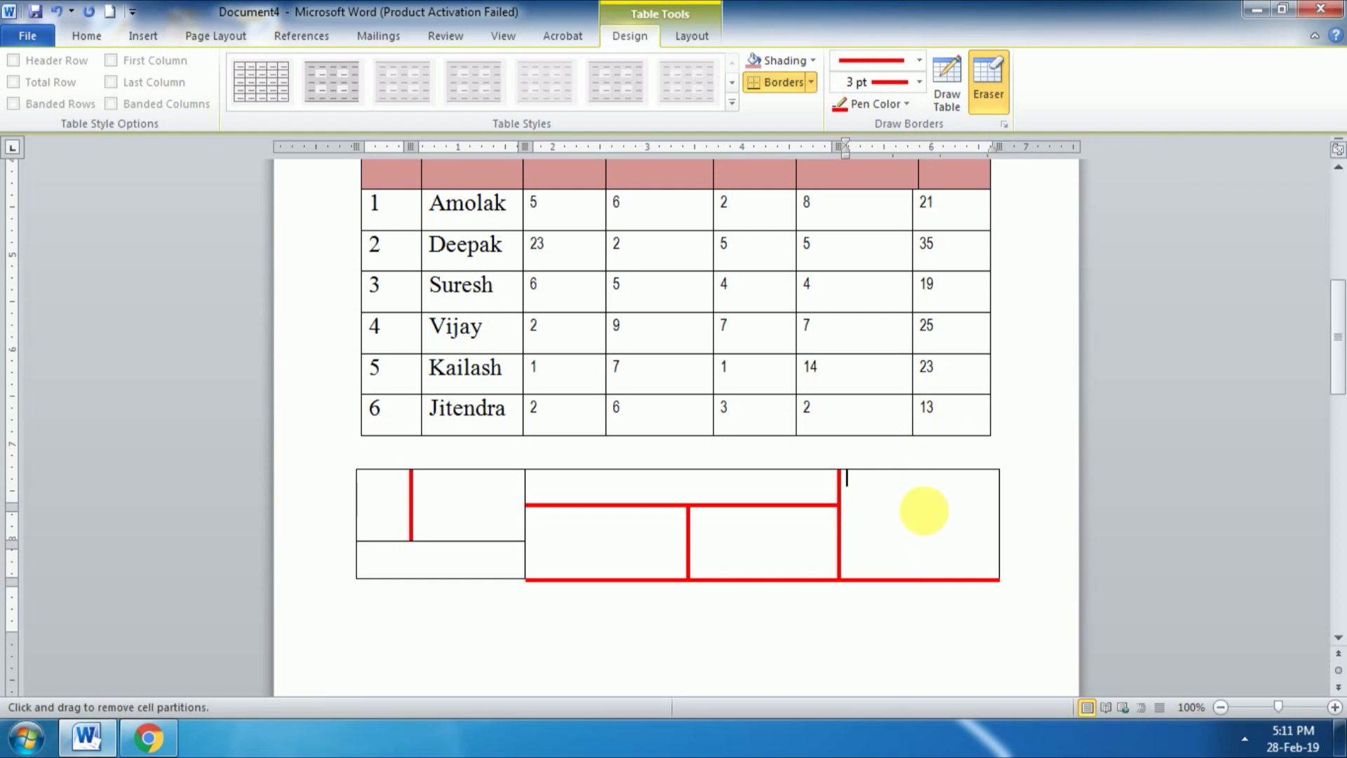
click(686, 550)
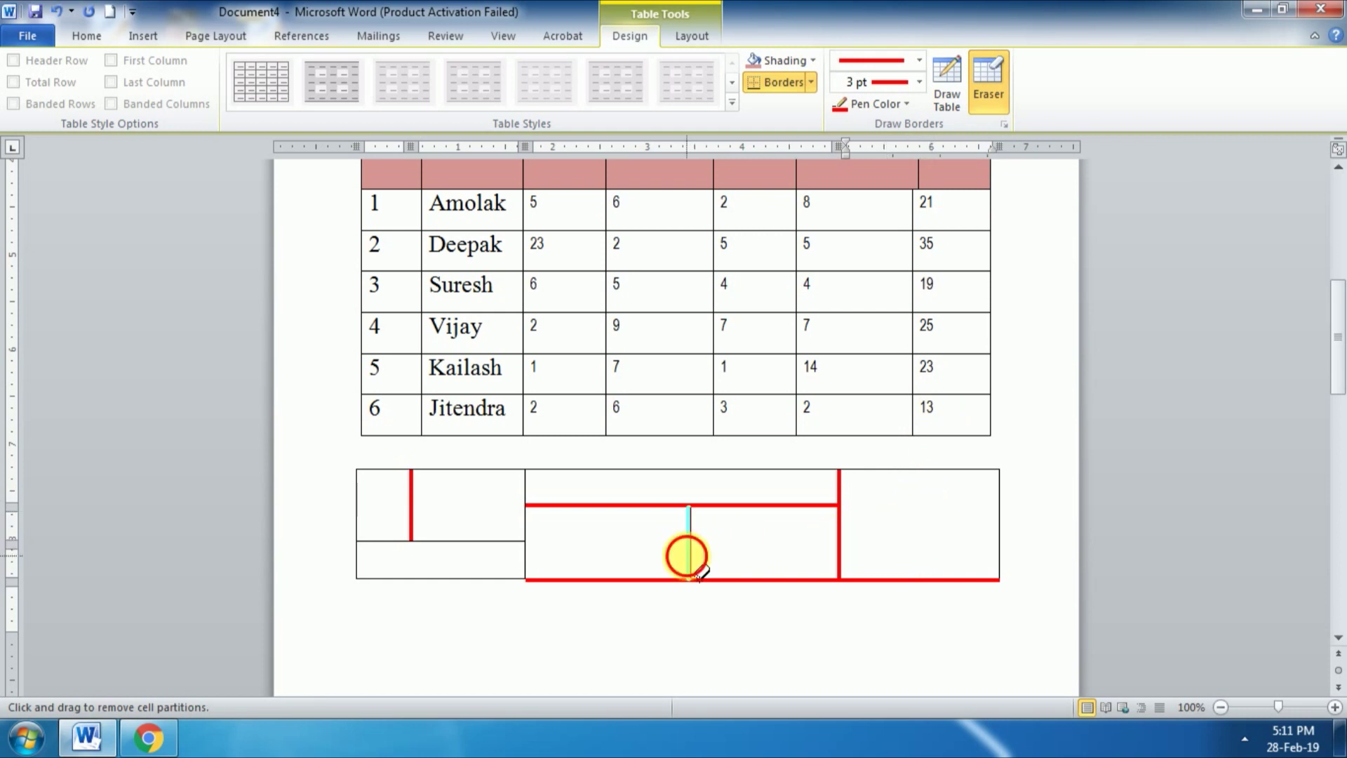
drag(456, 540, 460, 564)
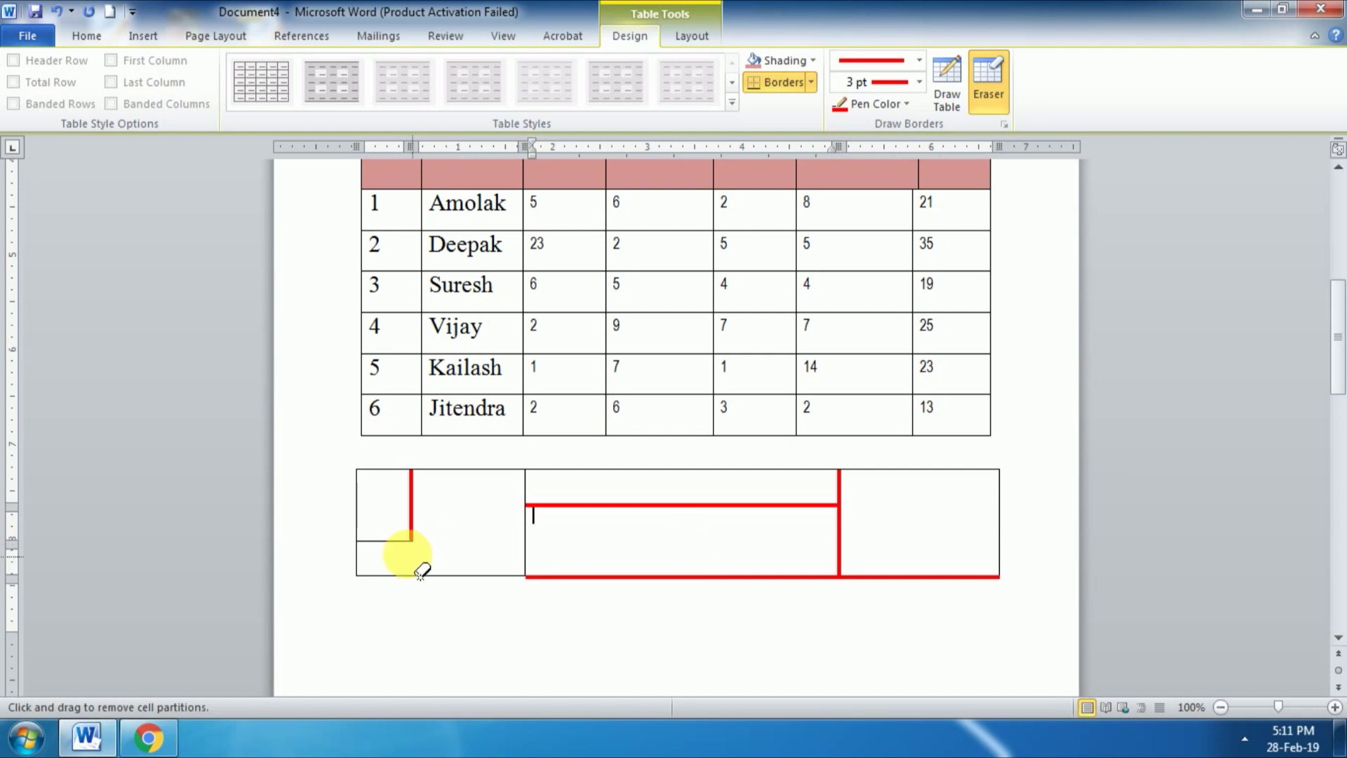
click(421, 530)
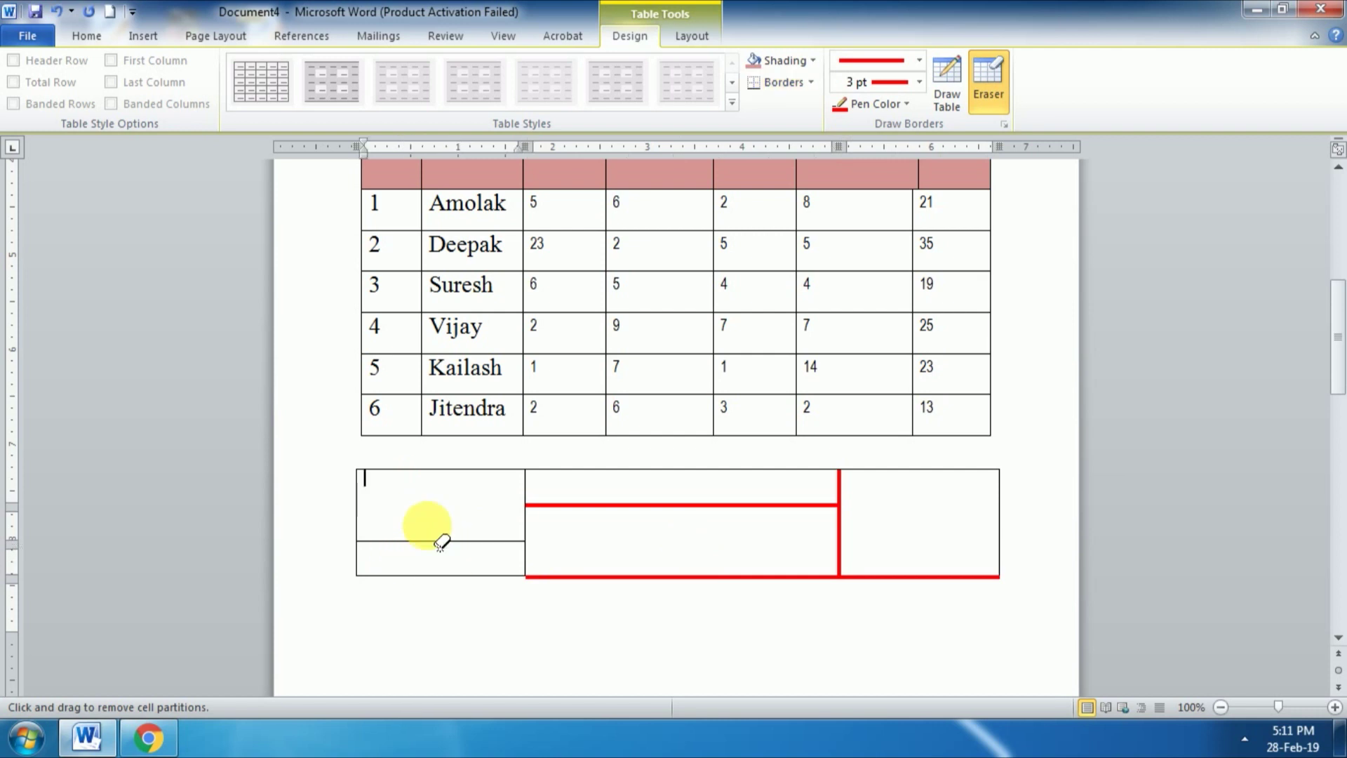
Step: Erase the right-hand section and remaining dividers, leaving two merged cells
click(868, 580)
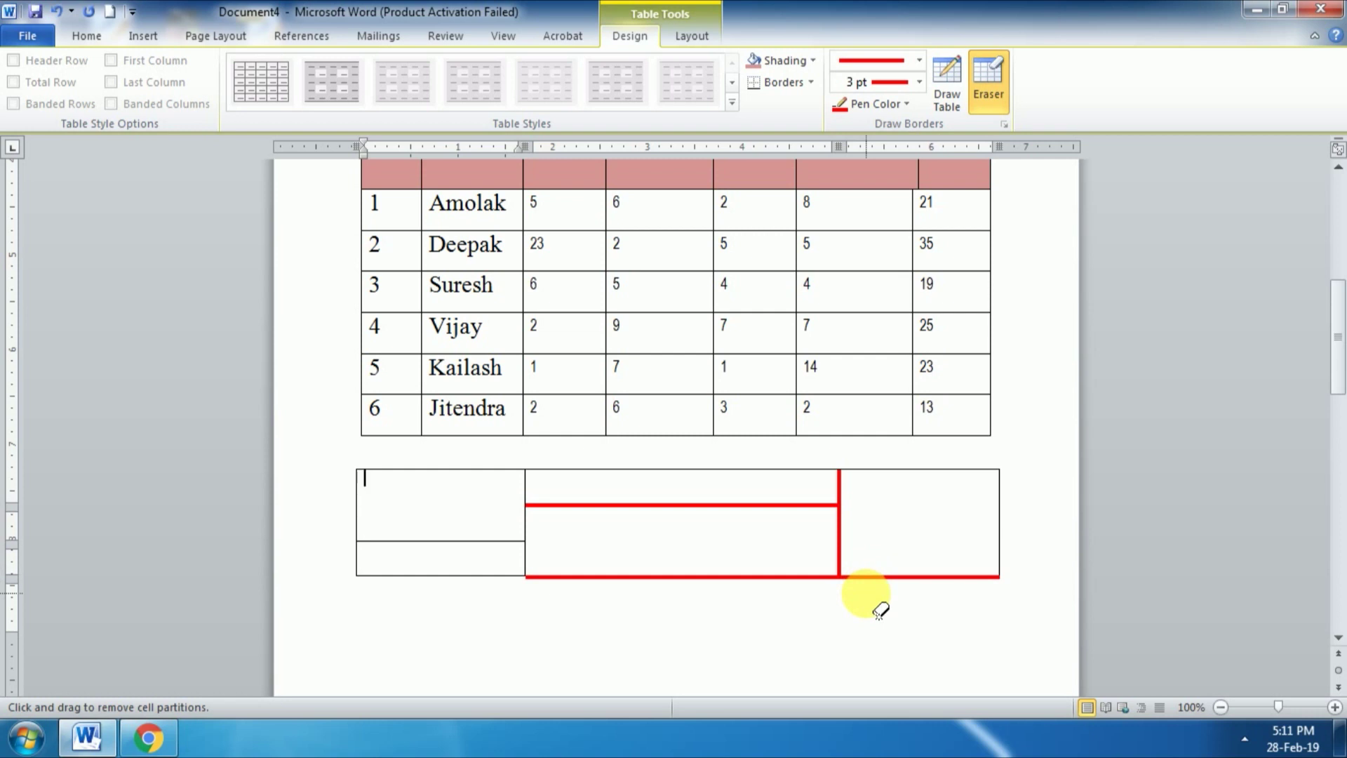
mouse_move(1005, 593)
mouse_down()
mouse_move(1010, 529)
mouse_move(988, 482)
mouse_move(905, 479)
mouse_up()
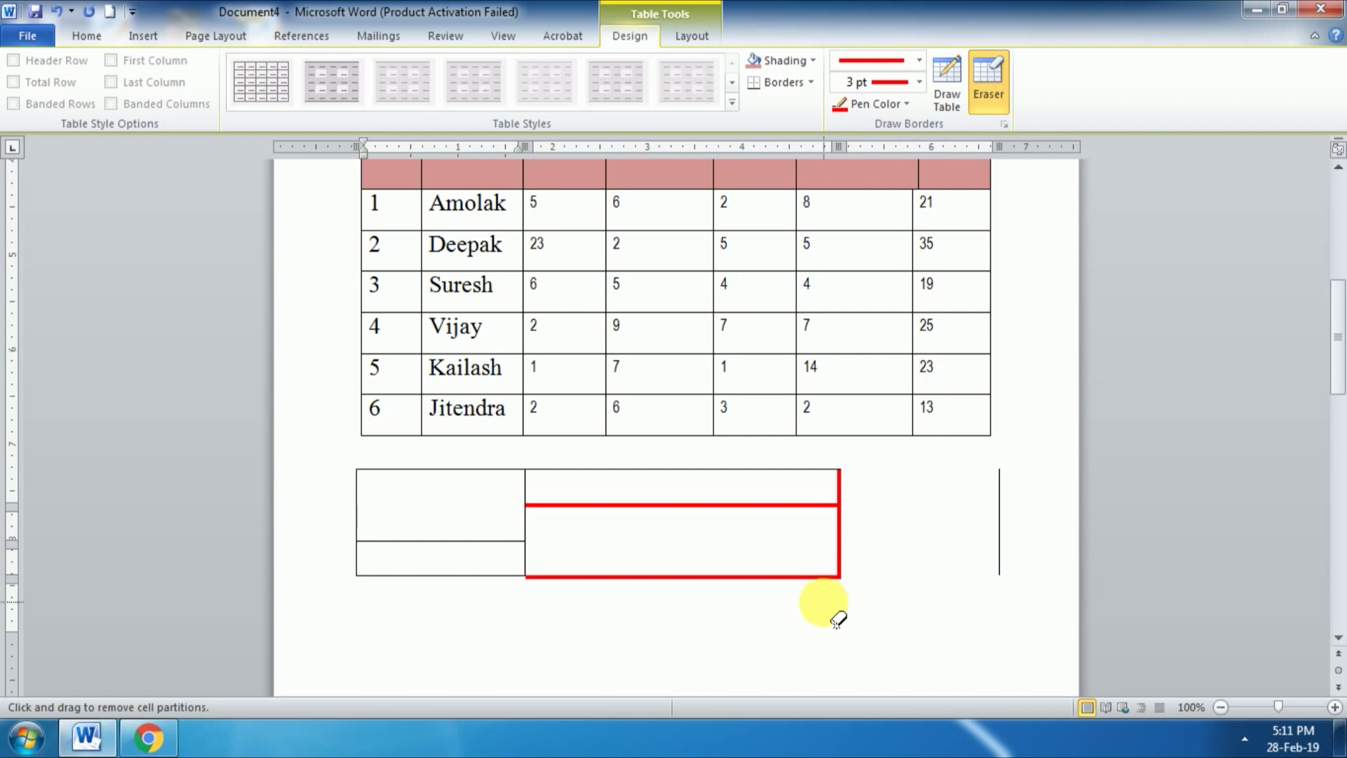
click(807, 579)
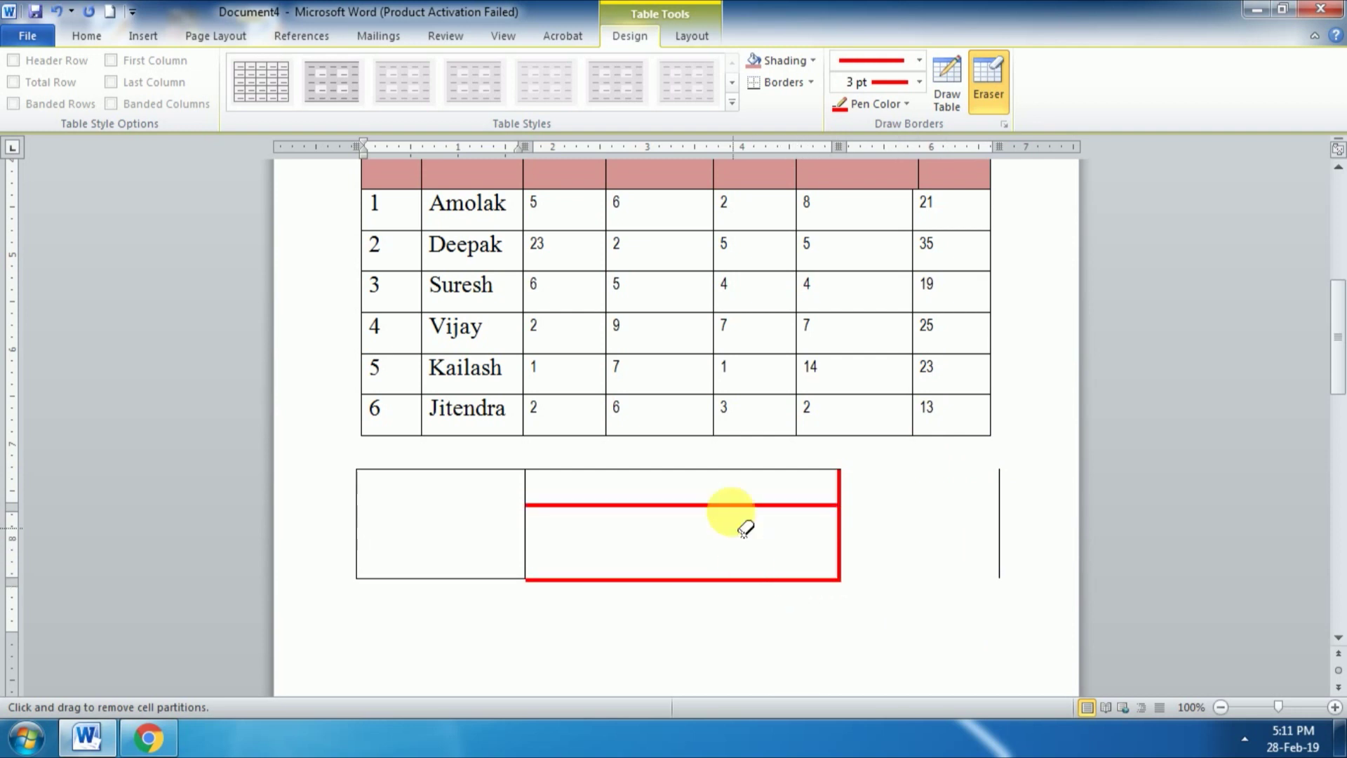
click(719, 506)
click(1000, 506)
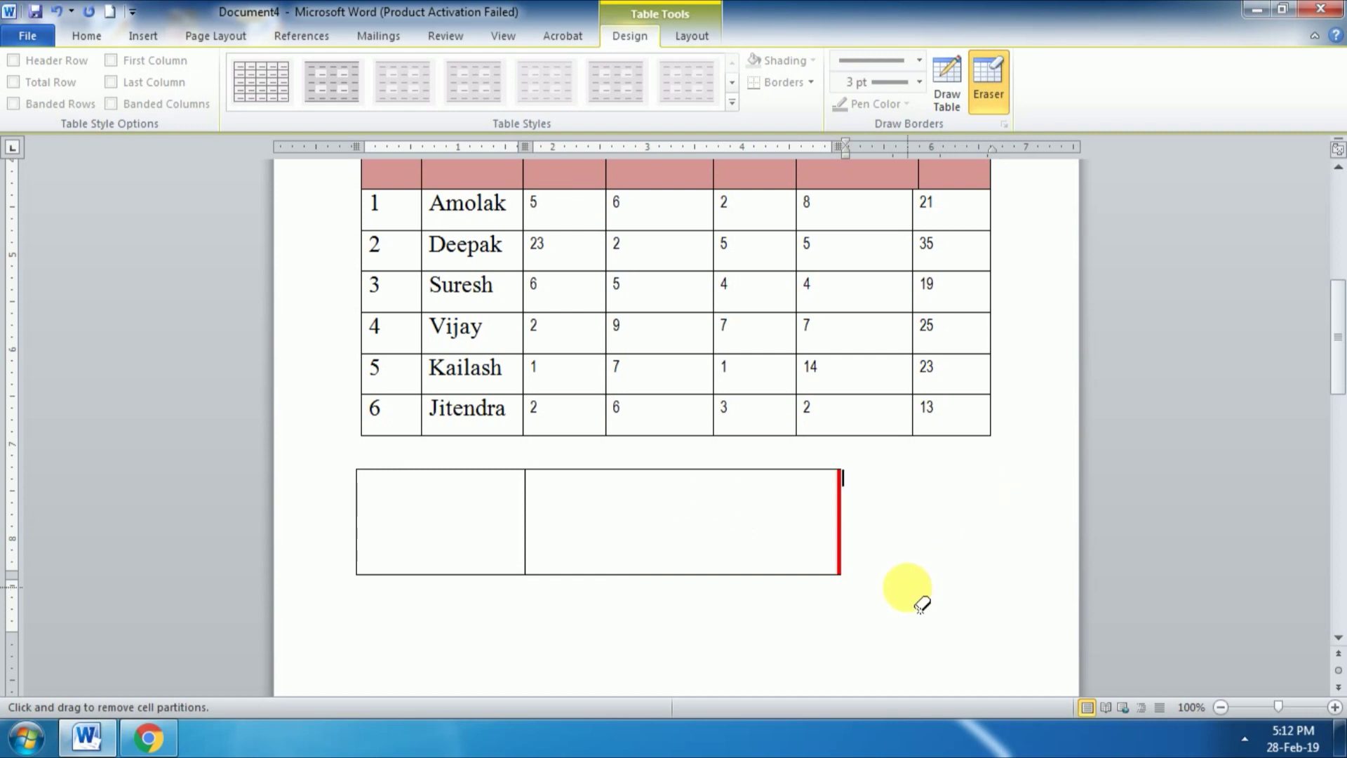
Step: Leave eraser mode and insert an empty row above the Mobile Details column-heading row
click(1007, 101)
scroll(722, 325, up, 3)
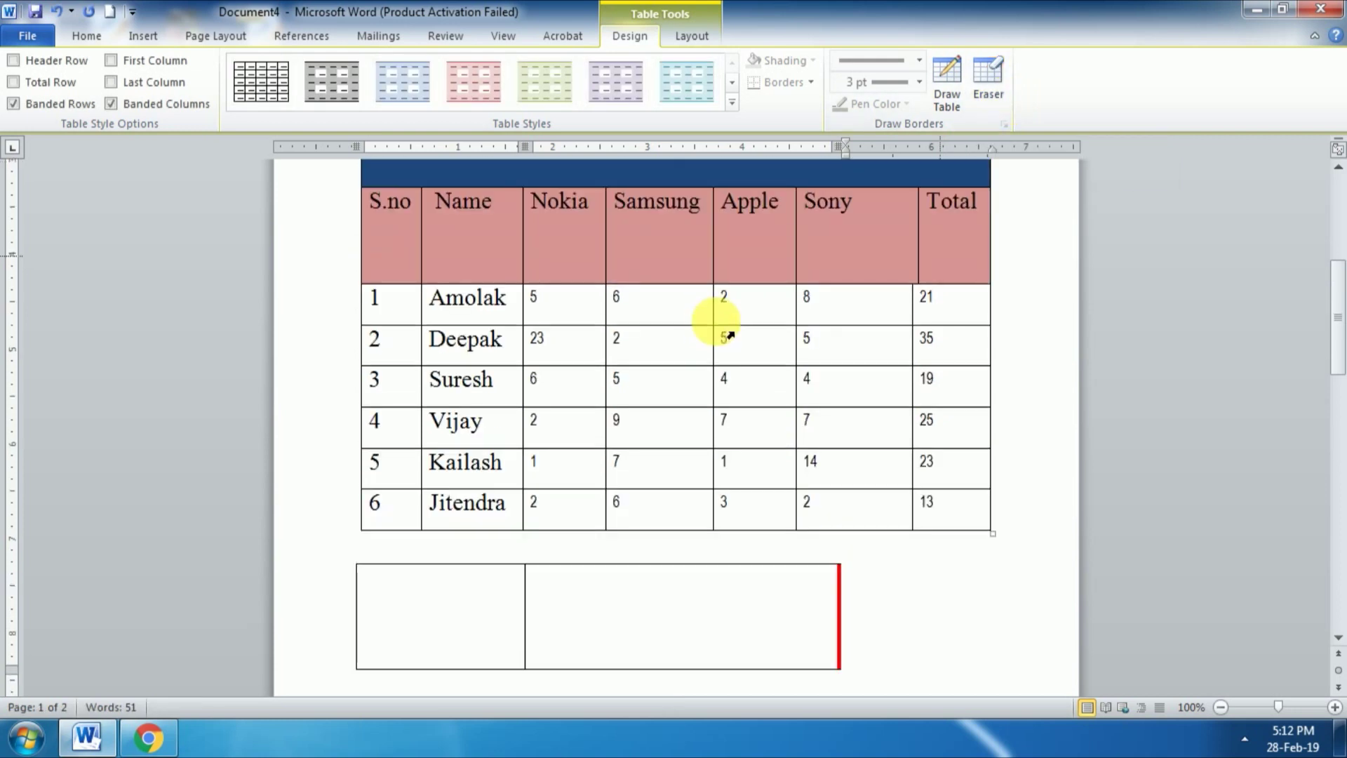
click(706, 35)
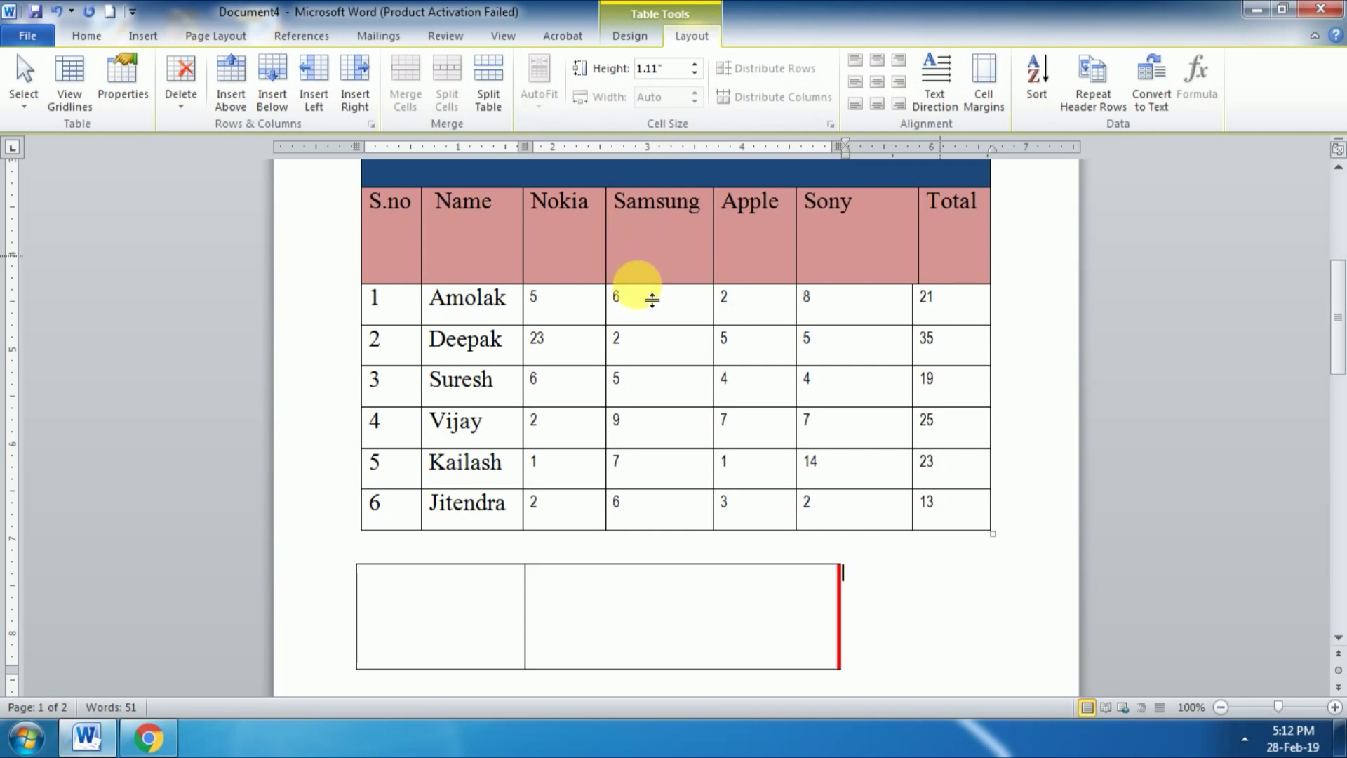
scroll(642, 295, up, 2)
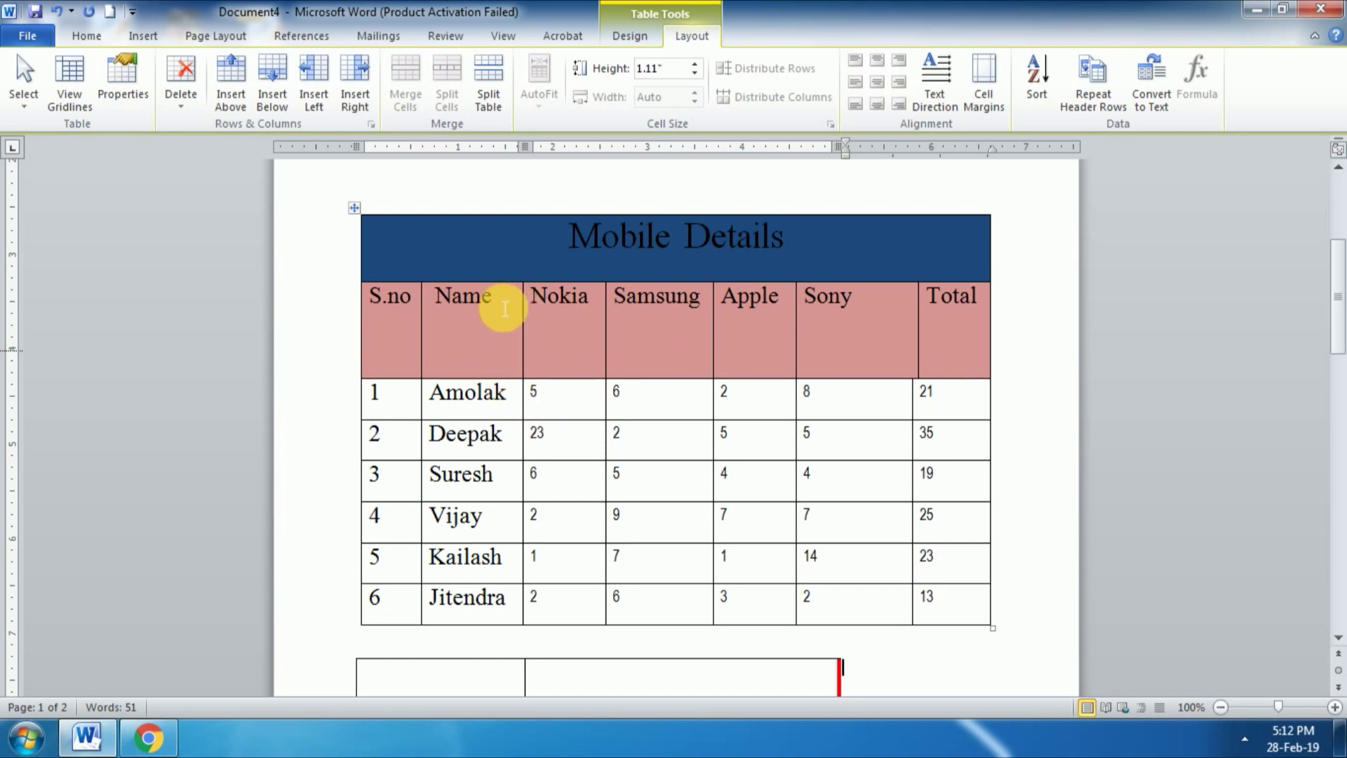
click(502, 306)
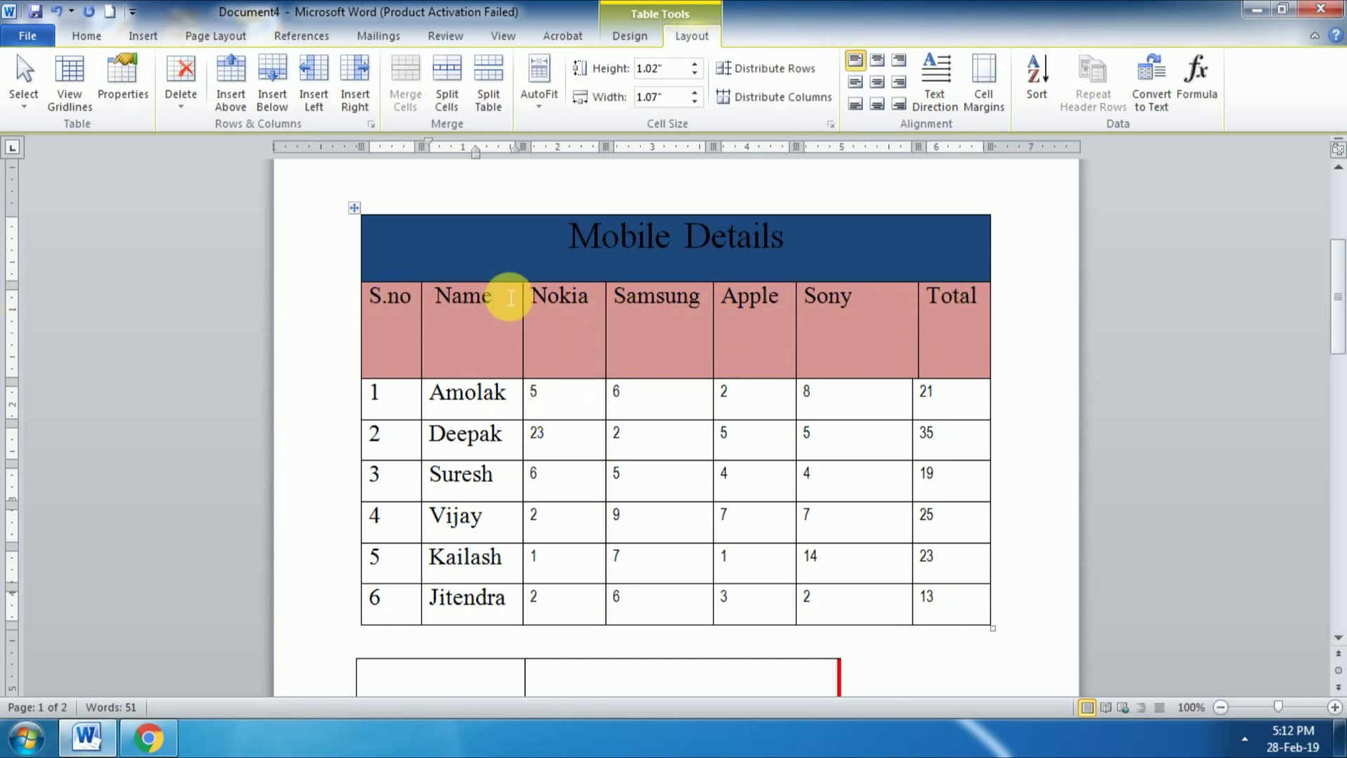
click(238, 111)
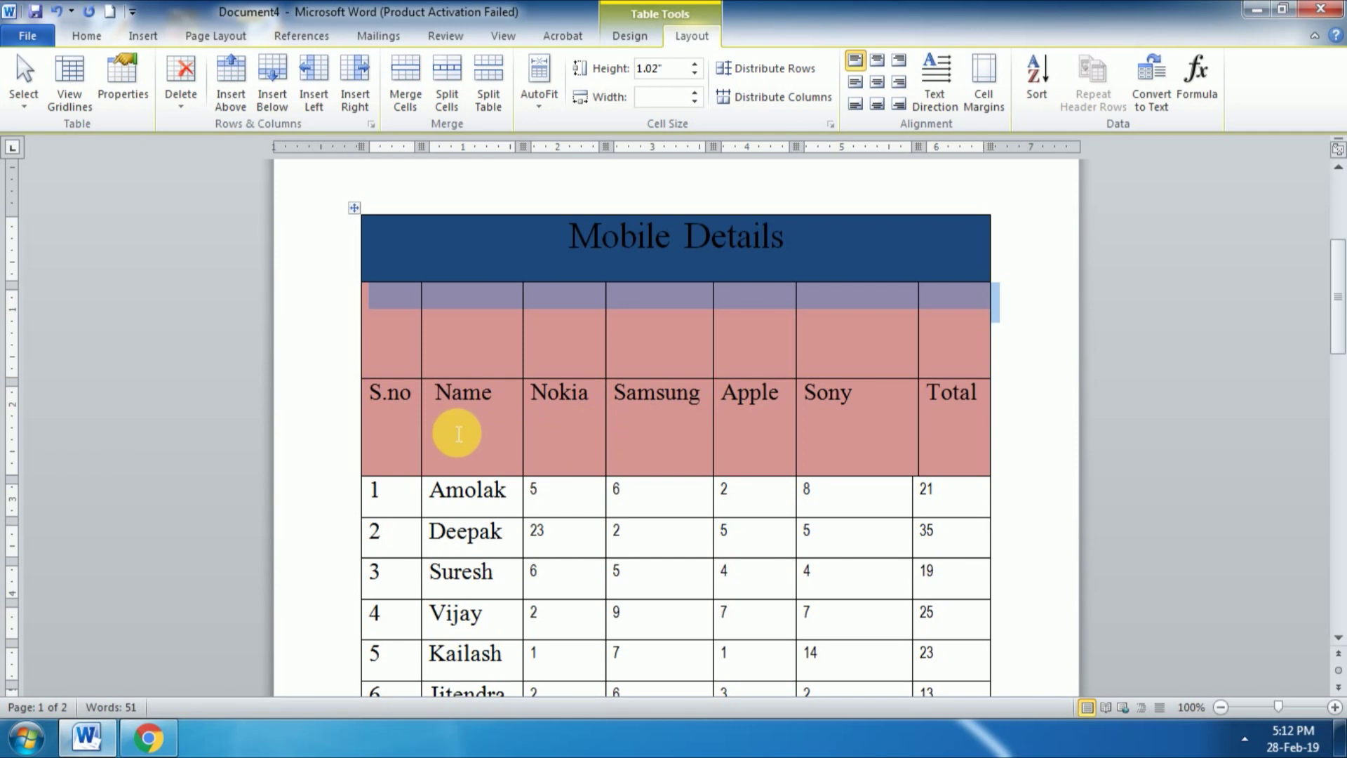
scroll(496, 486, down, 3)
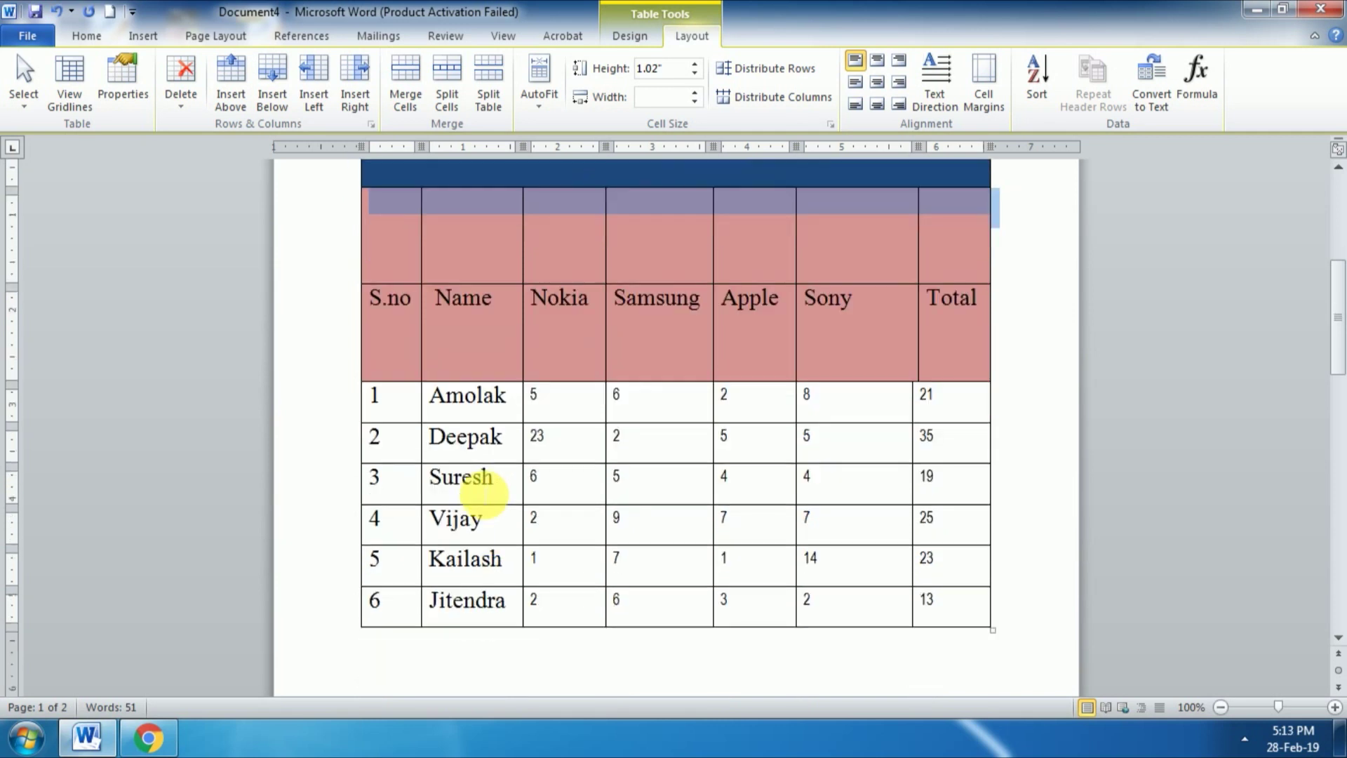
scroll(492, 485, down, 2)
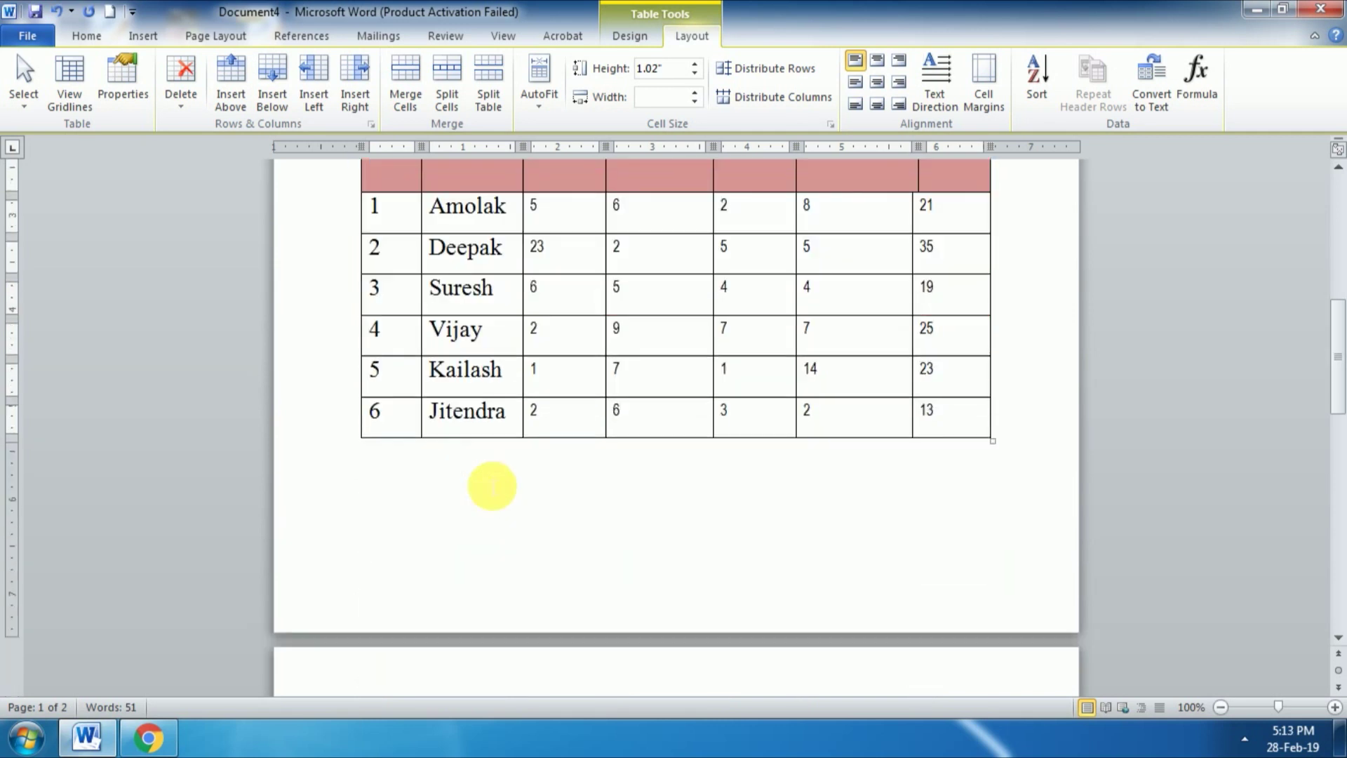
click(514, 419)
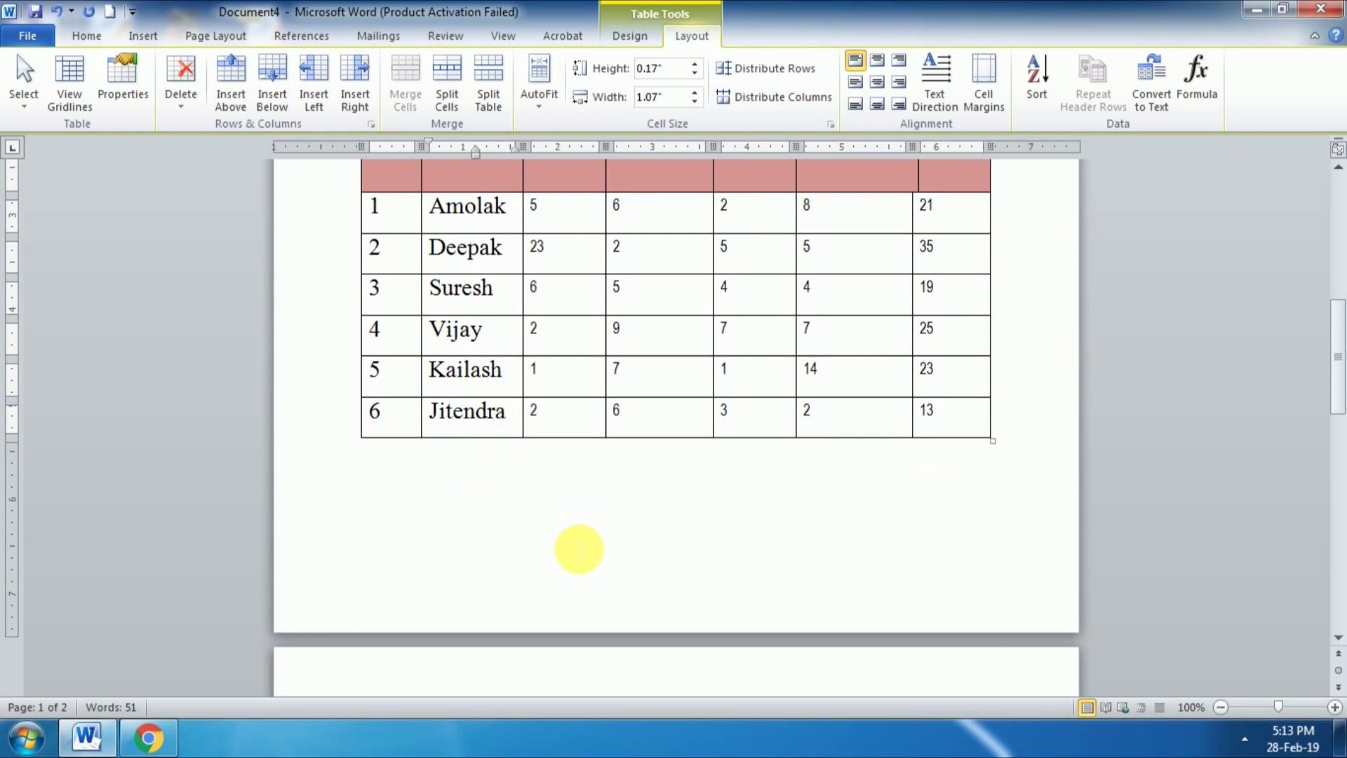
Step: Add two empty rows below Jitendra's row at the bottom of the table
click(281, 97)
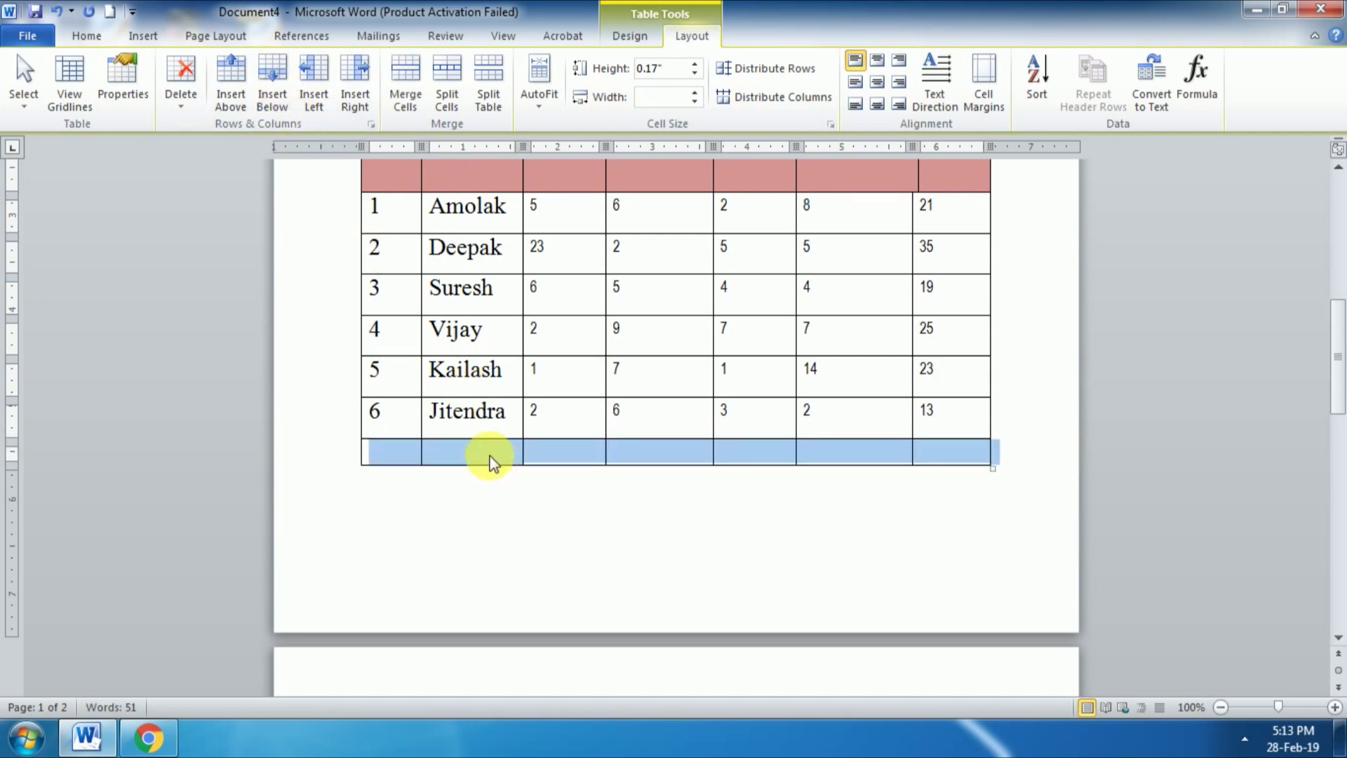
click(489, 456)
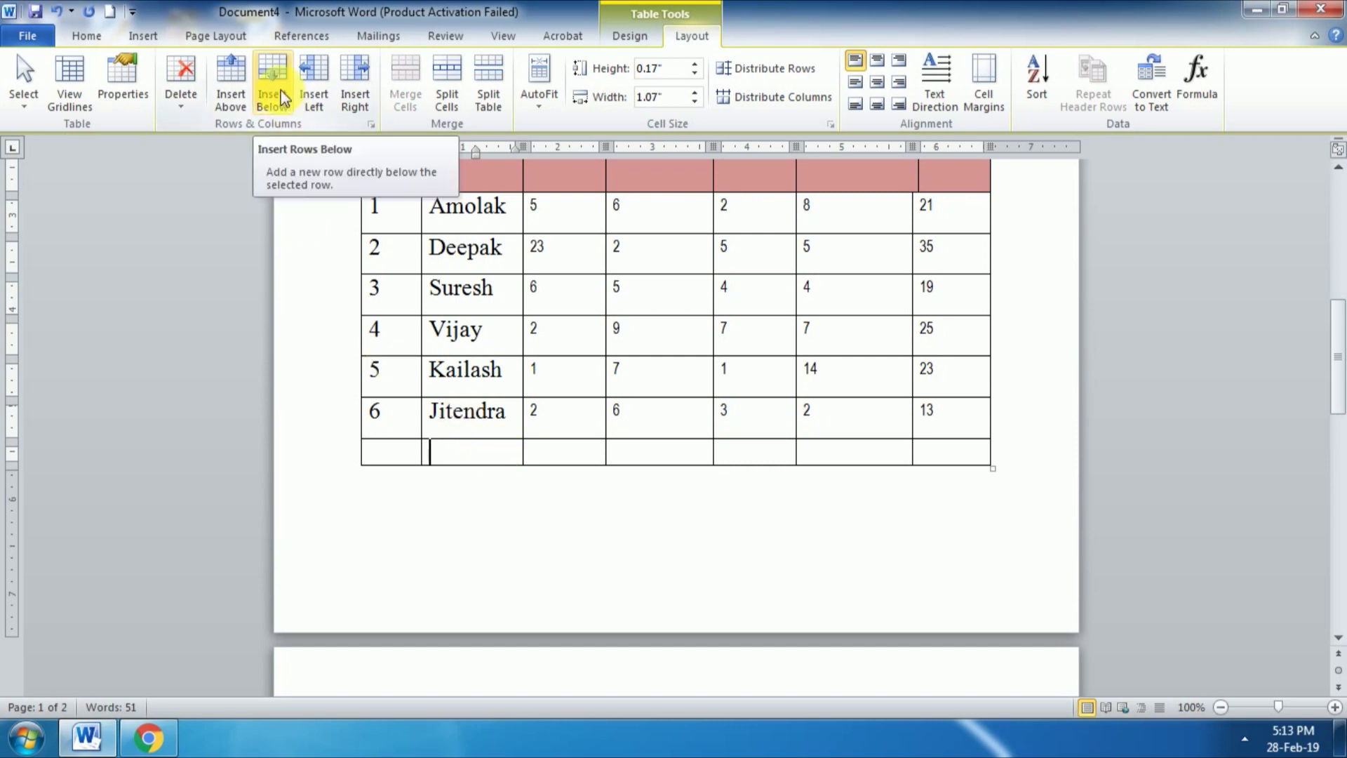
click(282, 96)
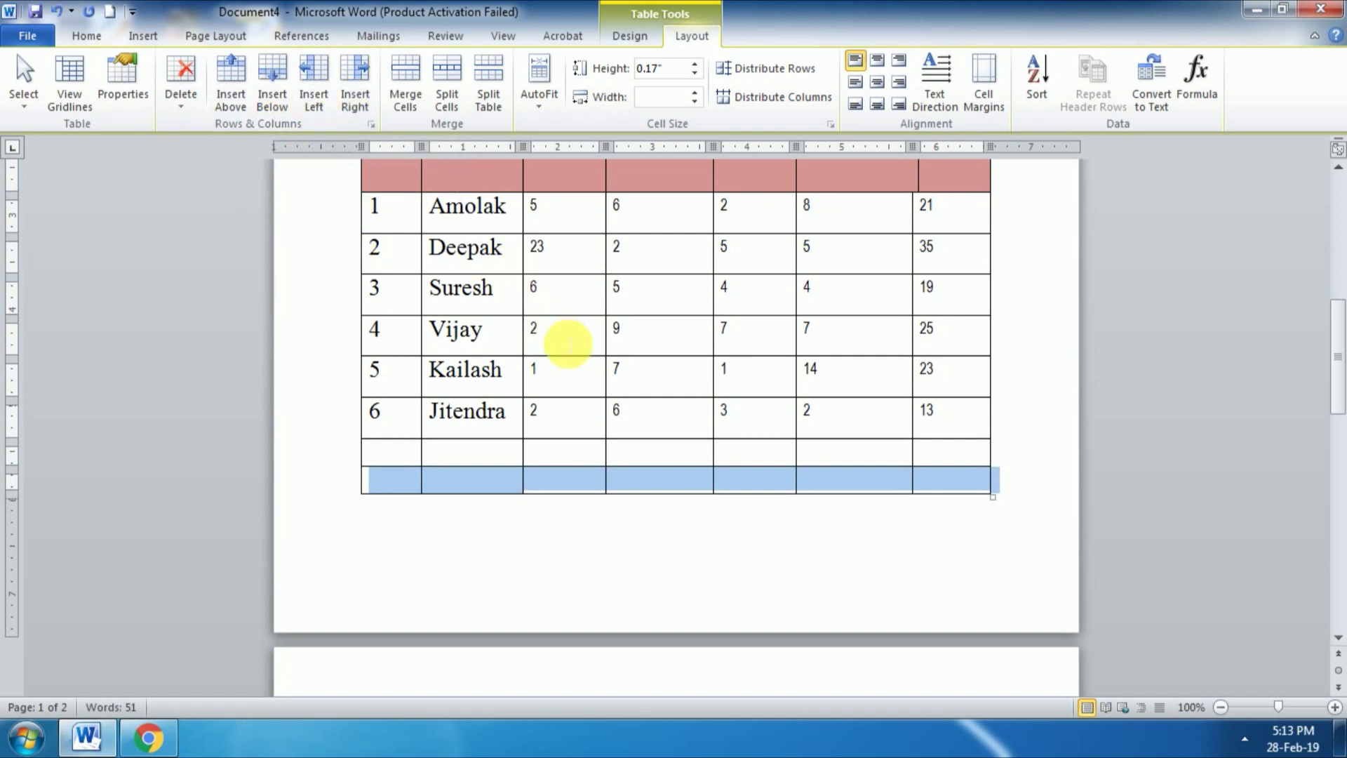
scroll(569, 344, up, 2)
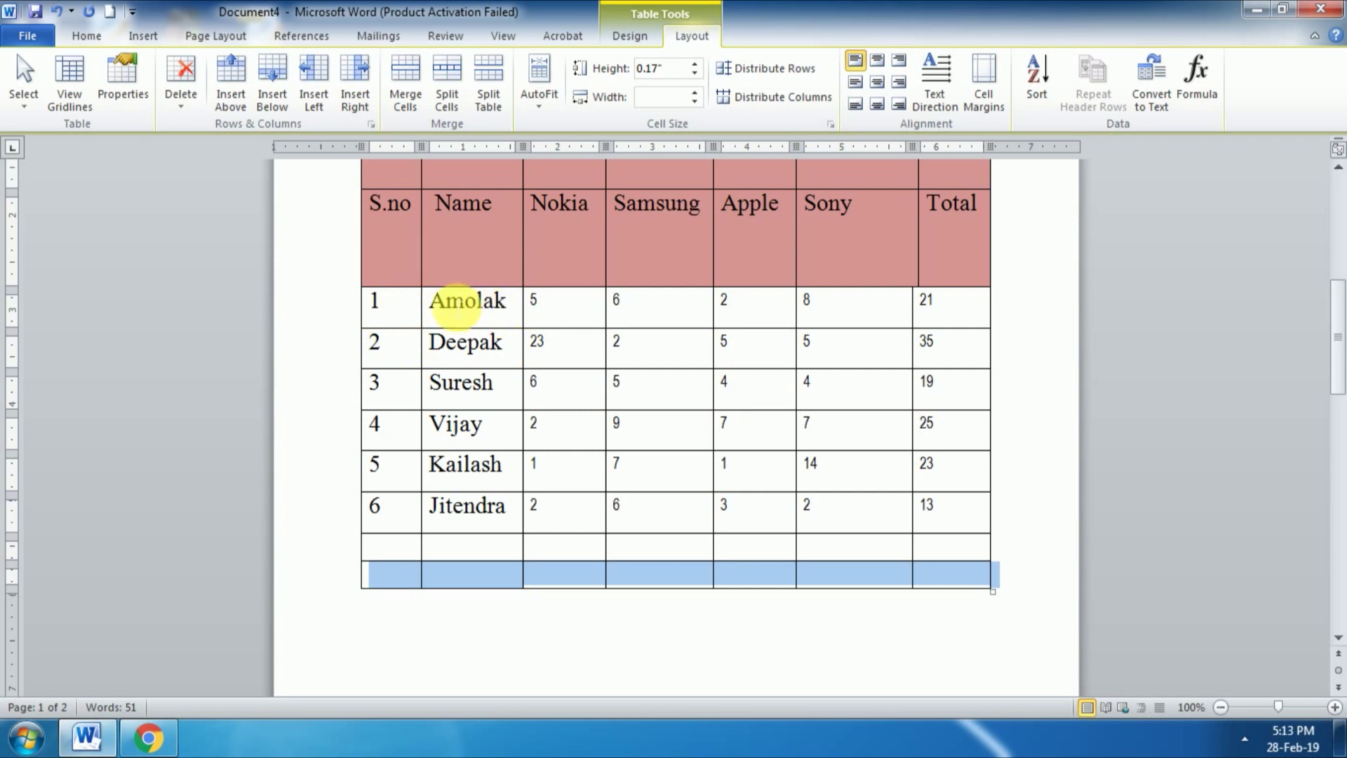
Step: Insert a blank column left of Name and another right of Nokia
click(435, 312)
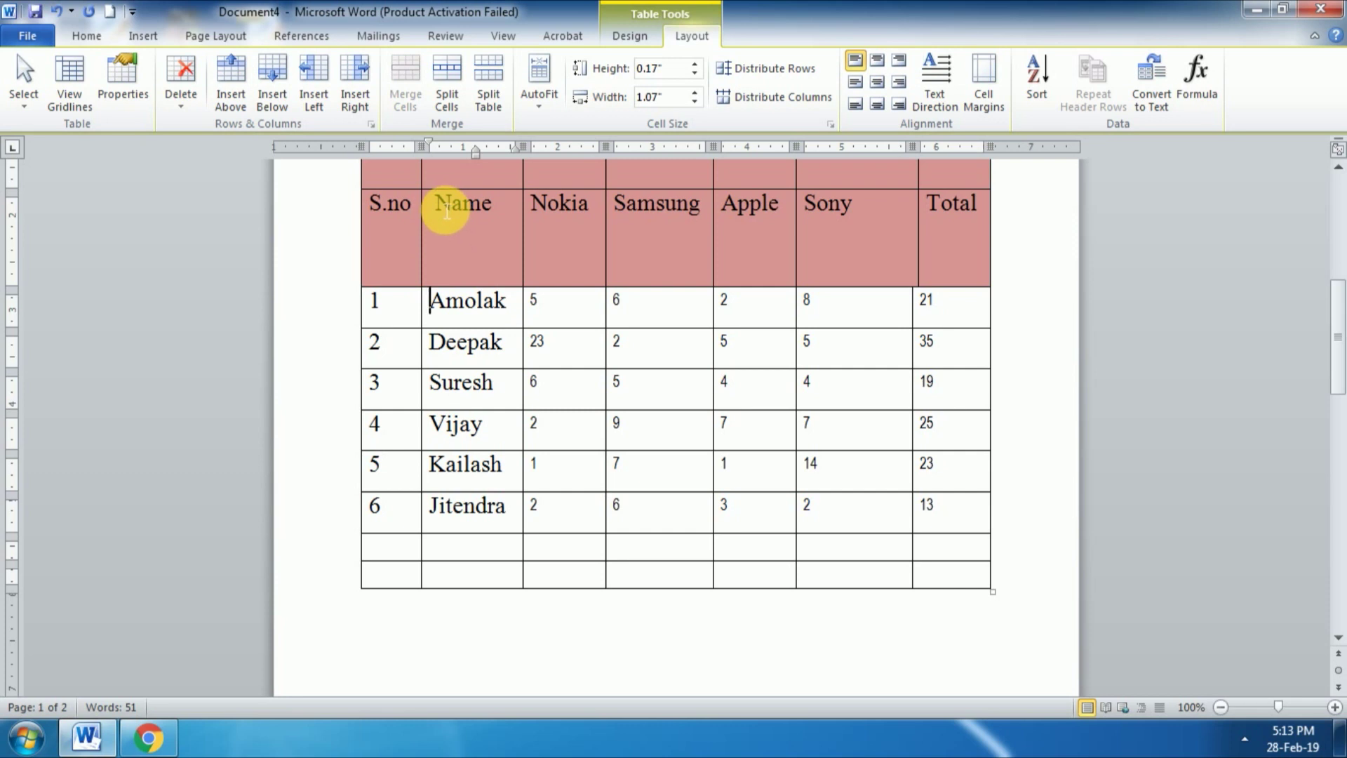
click(436, 204)
click(313, 90)
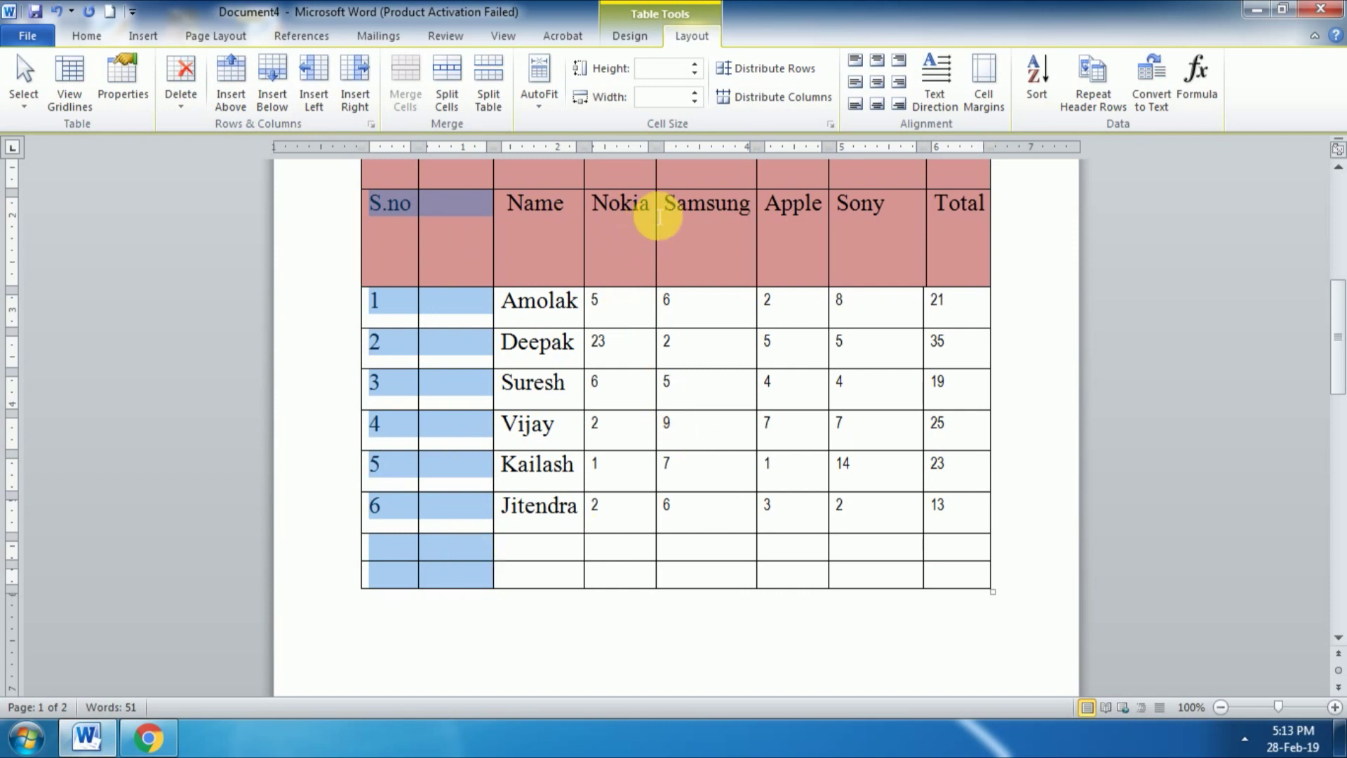
click(654, 216)
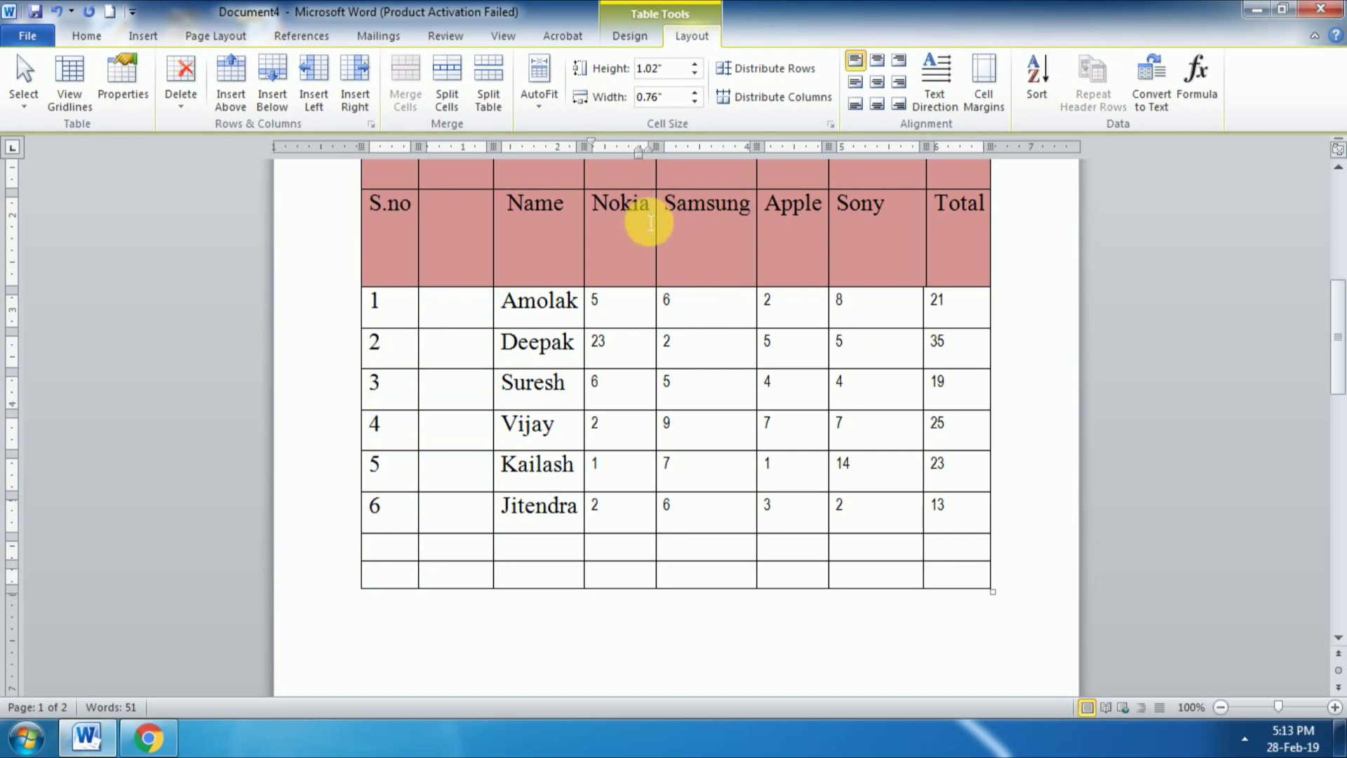
click(355, 90)
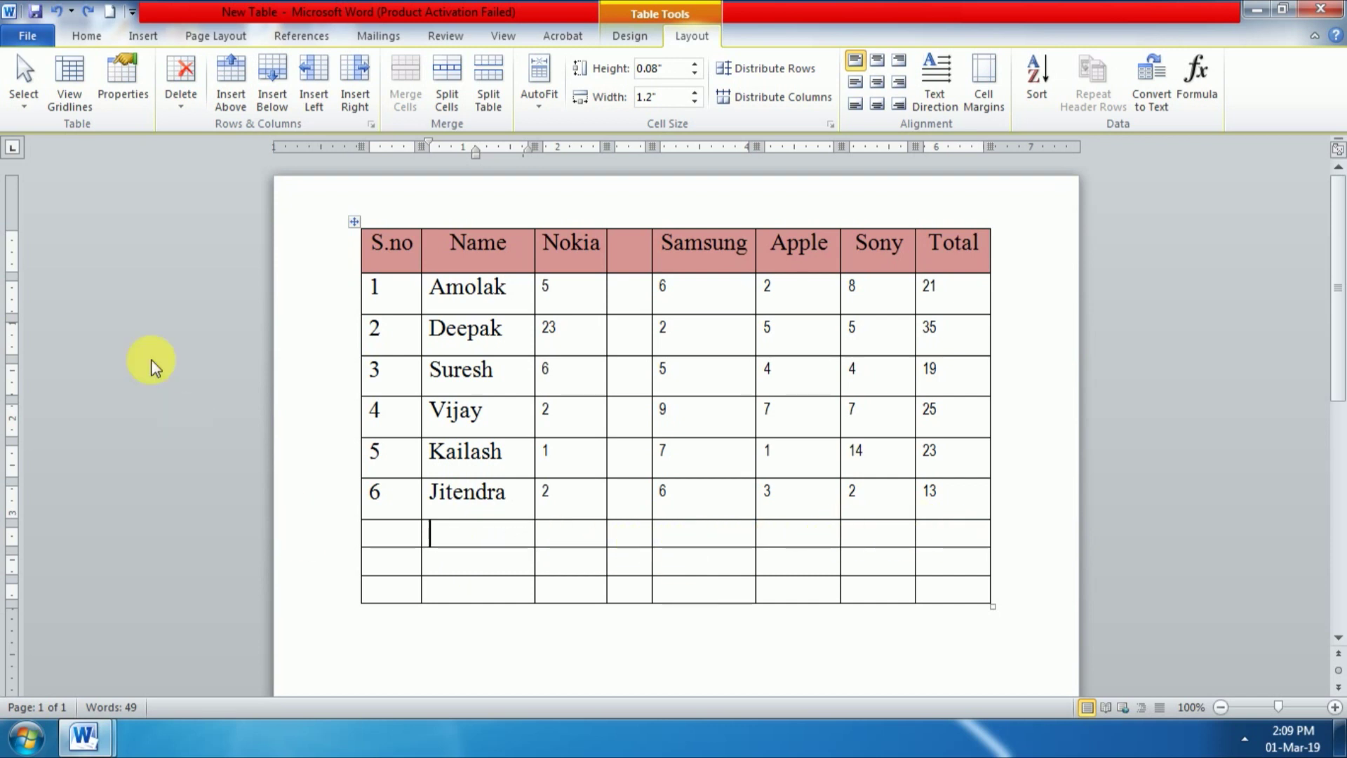
click(23, 104)
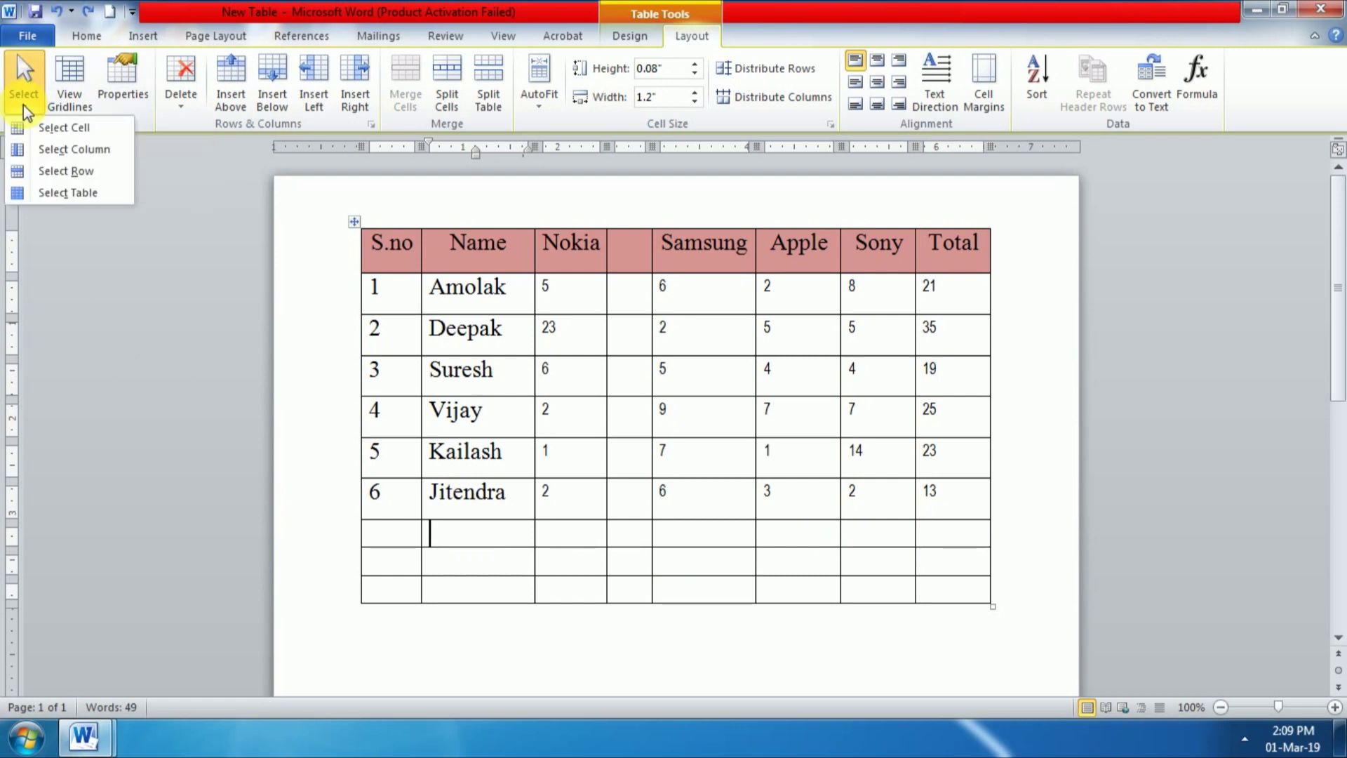
click(66, 170)
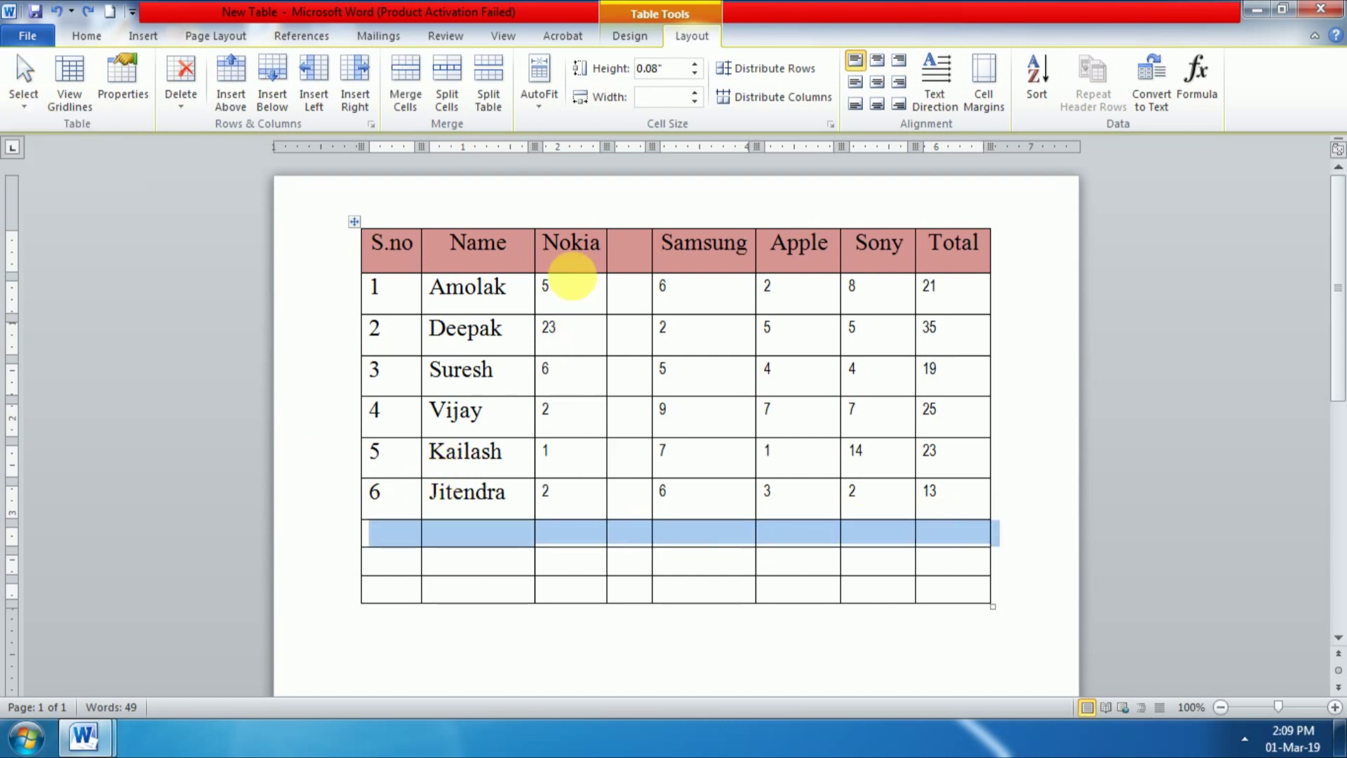
click(590, 245)
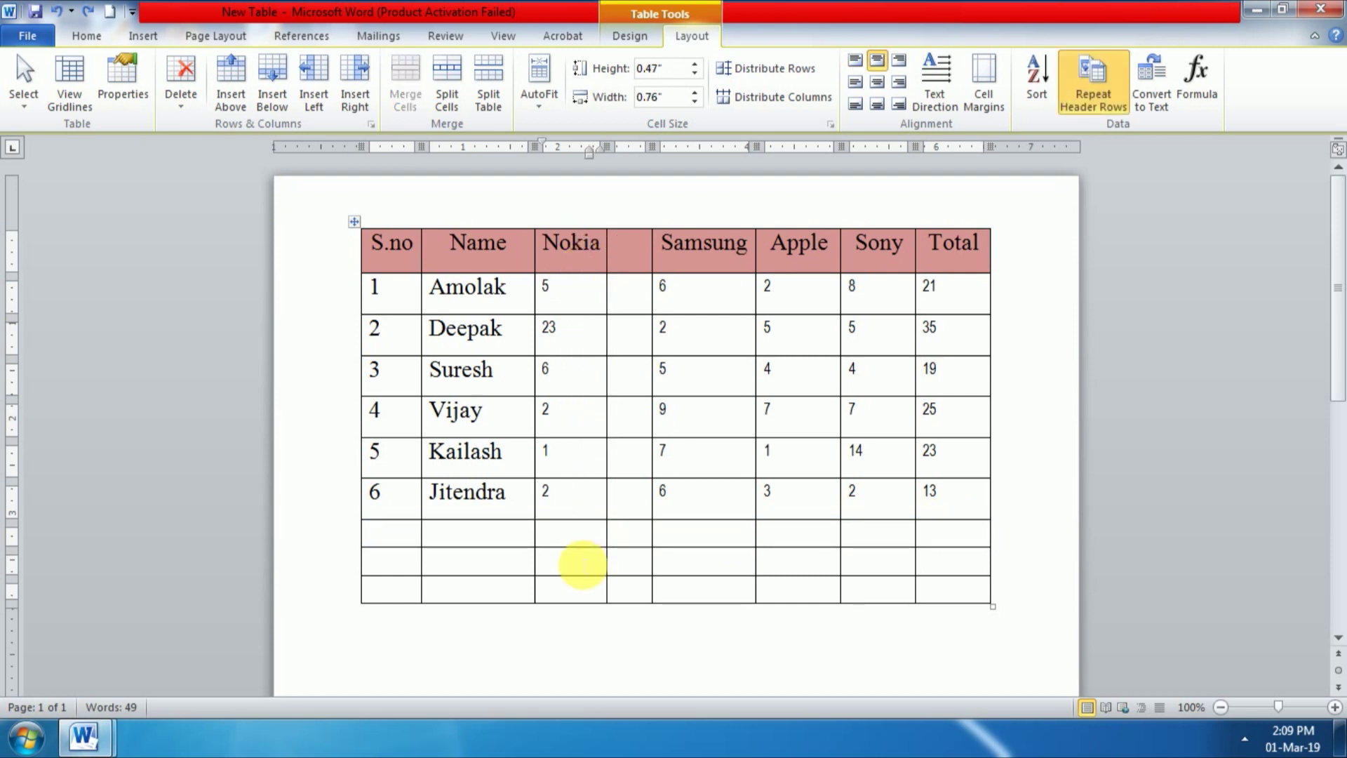
click(23, 88)
click(74, 149)
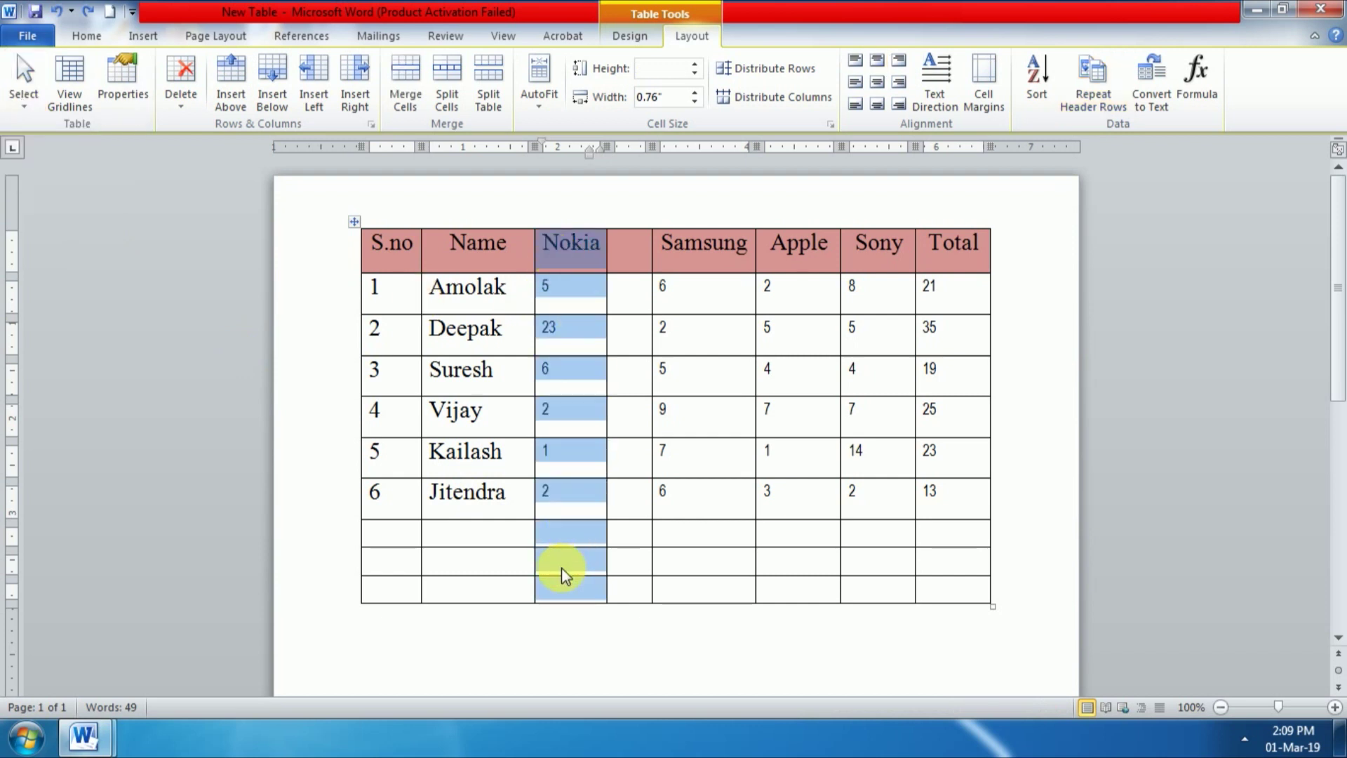
click(644, 347)
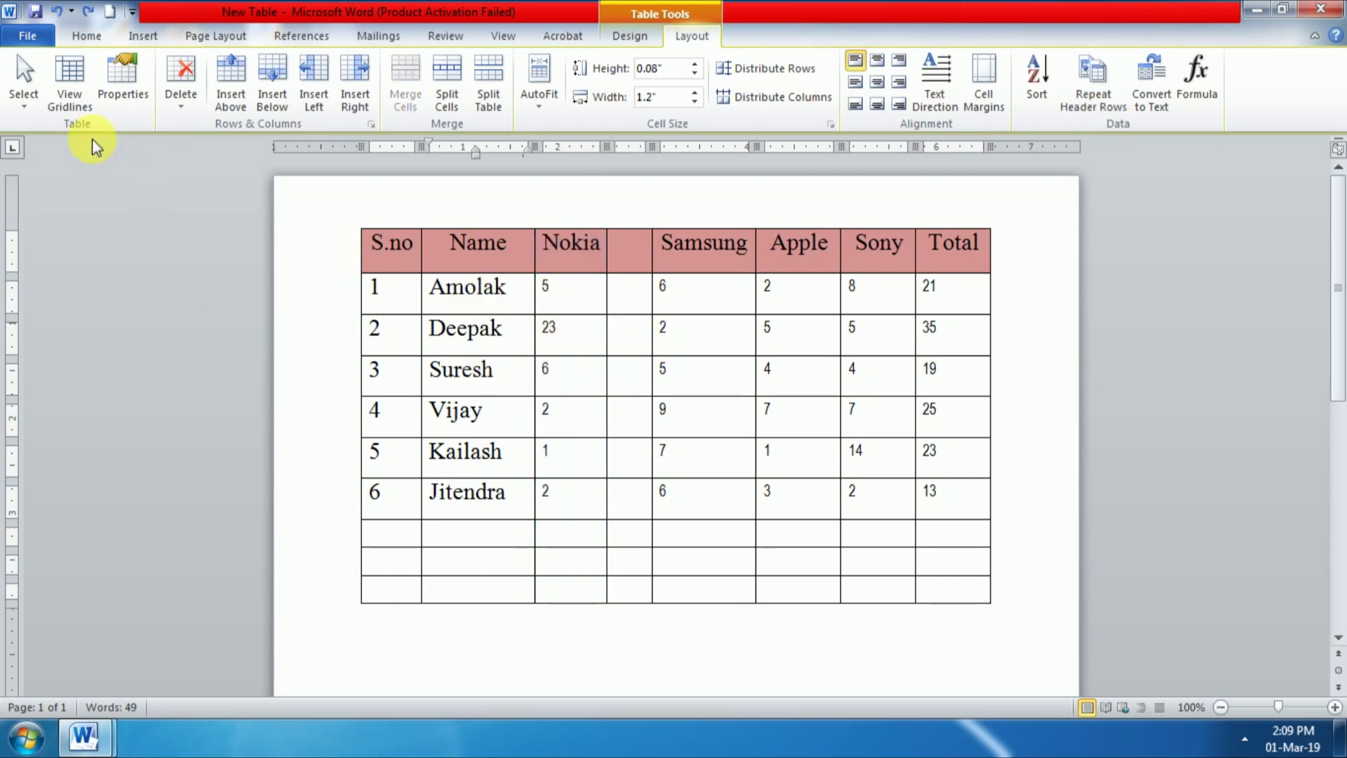
click(14, 106)
click(61, 133)
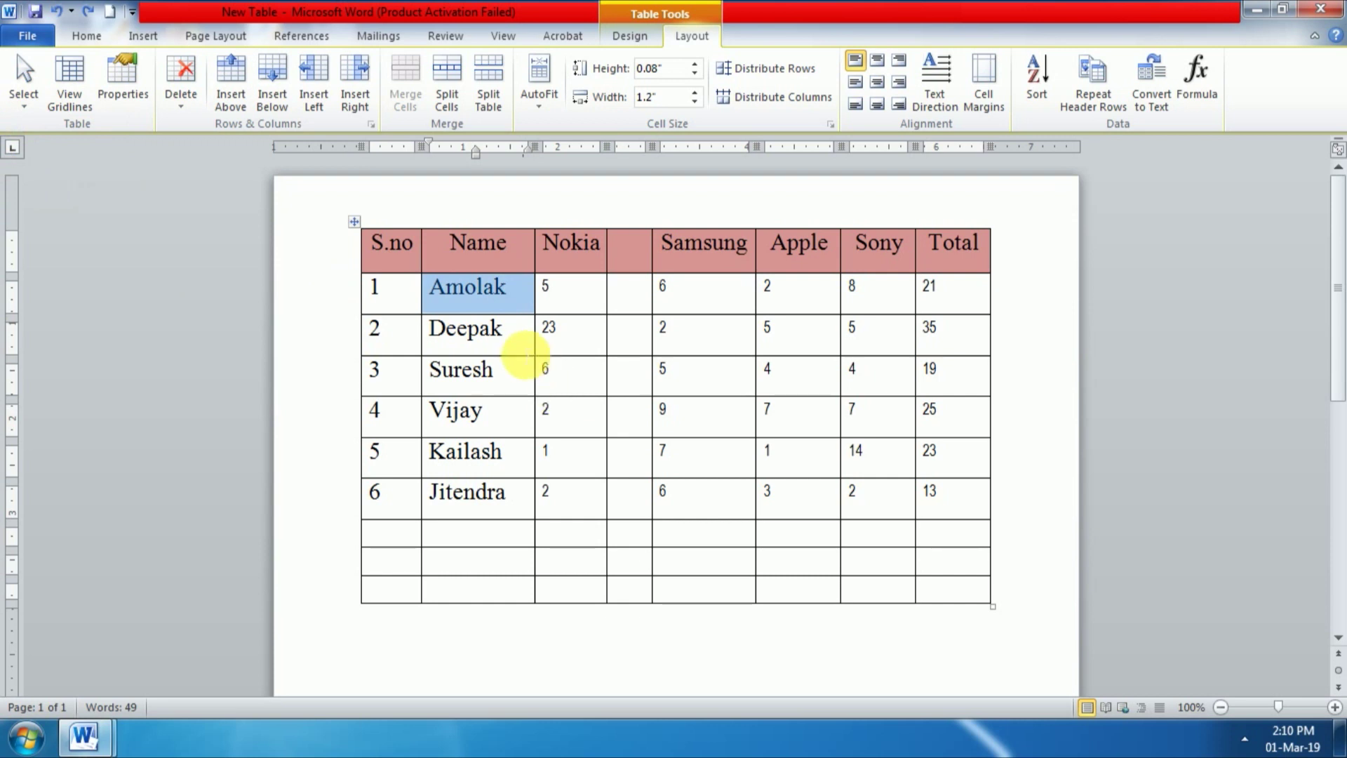
click(526, 338)
click(21, 99)
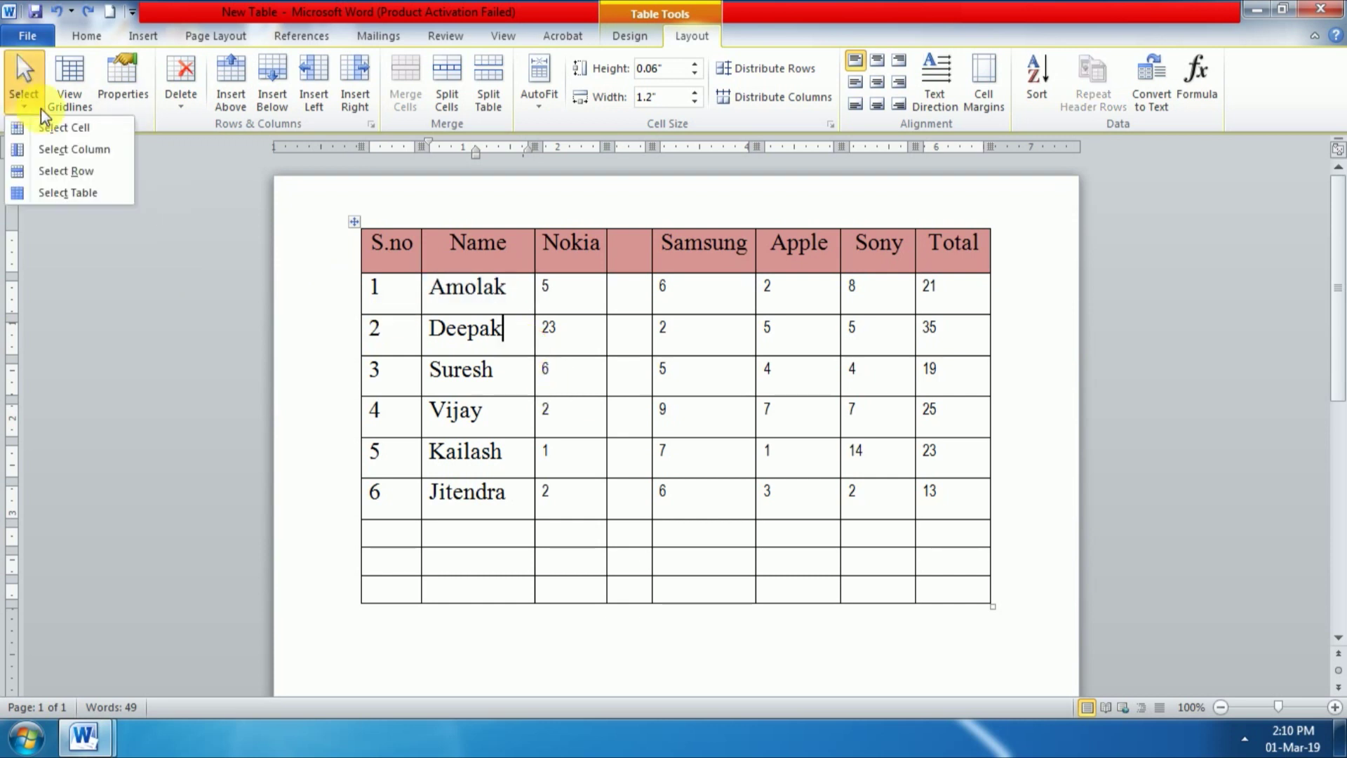
click(77, 191)
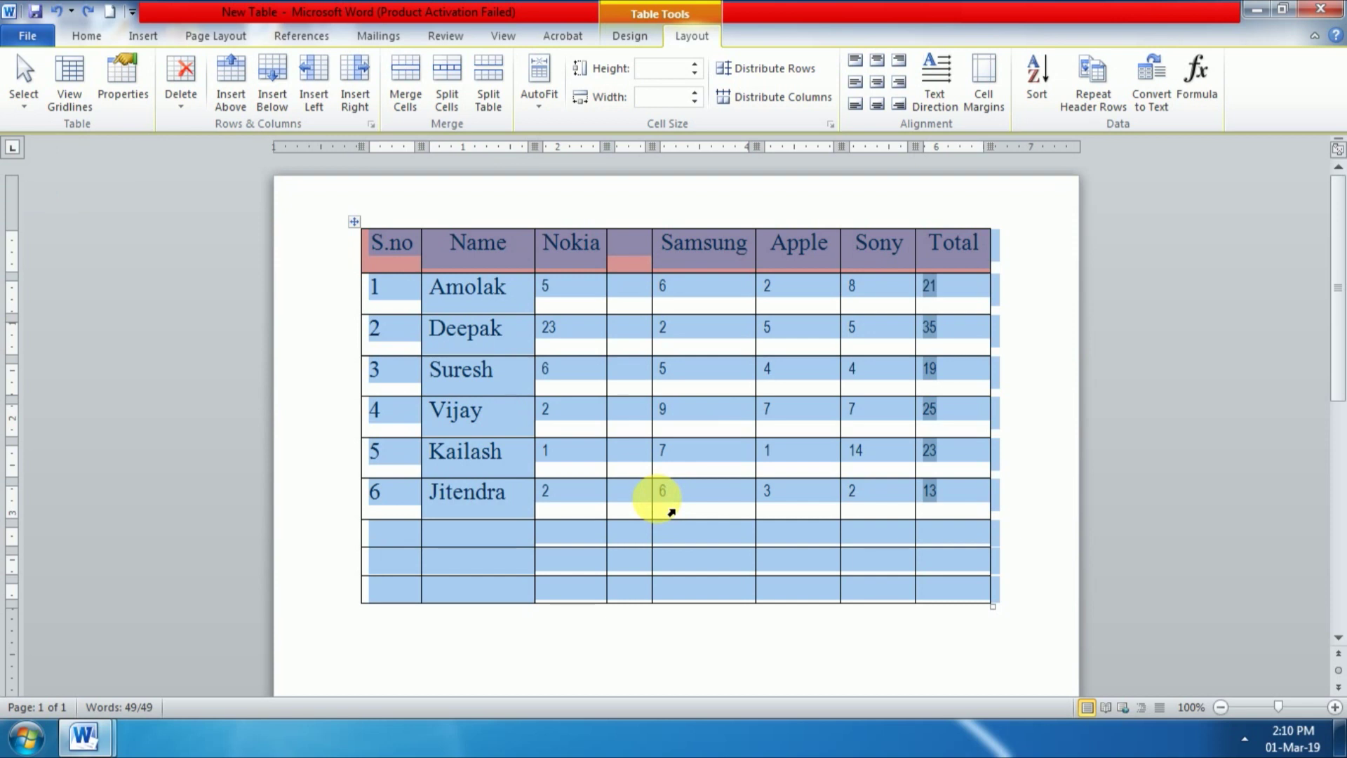
click(582, 341)
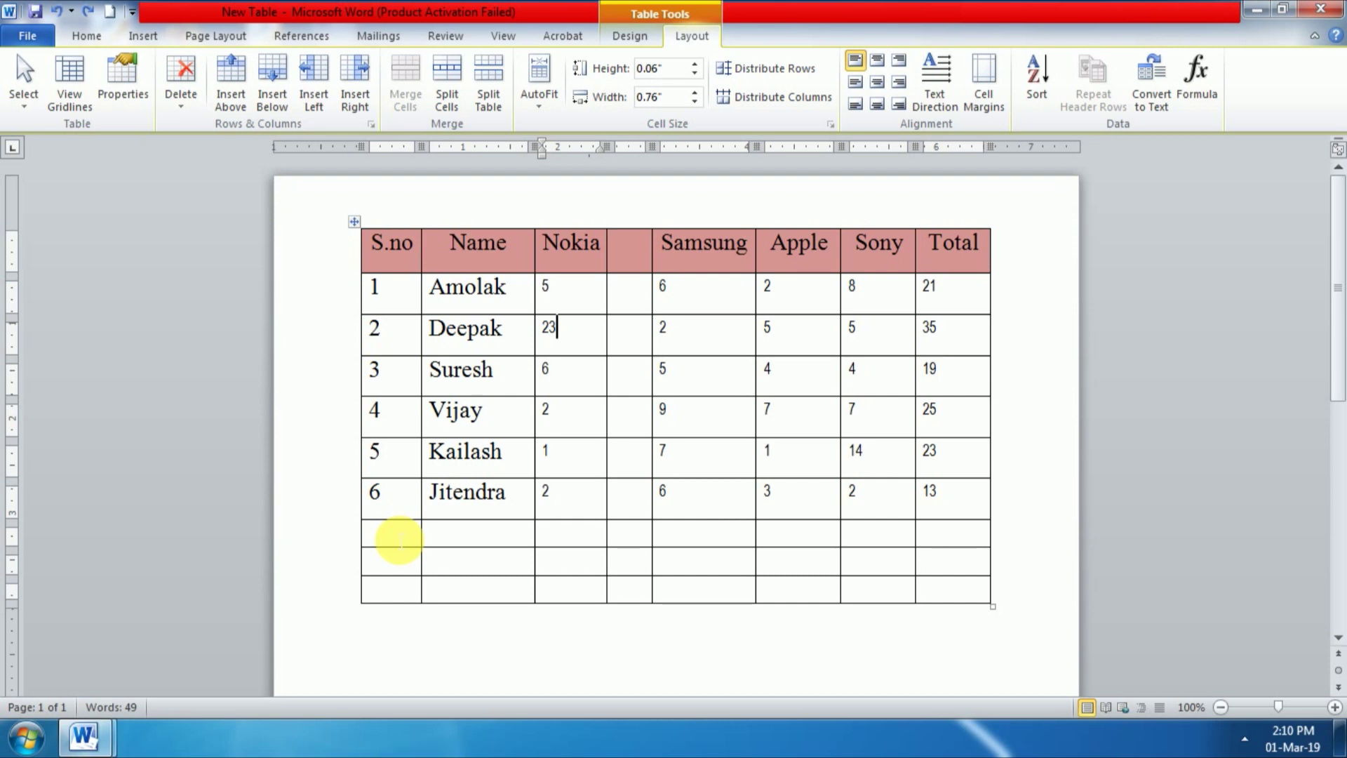
Step: Delete the blank rows below Jitendra's row, then select the whole table
click(399, 538)
drag(399, 539, 975, 591)
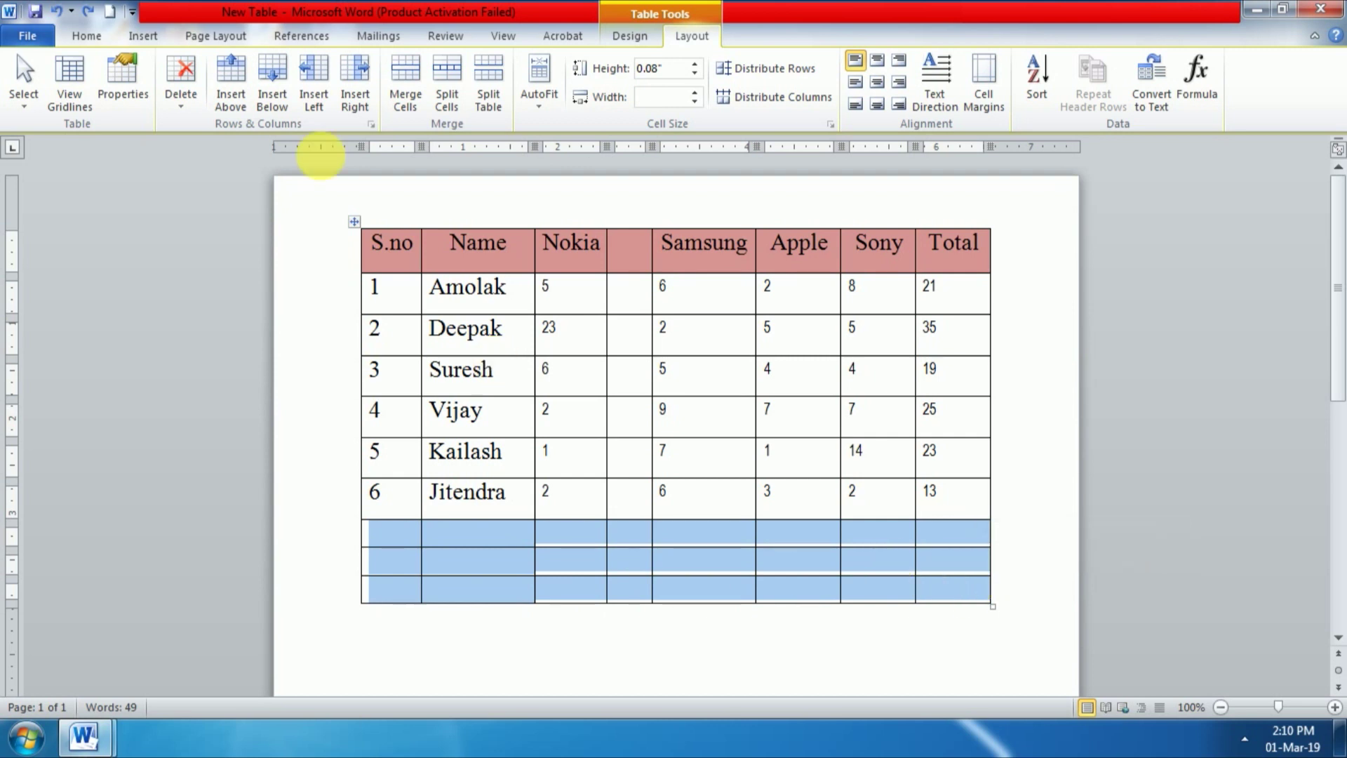
click(180, 109)
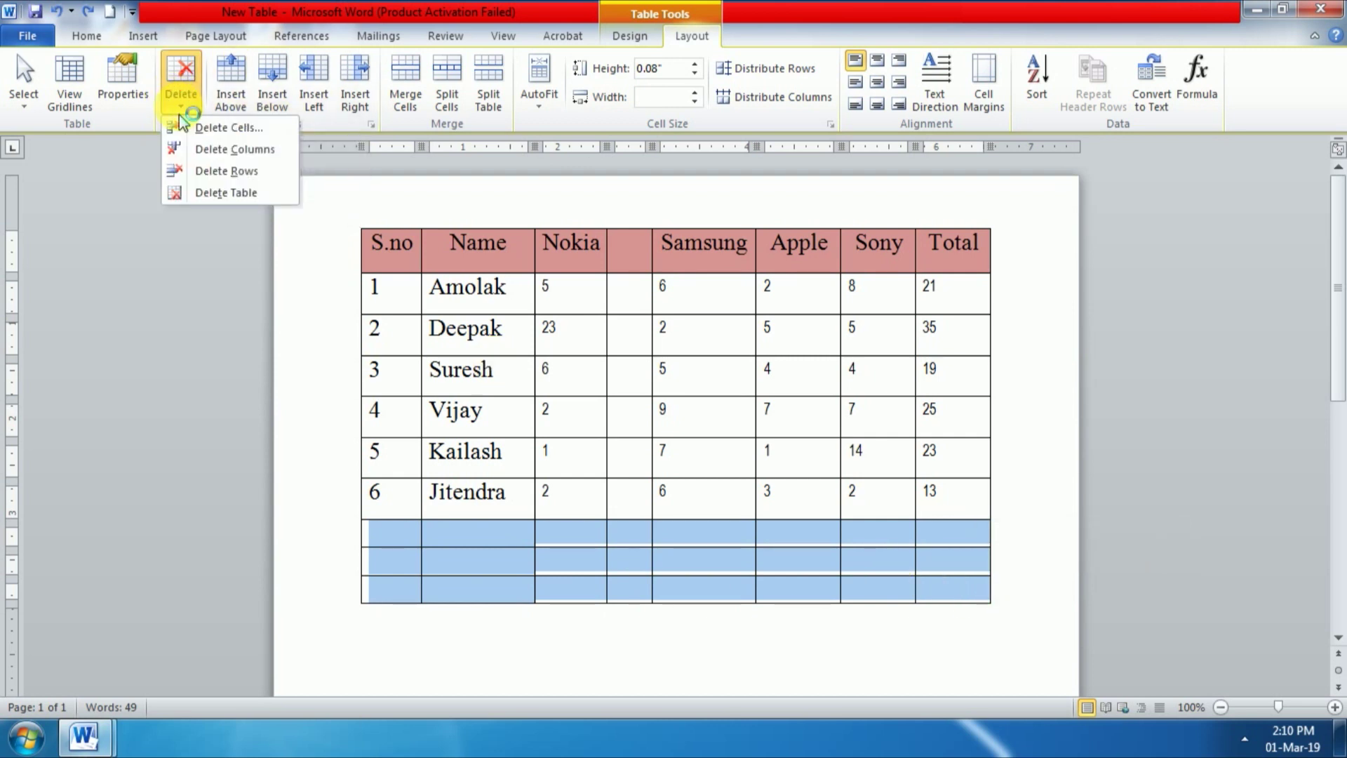
click(220, 177)
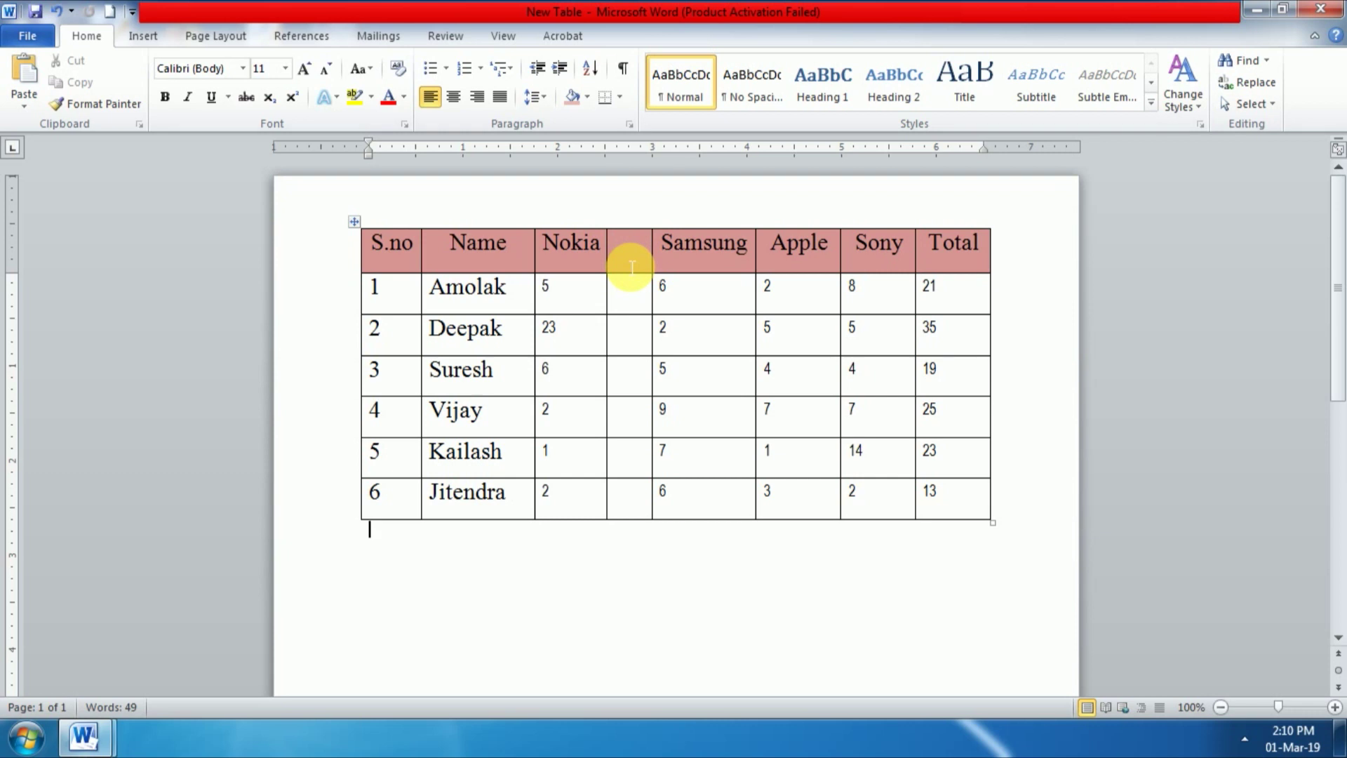
drag(625, 271, 638, 531)
Step: Delete the blank column between Nokia and Samsung from the table
click(618, 494)
drag(623, 241, 638, 490)
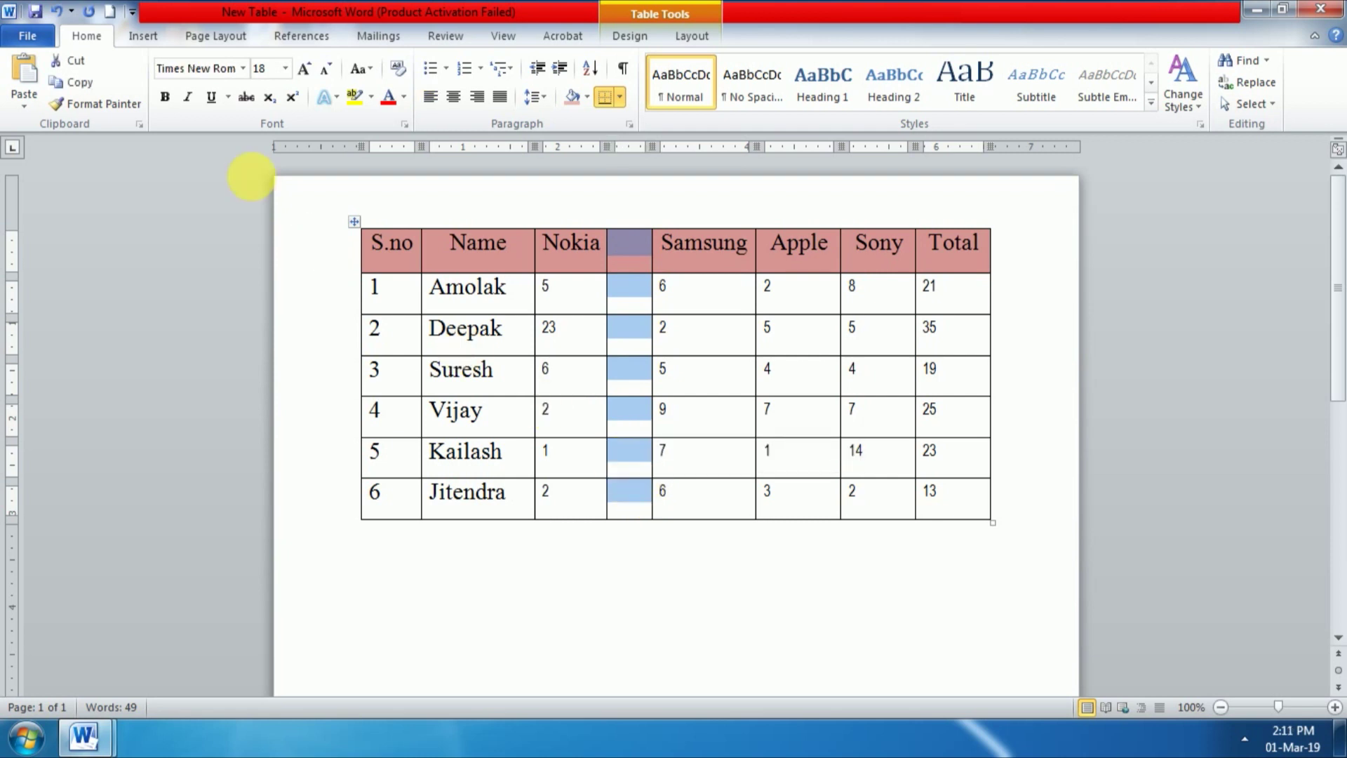
click(668, 39)
click(167, 111)
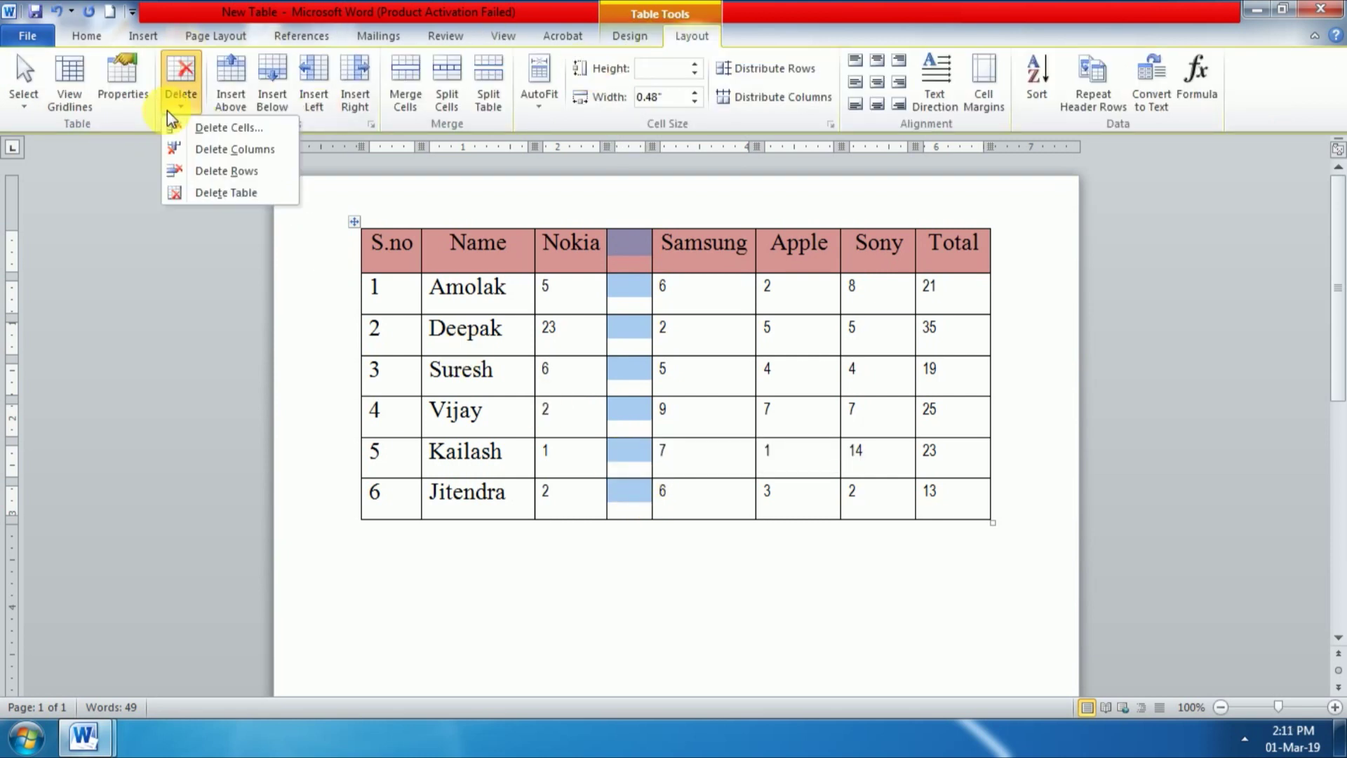
click(267, 160)
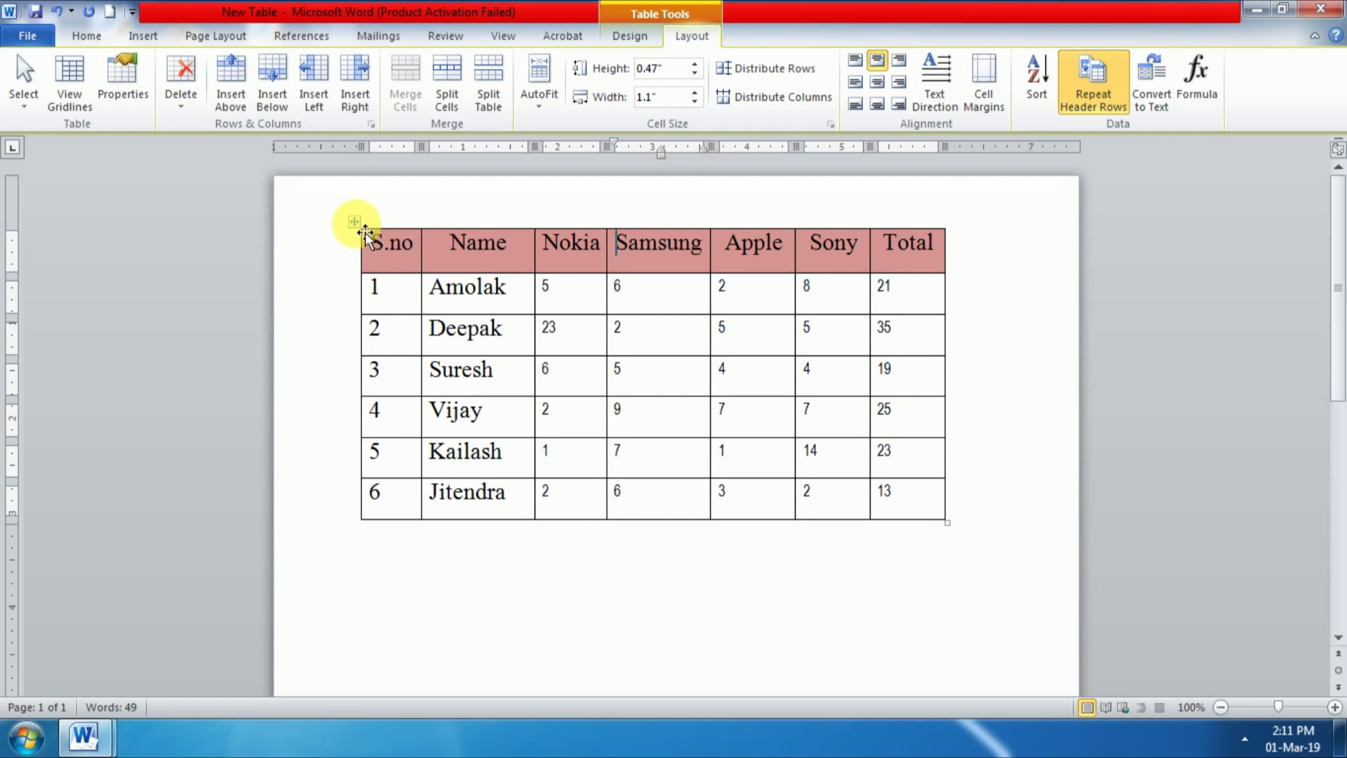
Step: Select the whole table and apply Delete Table, leaving Document1's marks table in view
click(365, 233)
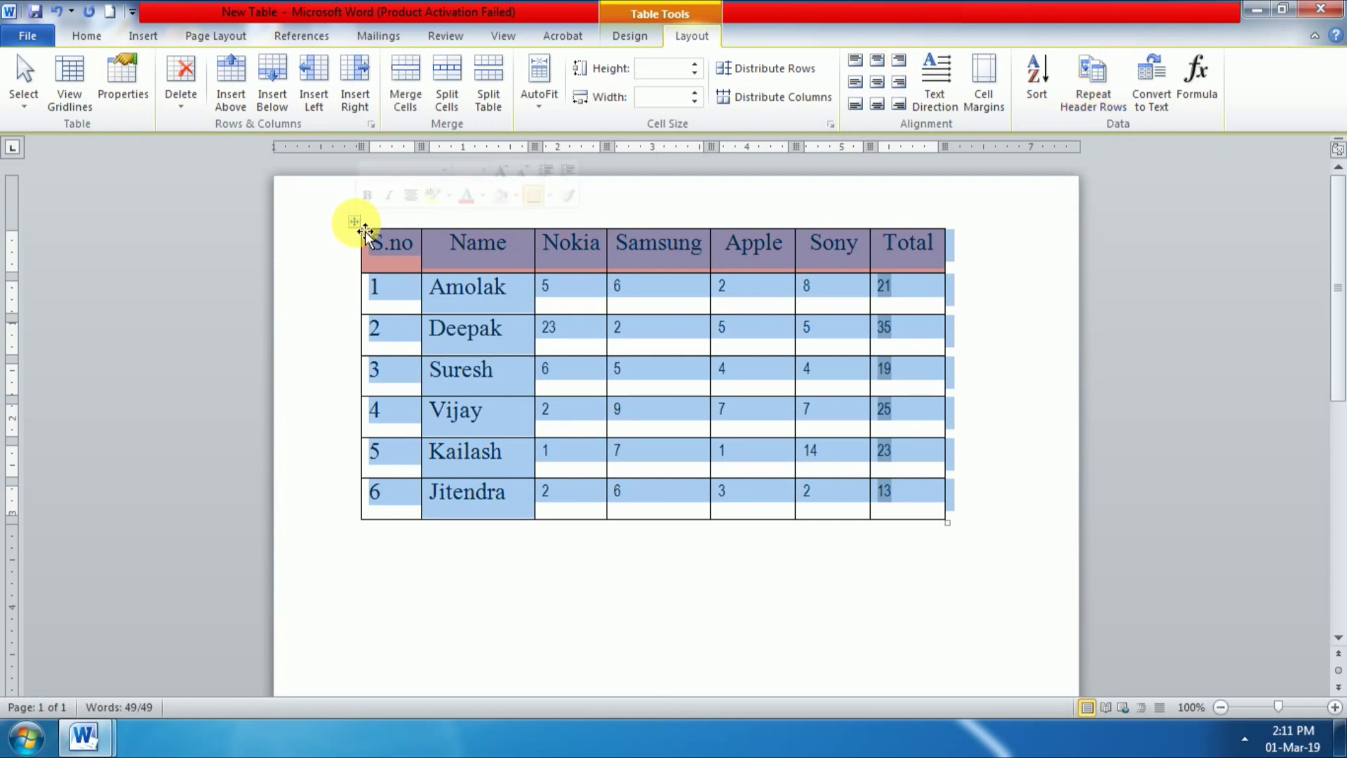
click(573, 287)
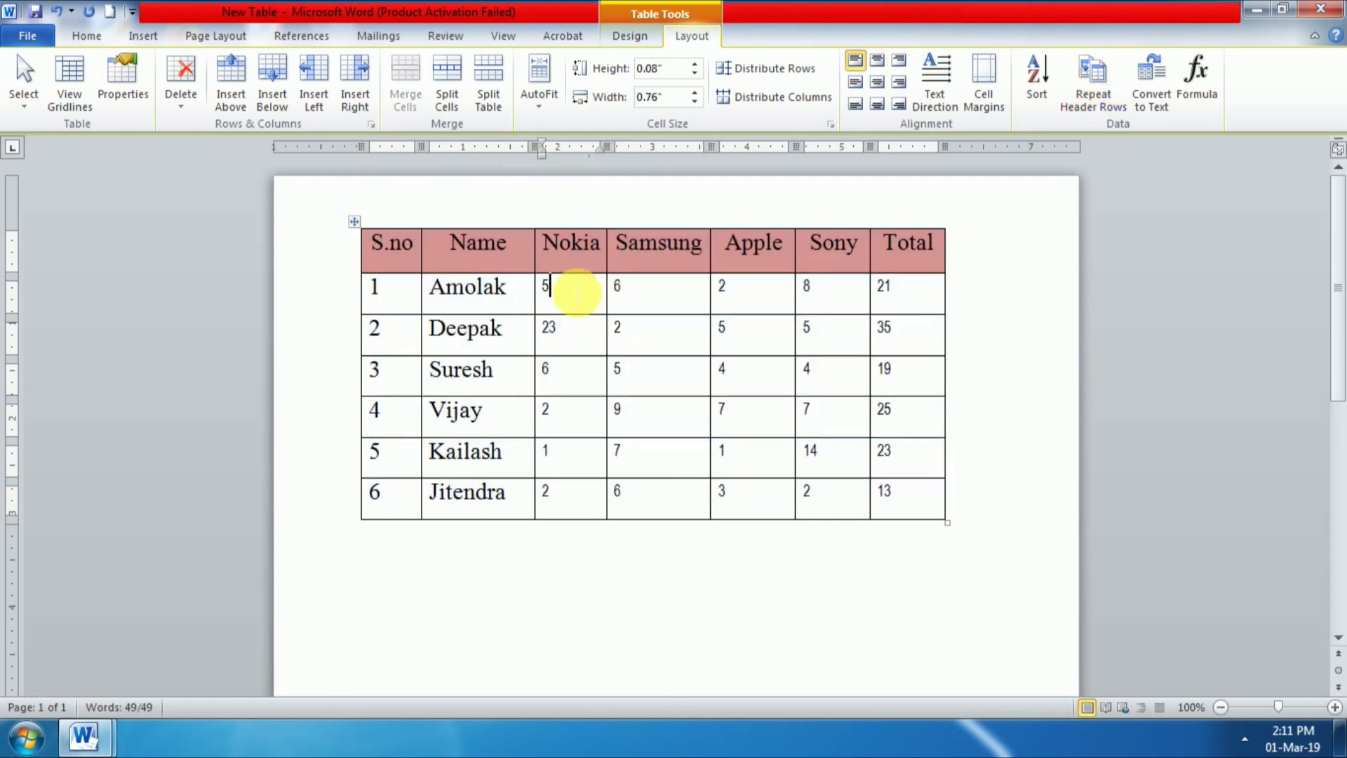
click(175, 110)
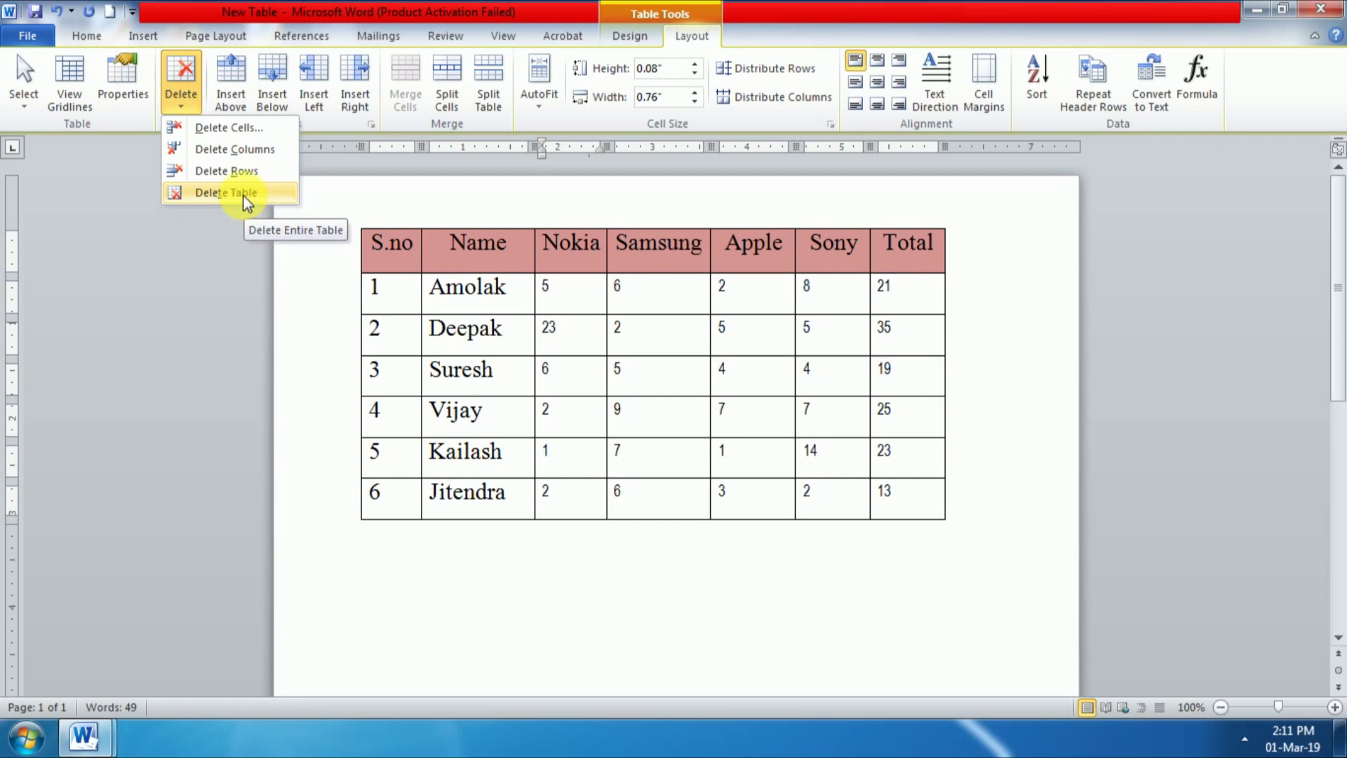
click(243, 196)
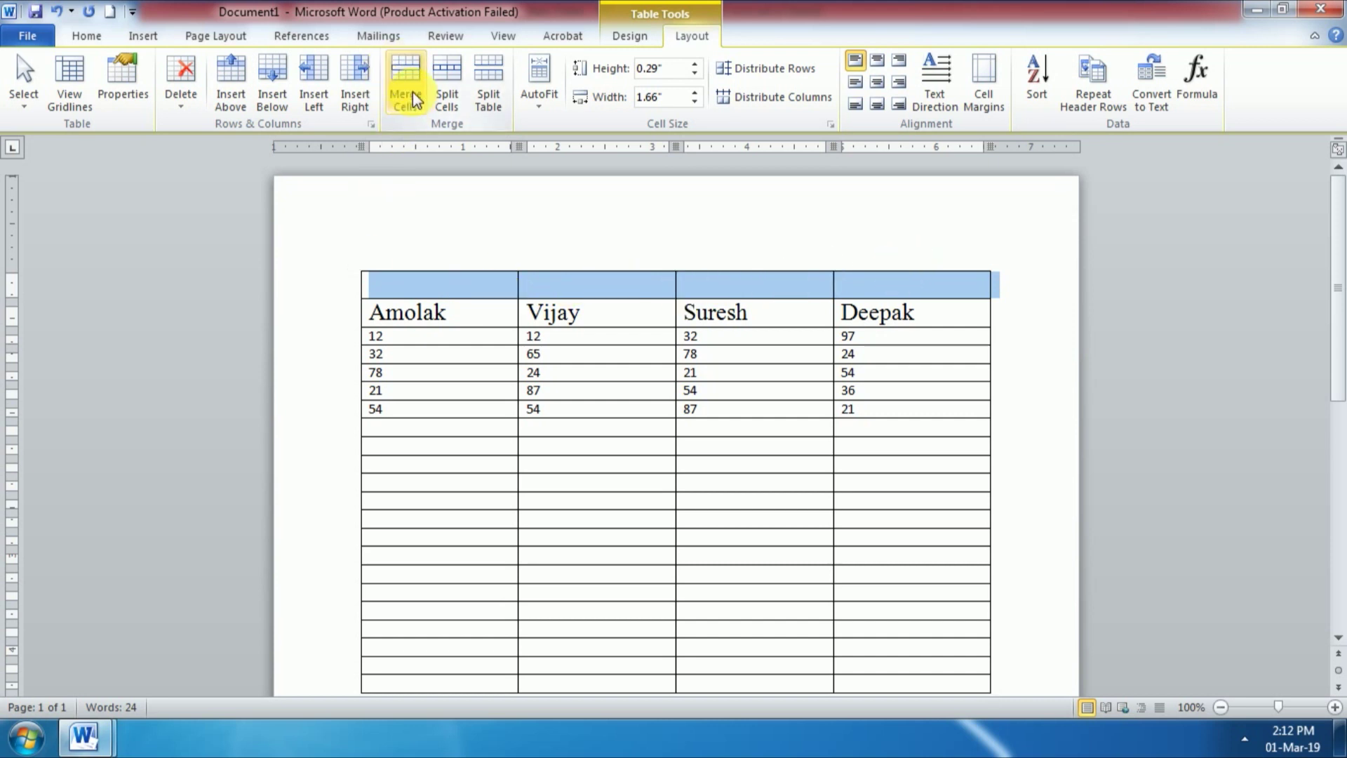
Step: Merge the empty top row into one cell and type the title 'Mobile Details'
click(442, 285)
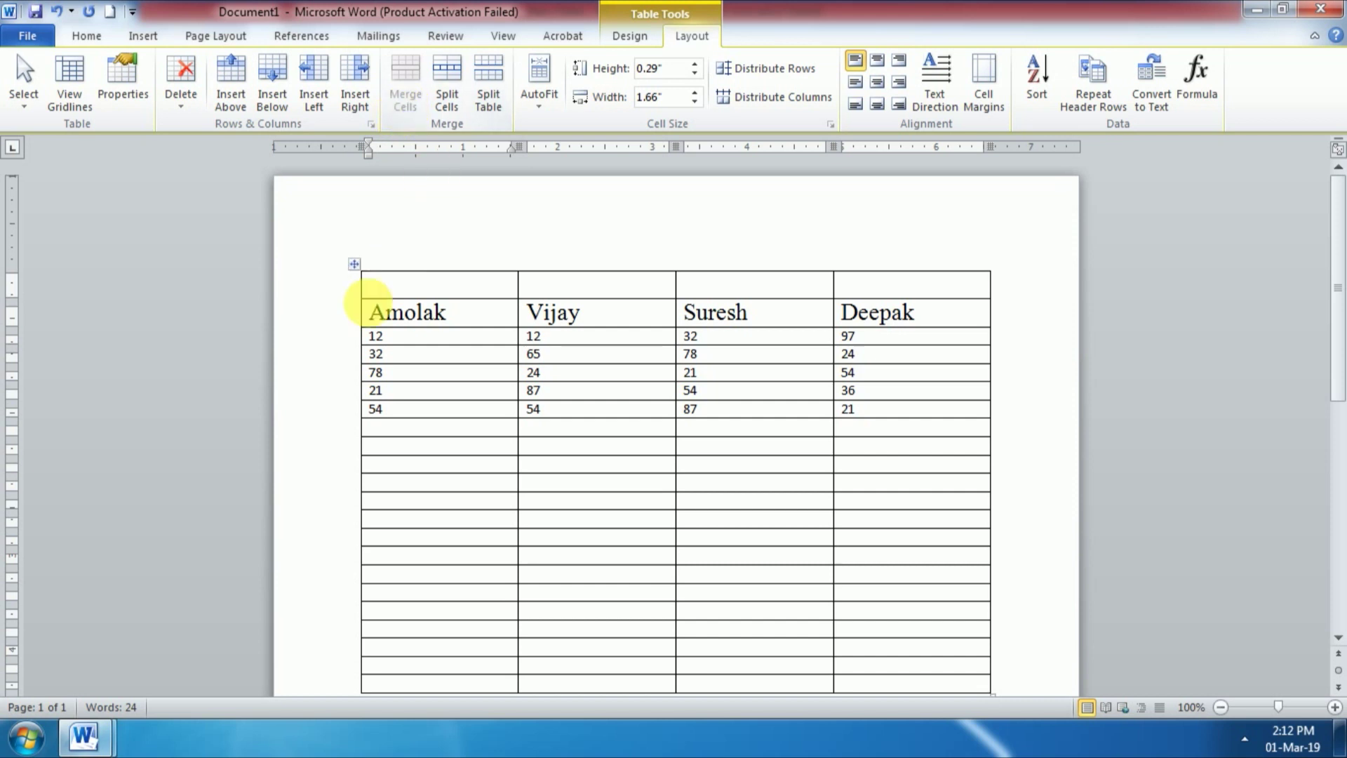
click(27, 106)
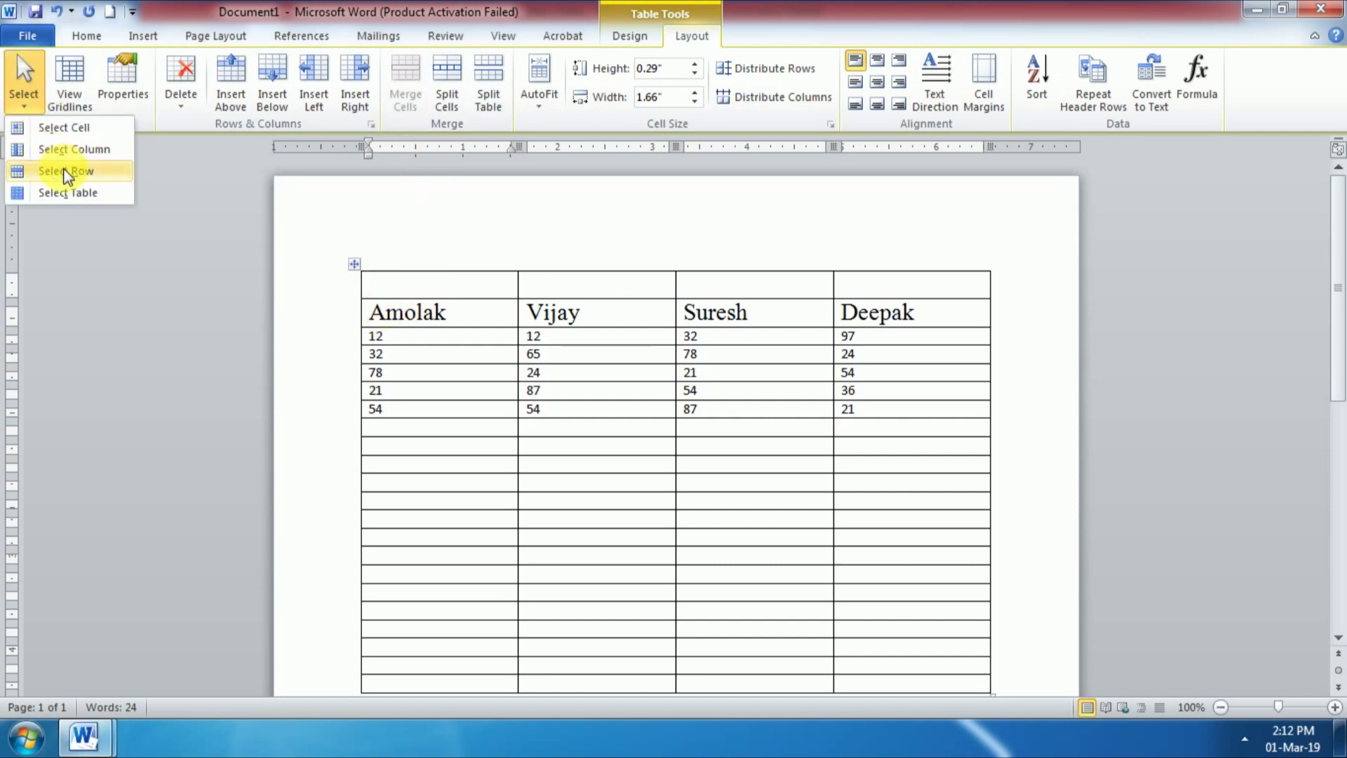
click(66, 172)
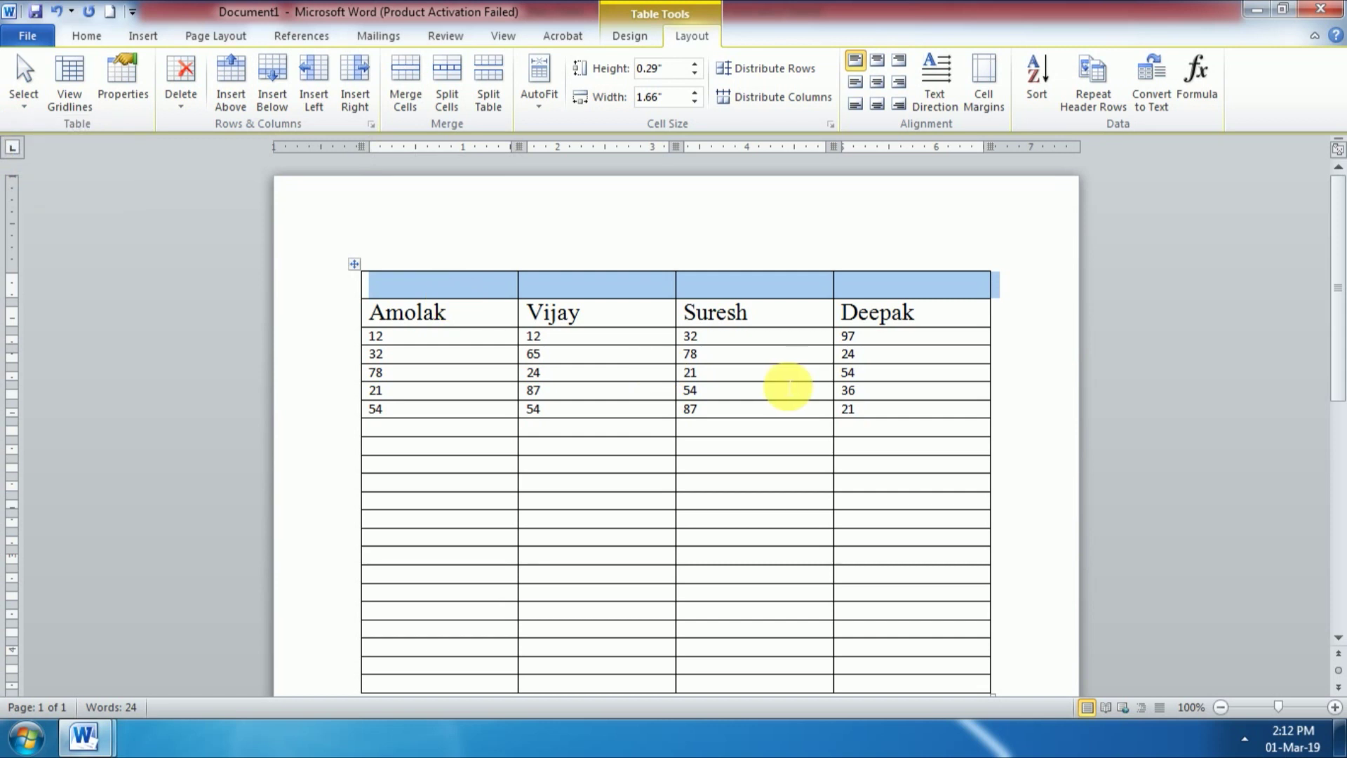
click(413, 102)
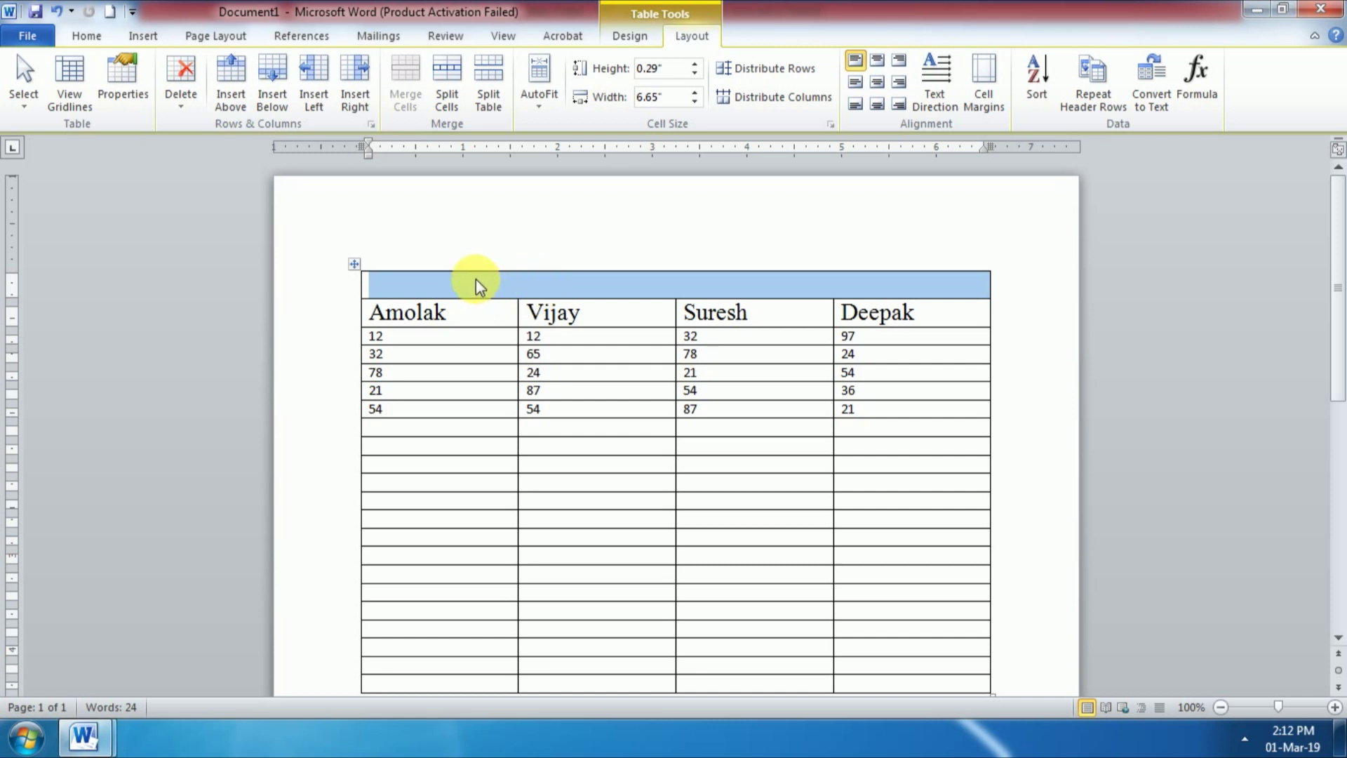
text(Mobile Det)
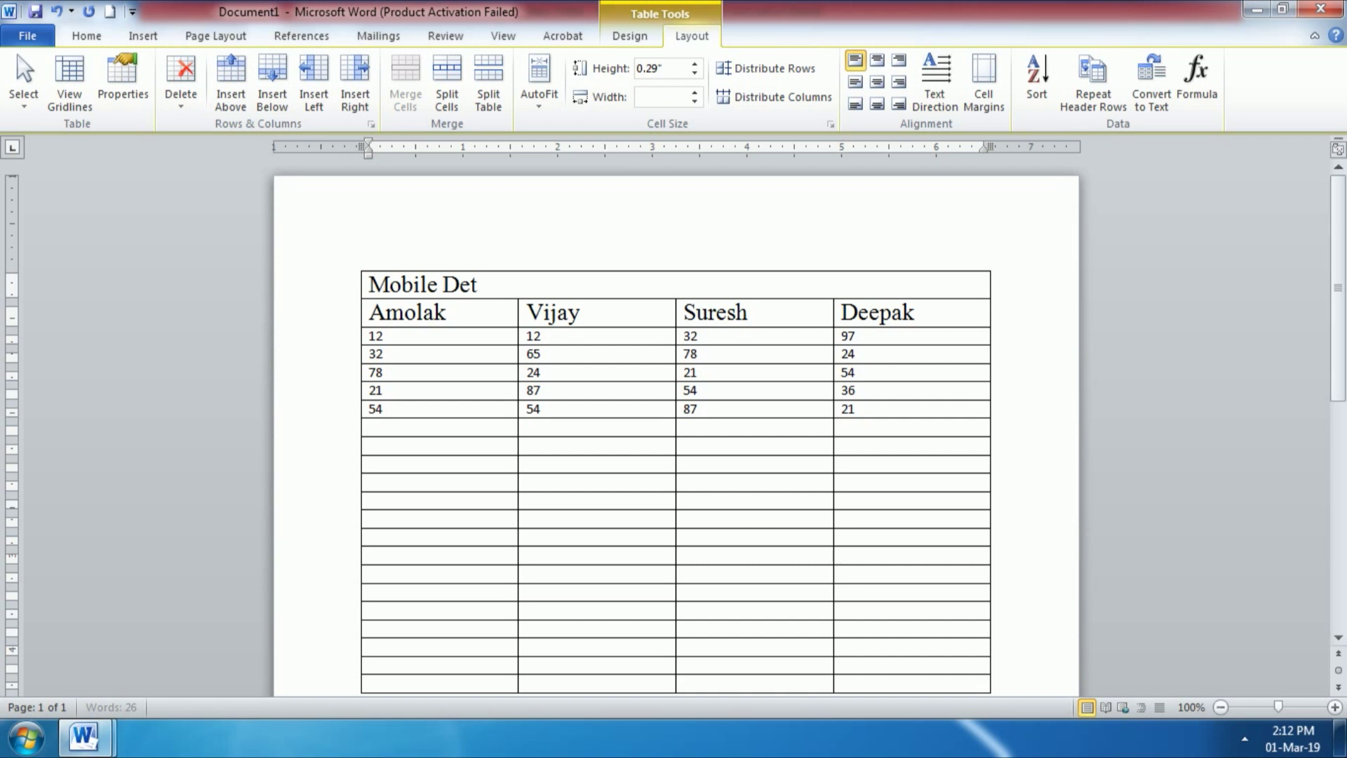
text(ails)
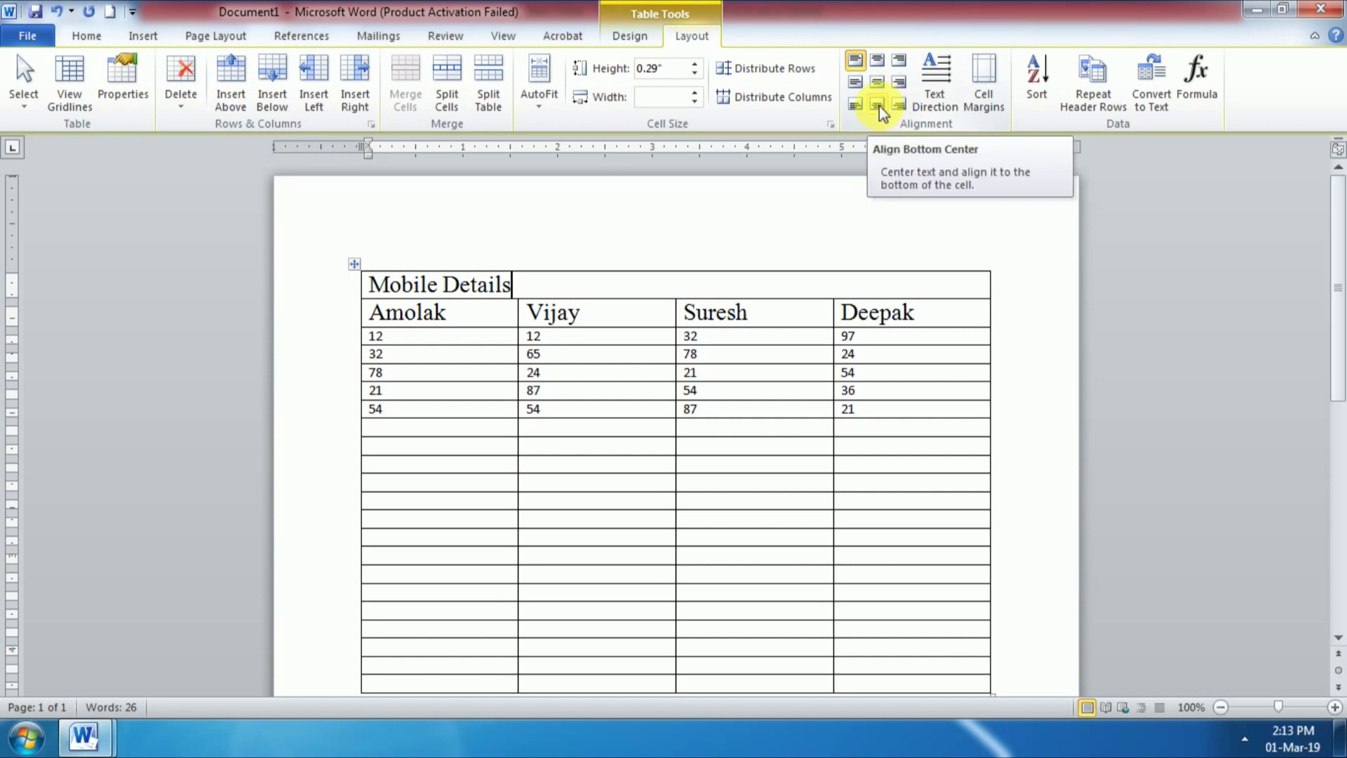
click(877, 83)
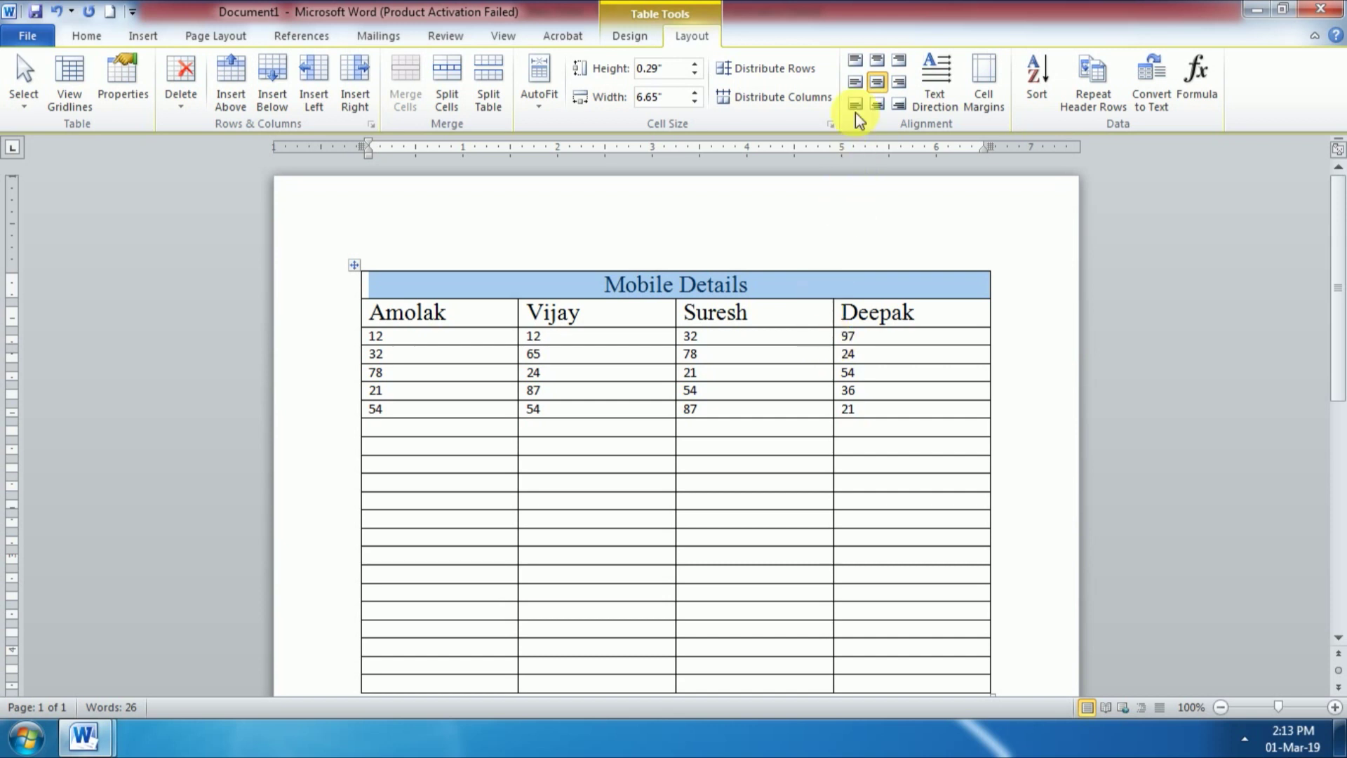
click(856, 69)
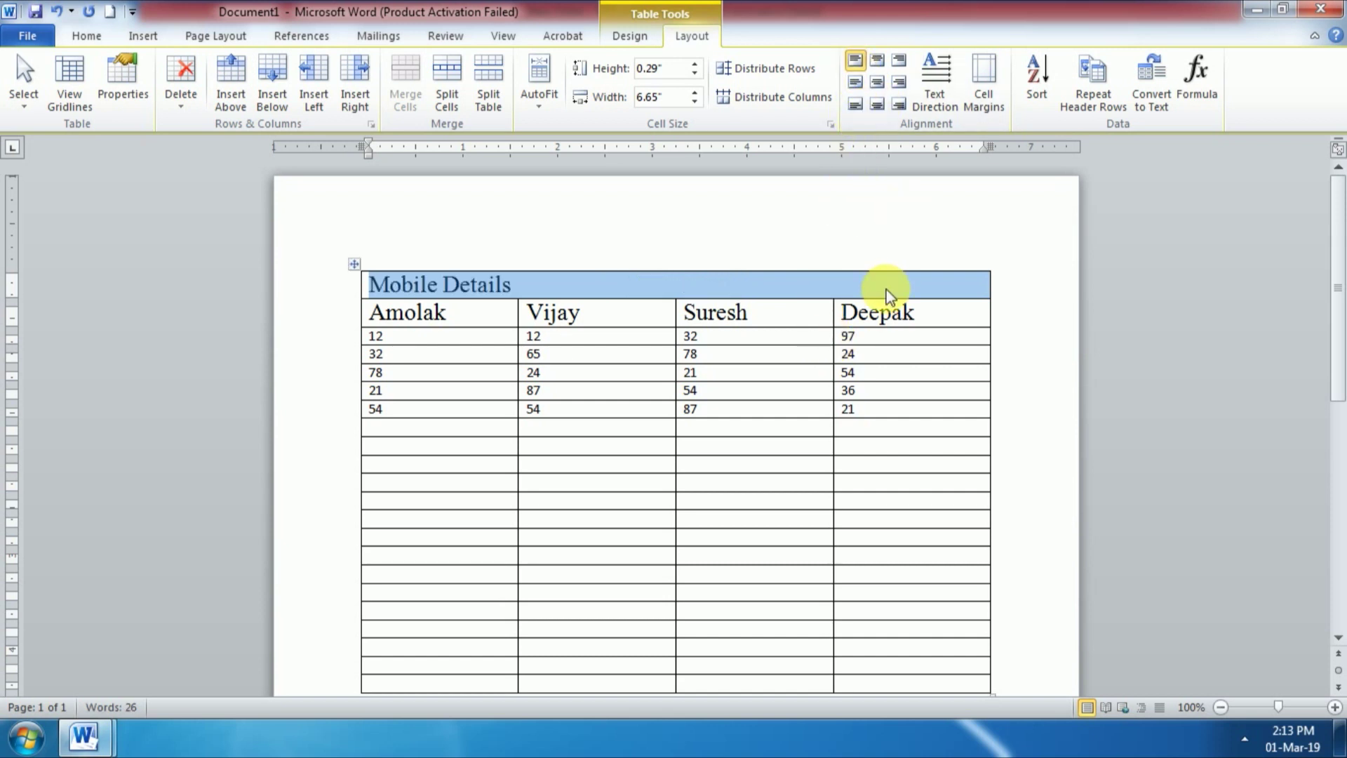
click(899, 107)
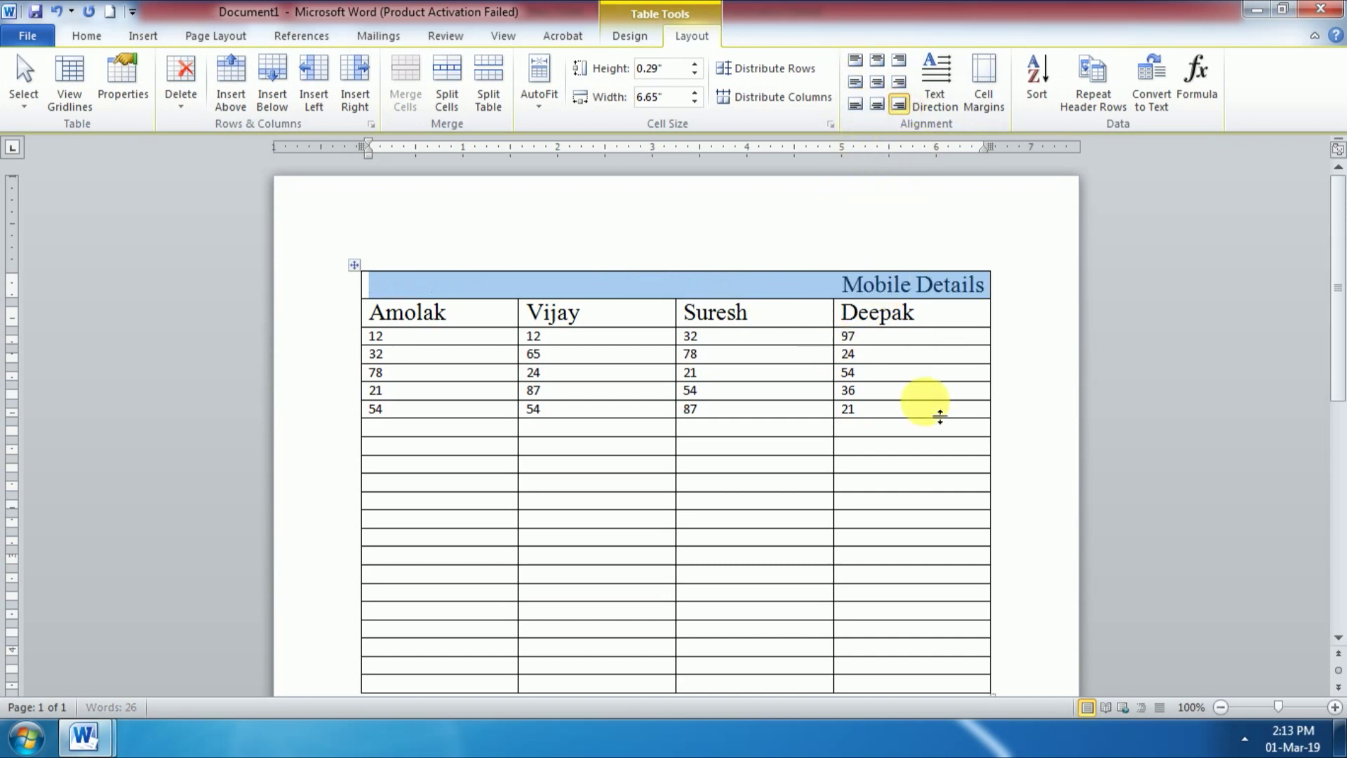
click(856, 62)
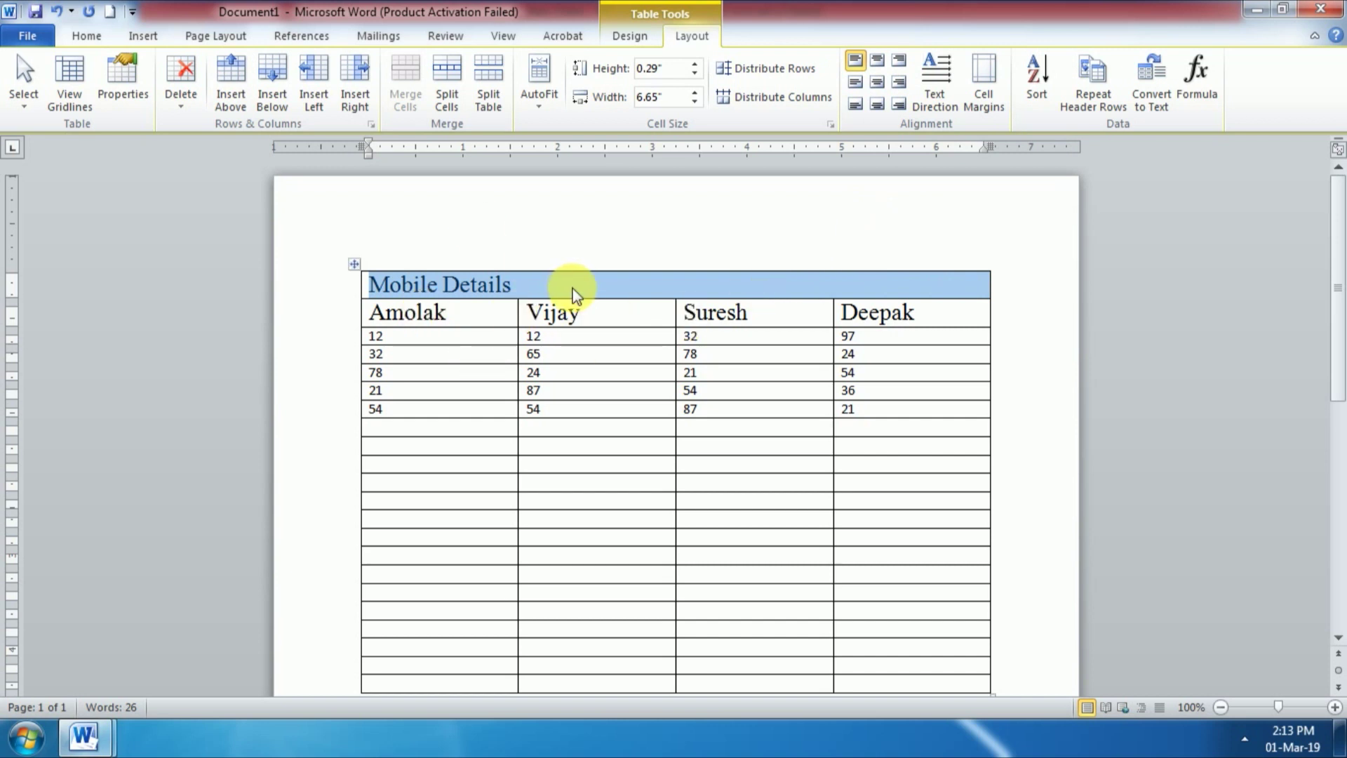
click(613, 286)
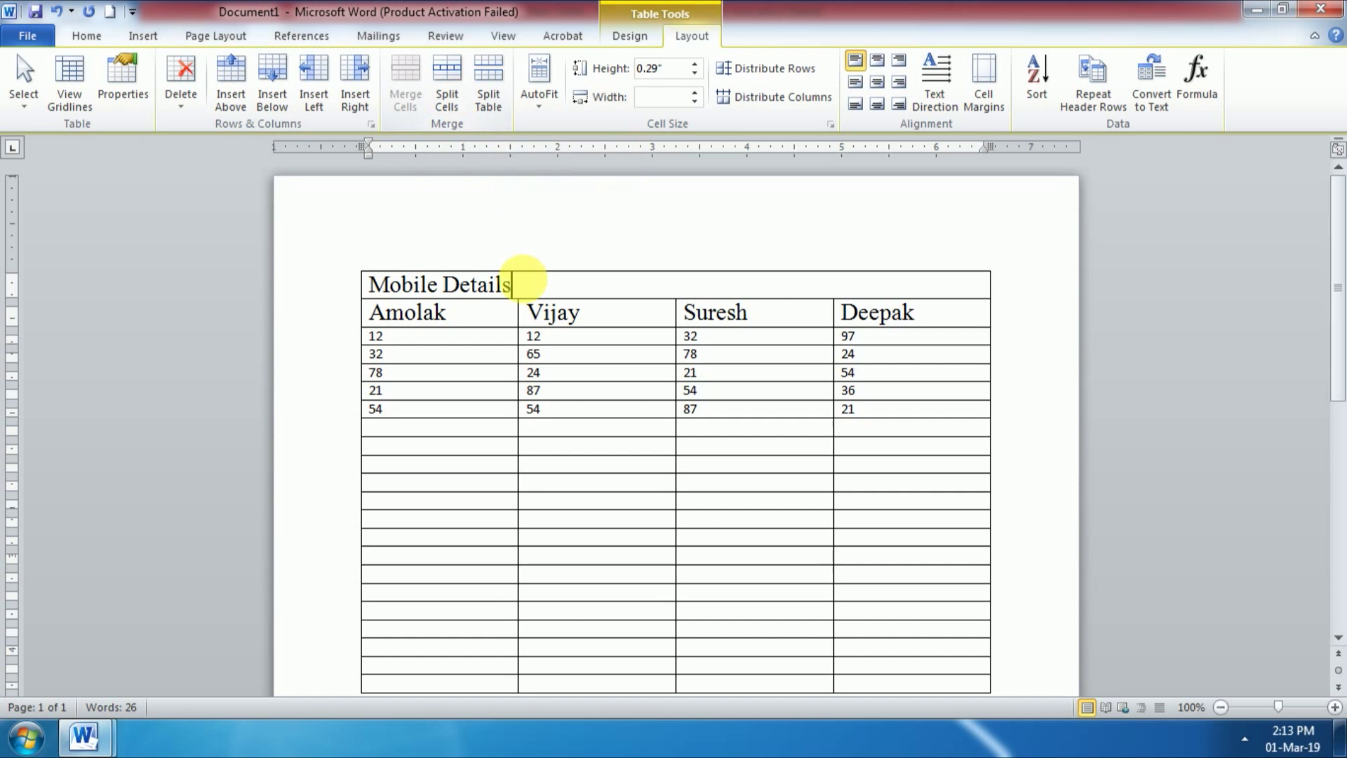
Step: Split the title cell into 2 columns and 1 row, then move to the first empty row
click(456, 102)
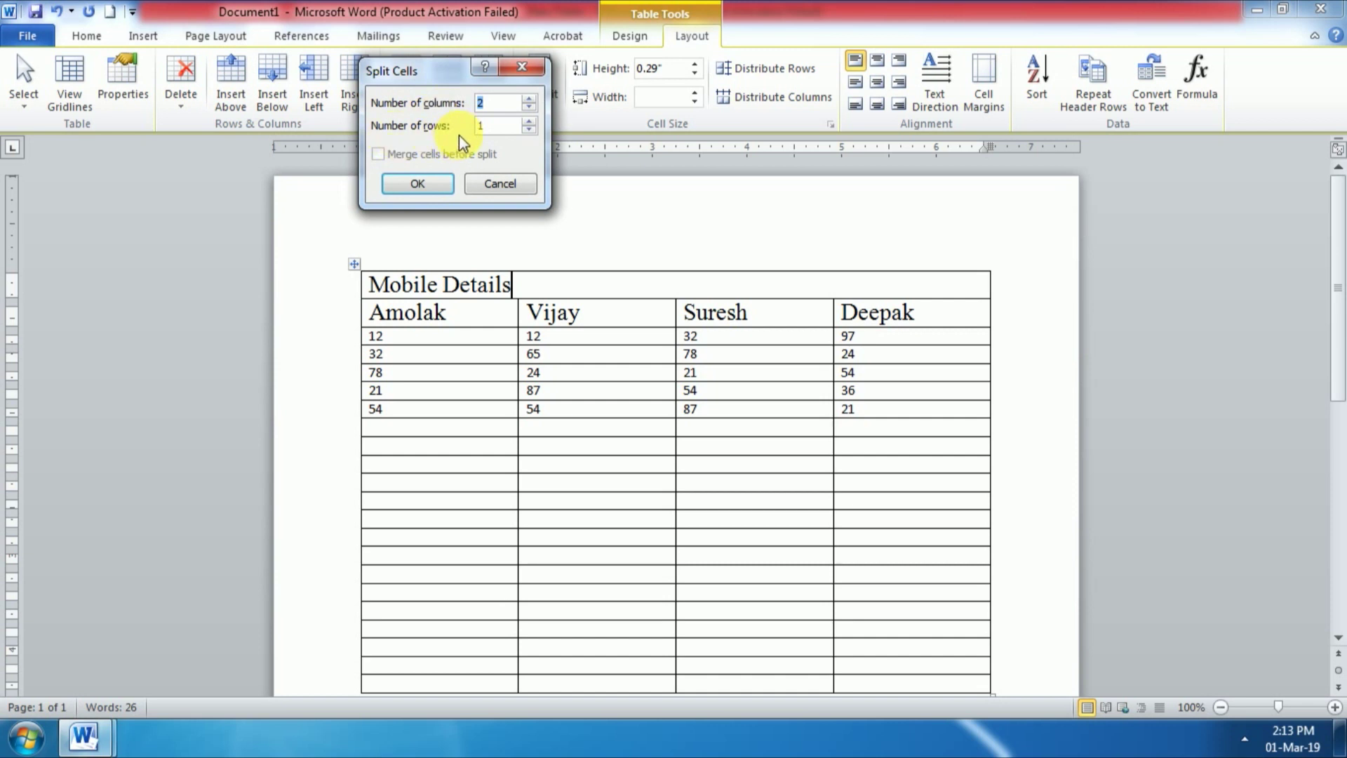
click(432, 183)
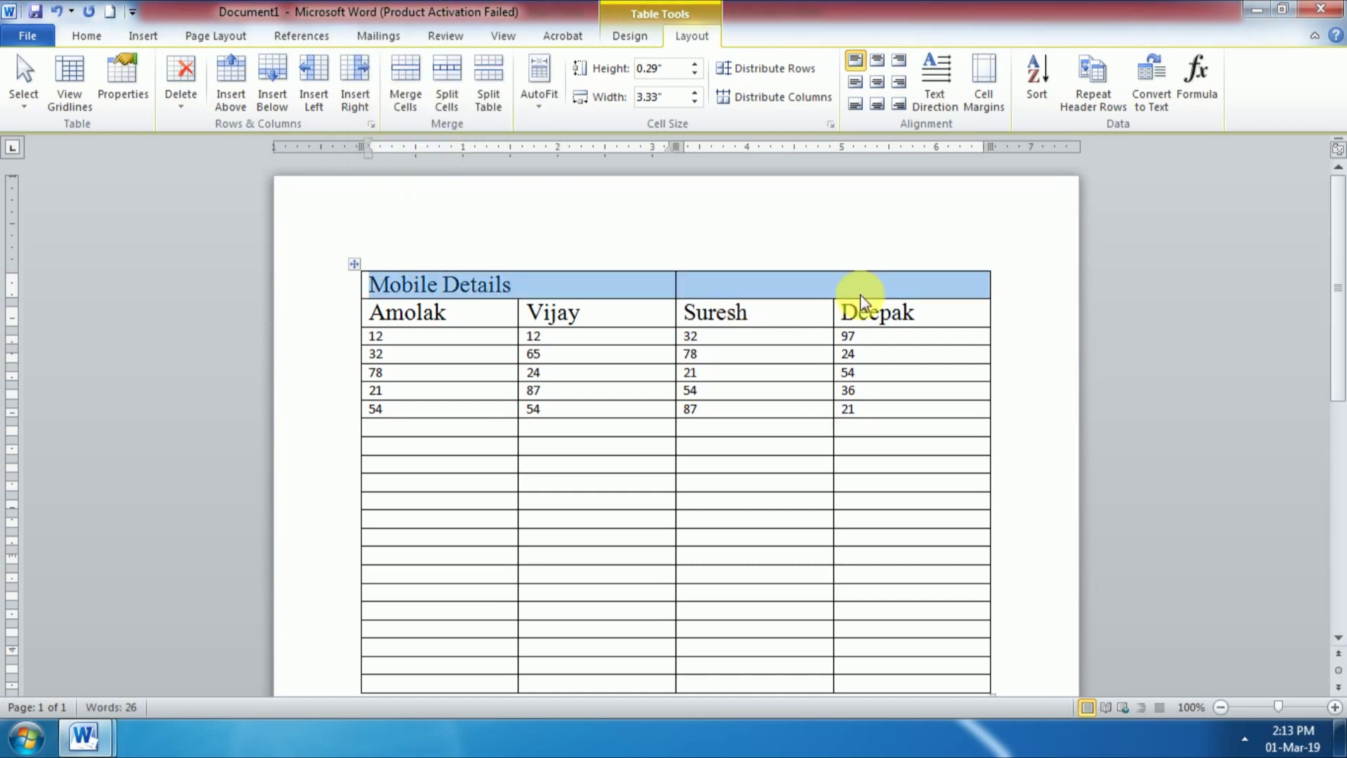
click(610, 280)
click(764, 293)
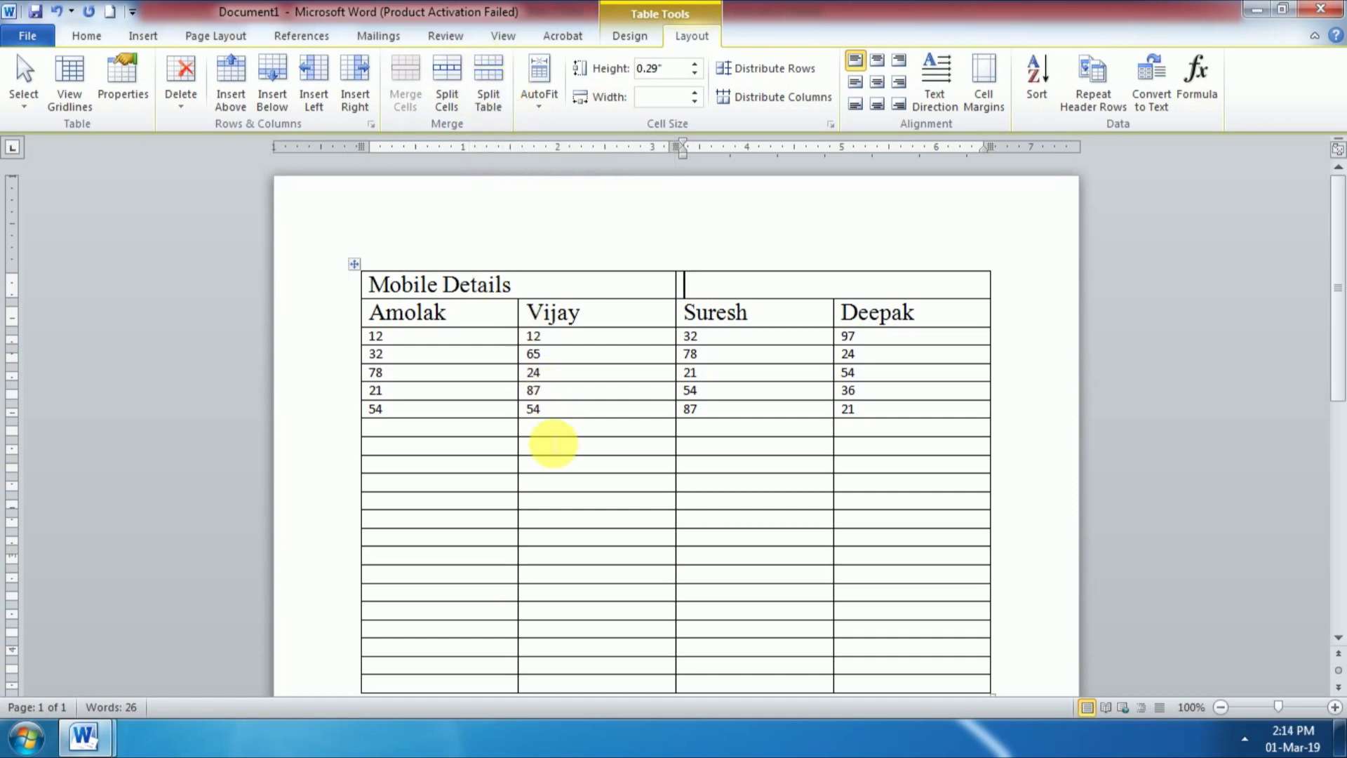
scroll(565, 531, down, 3)
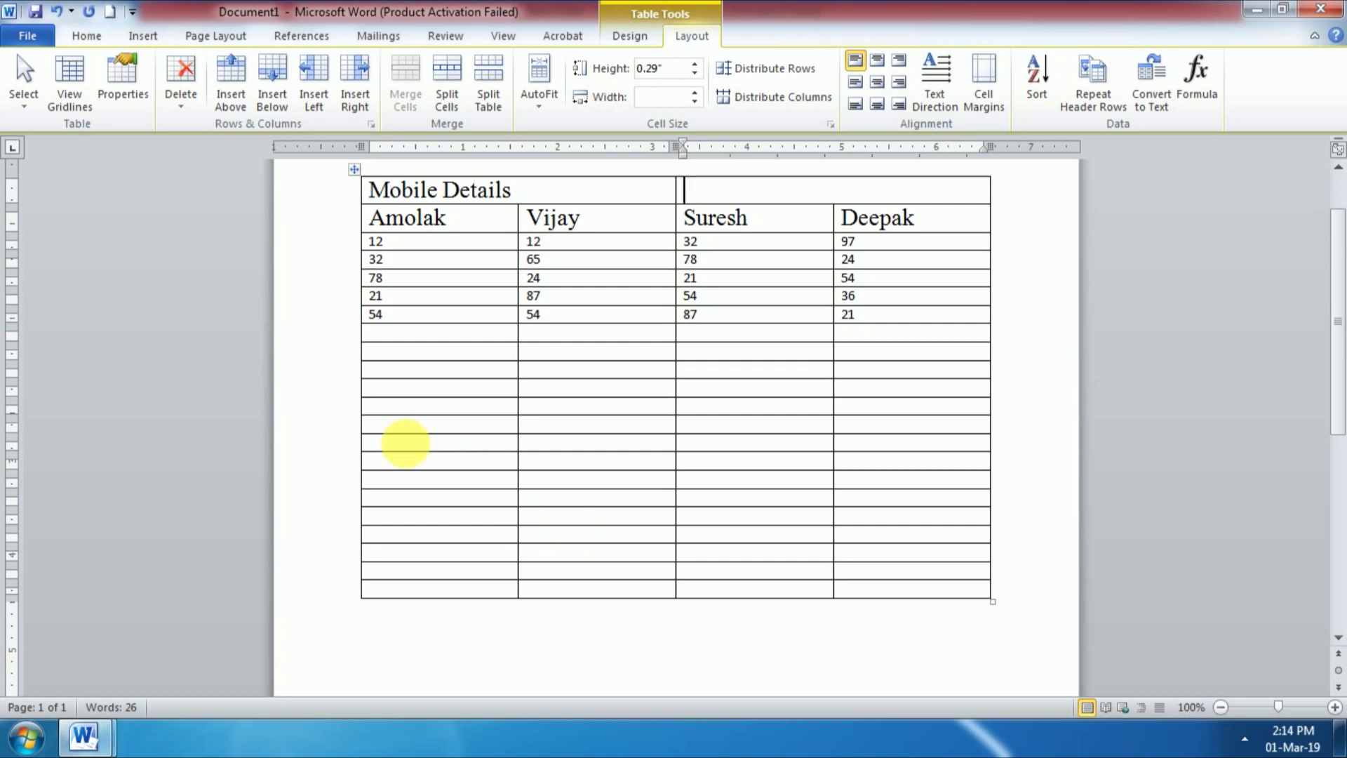
click(393, 339)
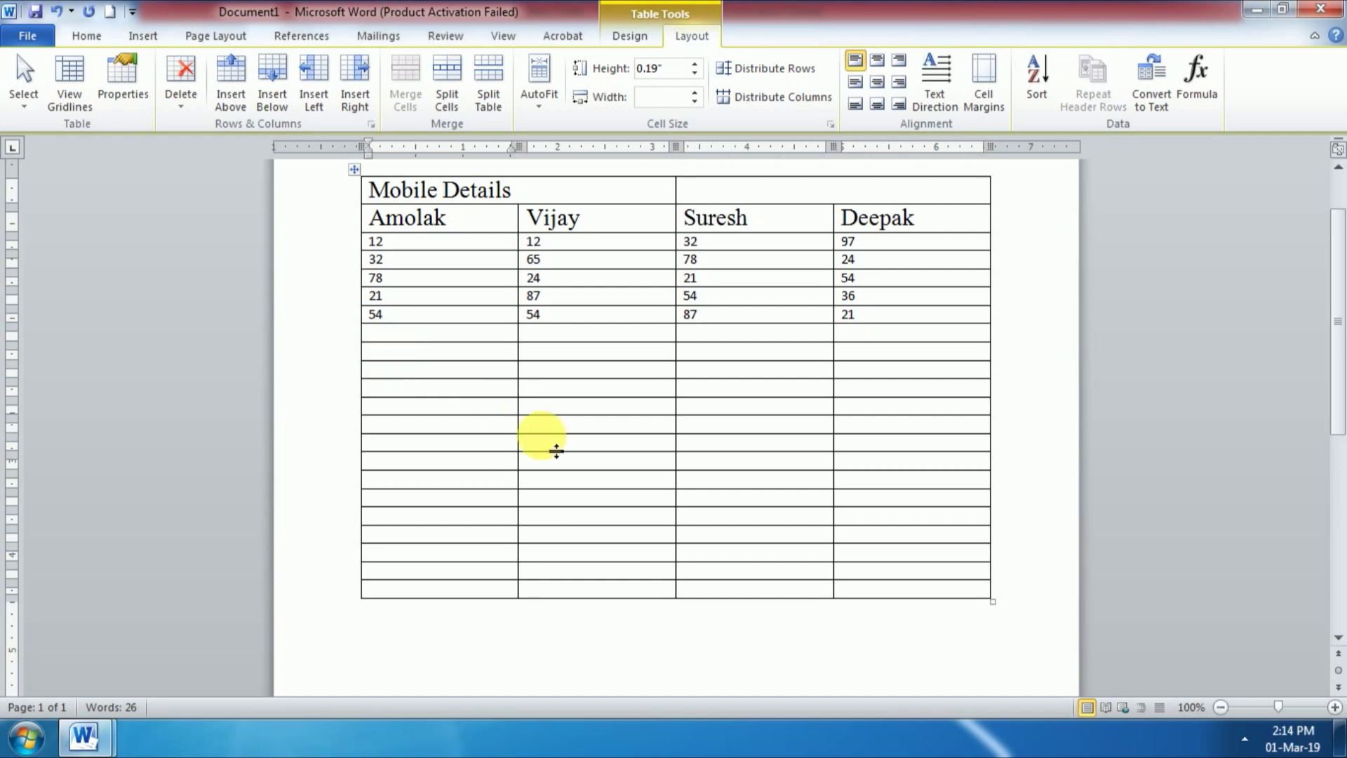
Step: Split the table at the first empty row so the empty rows become a separate table
click(490, 103)
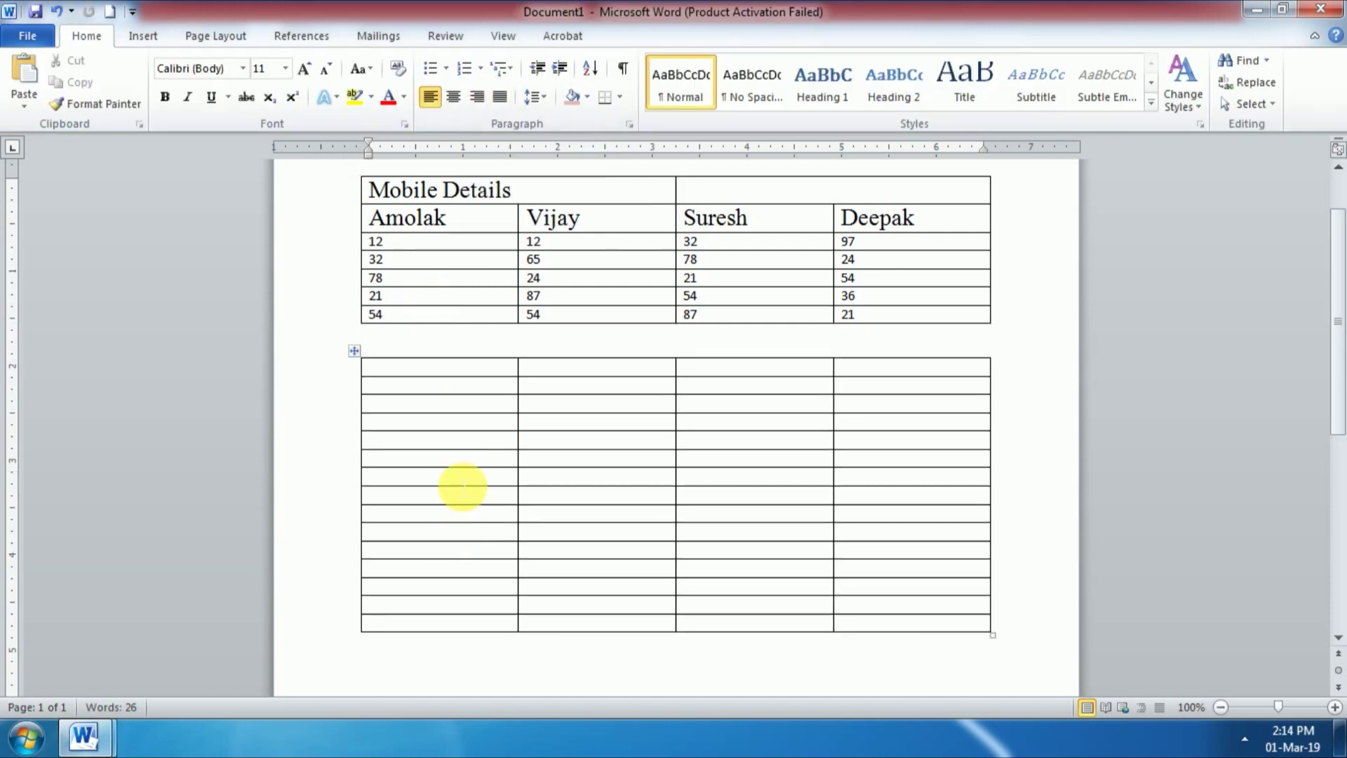
click(472, 396)
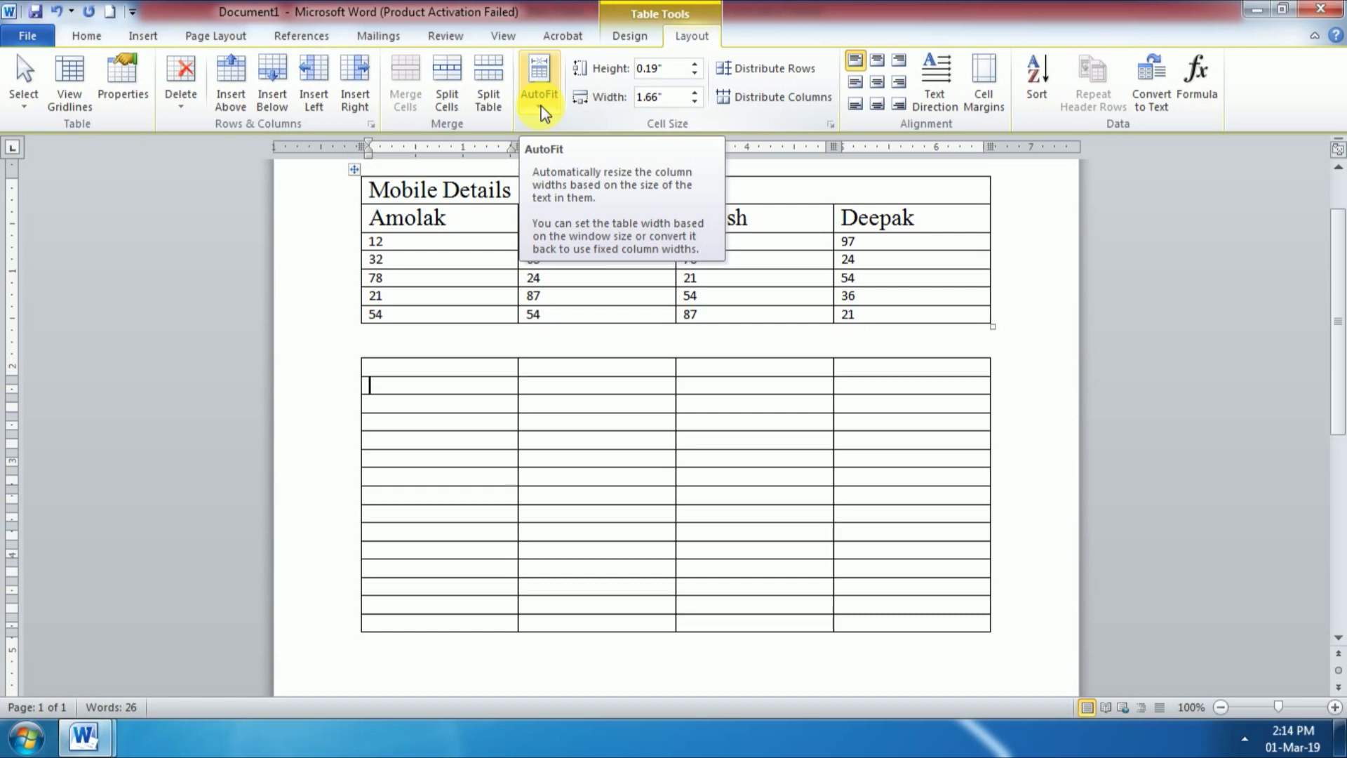
click(494, 244)
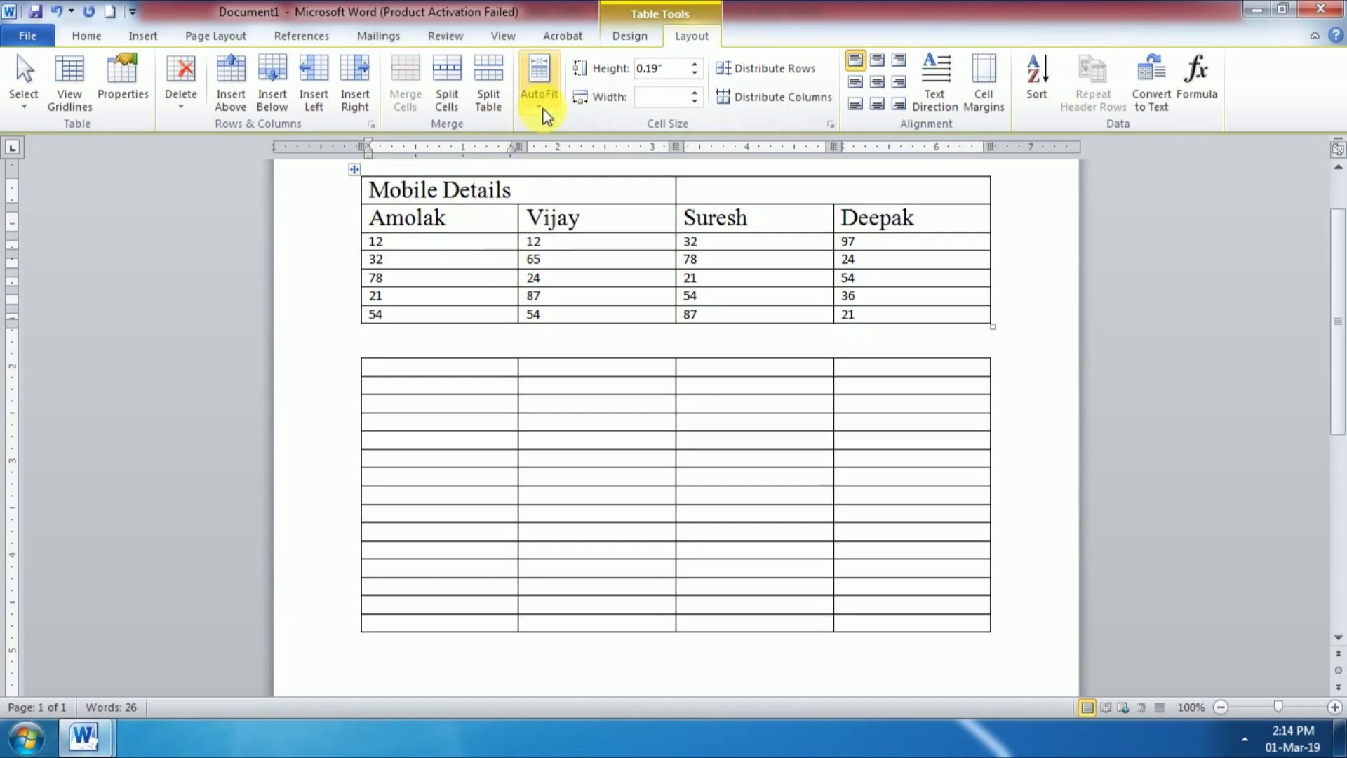
Step: AutoFit the table to contents, centre it via Table Properties, then AutoFit it to the window
click(538, 91)
click(595, 130)
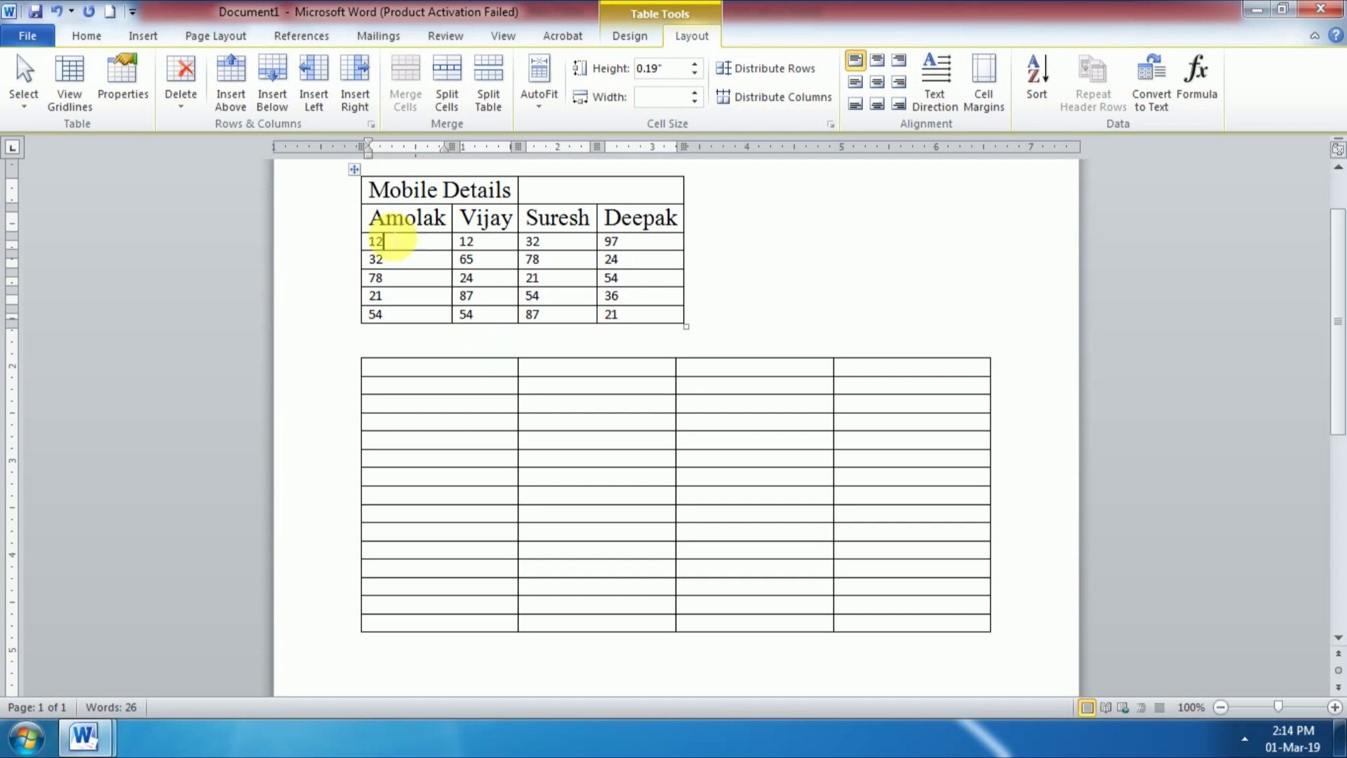
click(128, 94)
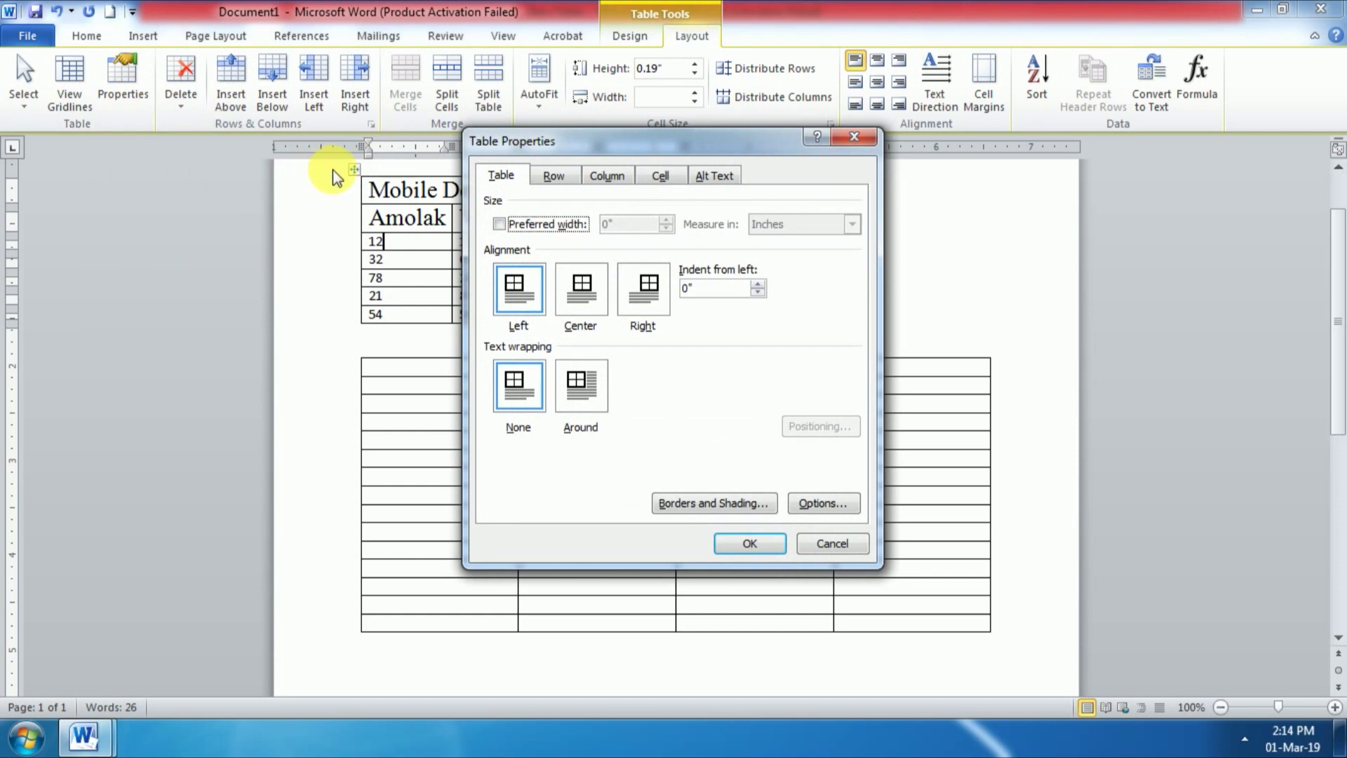
click(647, 295)
key(Return)
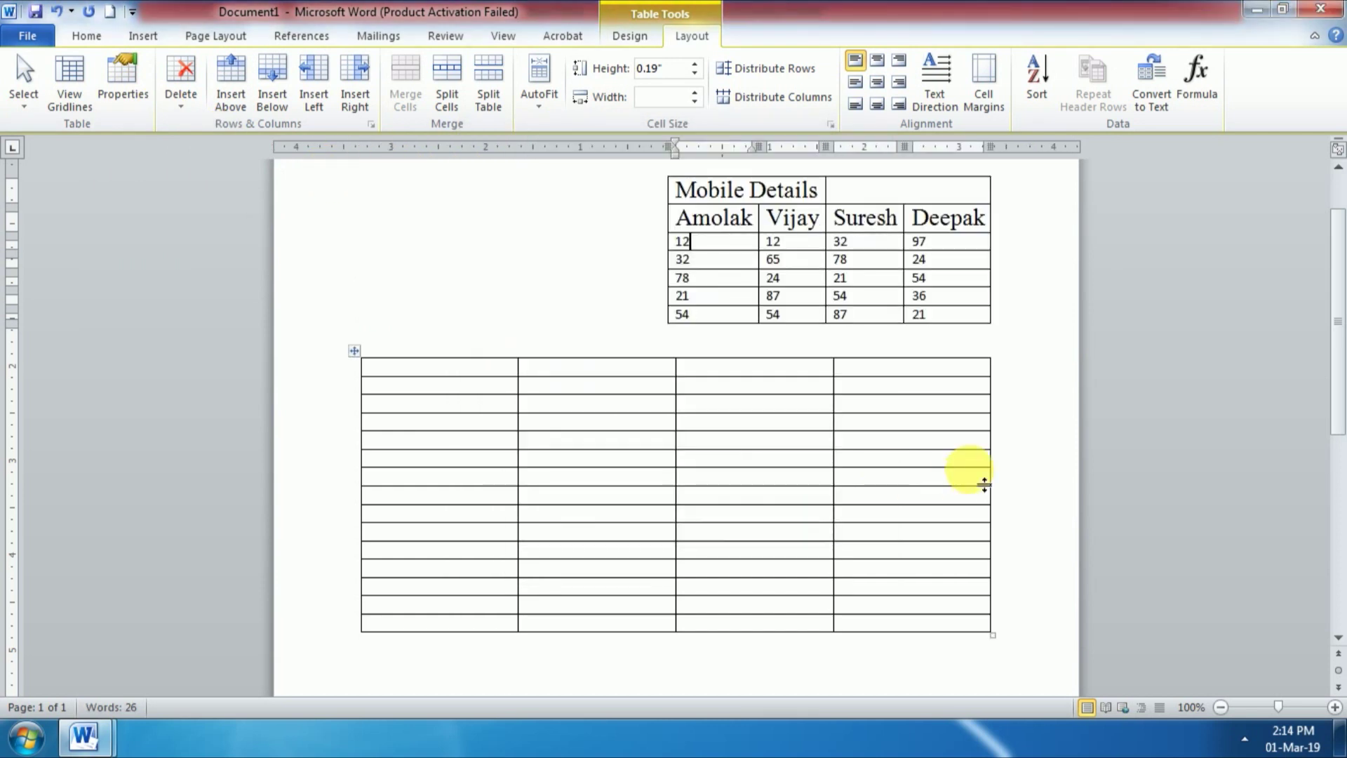
click(122, 89)
click(589, 289)
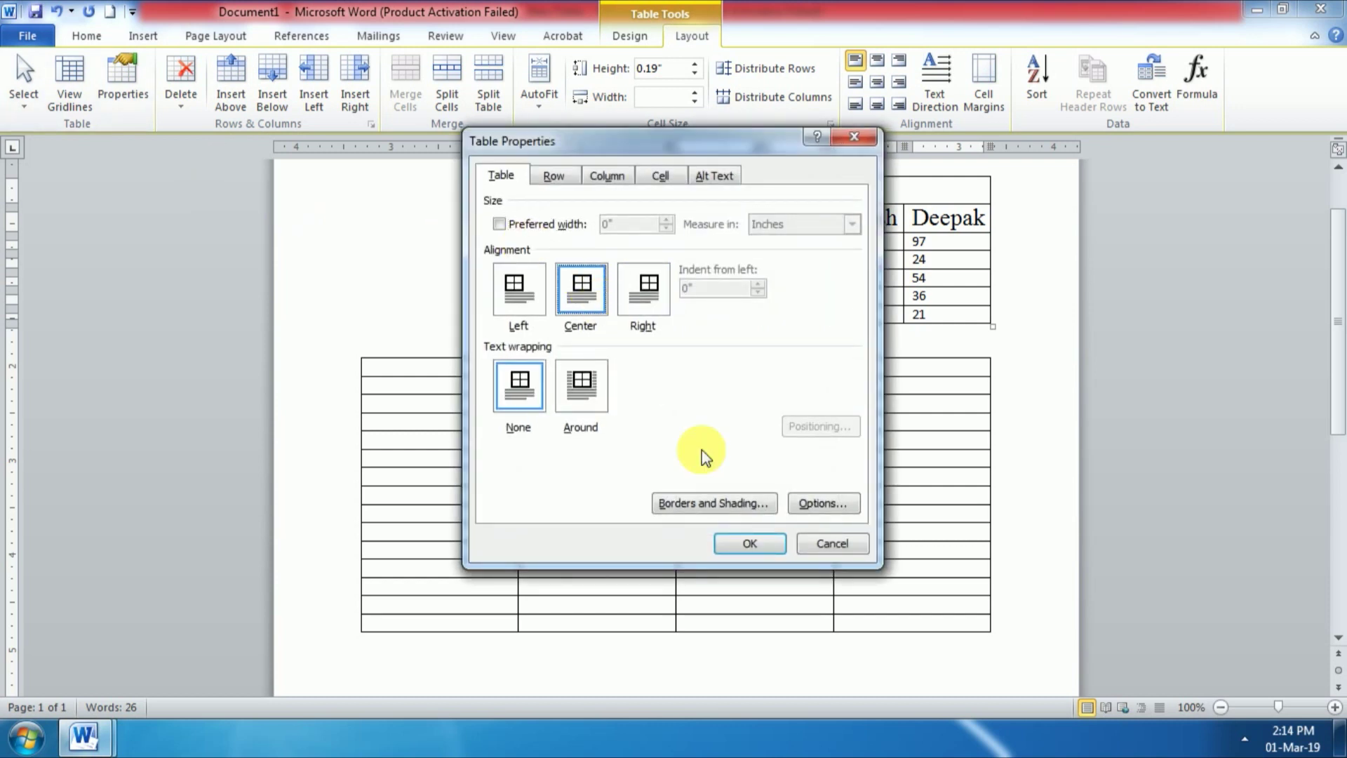
click(744, 543)
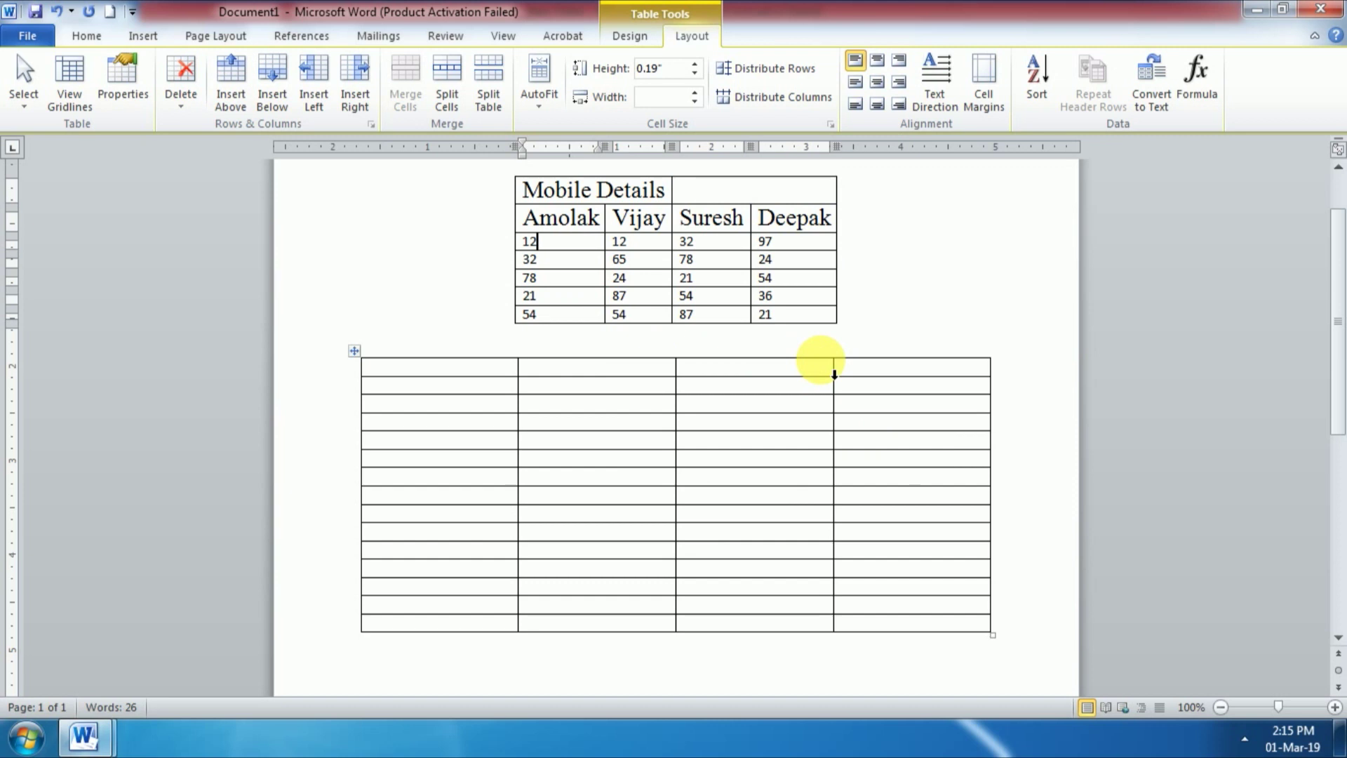
click(540, 106)
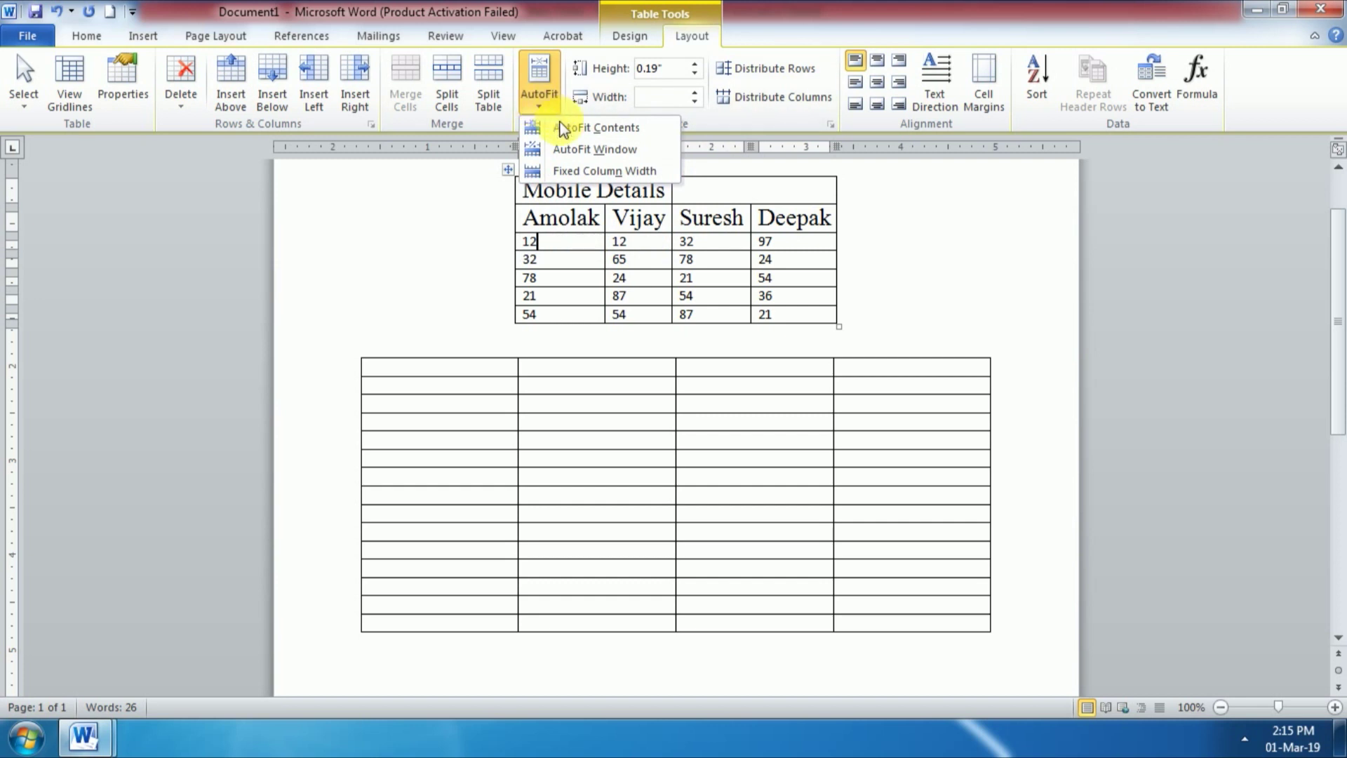
click(604, 145)
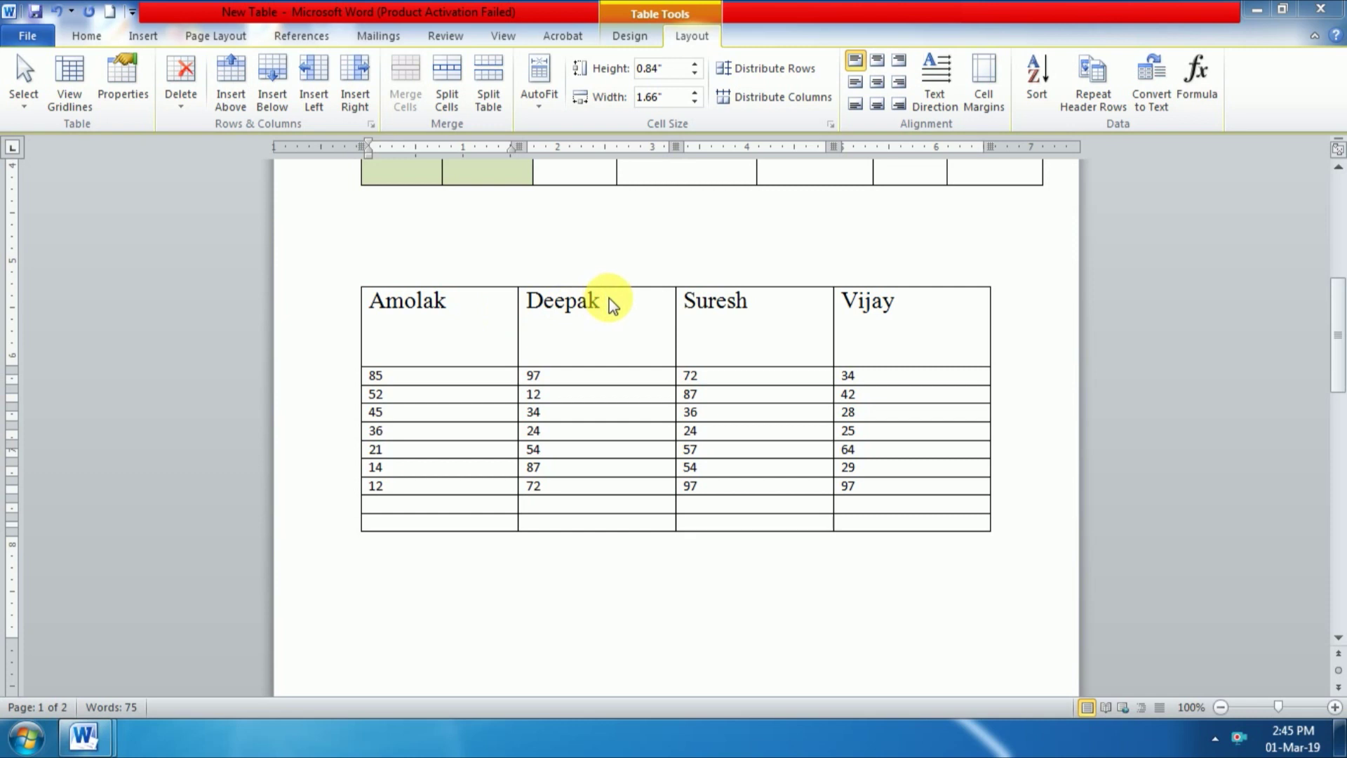
Step: Turn the Amolak, Deepak and Suresh header text vertical and make the header row taller
click(447, 309)
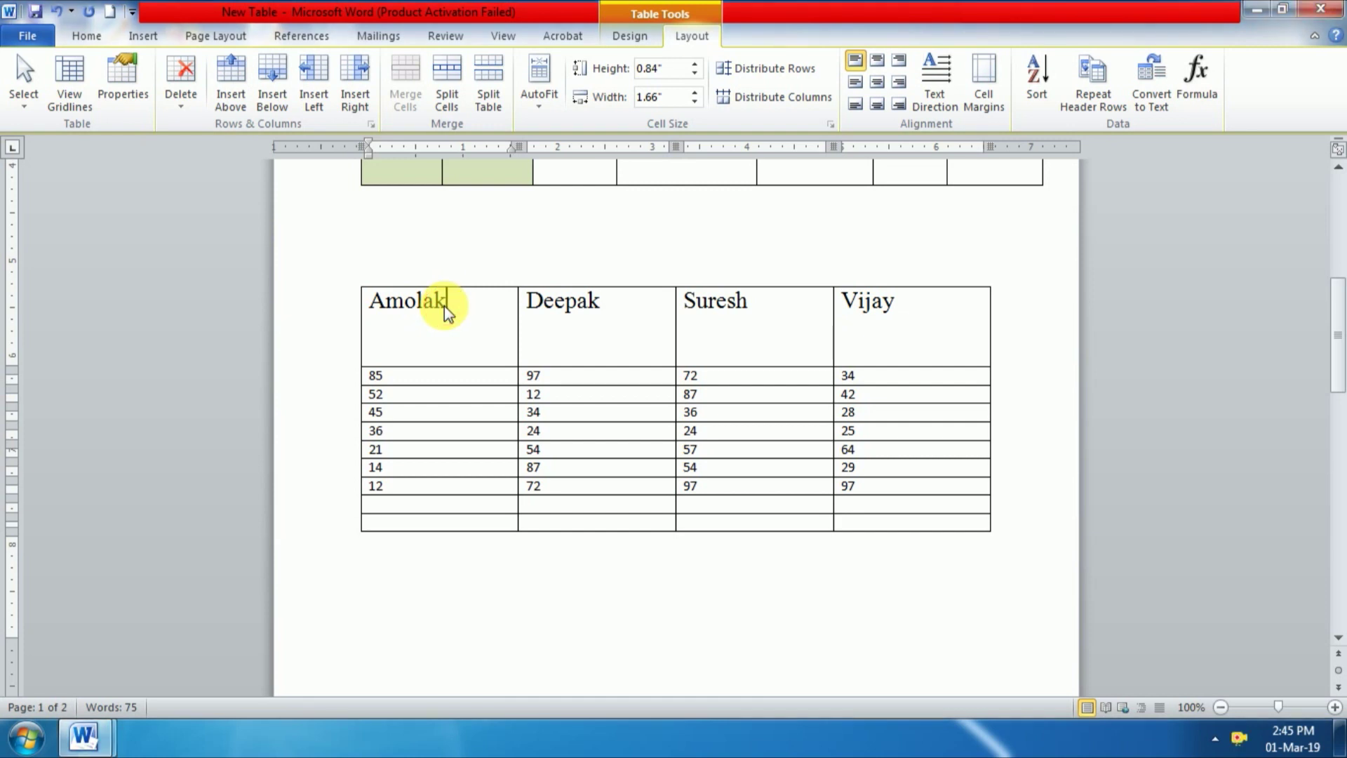
click(947, 92)
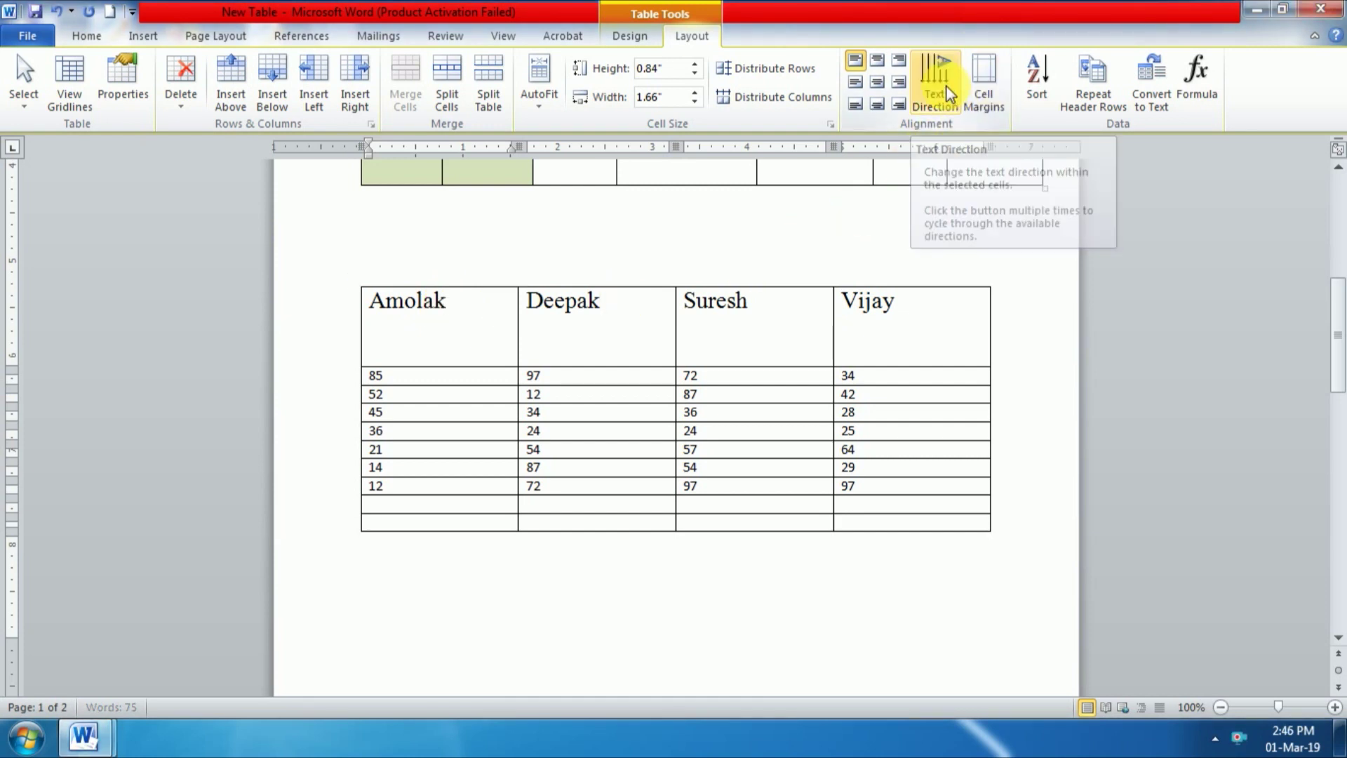
drag(373, 366, 372, 385)
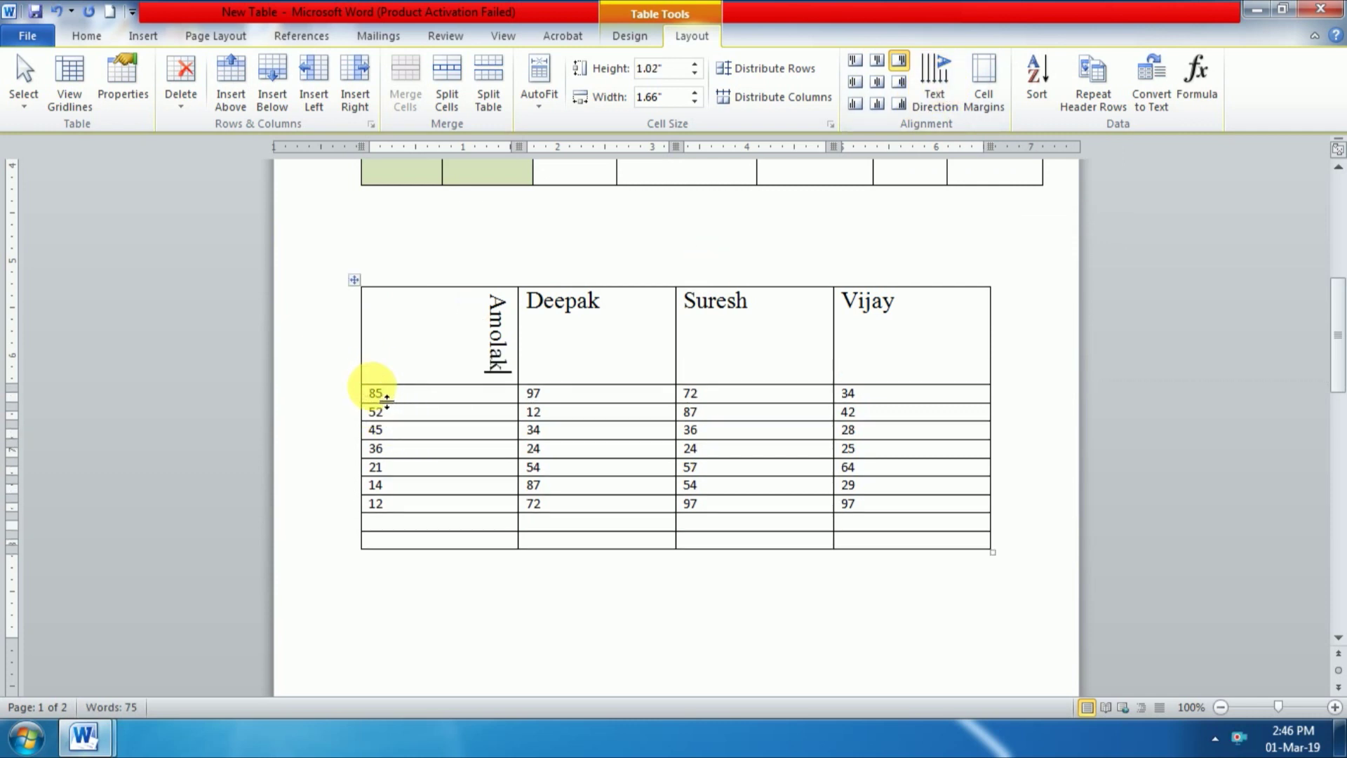
click(628, 302)
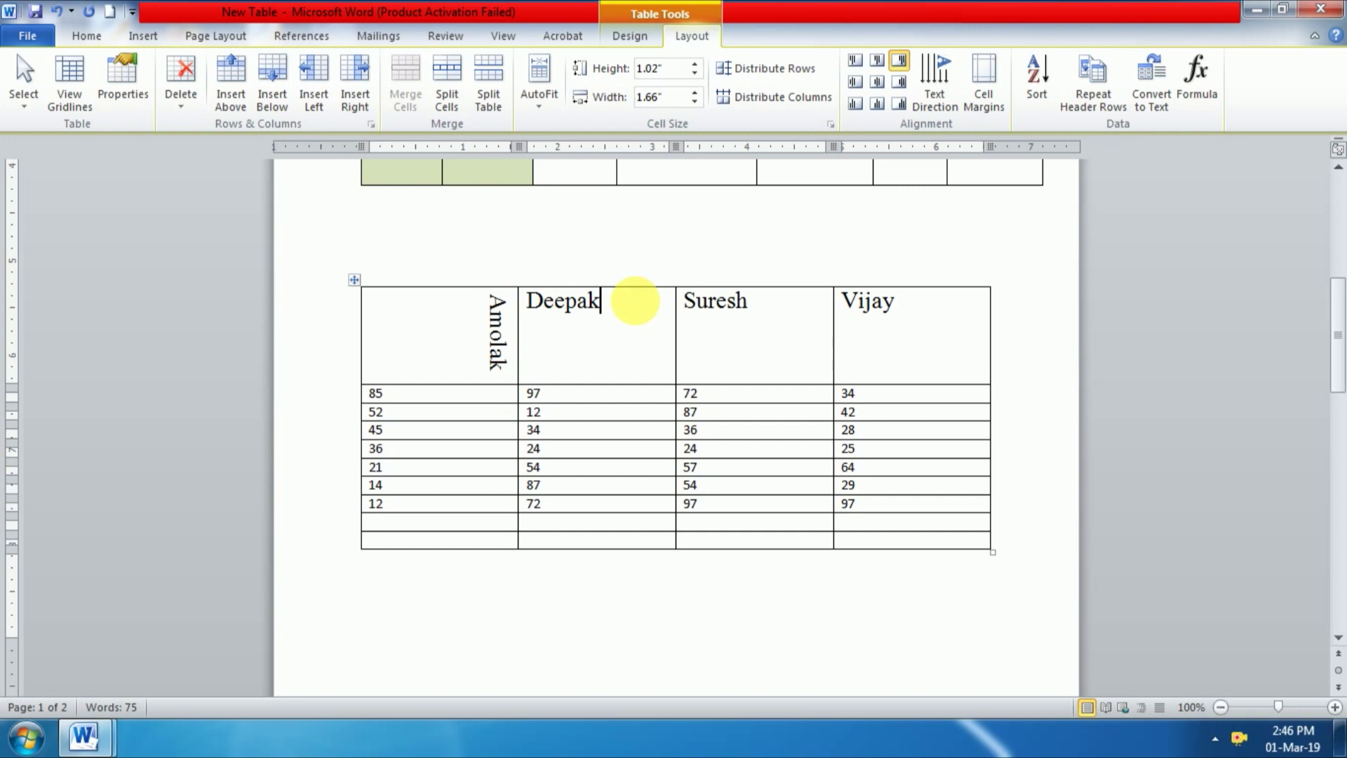
click(935, 94)
click(780, 295)
click(932, 105)
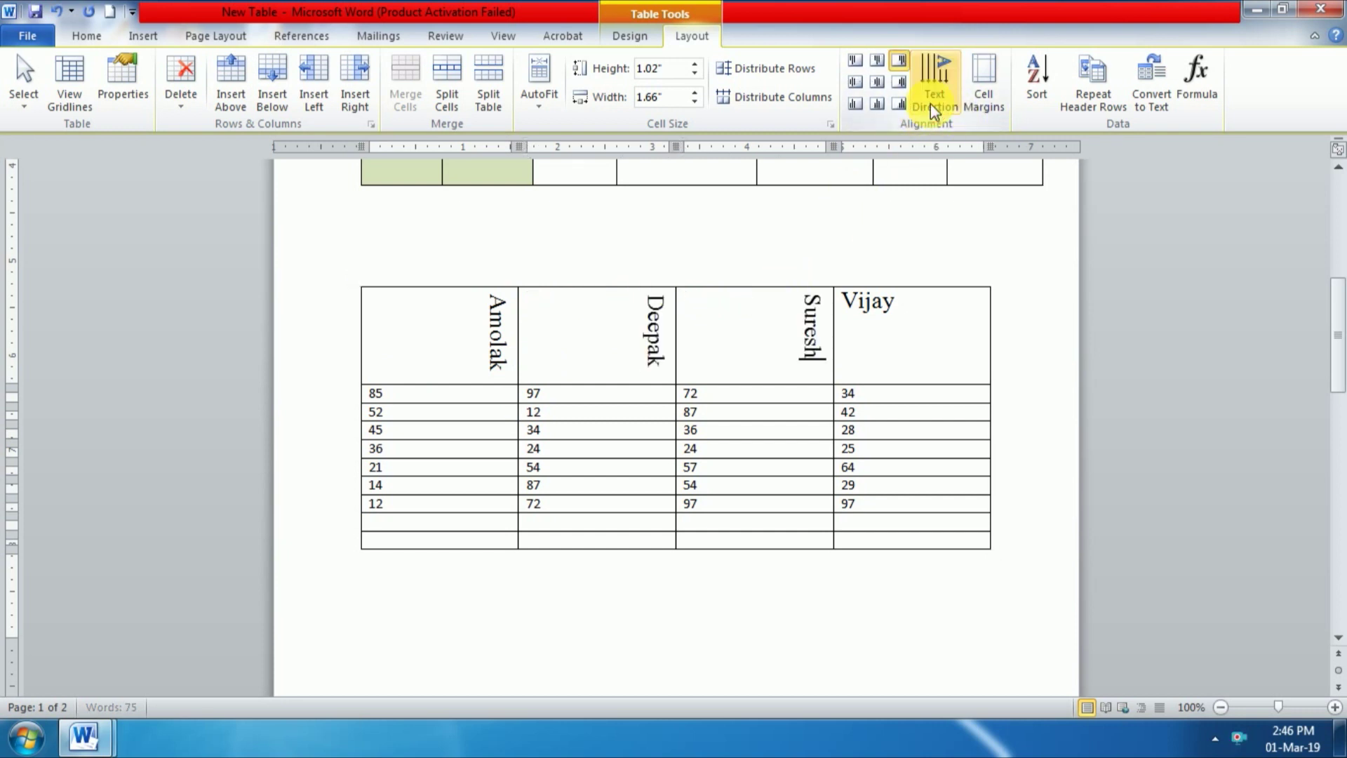
Step: Undo the three rotations, returning the Suresh, Deepak and Amolak headers to horizontal
key(ctrl+z)
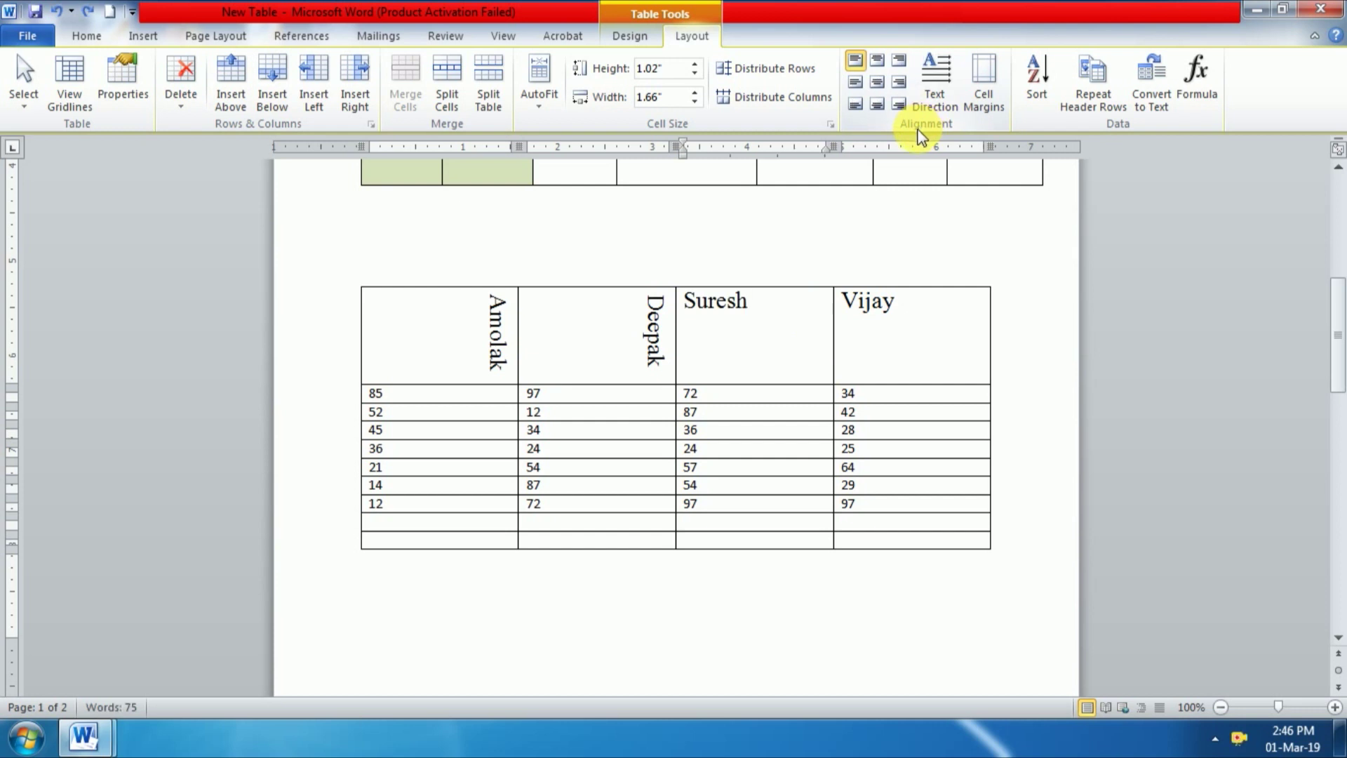
key(ctrl+z)
key(ctrl+z)
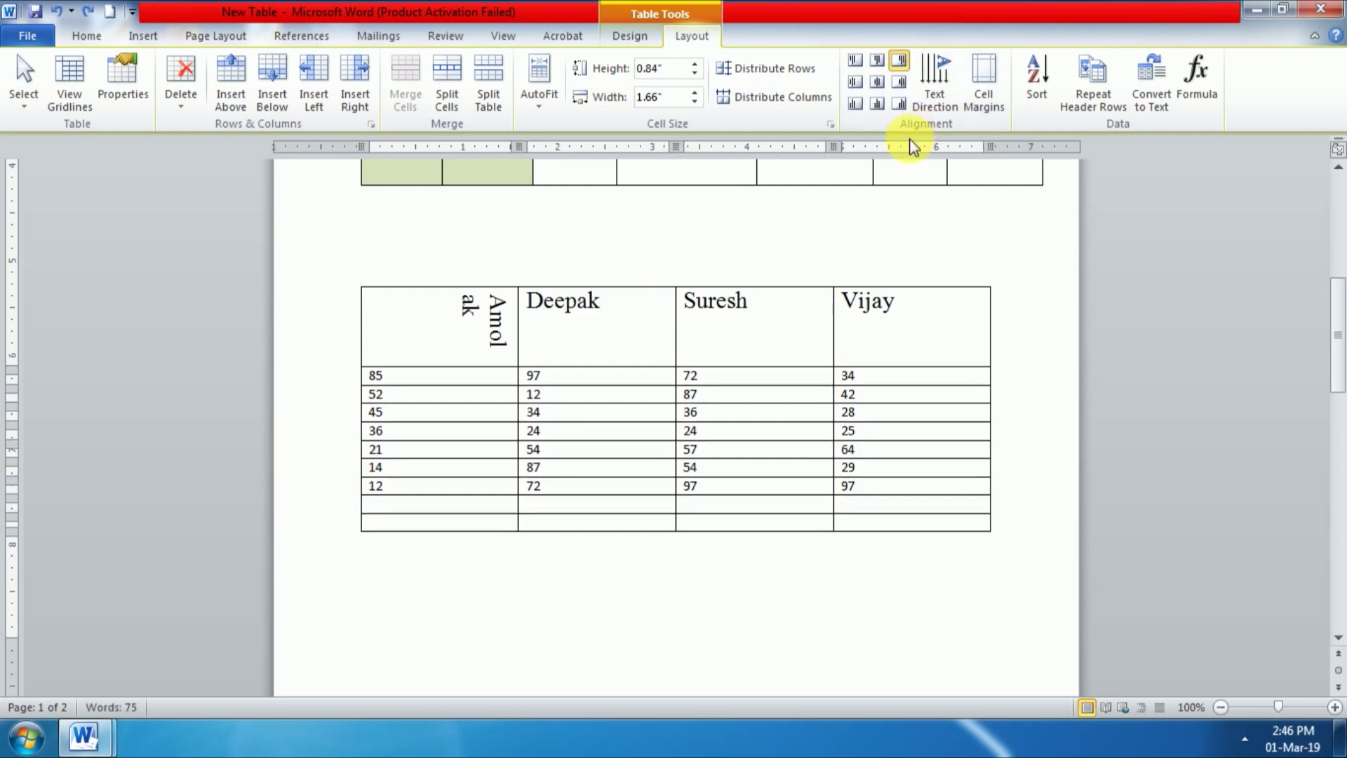
key(ctrl+z)
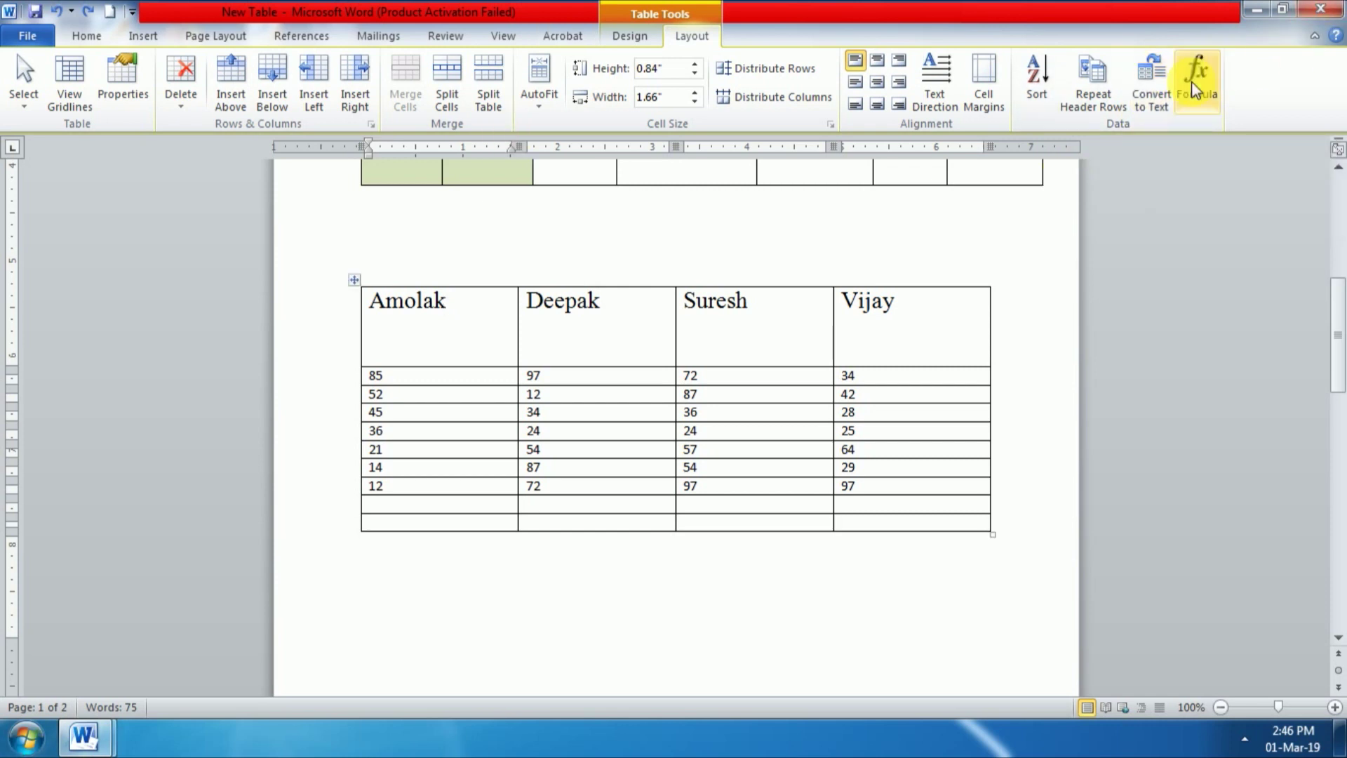
Step: Convert the table to text separated by paragraph marks, then undo the conversion
click(1166, 92)
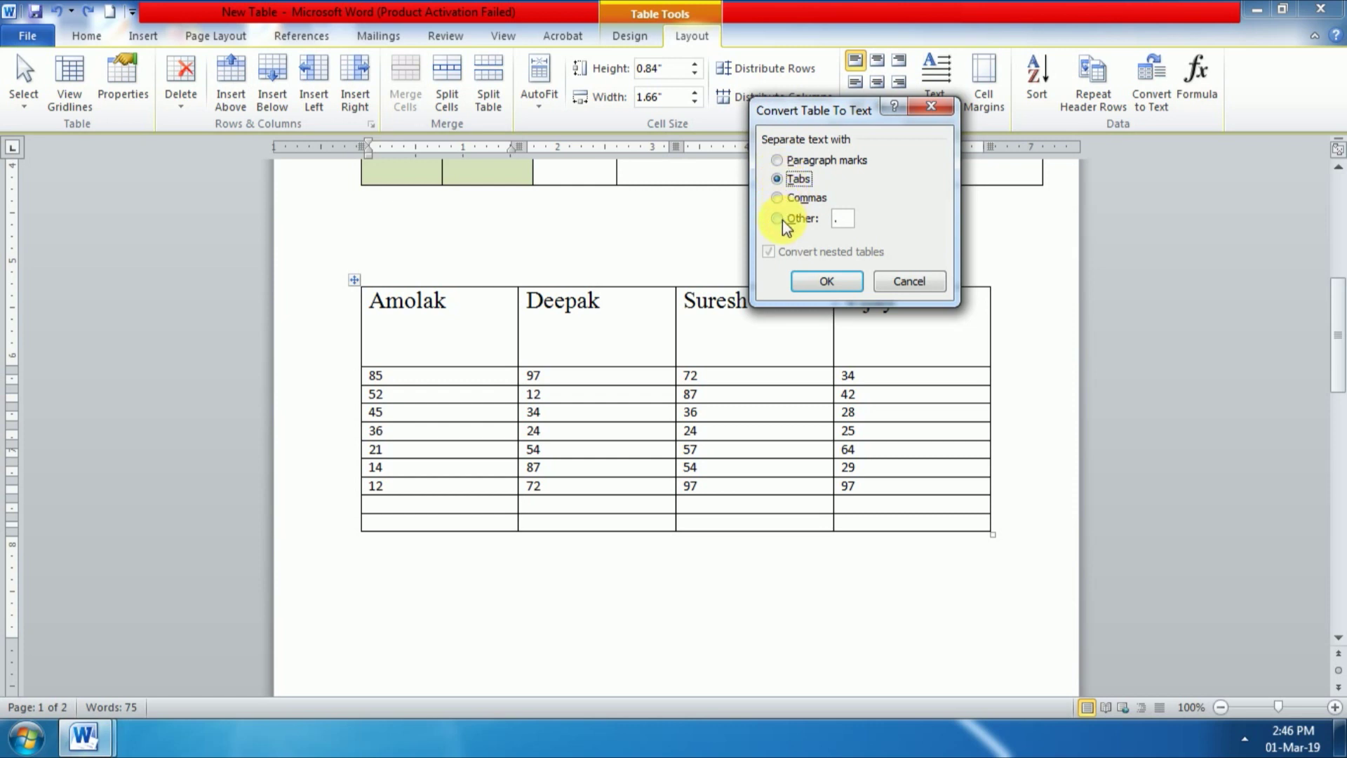
click(778, 161)
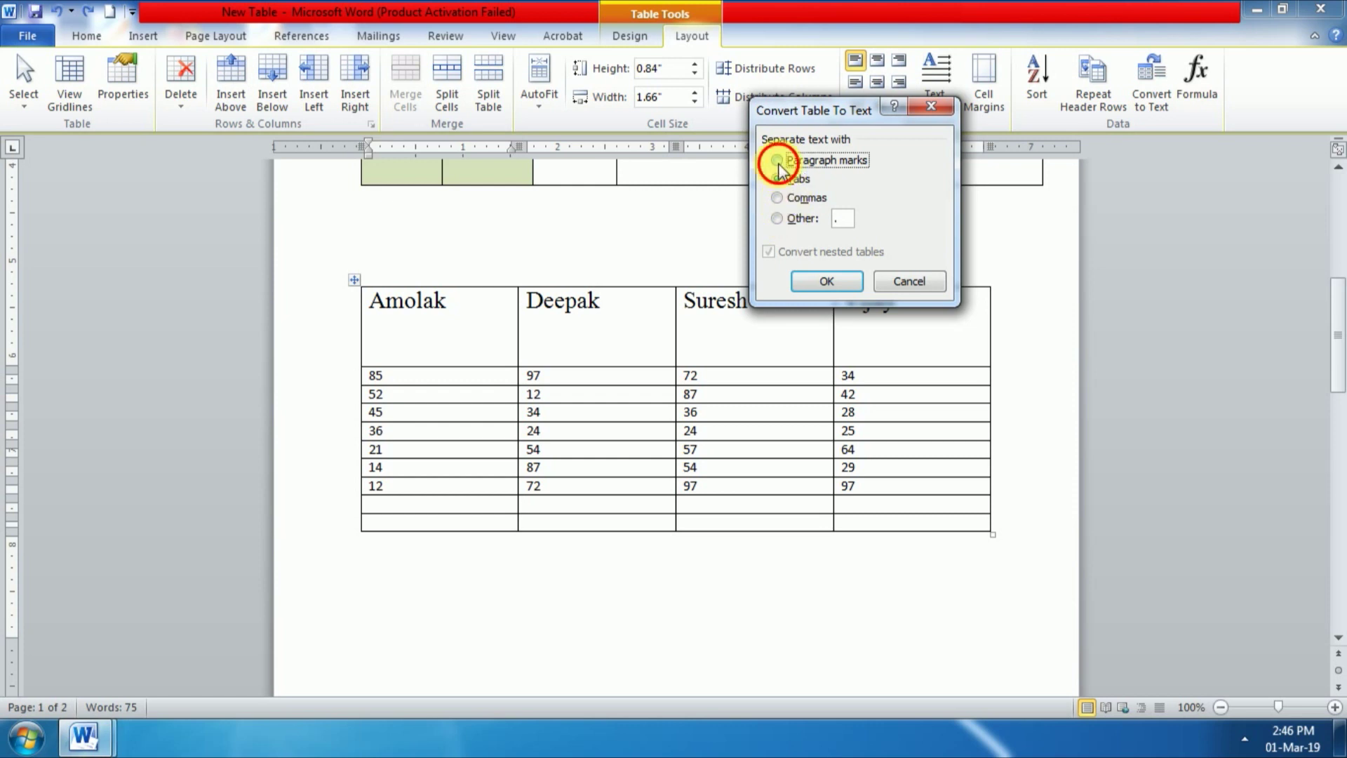
click(844, 285)
scroll(484, 435, down, 12)
scroll(473, 432, up, 5)
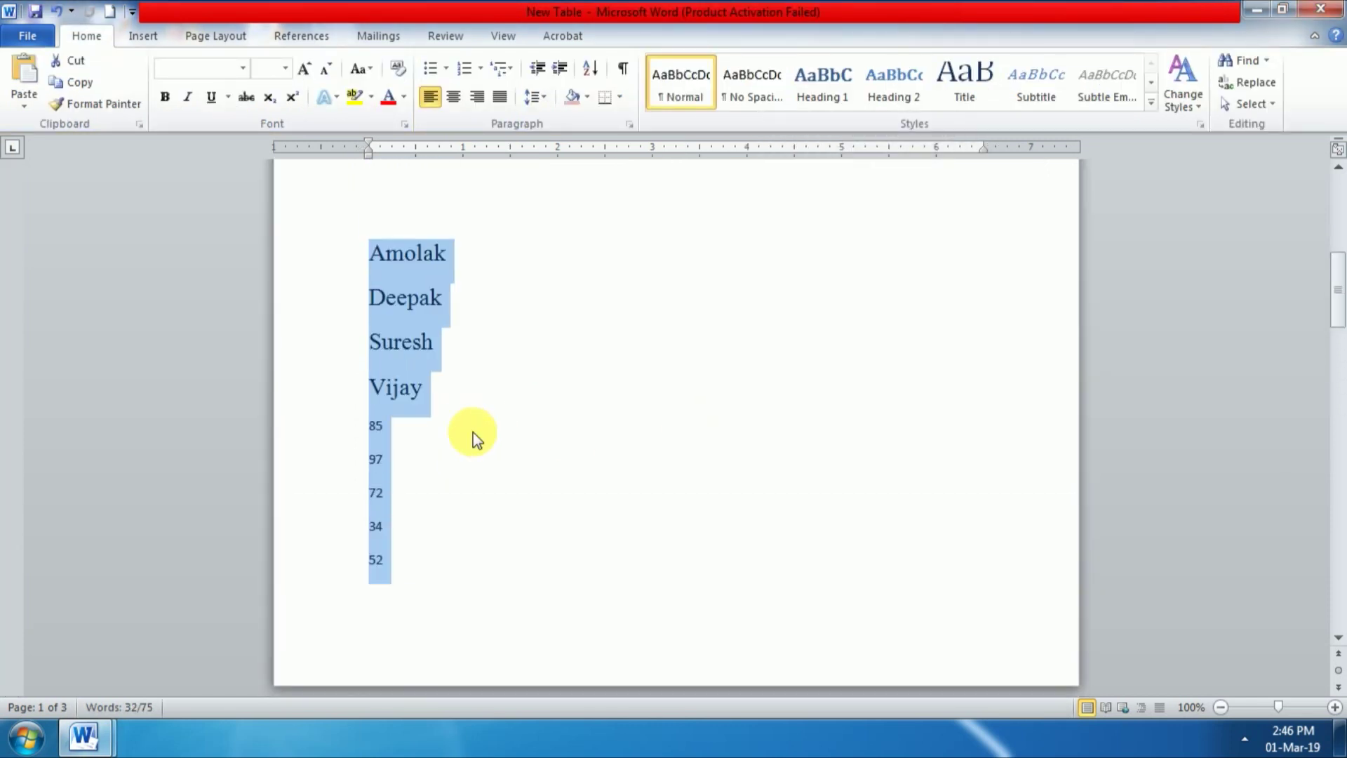
key(ctrl+z)
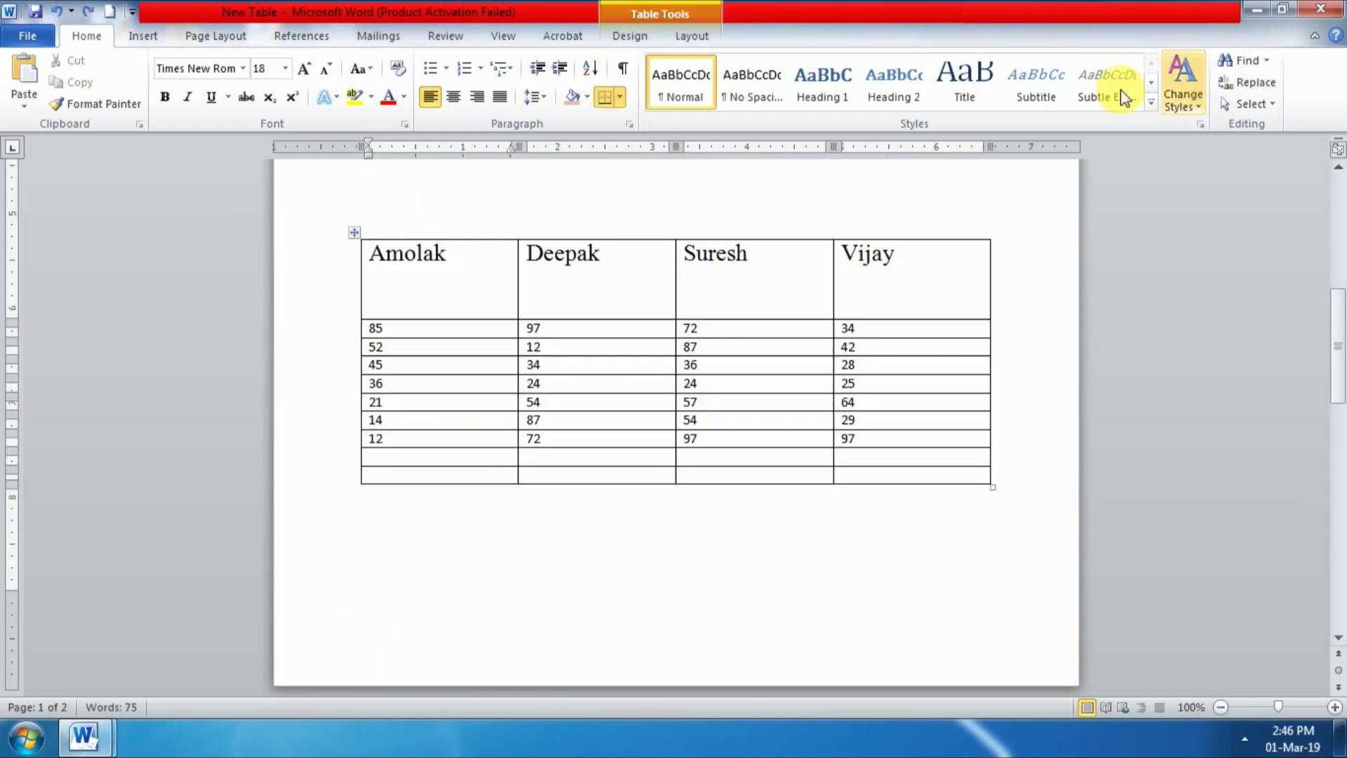
Step: Convert the table to tab-separated text and undo it again
click(688, 38)
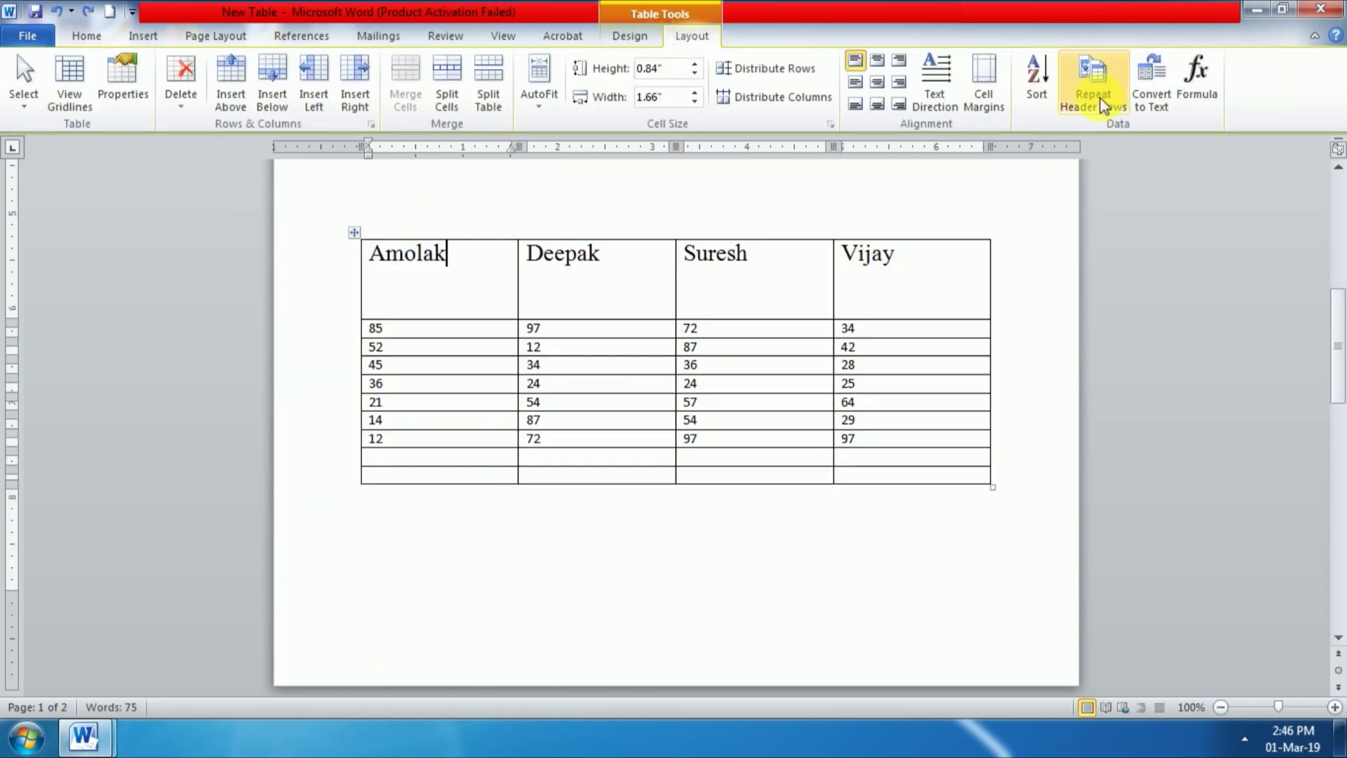
click(1161, 99)
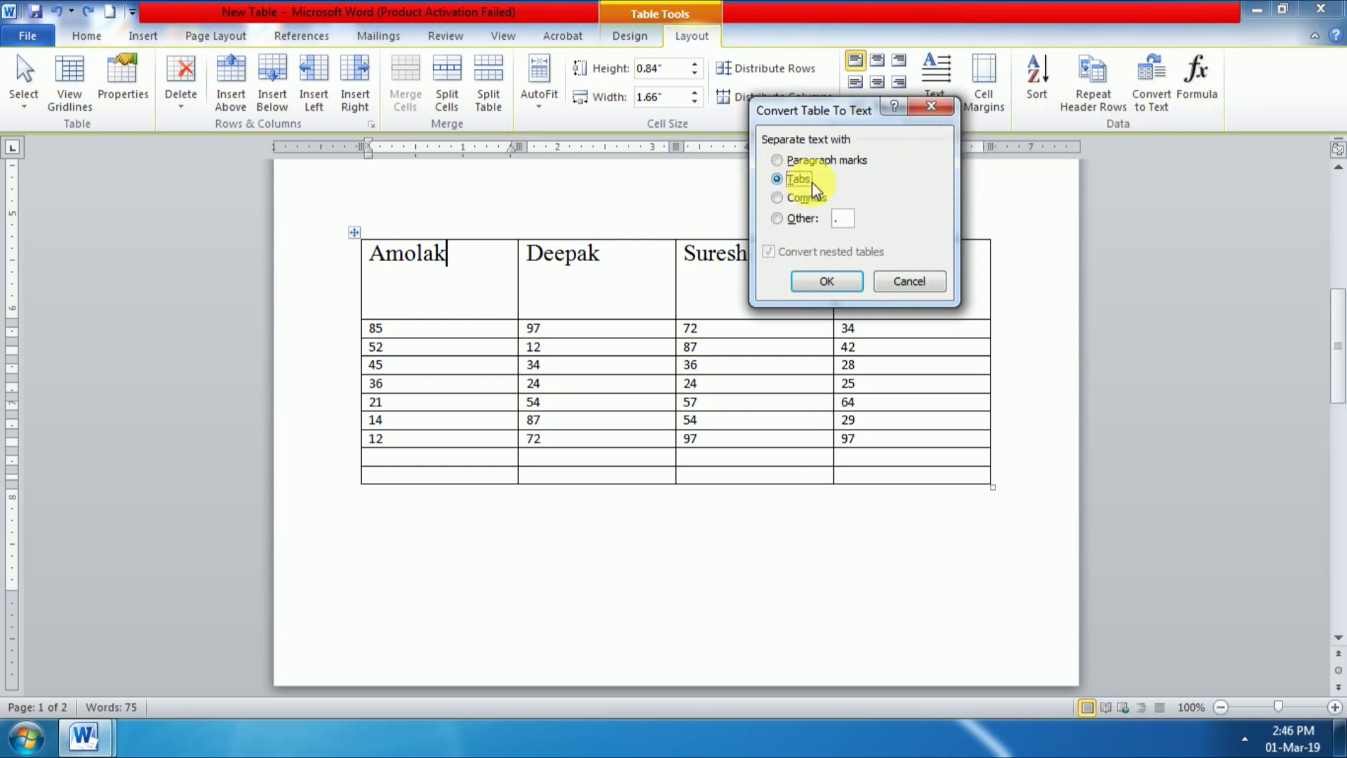
click(853, 280)
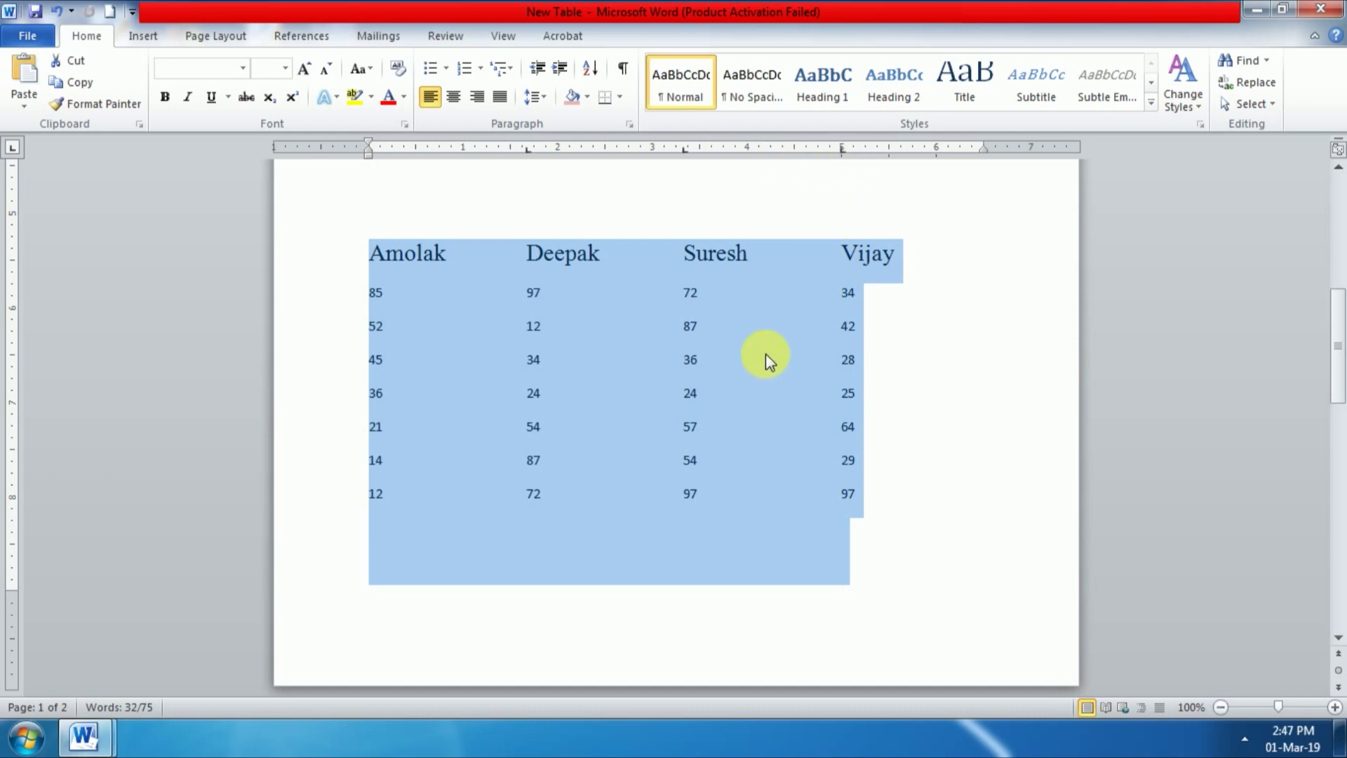
key(ctrl+z)
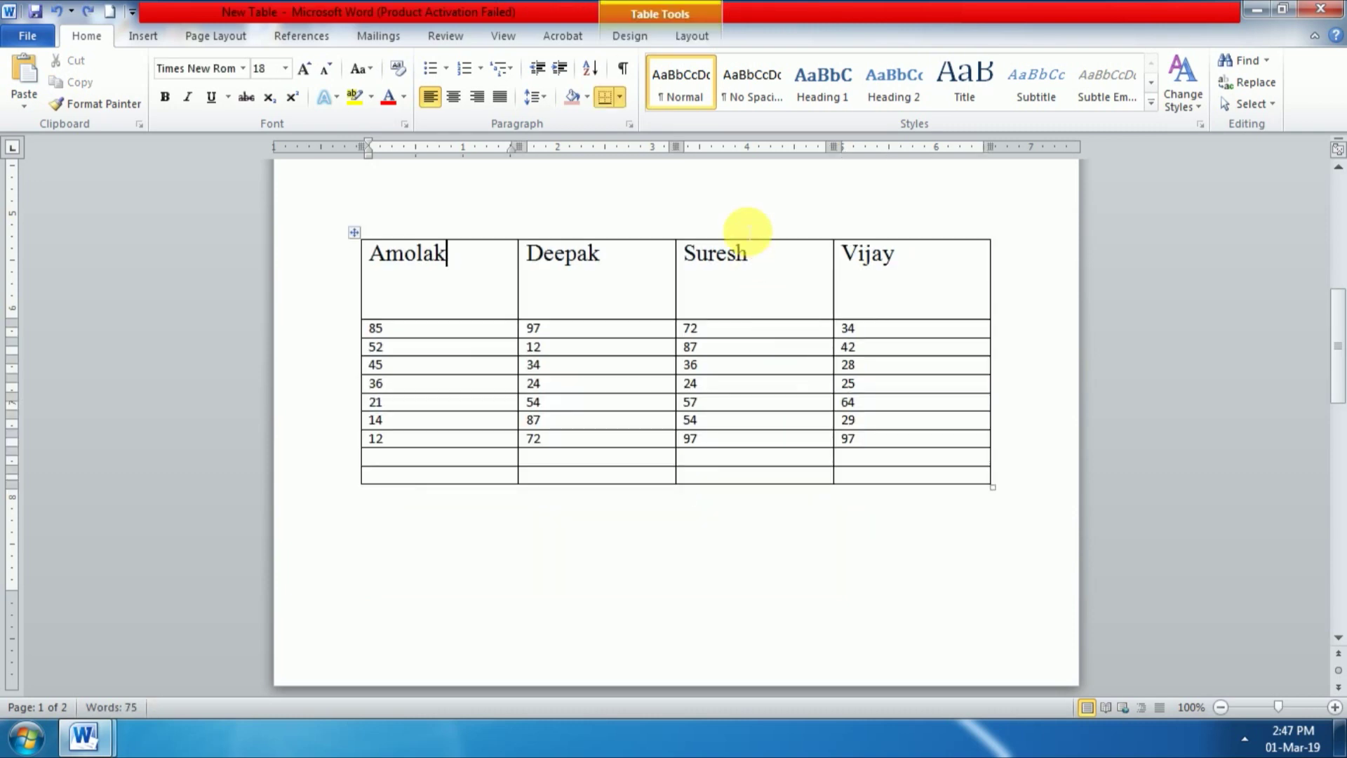
Step: Convert the table to text with commas as the separator
click(694, 37)
click(1151, 99)
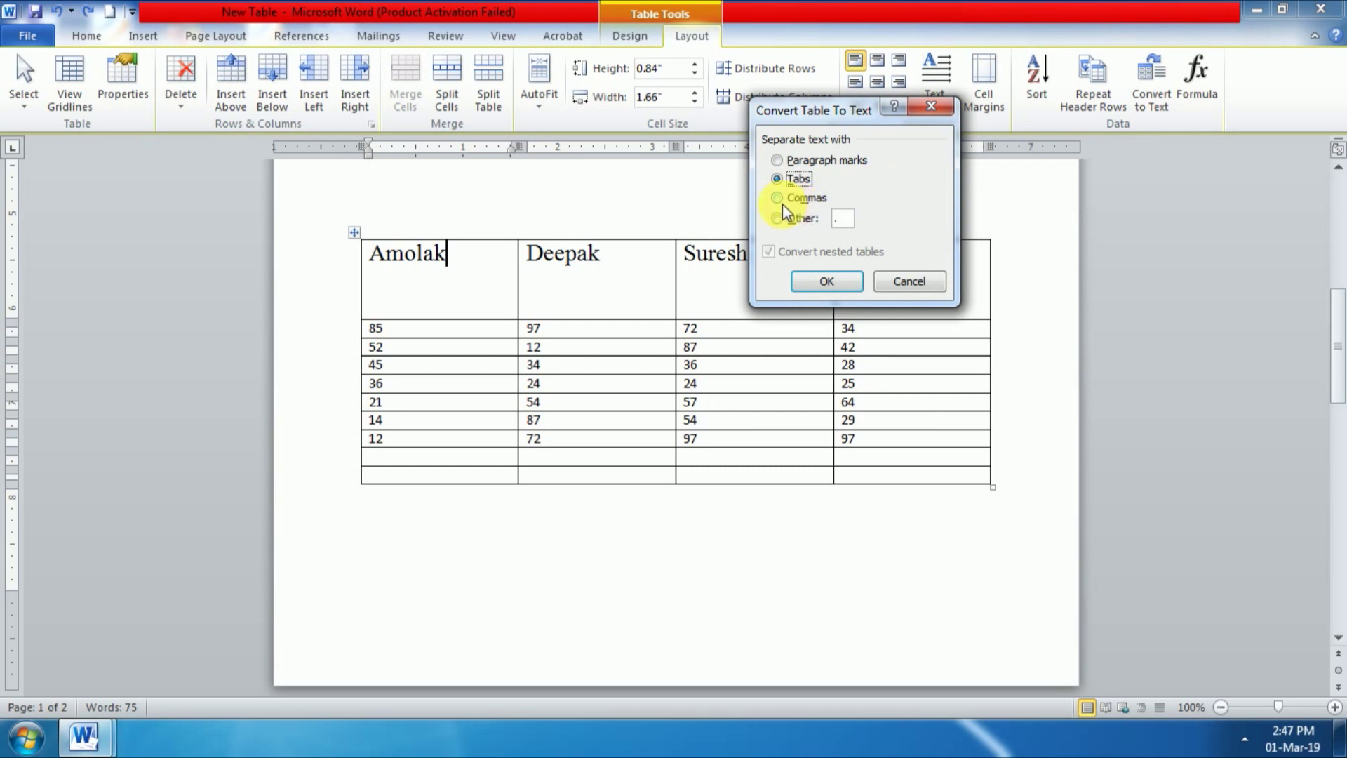
click(779, 197)
click(821, 279)
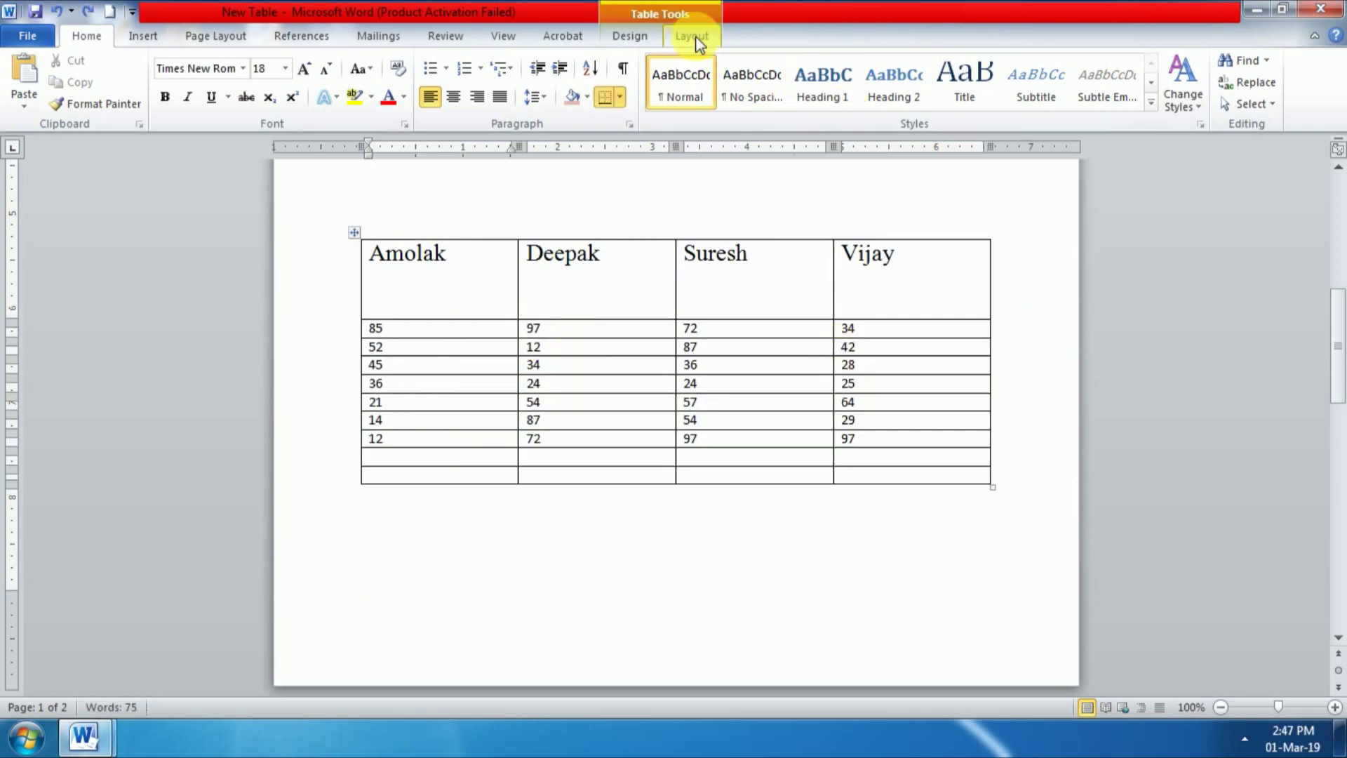
Step: Convert the table to text using a period '.' as the custom separator
click(698, 39)
click(1150, 97)
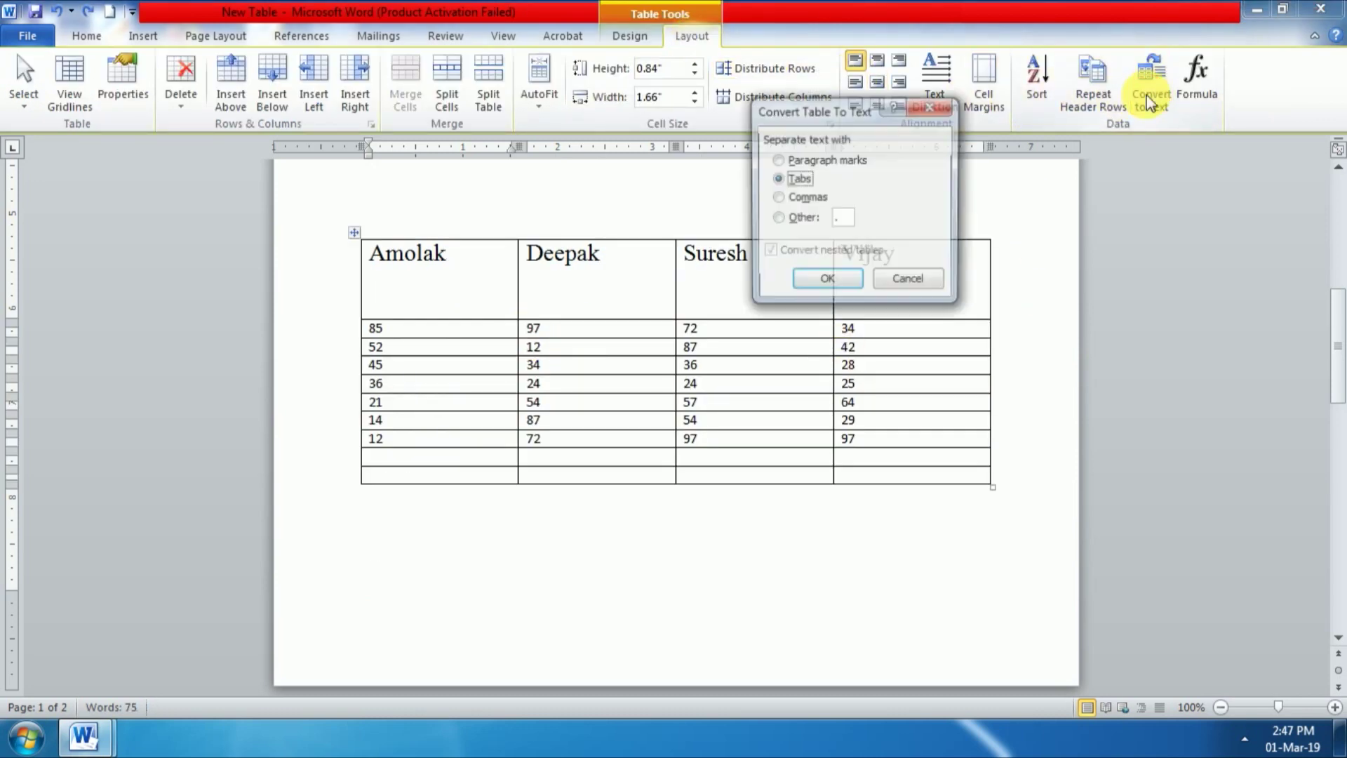
click(776, 219)
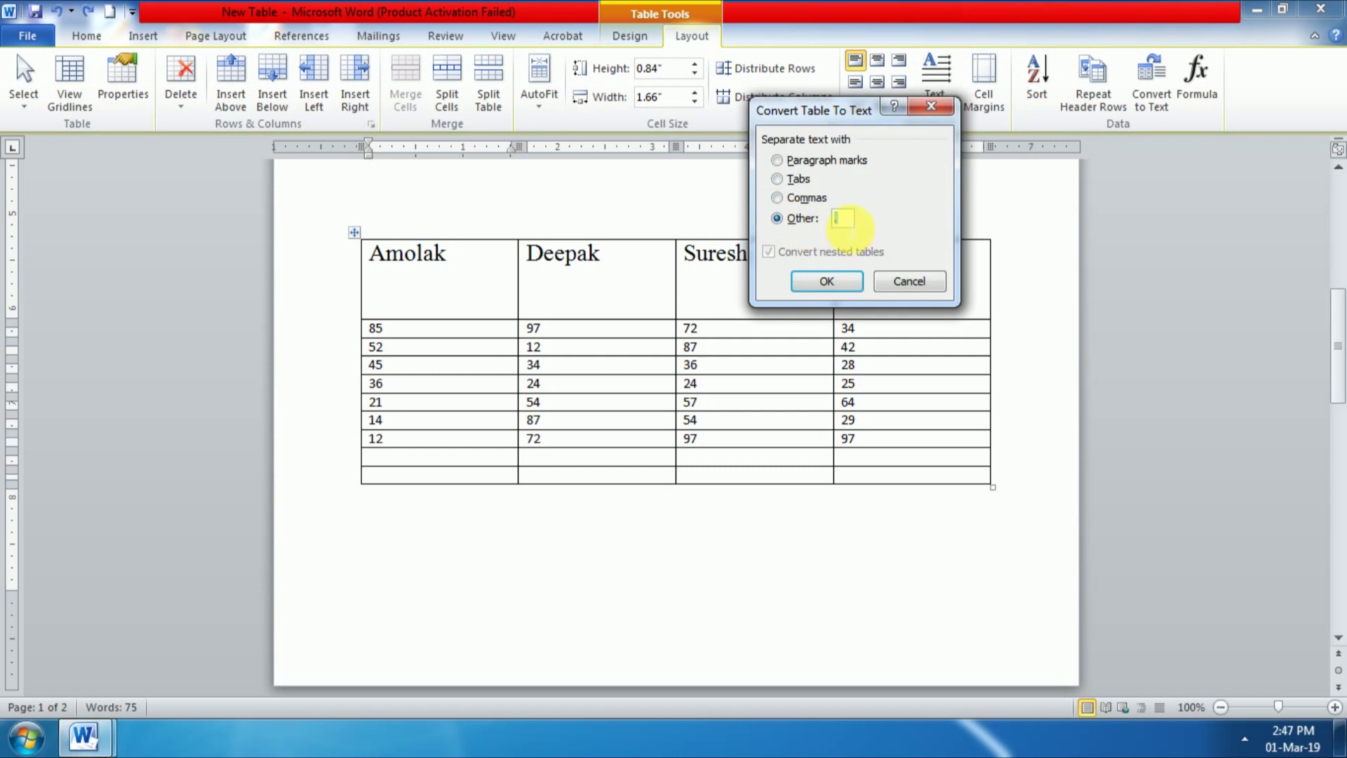
text(.)
click(835, 281)
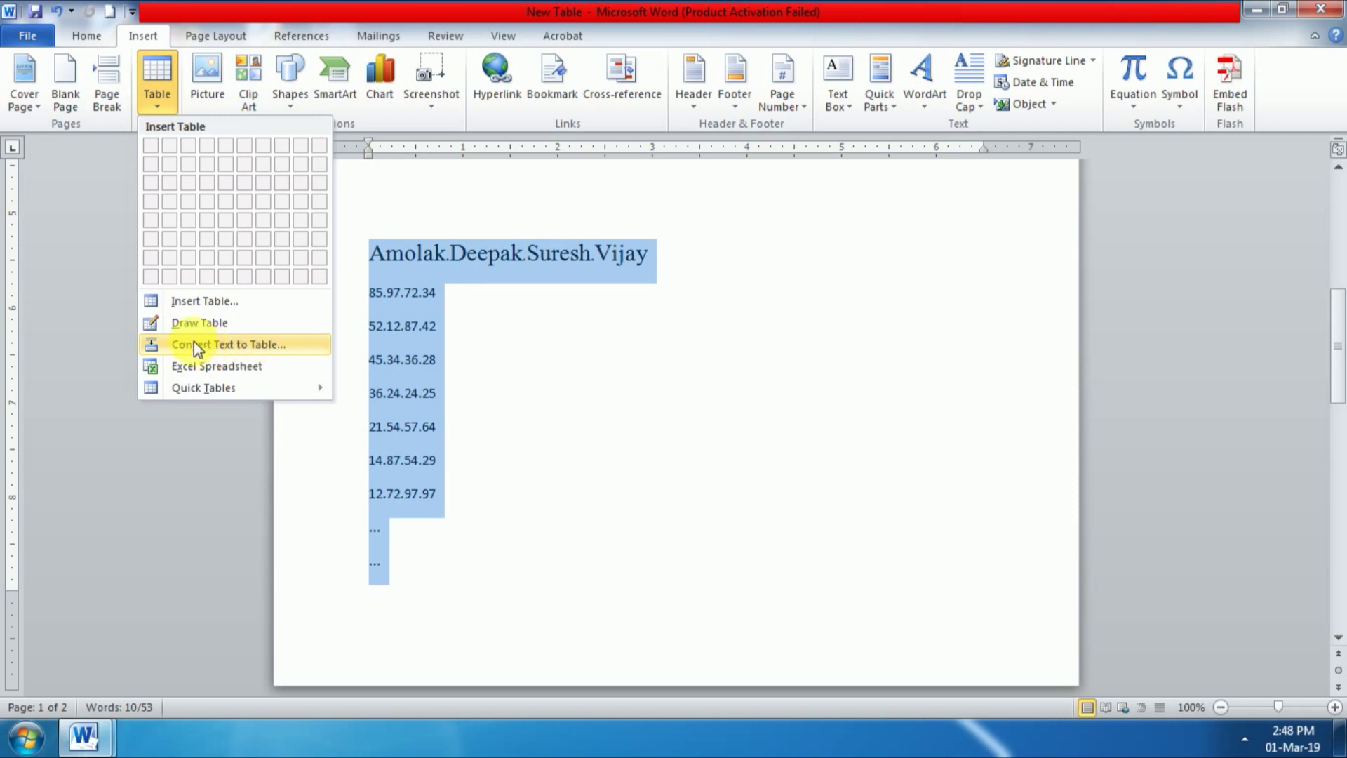
Step: Convert the period-separated text back into a four-column table, then deselect the table
click(272, 344)
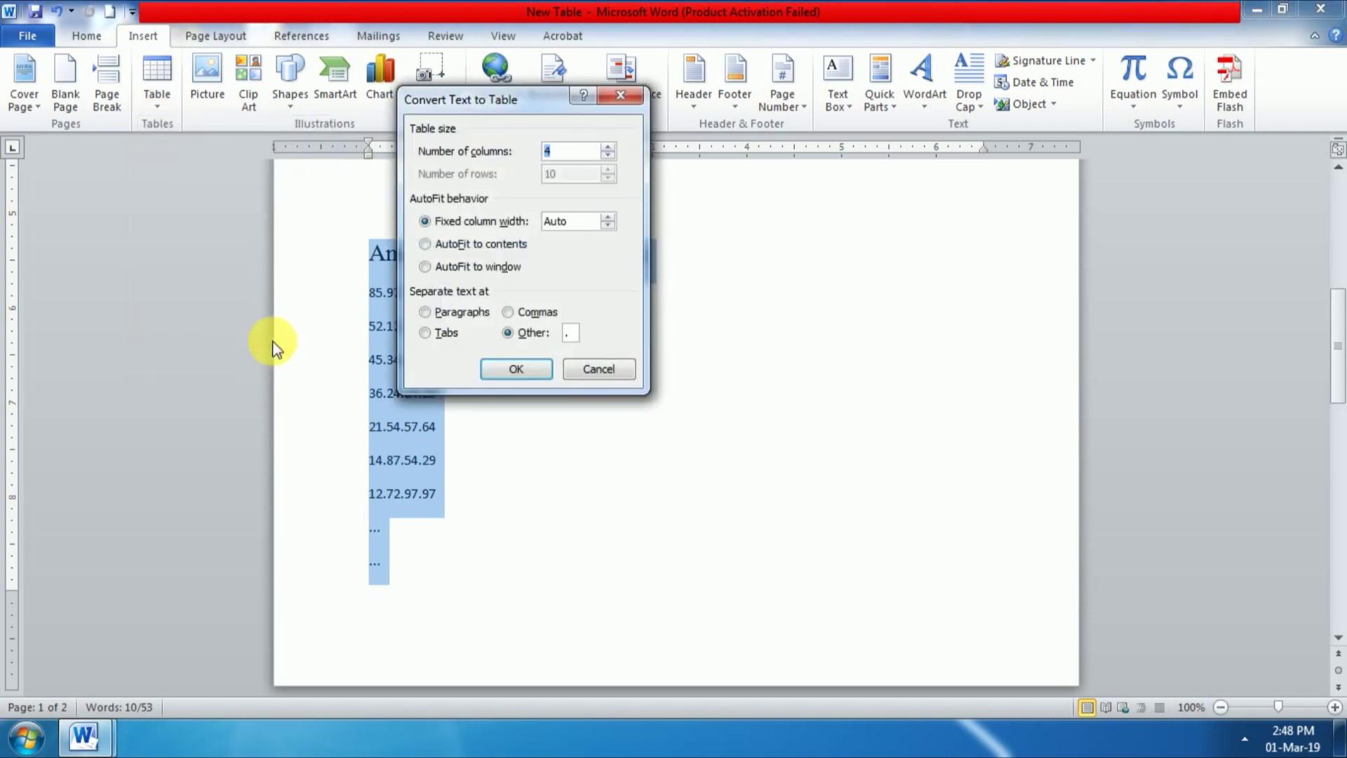
click(522, 369)
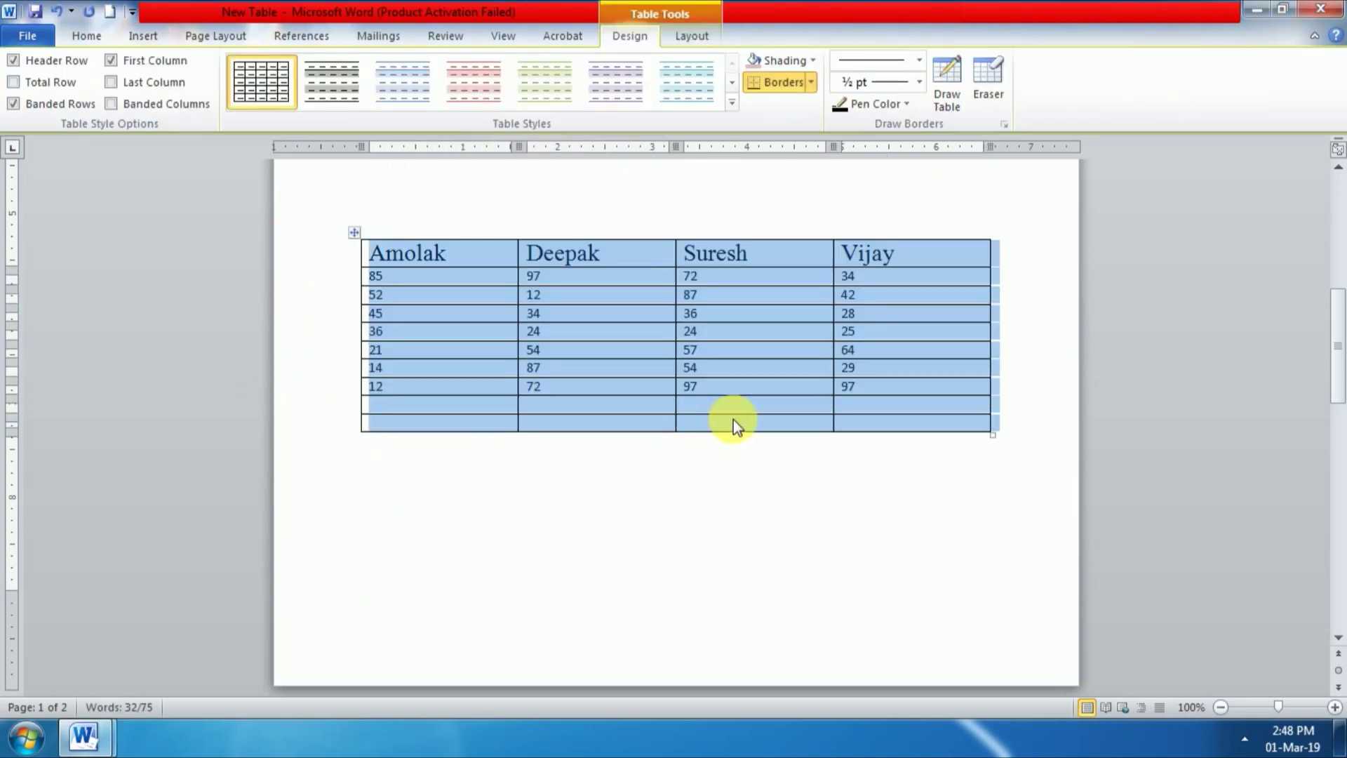
click(688, 38)
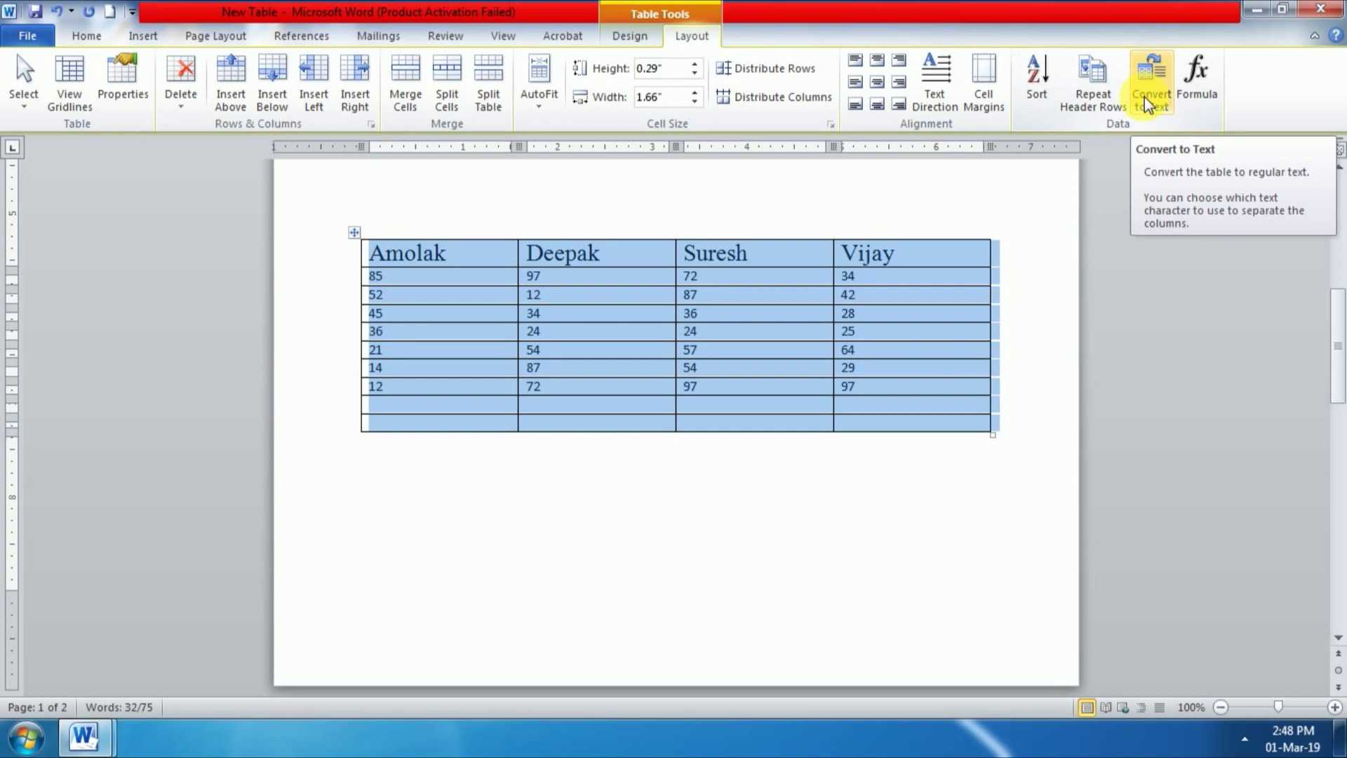
click(143, 37)
click(154, 110)
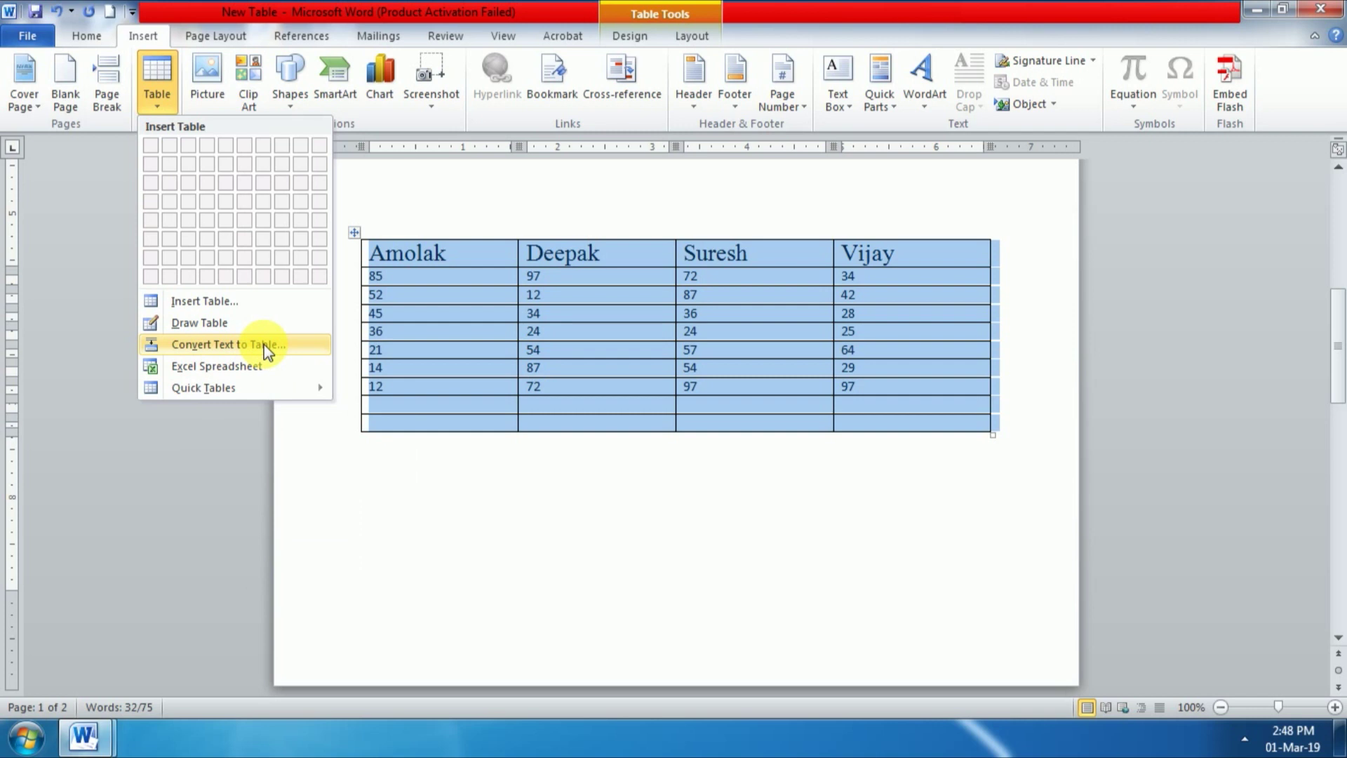
click(582, 298)
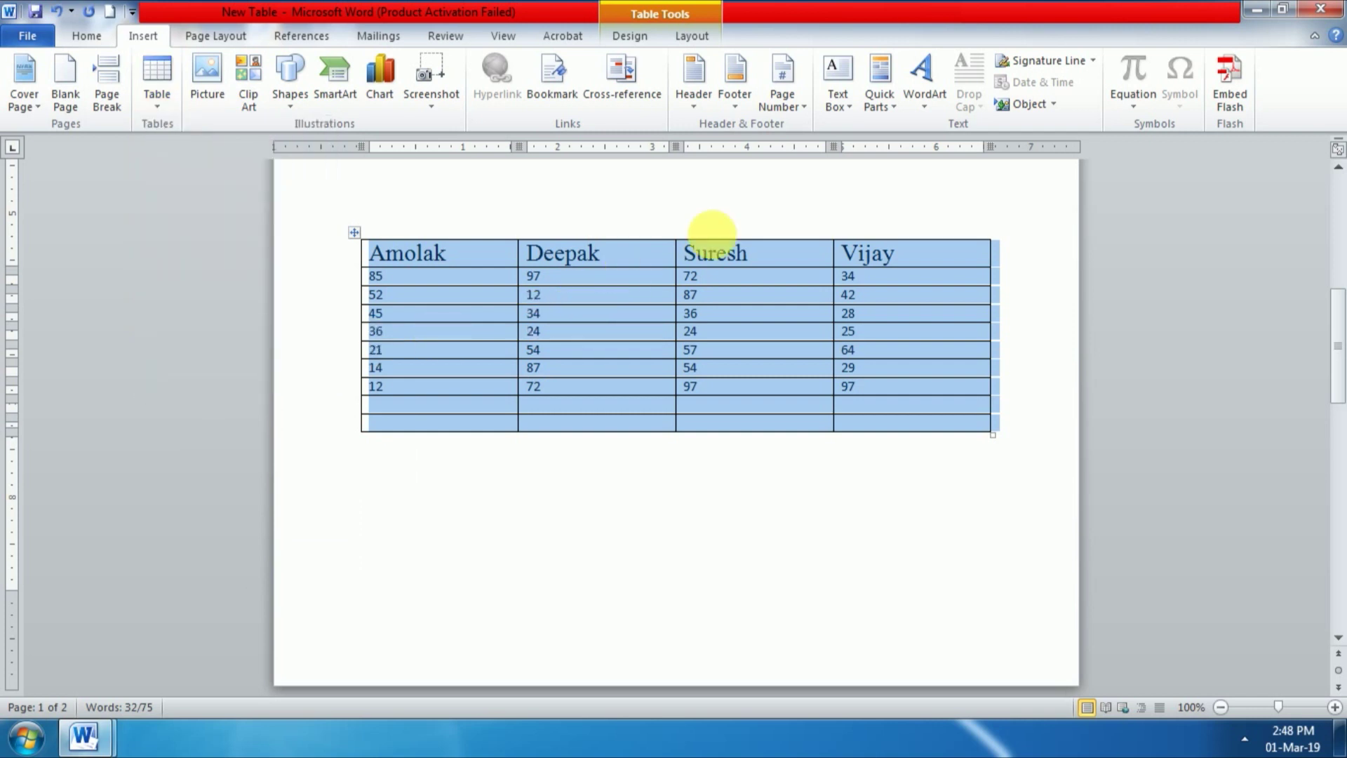
click(692, 36)
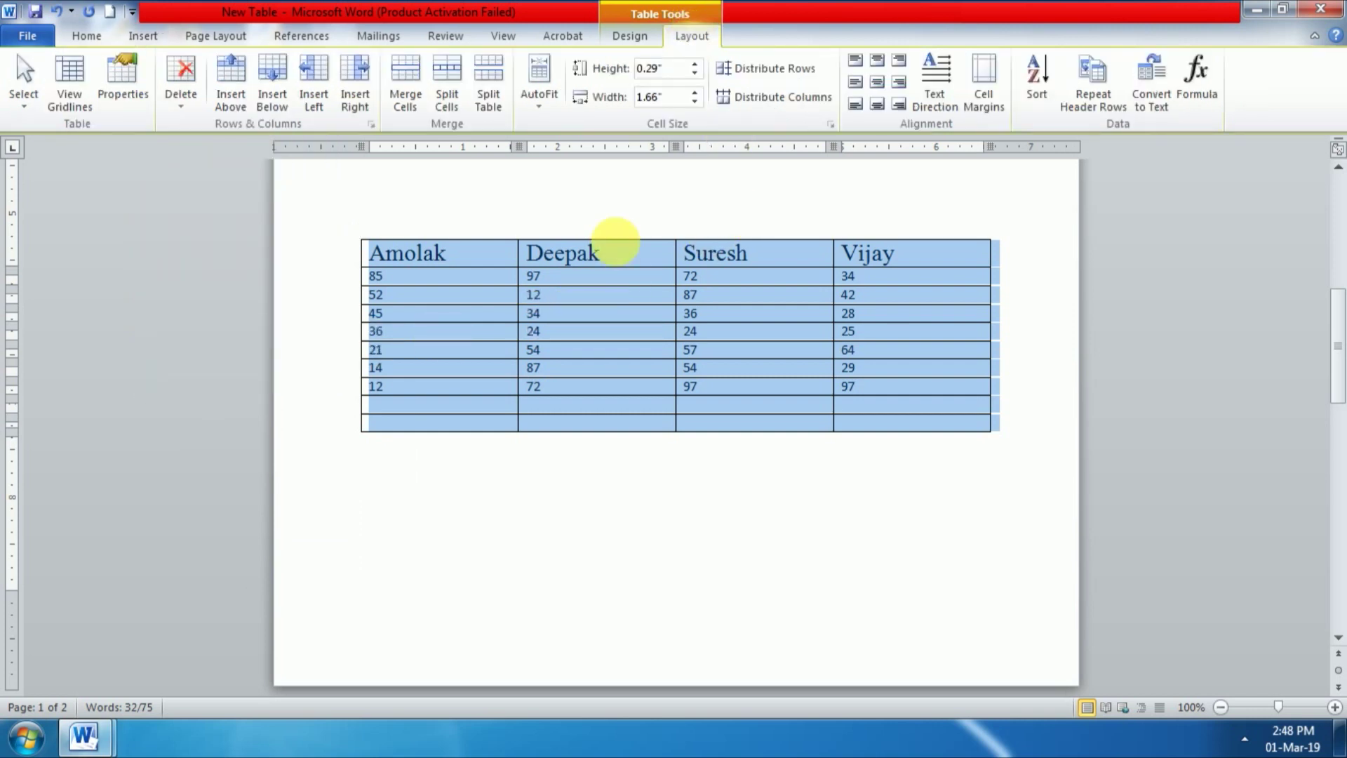
click(602, 291)
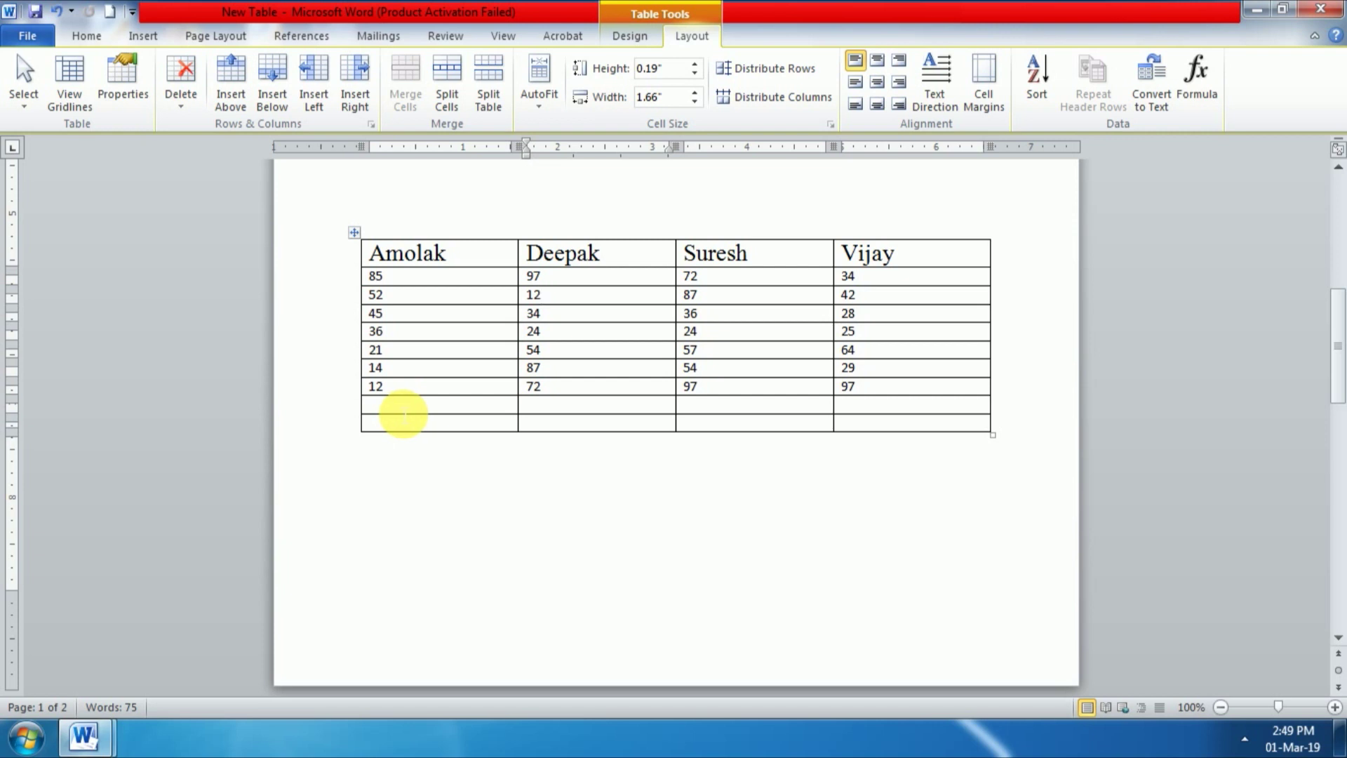
Step: Add =SUM(ABOVE) totals for Amolak, Deepak, Suresh and Vijay: 265, 380, 427 and 319
click(404, 412)
click(1202, 74)
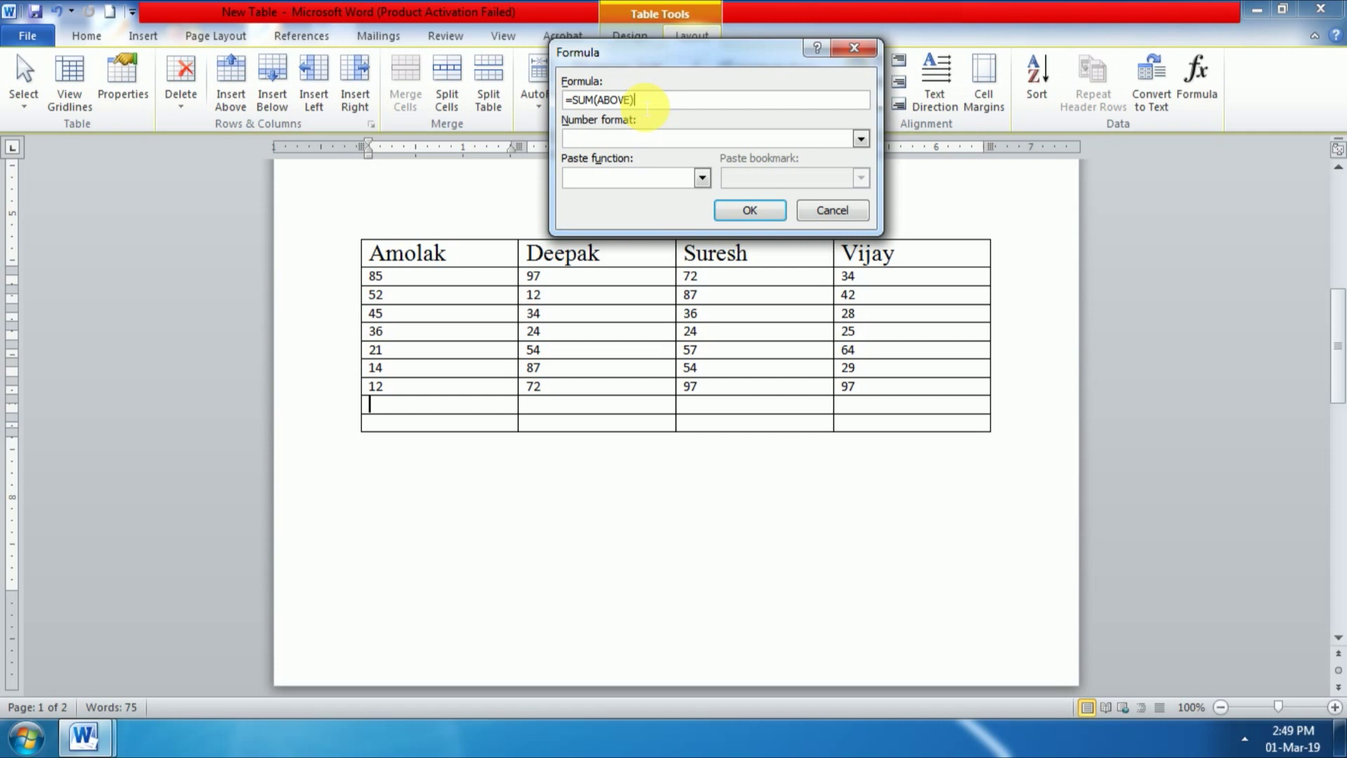
click(750, 209)
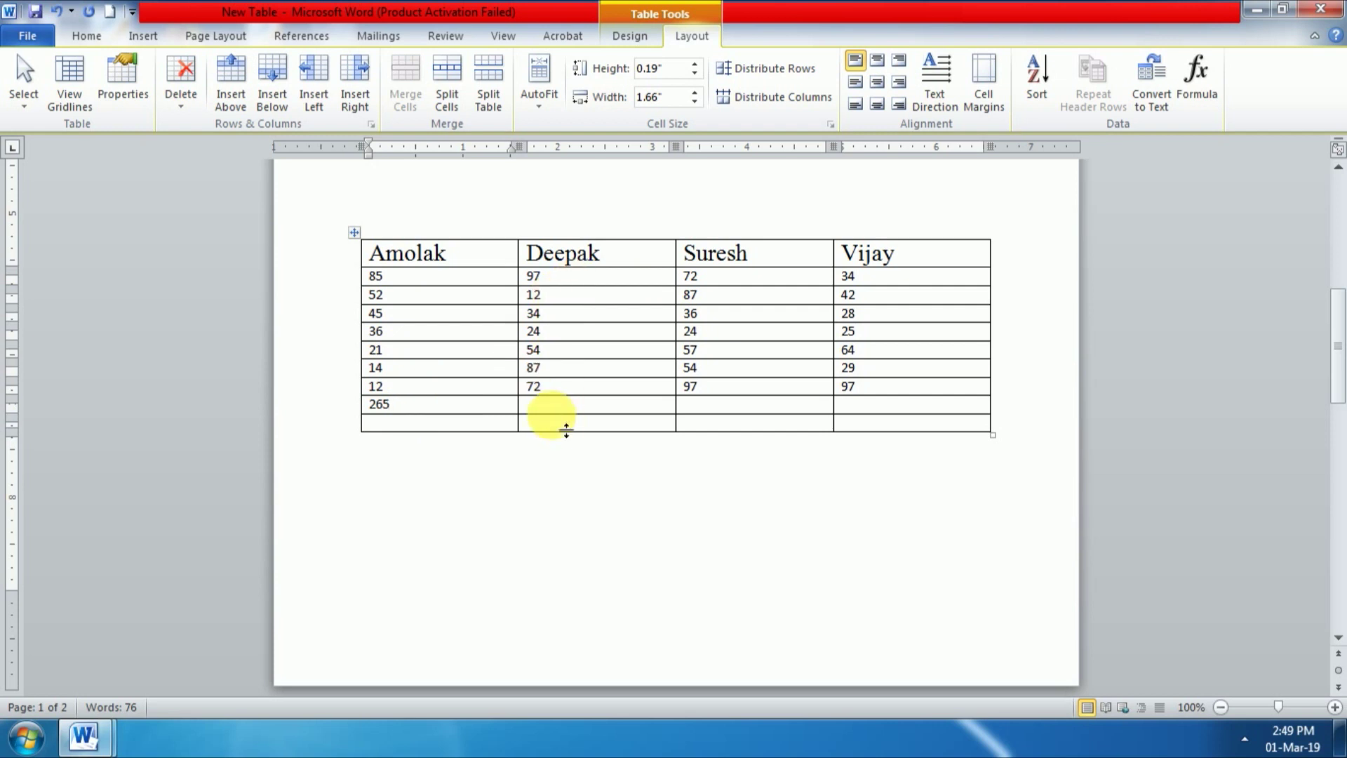
click(570, 405)
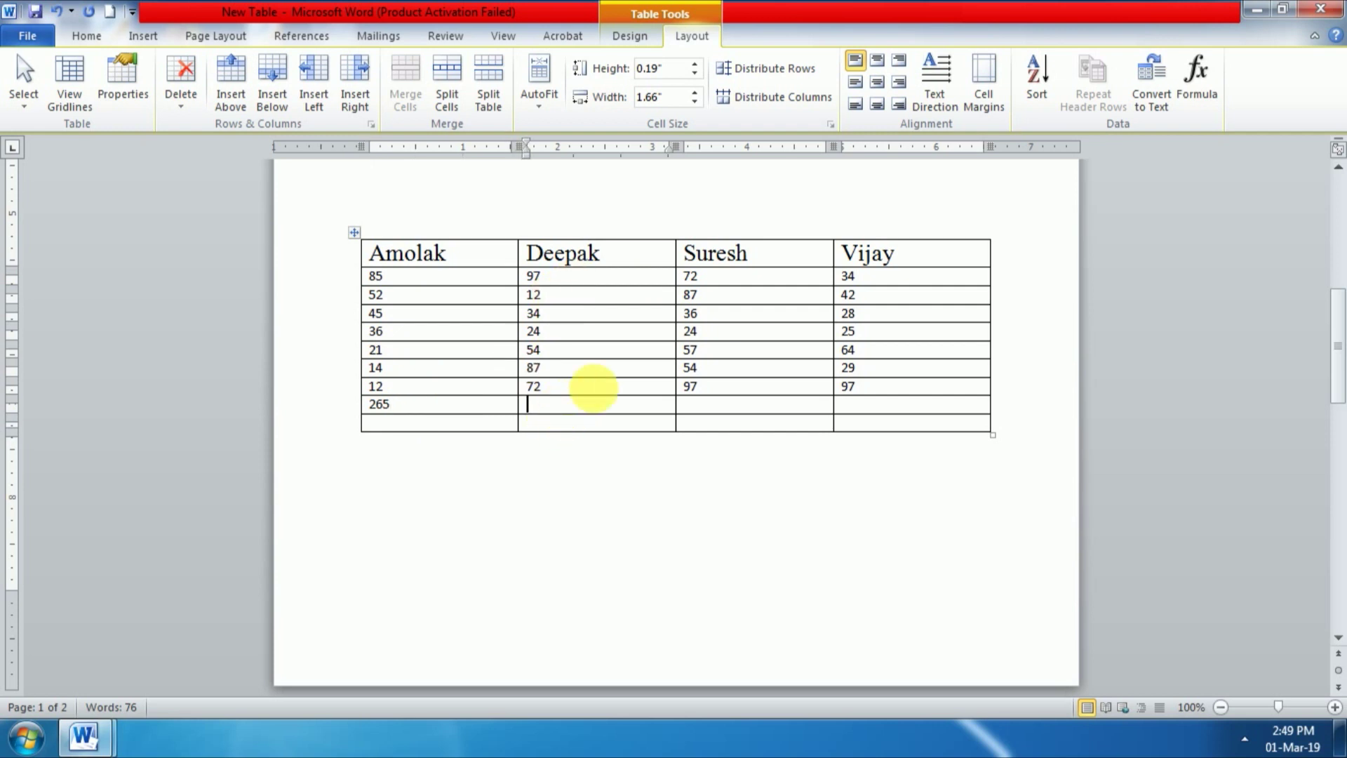
click(1194, 86)
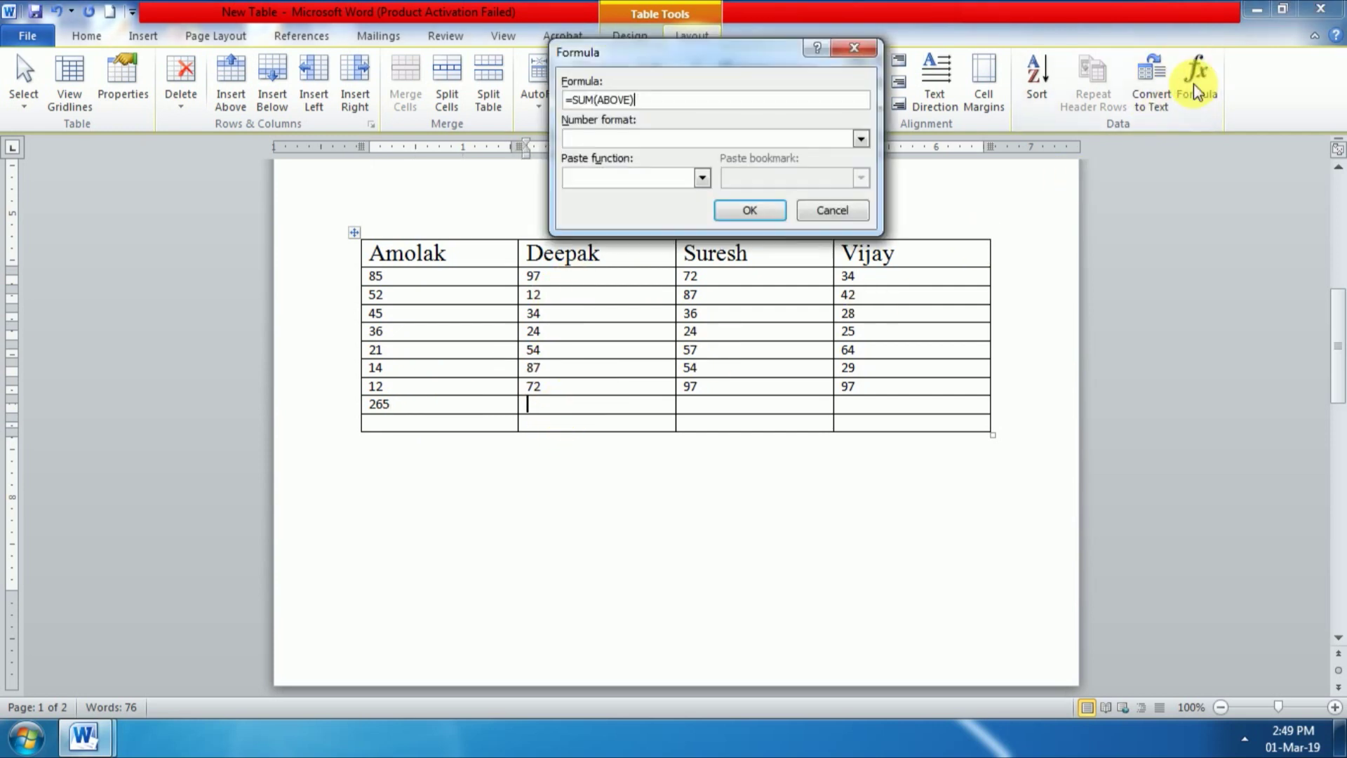
click(748, 212)
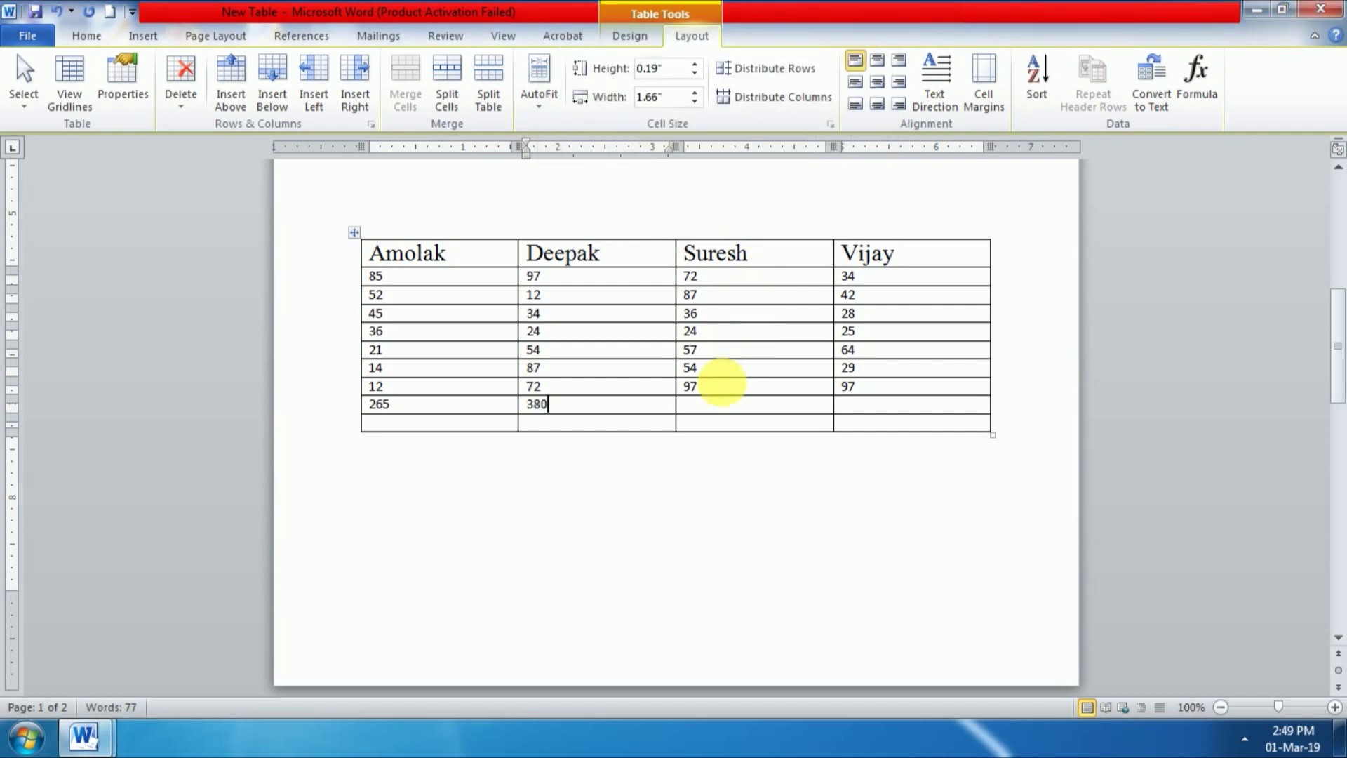
click(726, 408)
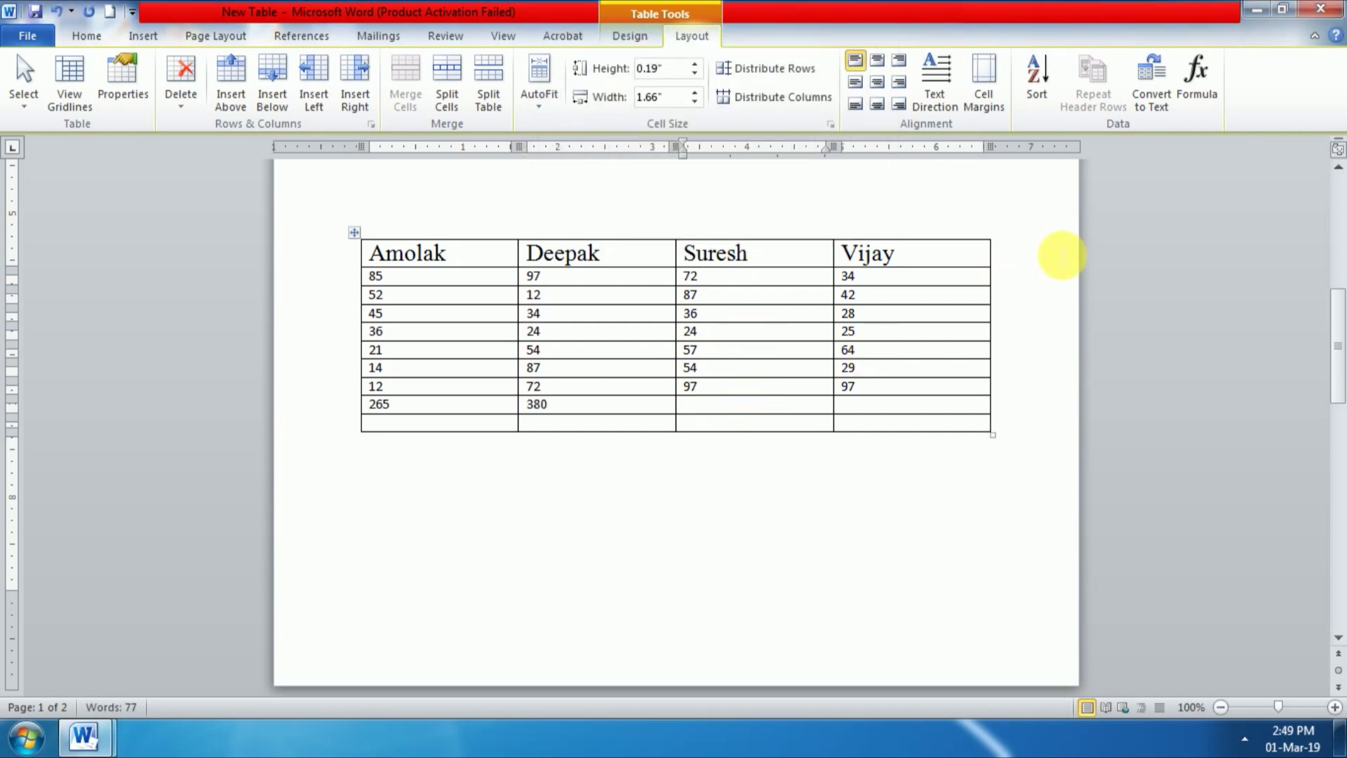
click(1185, 95)
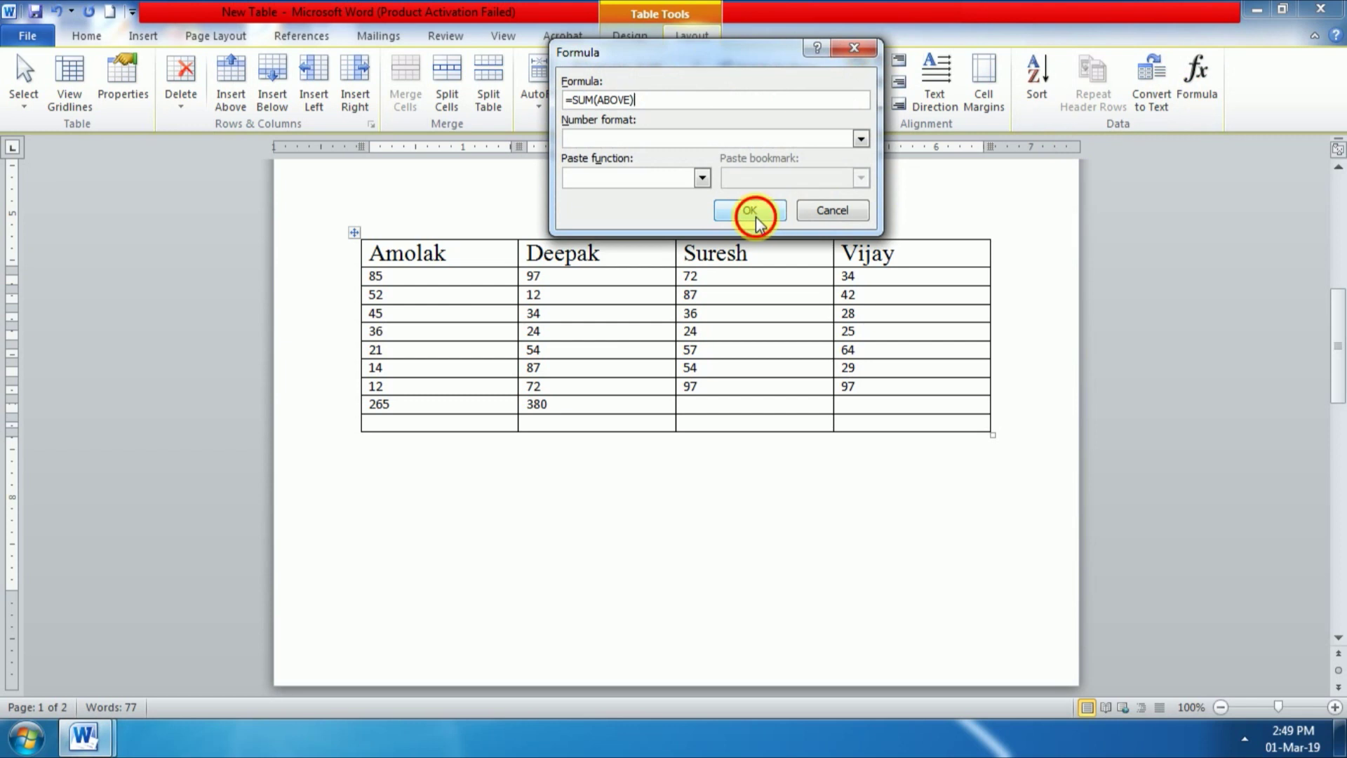
click(756, 212)
click(868, 407)
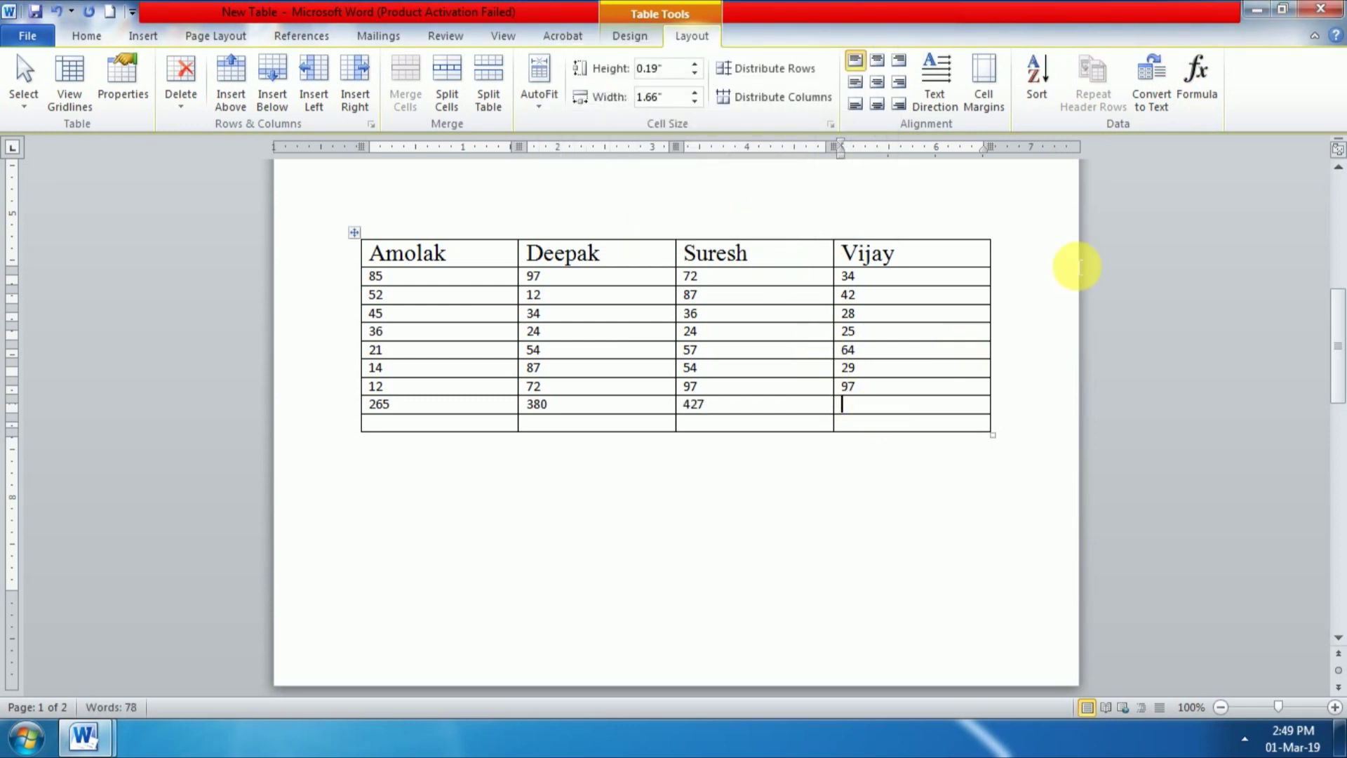
click(1186, 84)
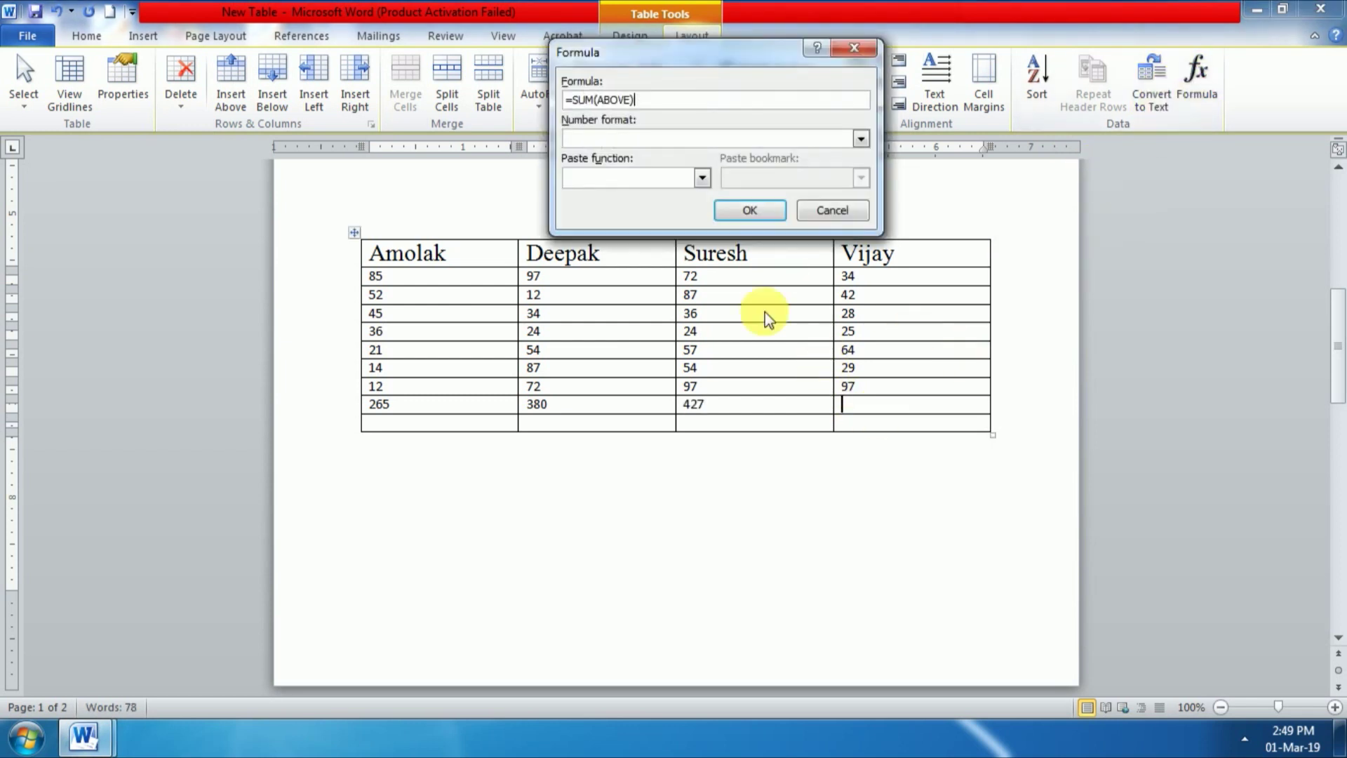
click(738, 212)
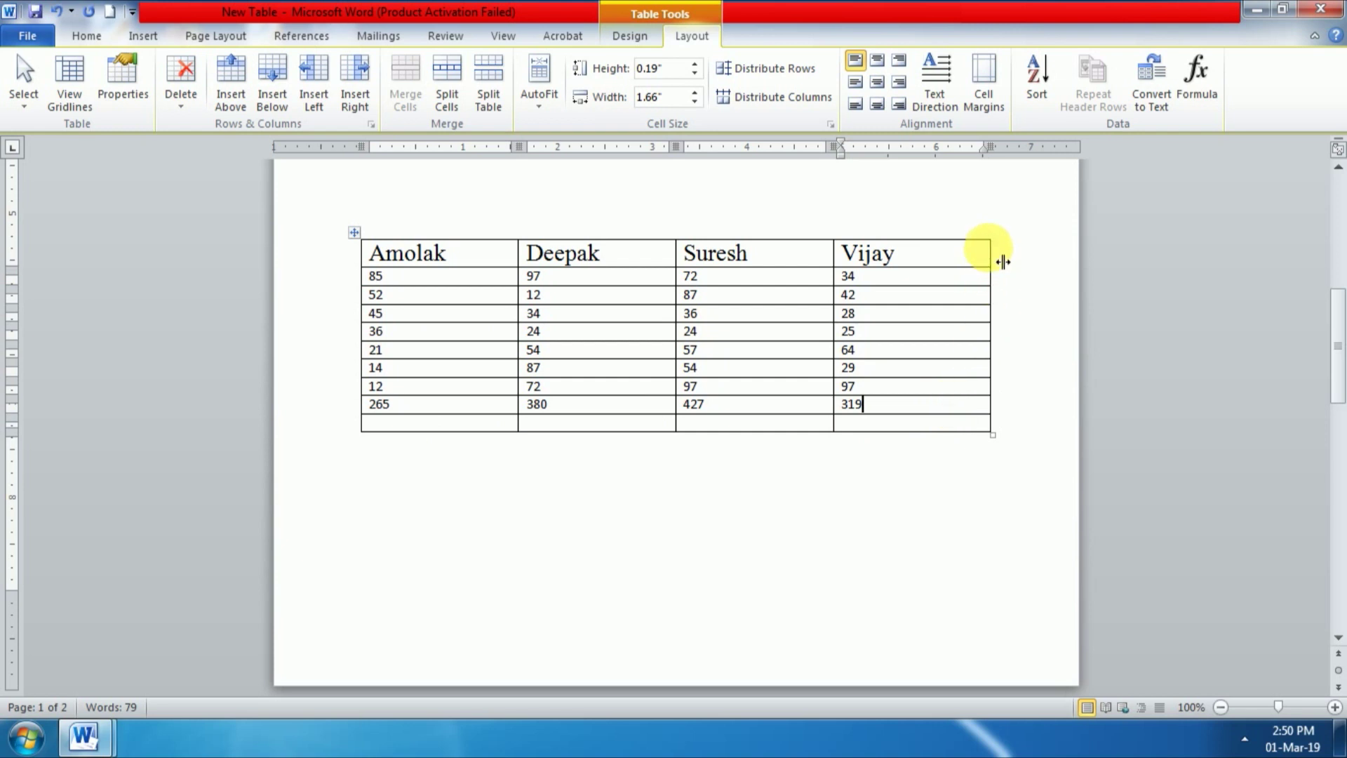
Step: Narrow the table from its right edge and insert a new column right of Vijay
drag(1001, 262, 926, 268)
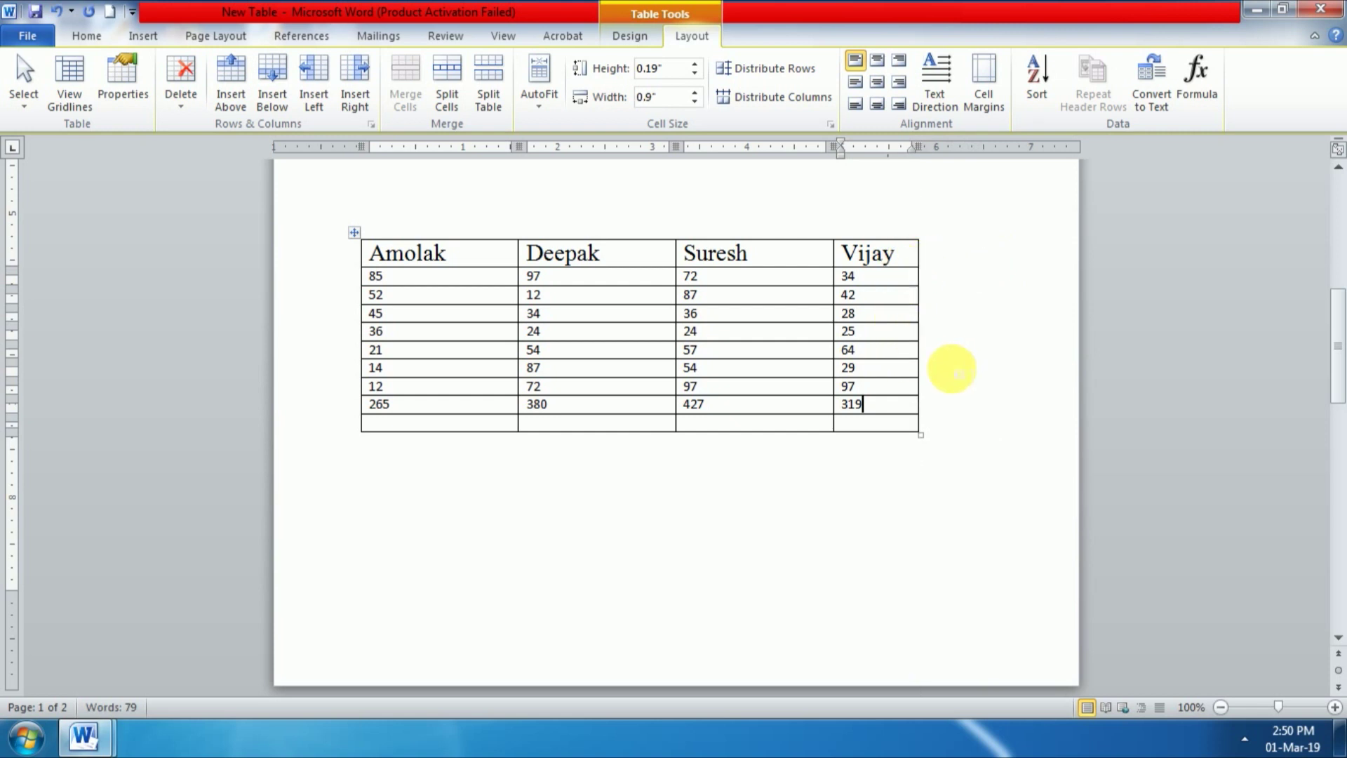
click(907, 261)
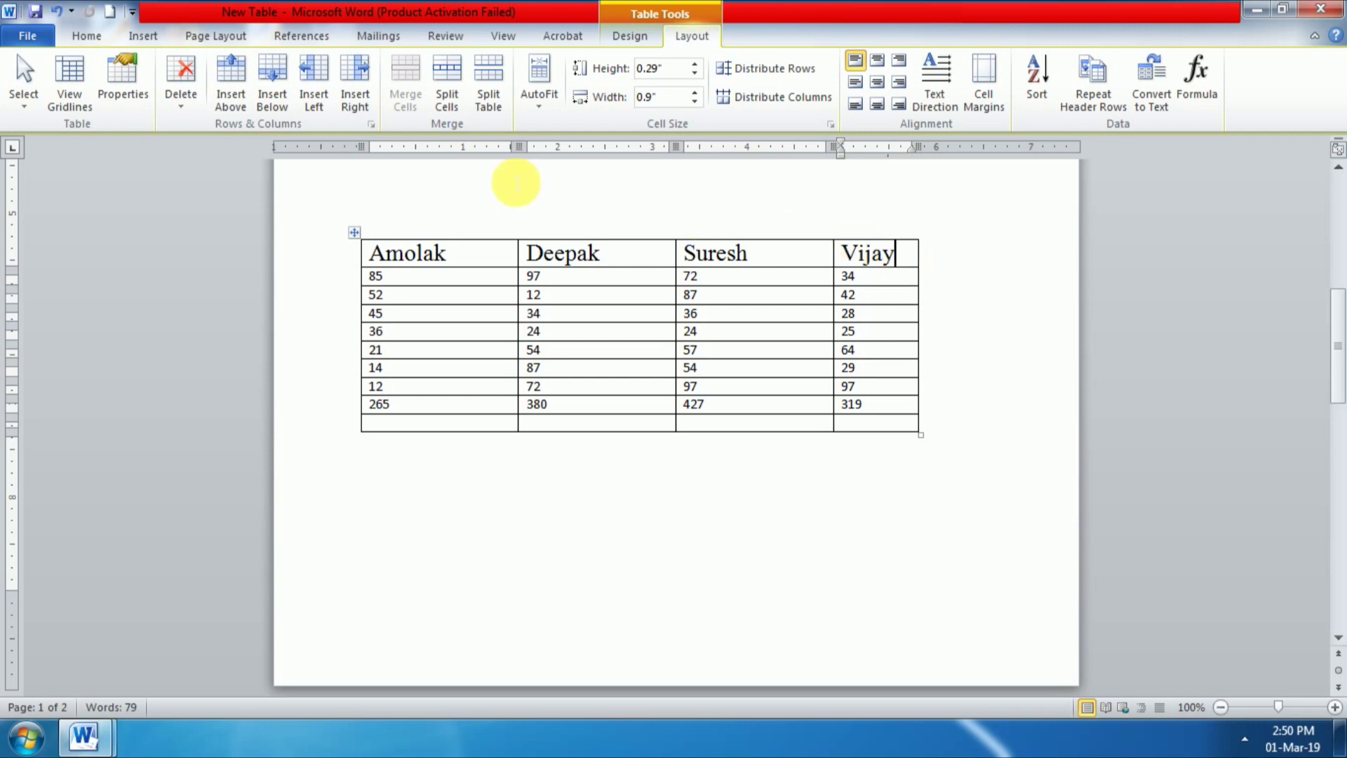
click(355, 93)
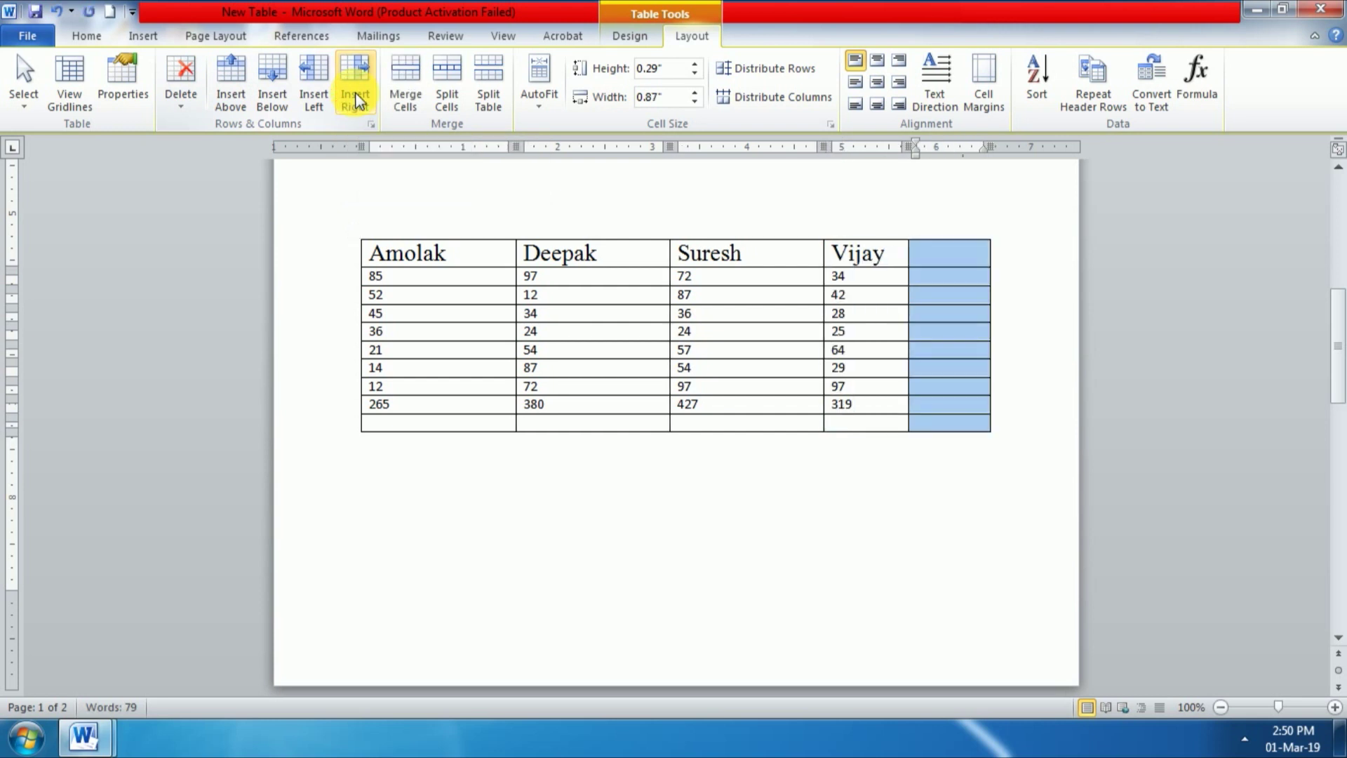
Step: Fill the new totals-row cell with =SUM(LEFT), giving the grand total 1391
click(953, 407)
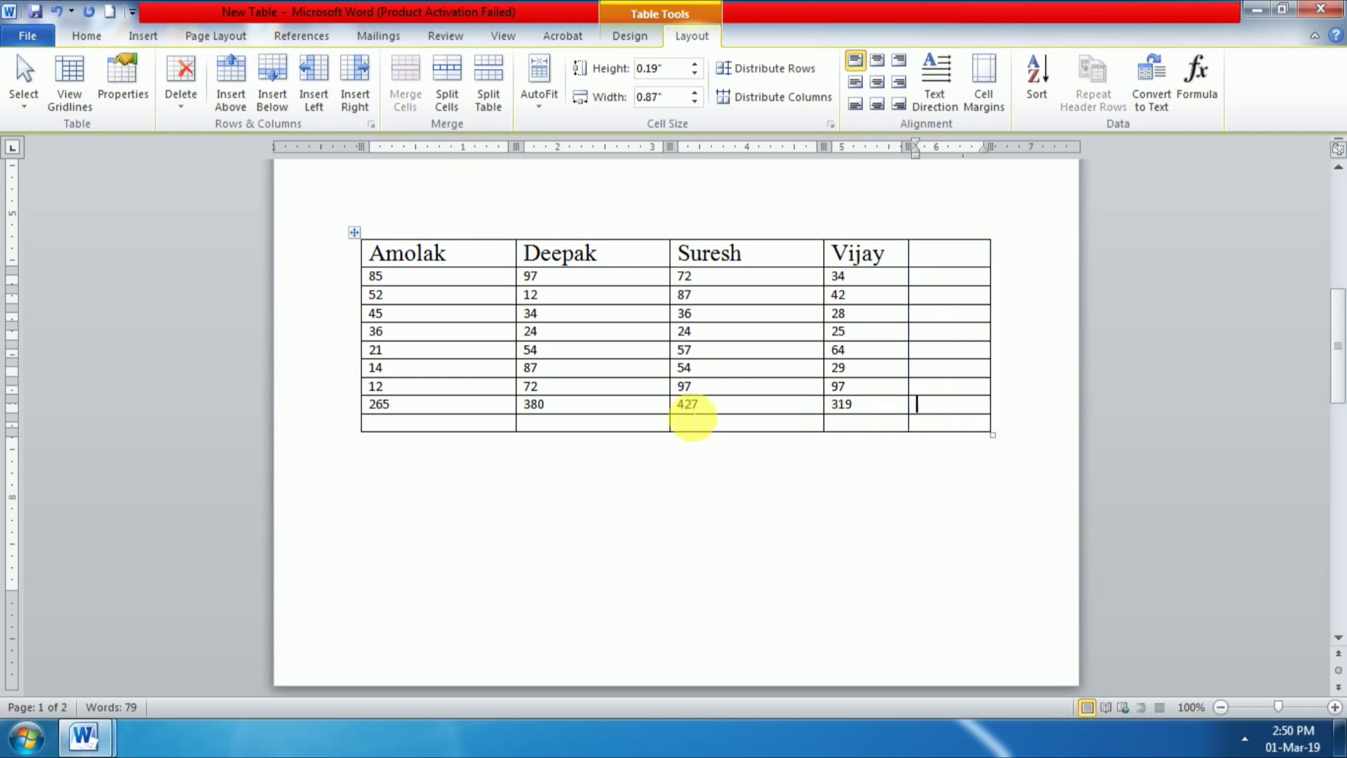
click(1198, 98)
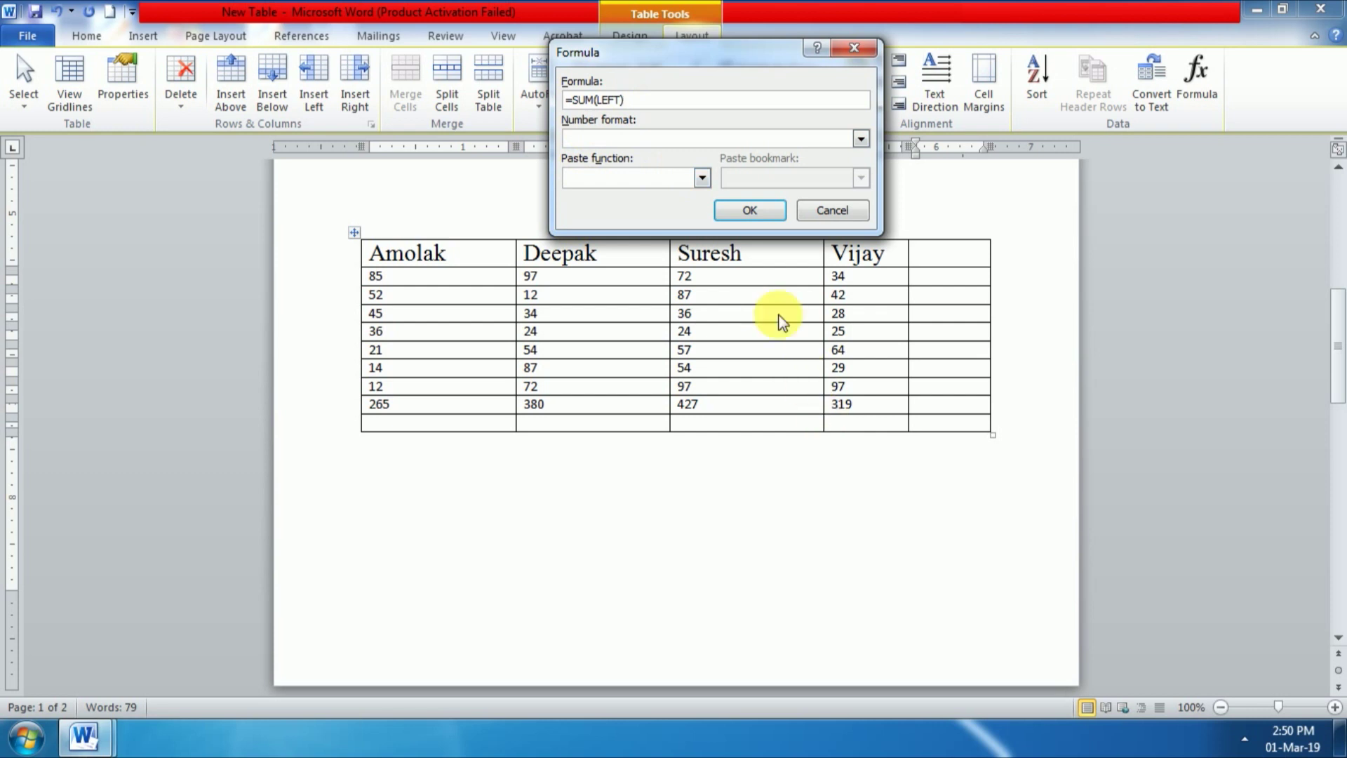
click(736, 214)
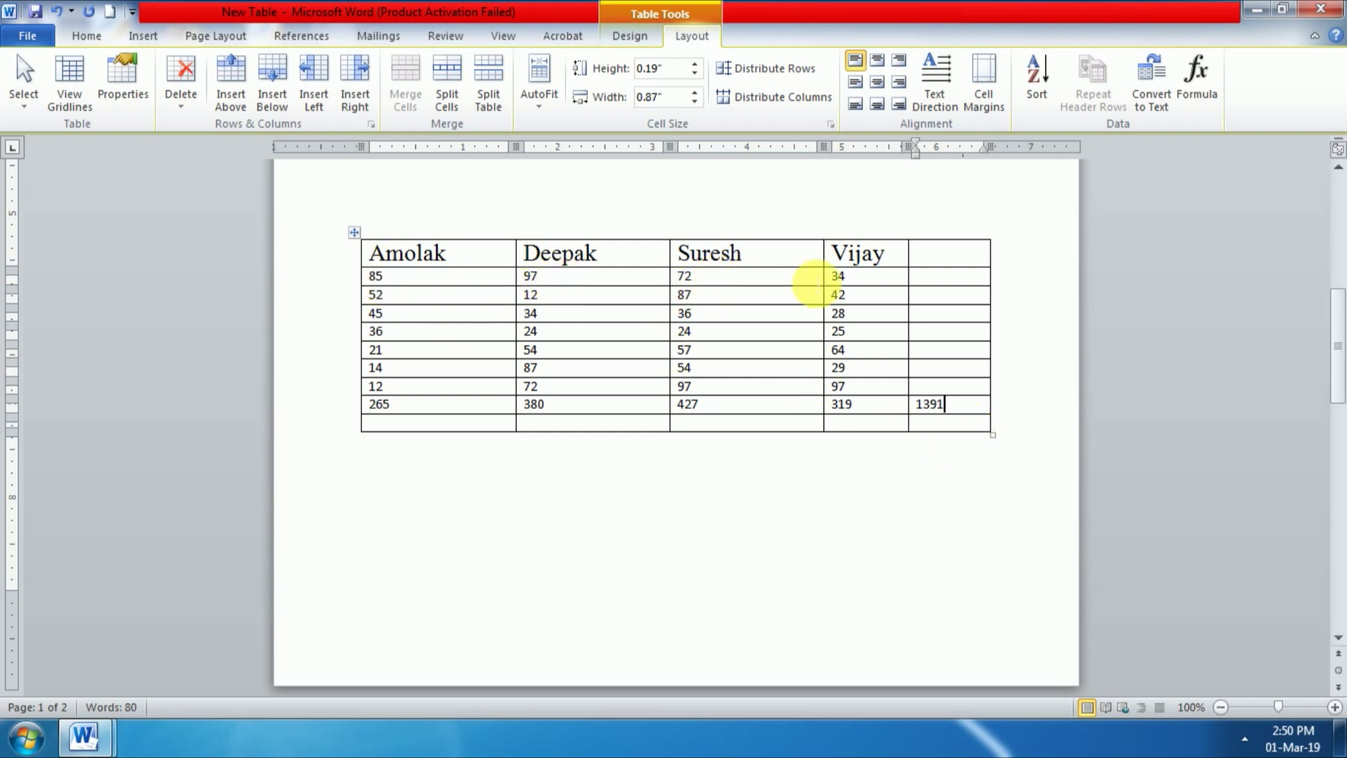
Step: Enter =AVERAGE(LEFT) in the fifth-column cell beside 34 so it shows 72
click(942, 284)
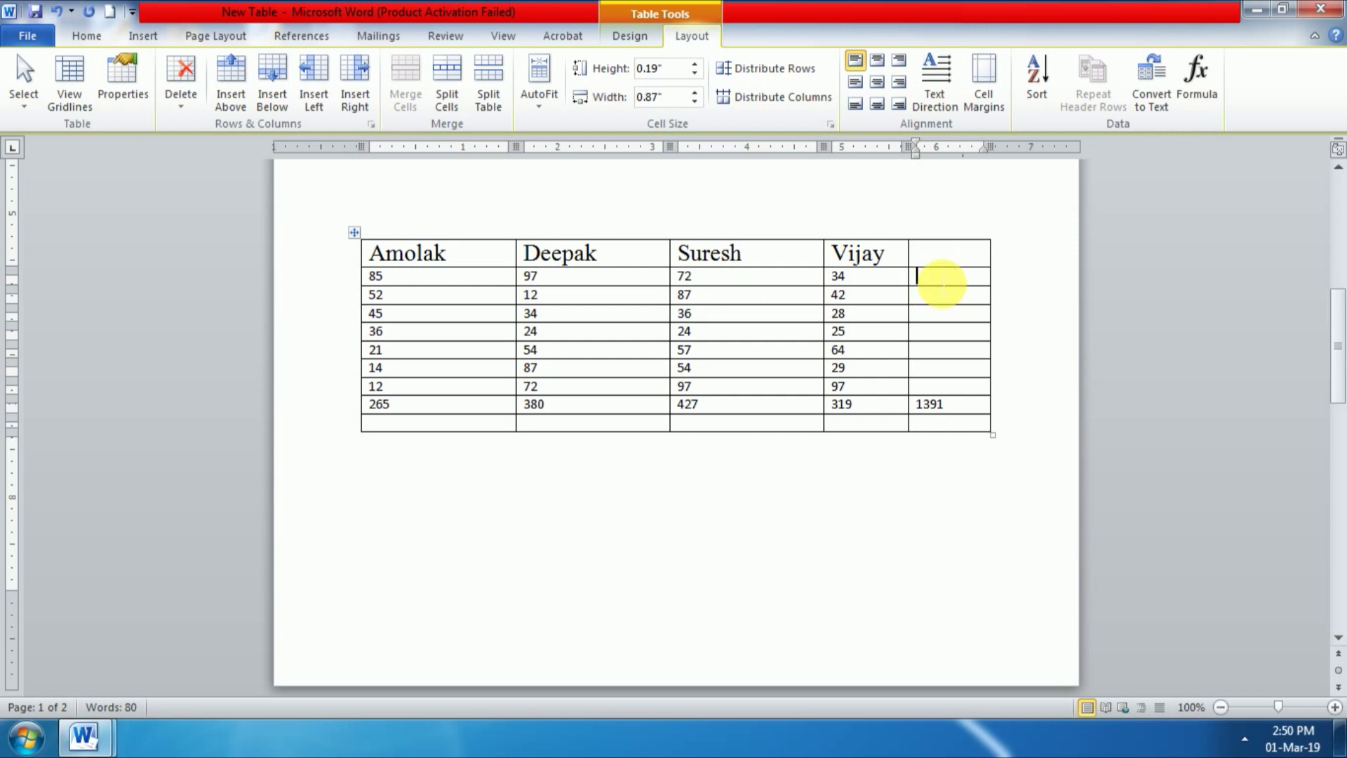
click(1196, 78)
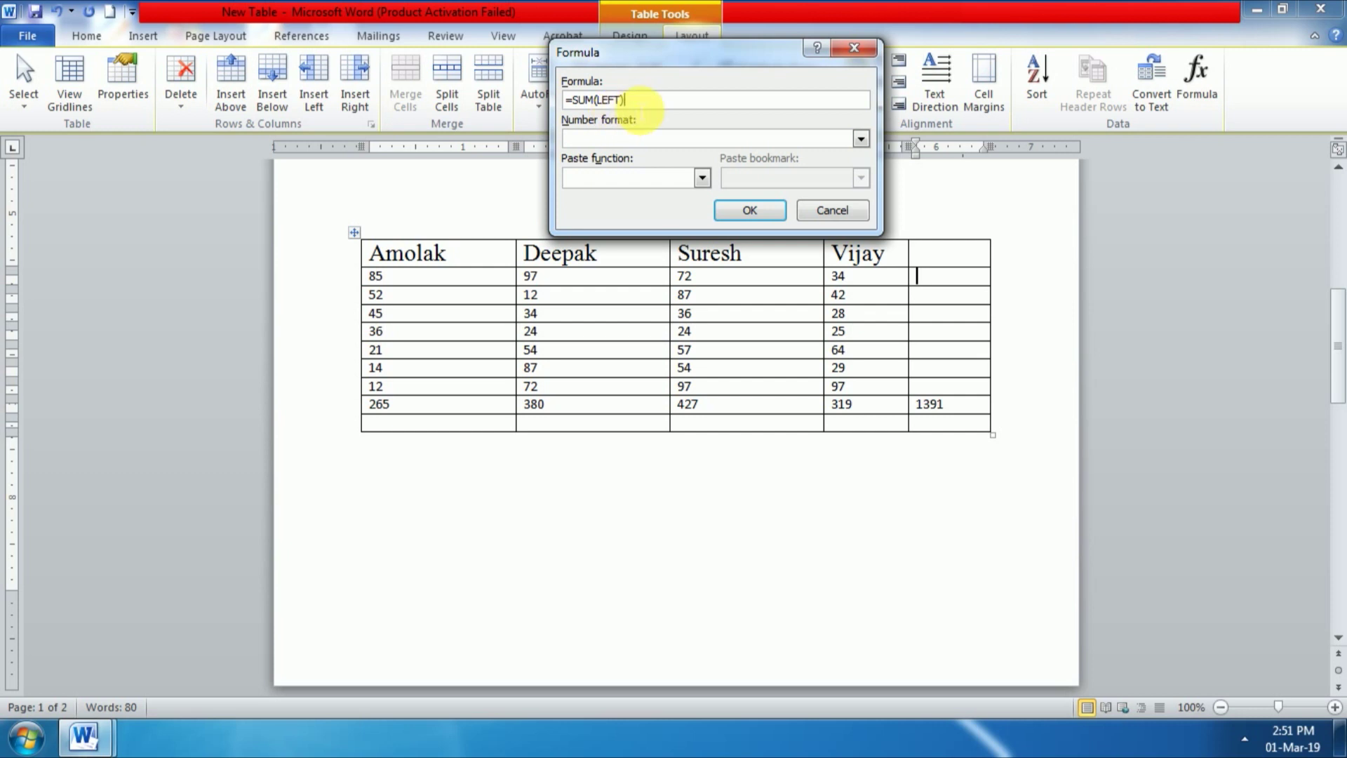
key(BackSpace)
key(BackSpace)
key(BackSpace)
key(BackSpace)
key(BackSpace)
key(BackSpace)
key(BackSpace)
key(BackSpace)
key(BackSpace)
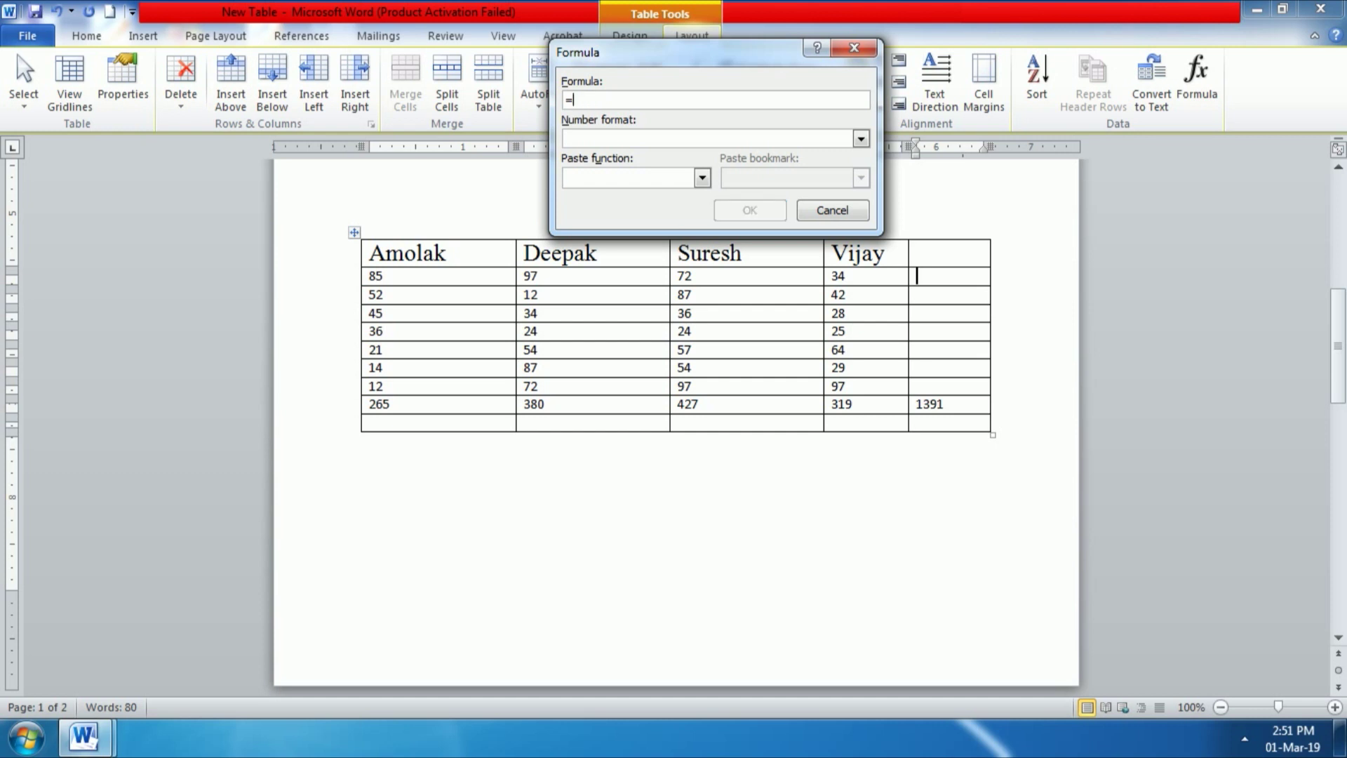
text(ave)
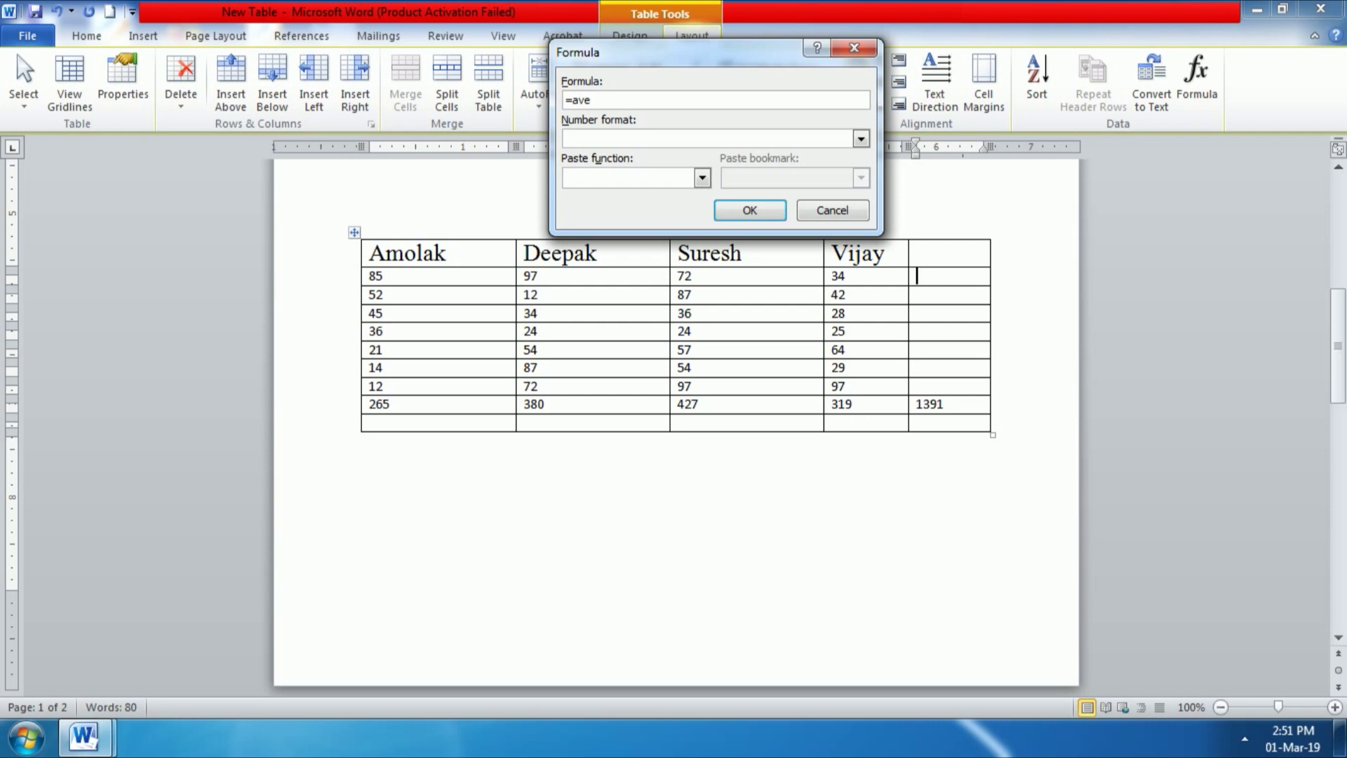
text(rage()
text(left))
click(747, 211)
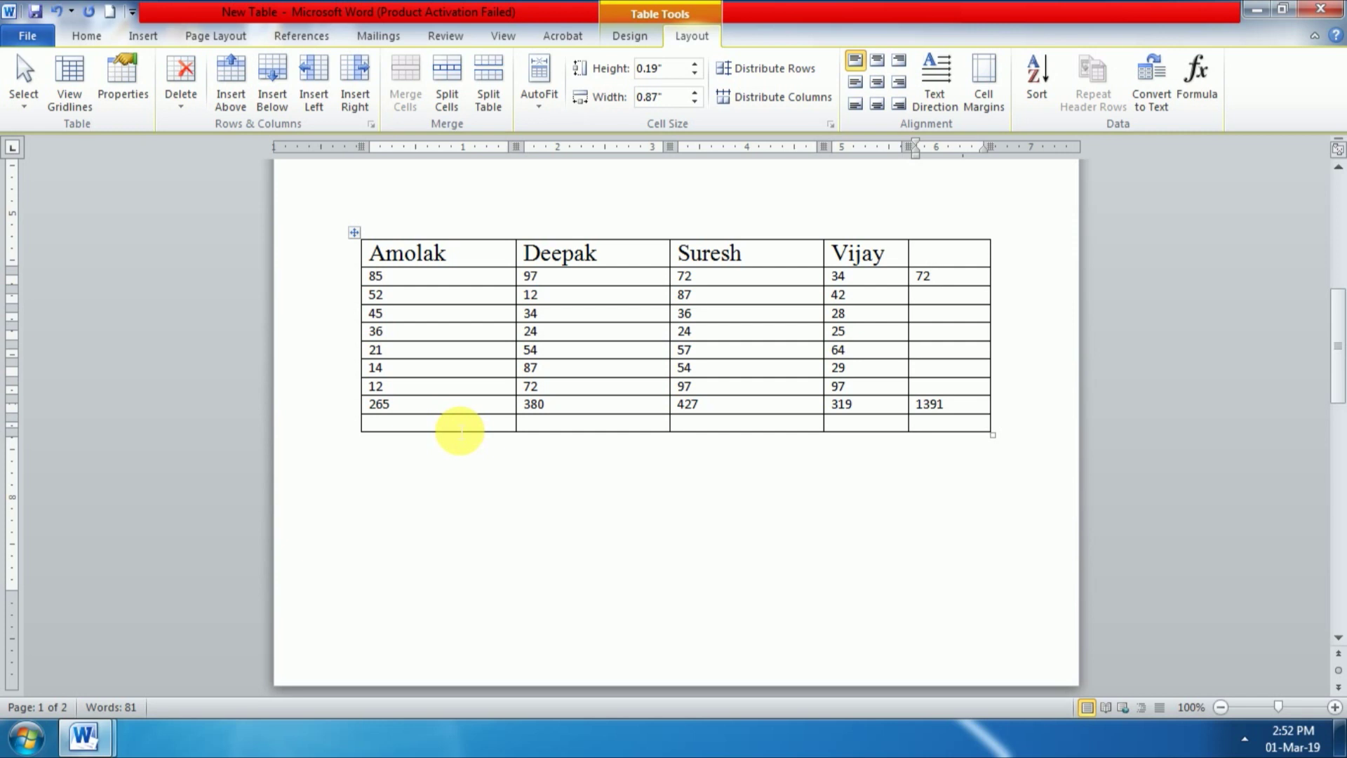
Step: Insert four empty rows below the table's last row, extending it onto page 2
click(460, 429)
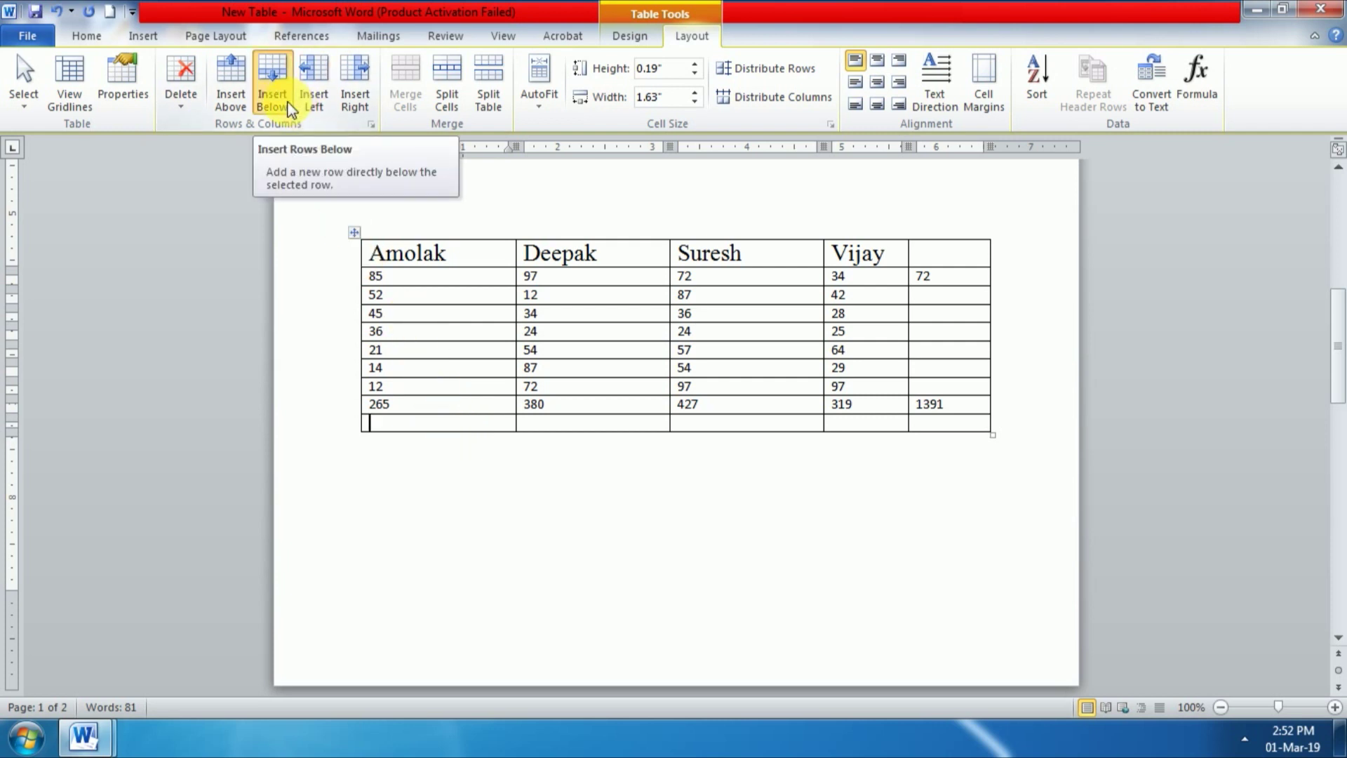
click(274, 85)
click(274, 84)
click(274, 84)
click(274, 84)
click(274, 84)
click(274, 84)
click(273, 84)
click(273, 84)
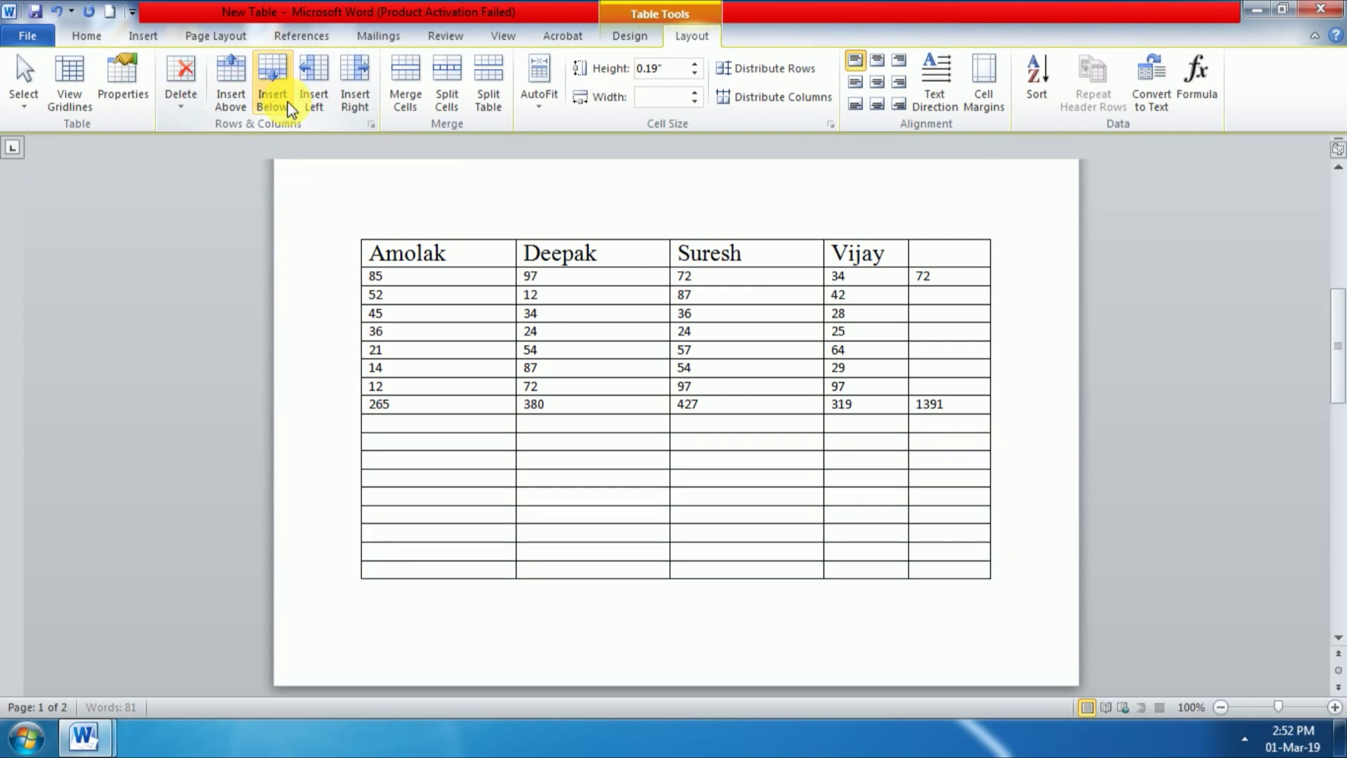
scroll(466, 442, down, 7)
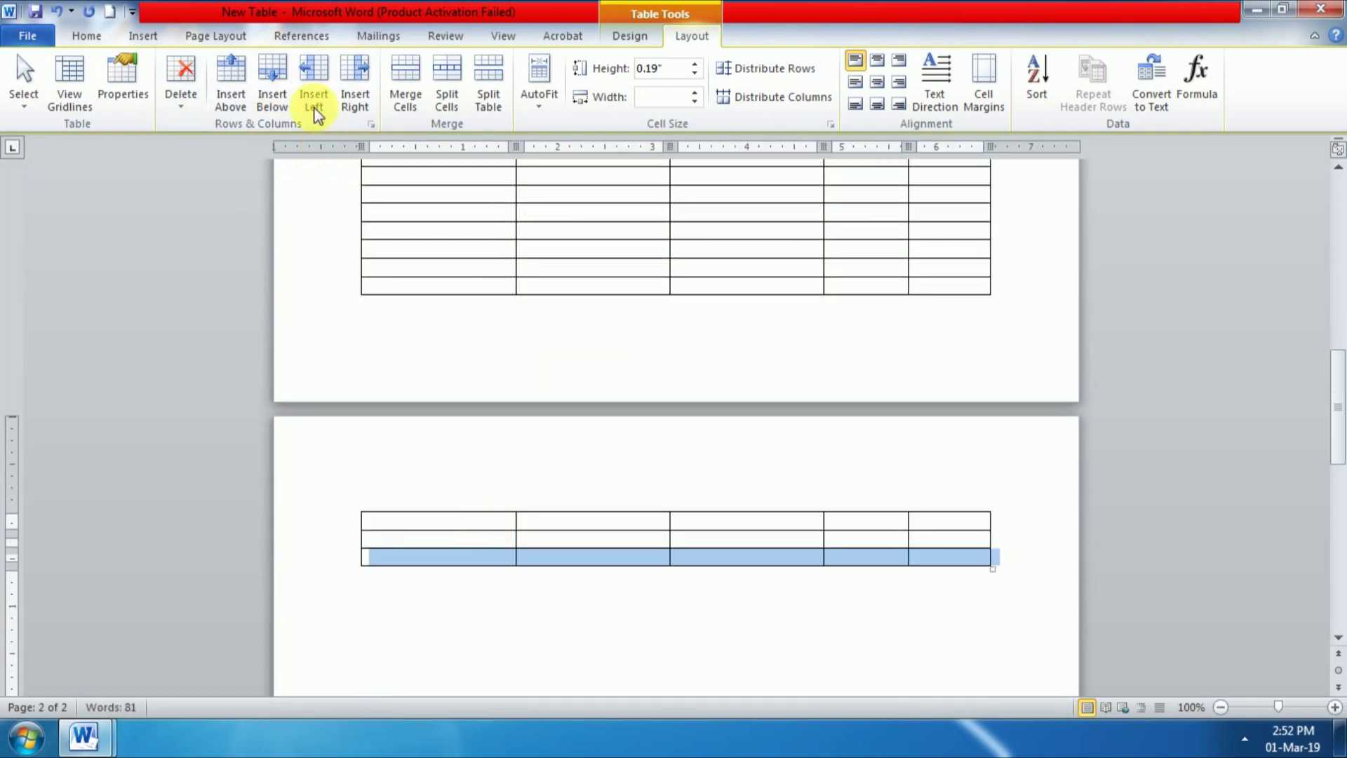
click(274, 84)
click(274, 85)
click(274, 84)
click(274, 84)
click(274, 84)
click(273, 84)
click(274, 84)
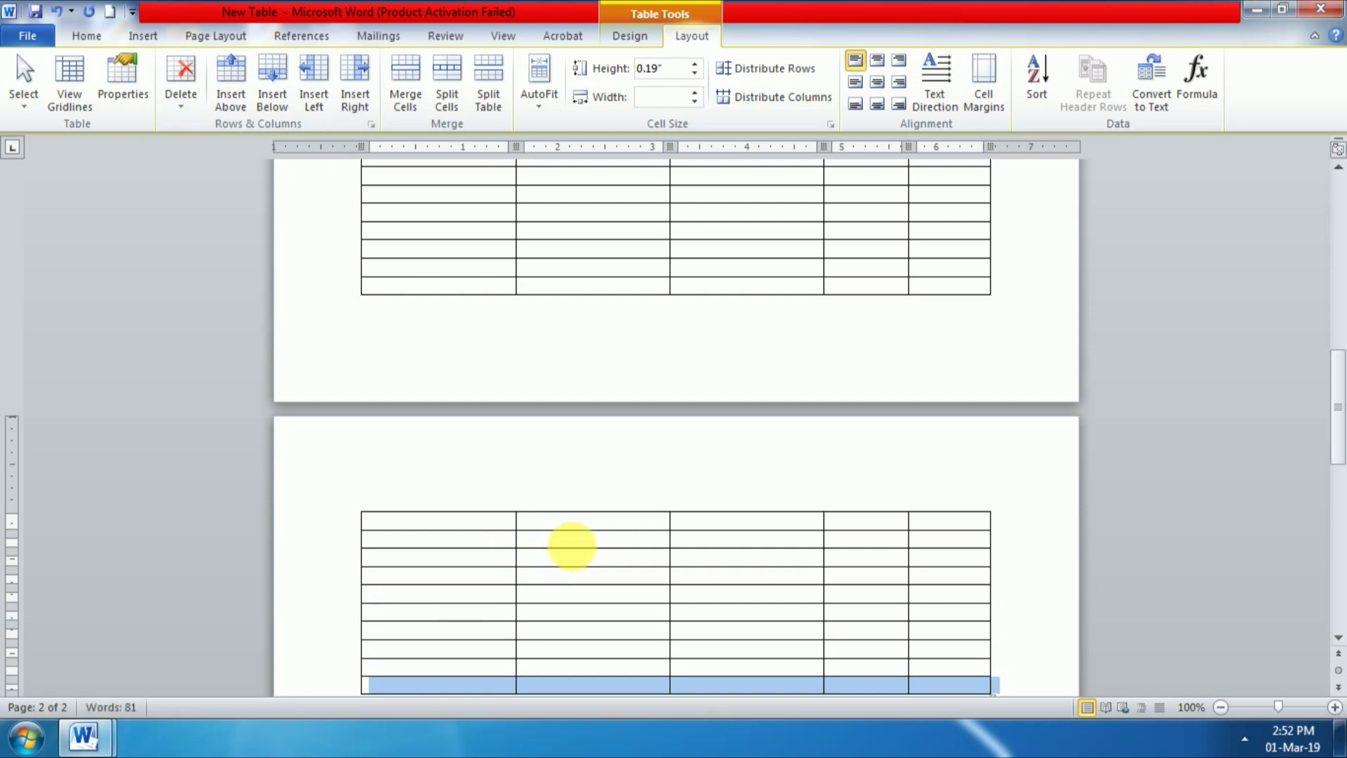
click(473, 526)
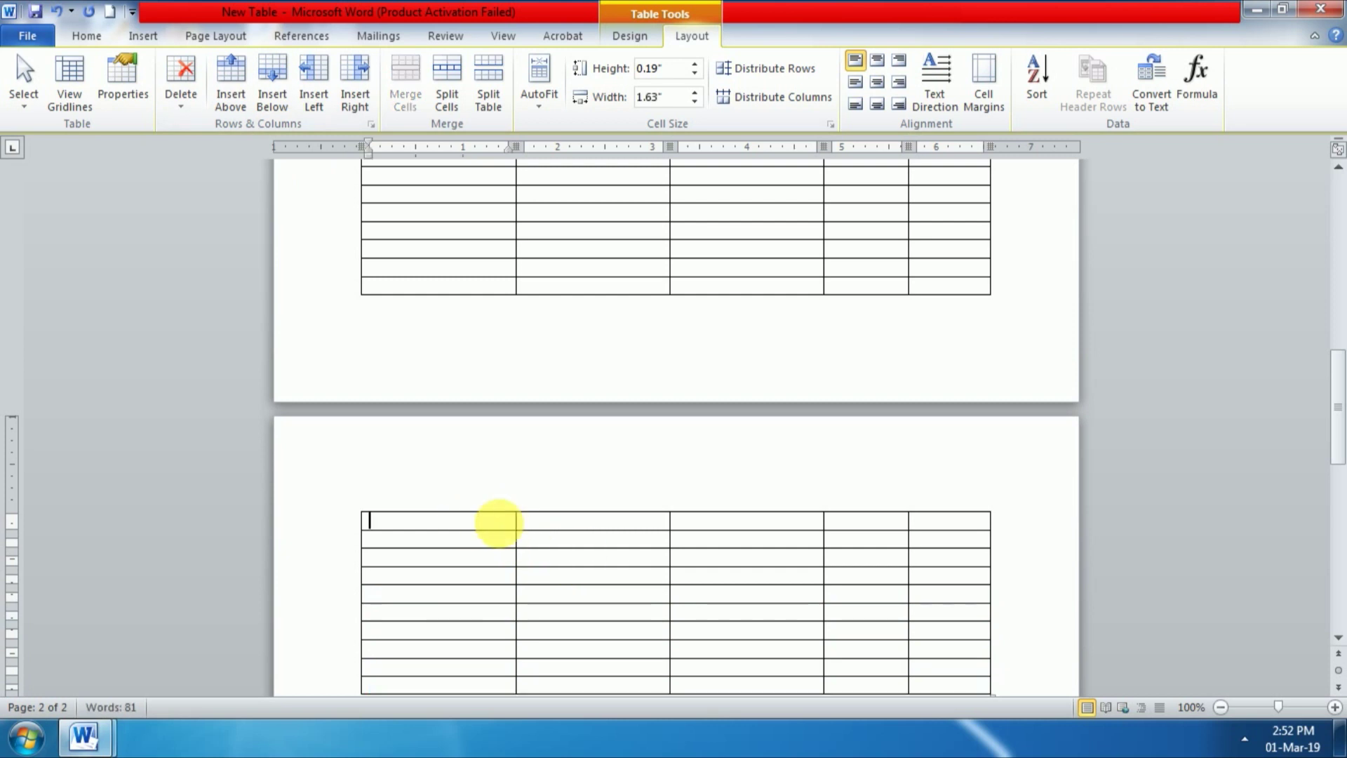
Step: Make the Amolak–Vijay header row repeat at the top of page 2
scroll(589, 523, up, 5)
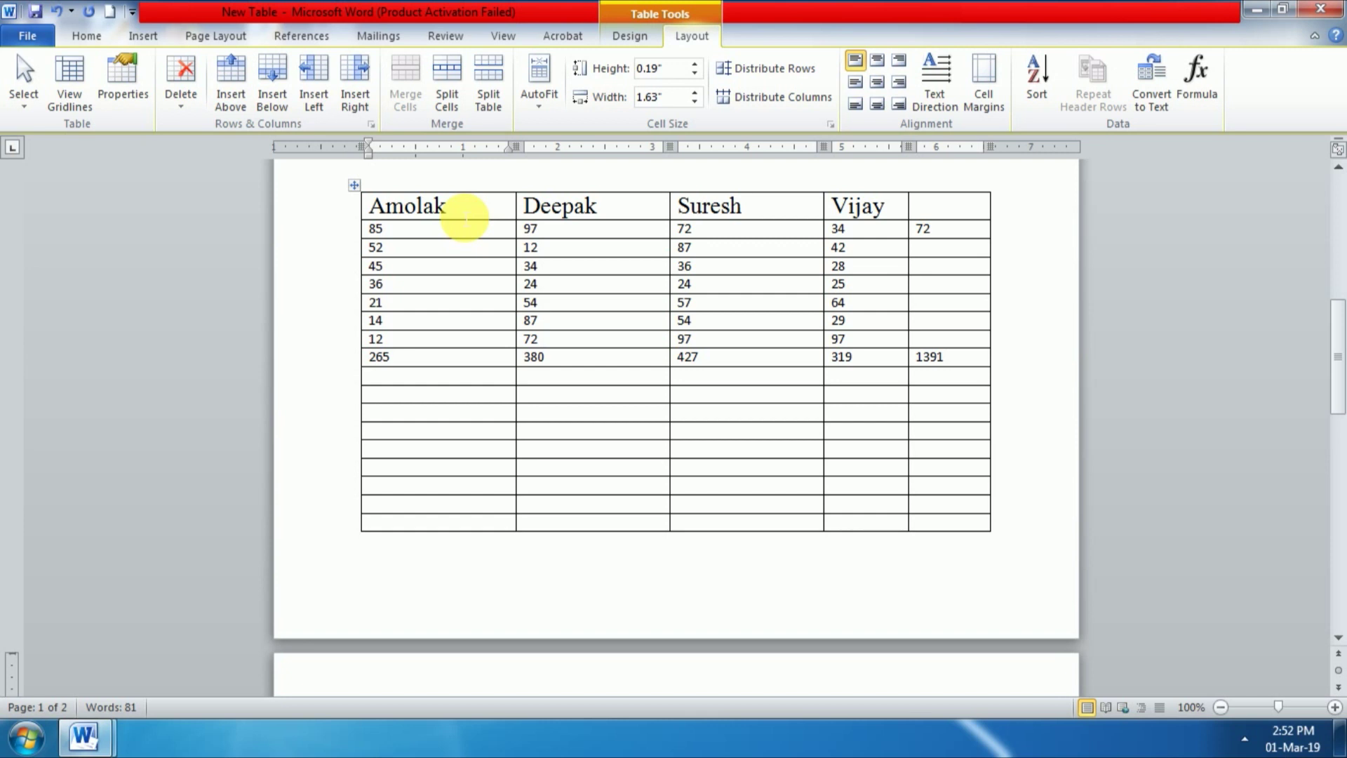
click(466, 215)
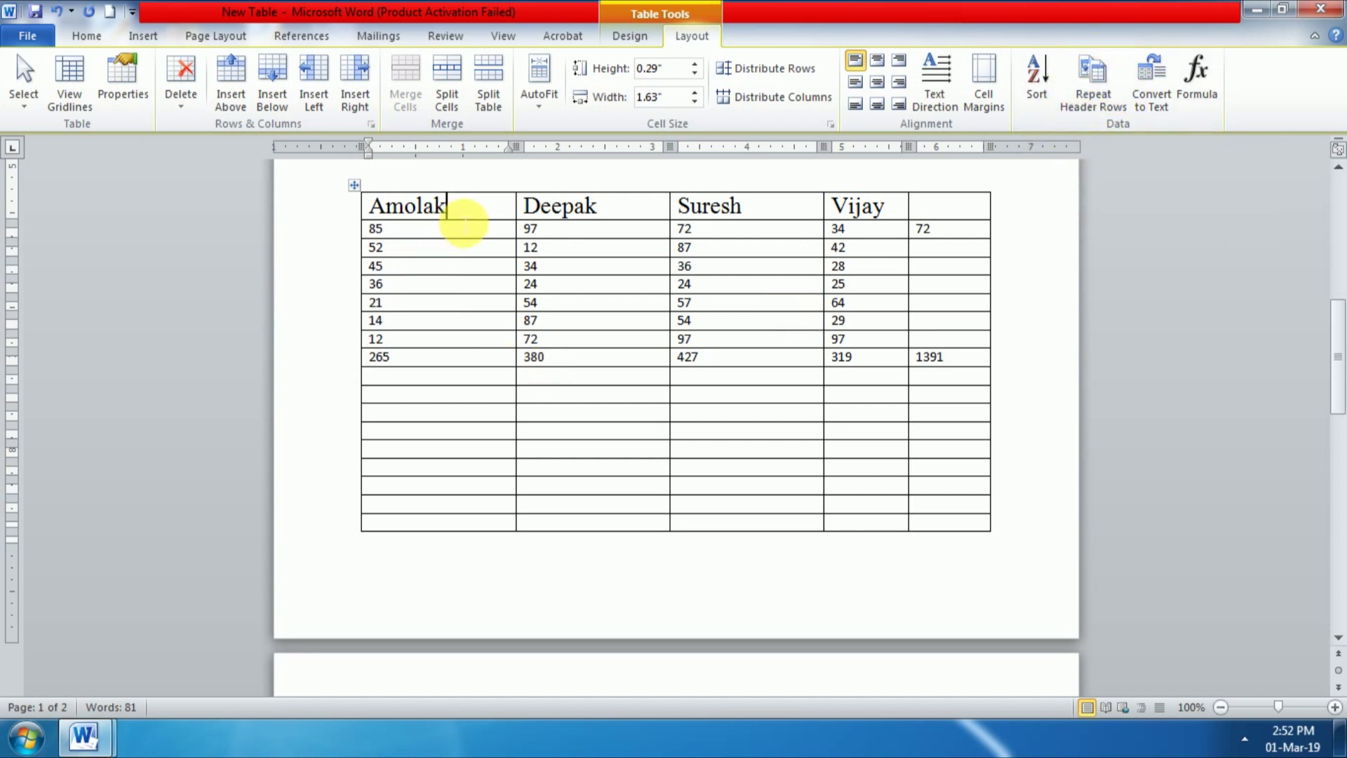
click(1094, 105)
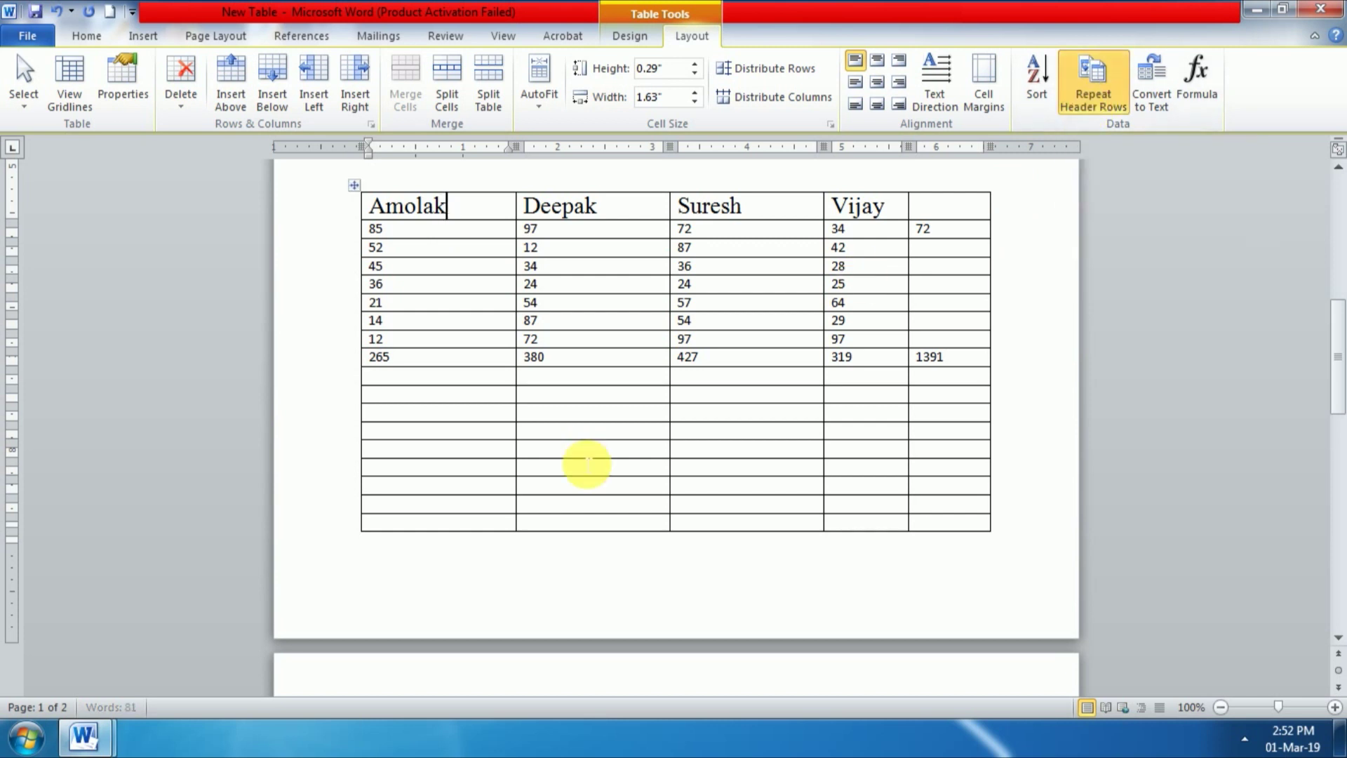
scroll(586, 465, down, 3)
scroll(586, 463, down, 3)
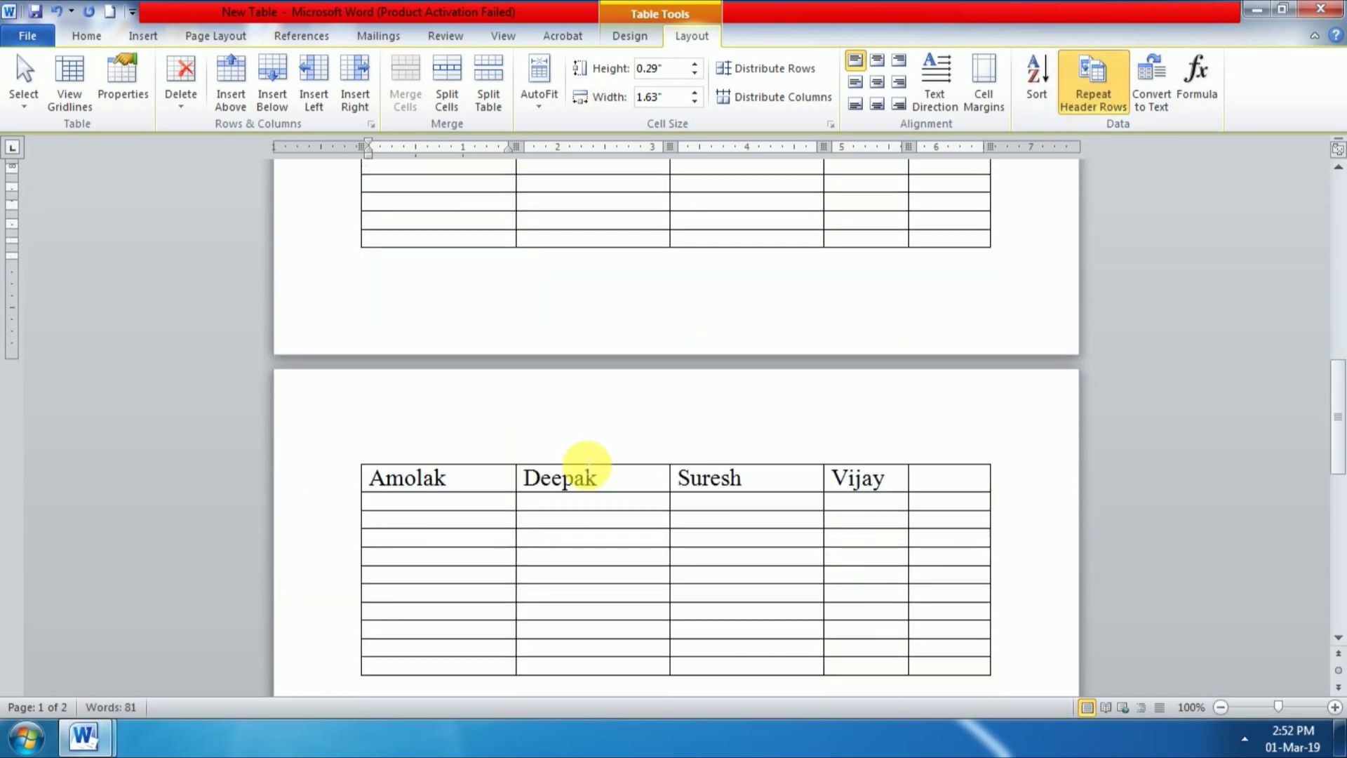
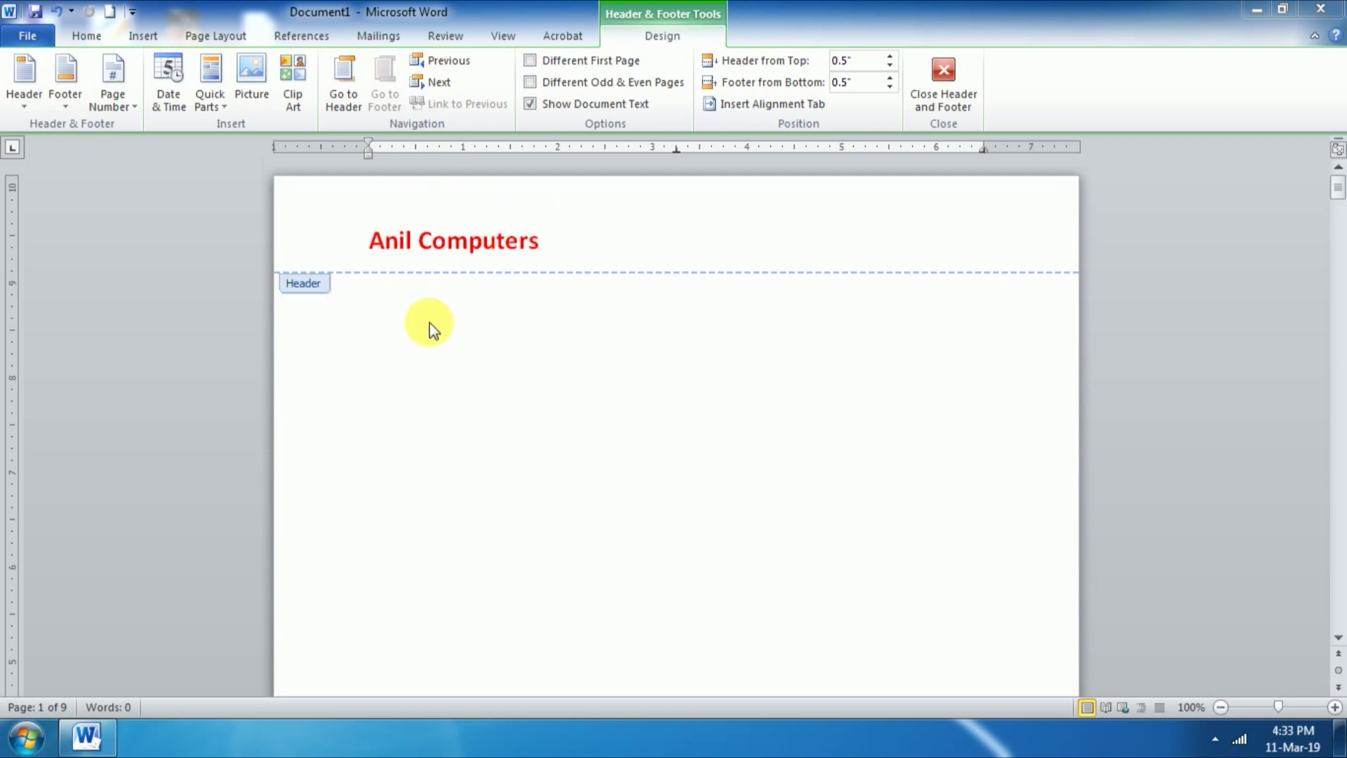
Step: Switch to the blank Document4 window
scroll(465, 376, down, 10)
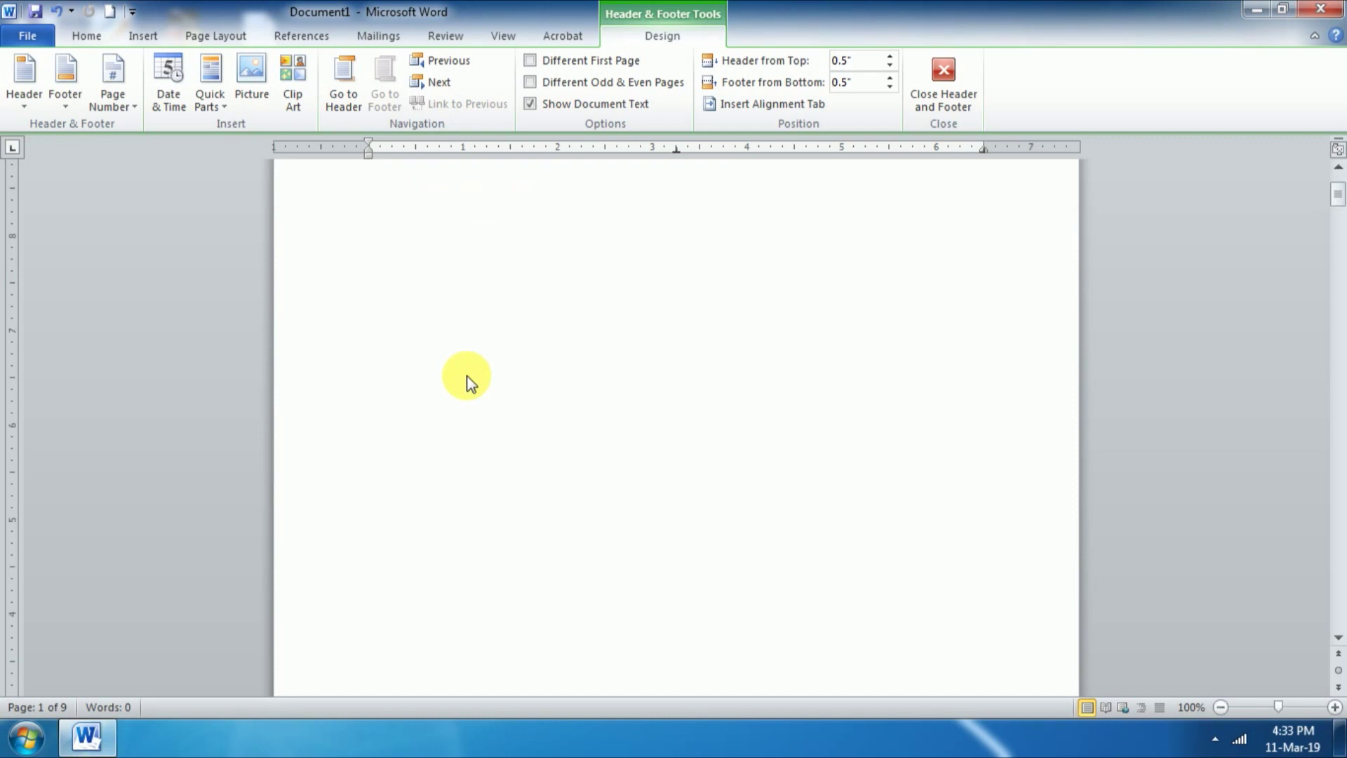
scroll(469, 376, down, 3)
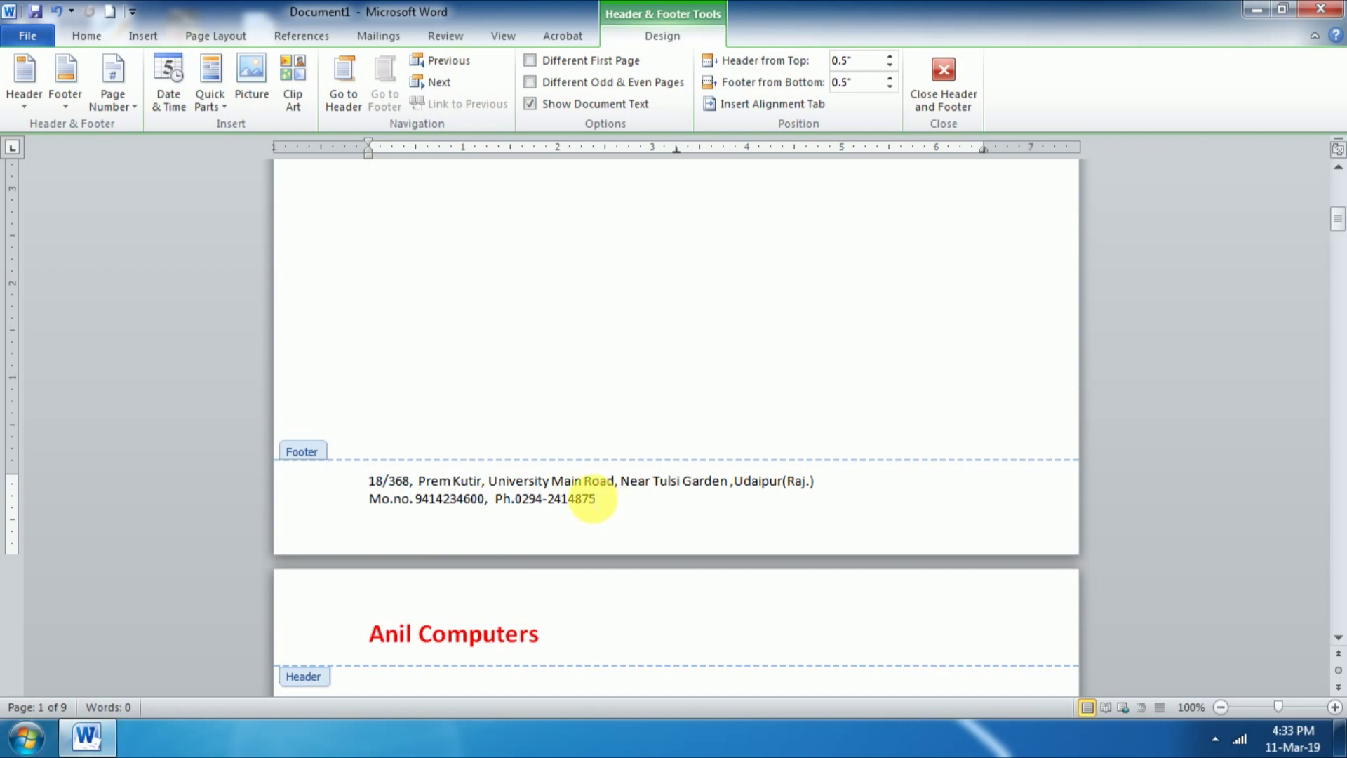
scroll(593, 500, down, 3)
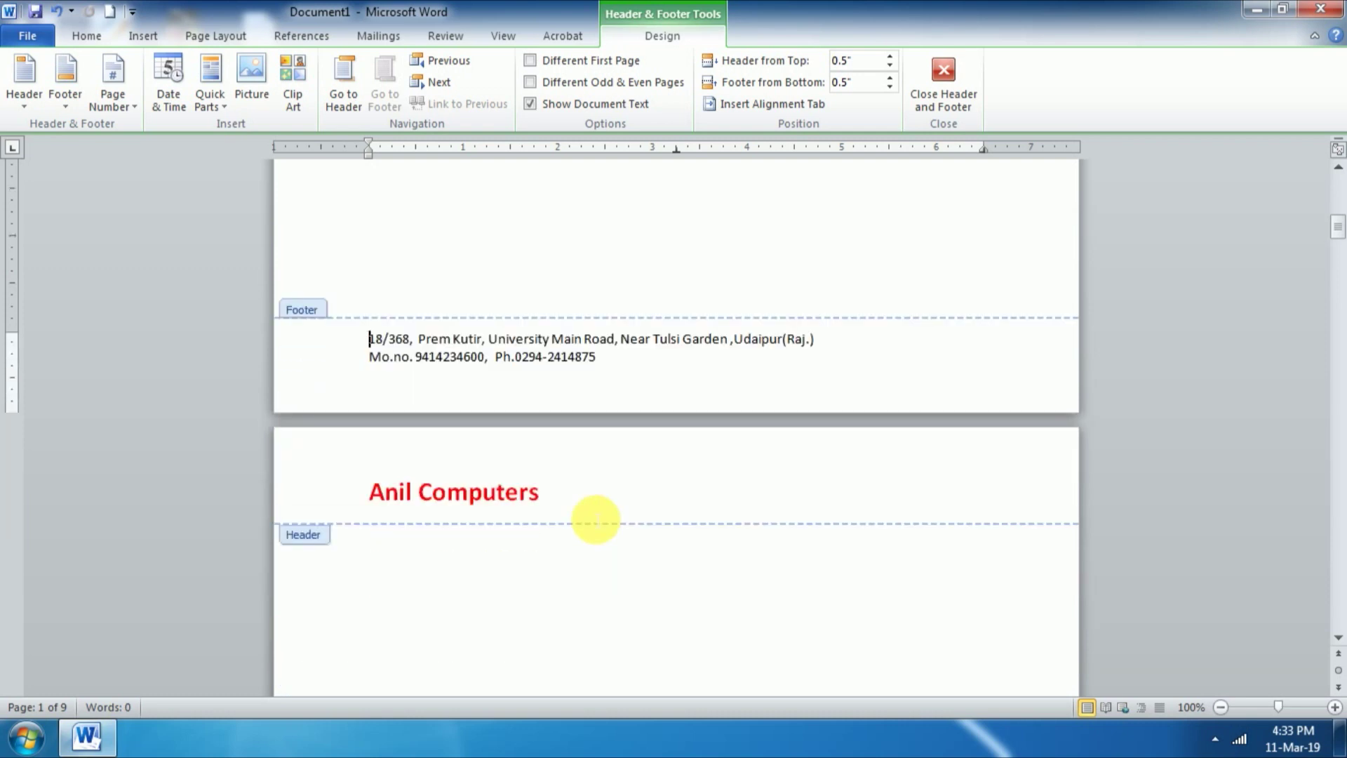
scroll(589, 509, down, 1)
scroll(588, 516, down, 5)
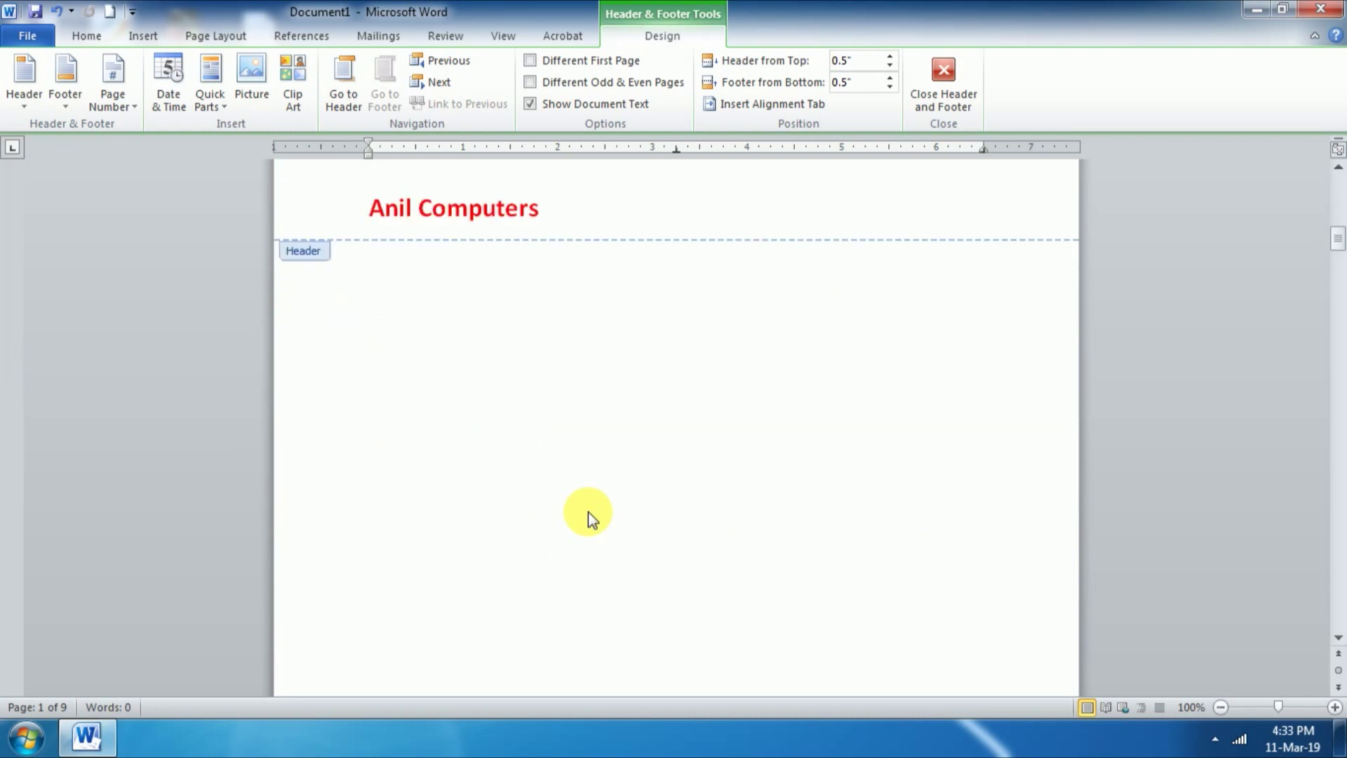
scroll(587, 519, down, 2)
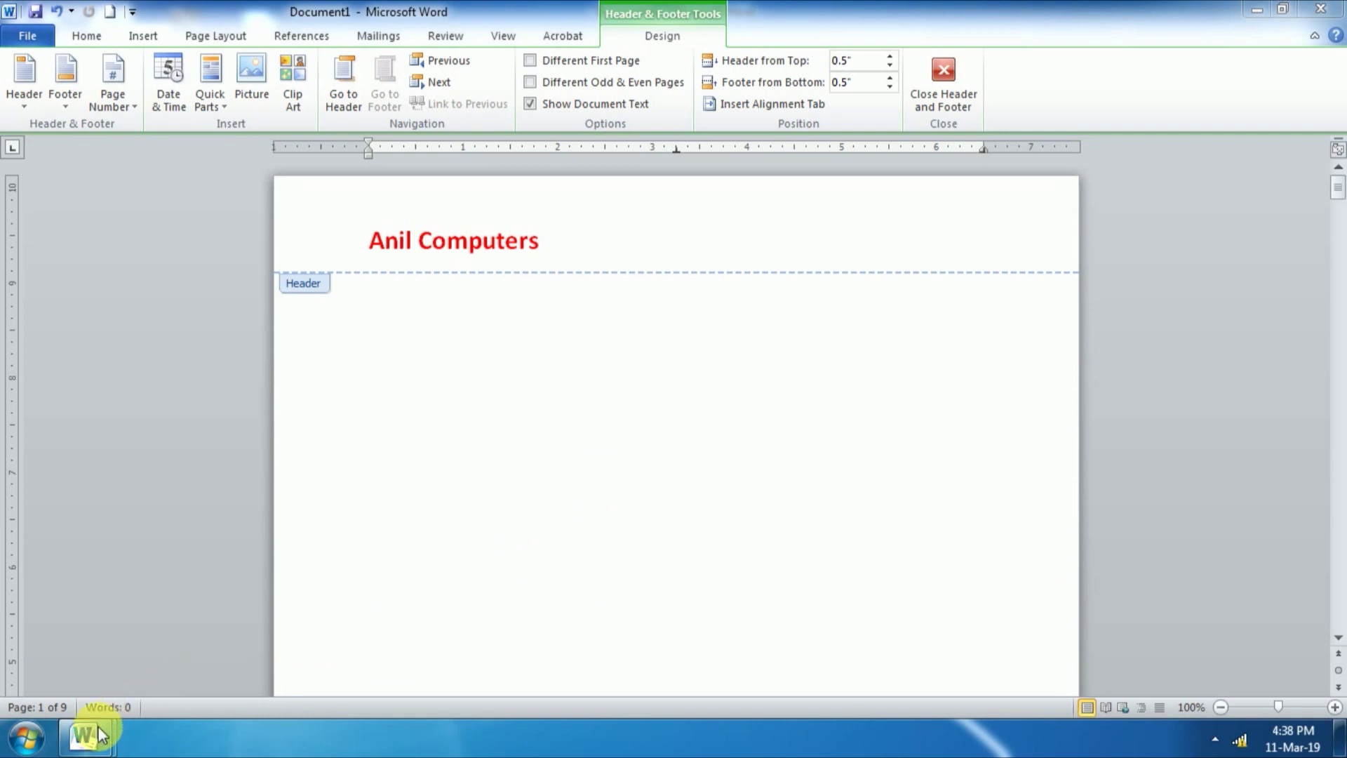
mouse_move(103, 730)
click(322, 650)
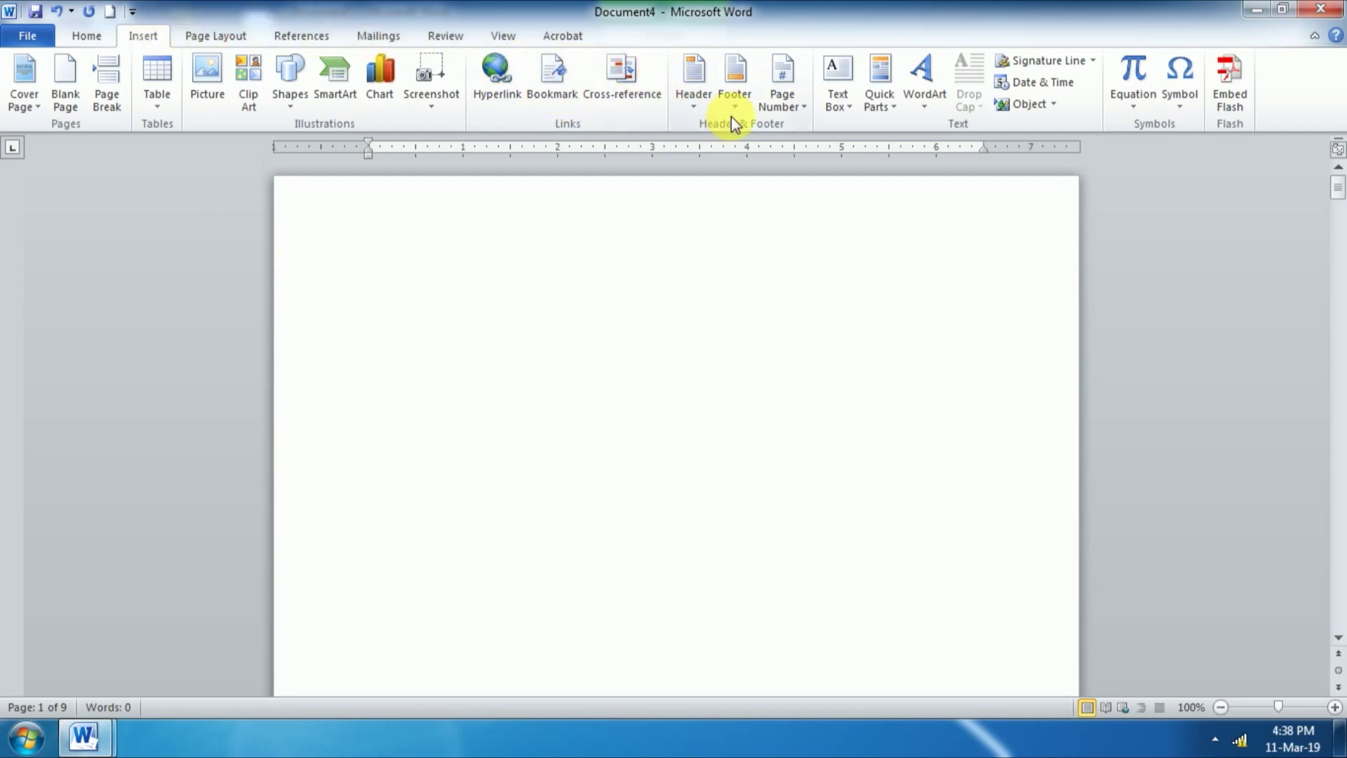
Step: Insert the built-in Blank header design and return to its [Type text] placeholder
click(698, 105)
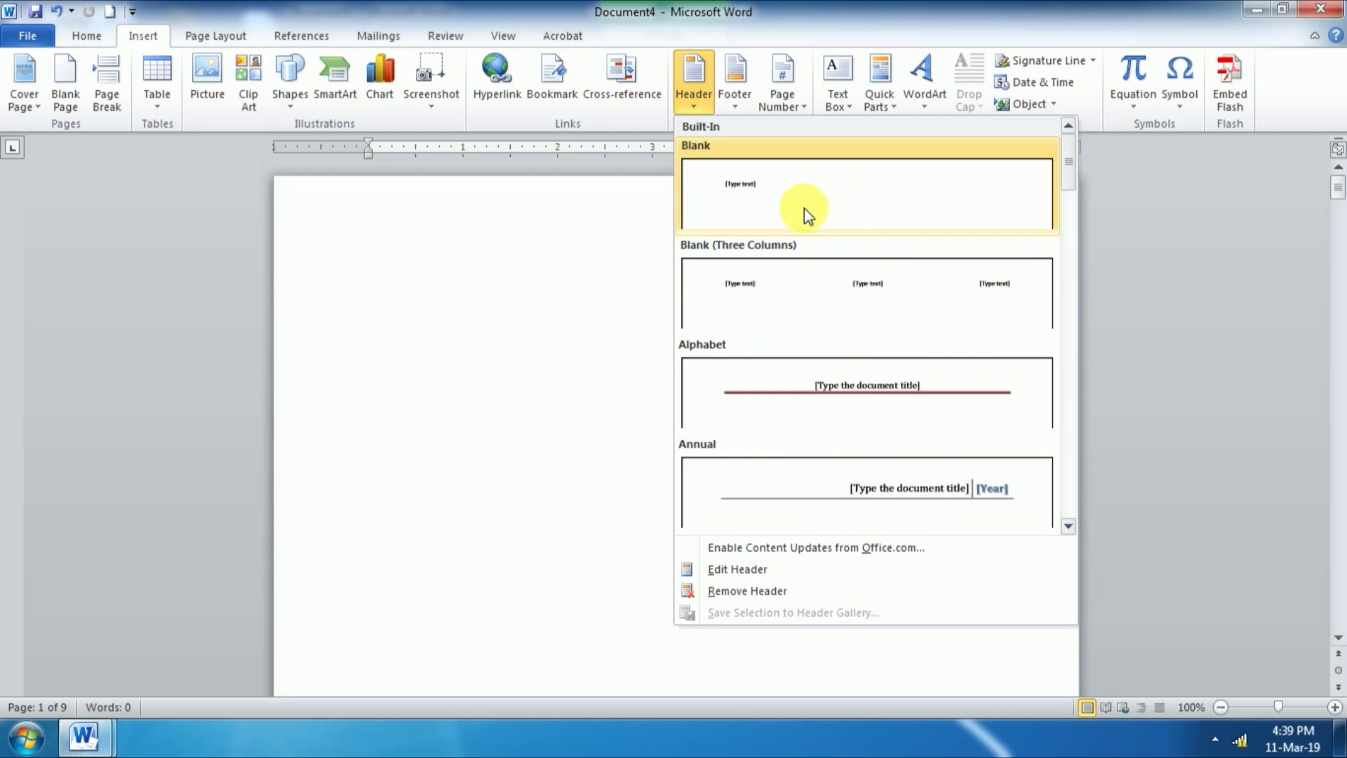
click(758, 183)
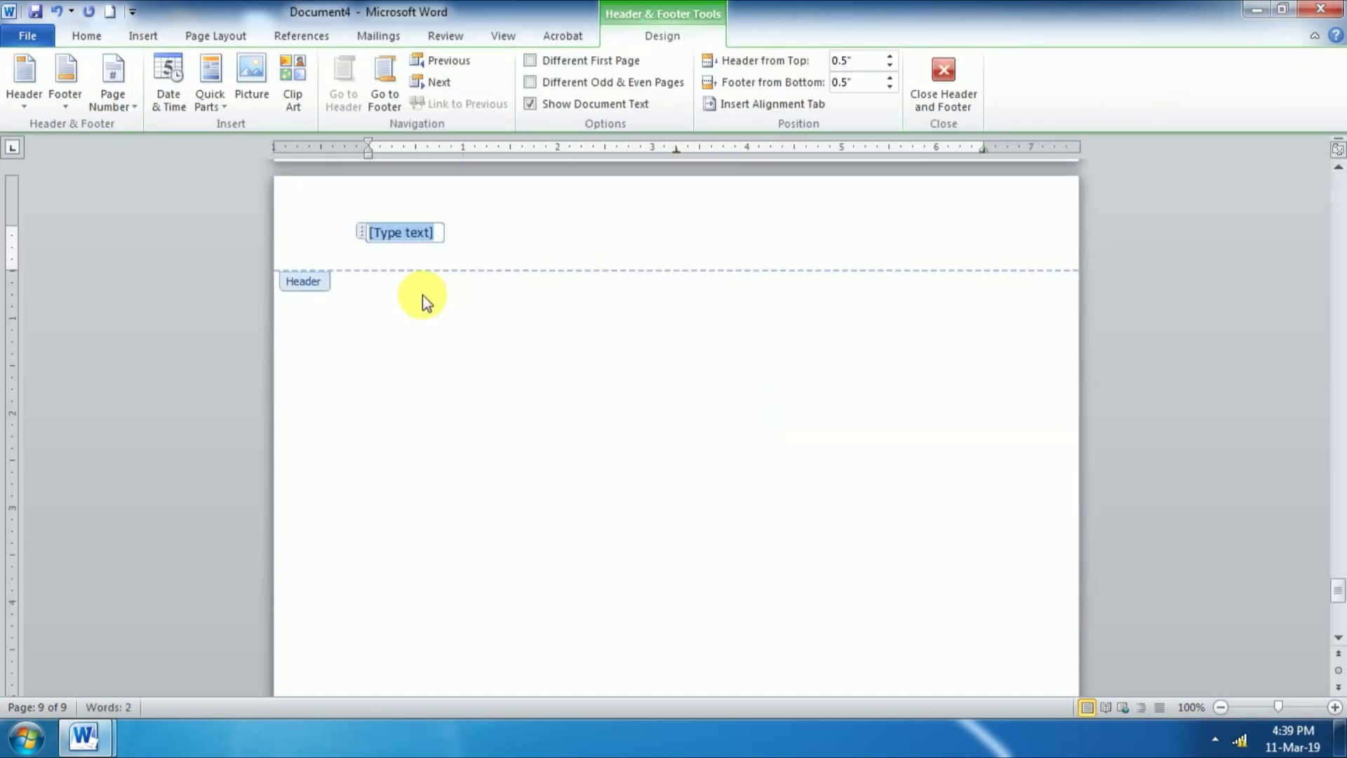
scroll(435, 295, down, 10)
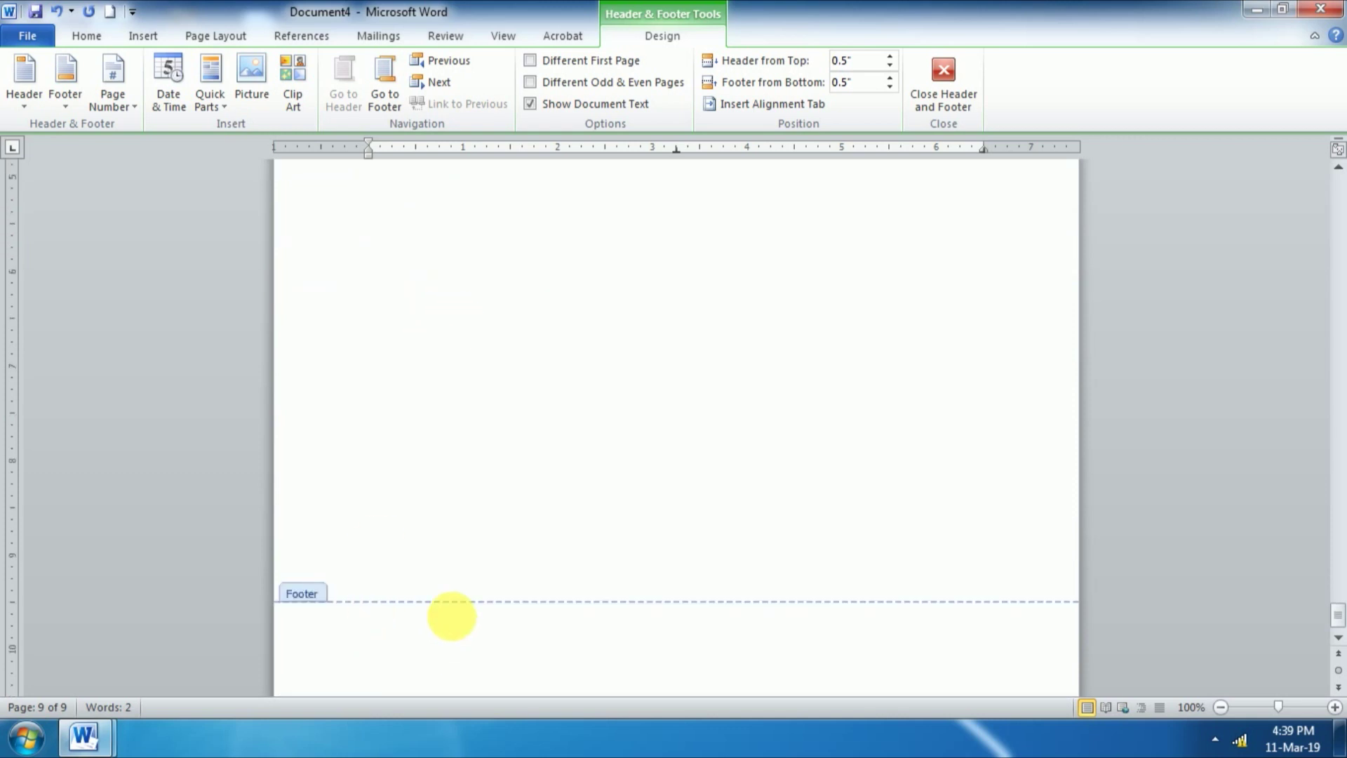
scroll(635, 491, up, 5)
scroll(635, 491, up, 7)
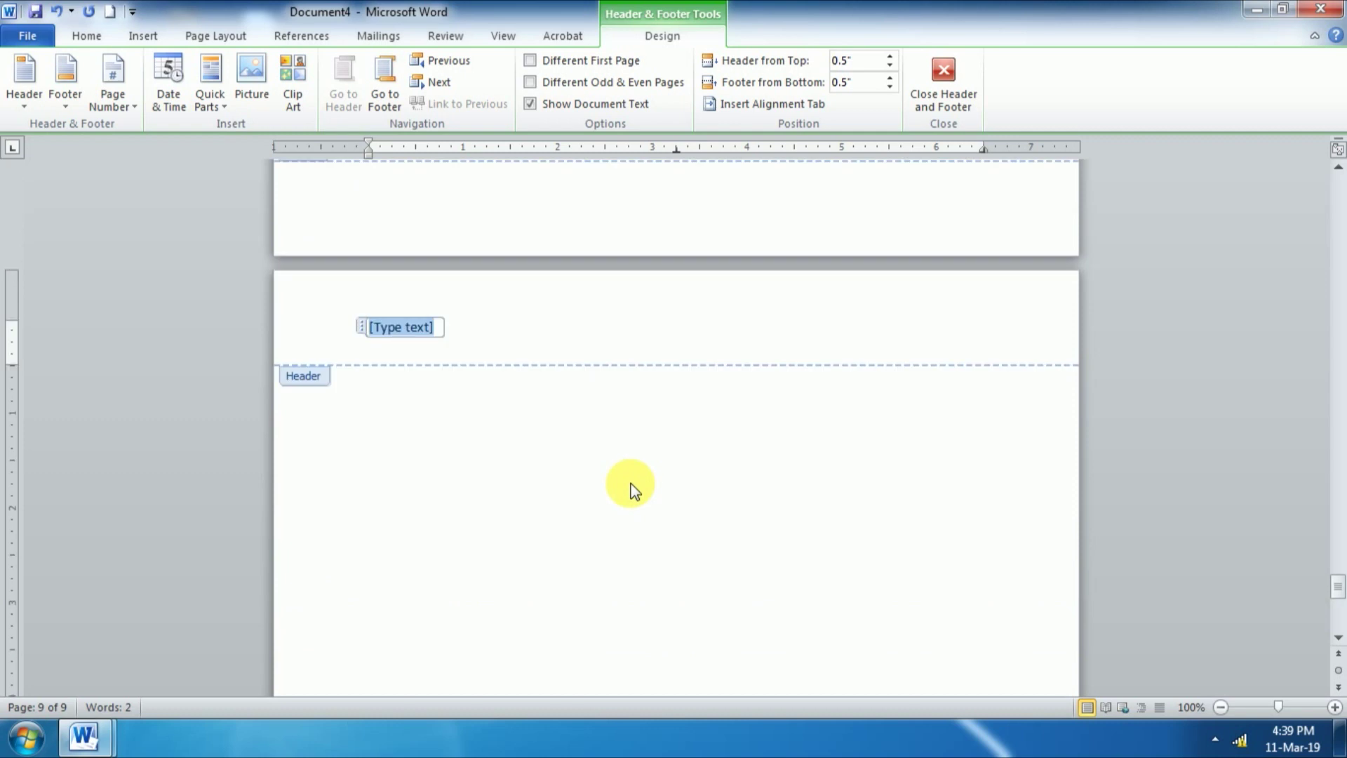
scroll(635, 491, up, 12)
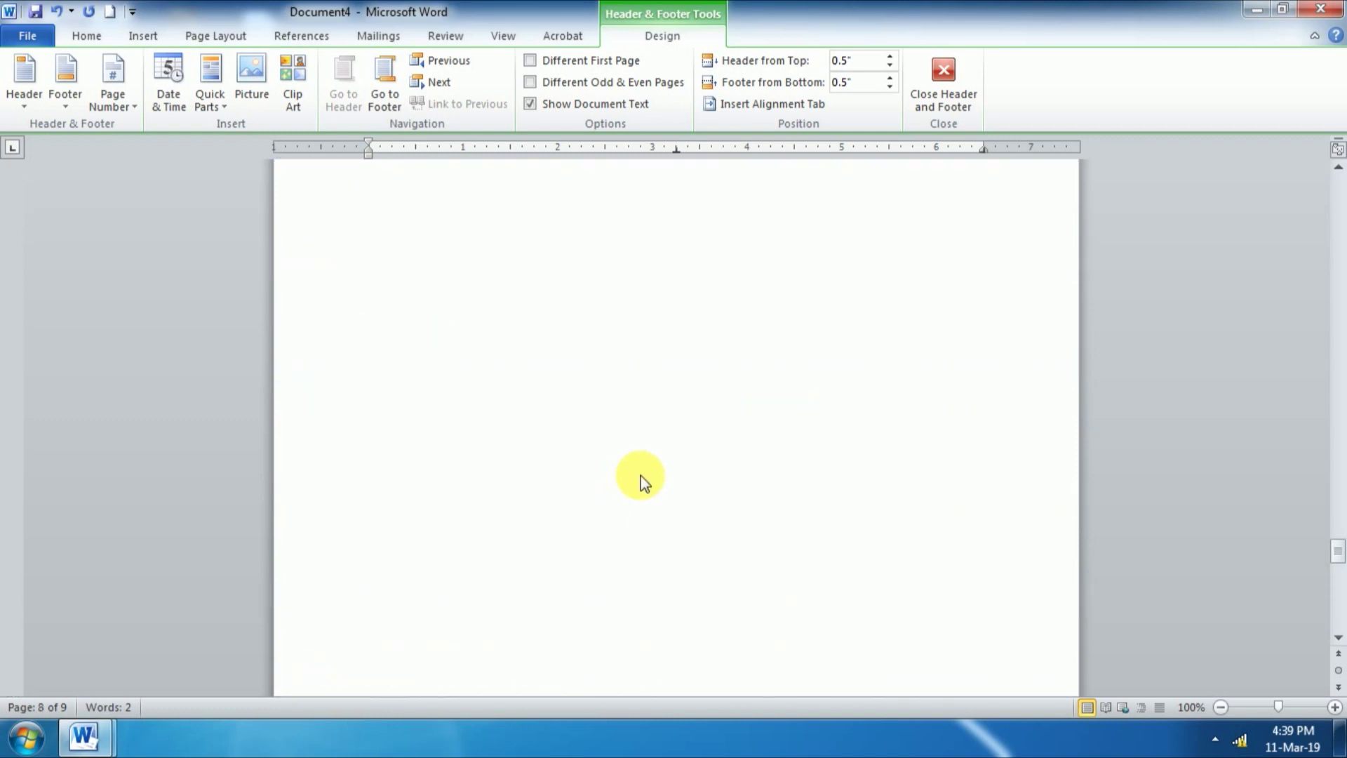
scroll(641, 476, up, 3)
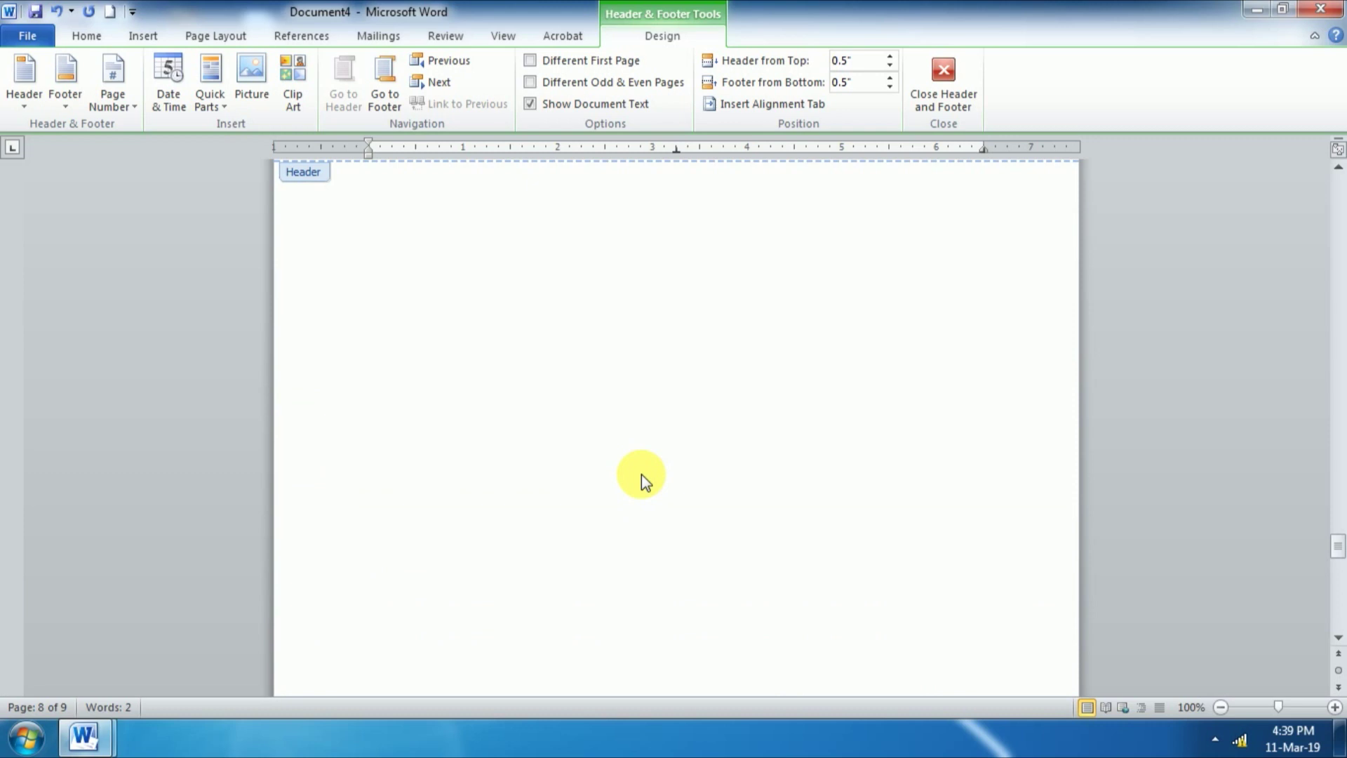
key(Up)
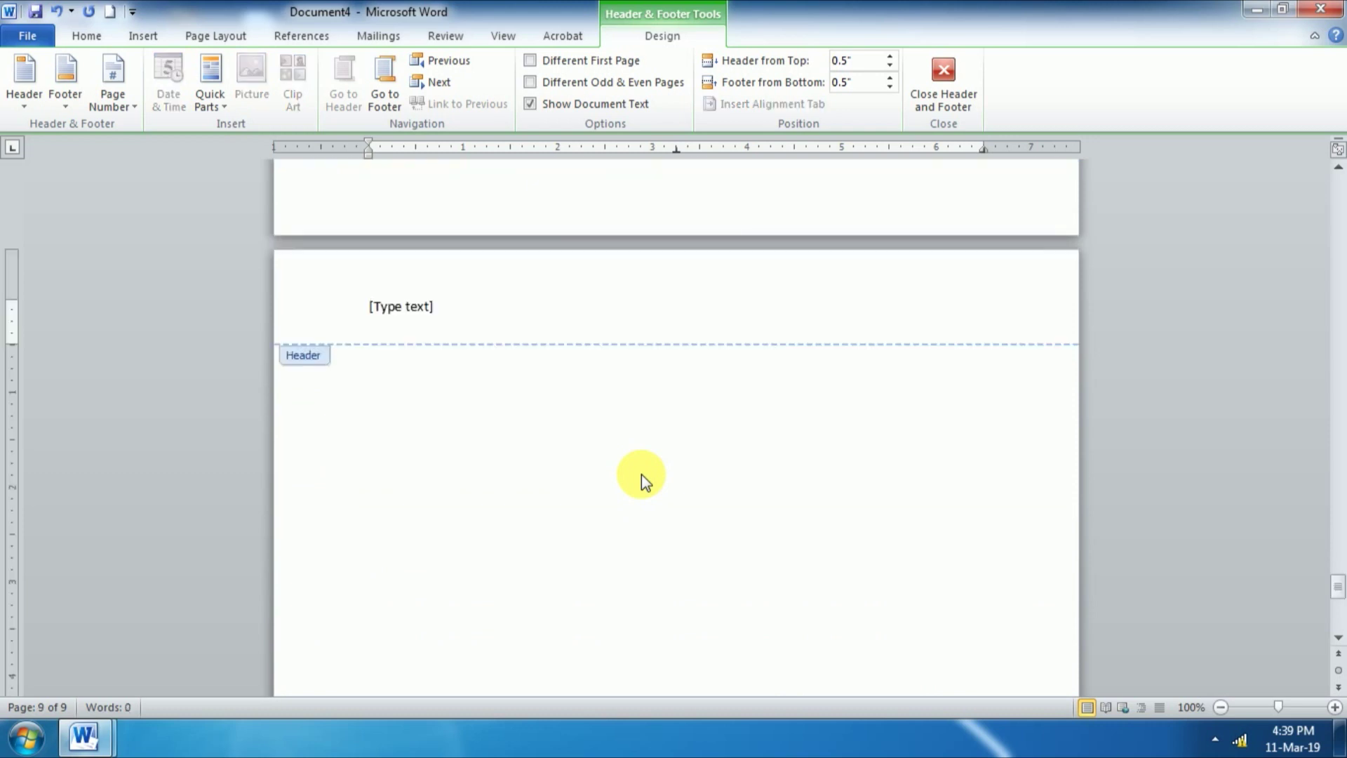
drag(1339, 585, 1334, 125)
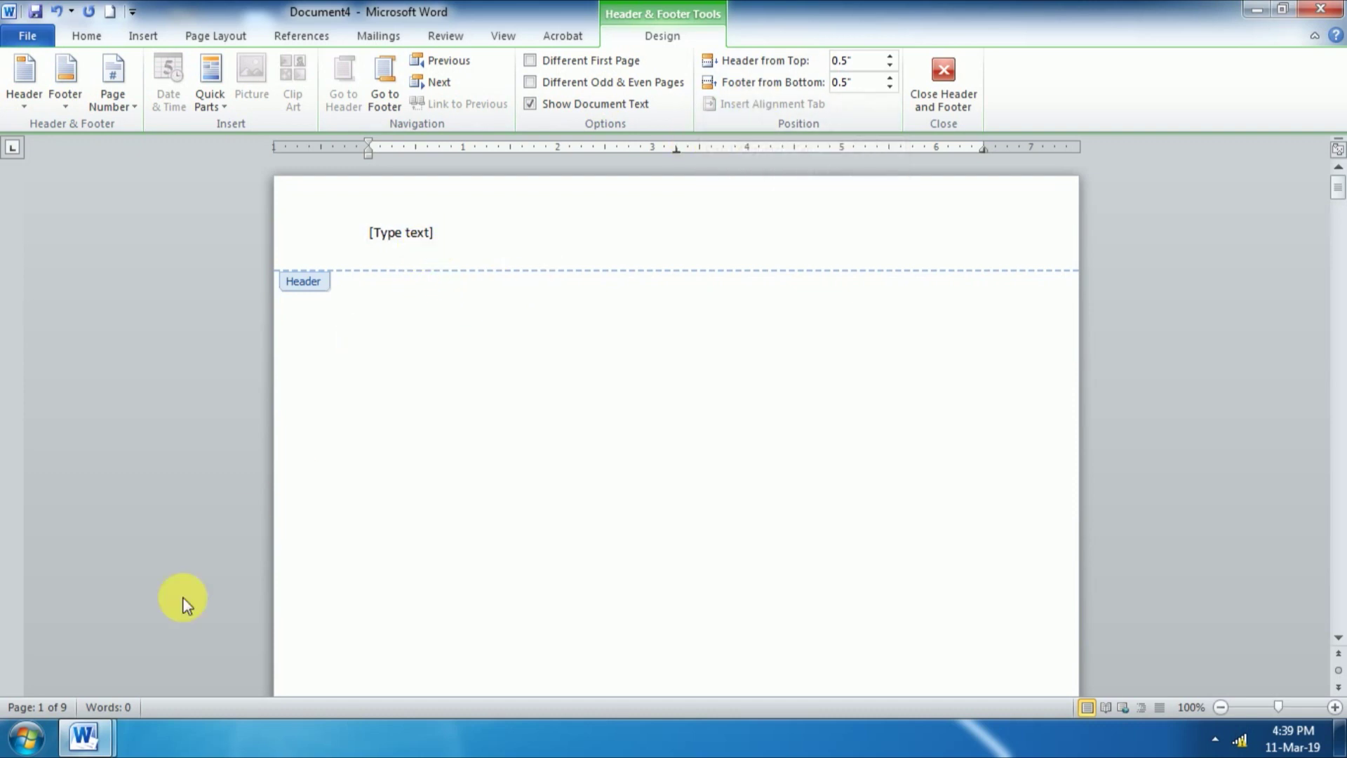
Step: Return to Document1, look over its address footer, and close header and footer editing
mouse_move(88, 733)
click(148, 633)
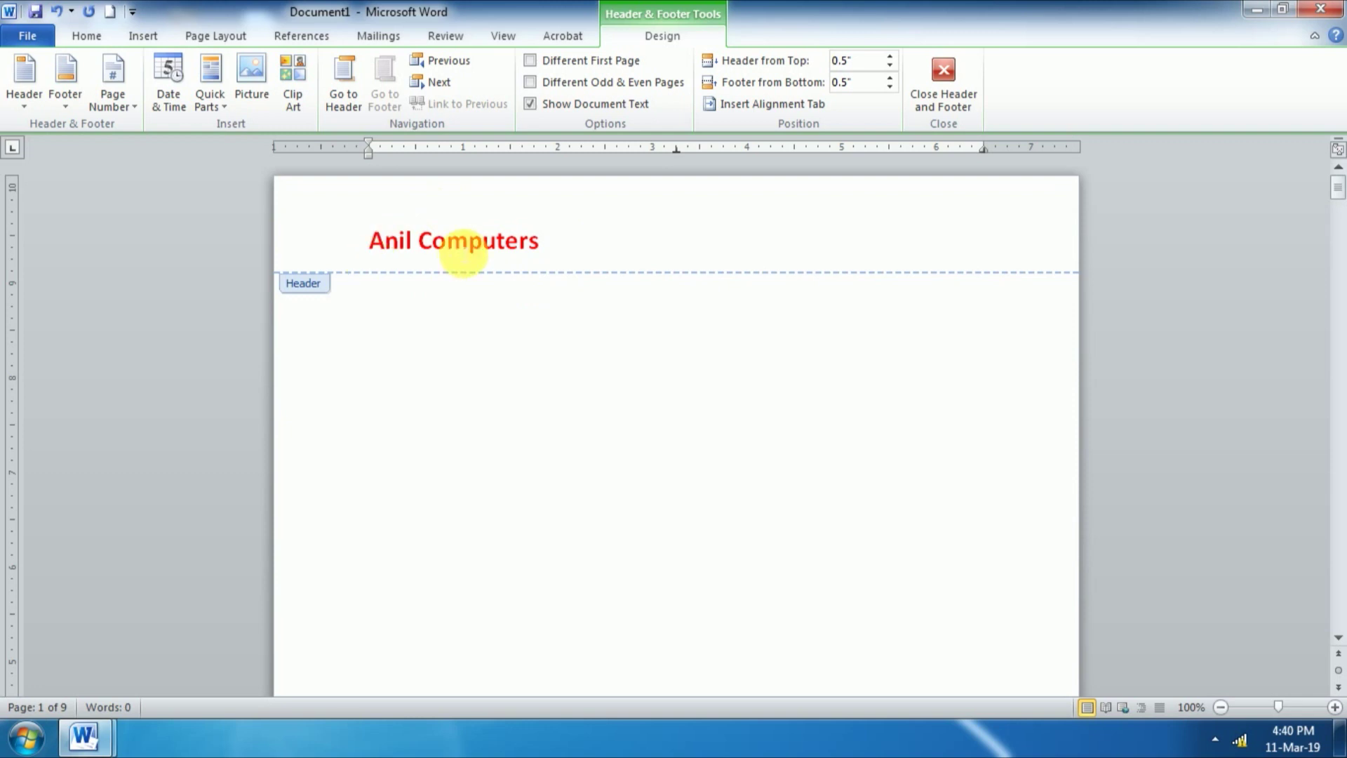
scroll(557, 409, down, 10)
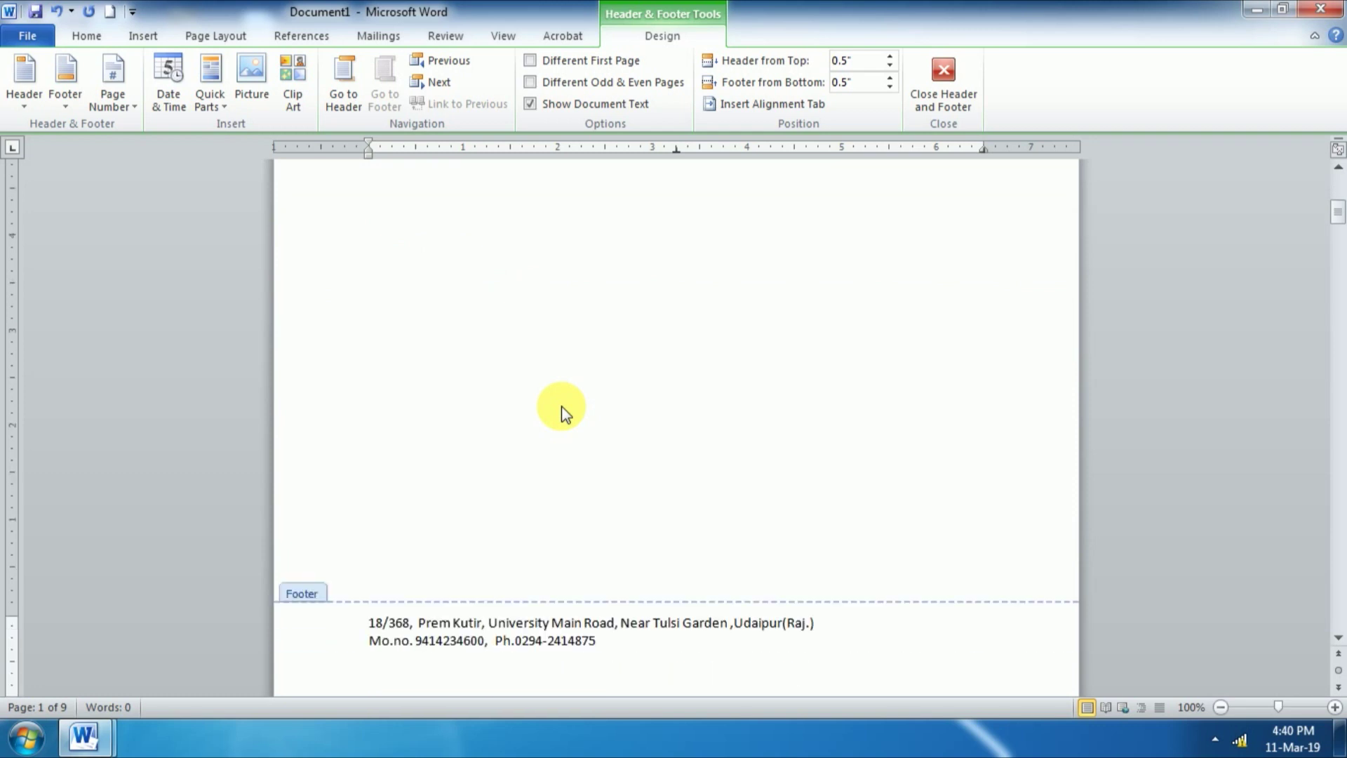
scroll(561, 421, down, 1)
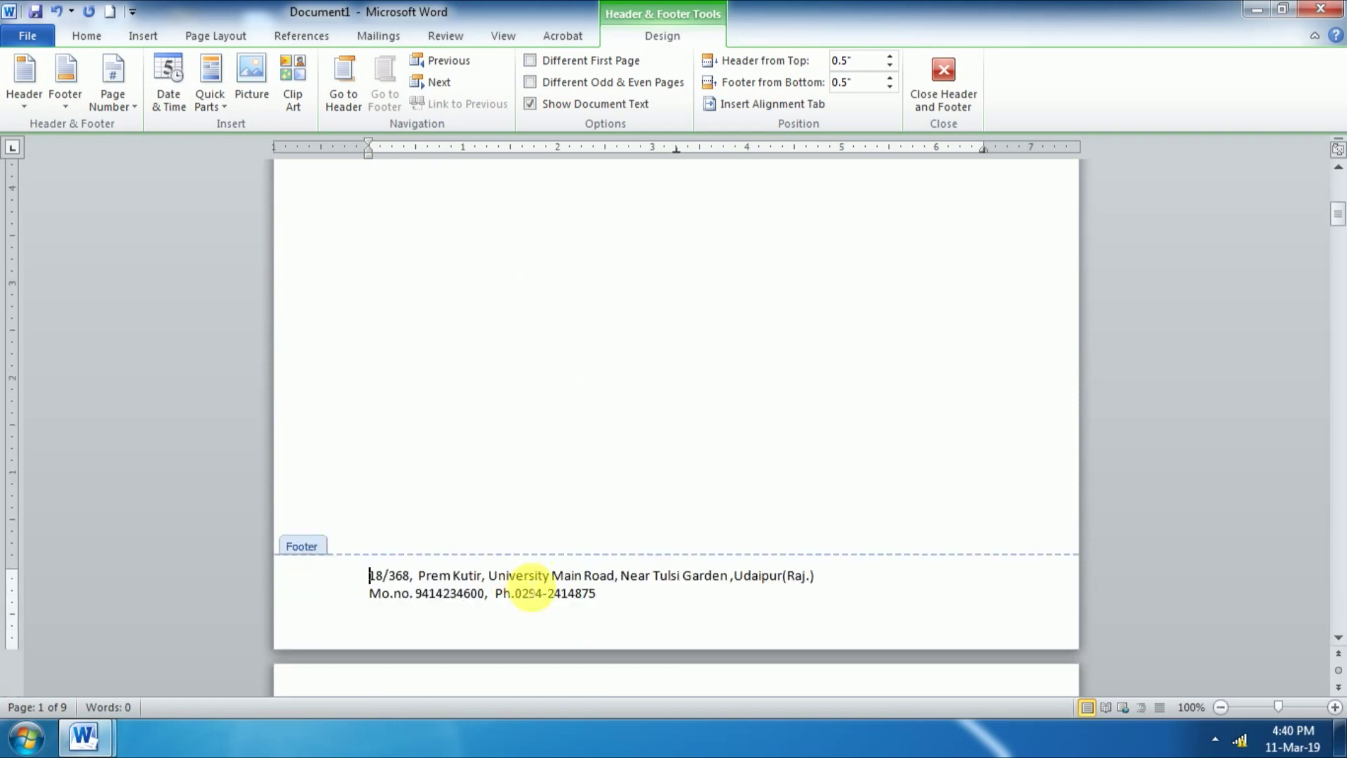
scroll(561, 528, up, 12)
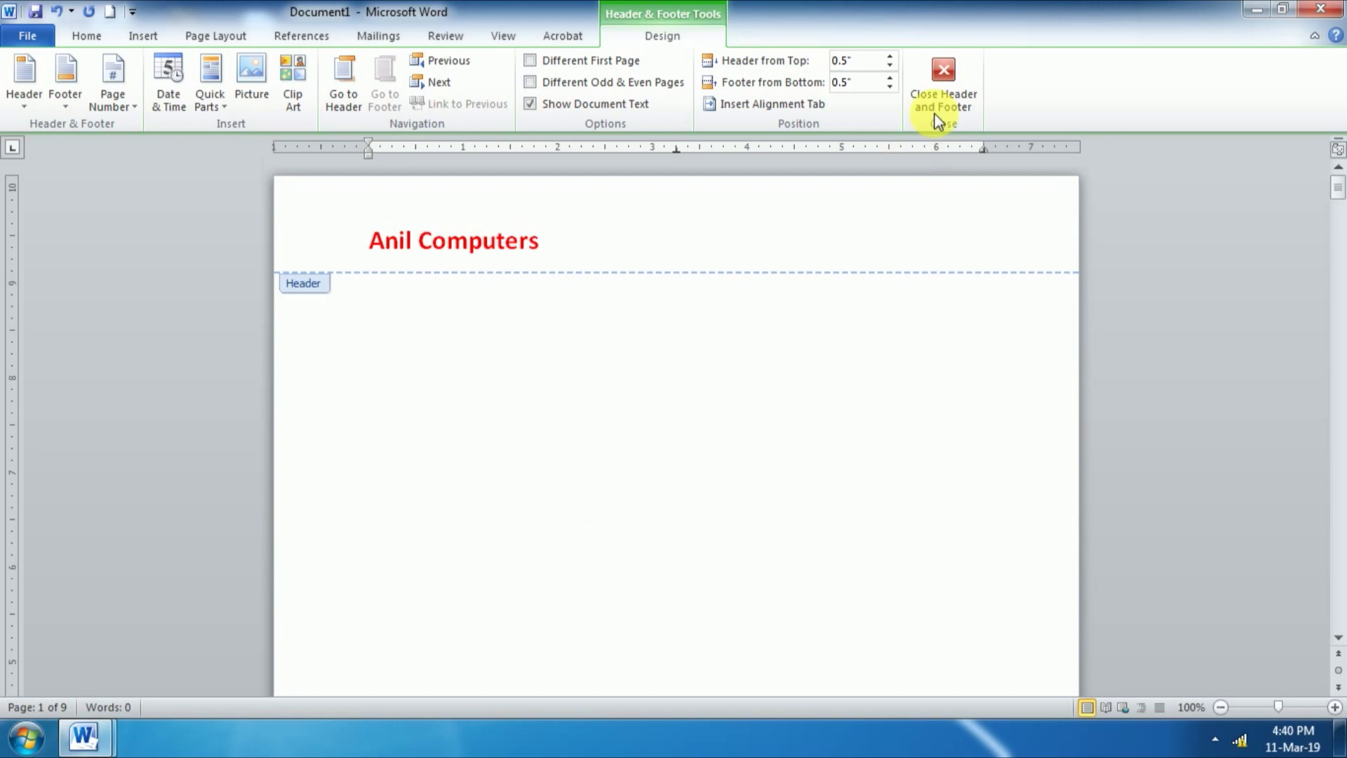
click(945, 70)
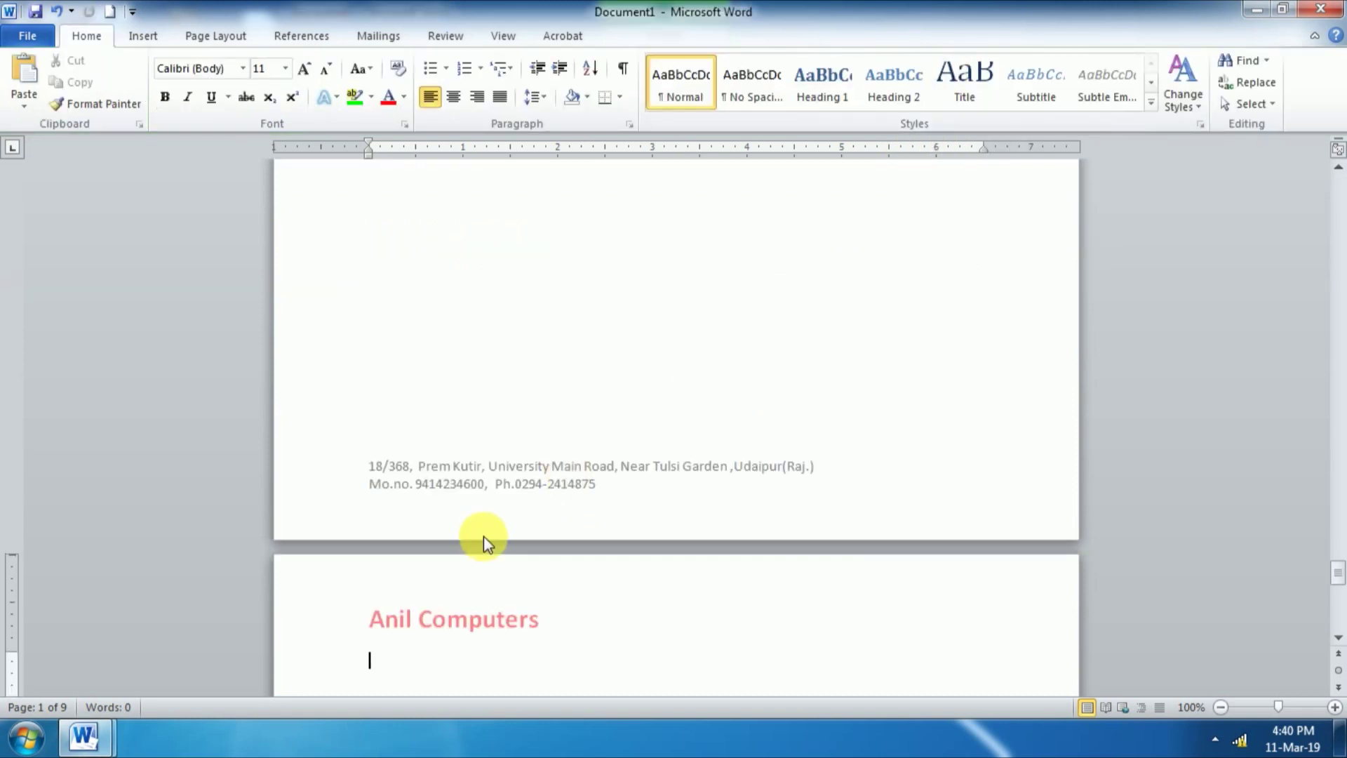
Step: Open the Anil Computers header for editing, then go back to the body text
scroll(483, 537, up, 10)
scroll(483, 537, up, 15)
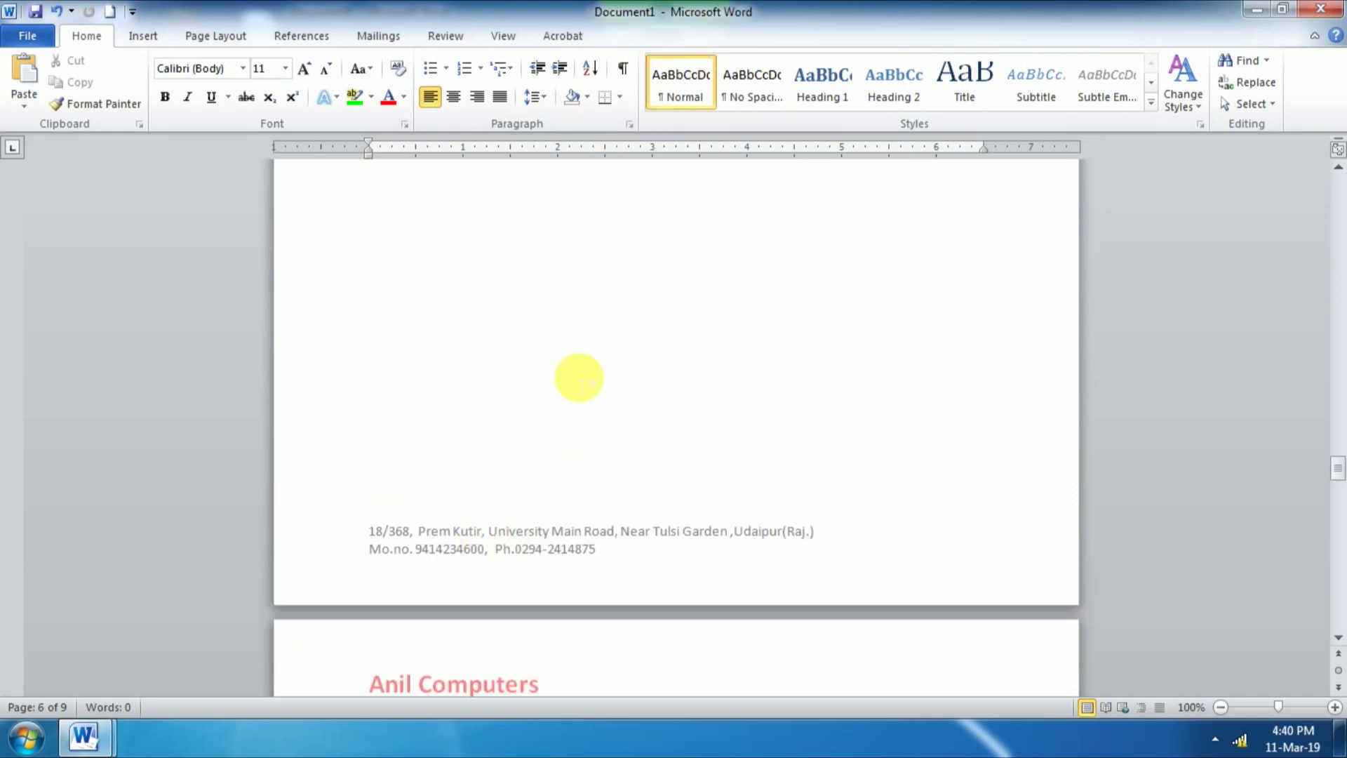
scroll(575, 377, down, 5)
scroll(571, 376, up, 8)
scroll(571, 376, down, 11)
scroll(571, 370, up, 10)
scroll(571, 369, up, 5)
scroll(571, 370, down, 5)
scroll(570, 369, up, 5)
scroll(567, 370, down, 7)
scroll(568, 372, up, 8)
scroll(568, 372, down, 10)
scroll(568, 372, up, 8)
scroll(567, 370, up, 4)
scroll(567, 370, down, 10)
scroll(567, 371, up, 12)
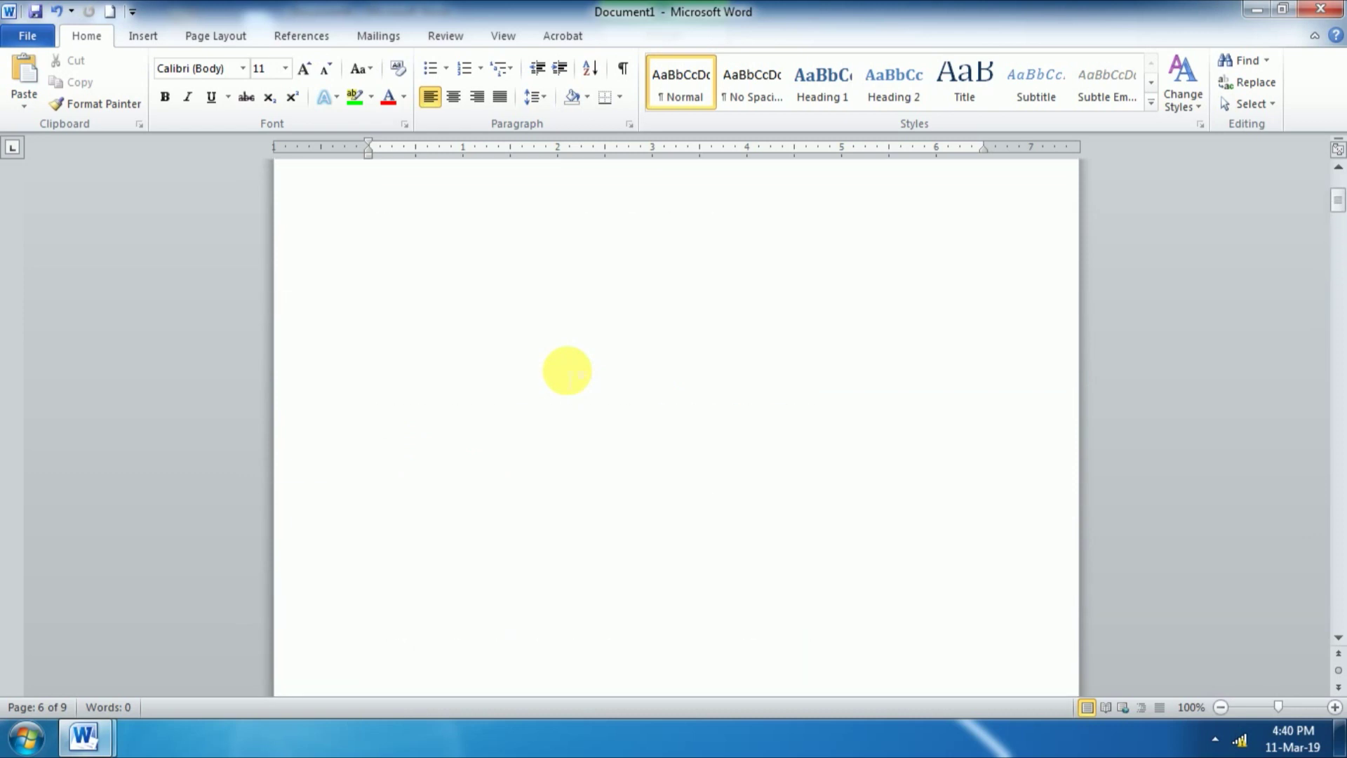
scroll(568, 372, up, 3)
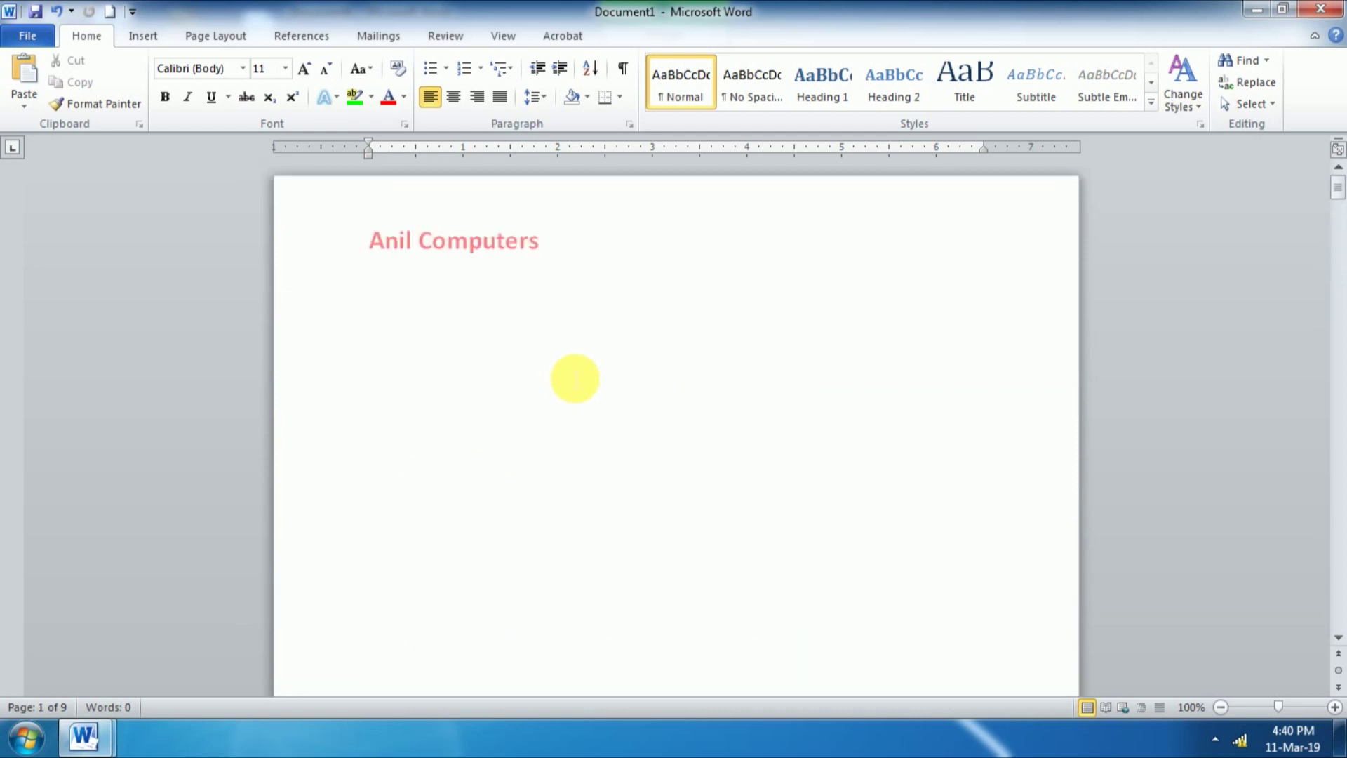
double_click(471, 242)
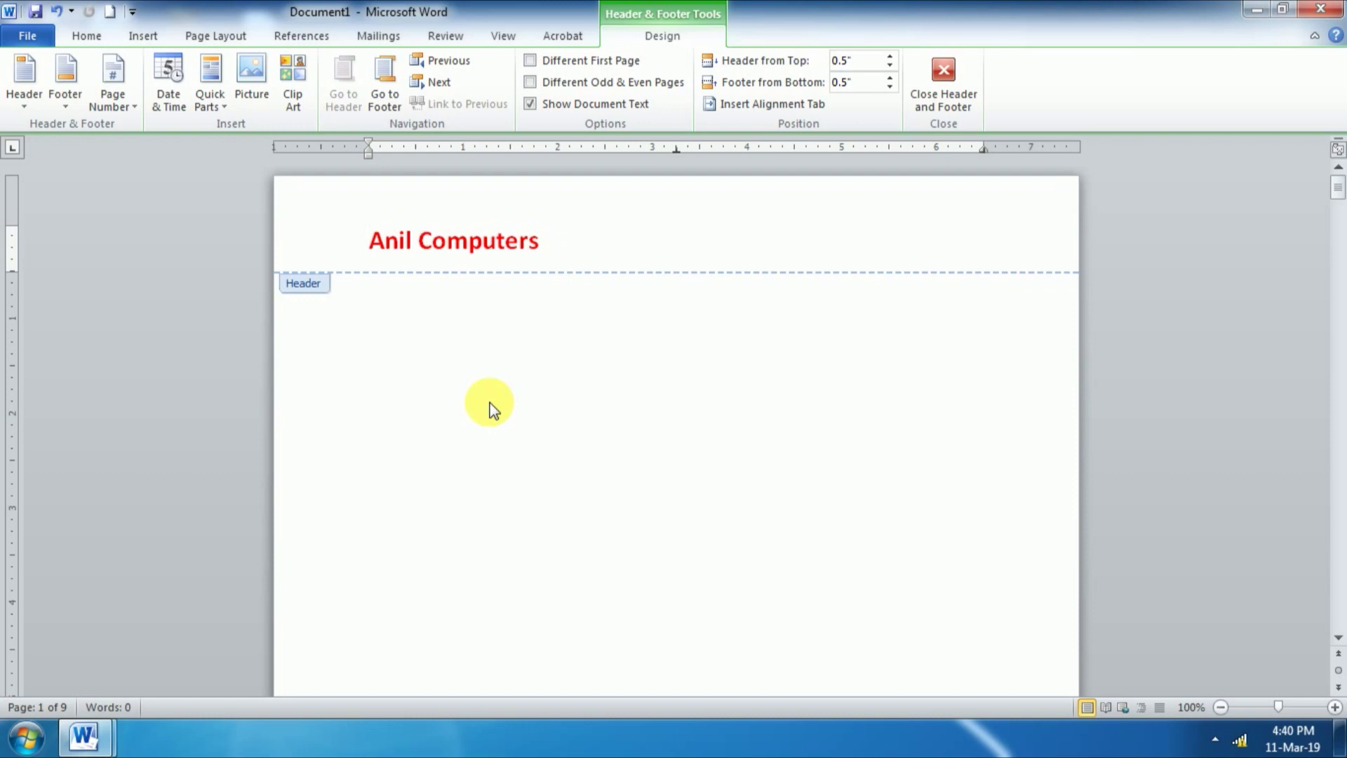
double_click(468, 439)
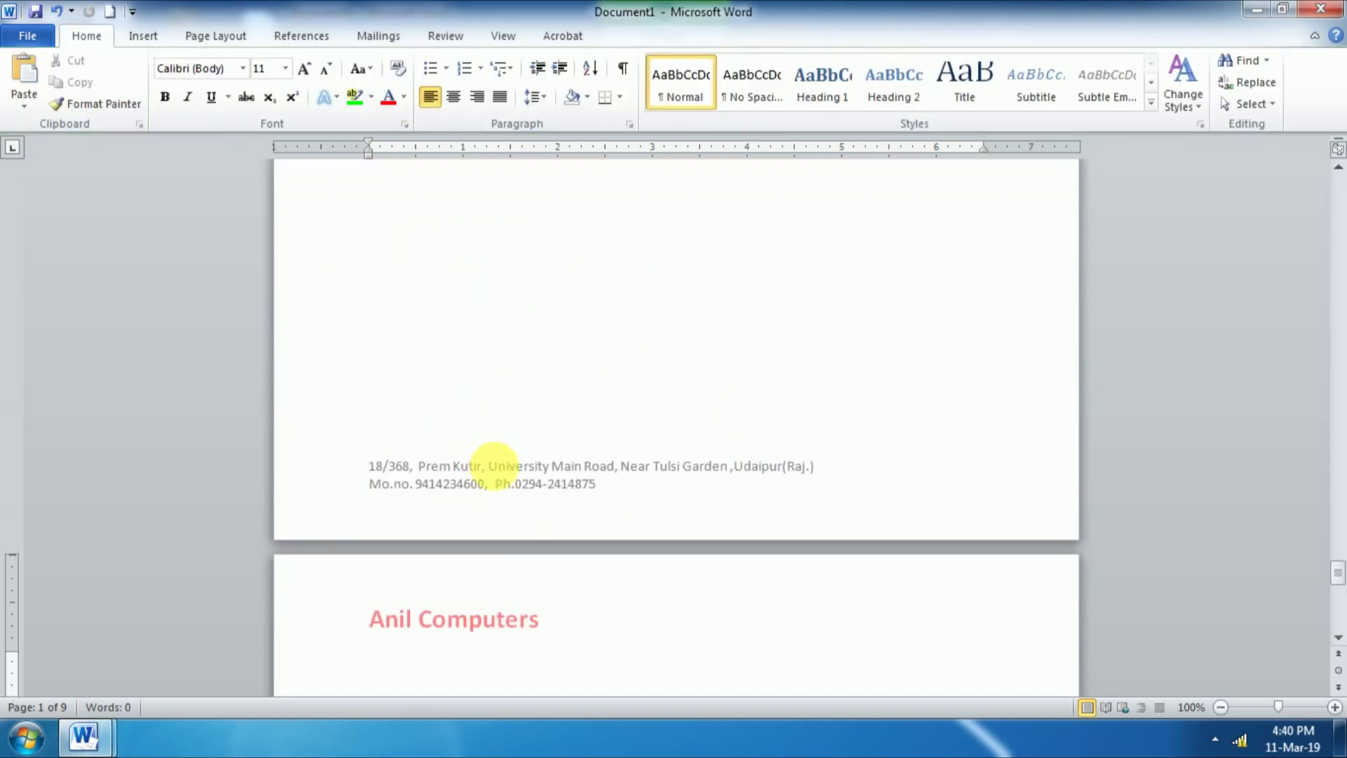
Step: Toggle hiding the white space between pages, then reopen the page 1 header for editing
double_click(578, 548)
double_click(590, 519)
double_click(589, 518)
drag(1335, 502, 1335, 177)
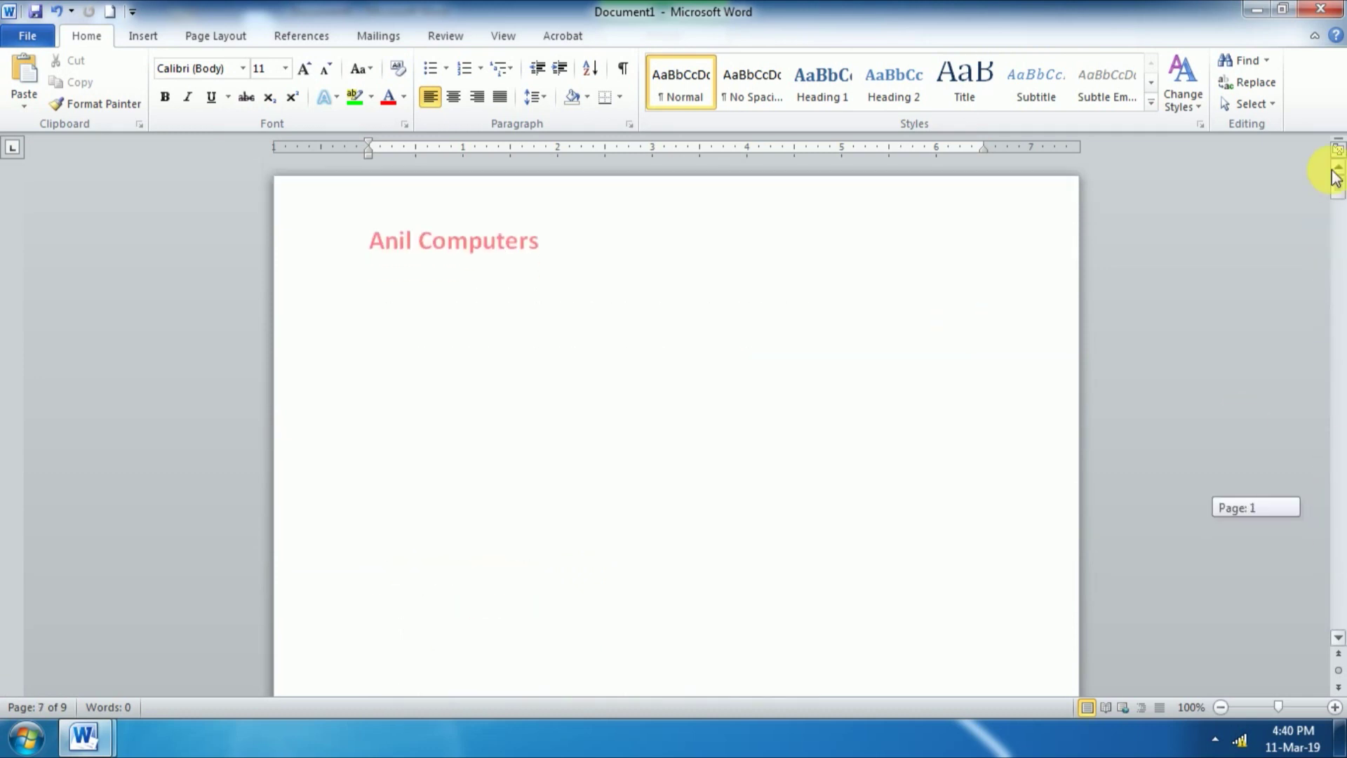
double_click(461, 243)
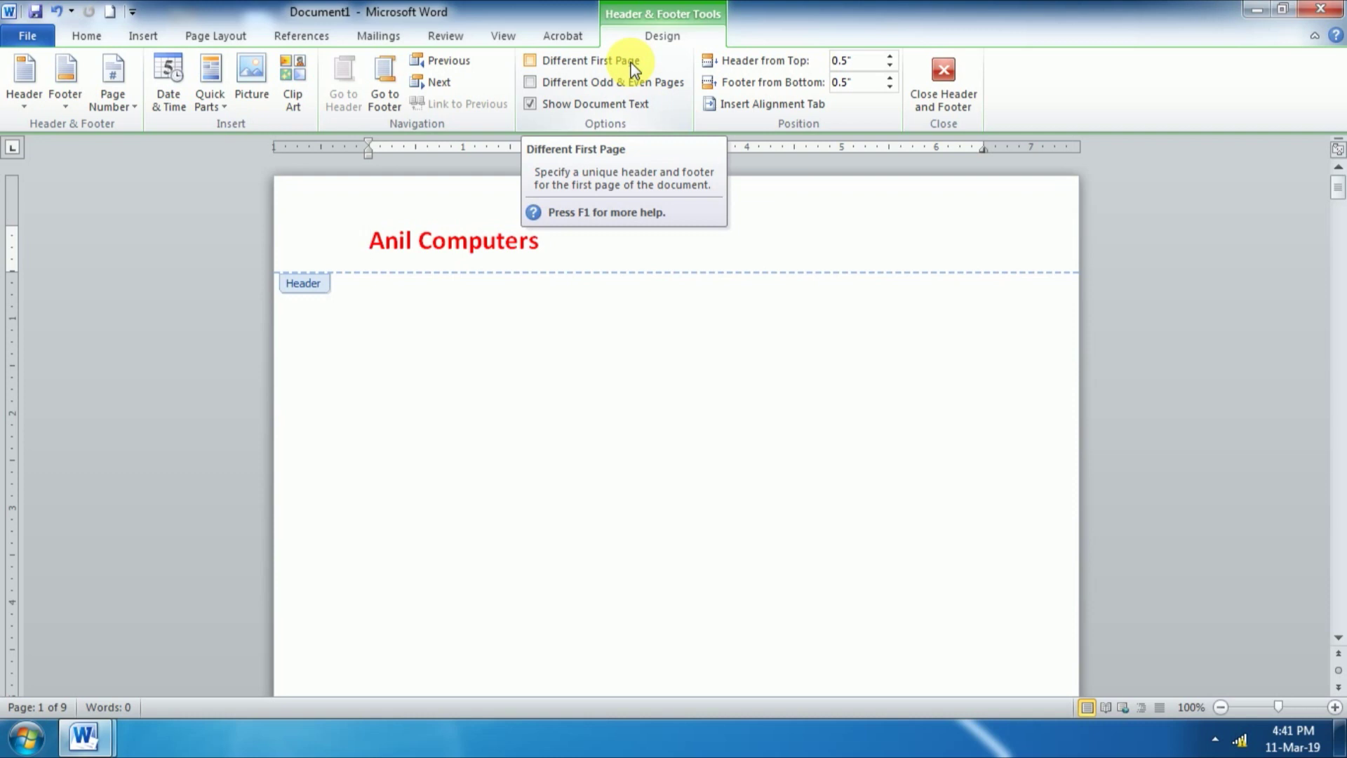
click(531, 64)
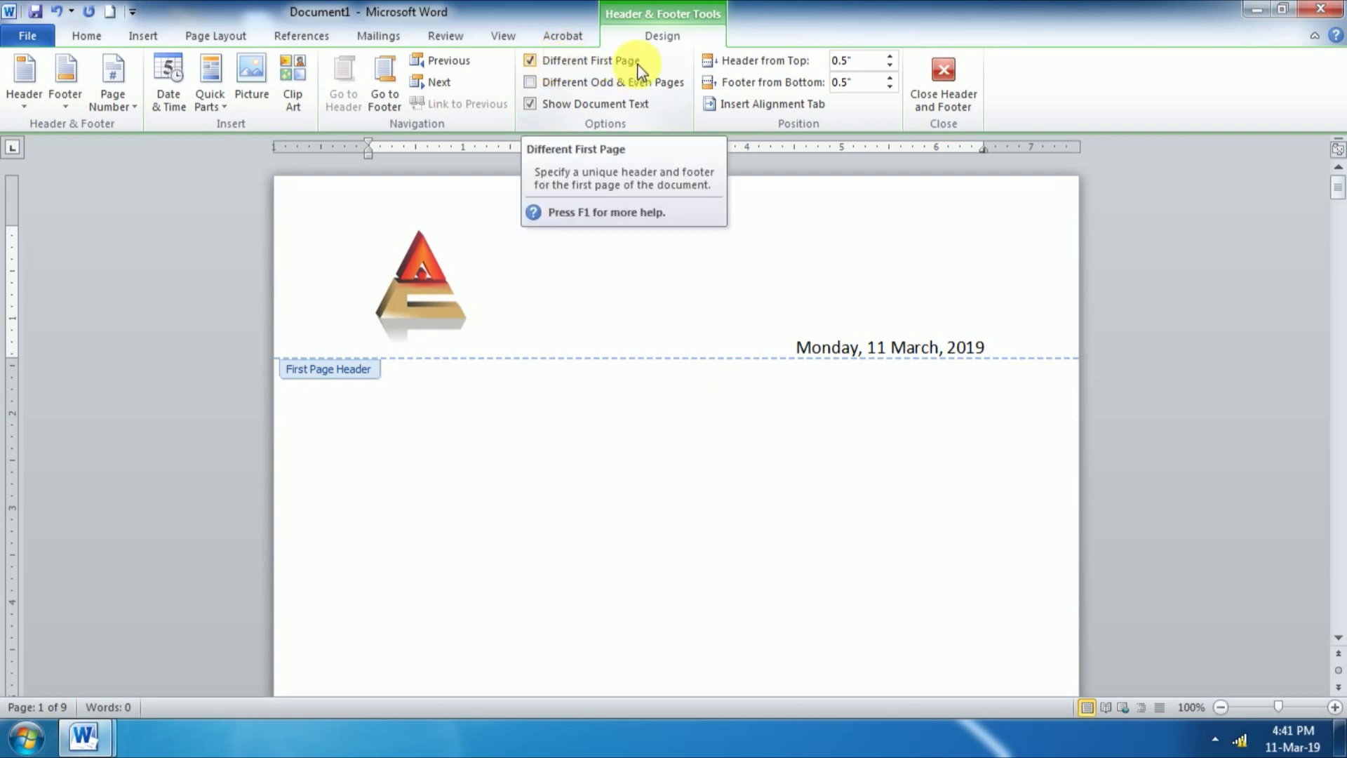
scroll(556, 299, down, 1)
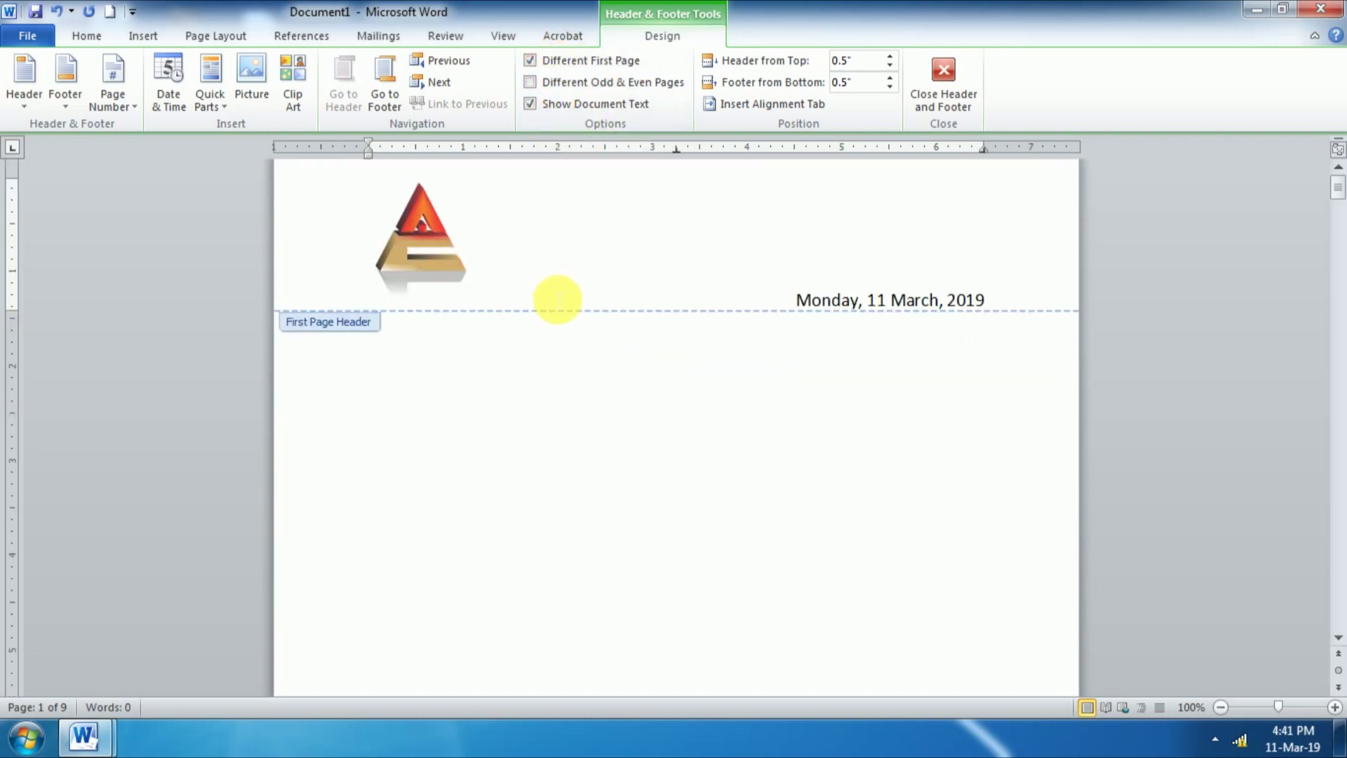
scroll(526, 391, down, 10)
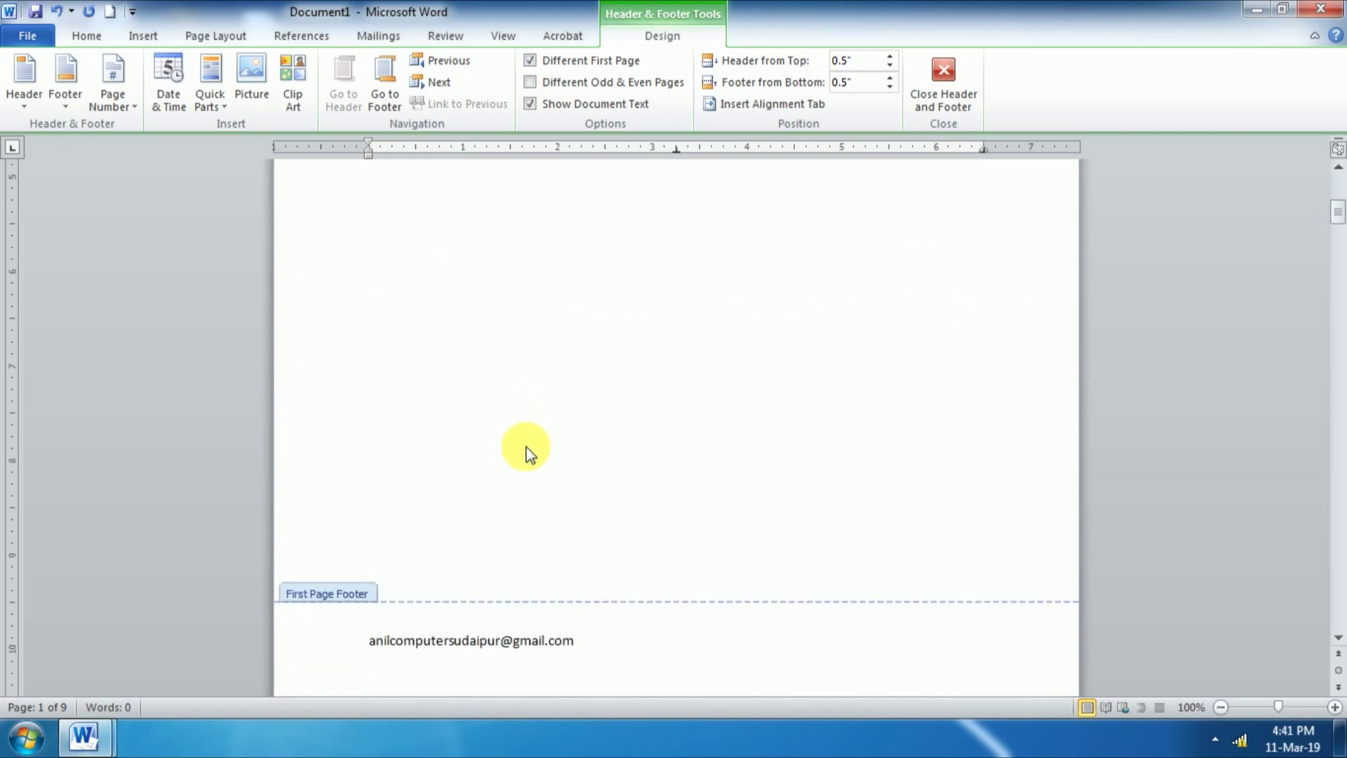
scroll(526, 448, down, 1)
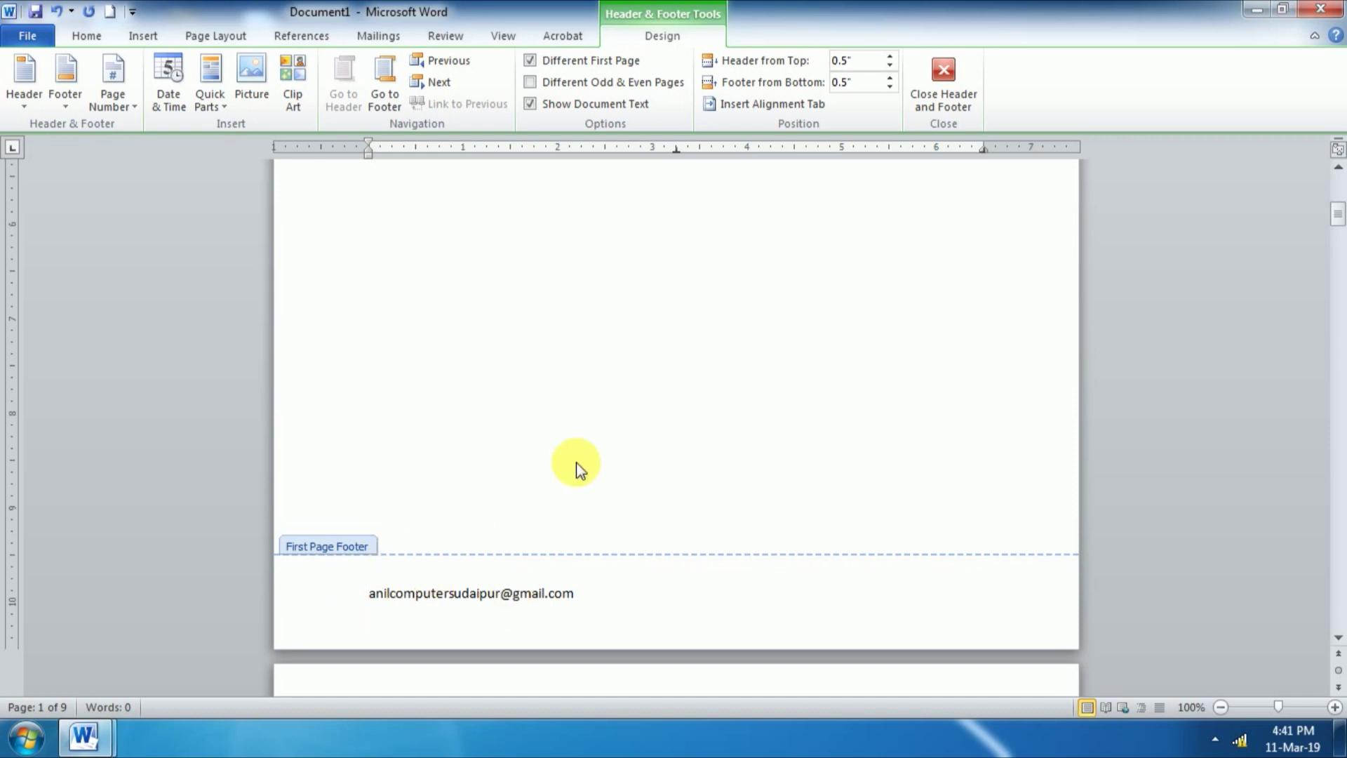
scroll(577, 468, down, 6)
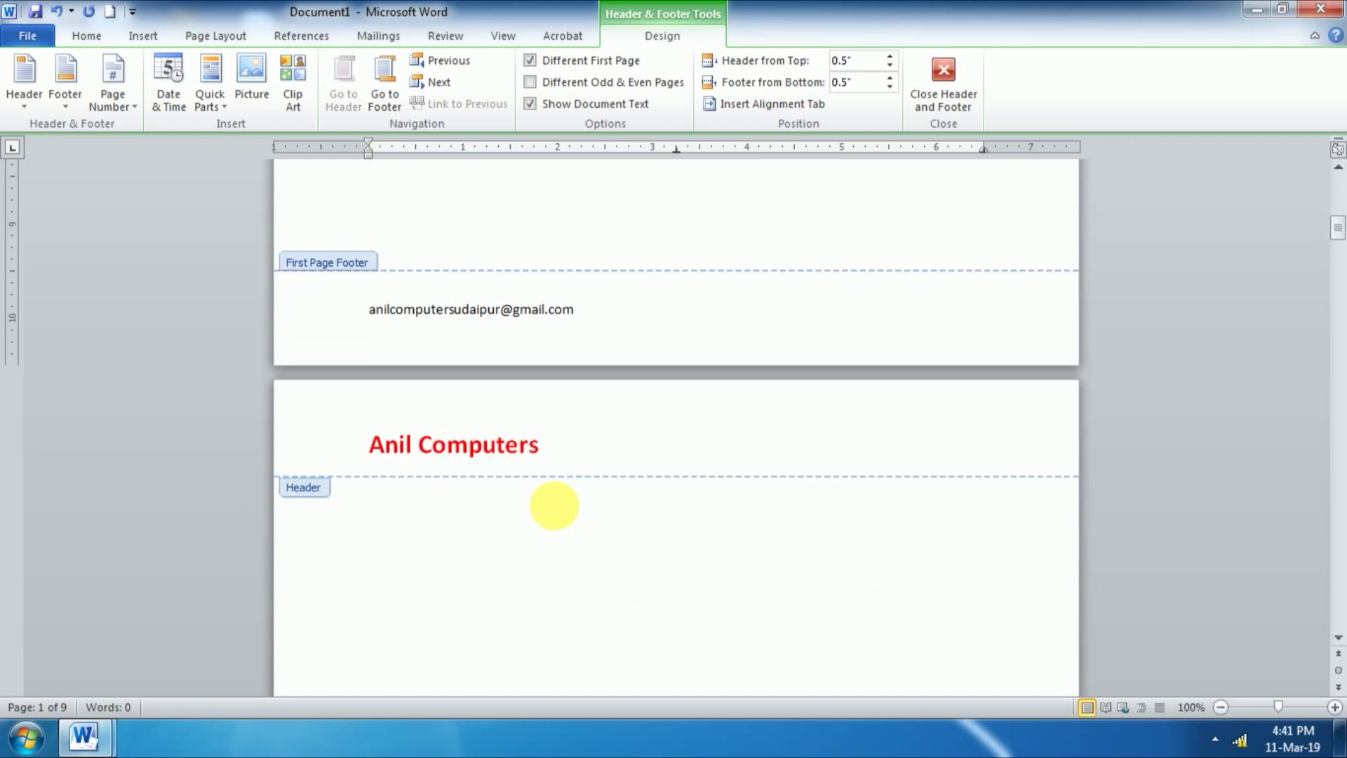
scroll(545, 442, down, 15)
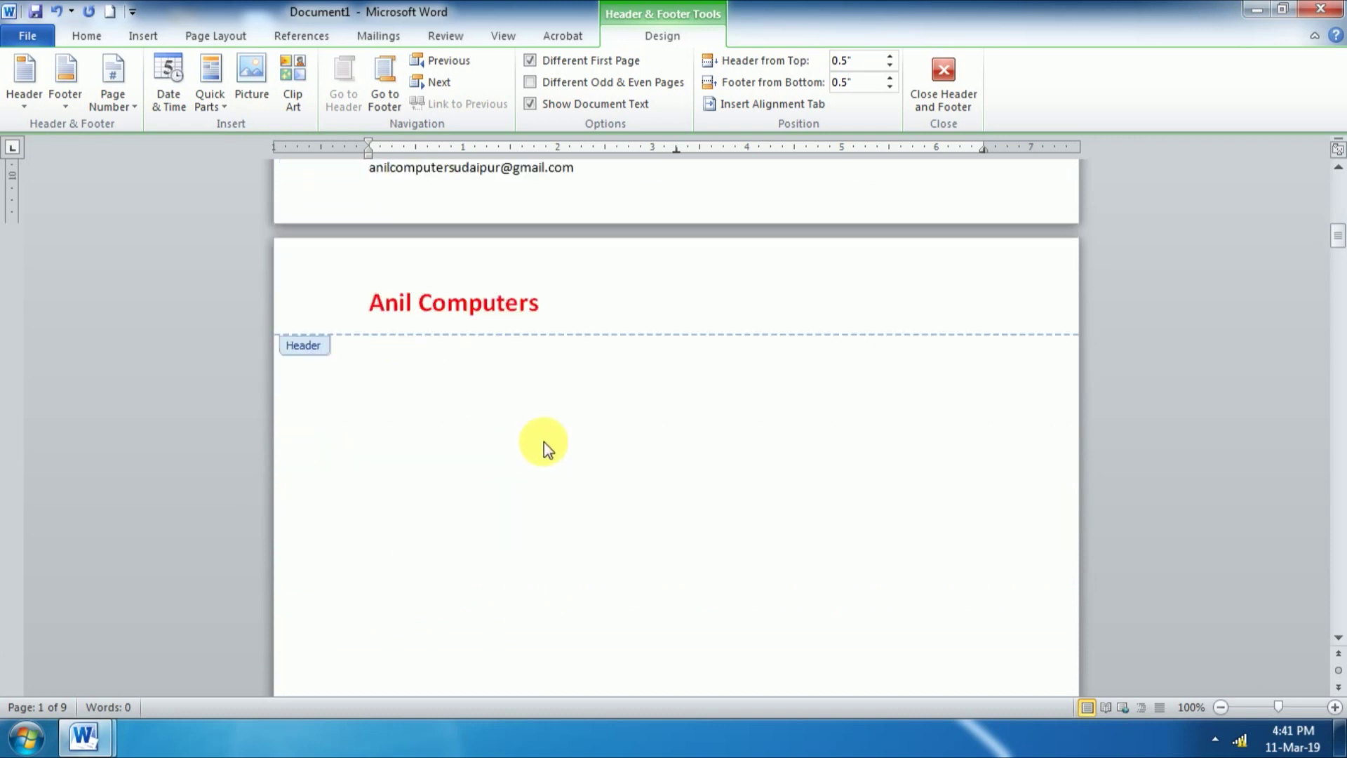
scroll(532, 452, down, 10)
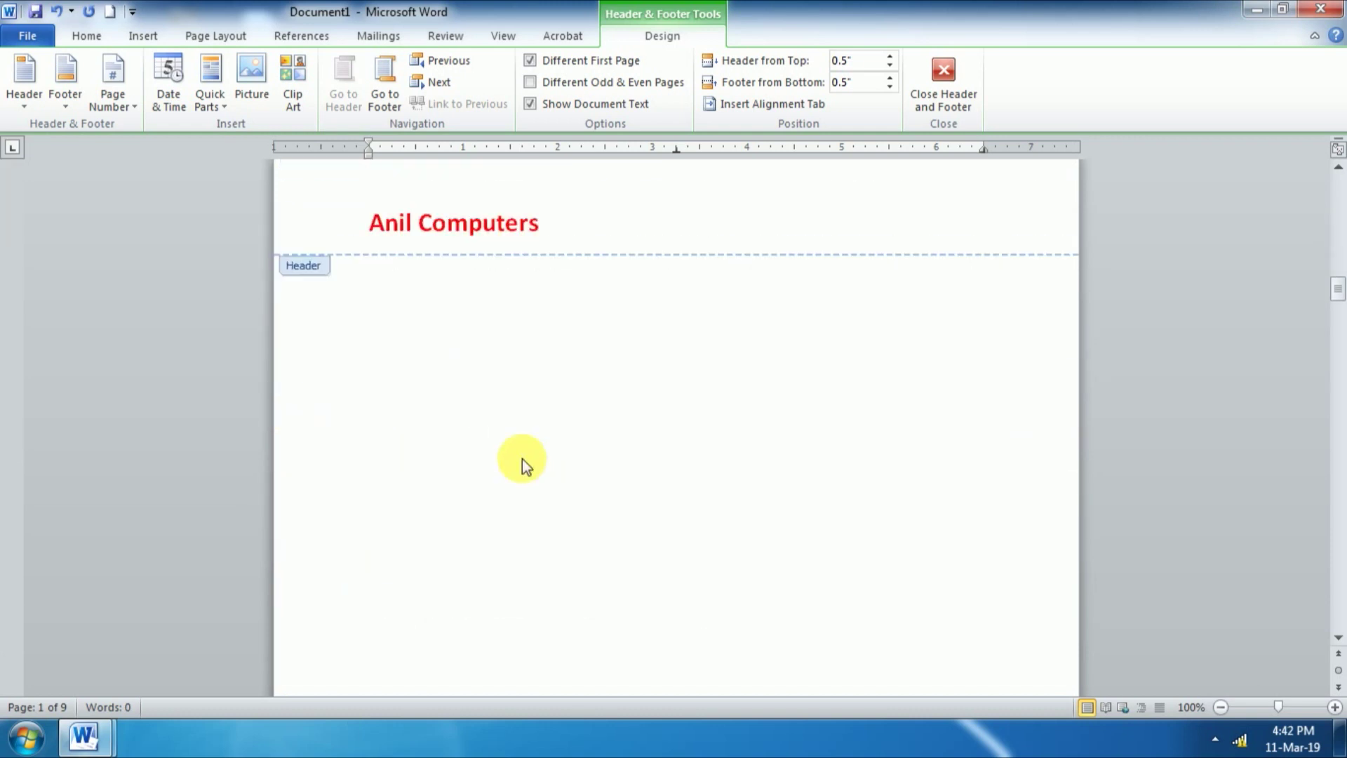
scroll(522, 457, up, 12)
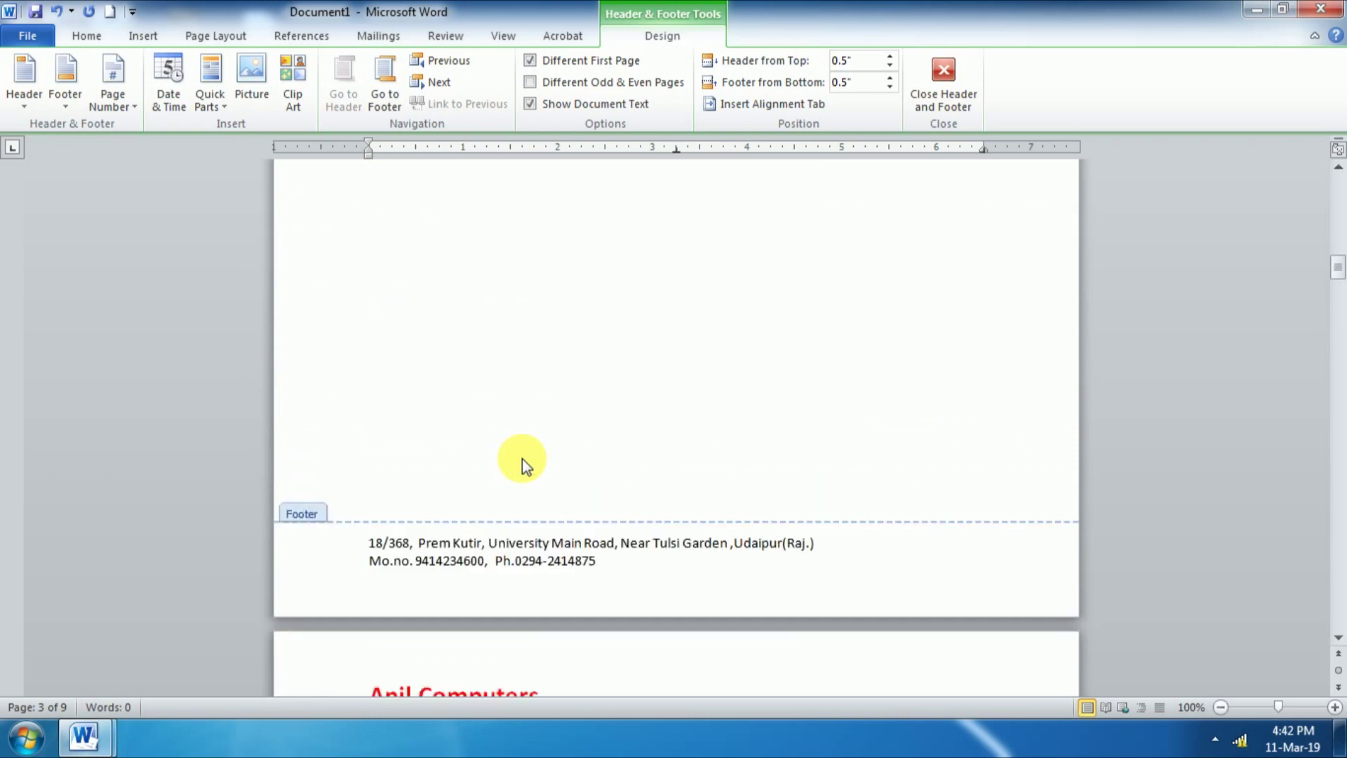
scroll(522, 458, up, 15)
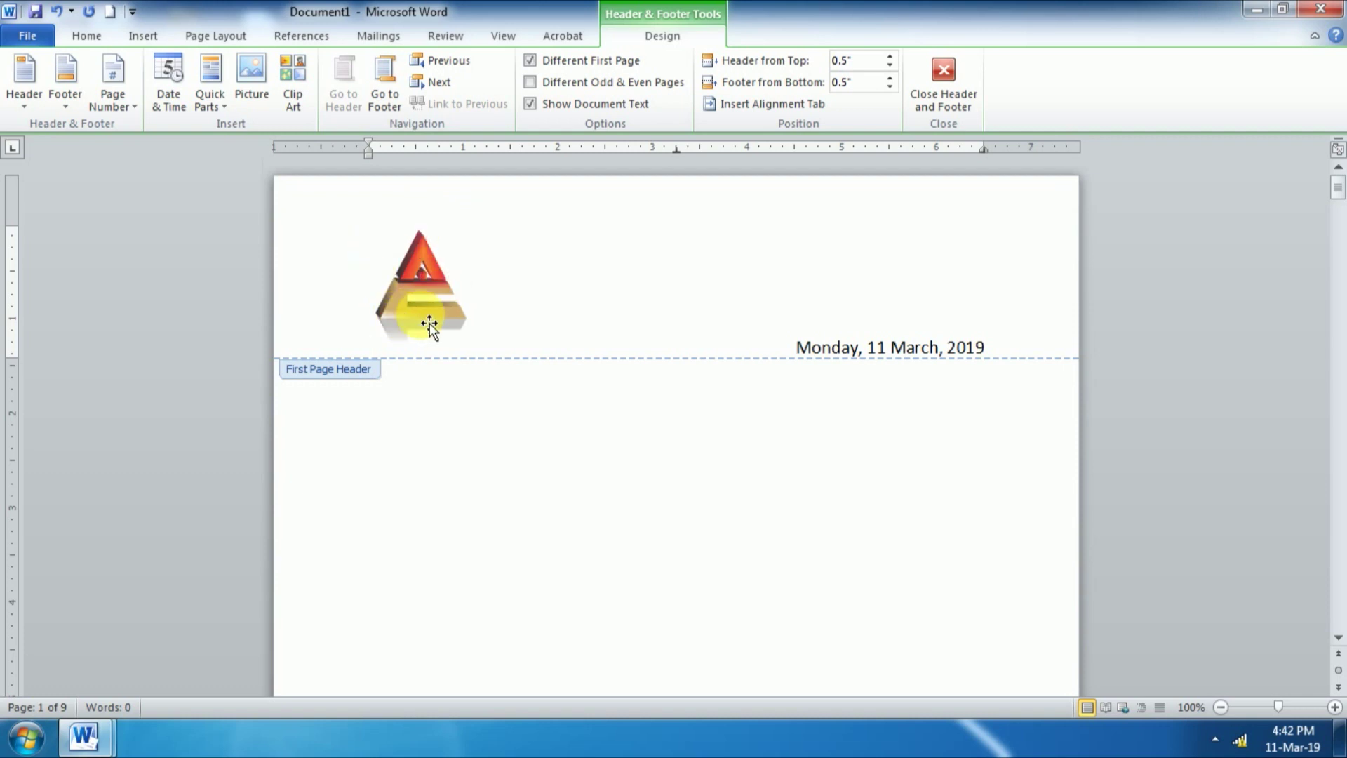
Step: Cancel the Insert Picture dialog, then turn off Different First Page so page 1 shares the header
click(250, 87)
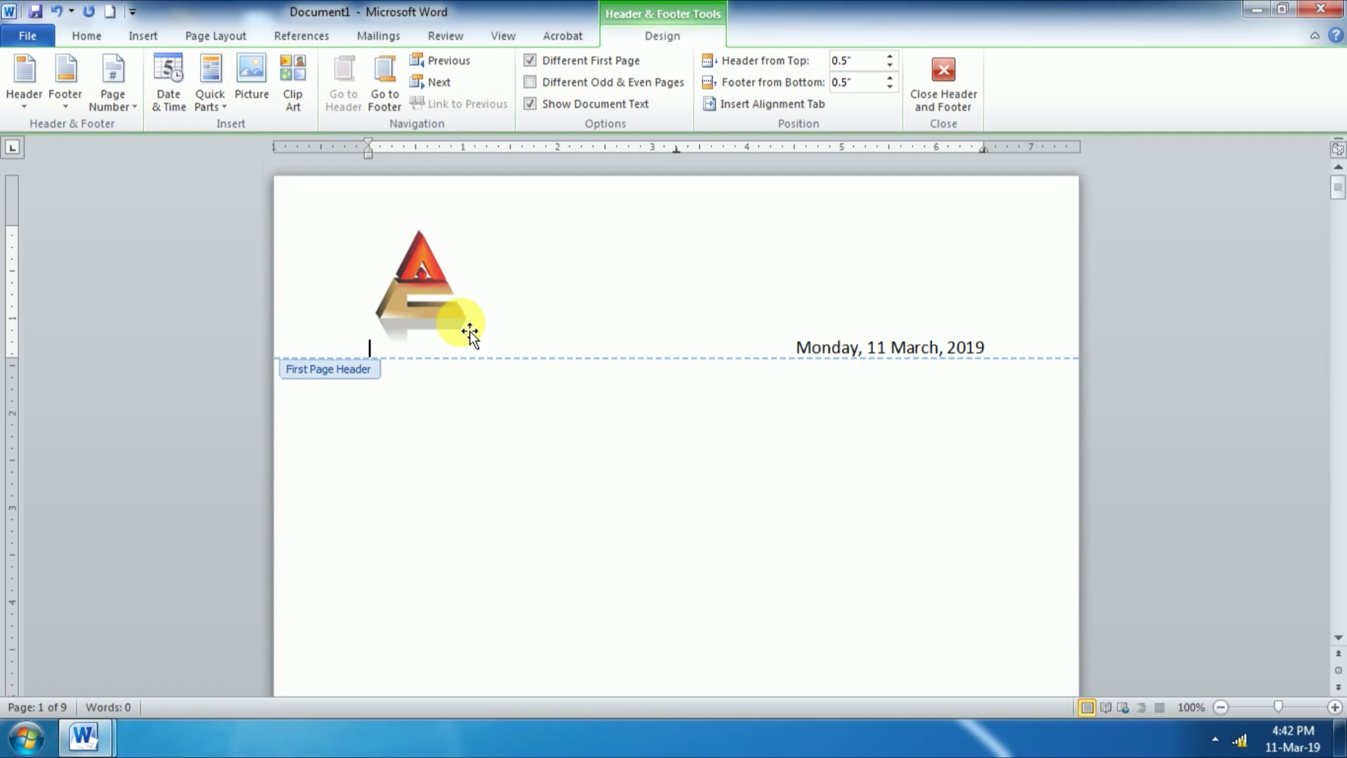
click(529, 61)
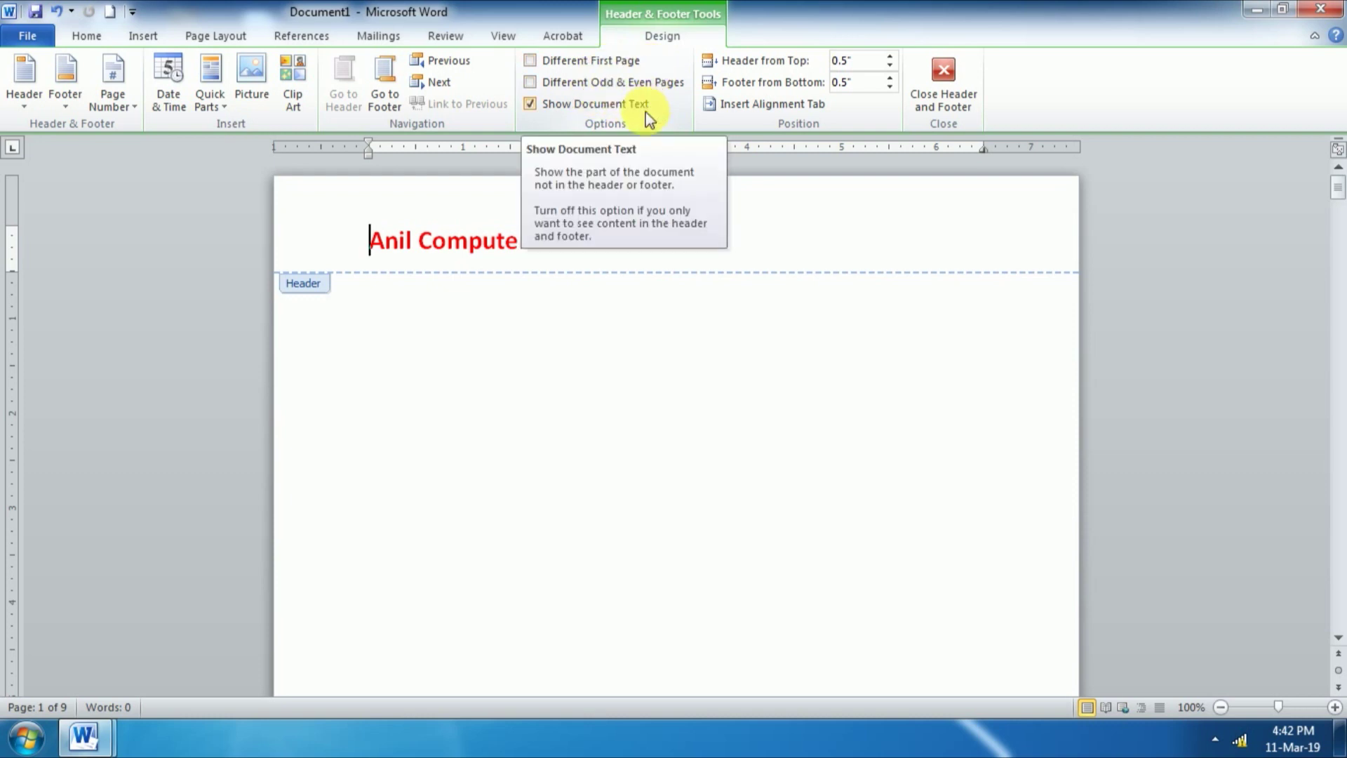
Step: Turn on Different Odd & Even Pages, making page 1's Anil Computers header the odd-page header
click(532, 84)
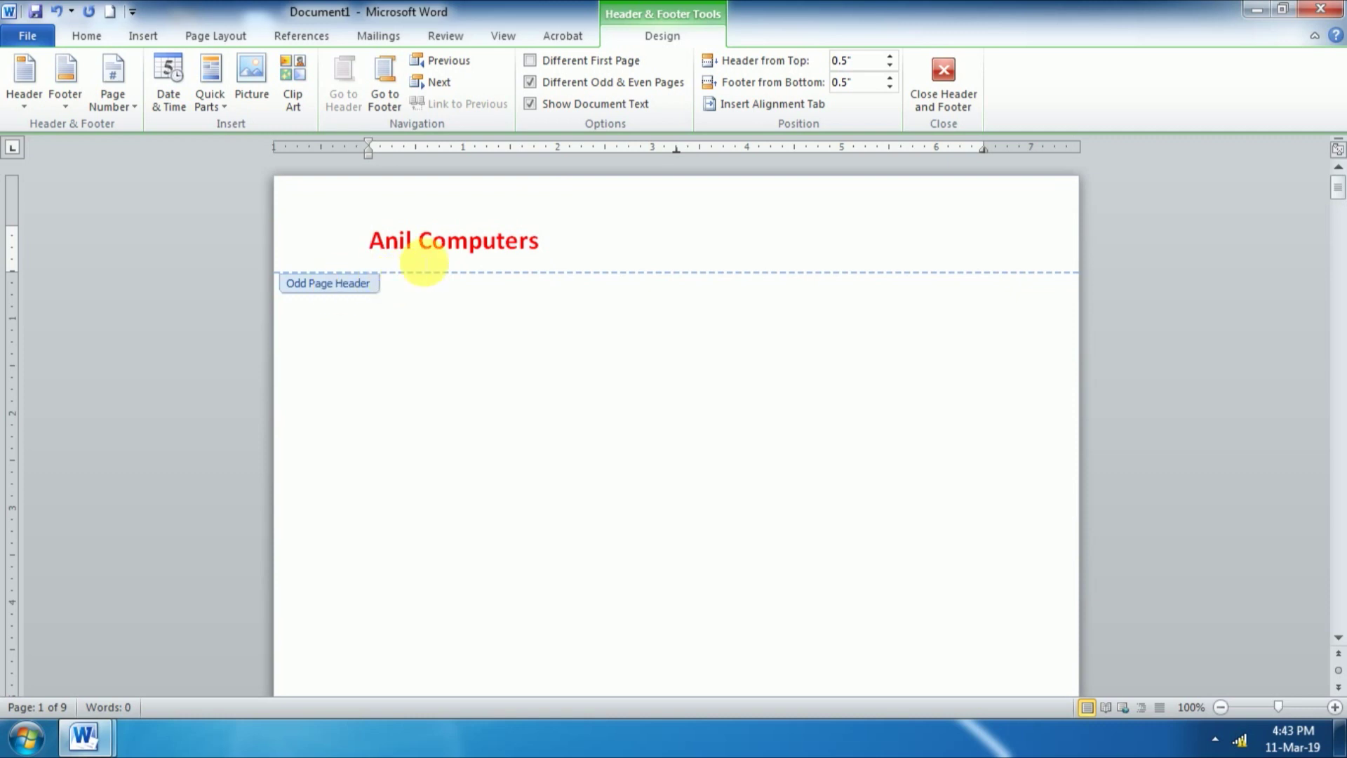
scroll(551, 360, down, 5)
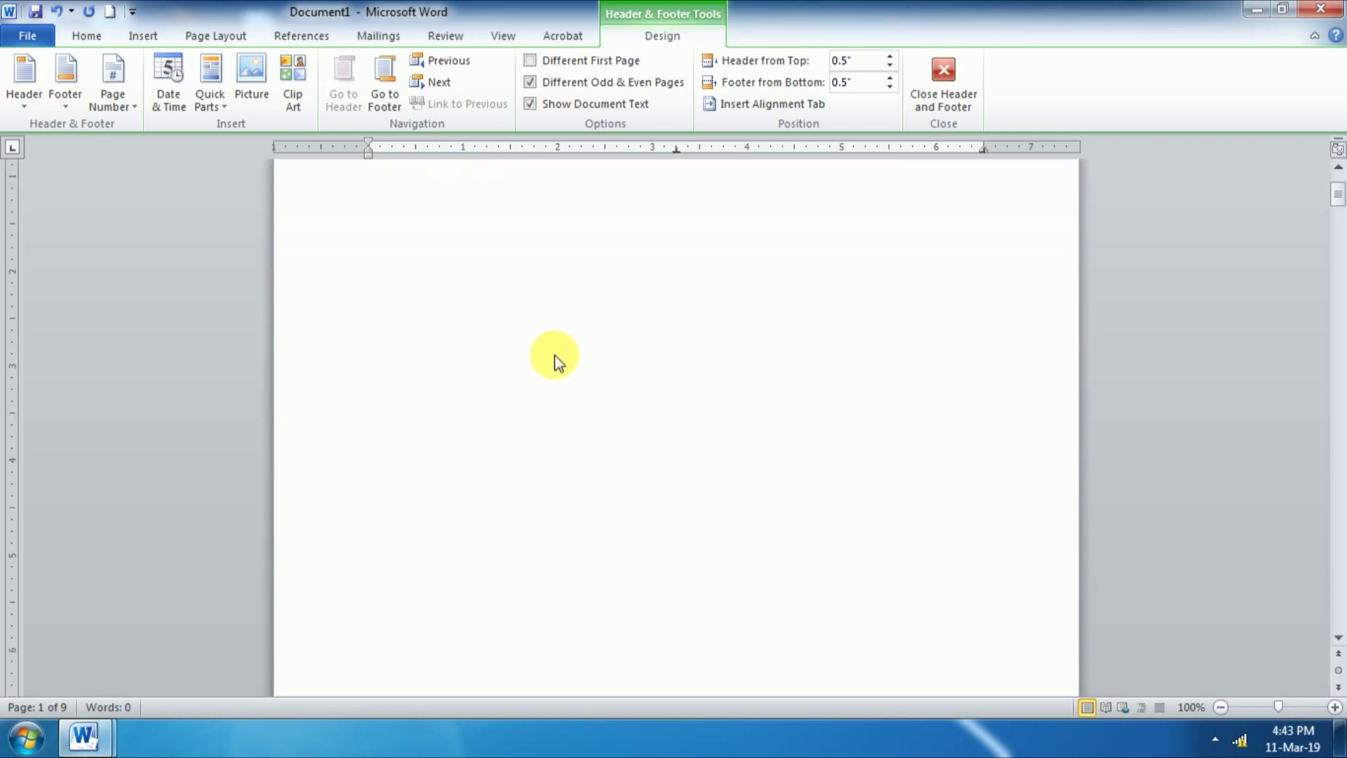
scroll(575, 344, down, 4)
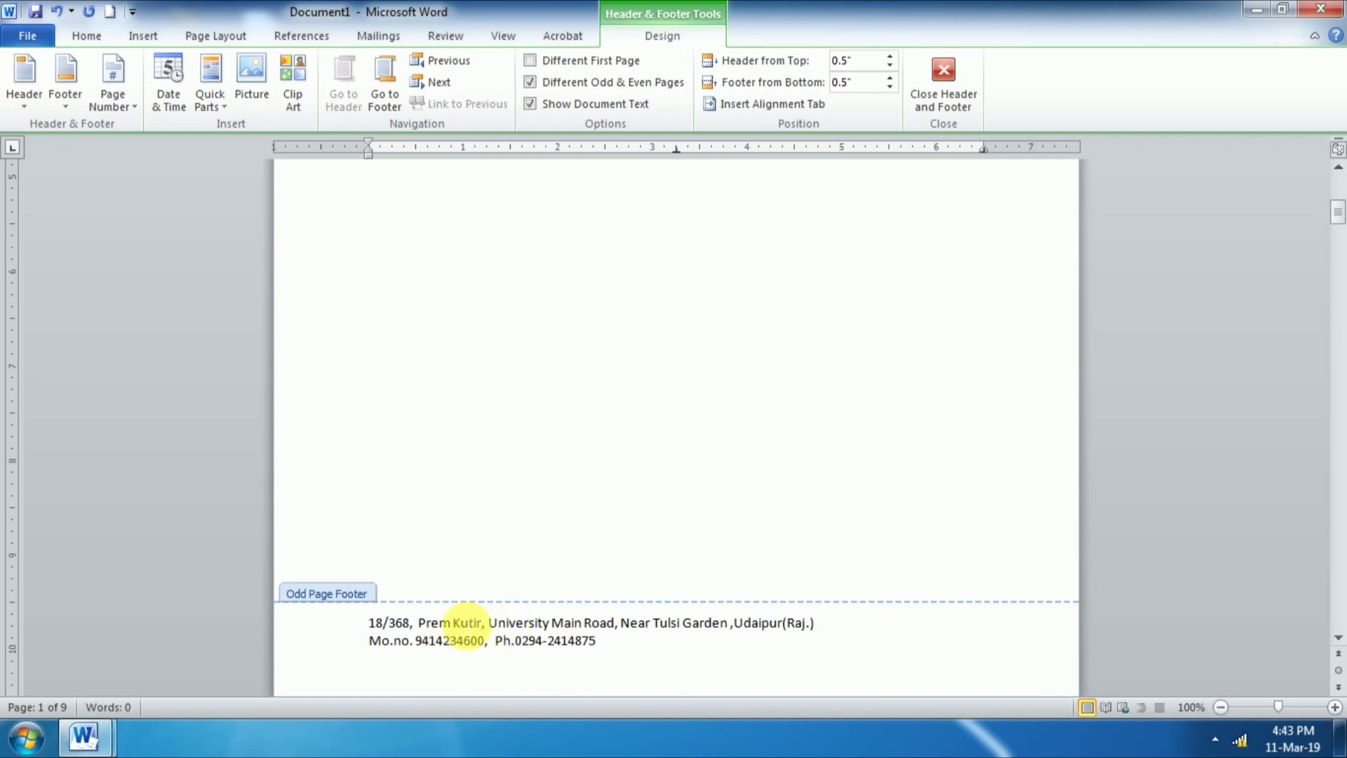
scroll(466, 625, down, 3)
scroll(463, 621, down, 4)
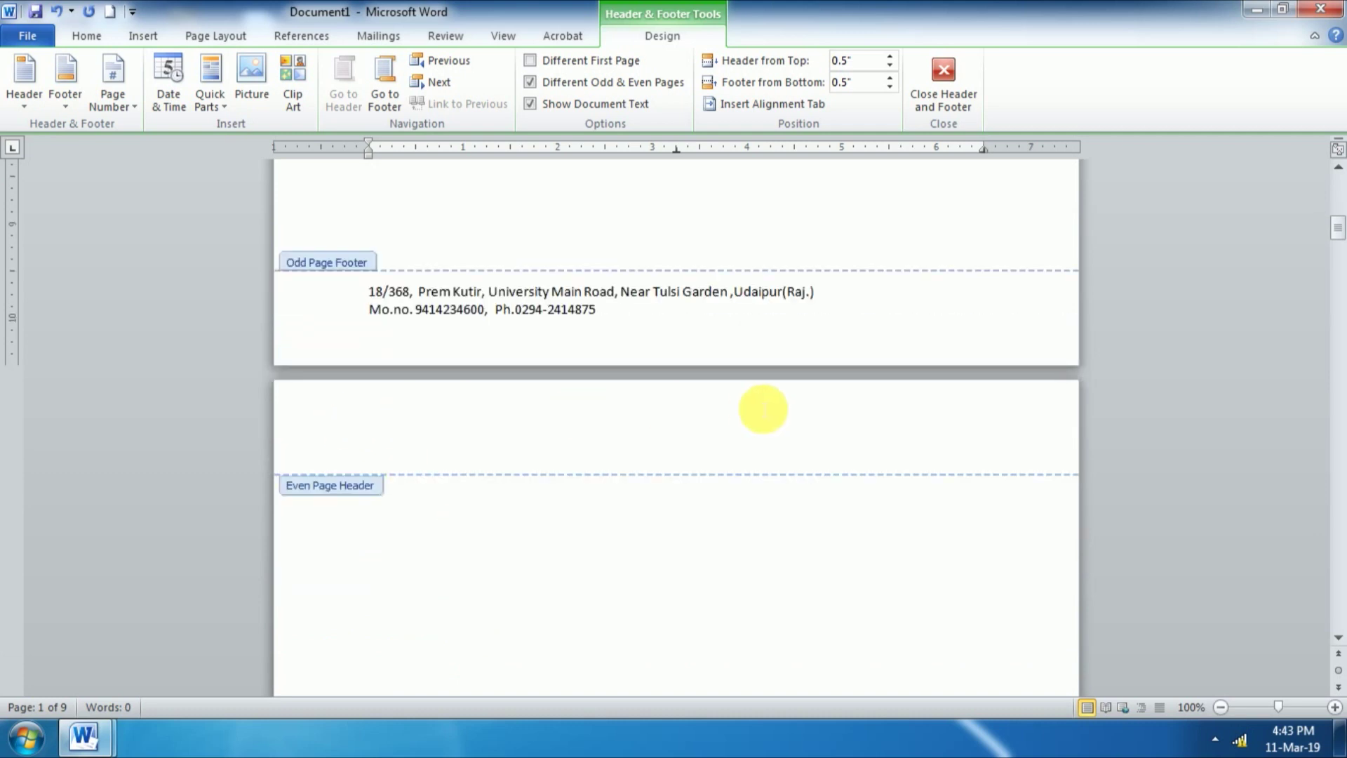
scroll(521, 525, down, 3)
scroll(520, 519, down, 13)
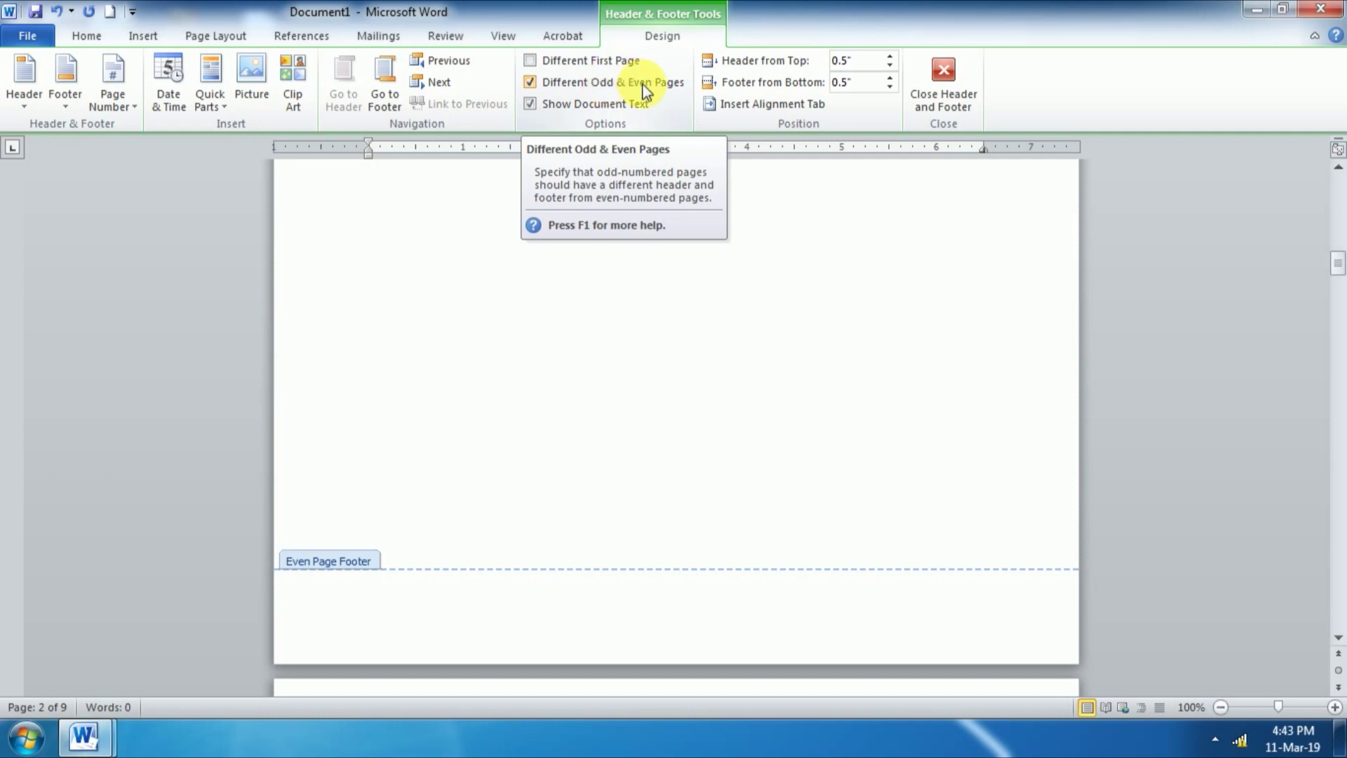
scroll(523, 367, down, 3)
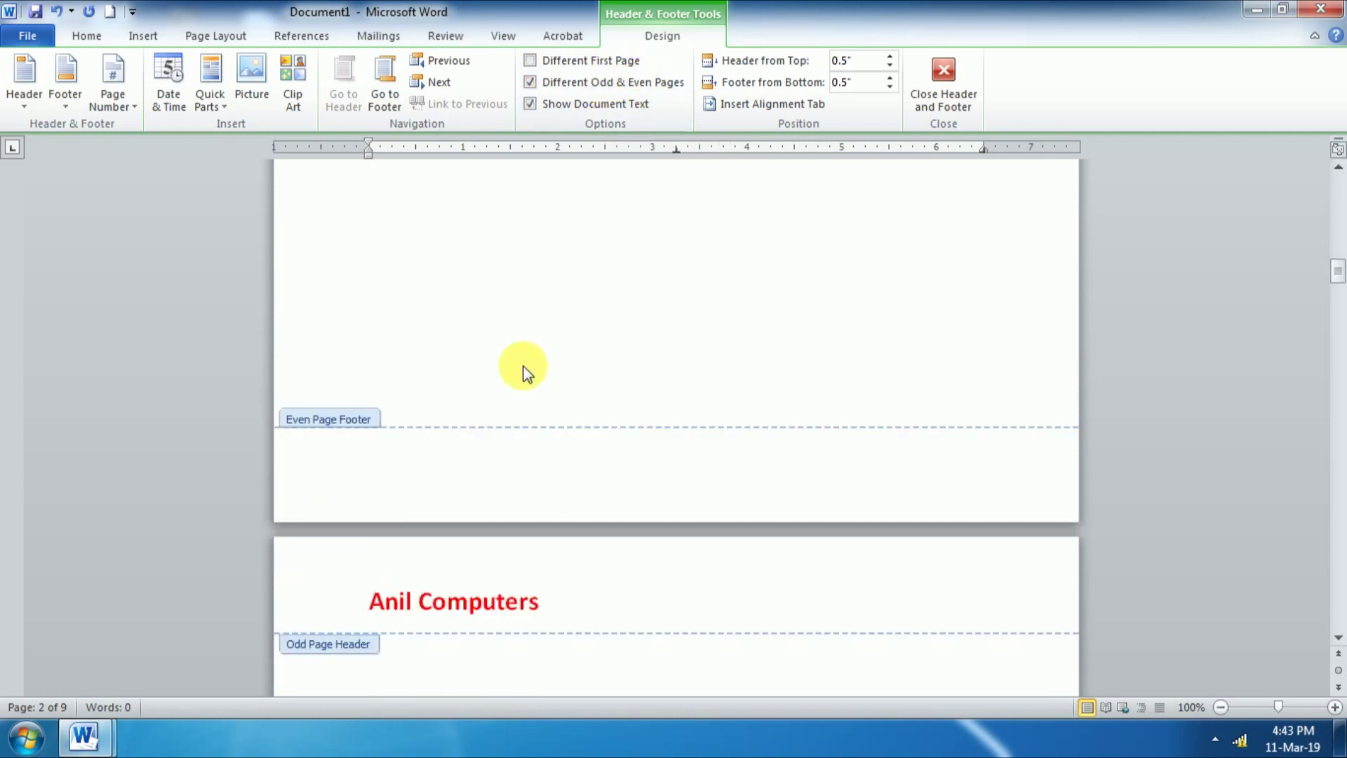
scroll(526, 372, down, 5)
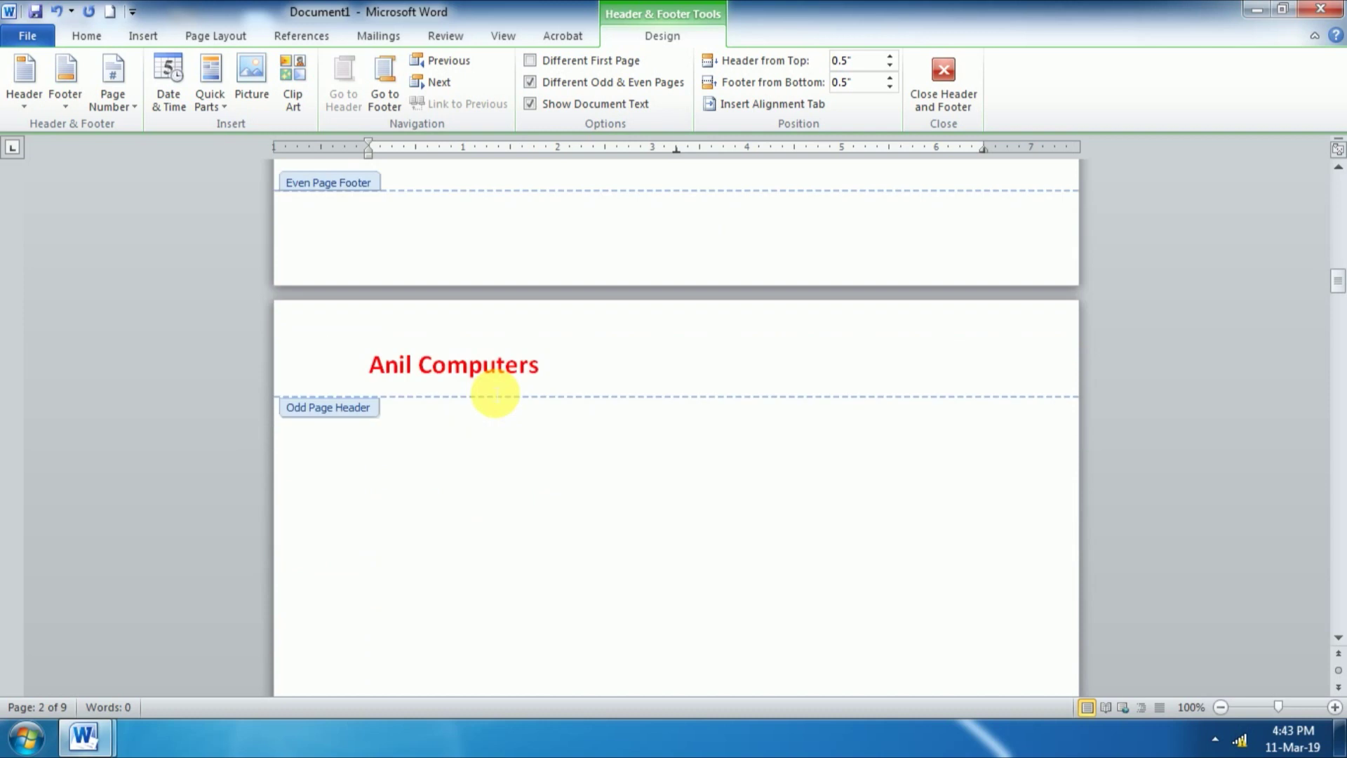
scroll(495, 393, down, 1)
scroll(536, 398, down, 4)
scroll(536, 396, down, 3)
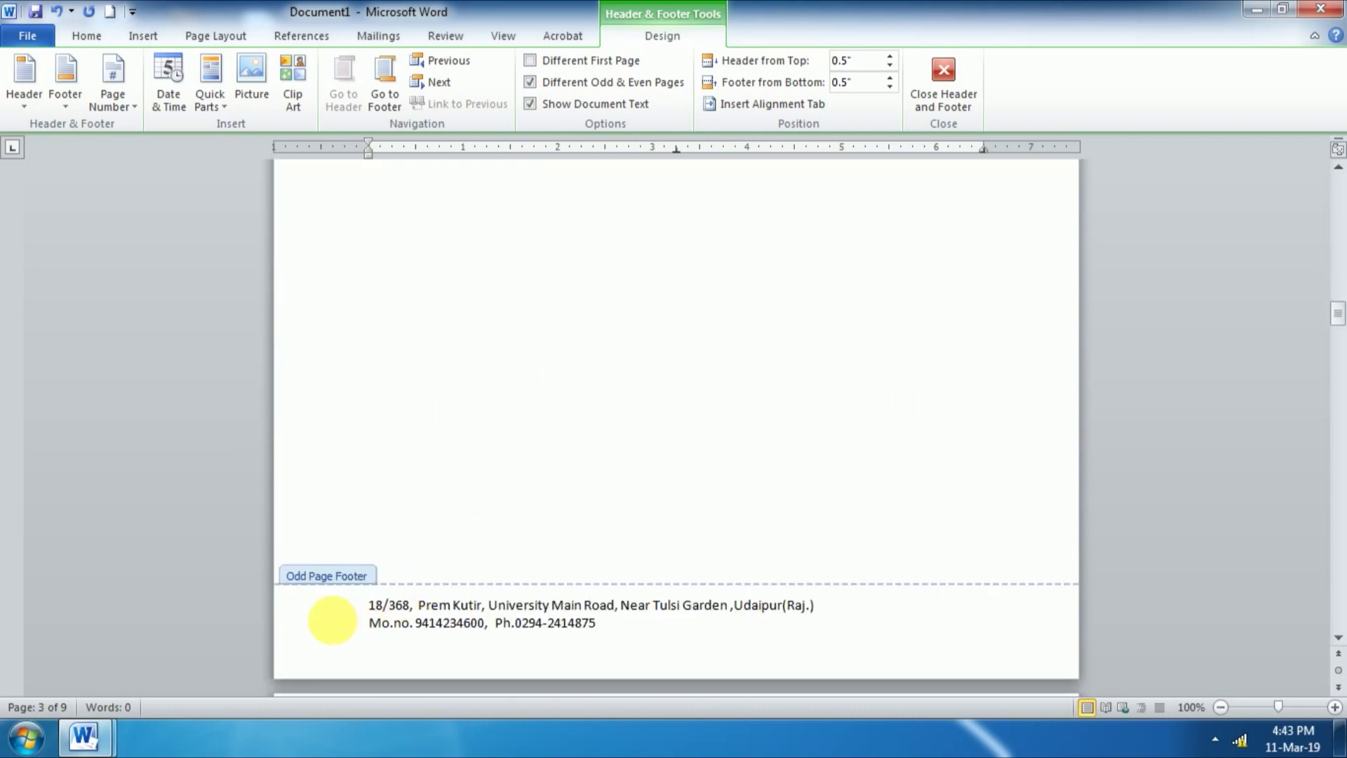
scroll(435, 574, down, 9)
scroll(406, 487, down, 12)
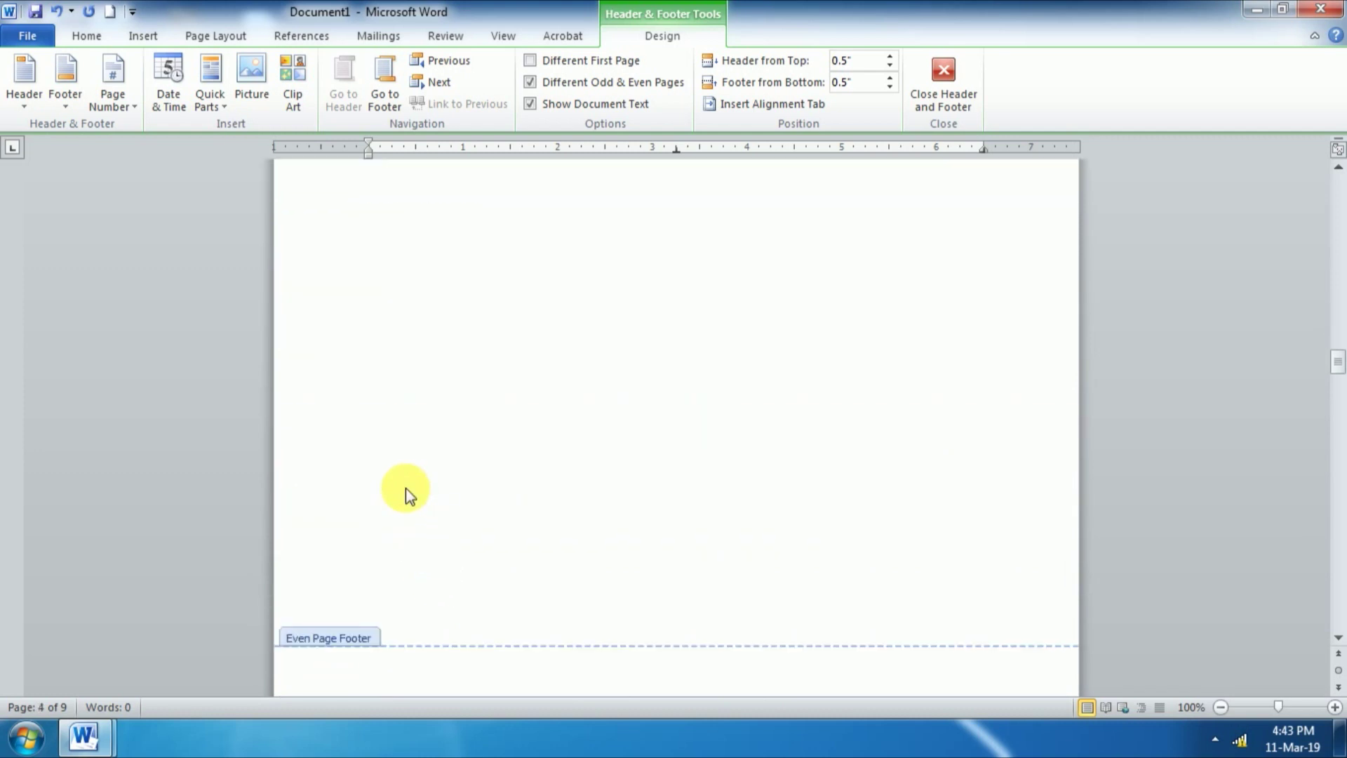
scroll(405, 487, down, 12)
scroll(406, 487, up, 2)
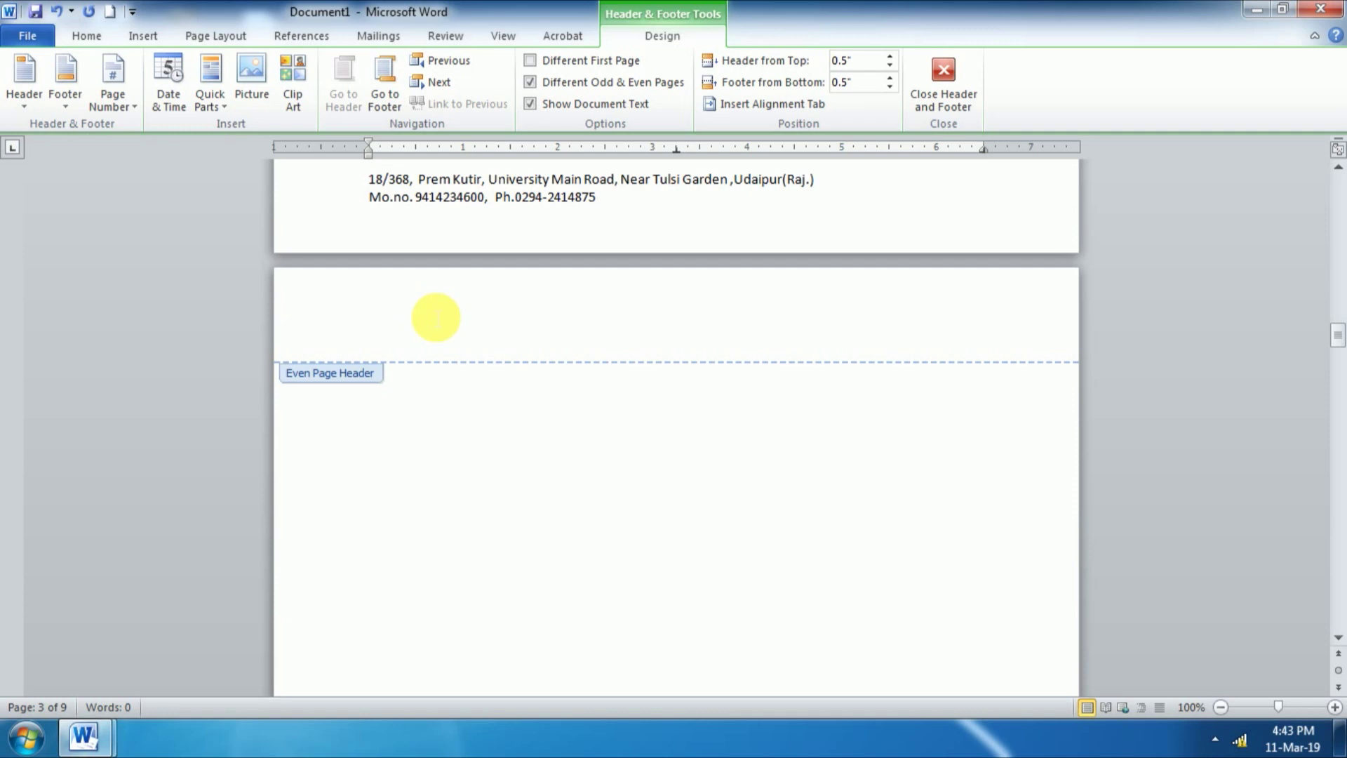
scroll(433, 315, up, 3)
scroll(431, 317, up, 10)
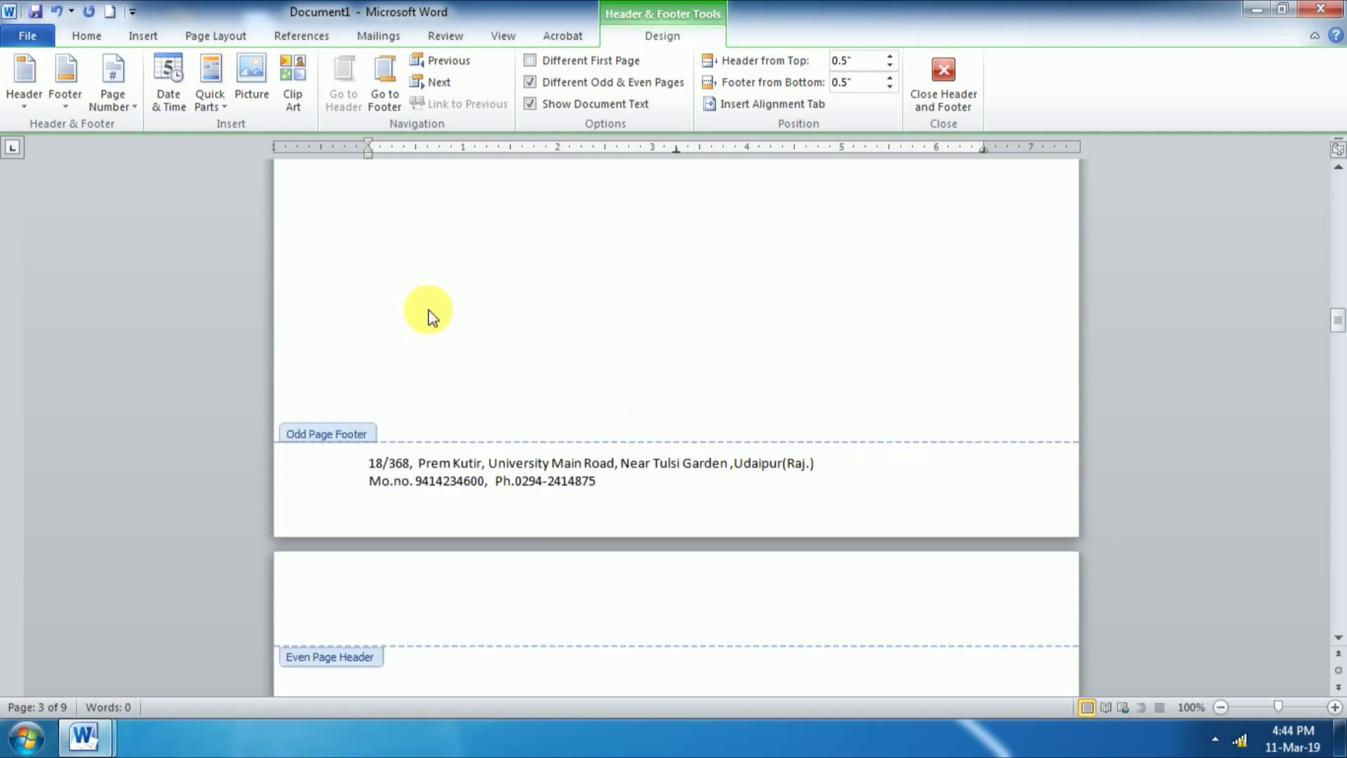
scroll(430, 312, down, 10)
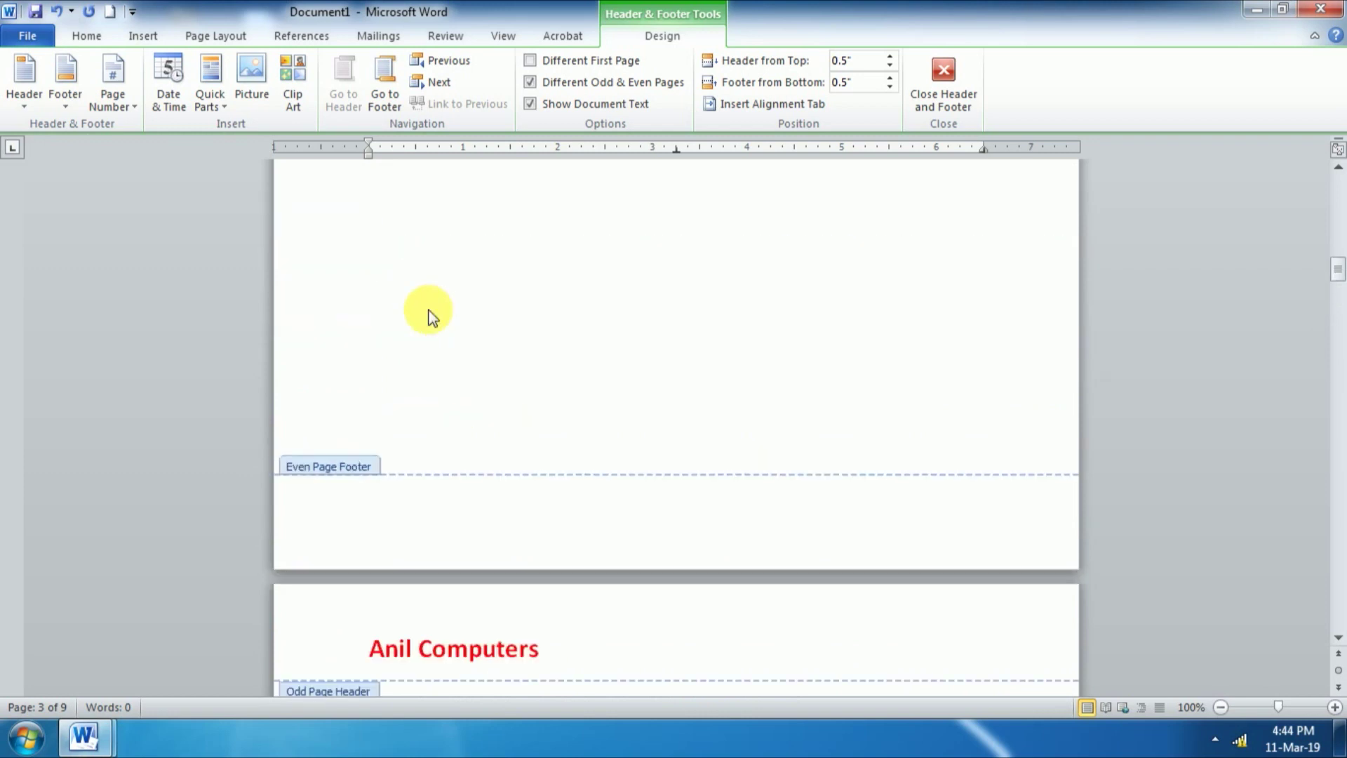
scroll(430, 314, up, 10)
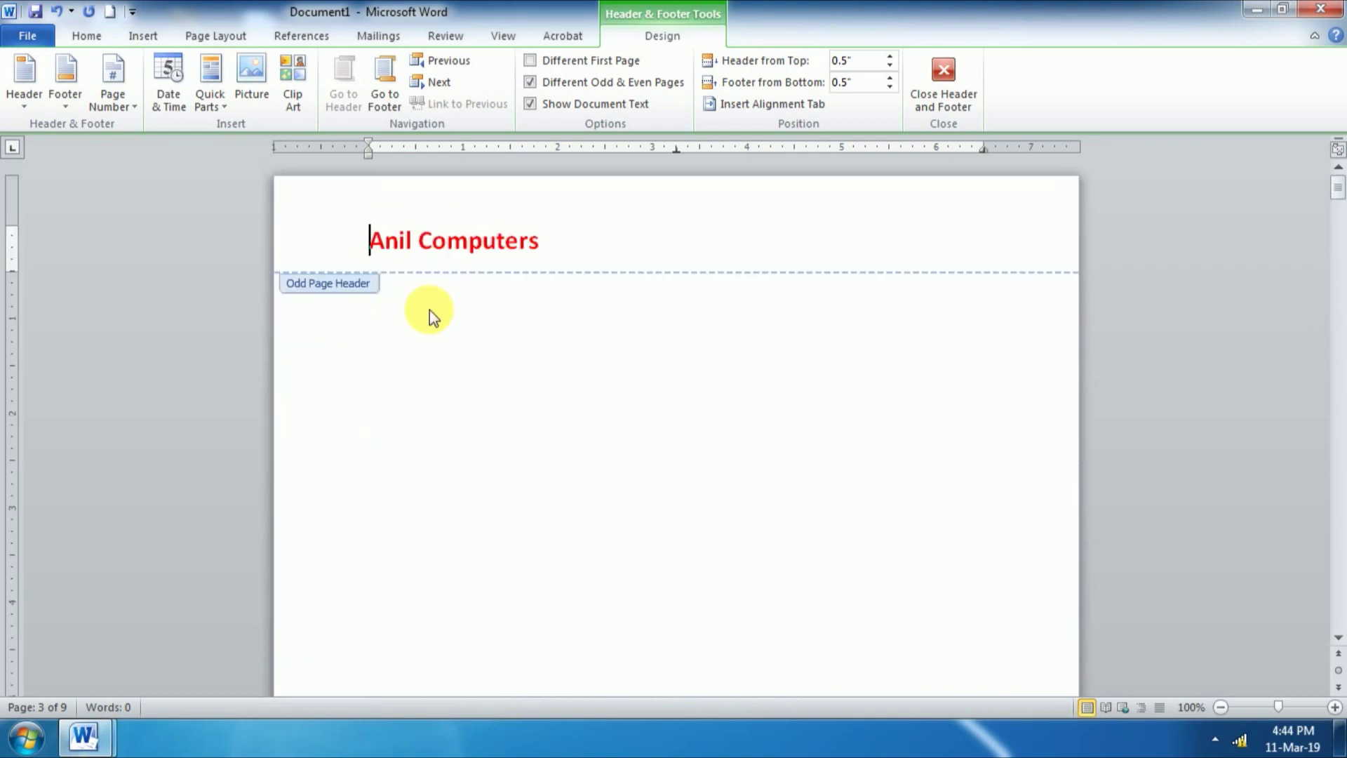
Step: Turn off Different Odd & Even Pages and check that all pages share the Anil Computers header
click(532, 87)
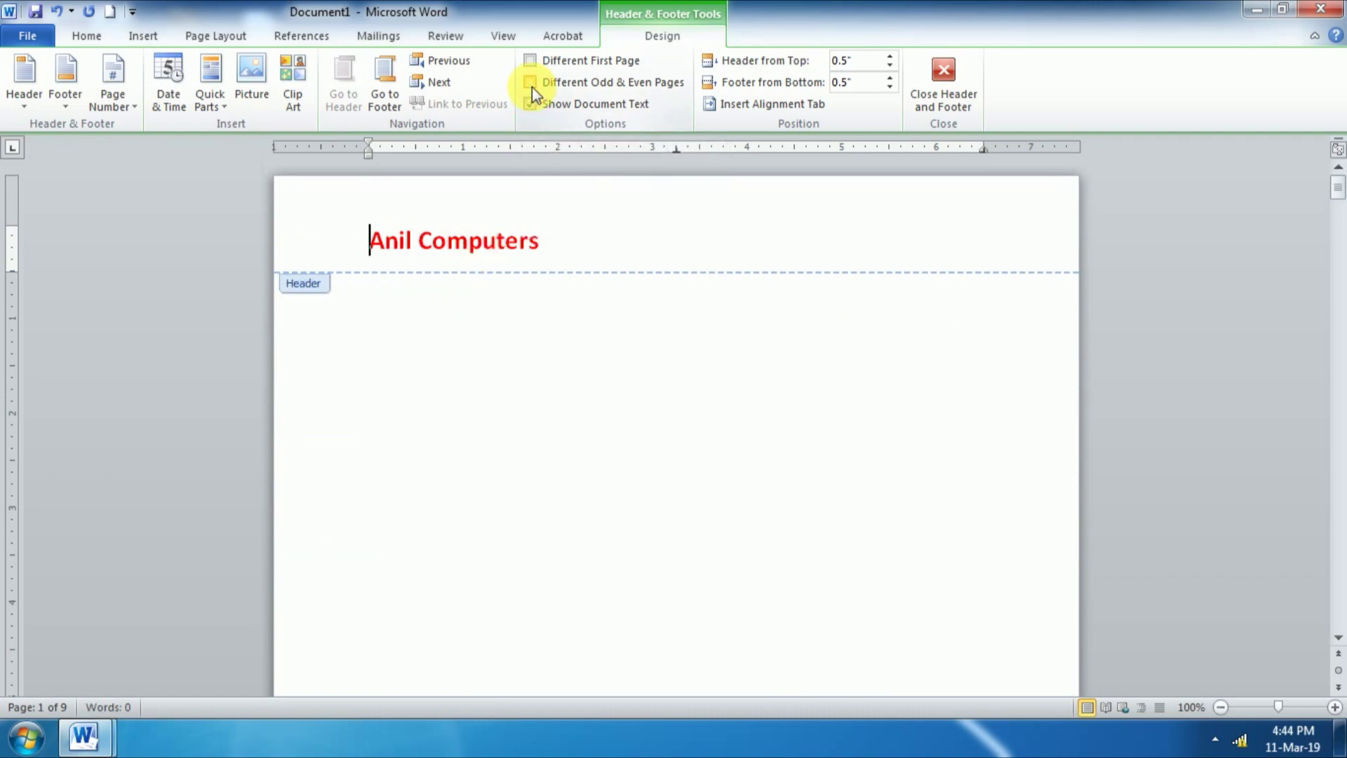
scroll(483, 258, down, 12)
scroll(484, 261, down, 7)
scroll(484, 260, up, 8)
scroll(485, 258, up, 15)
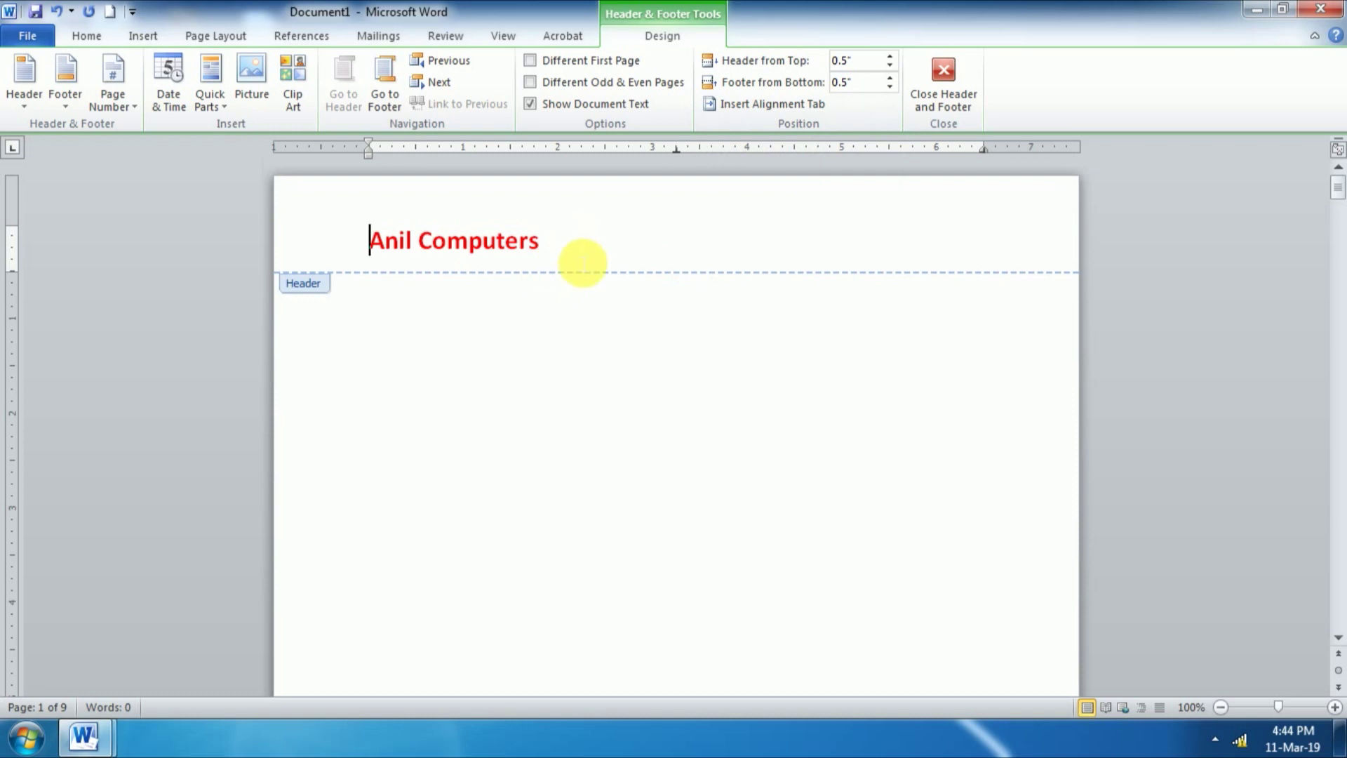
Step: Raise Header from Top to 1 inch
click(891, 56)
click(891, 56)
click(891, 56)
click(890, 56)
click(890, 56)
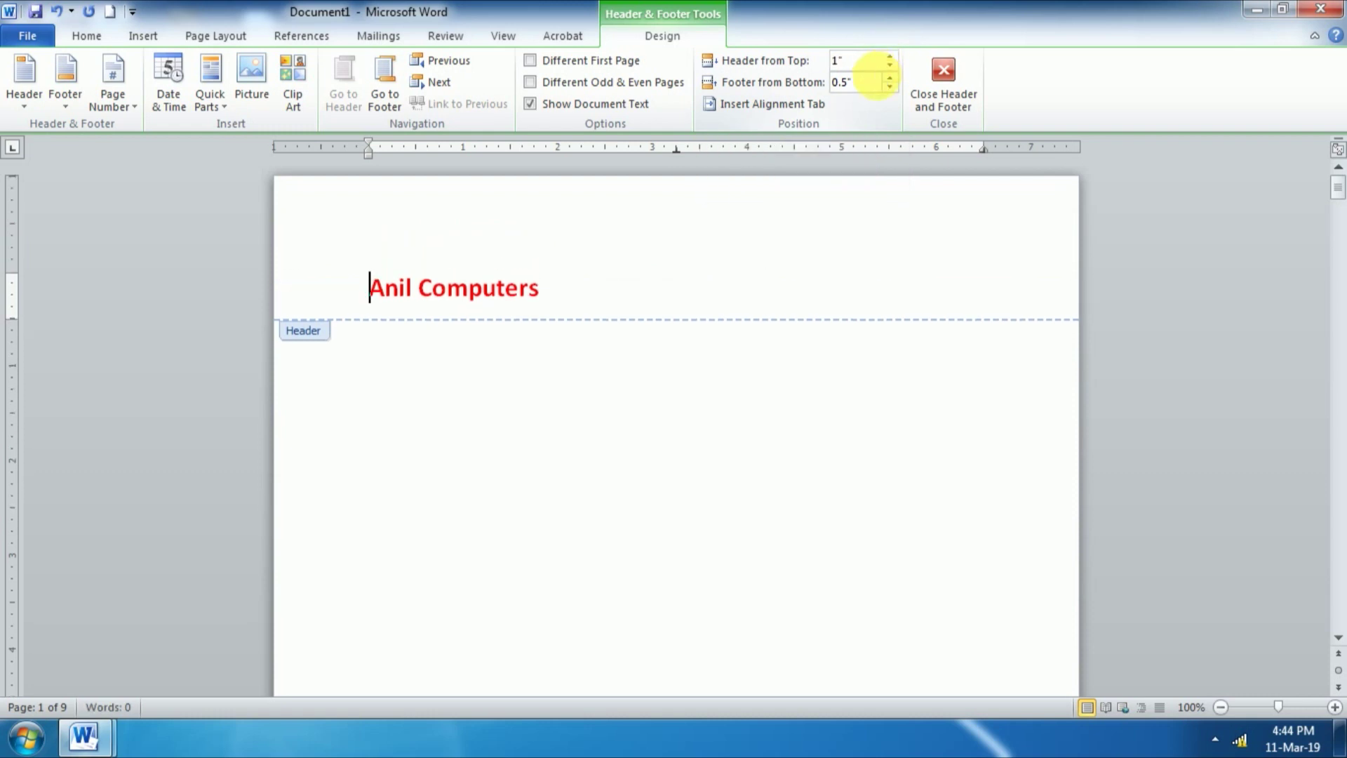
scroll(555, 528, down, 5)
scroll(556, 528, down, 4)
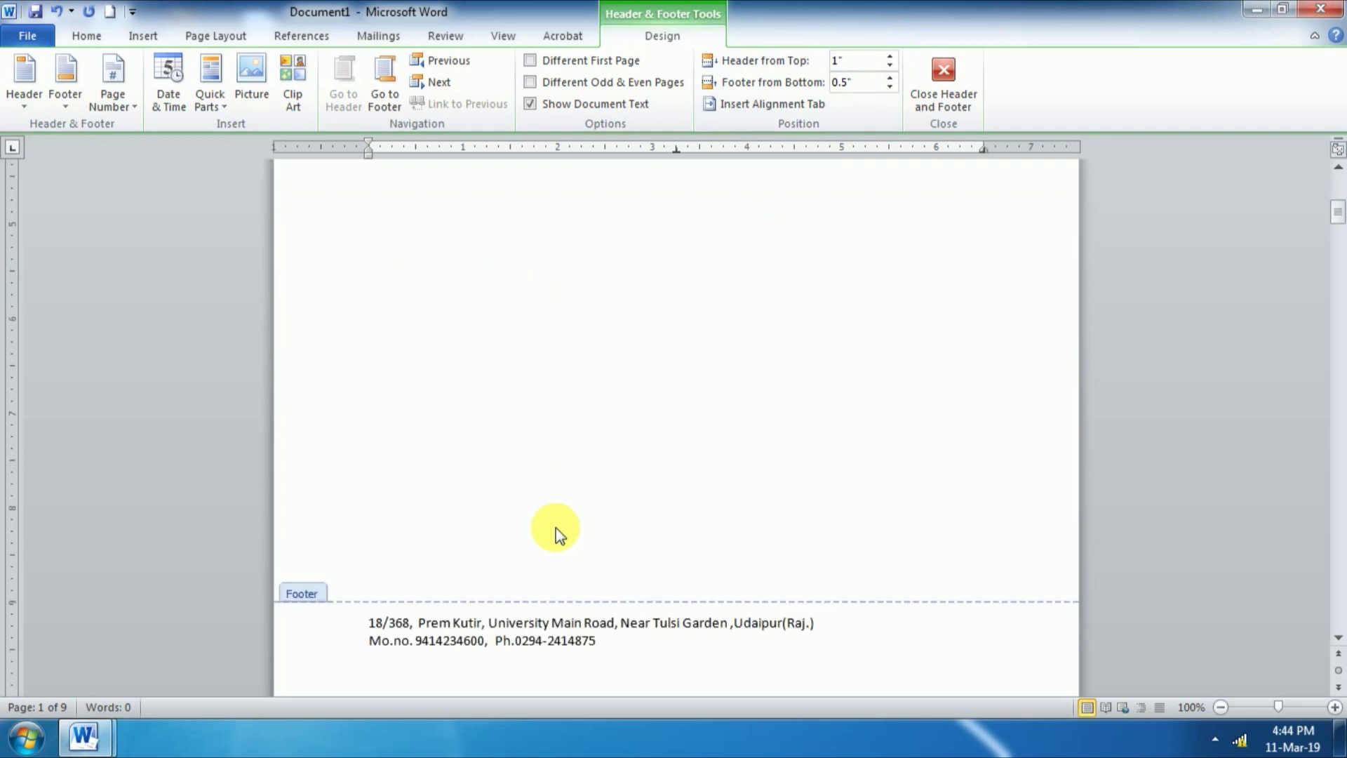
Step: In the address footer, raise Footer from Bottom from 0.5 to 1 inch
click(852, 589)
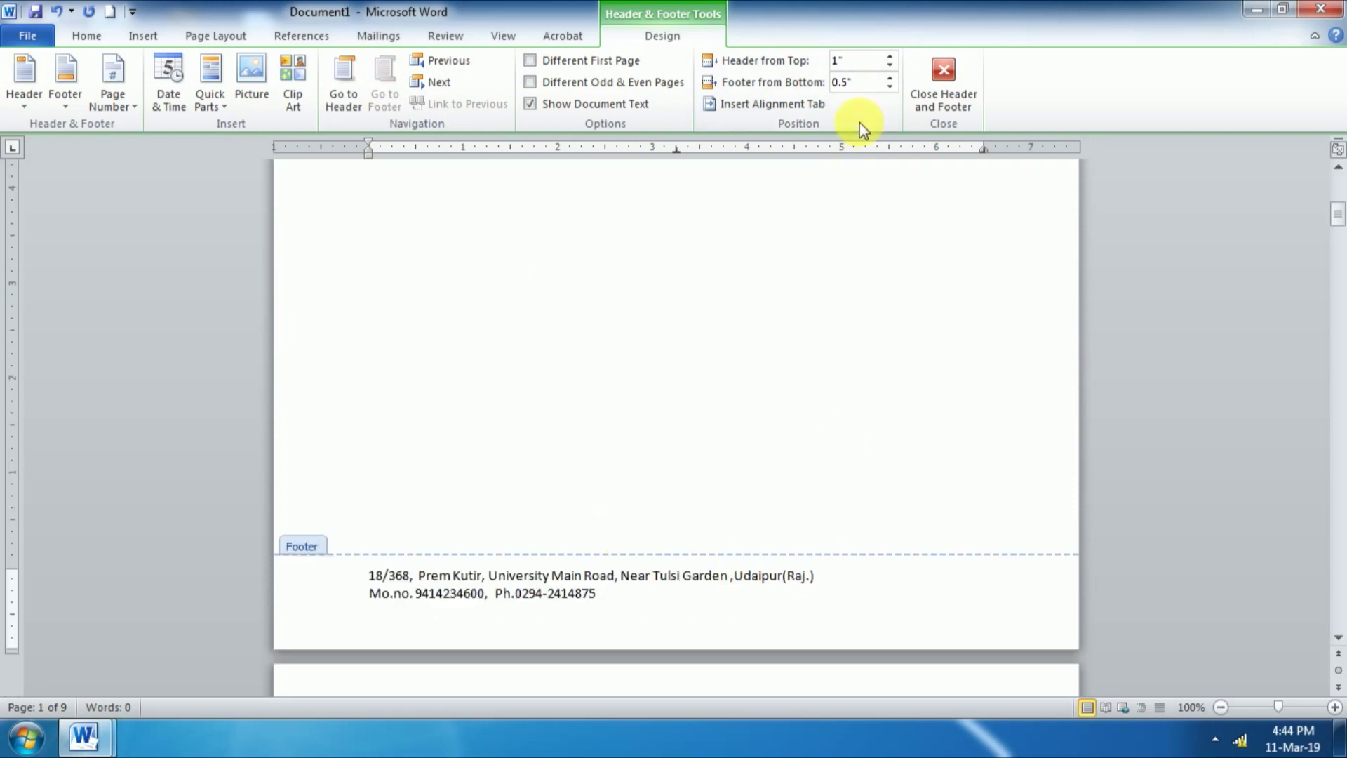
click(891, 78)
click(891, 78)
click(890, 78)
click(890, 78)
click(890, 78)
scroll(646, 548, up, 4)
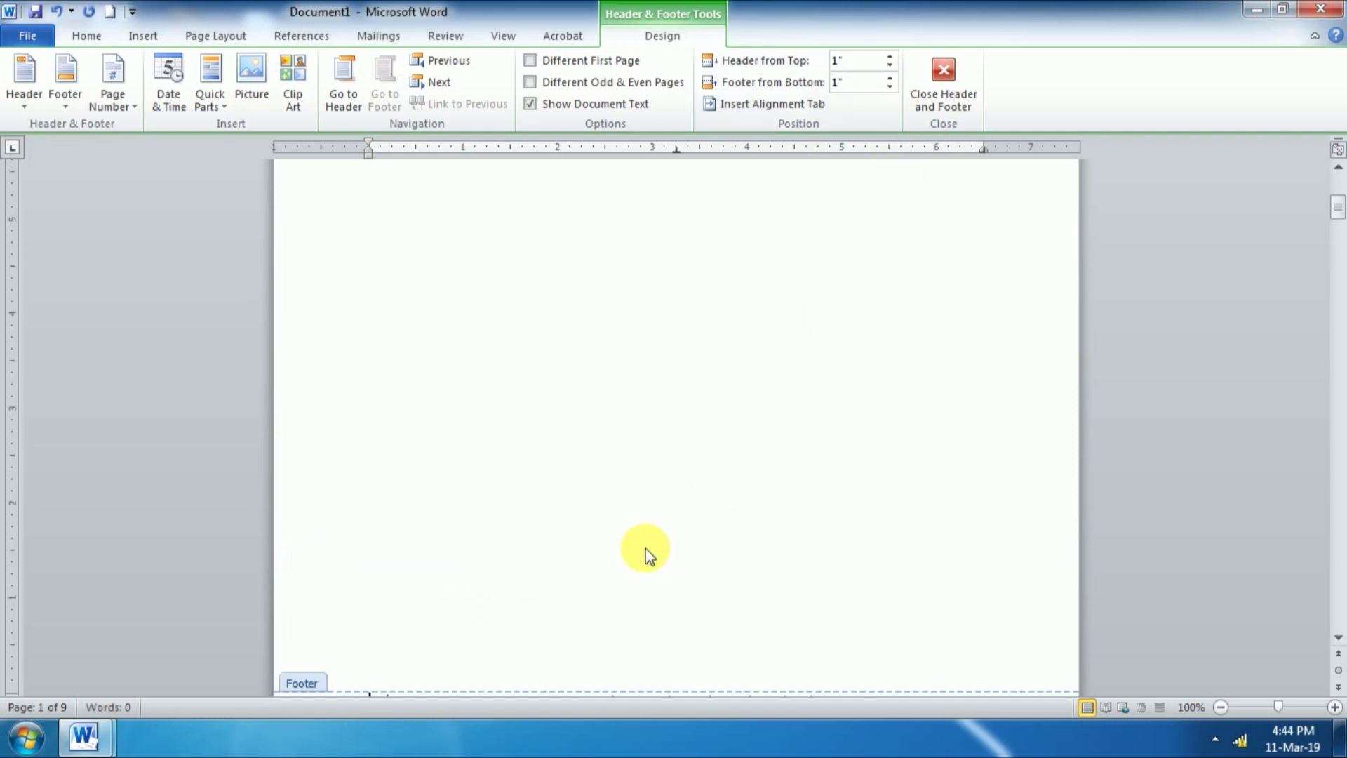
scroll(646, 549, up, 2)
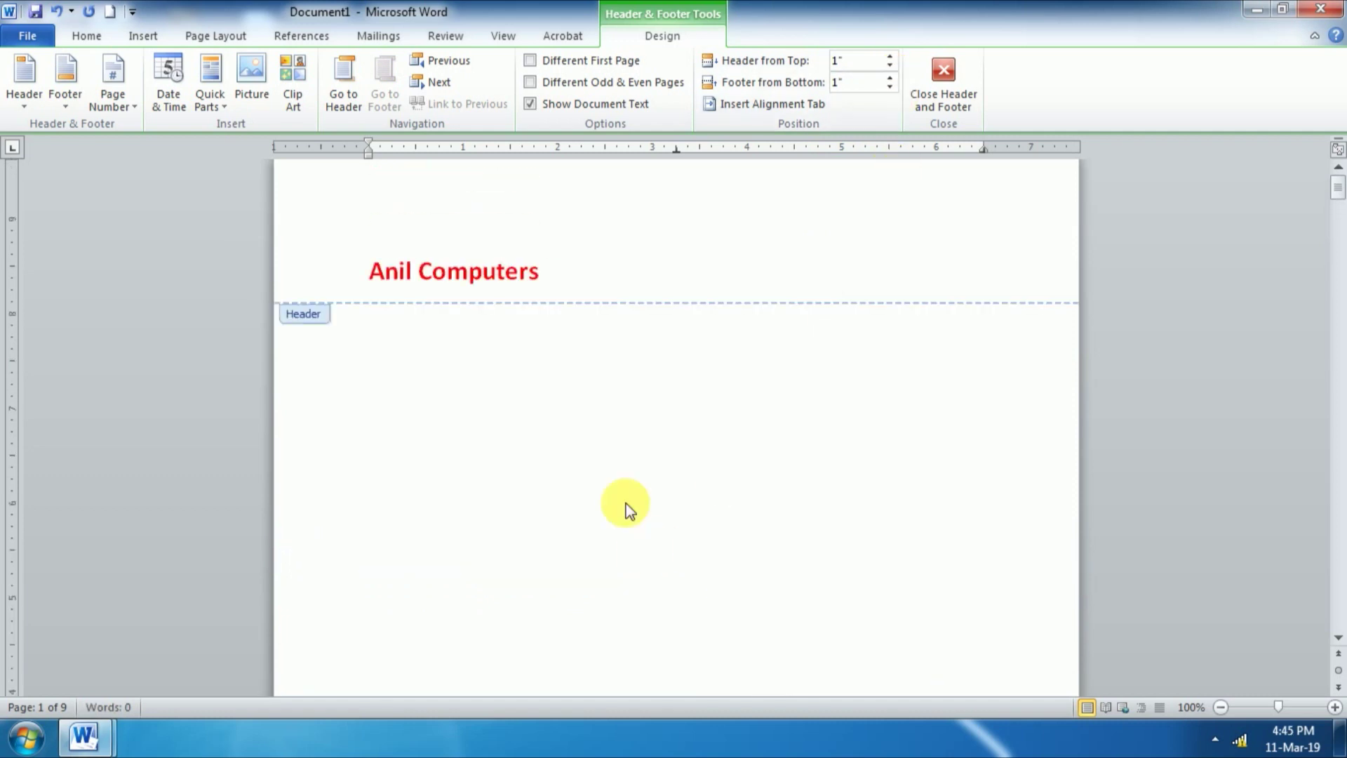
scroll(598, 500, down, 3)
scroll(600, 499, down, 2)
scroll(599, 499, up, 2)
scroll(600, 499, up, 3)
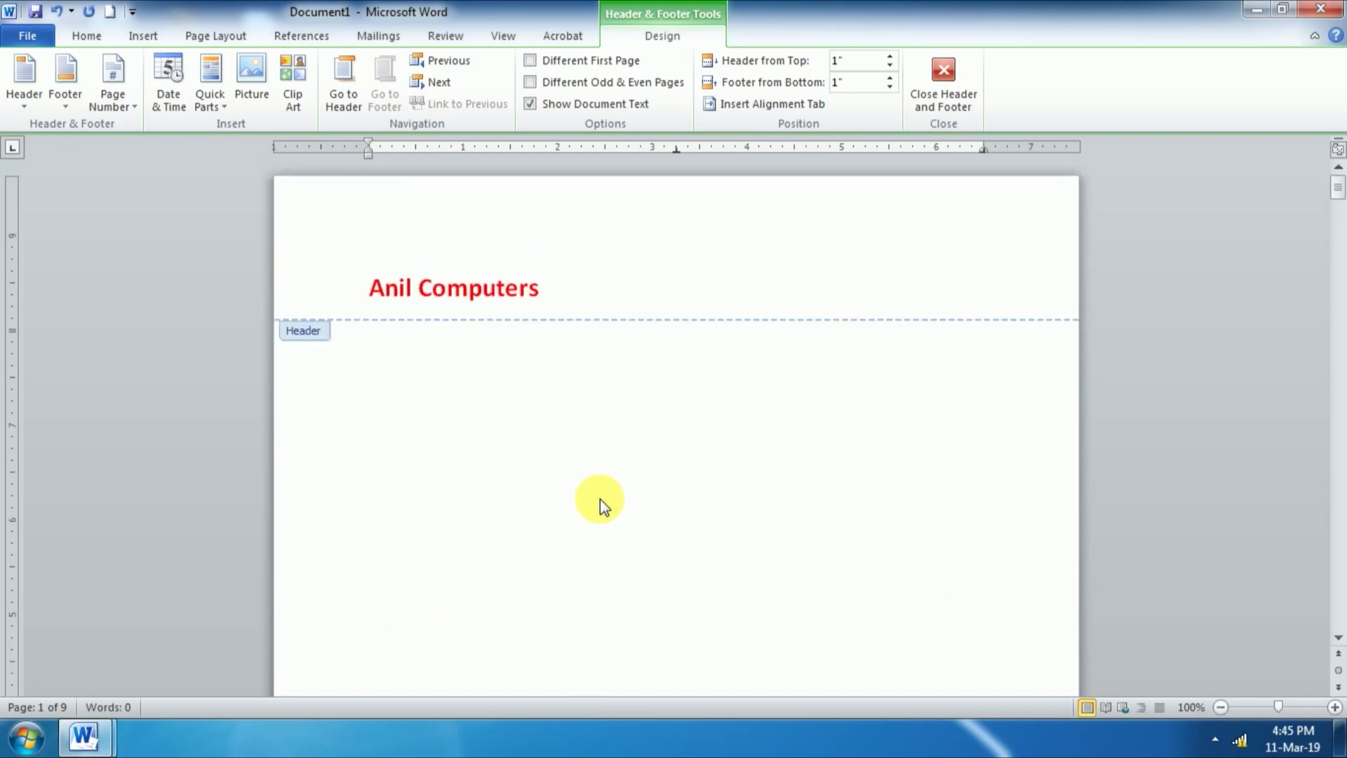
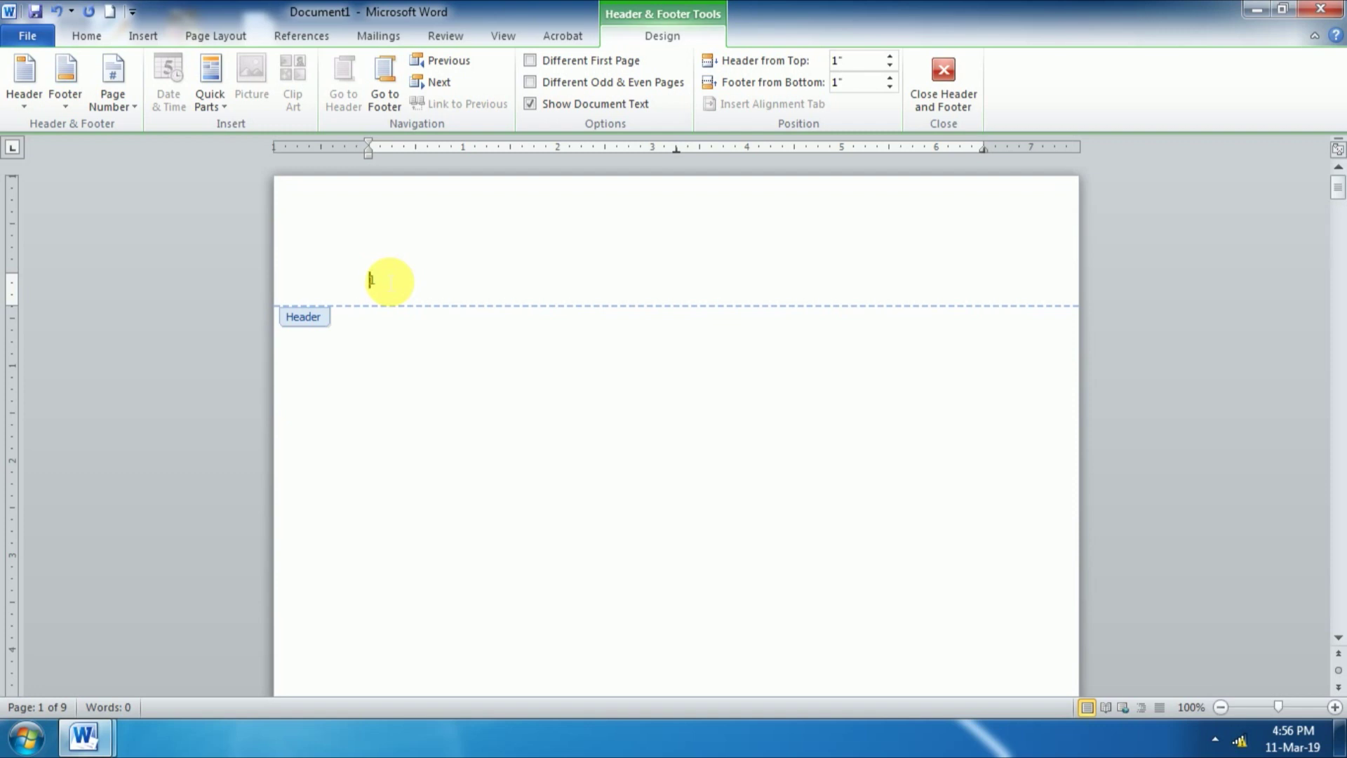
Step: Paste the large red bold 'Anil Computers' heading into the page header
text(Anil Computers)
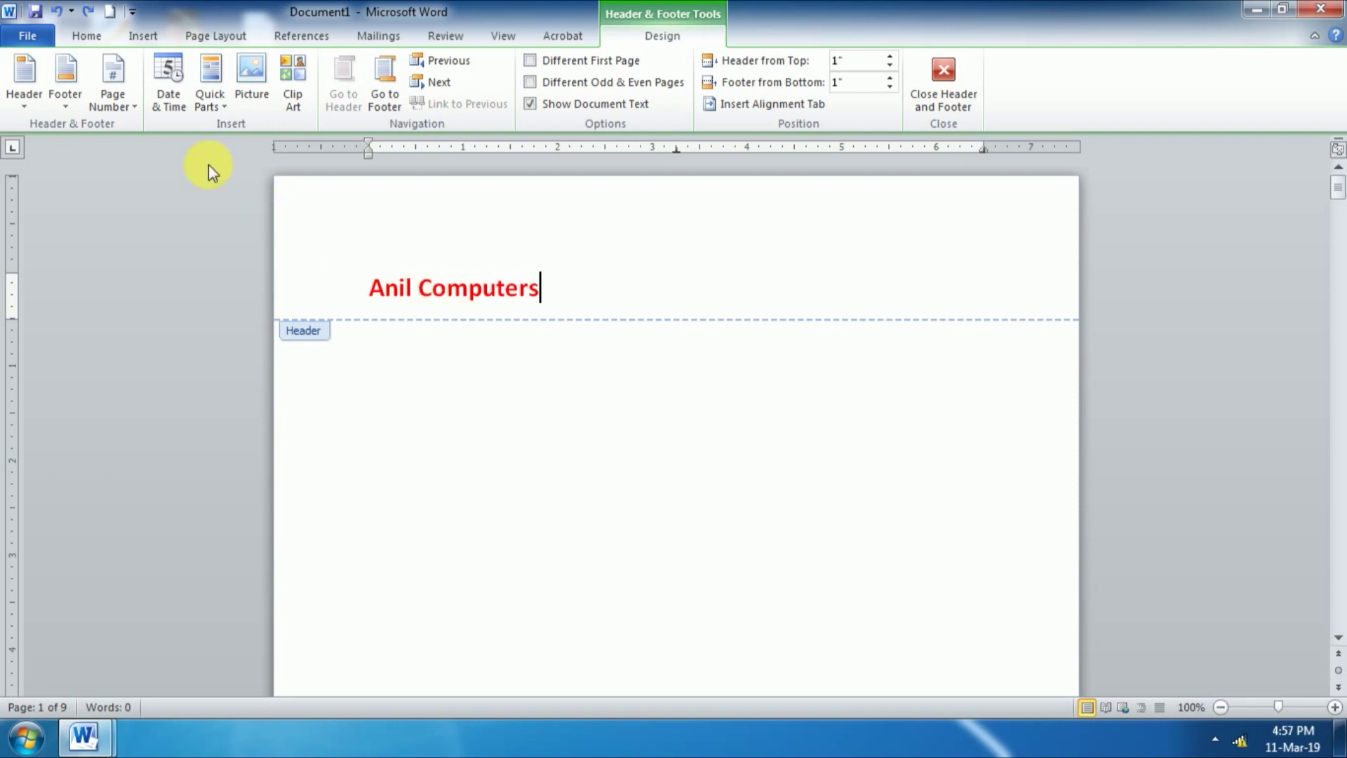
click(124, 106)
mouse_move(176, 153)
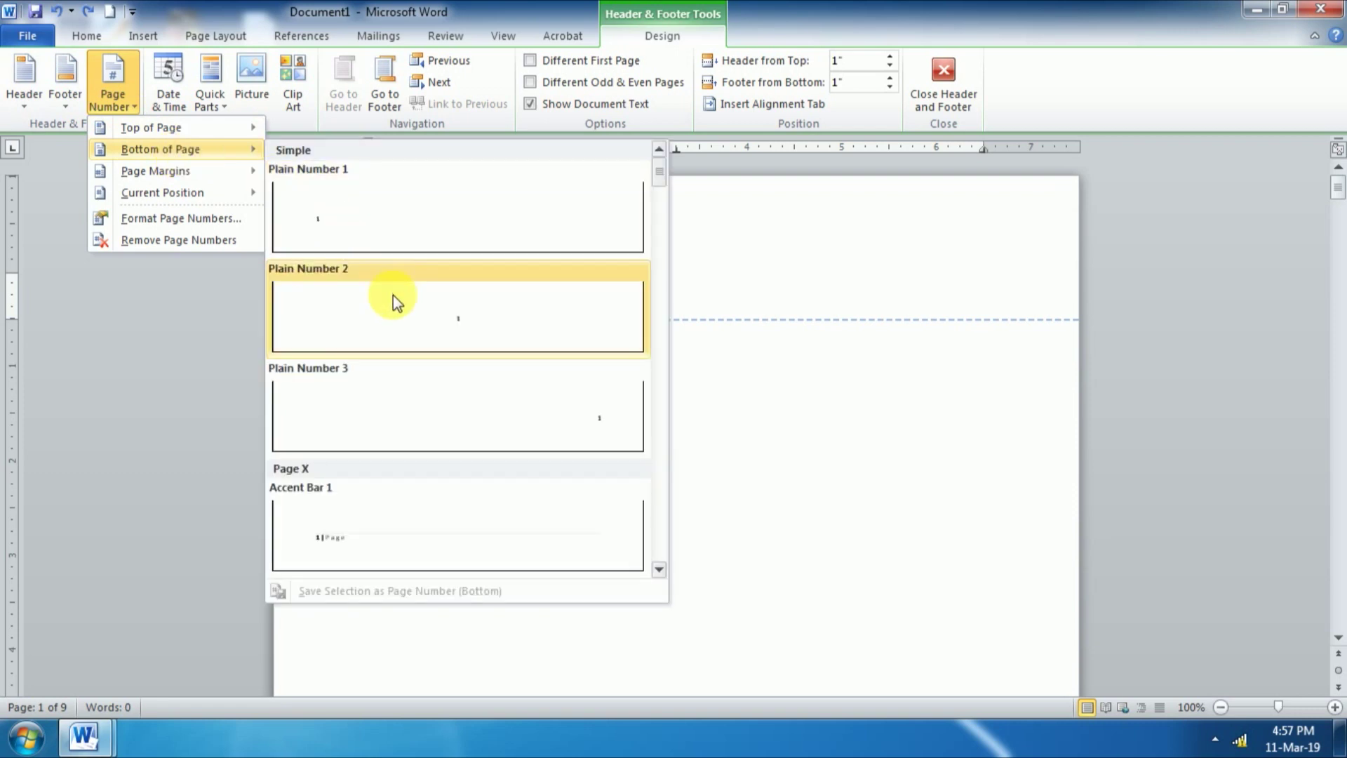
click(406, 321)
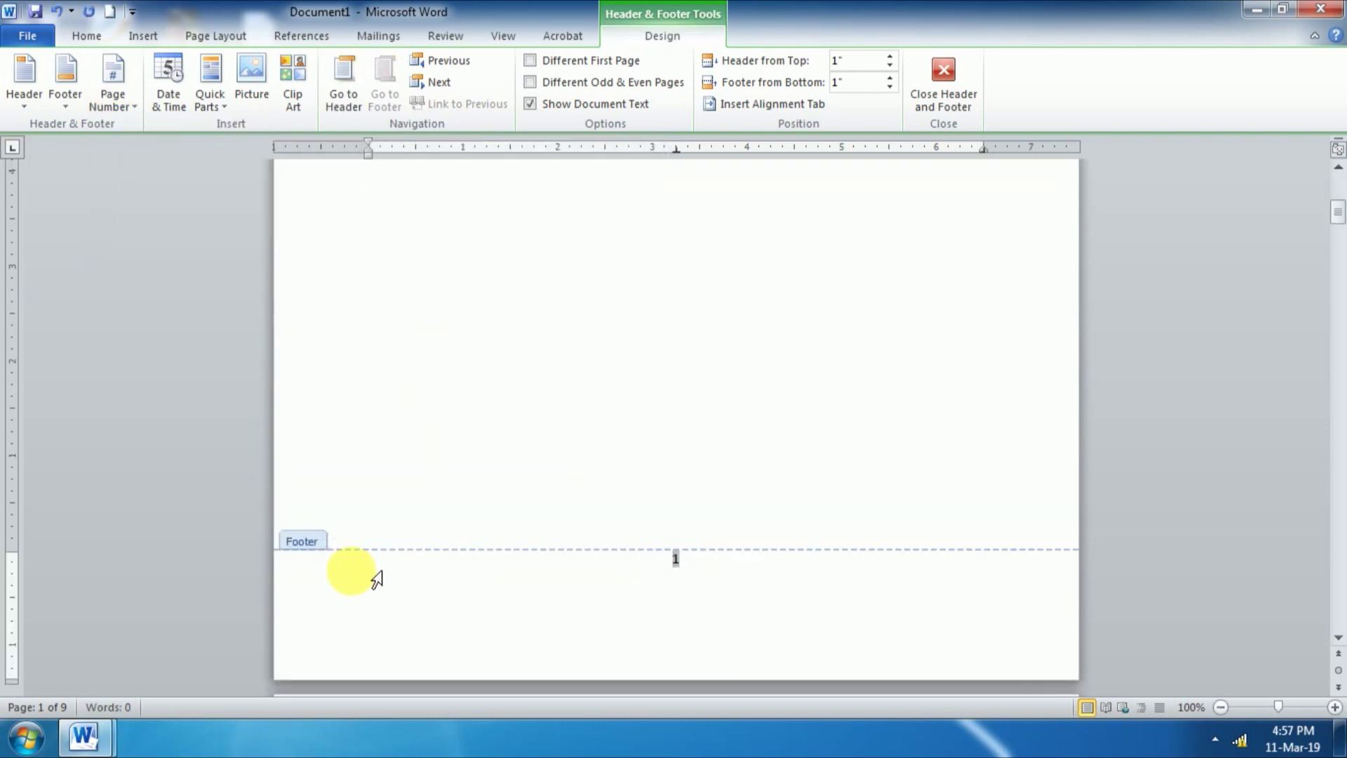
key(ctrl+z)
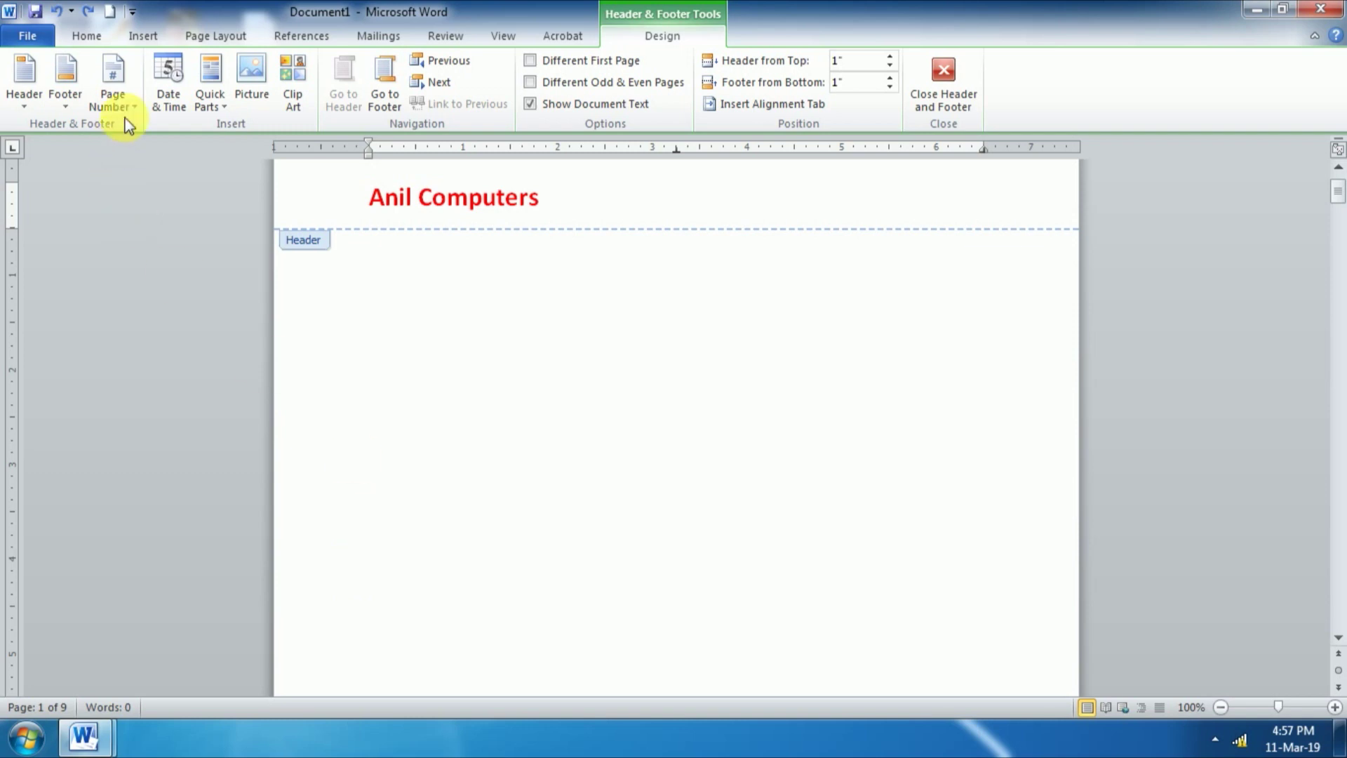
Step: Add Accent Bar right-margin page numbers (Page | 1) and check that page 2 shows them
click(130, 100)
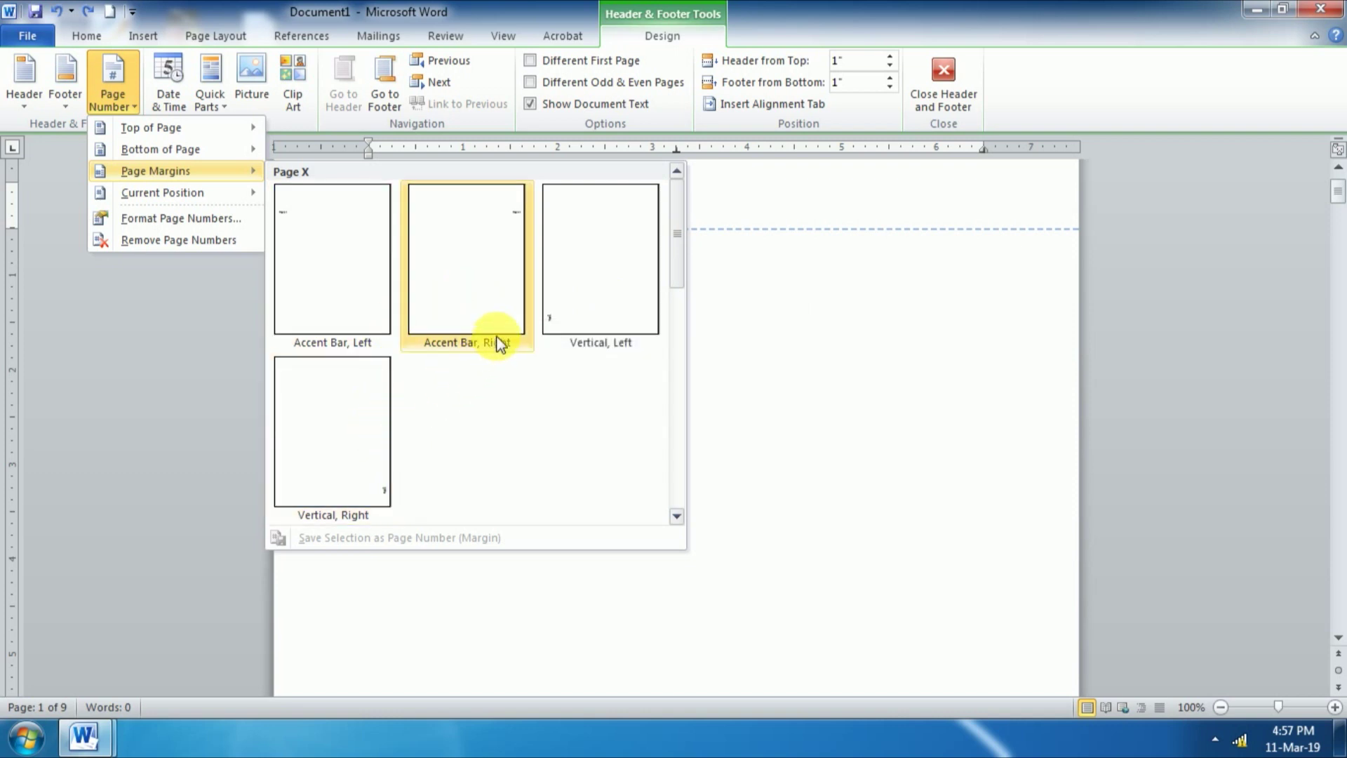
click(468, 294)
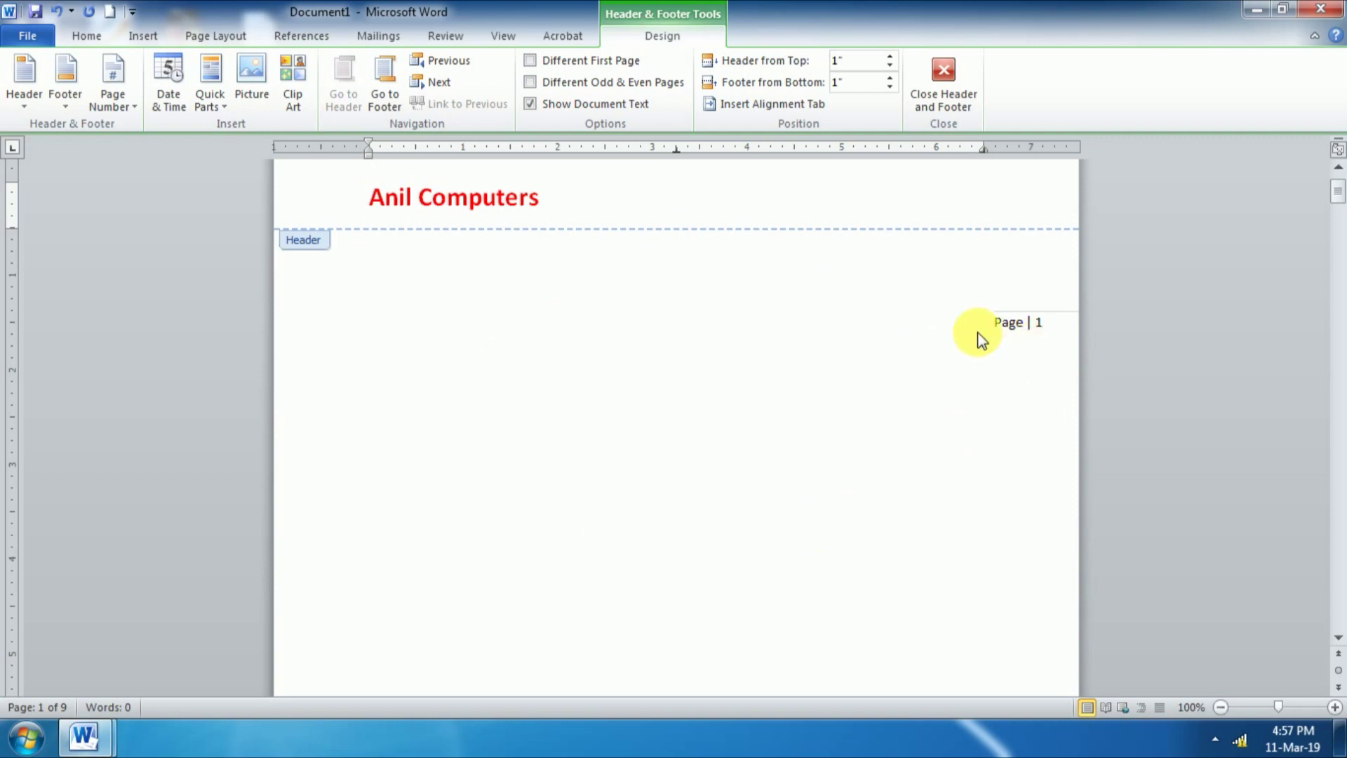
scroll(980, 338, down, 7)
scroll(980, 339, down, 10)
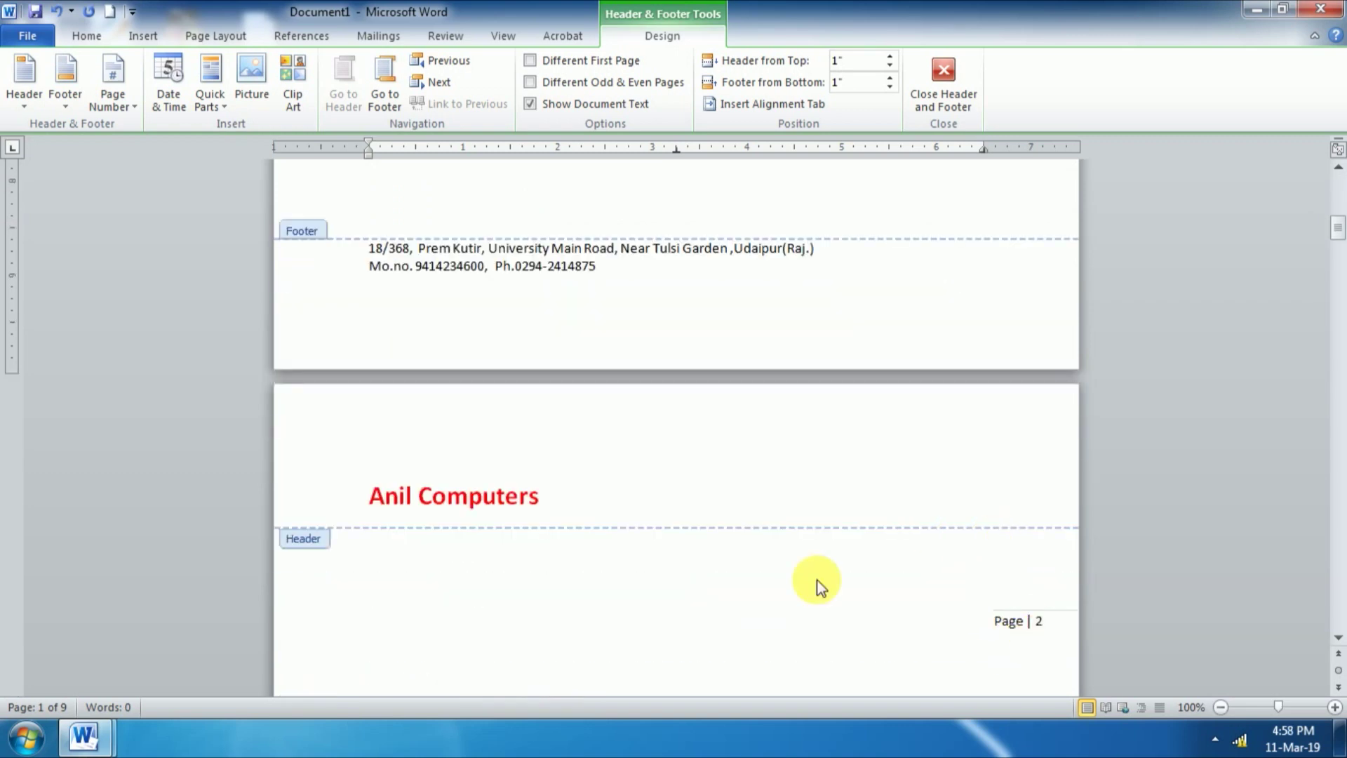
scroll(814, 581, up, 15)
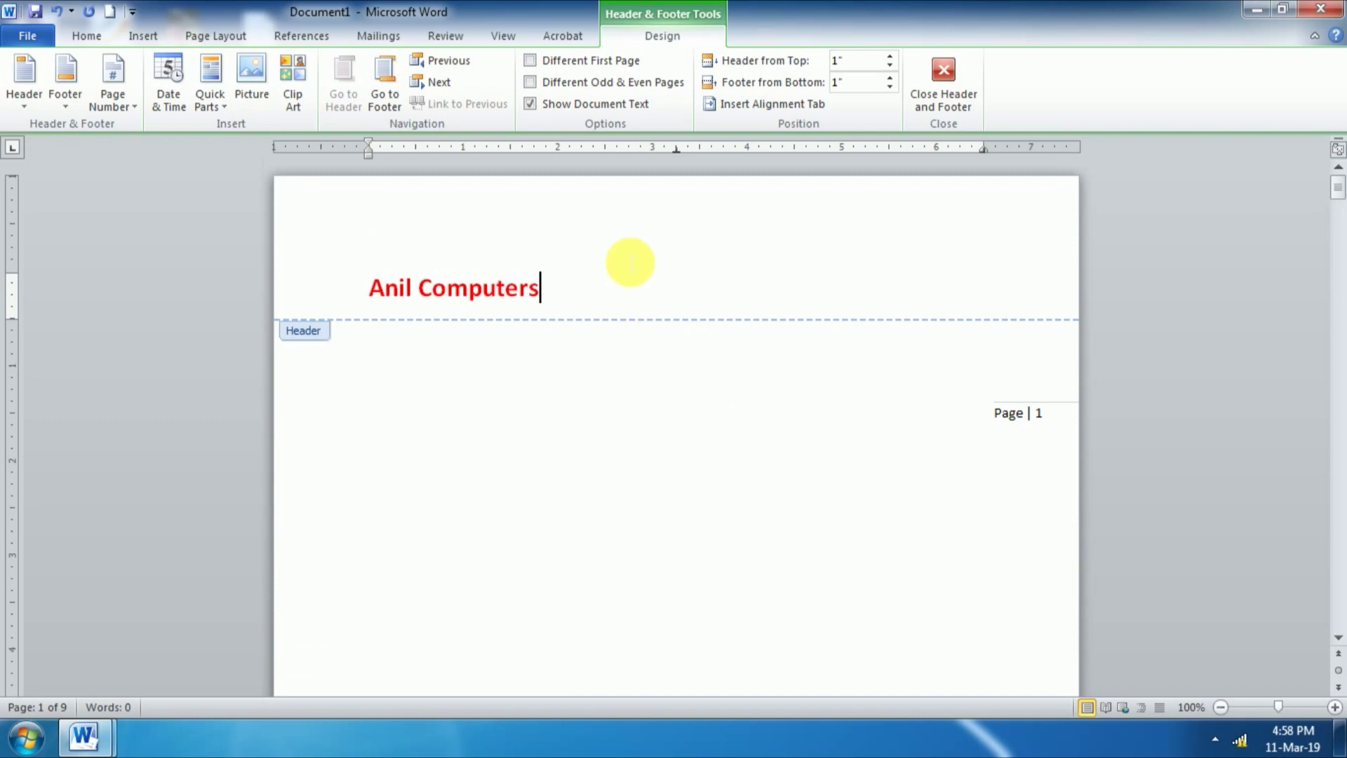
Step: Undo the margin page numbers and add two tabs after 'Anil Computers' in the header
key(ctrl+z)
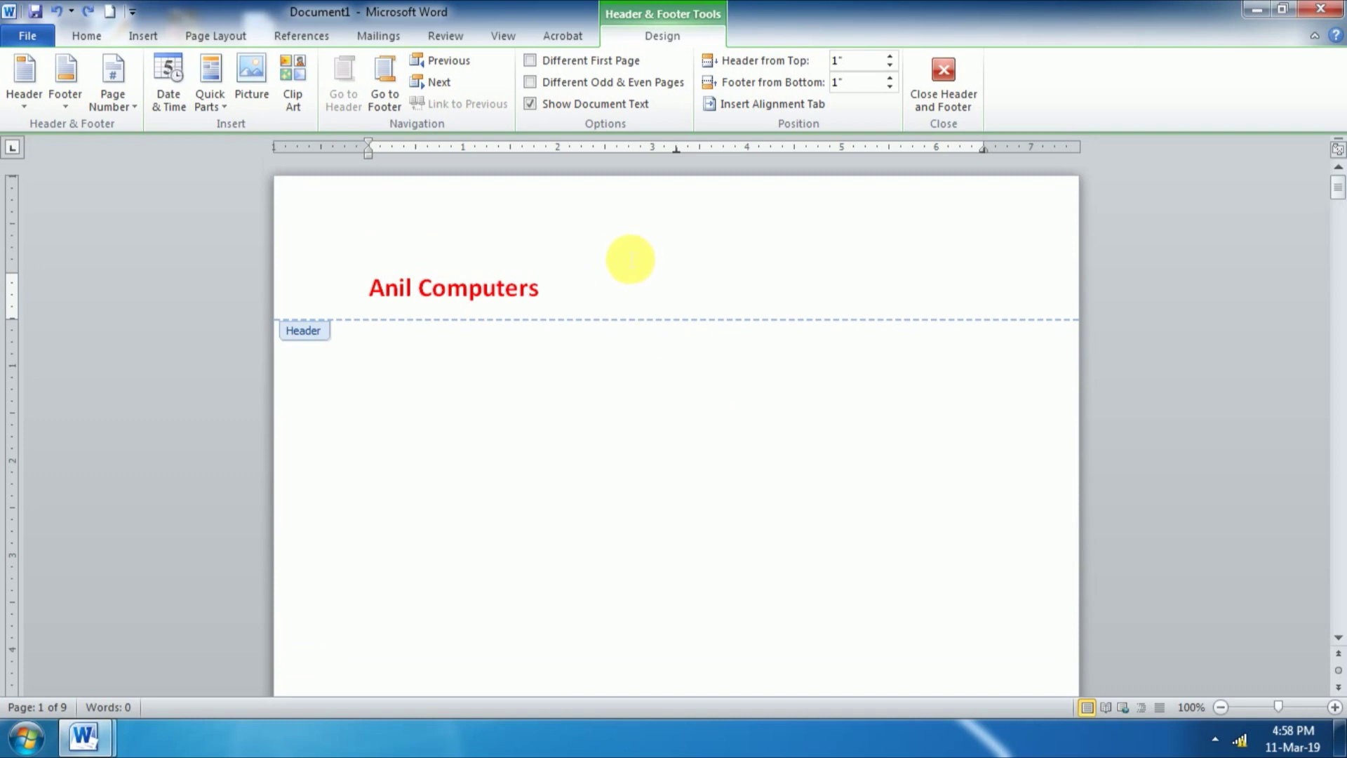
click(133, 107)
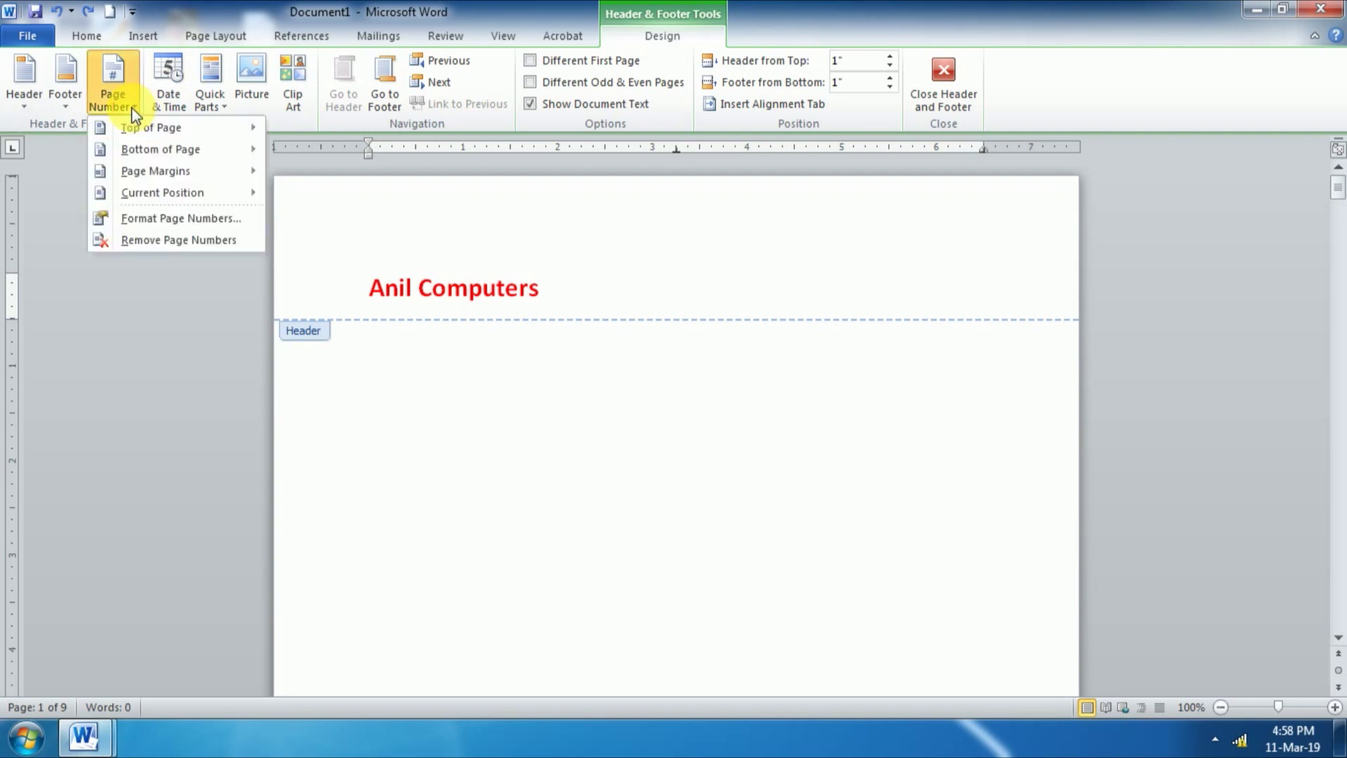
mouse_move(166, 195)
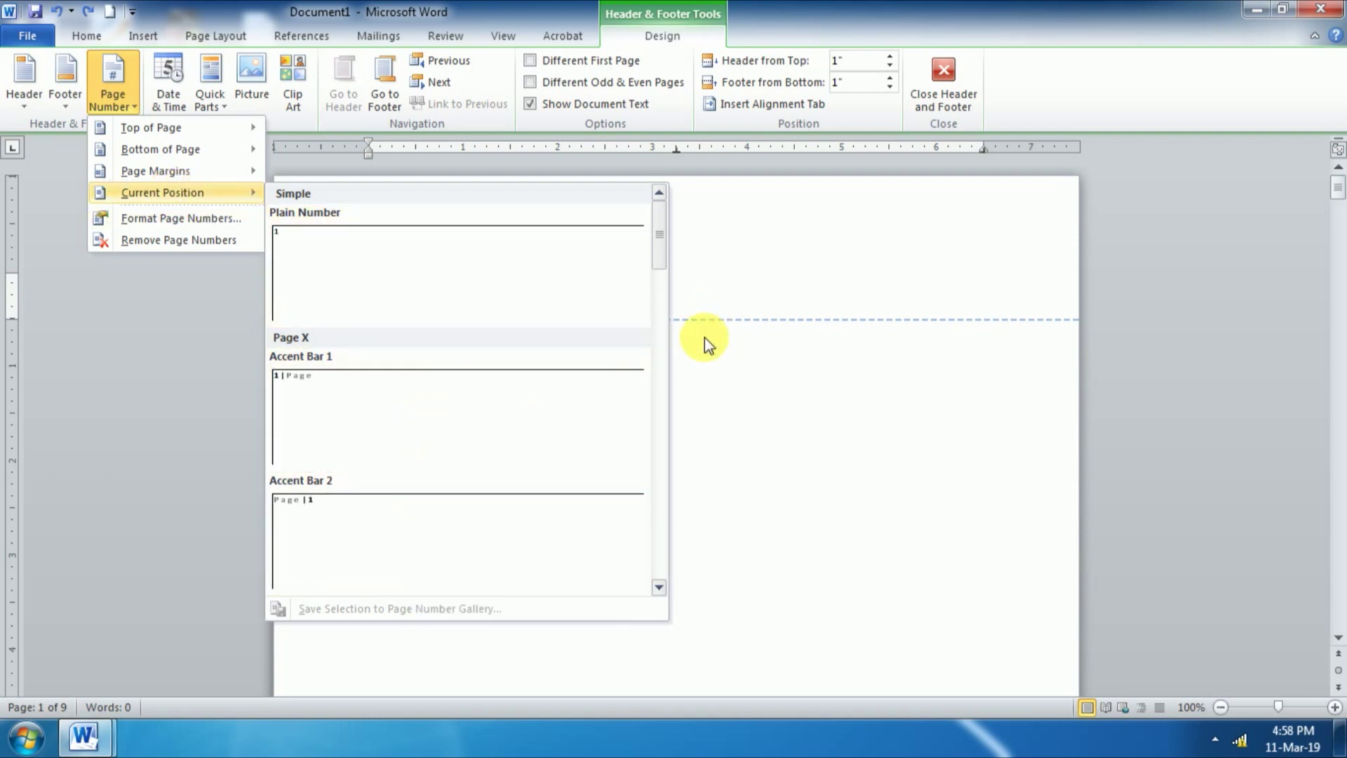
click(705, 394)
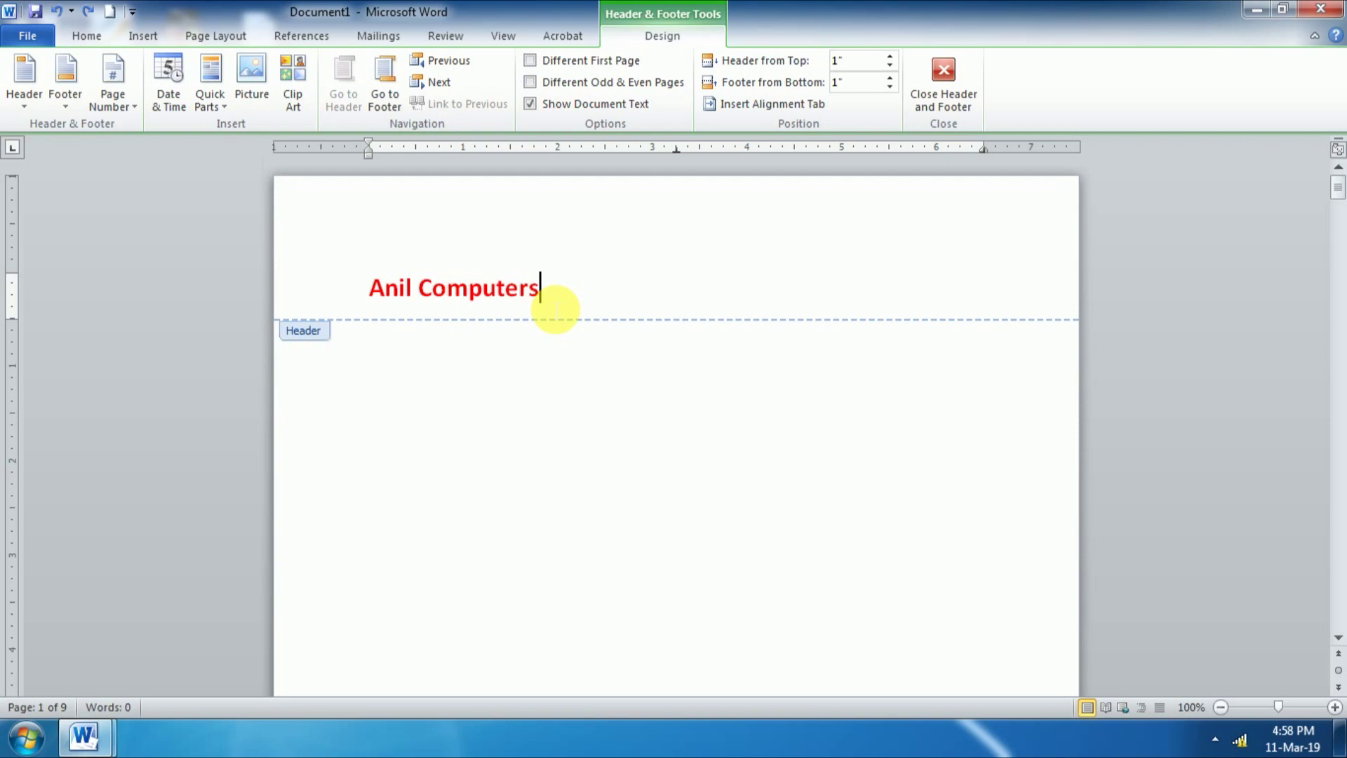
key(Tab)
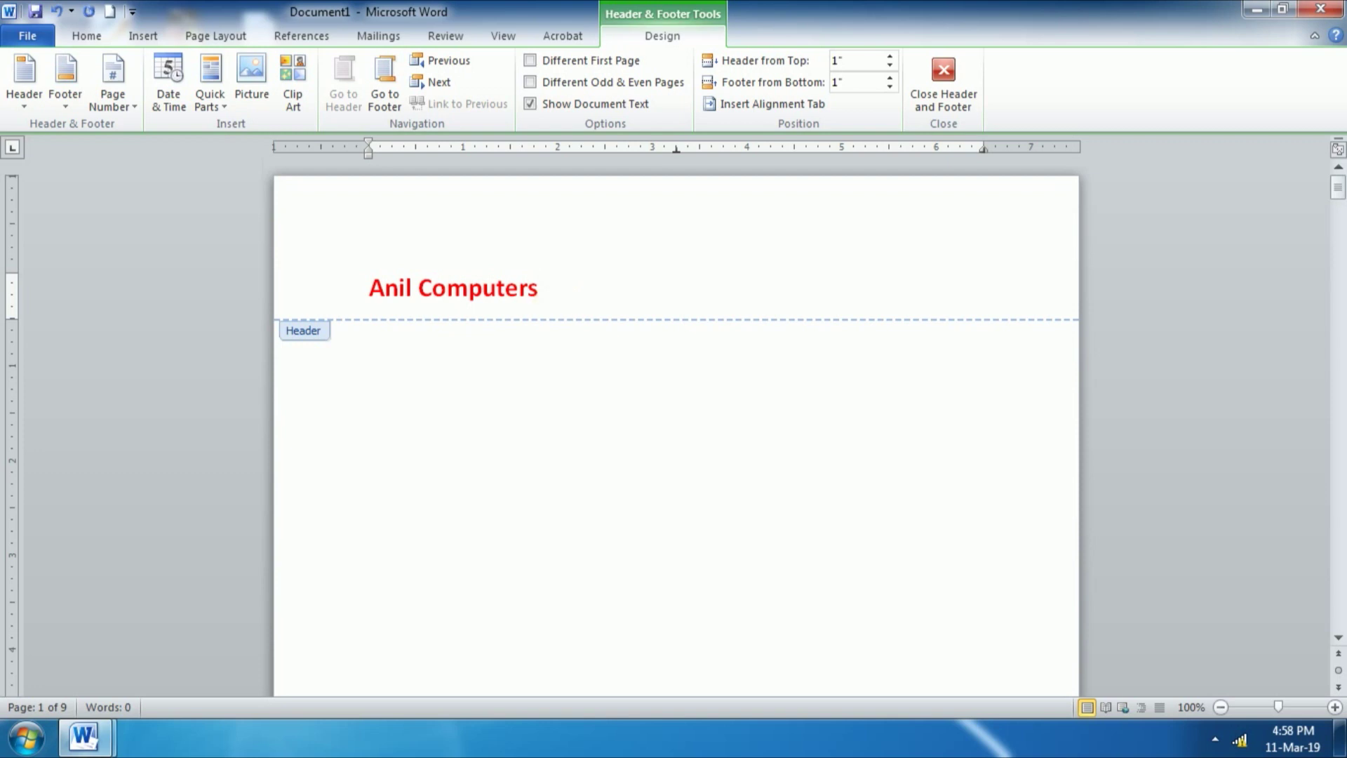
key(Tab)
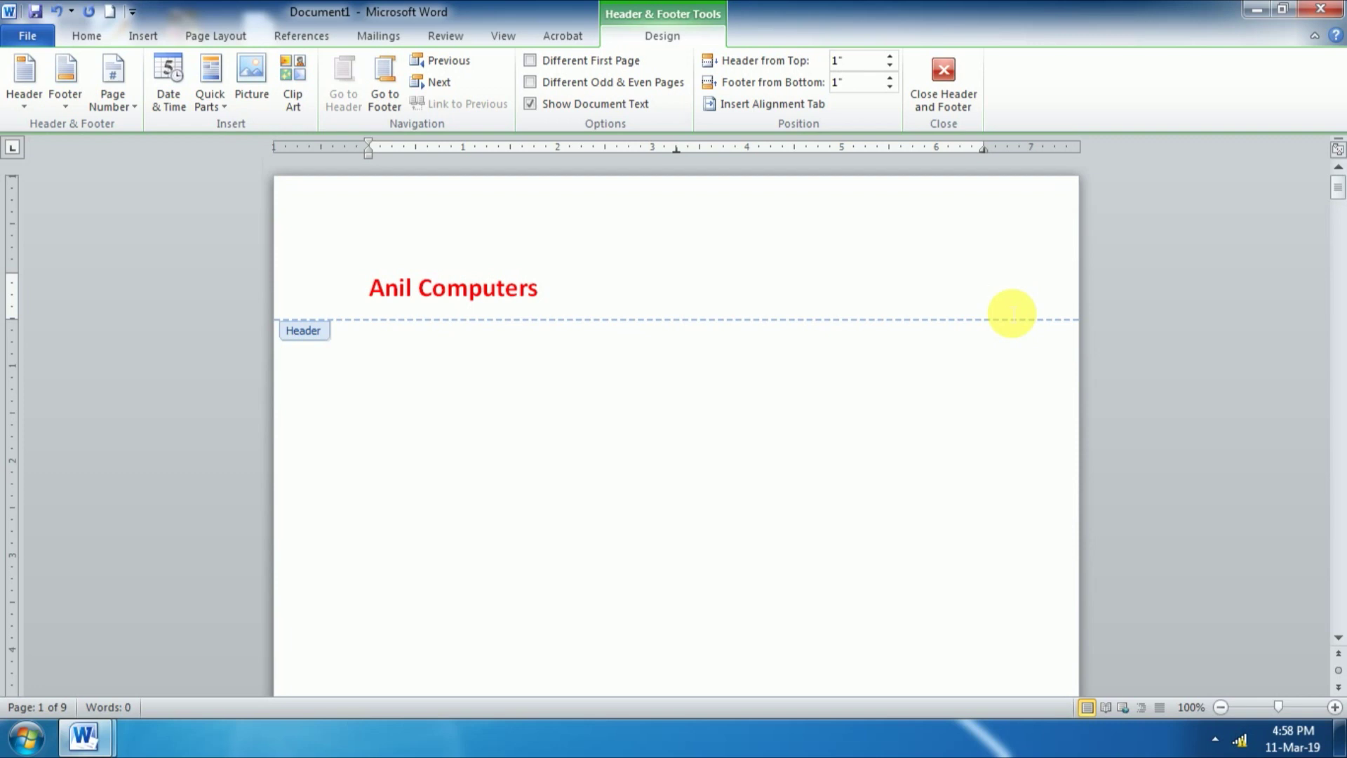
Step: Insert a plain page number at the header cursor and scroll through the following pages
click(115, 103)
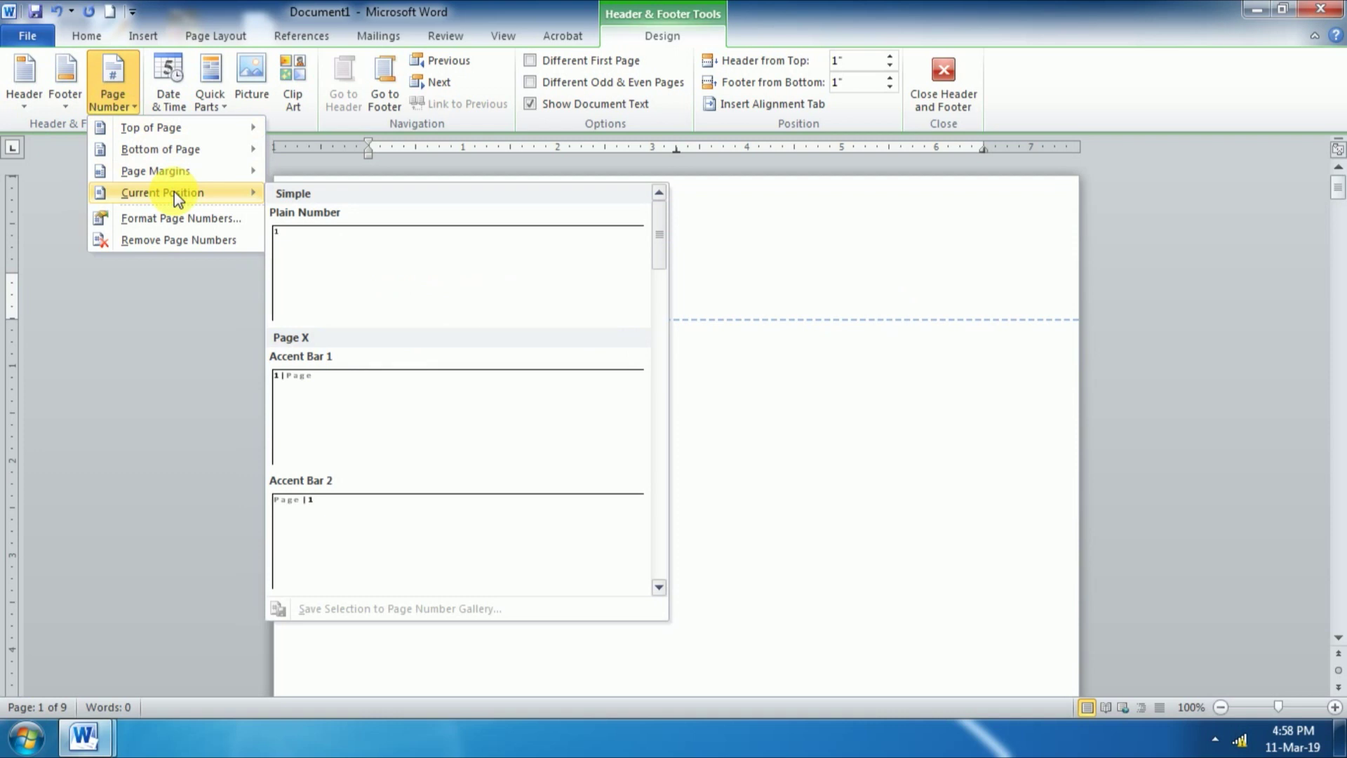
click(327, 252)
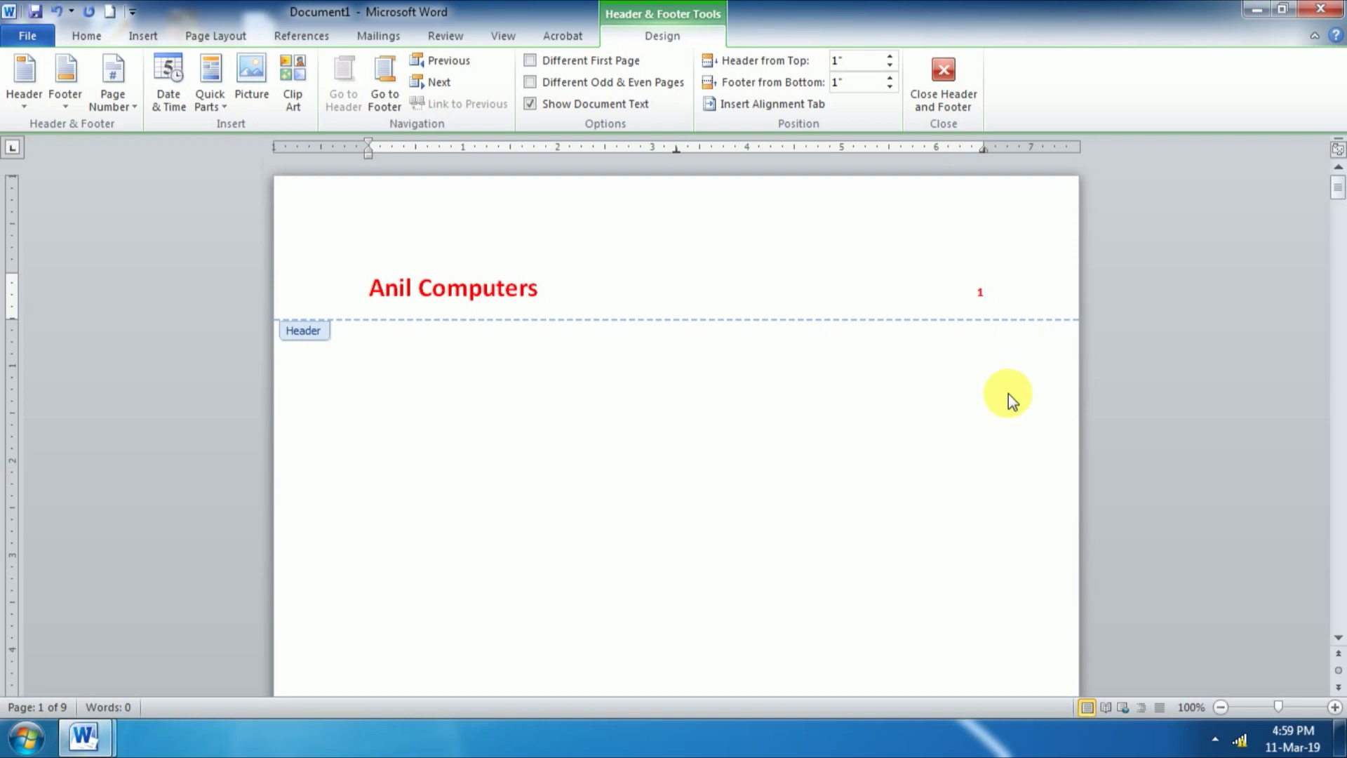
scroll(1006, 382, down, 3)
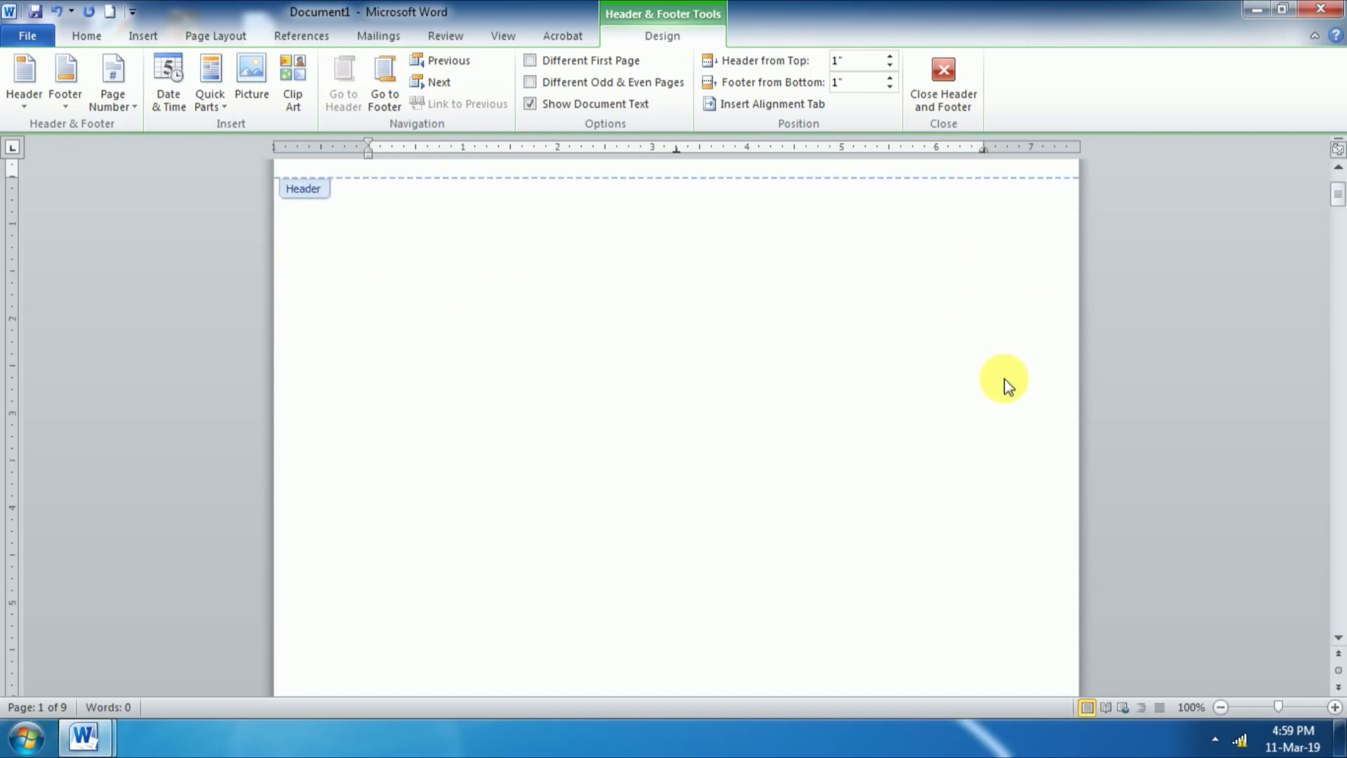
scroll(1006, 383, down, 15)
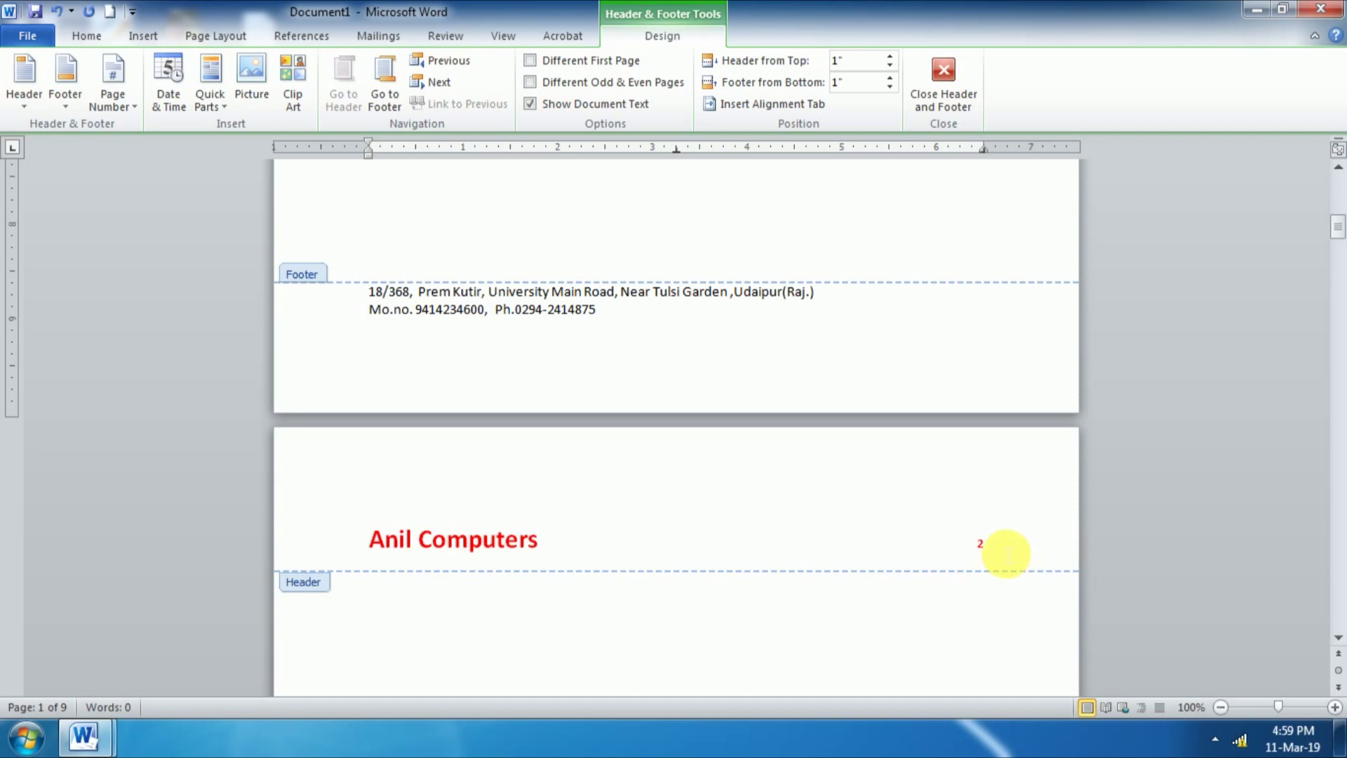
scroll(1003, 551, down, 15)
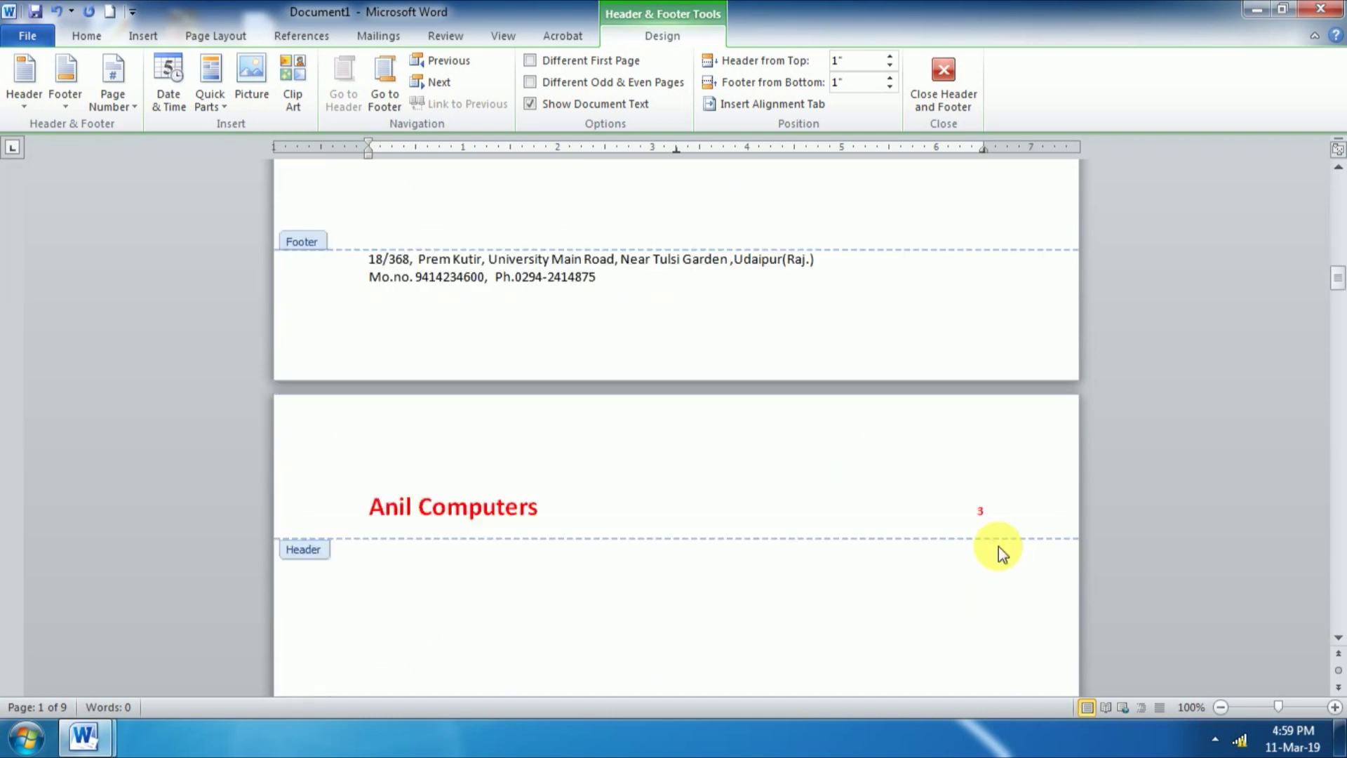
scroll(989, 546, down, 8)
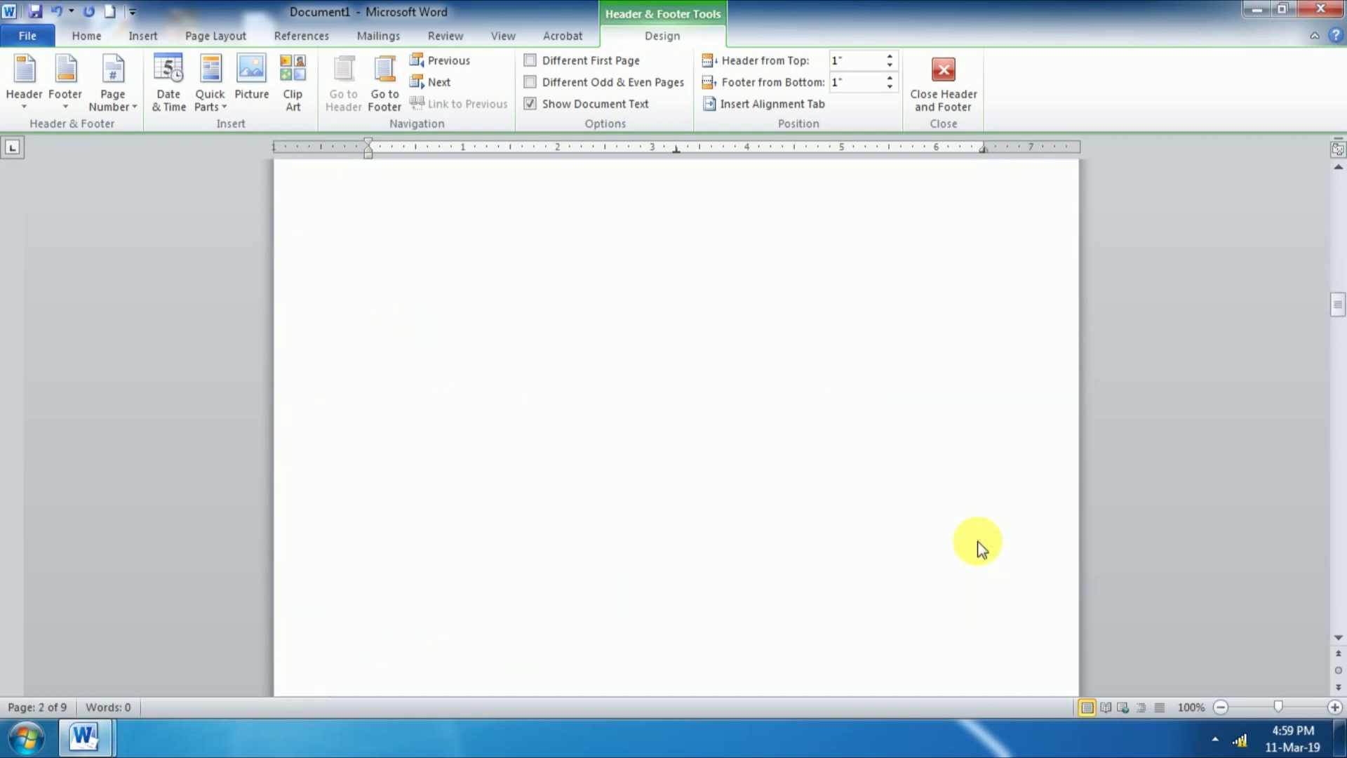
scroll(981, 550, down, 5)
scroll(986, 652, down, 2)
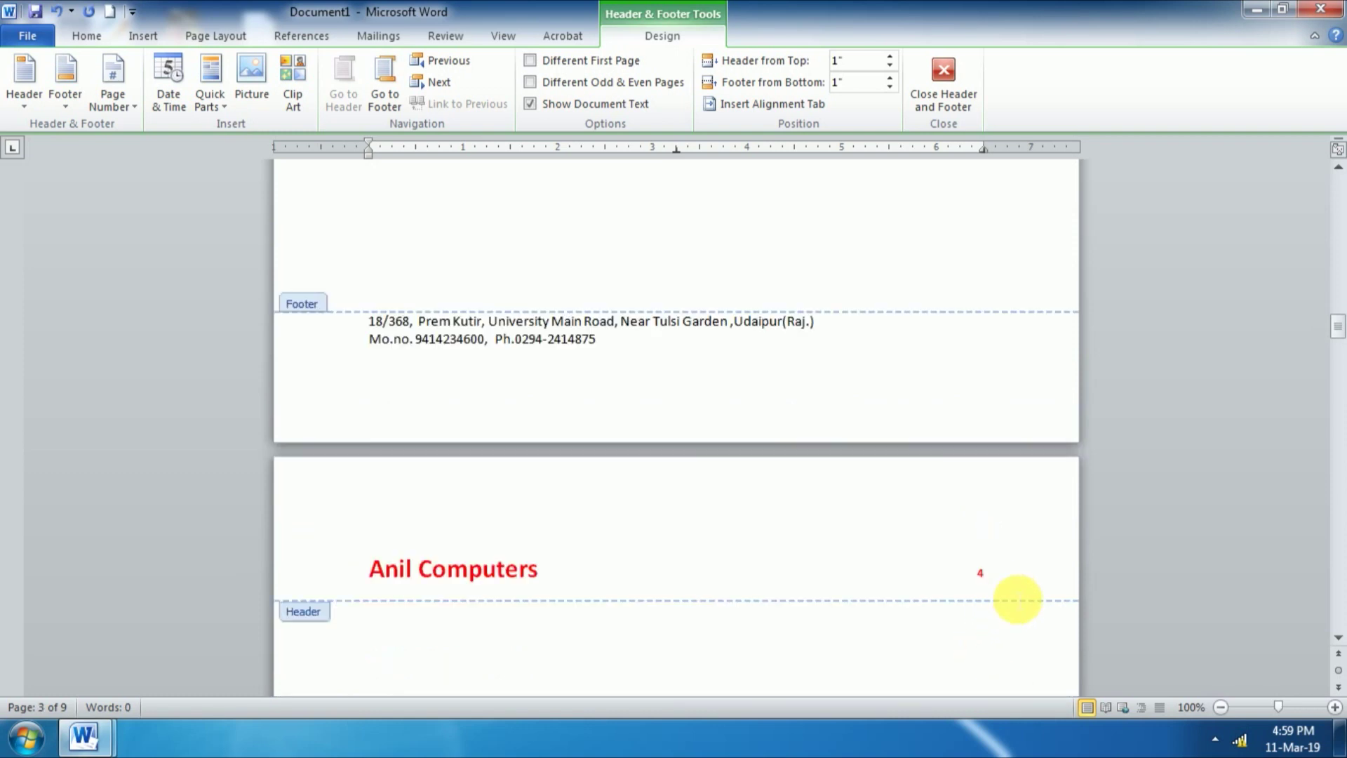
Step: Return to page 1's header and delete the red page number at its right
scroll(1010, 602, up, 1)
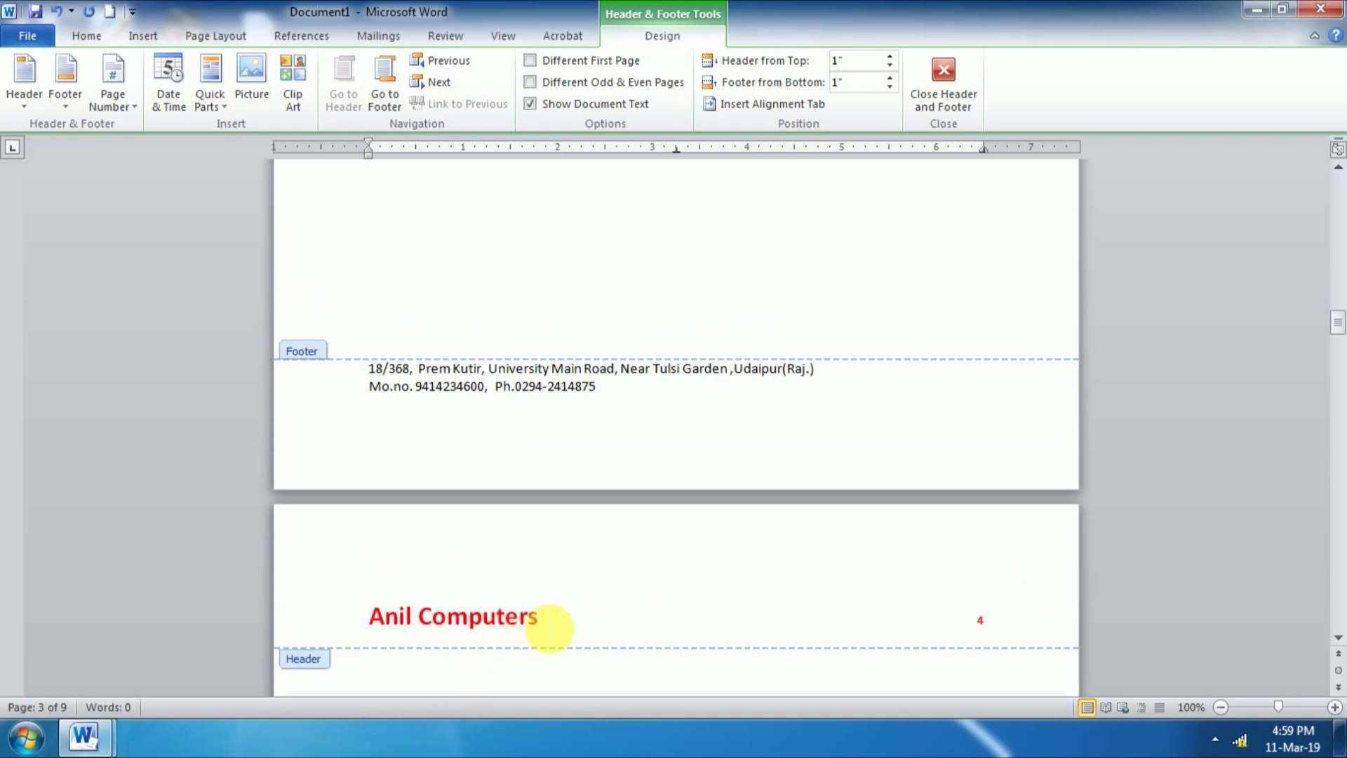
scroll(642, 601, up, 9)
scroll(639, 597, down, 15)
scroll(635, 596, up, 15)
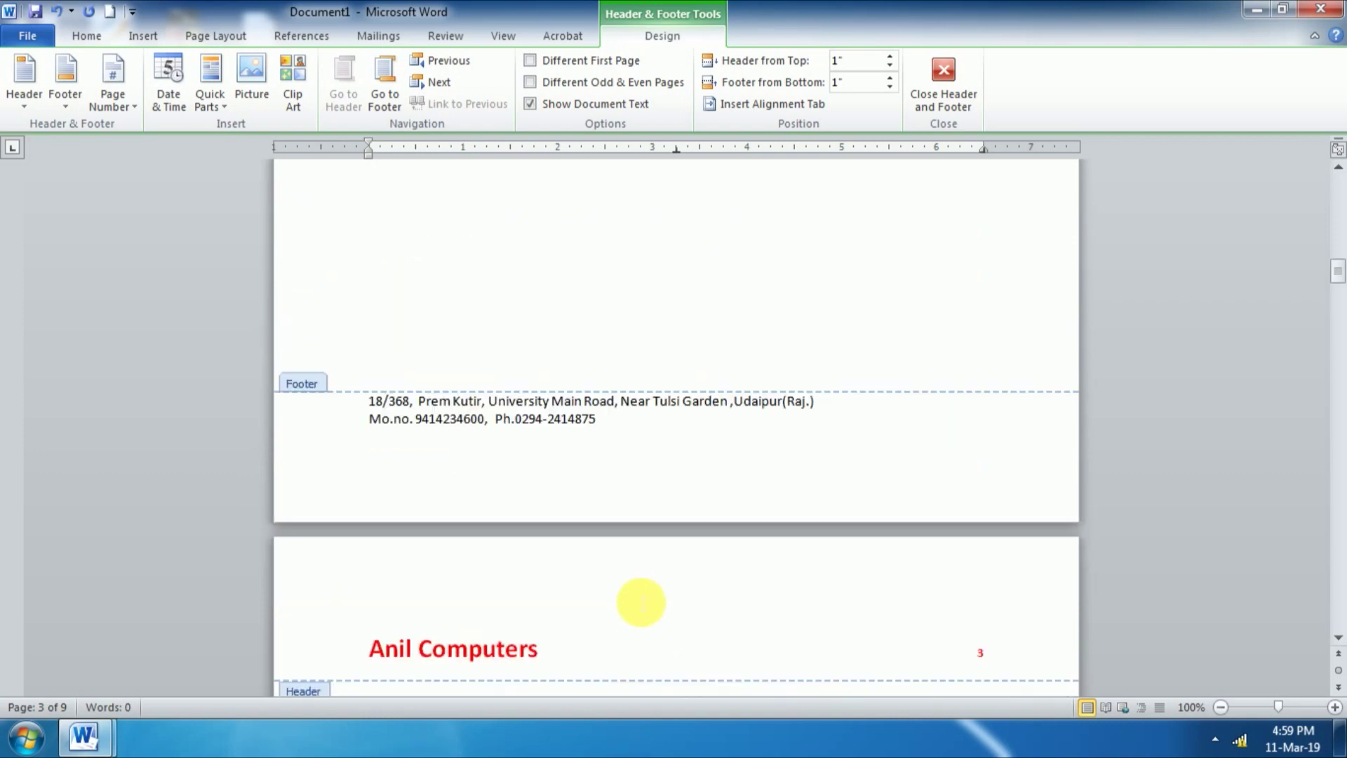
scroll(633, 595, down, 3)
scroll(634, 595, up, 10)
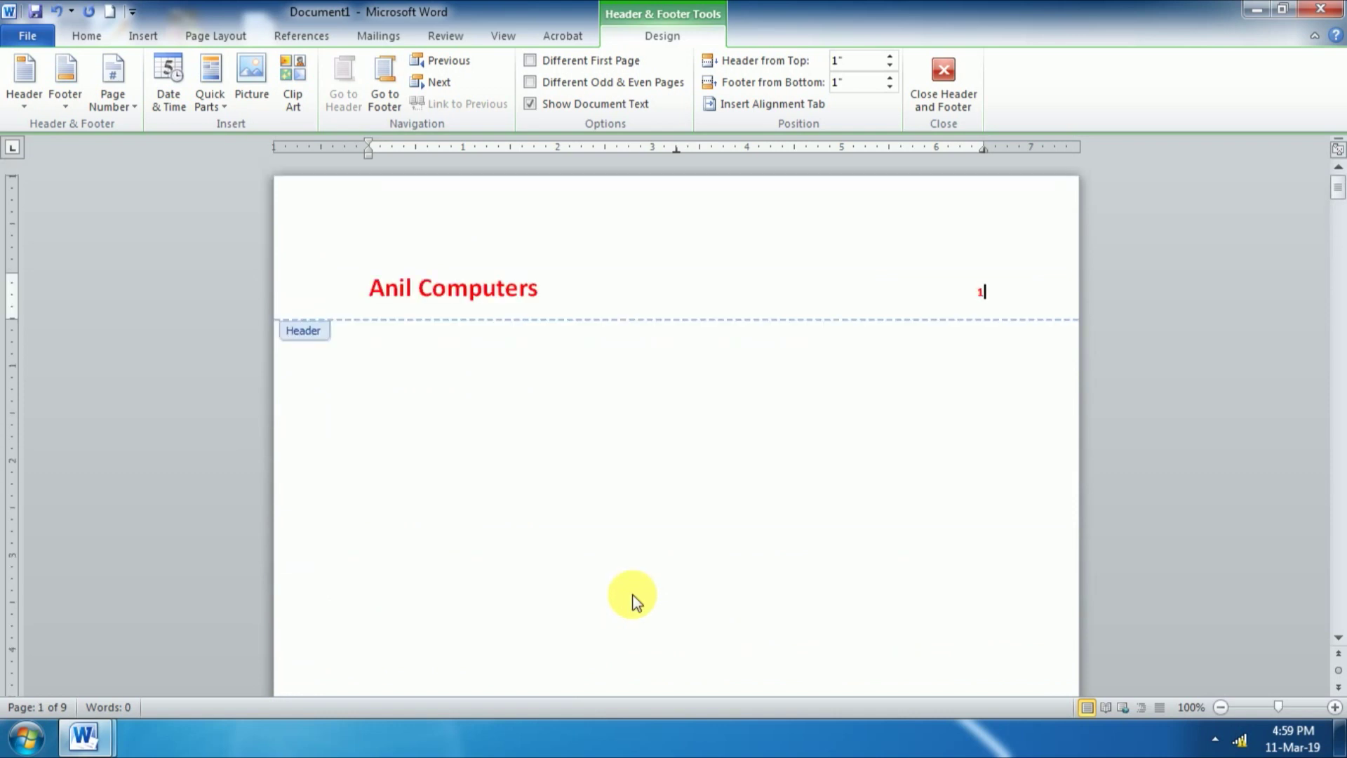
key(BackSpace)
key(BackSpace)
Step: Insert a Current Position plain page number after the footer's phone line
scroll(672, 573, down, 8)
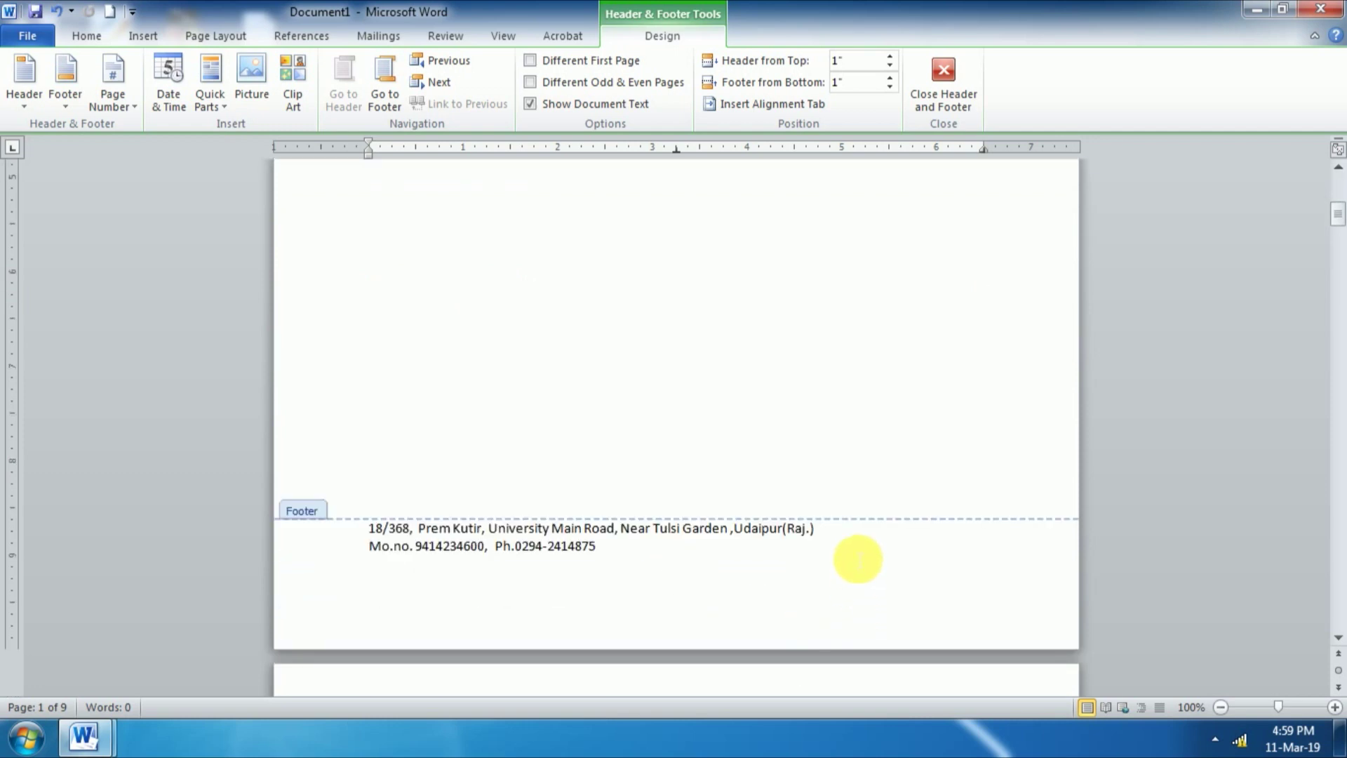
click(866, 549)
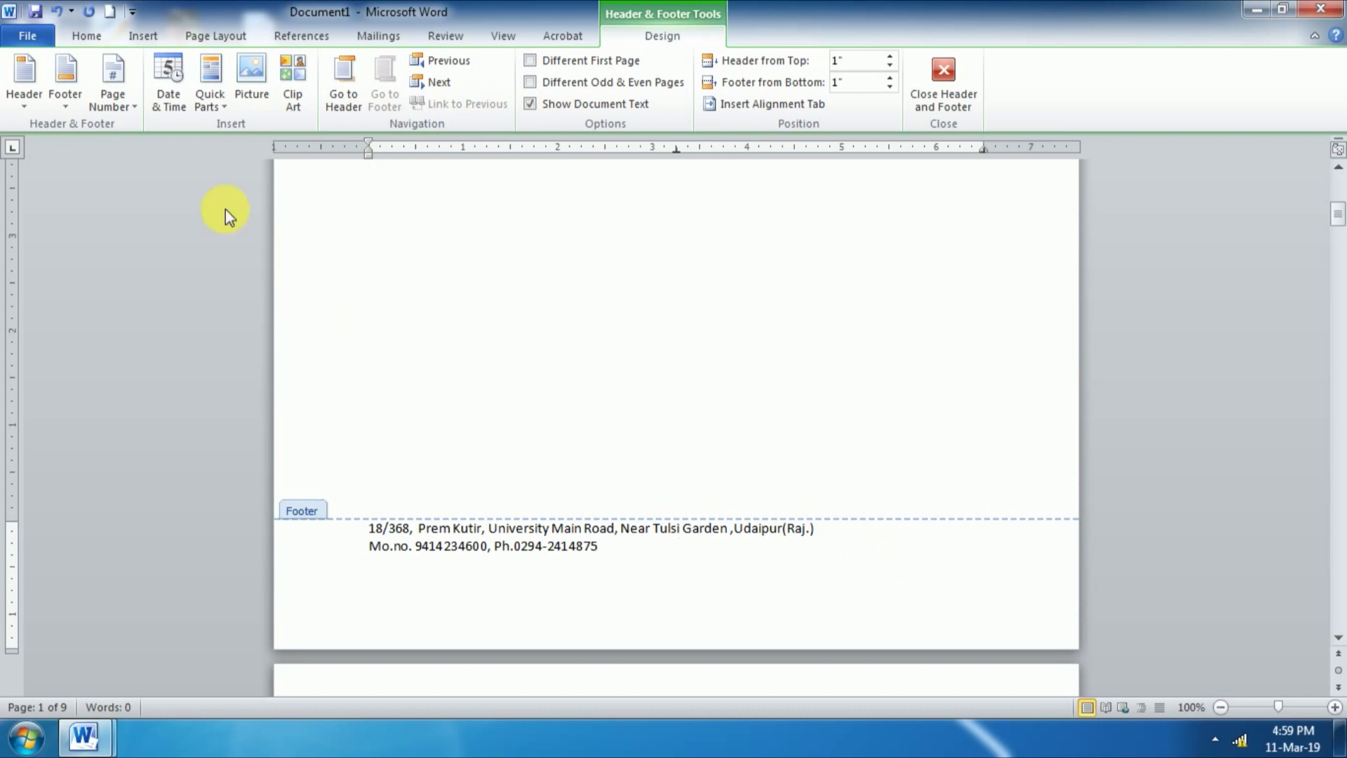
click(117, 104)
mouse_move(165, 192)
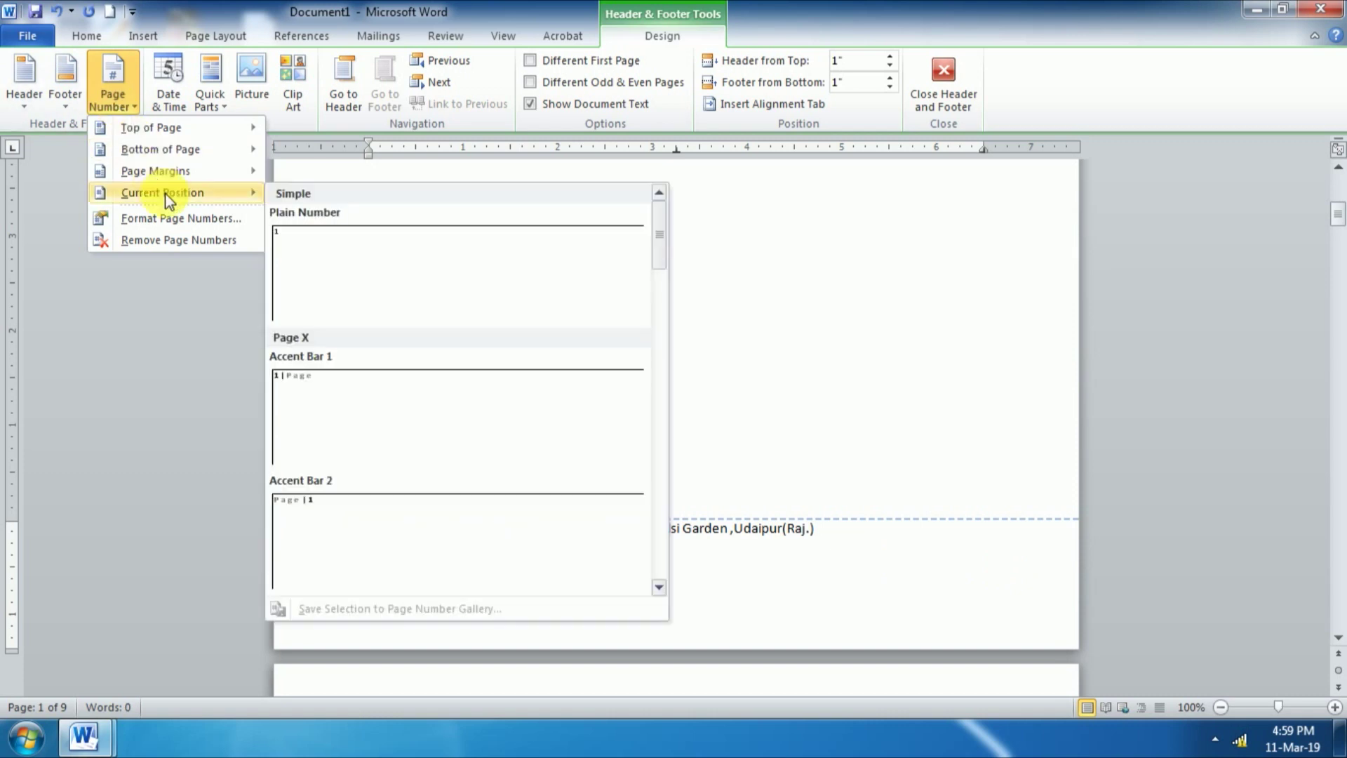
click(320, 256)
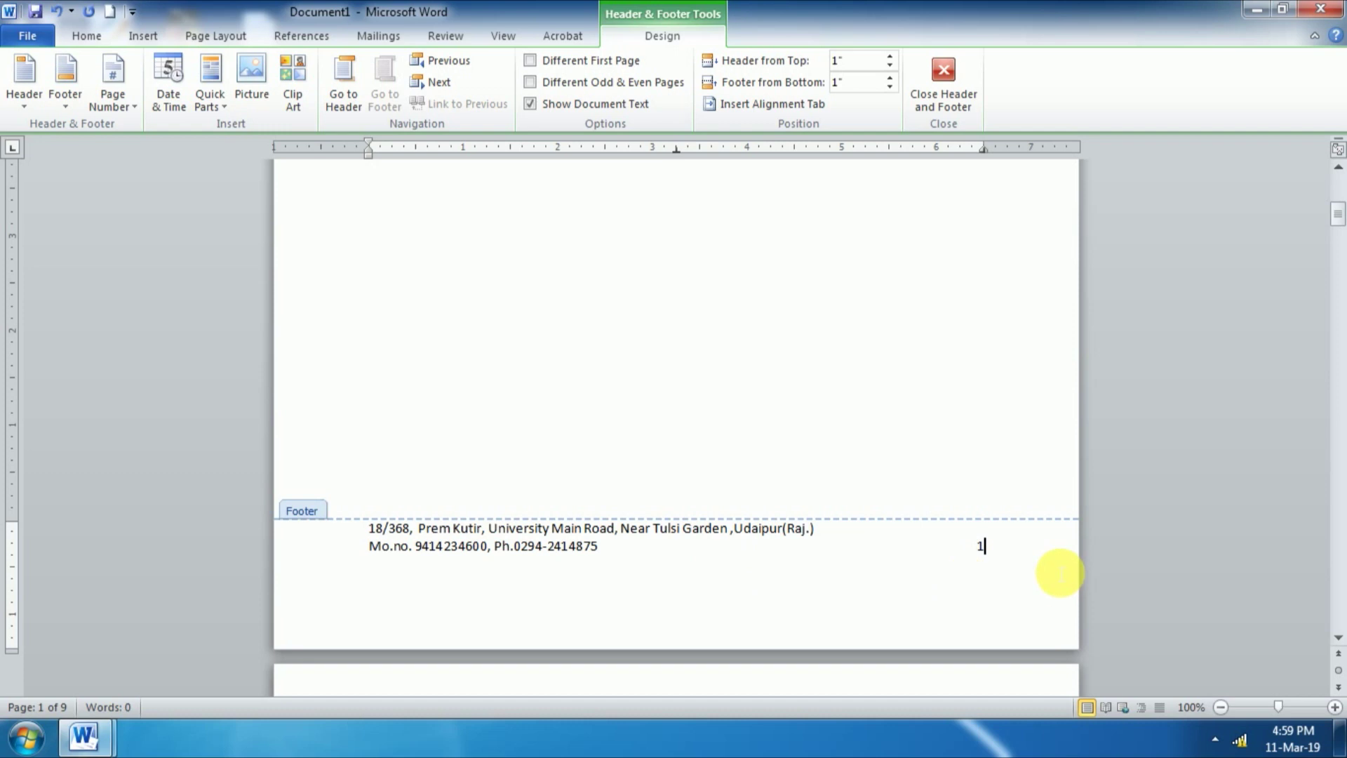
Step: Scroll through the pages to confirm each footer shows its own number (2, 3, 4…)
scroll(1010, 563, down, 3)
scroll(1010, 565, down, 1)
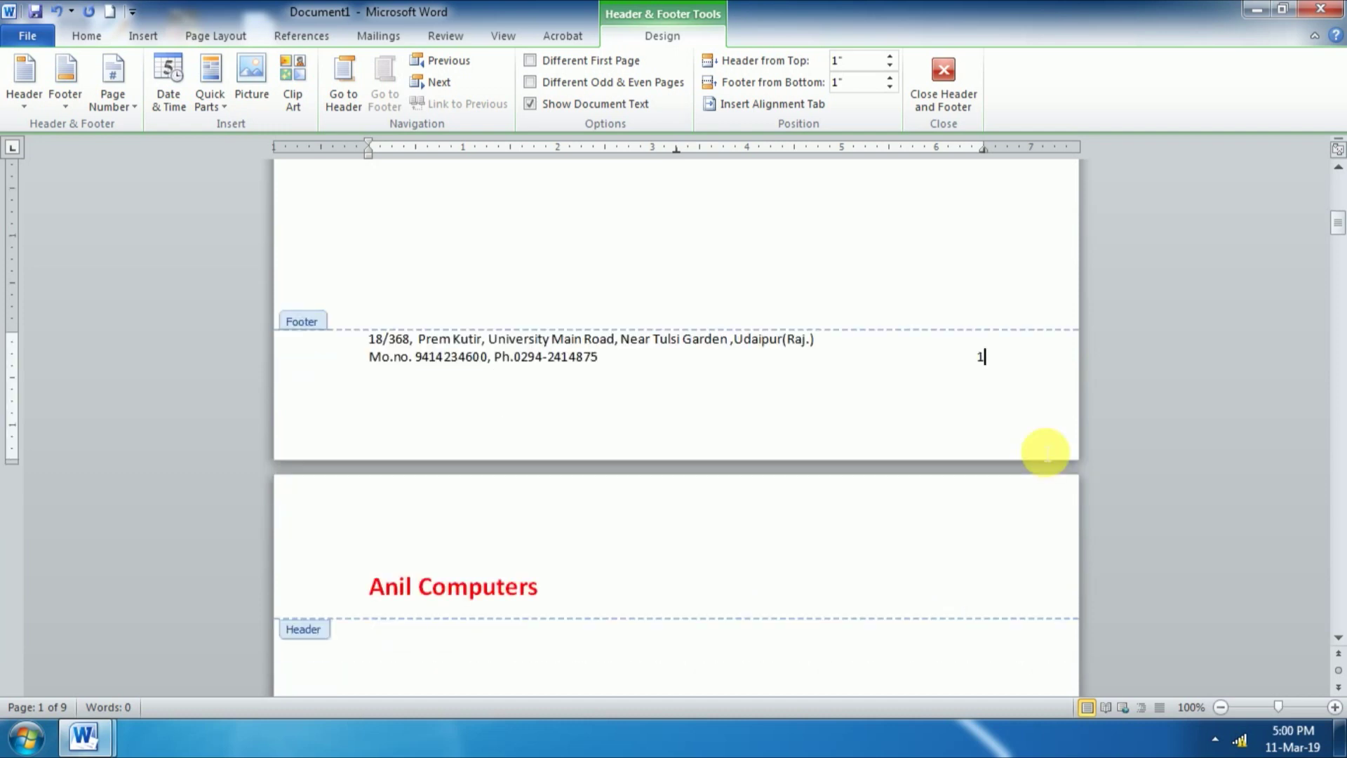
scroll(996, 396, down, 10)
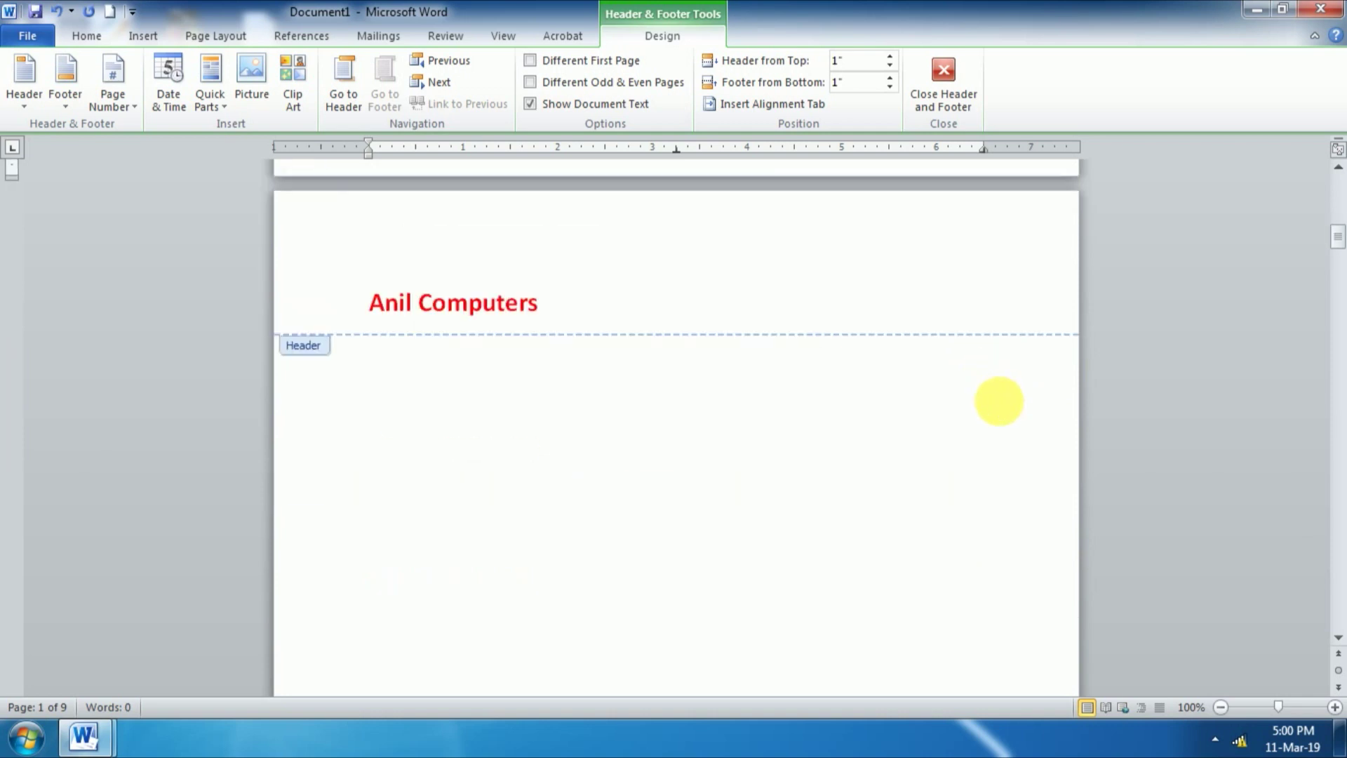
scroll(1003, 411, down, 8)
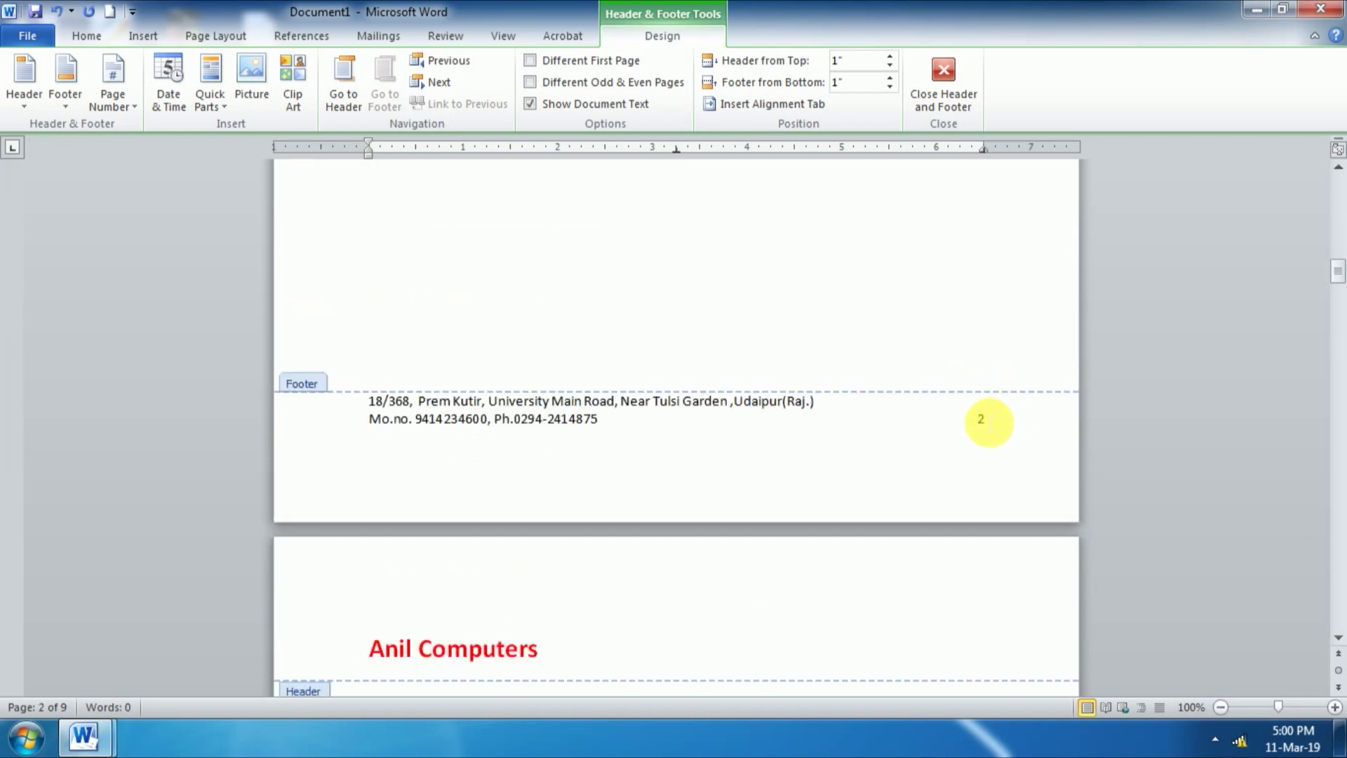
scroll(983, 430, down, 10)
scroll(983, 431, down, 10)
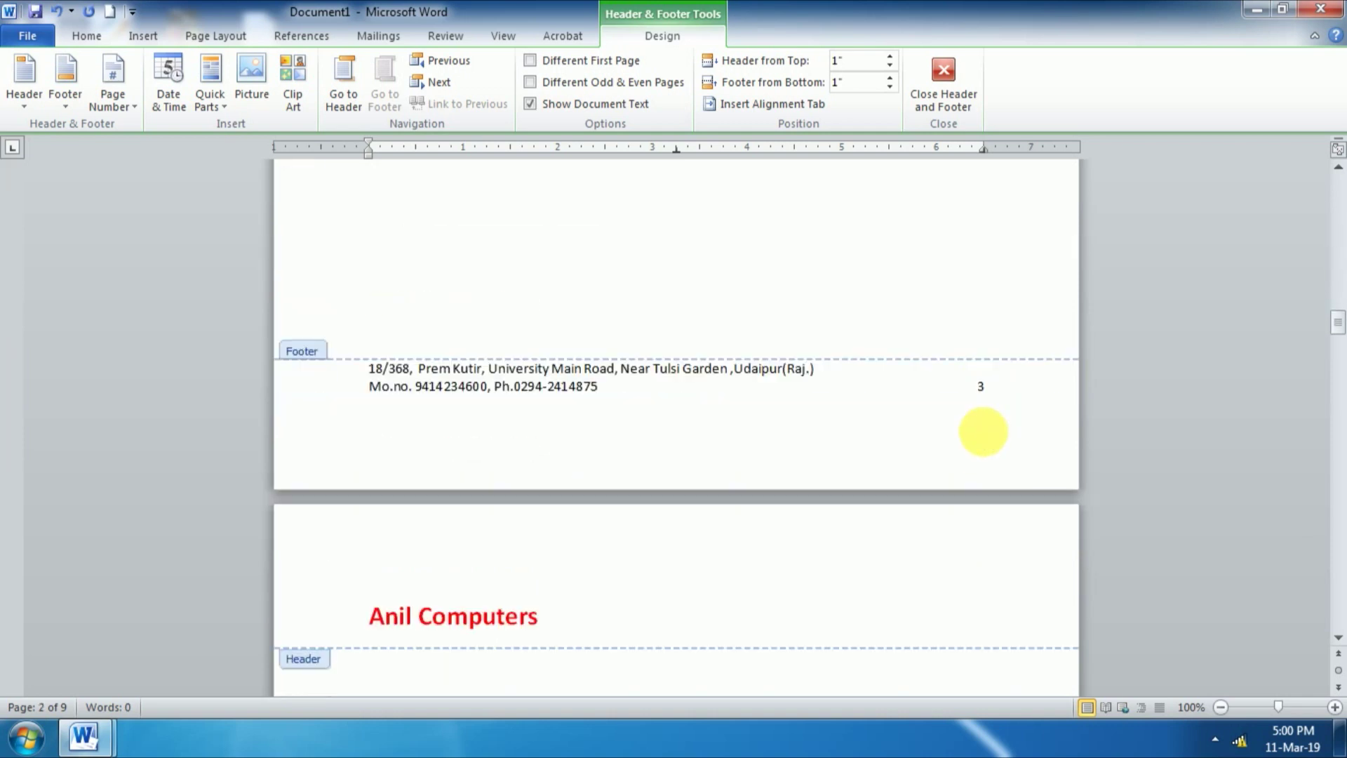
scroll(1010, 430, down, 3)
scroll(1010, 429, down, 12)
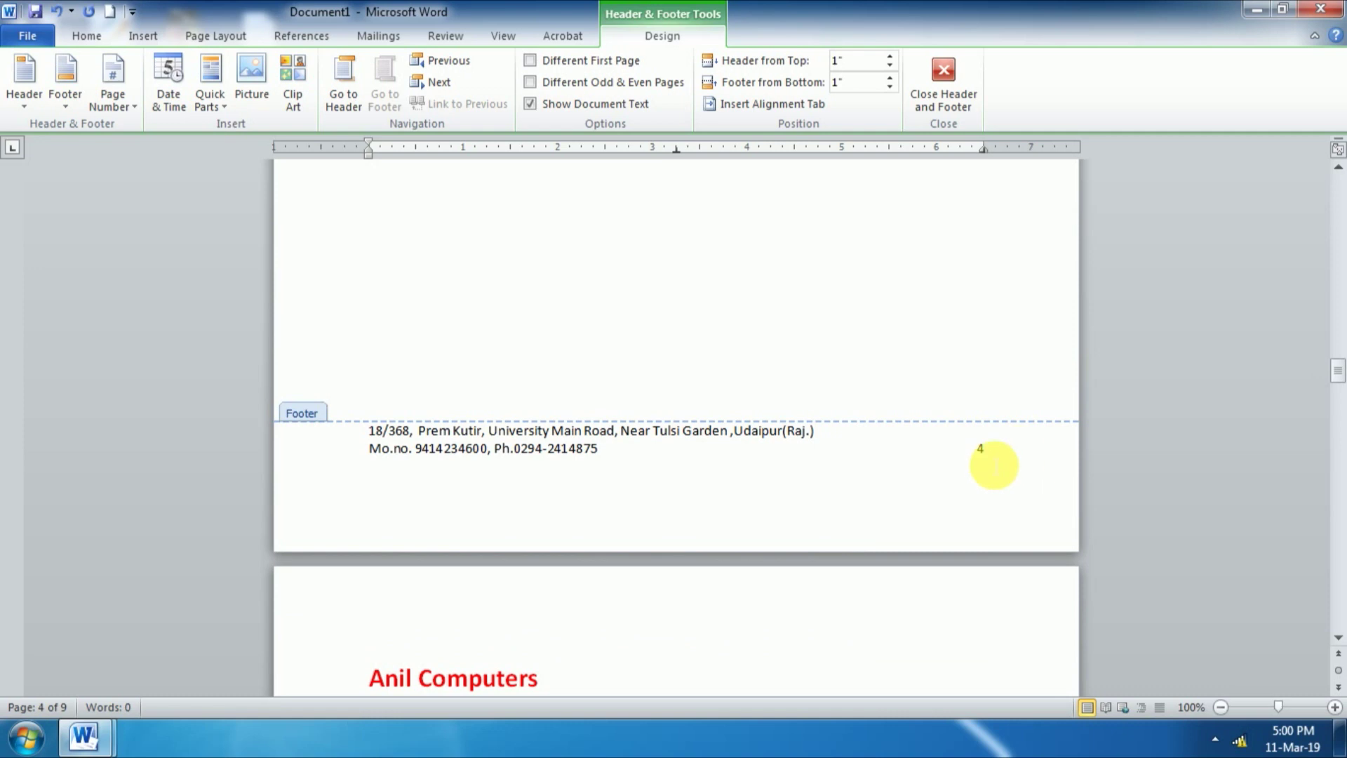
scroll(976, 475, up, 15)
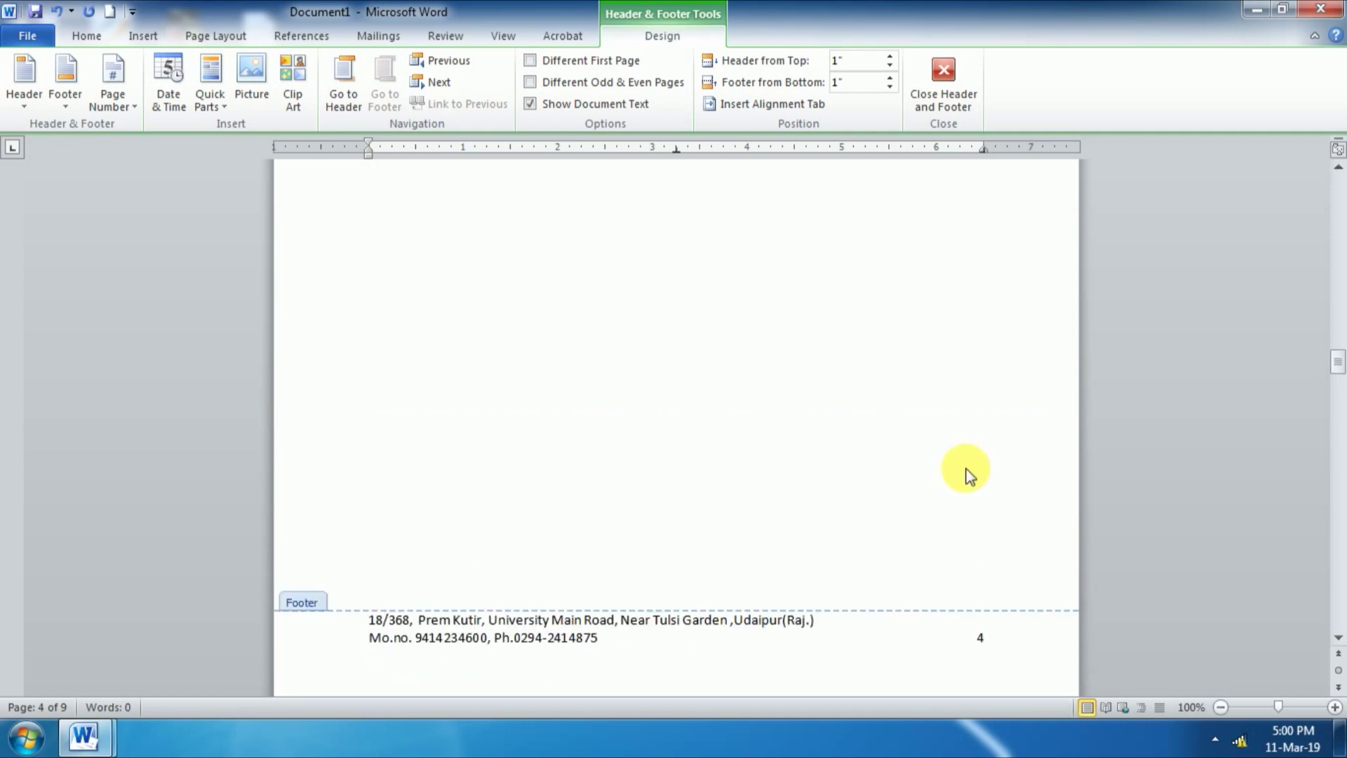
scroll(970, 477, up, 7)
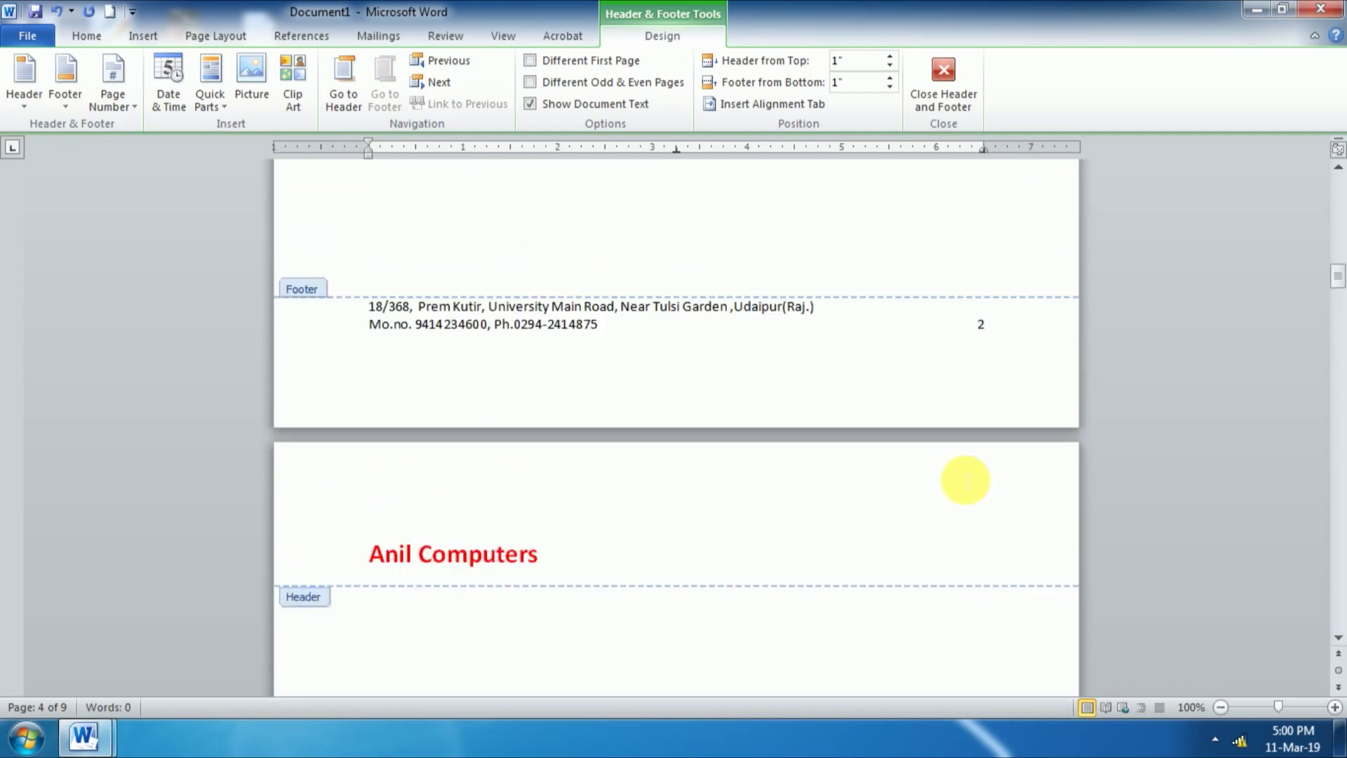
scroll(961, 477, up, 20)
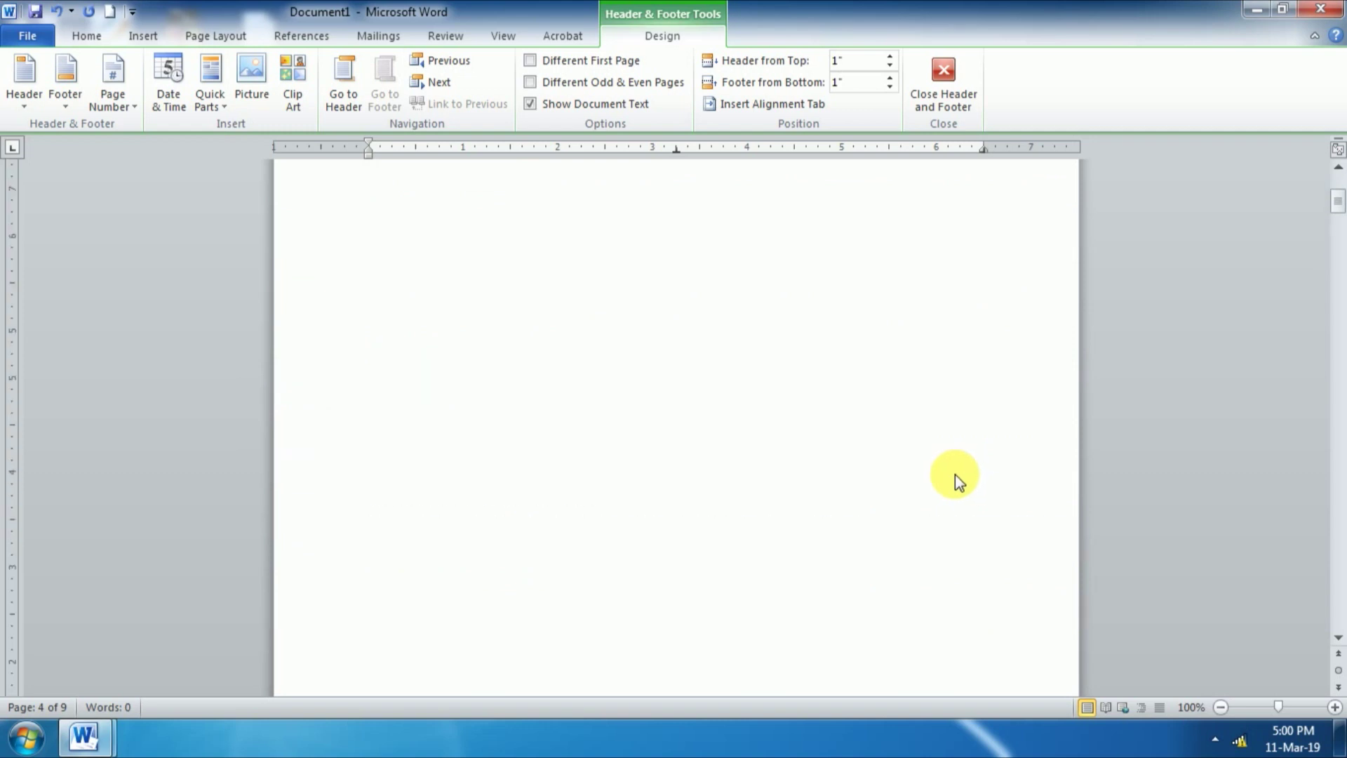